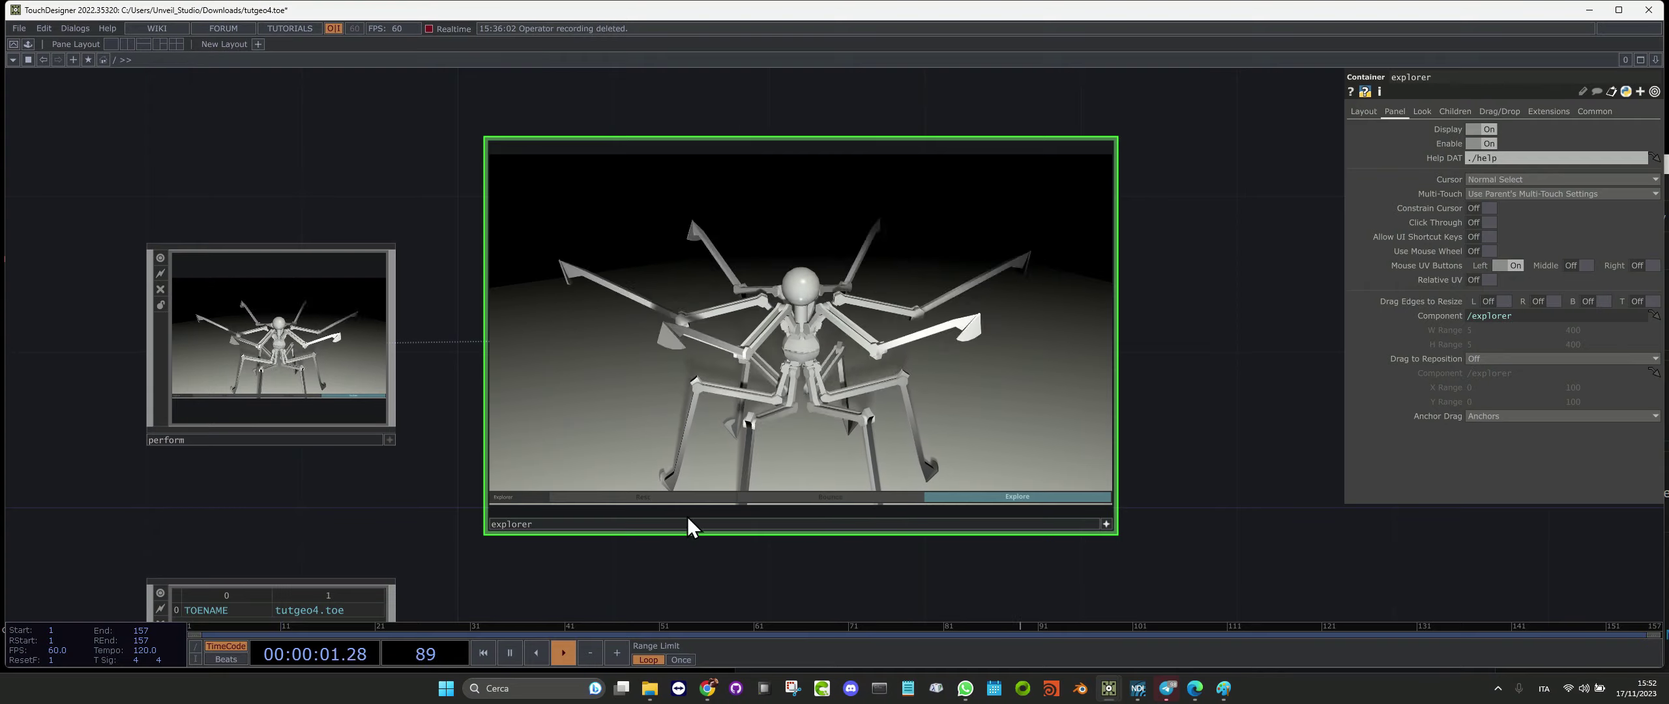
Preview the robot's Bounce, Rest and Explore animation states in the explorer container's viewer
left_click(766, 496)
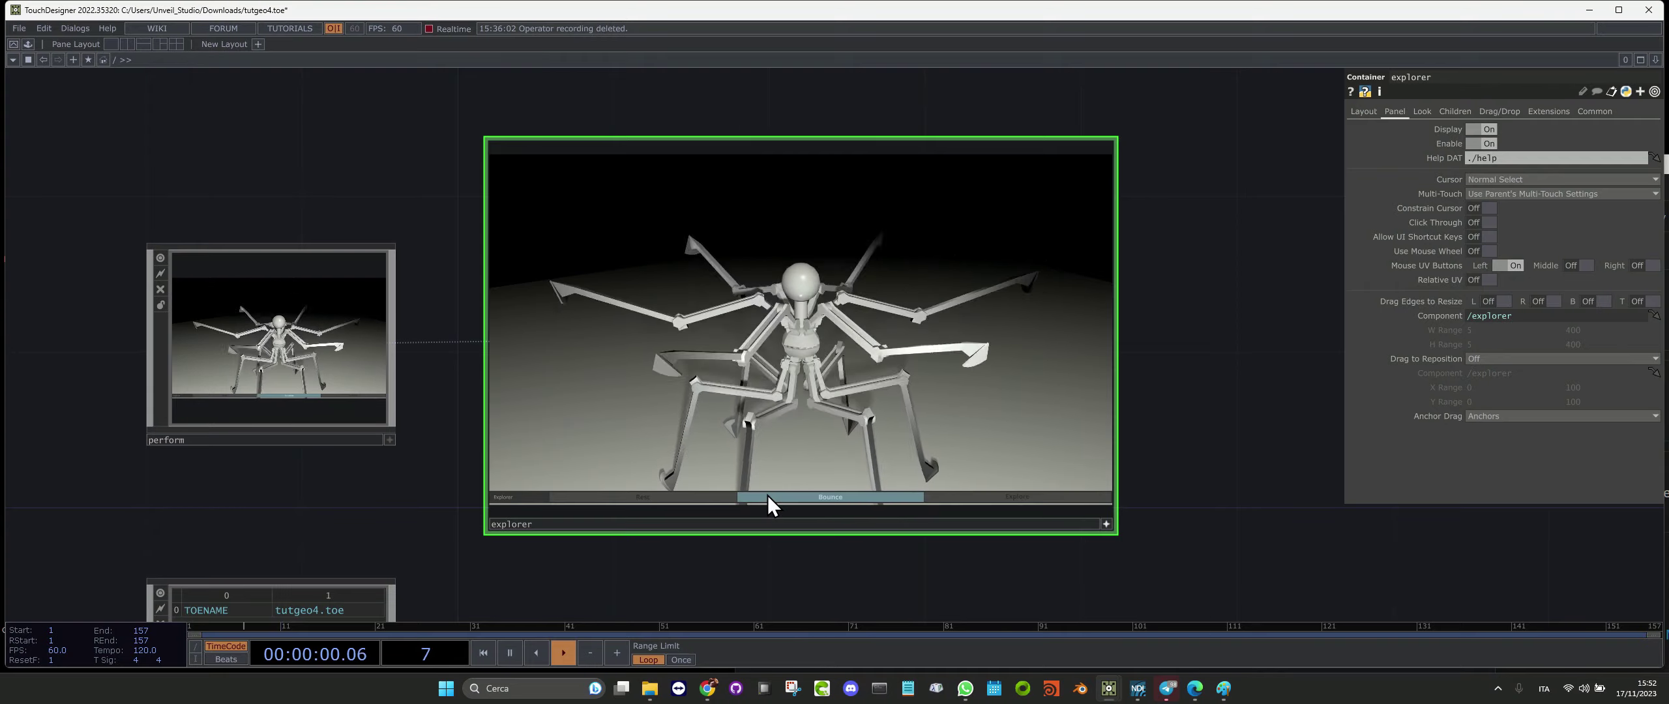
left_click(679, 499)
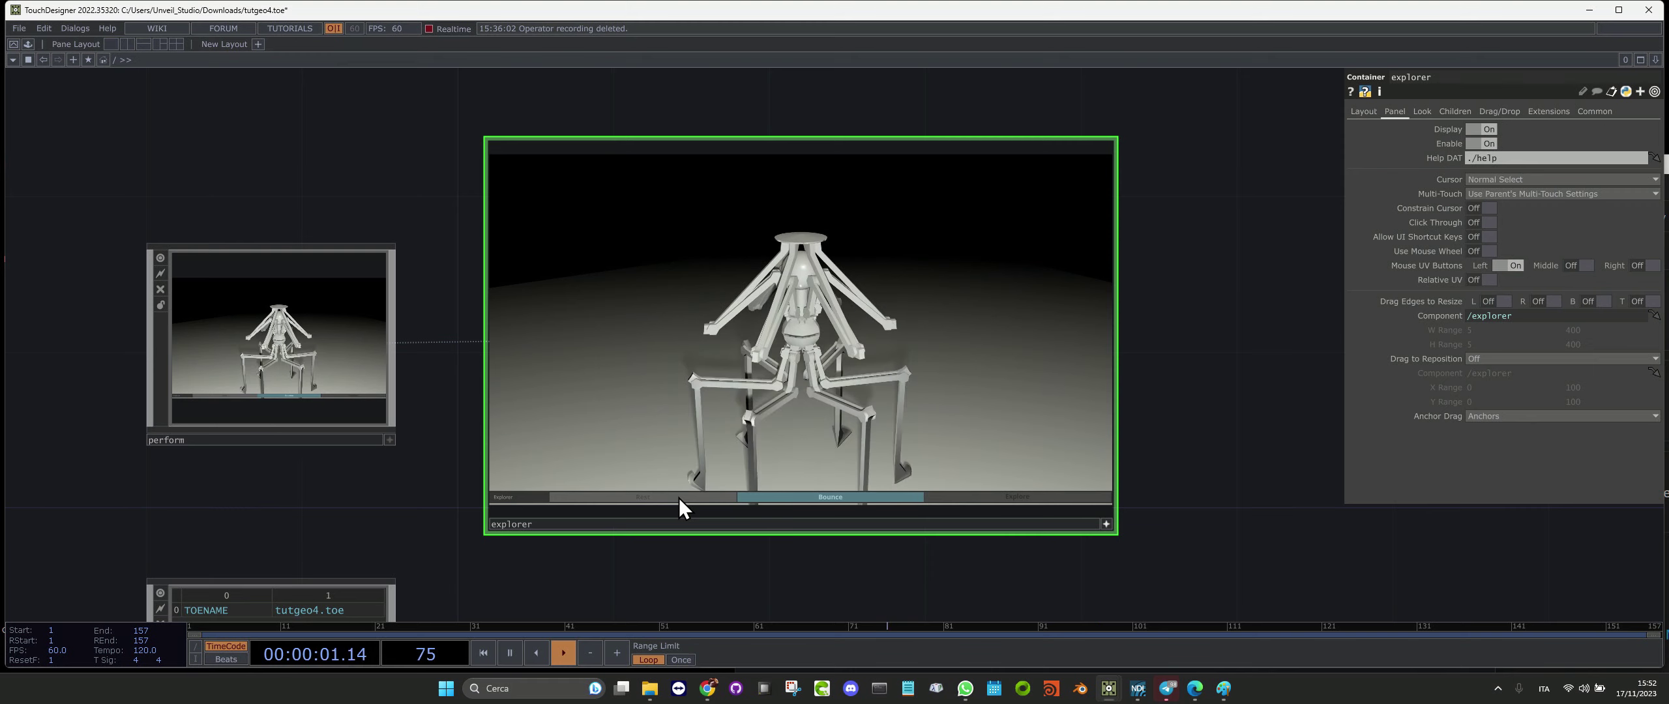
left_click(1059, 501)
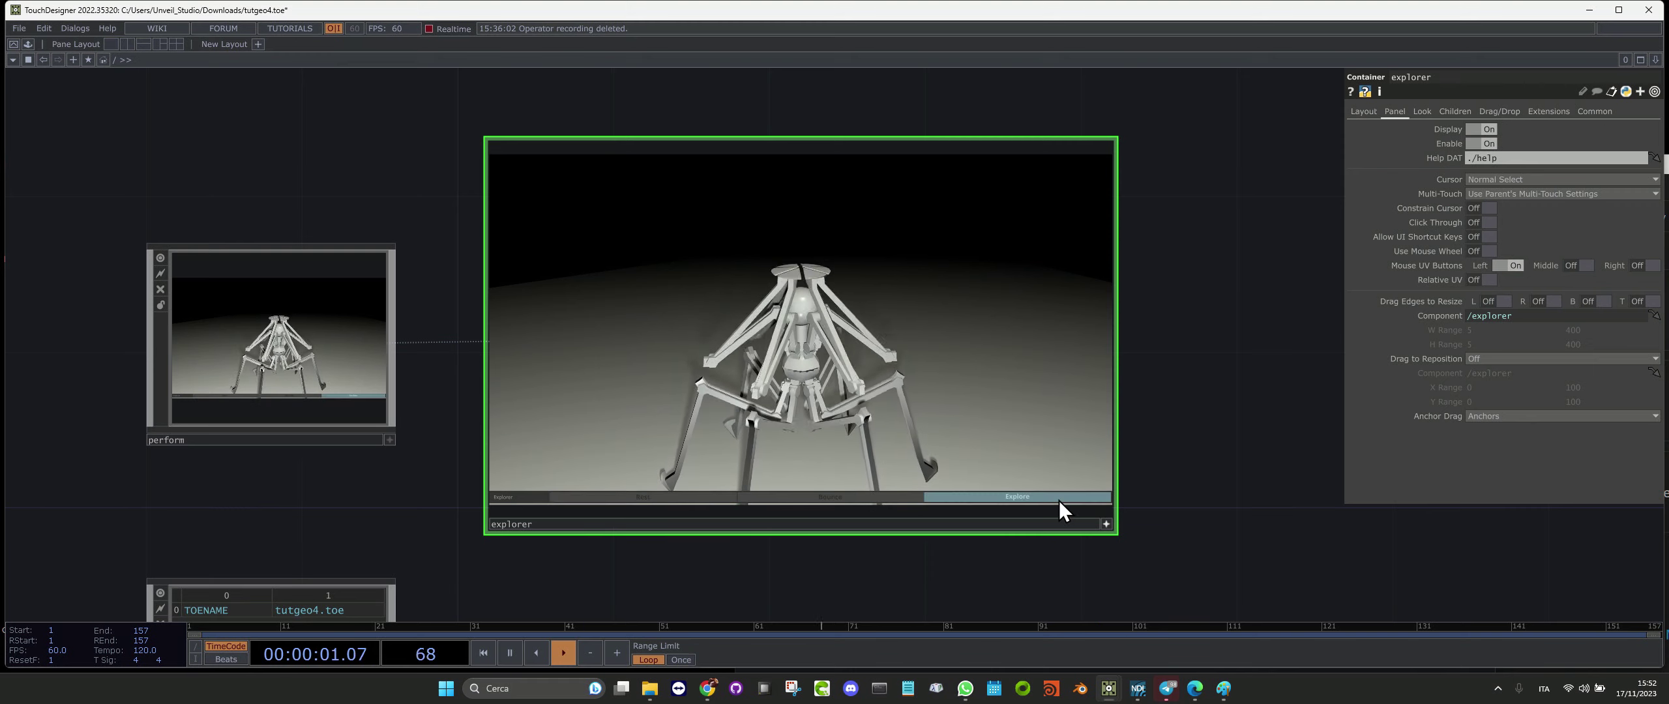
Switch to the browser to review the Unwrapped Geo_pt4 Drive folder and the Free3D Sphere-Bot 2.8 Version page, and return to TouchDesigner
left_click(708, 688)
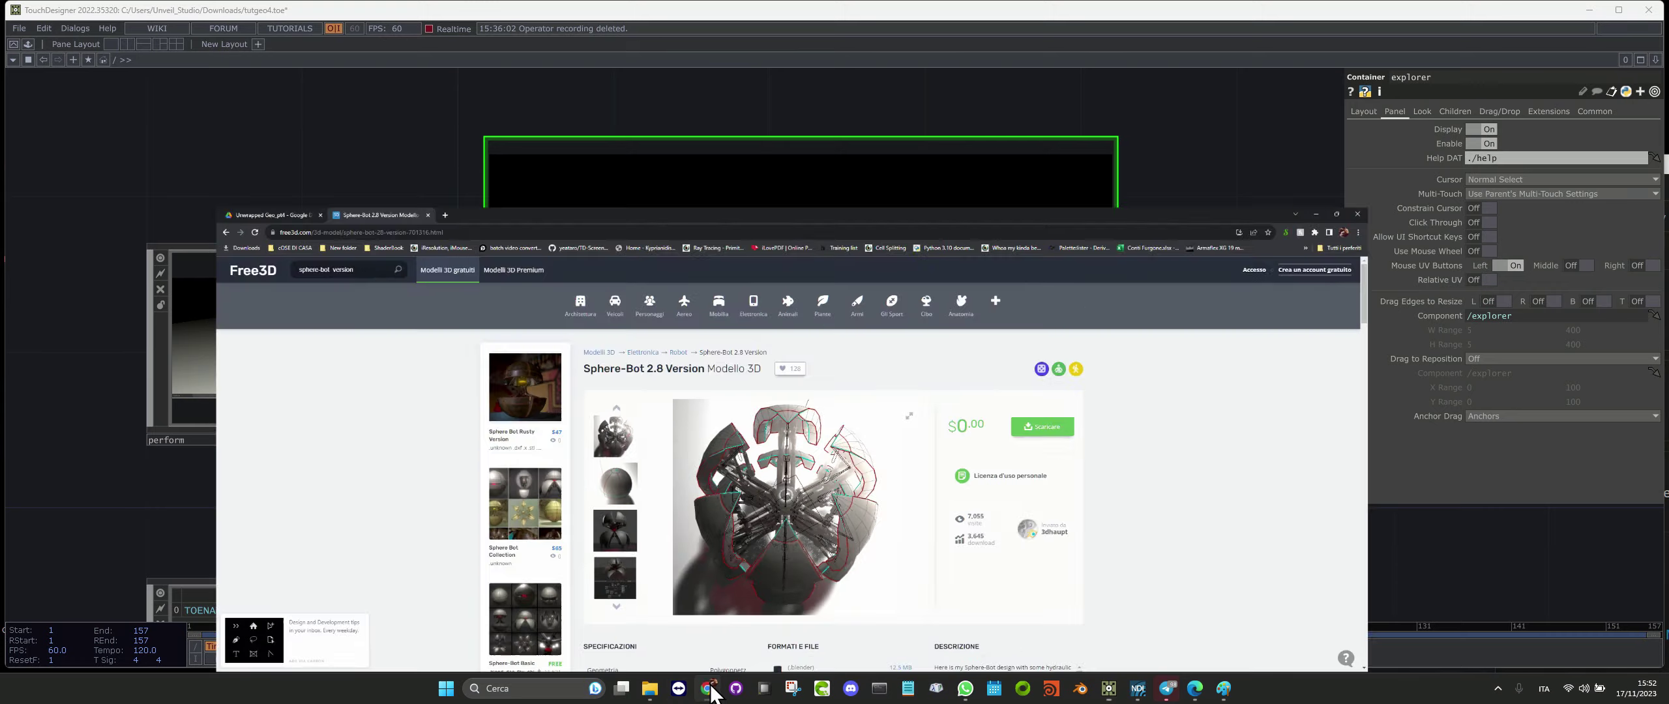
left_click(78, 11)
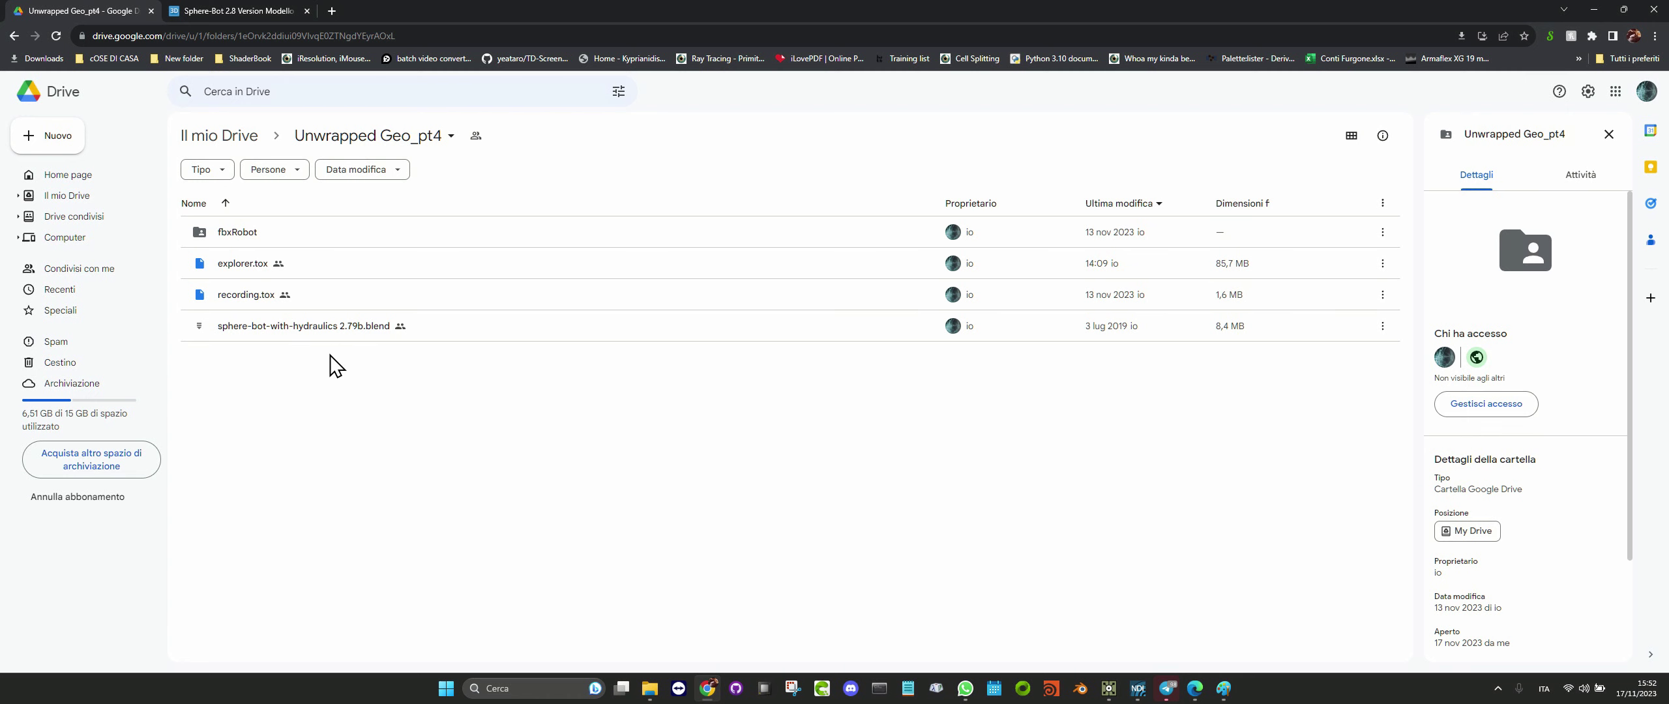
left_click(210, 13)
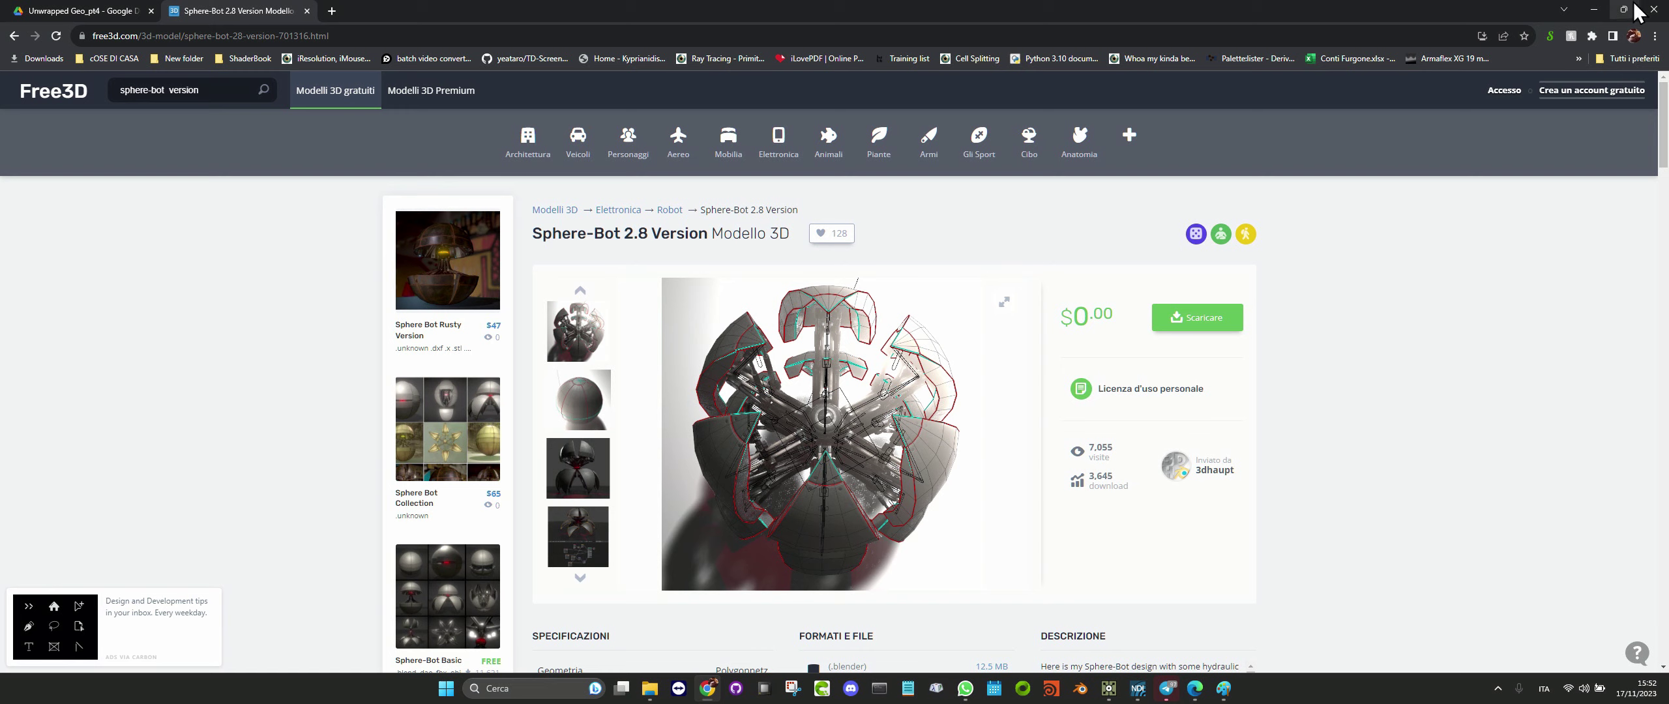
left_click(1593, 10)
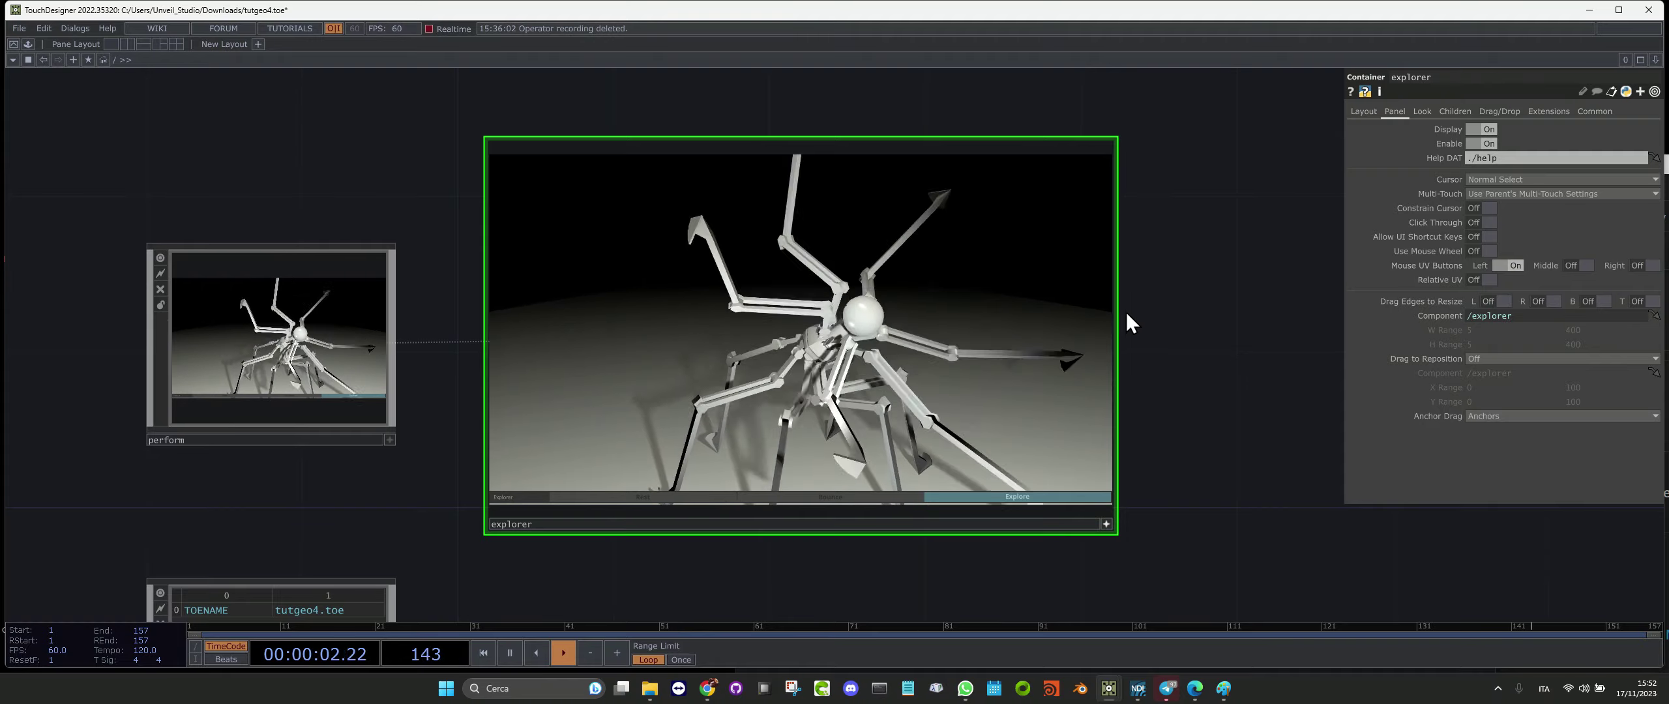
Shift the explorer container slightly in the network and make its viewer interactive again
left_click(1106, 523)
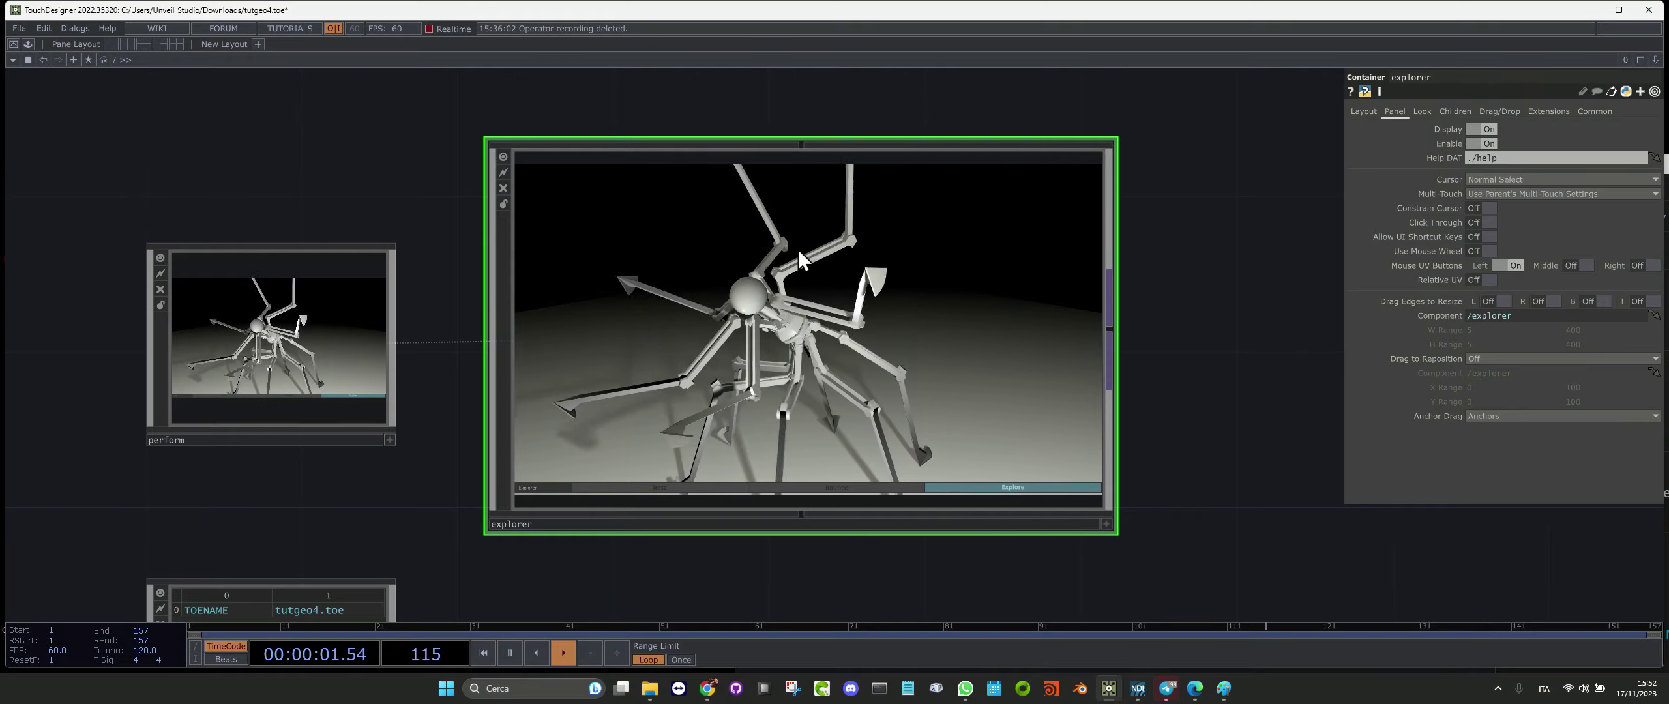
mouse_move(796, 295)
left_mouse_down()
mouse_move(923, 311)
mouse_move(812, 312)
left_mouse_up()
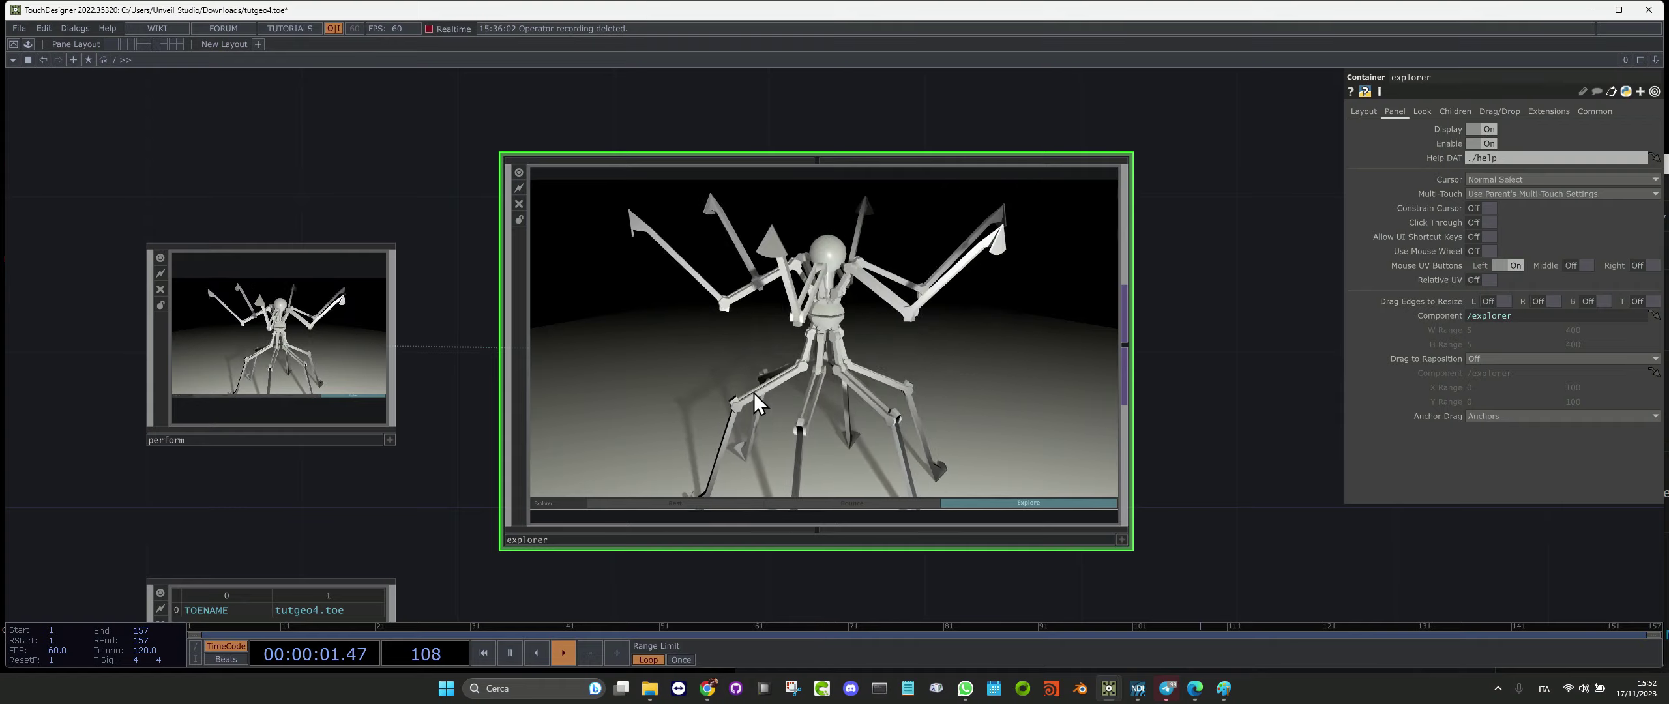
left_click(1121, 539)
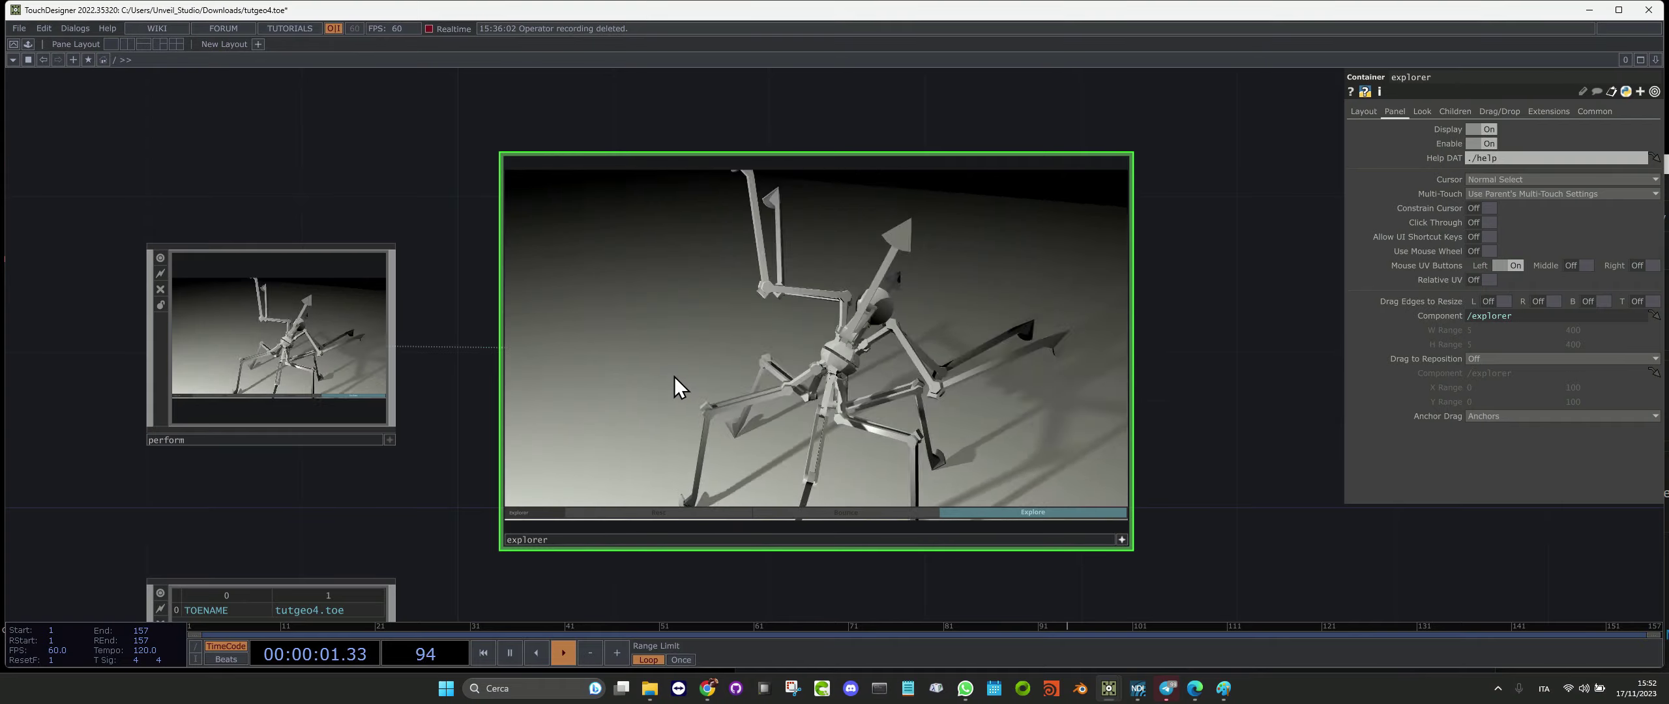
Orbit around the robot and cycle it through Bounce and Rest, ending on Explore
left_click_drag(674, 376, 760, 362)
left_click(856, 512)
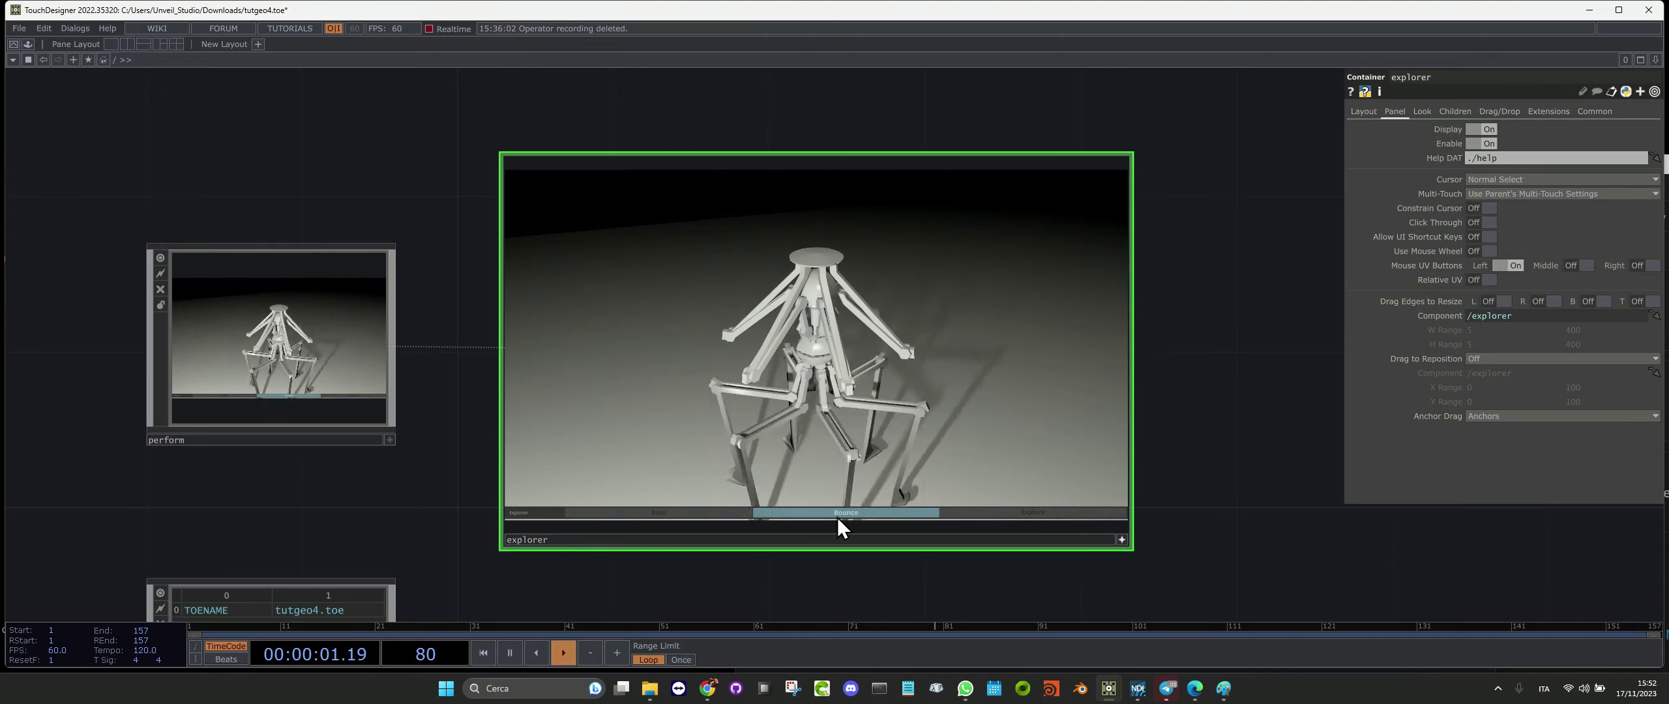
left_click(657, 514)
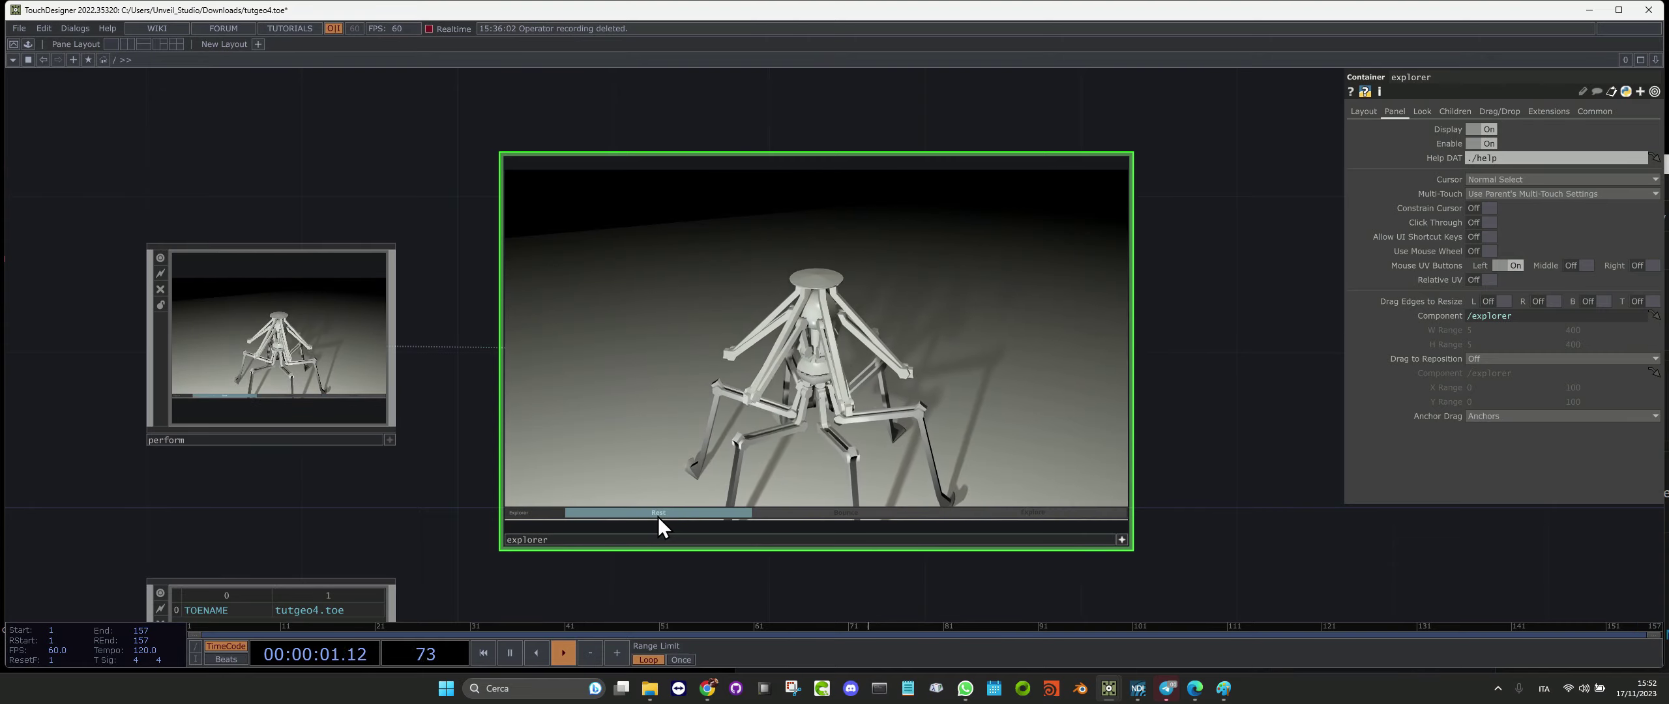
left_click(1055, 512)
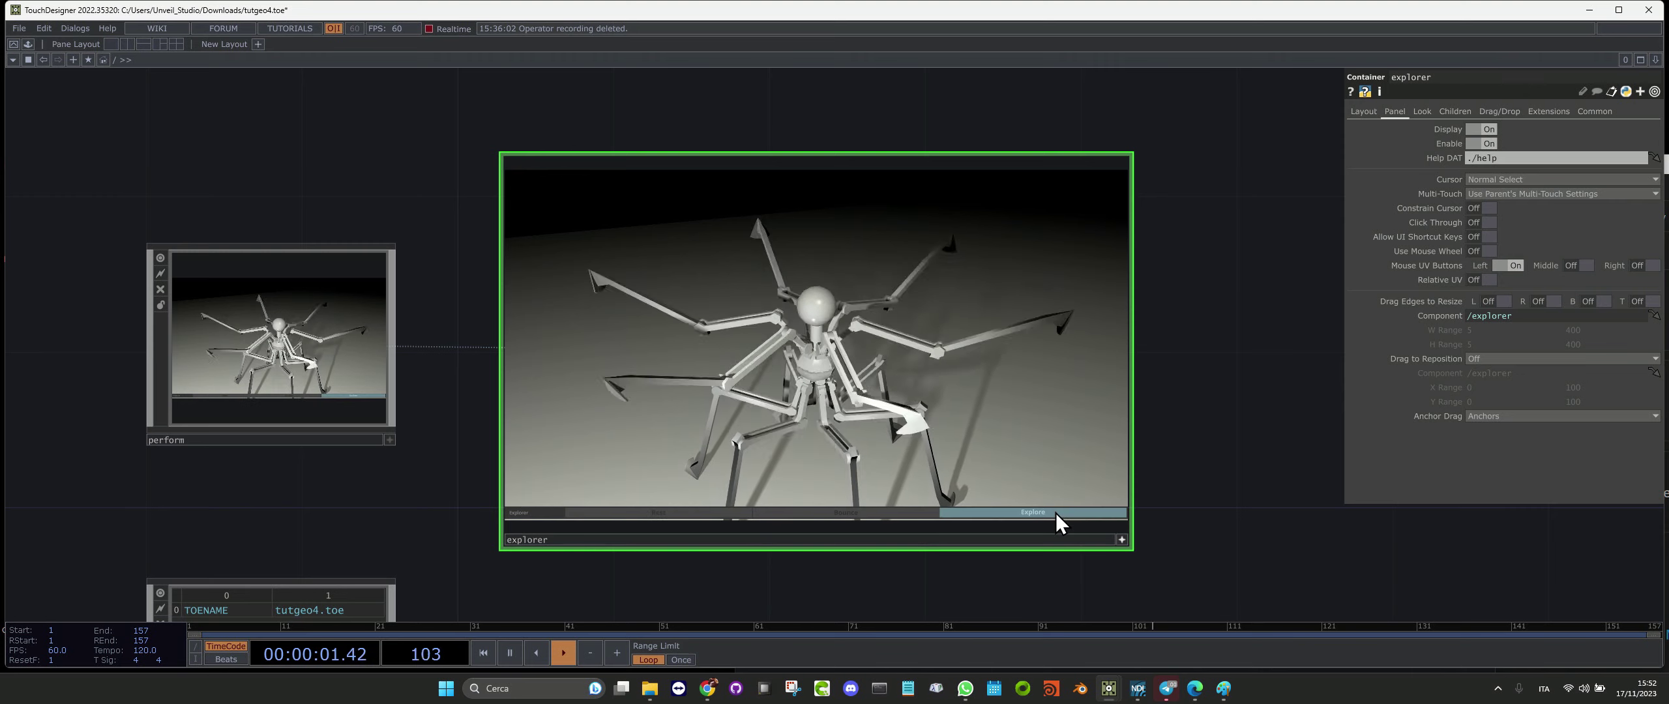
Turn off the explorer viewer's interactivity, enter the container's network and inspect the robot geometry in null1
left_click(1122, 540)
double_click(867, 393)
scroll(547, 420, "down", 6)
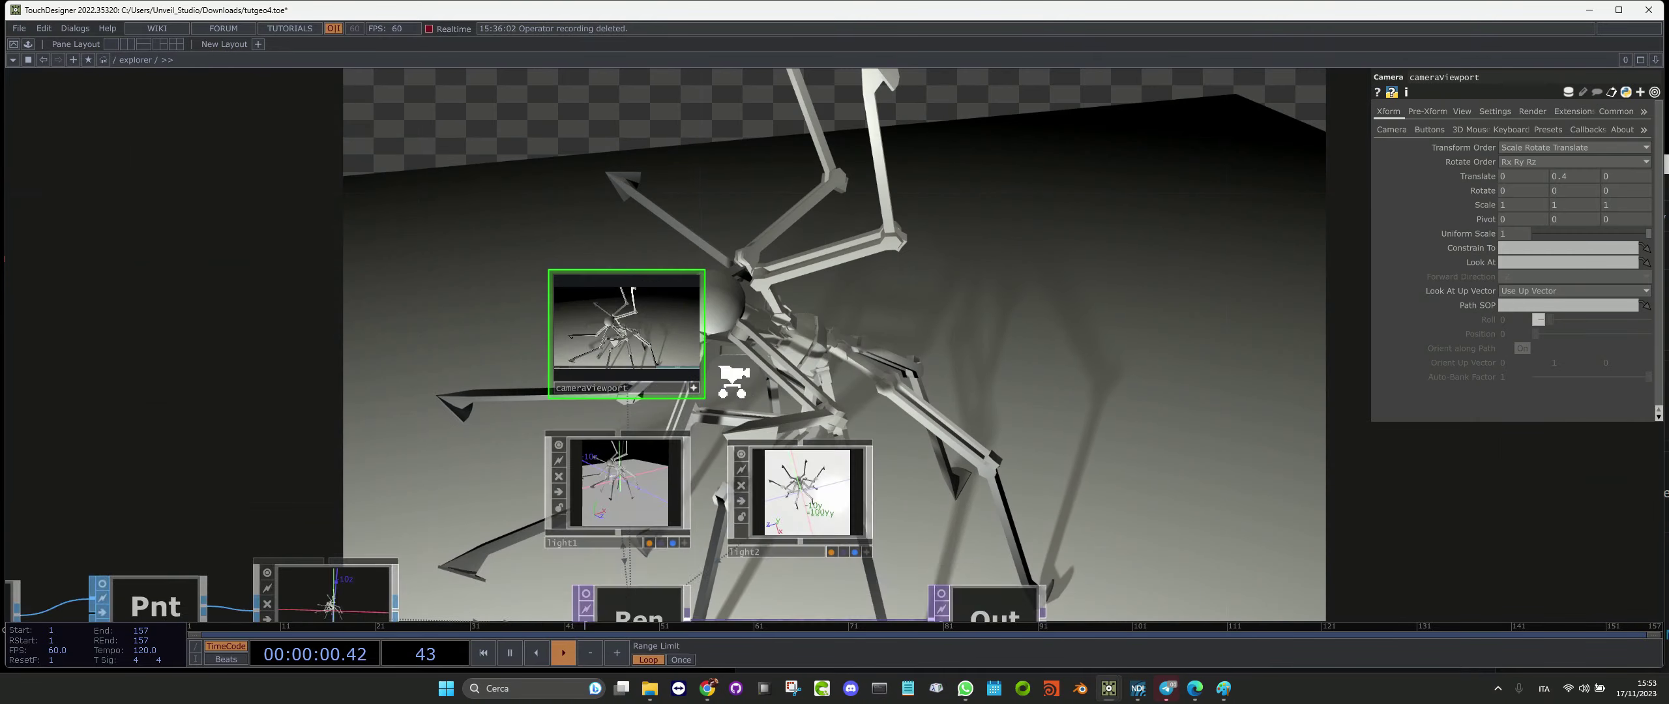
left_click_drag(551, 410, 670, 148)
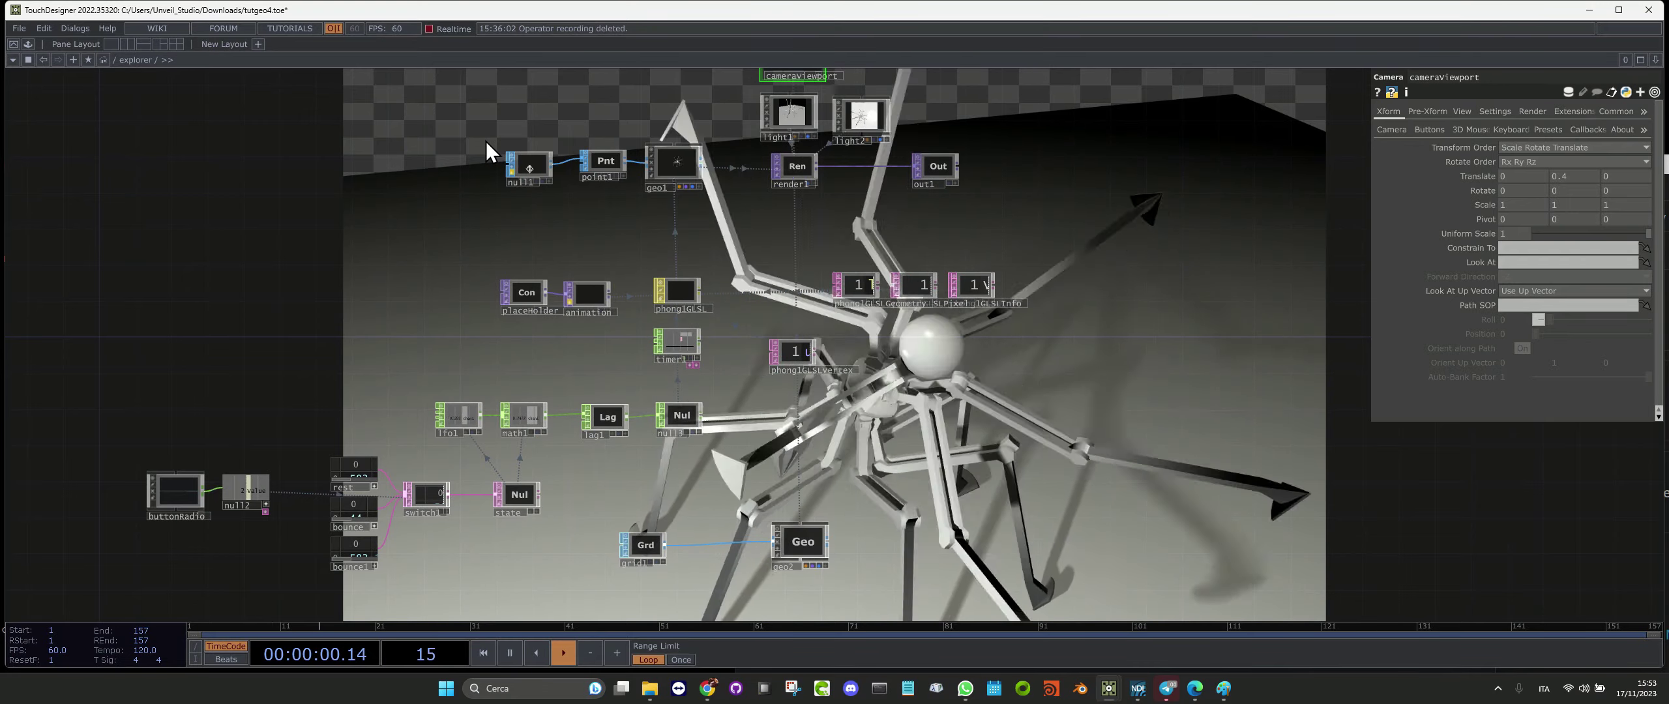
scroll(485, 141, "up", 10)
left_click_drag(513, 208, 289, 133)
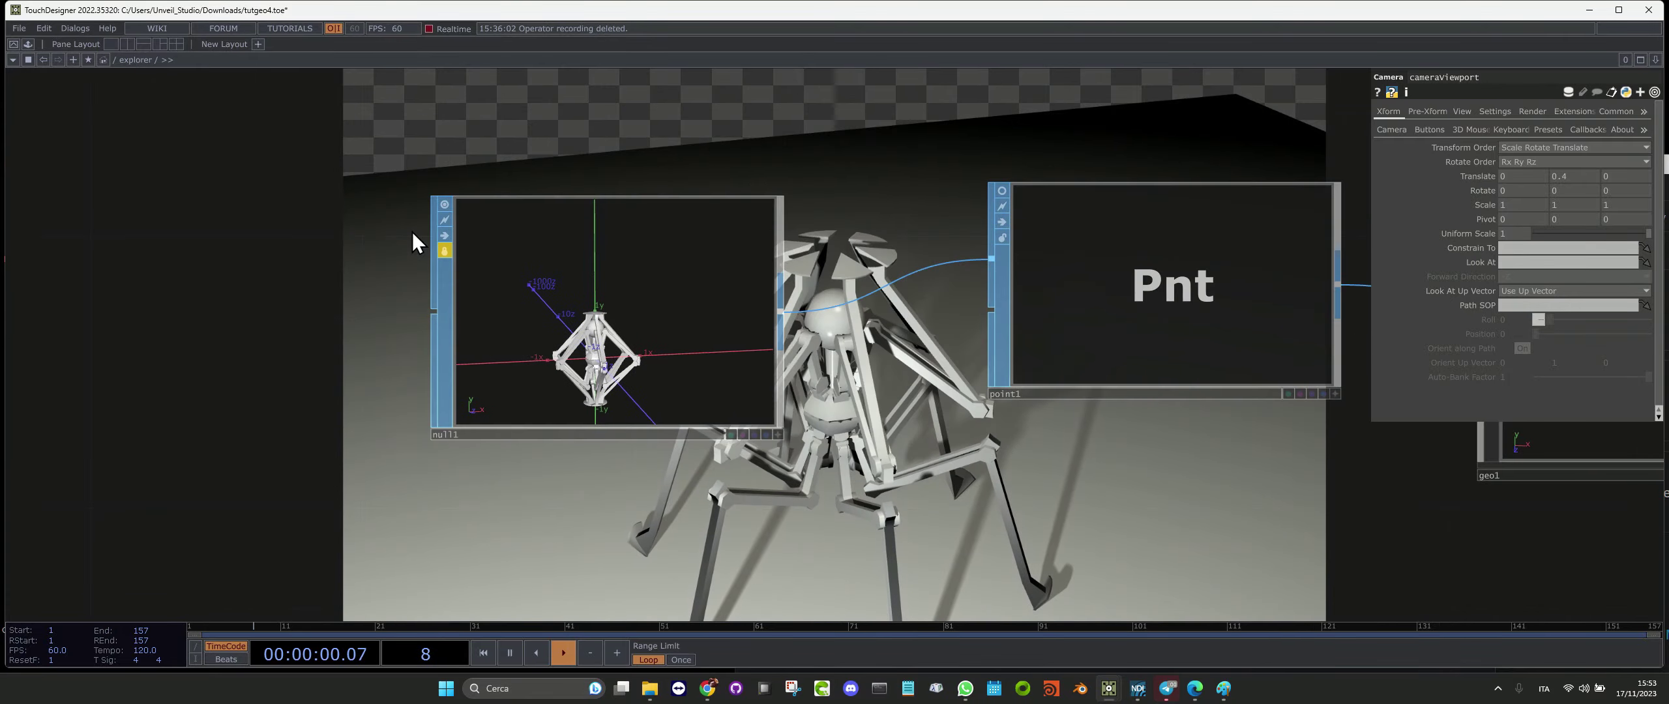
left_click(620, 297)
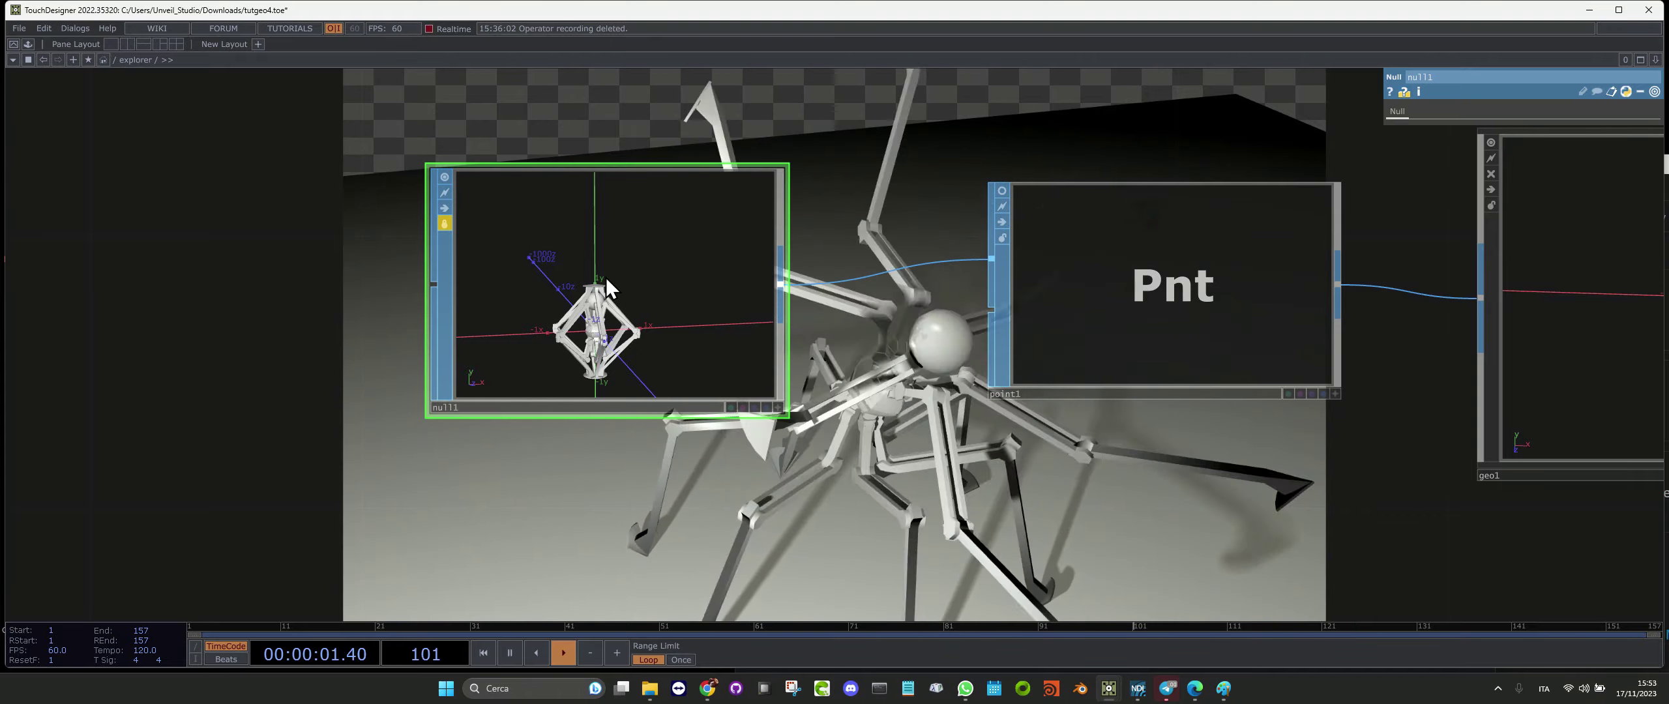
Examine the locked animation texture and its connections to the placeHolder and phong1GLSL operators
scroll(603, 286, "down", 5)
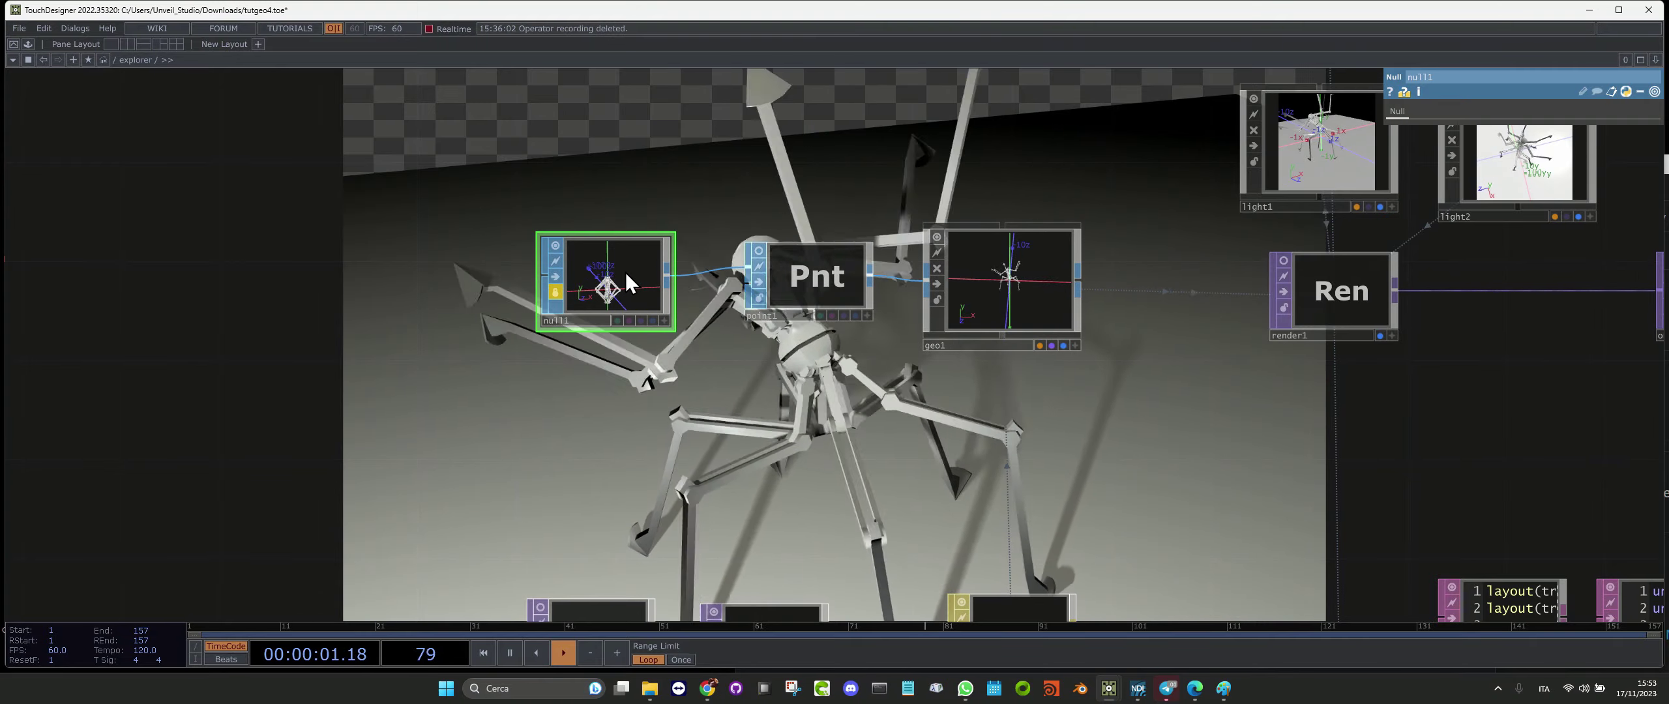
scroll(585, 286, "down", 5)
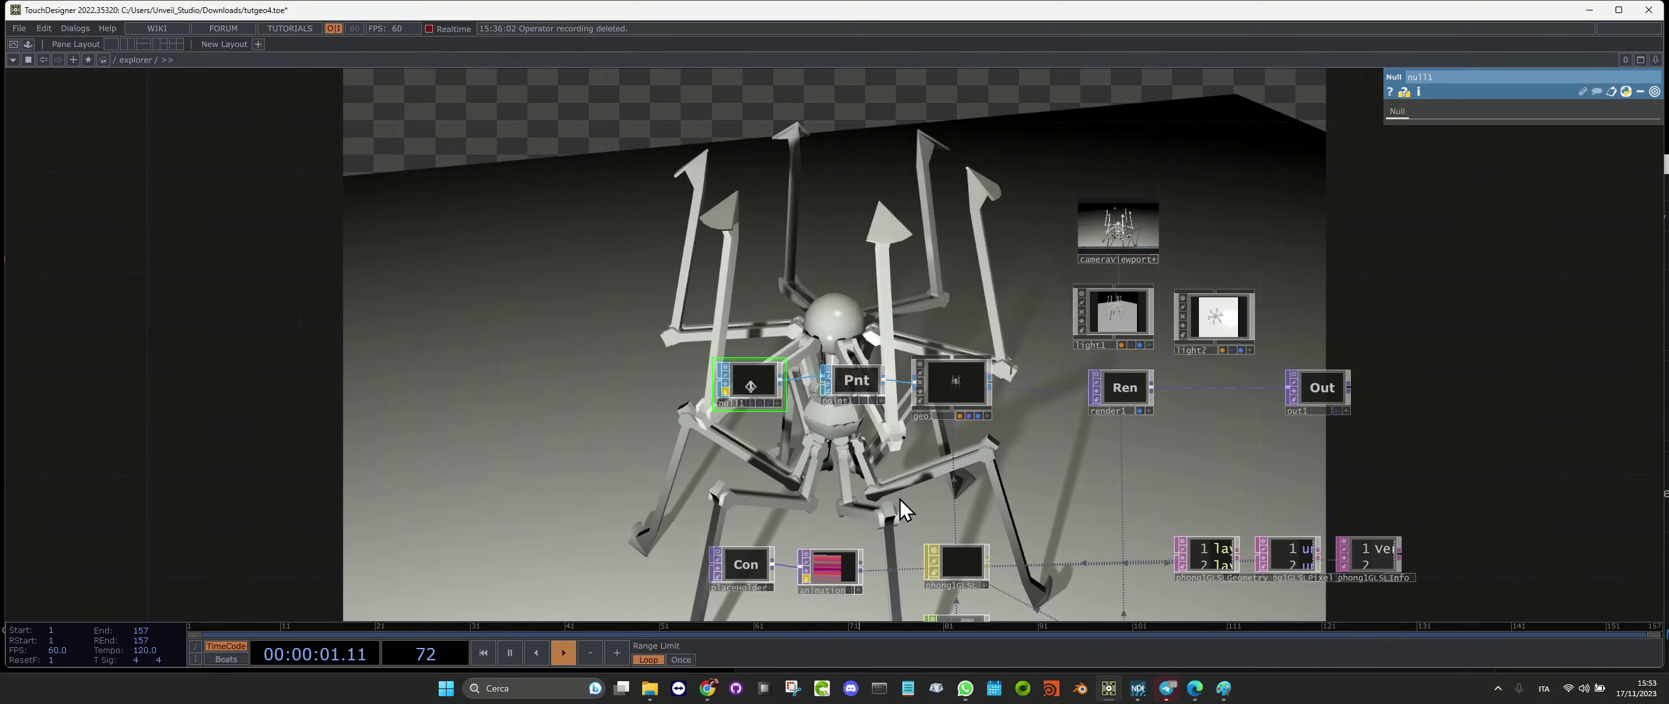
scroll(586, 263, "up", 5)
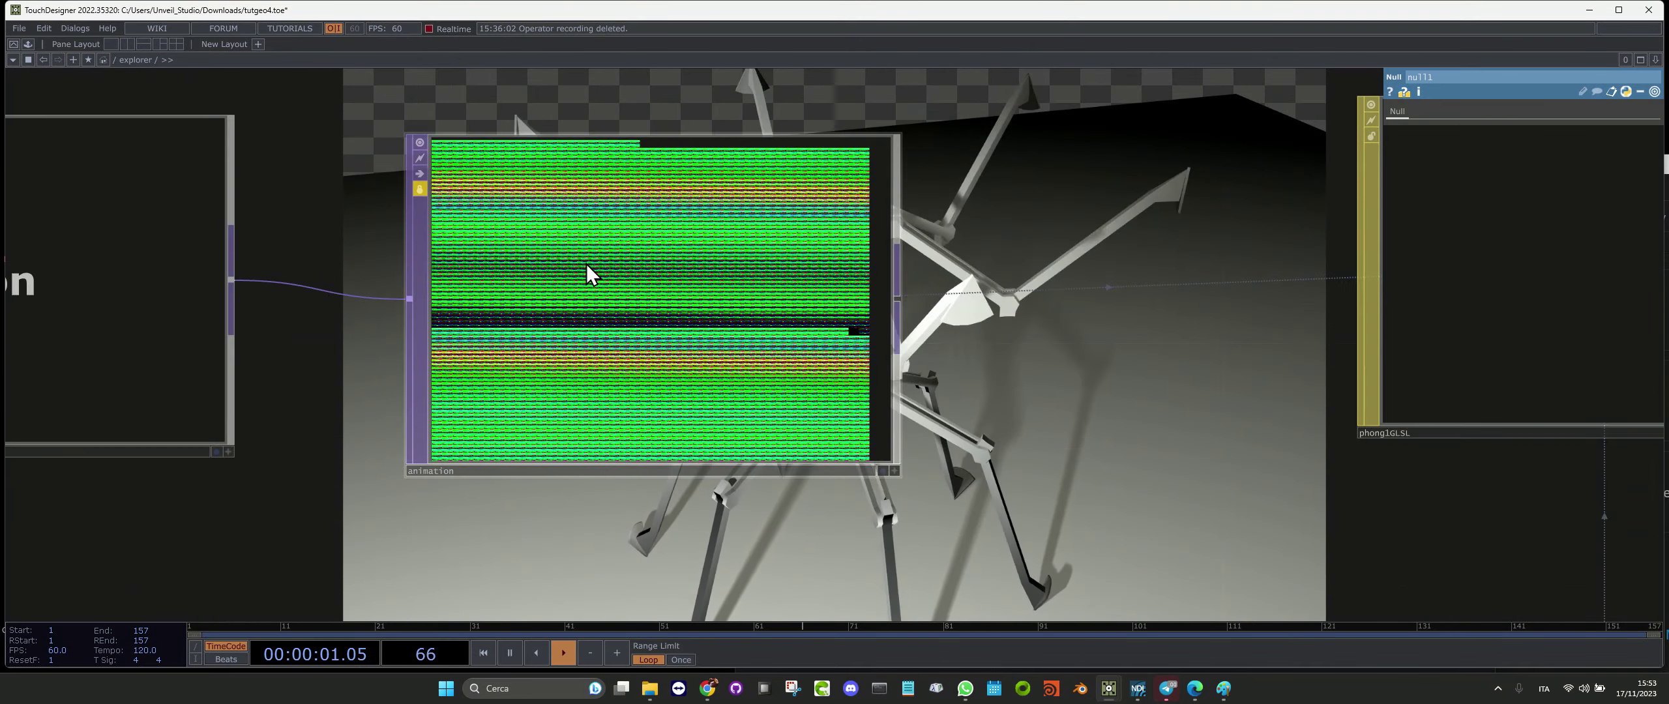
scroll(587, 264, "down", 5)
left_click_drag(614, 364, 505, 418)
left_click_drag(578, 241, 561, 441)
left_click_drag(536, 377, 841, 78)
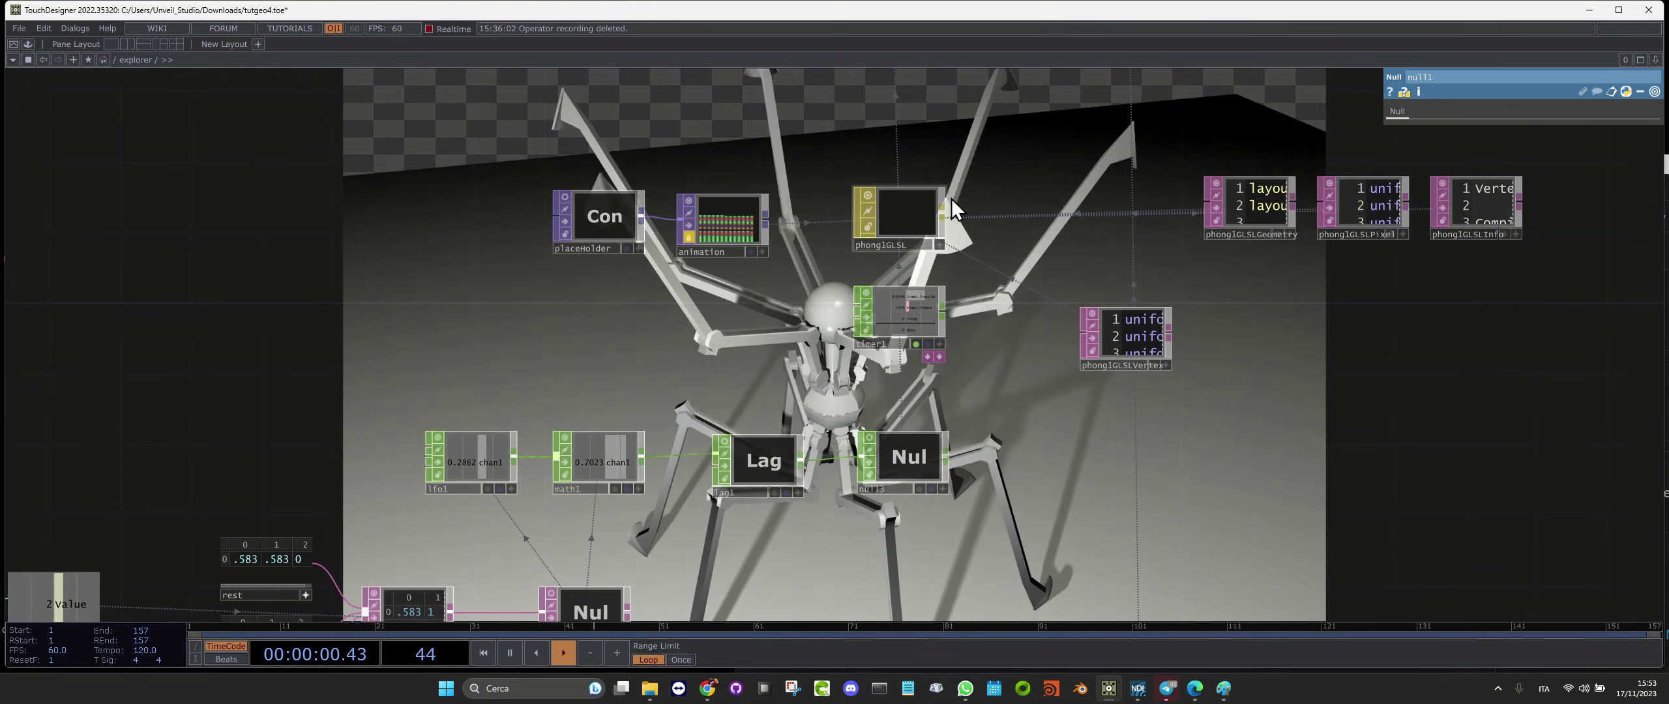
Inspect the parameters of timer1, which drives the animation playback below phong1GLSL
scroll(597, 253, "up", 5)
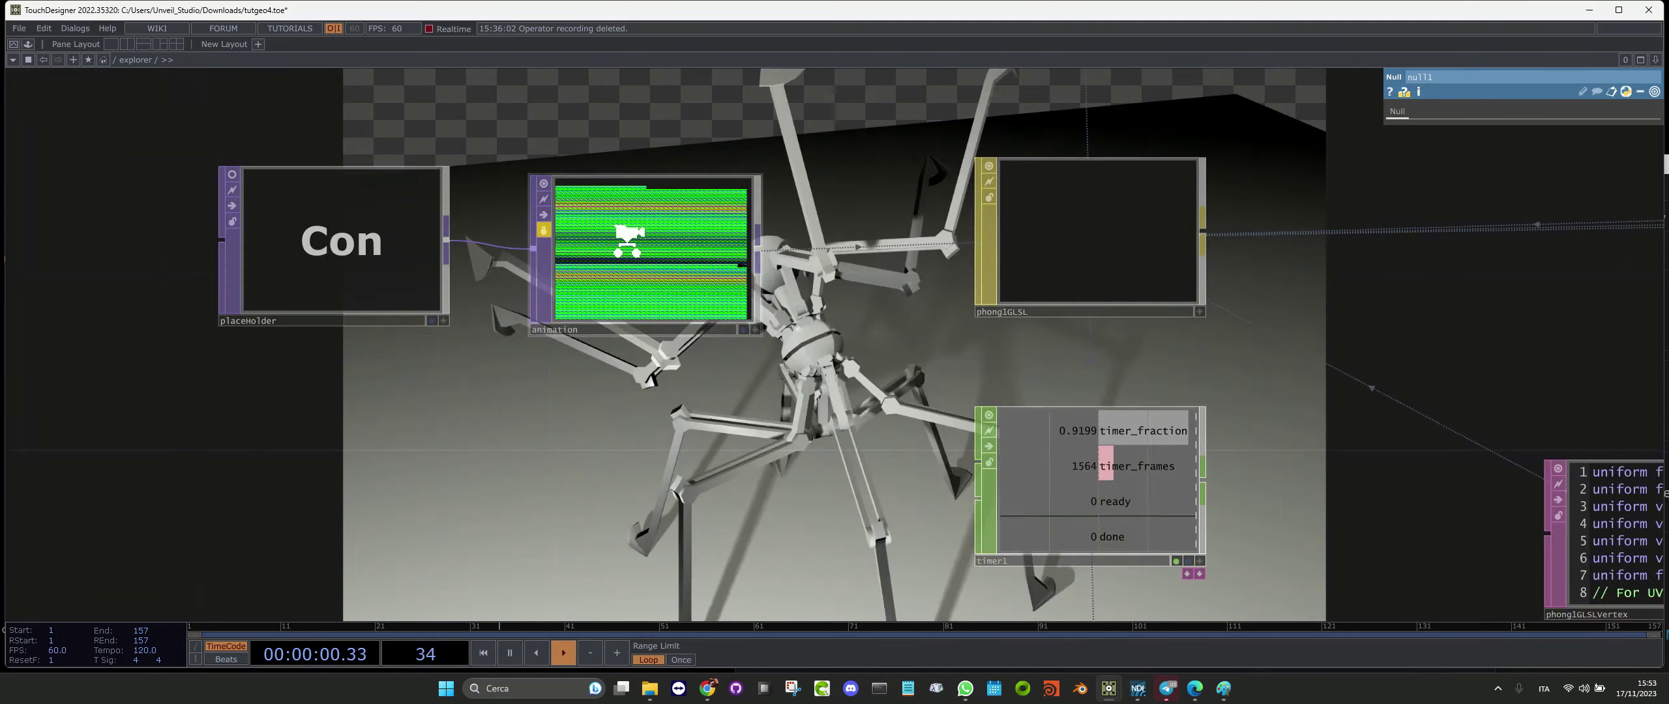
scroll(635, 269, "down", 3)
scroll(841, 385, "up", 3)
left_click(914, 341)
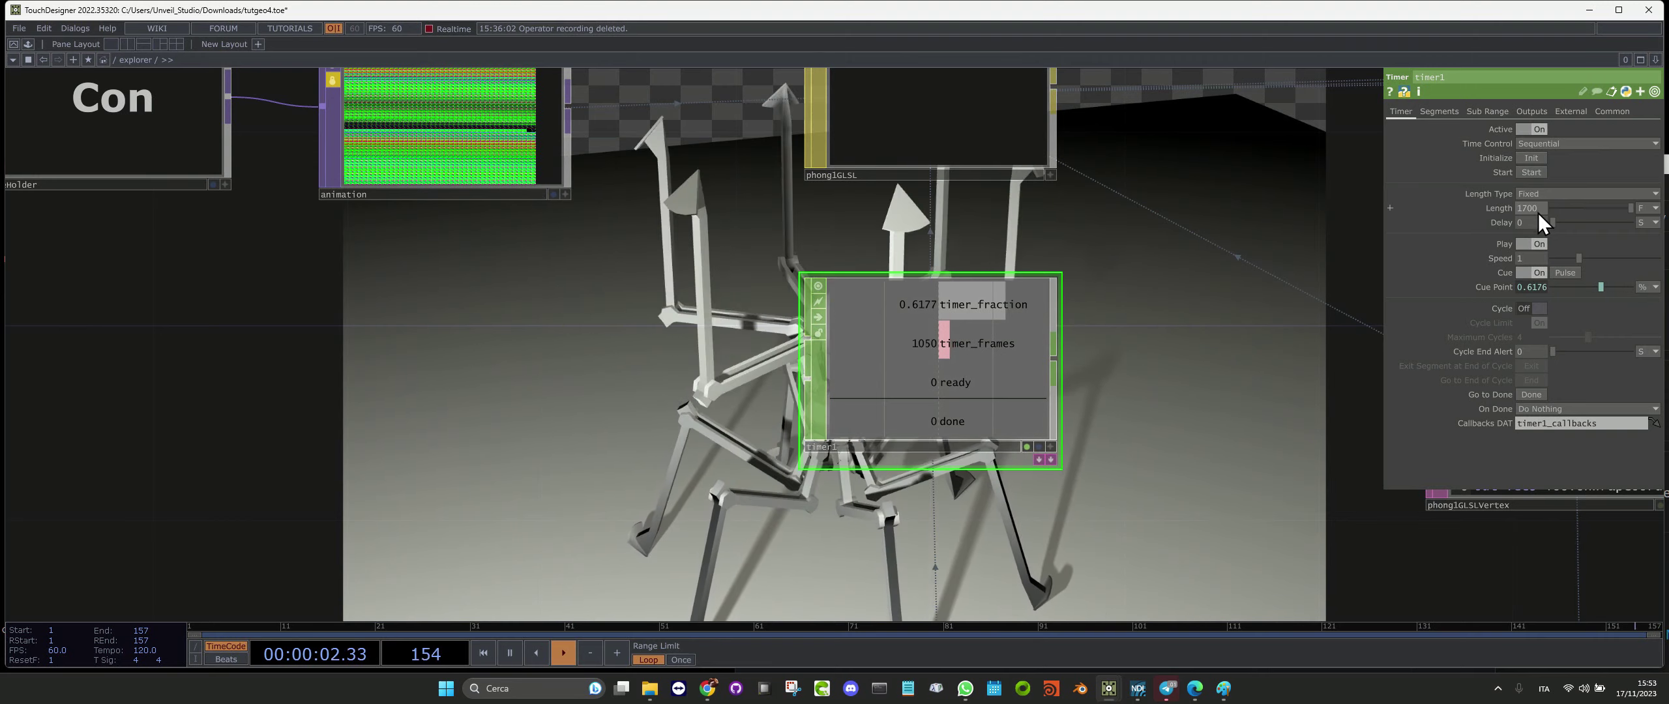
Follow the CHOP chain below the timer and inspect the frequency settings of lfo1
scroll(1121, 245, "down", 5)
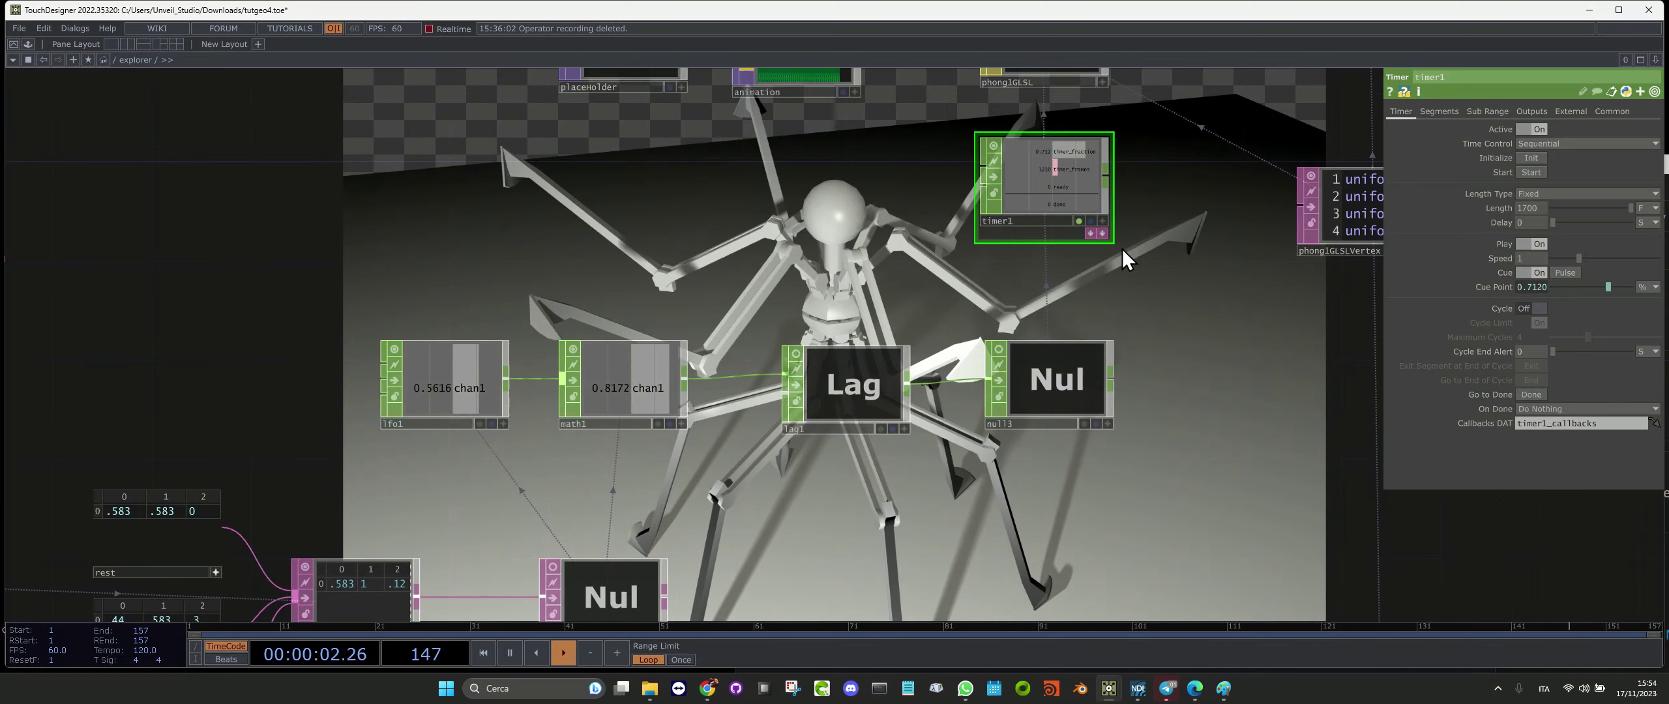
scroll(790, 440, "down", 2)
scroll(586, 395, "up", 3)
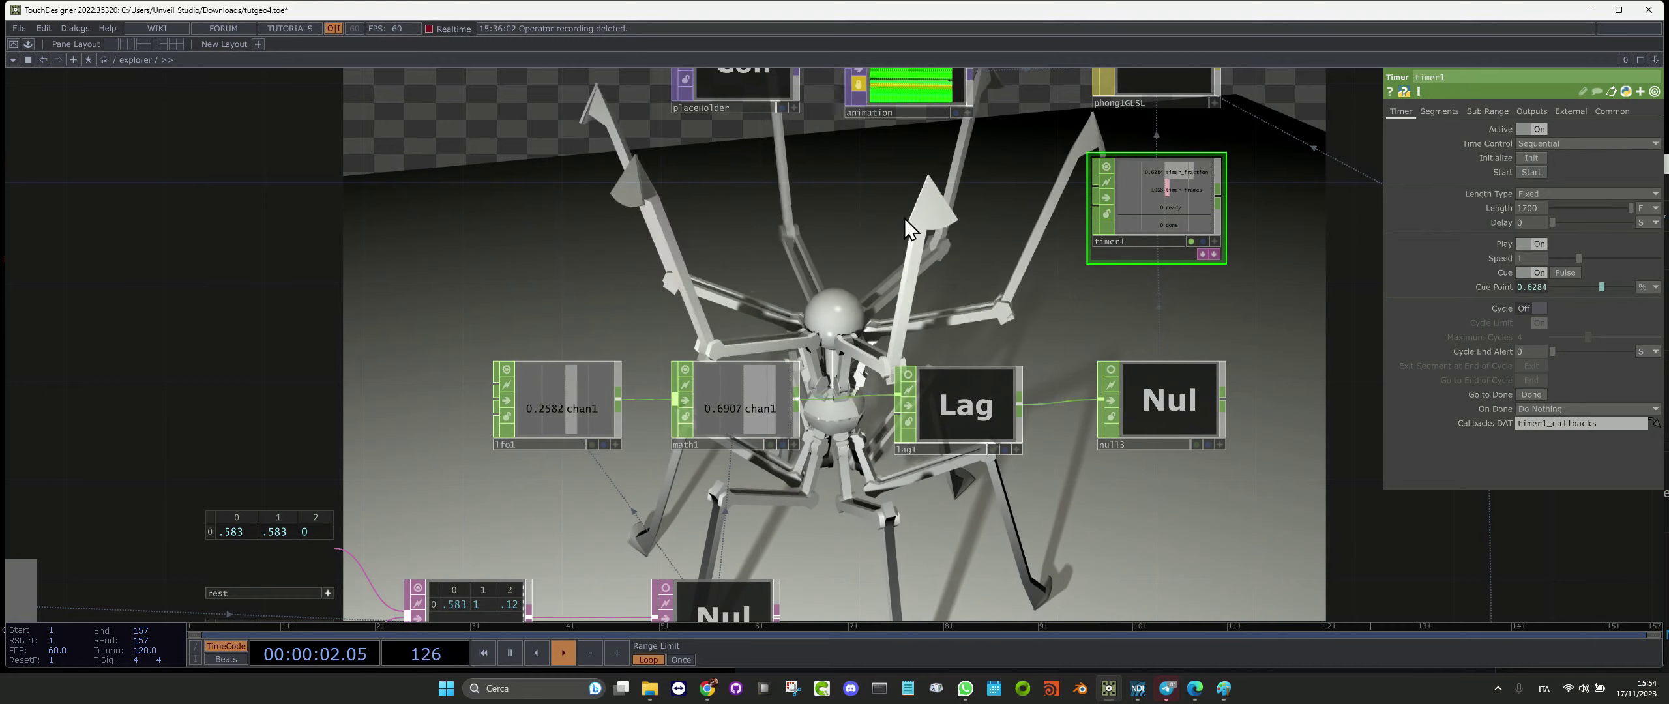
scroll(571, 395, "up", 5)
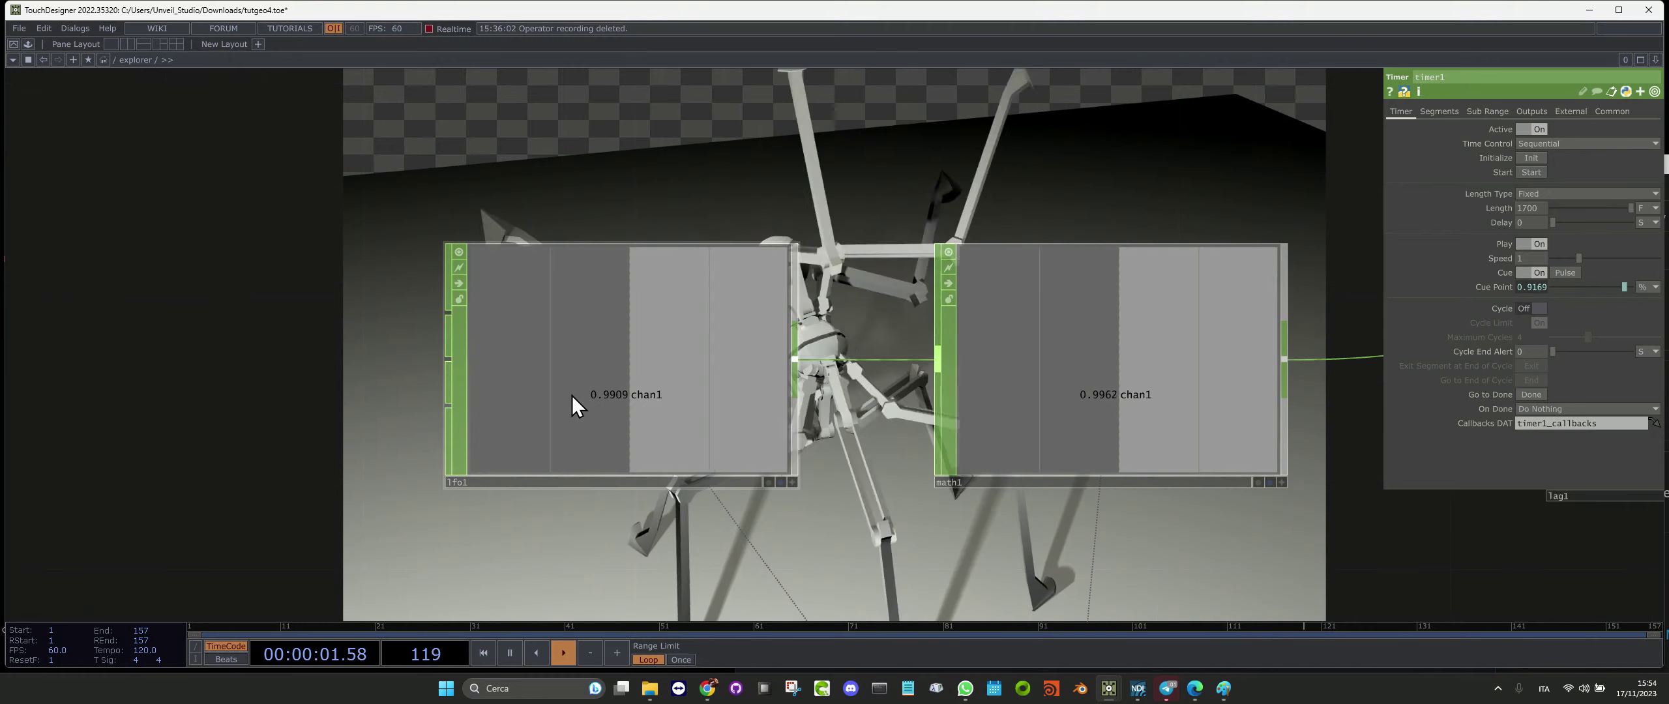
scroll(577, 390, "down", 1)
left_click(576, 391)
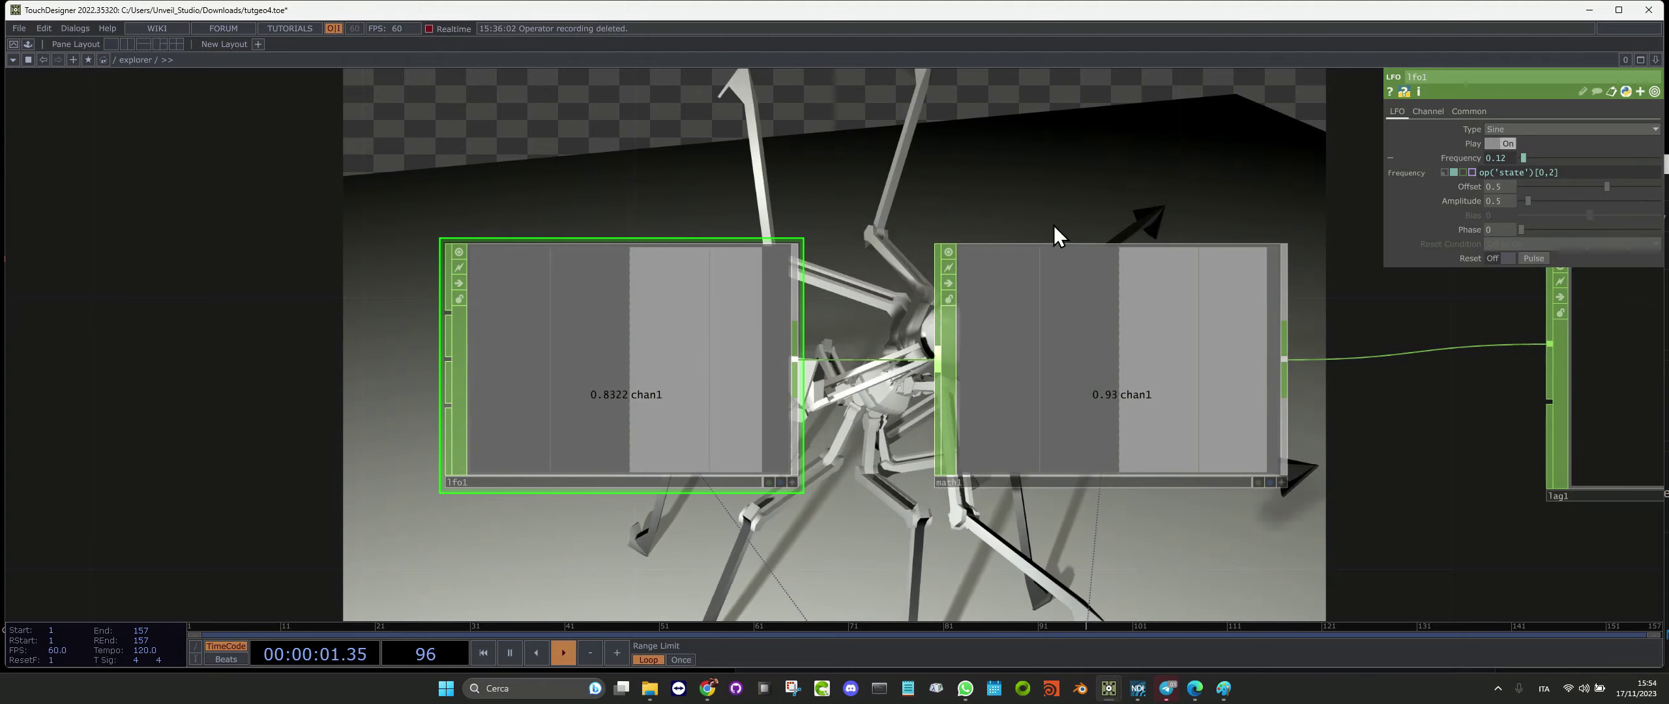
Examine the buttonRadio and the rest, bounce and bounce1 state tables, and inspect the switch1 index
scroll(1054, 227, "down", 3)
left_click_drag(1037, 427, 892, 415)
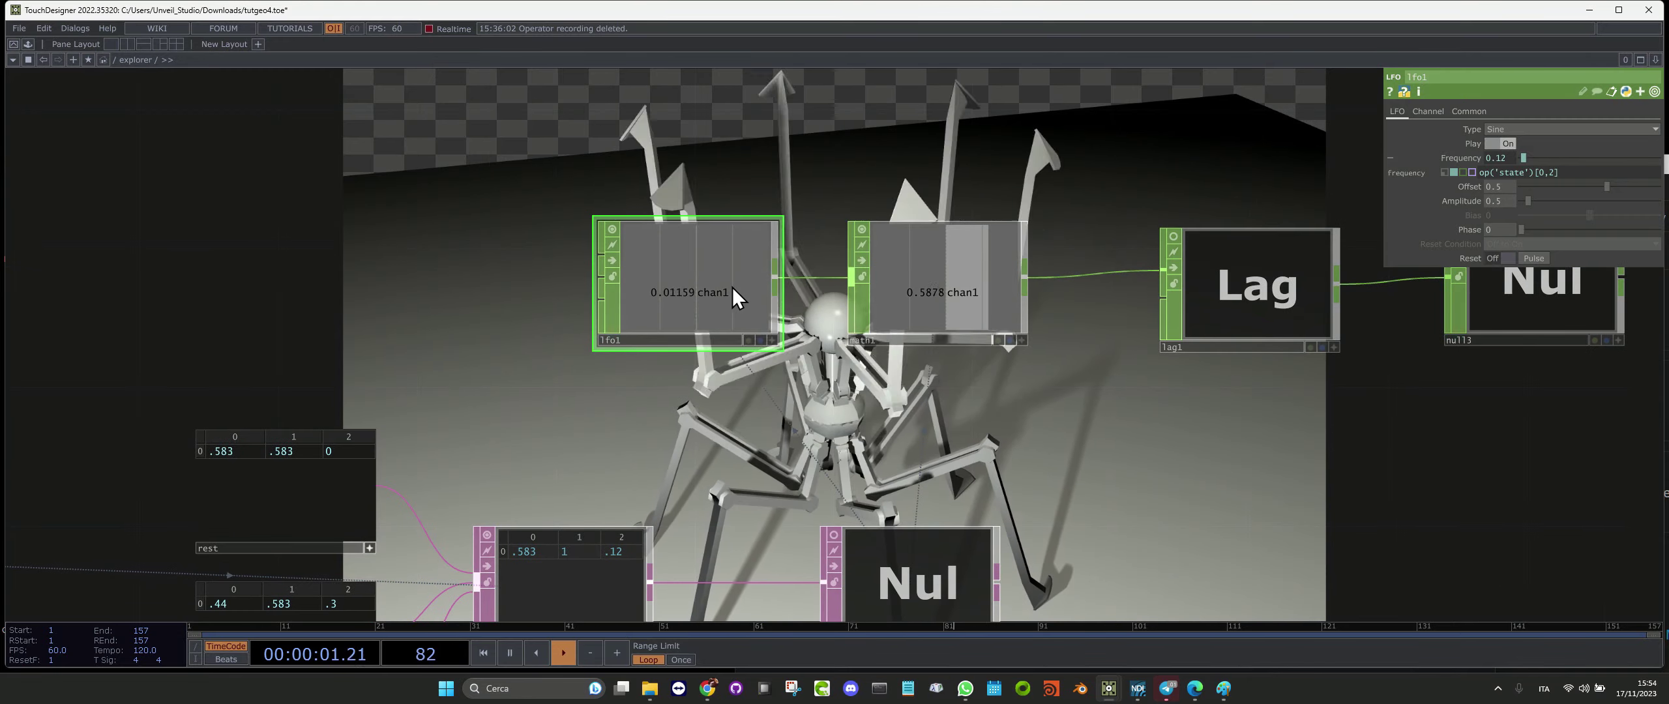
left_click_drag(712, 353, 787, 229)
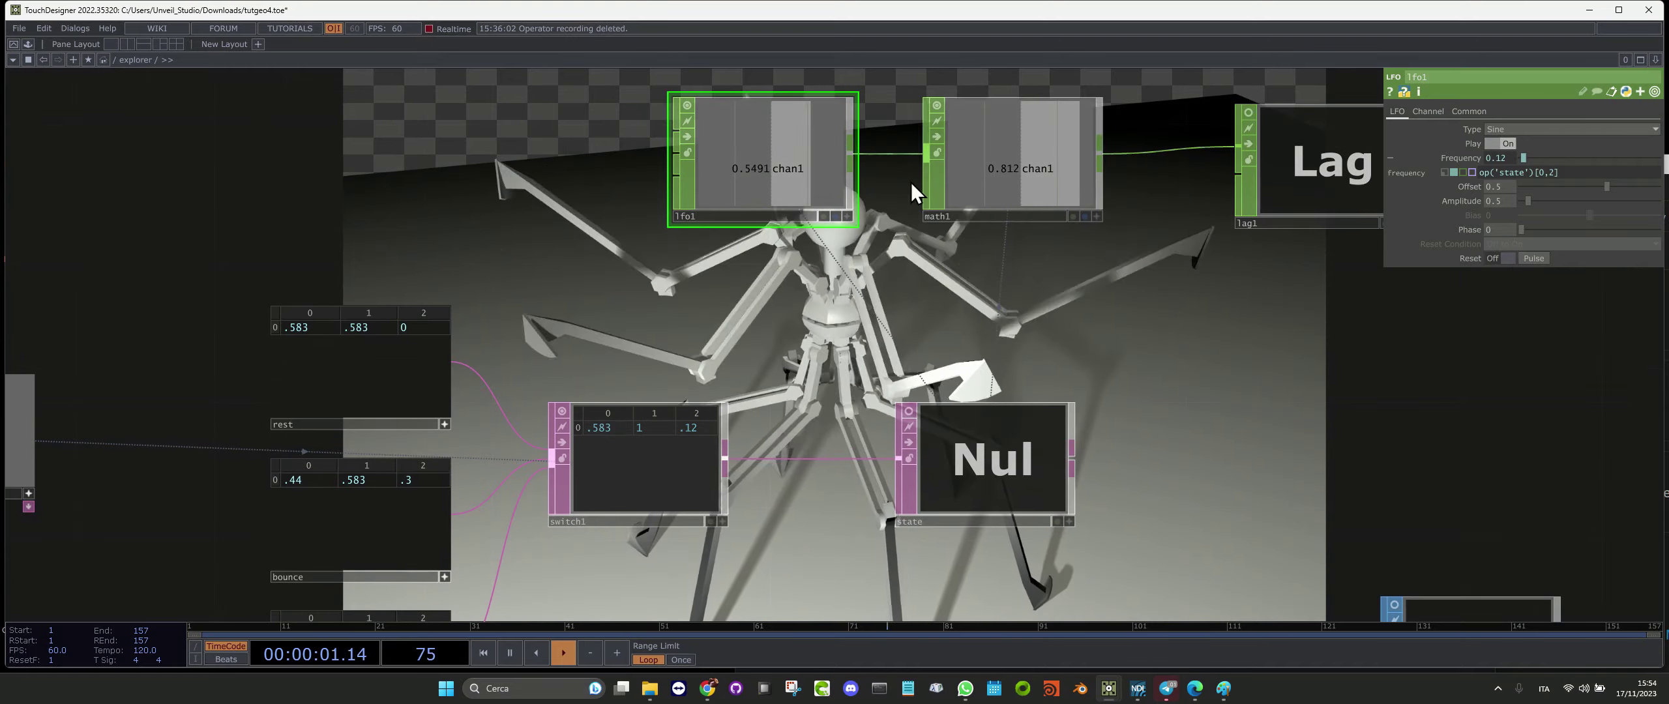
scroll(777, 274, "down", 5)
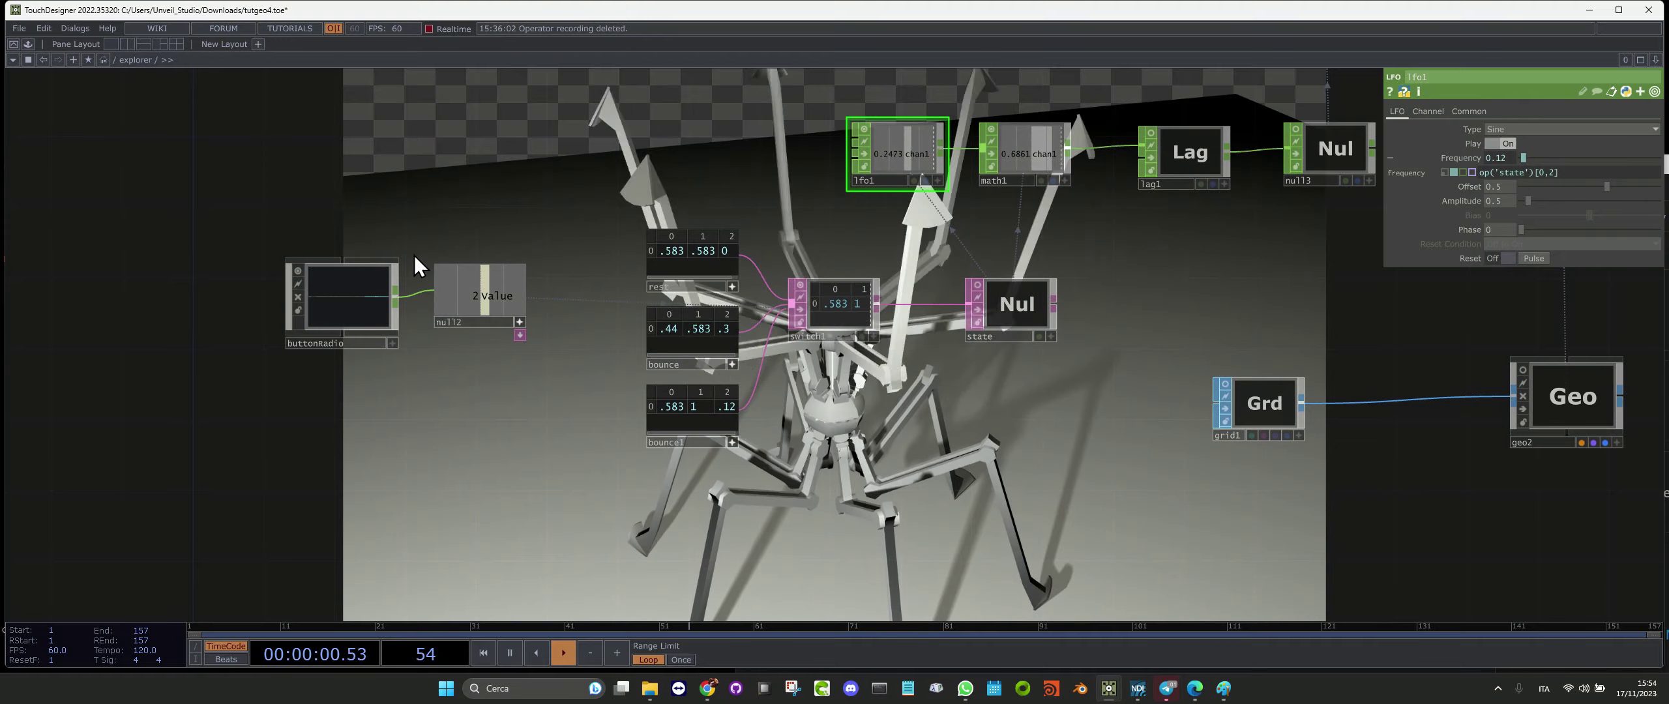
scroll(702, 281, "up", 5)
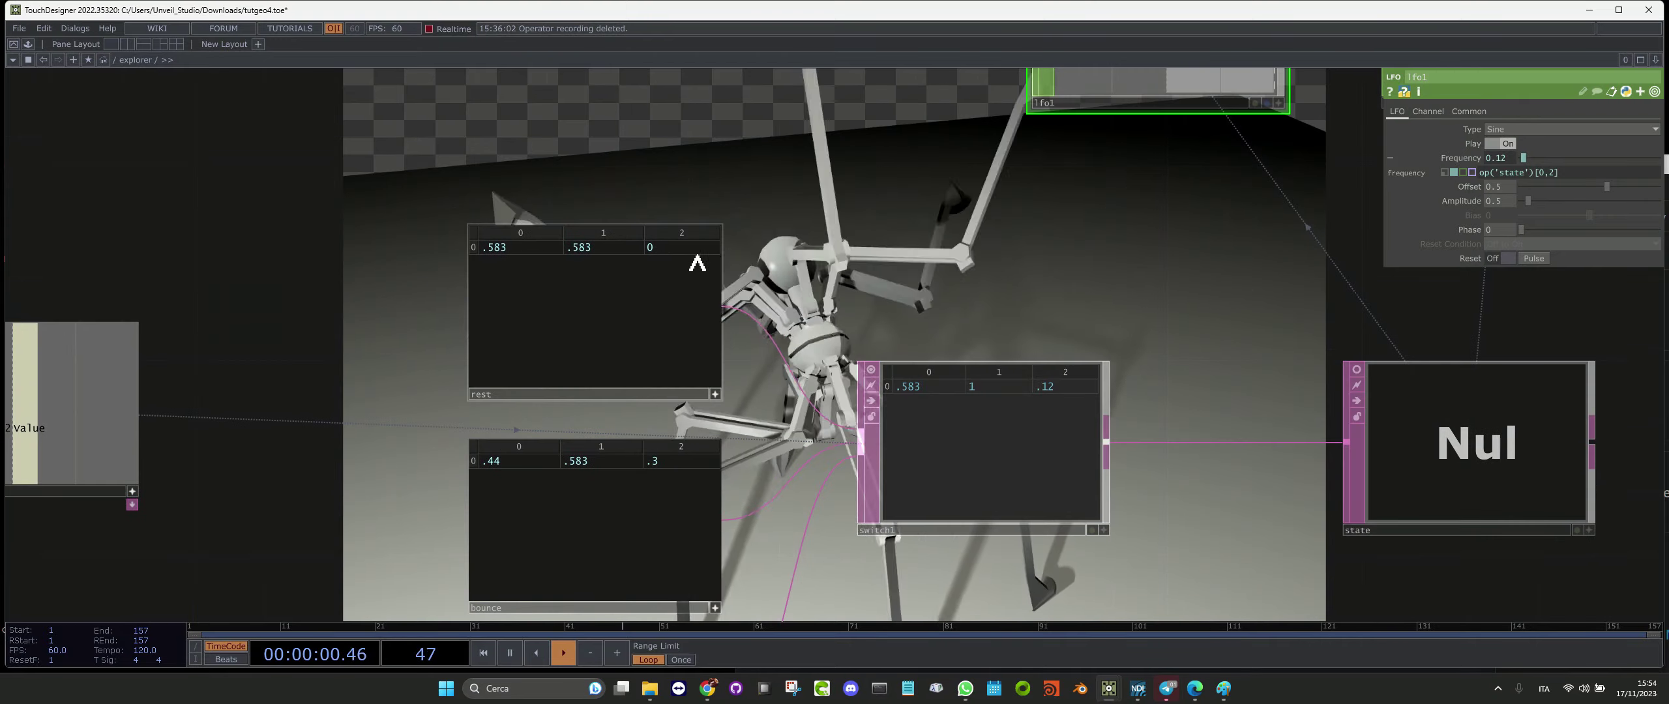
scroll(889, 406, "down", 7)
left_click(919, 395)
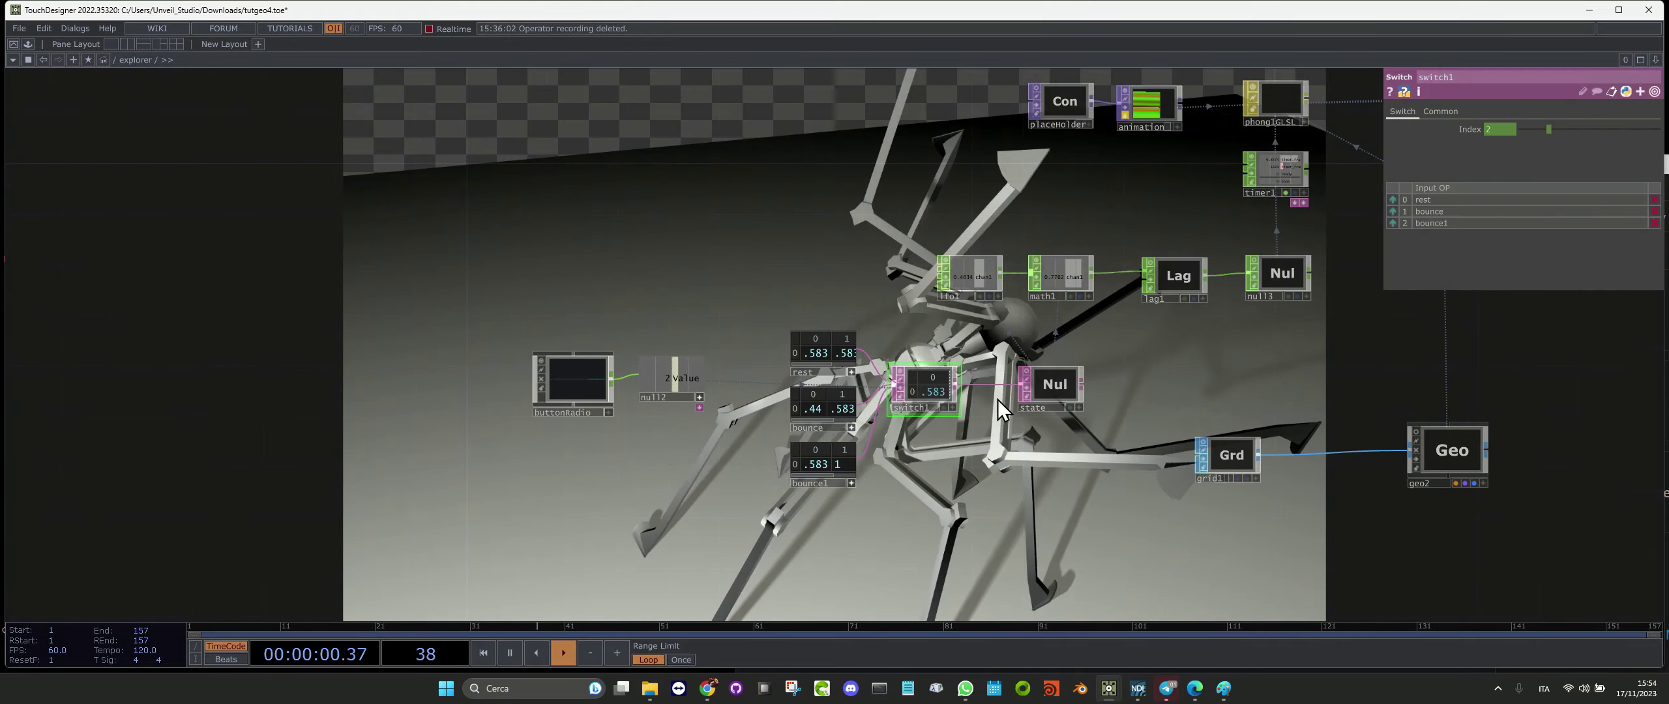
Inspect the range expressions of math1 and the lag settings of lag1
scroll(1069, 254, "up", 4)
left_click(1085, 232)
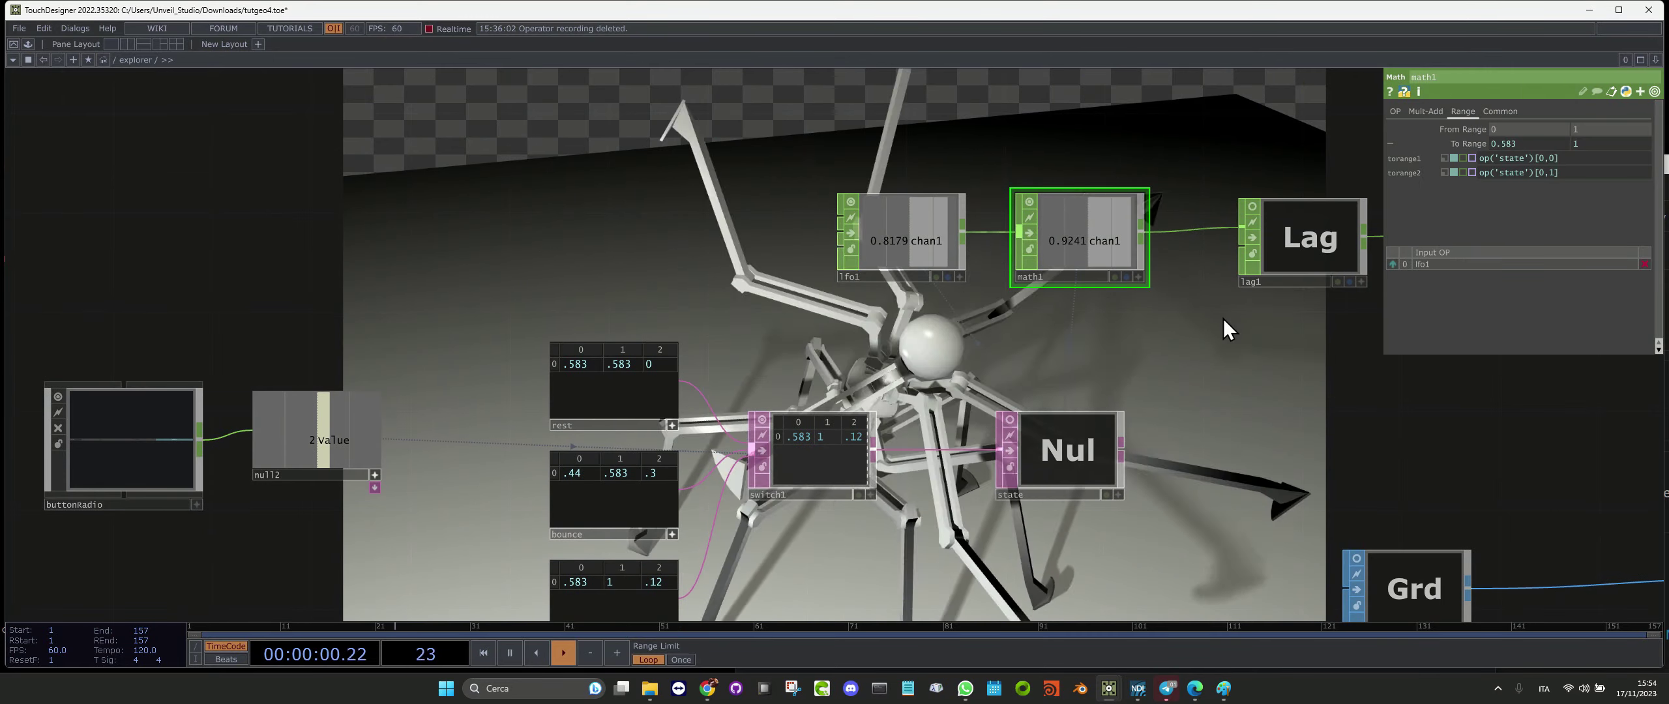
left_click_drag(1217, 318, 1141, 329)
left_click_drag(1031, 309, 874, 318)
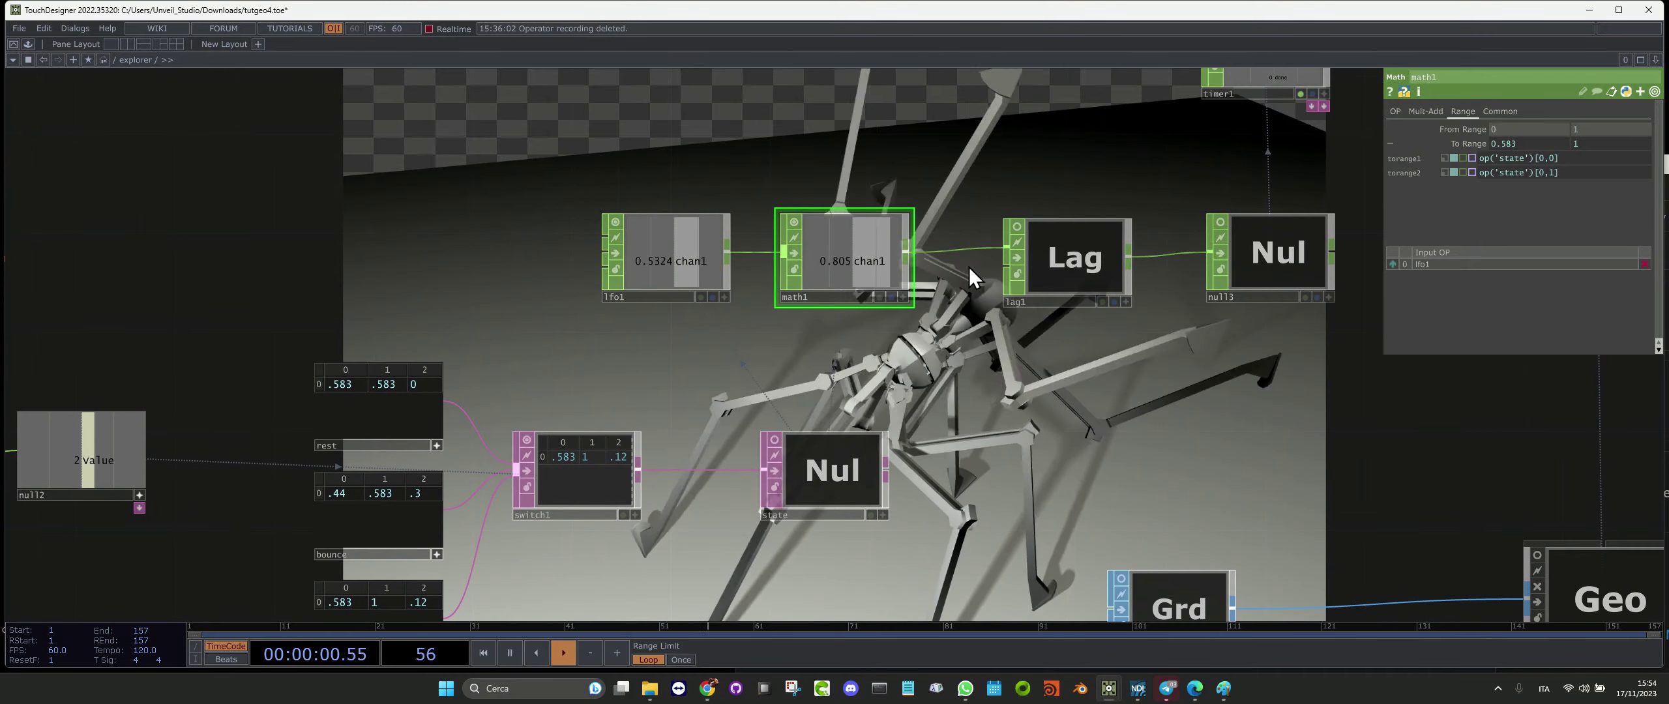
left_click(1090, 266)
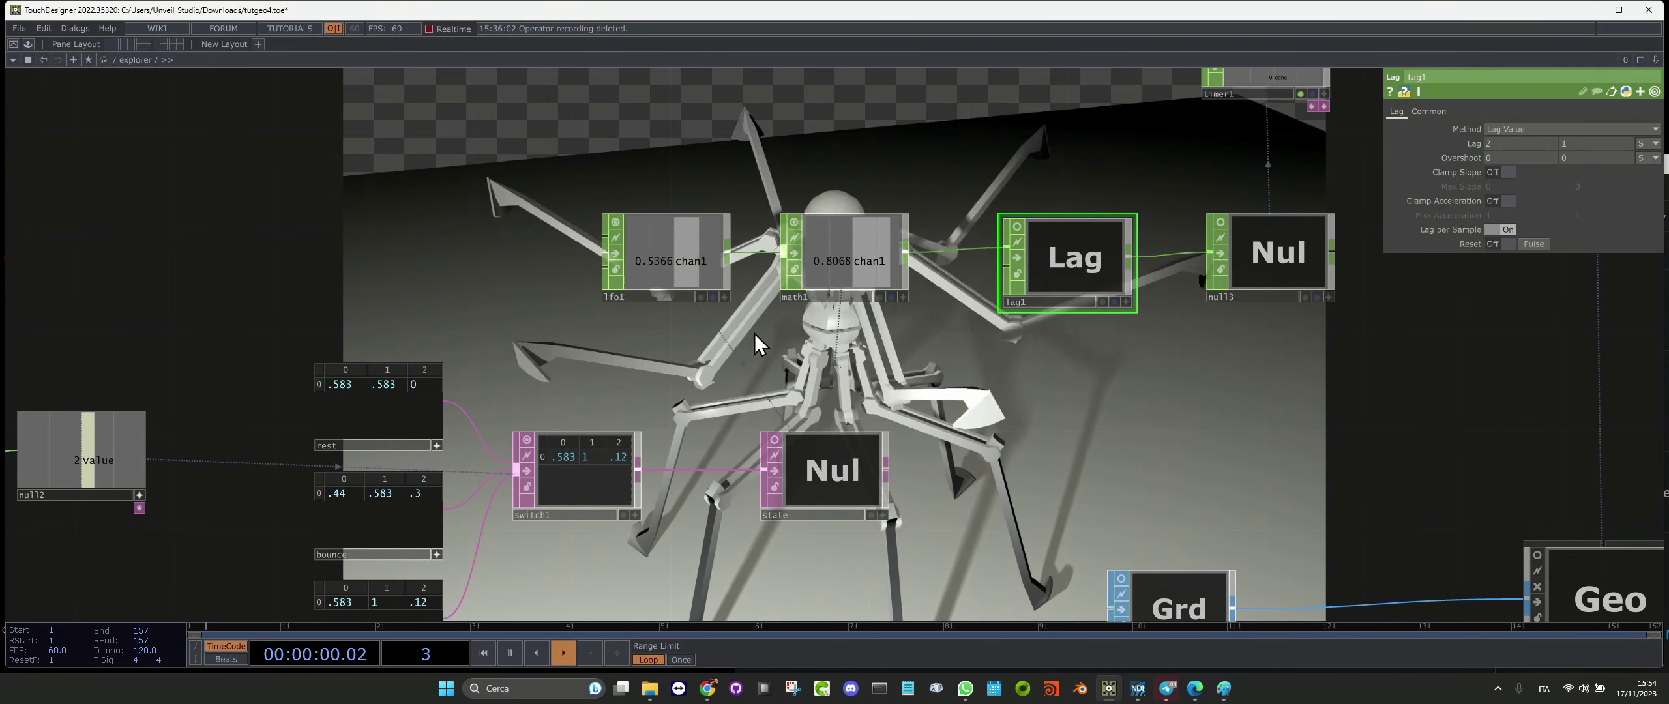
Open the buttonRadio viewer in its own window above the network and switch the robot's state to Bounce, then Rest
scroll(1039, 418, "down", 5)
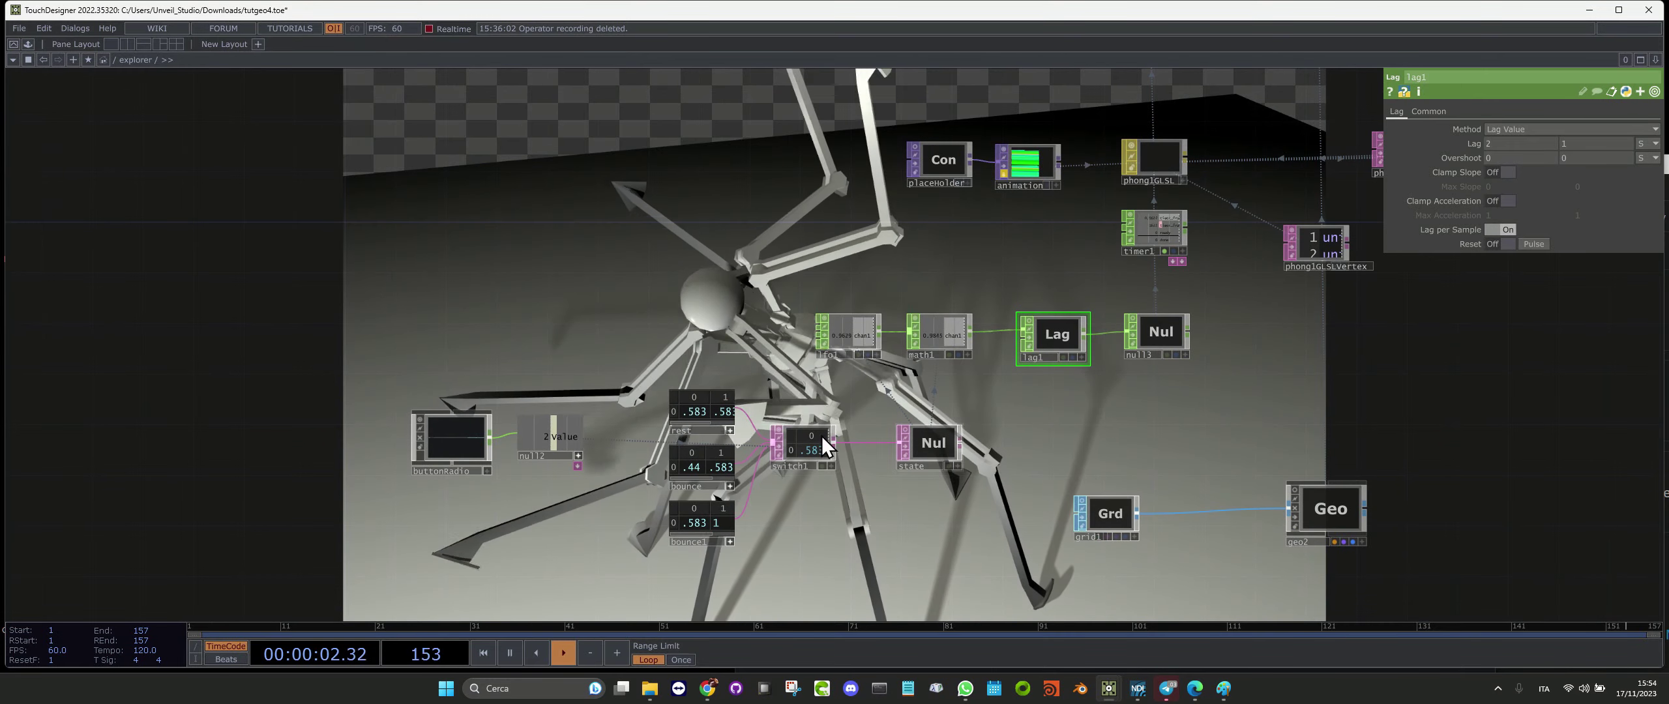
right_click(439, 429)
left_click(456, 392)
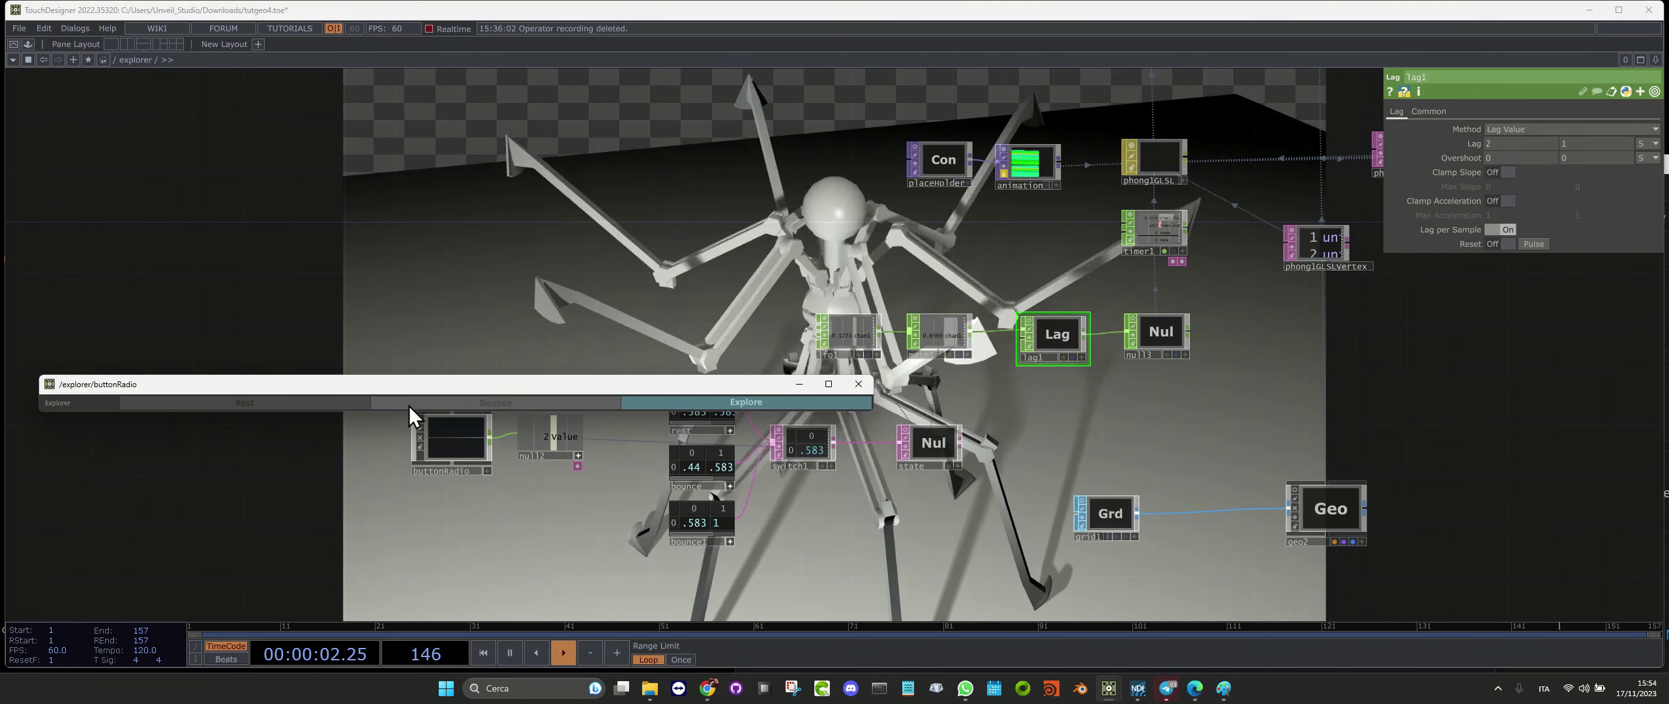
left_click_drag(420, 391, 451, 214)
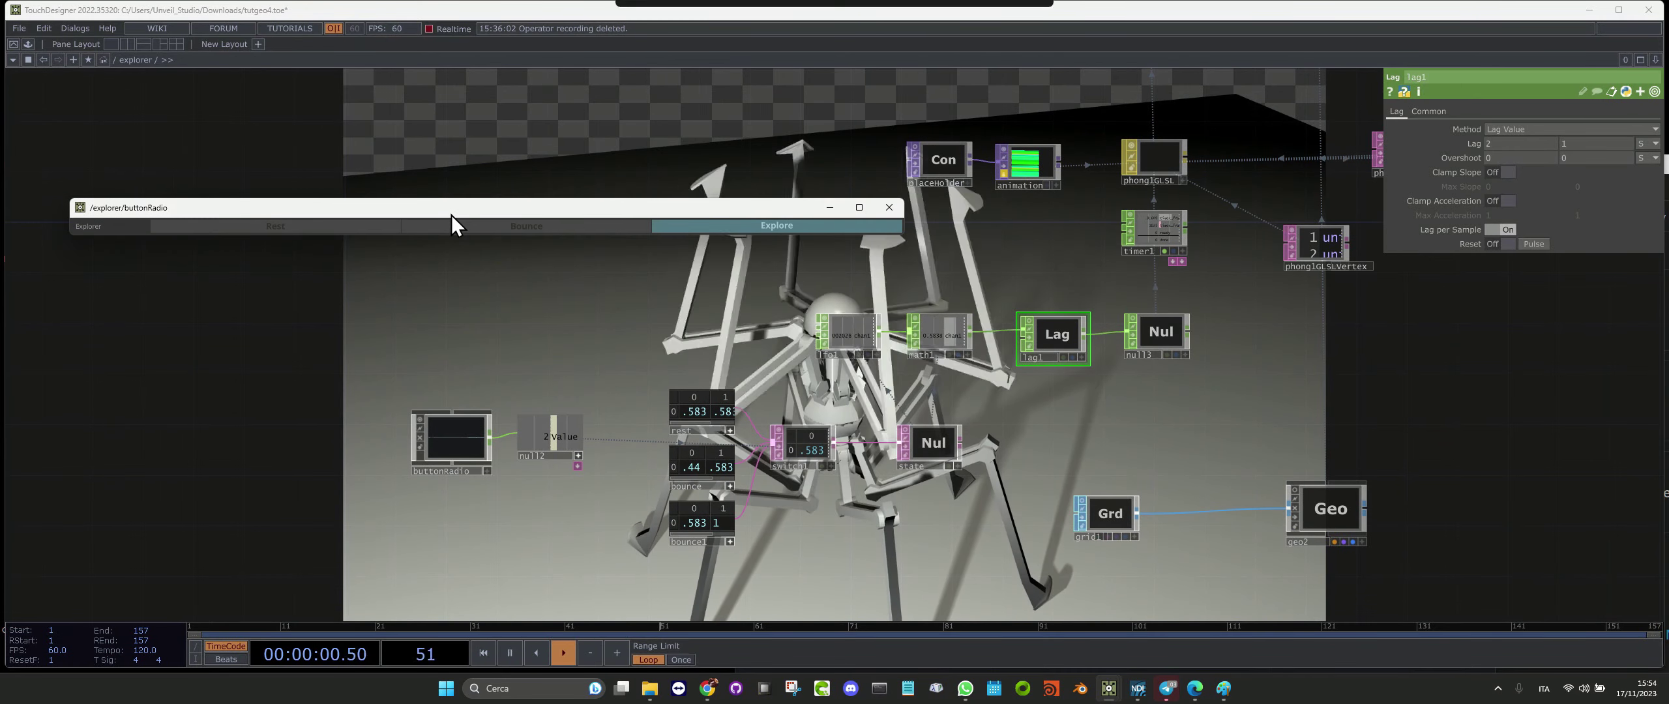
left_click(453, 439)
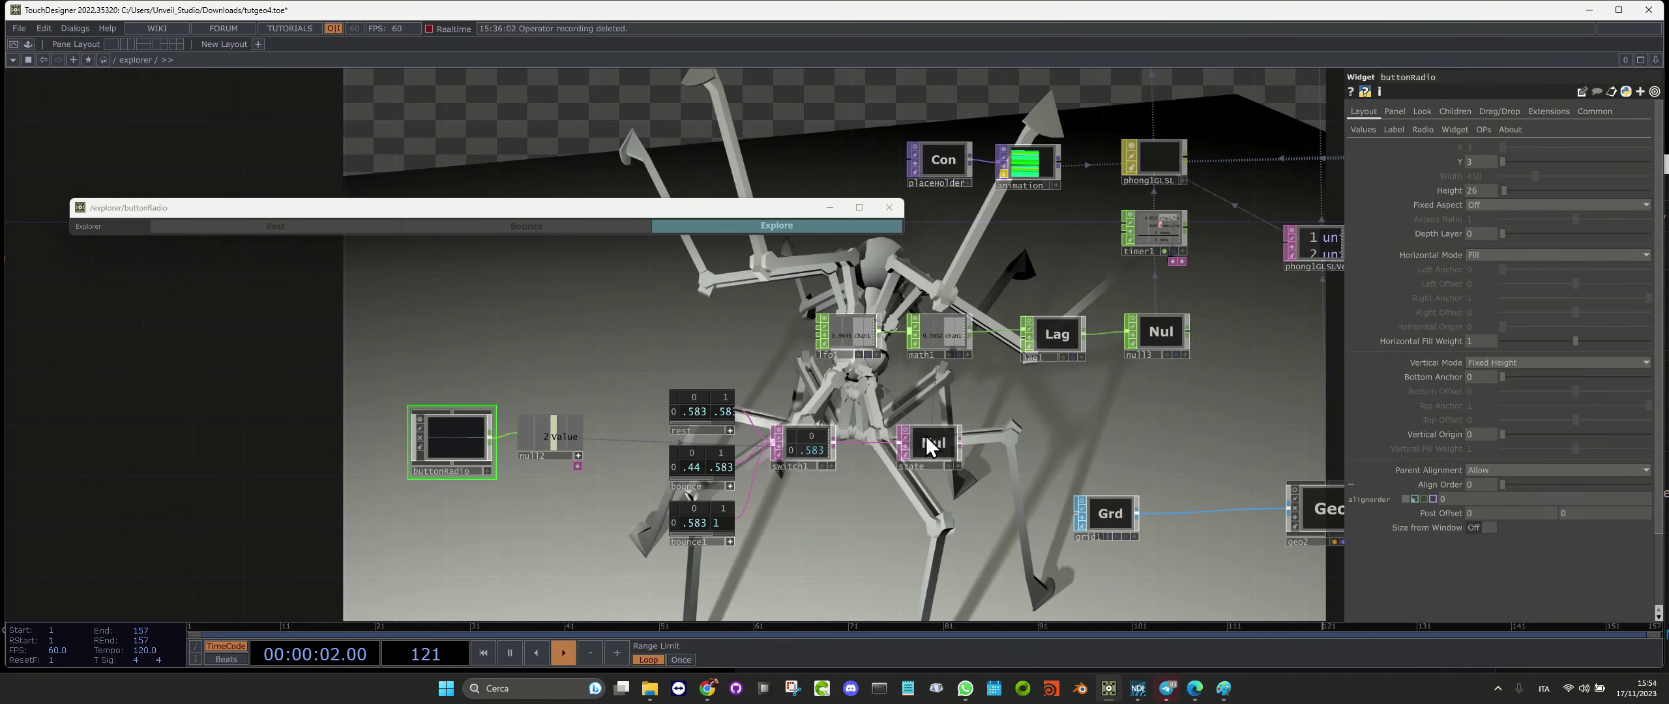
left_click(584, 227)
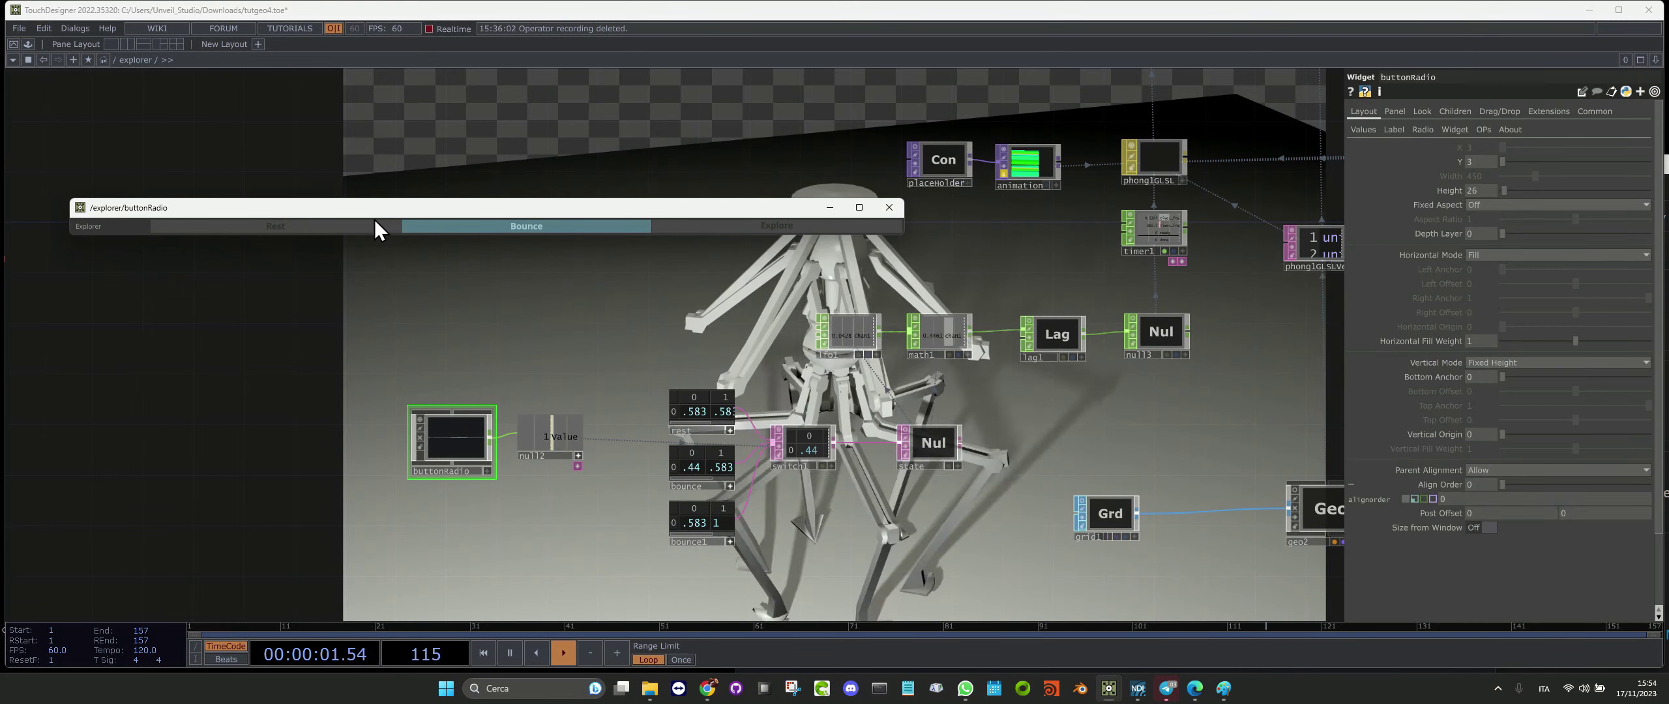
left_click(339, 228)
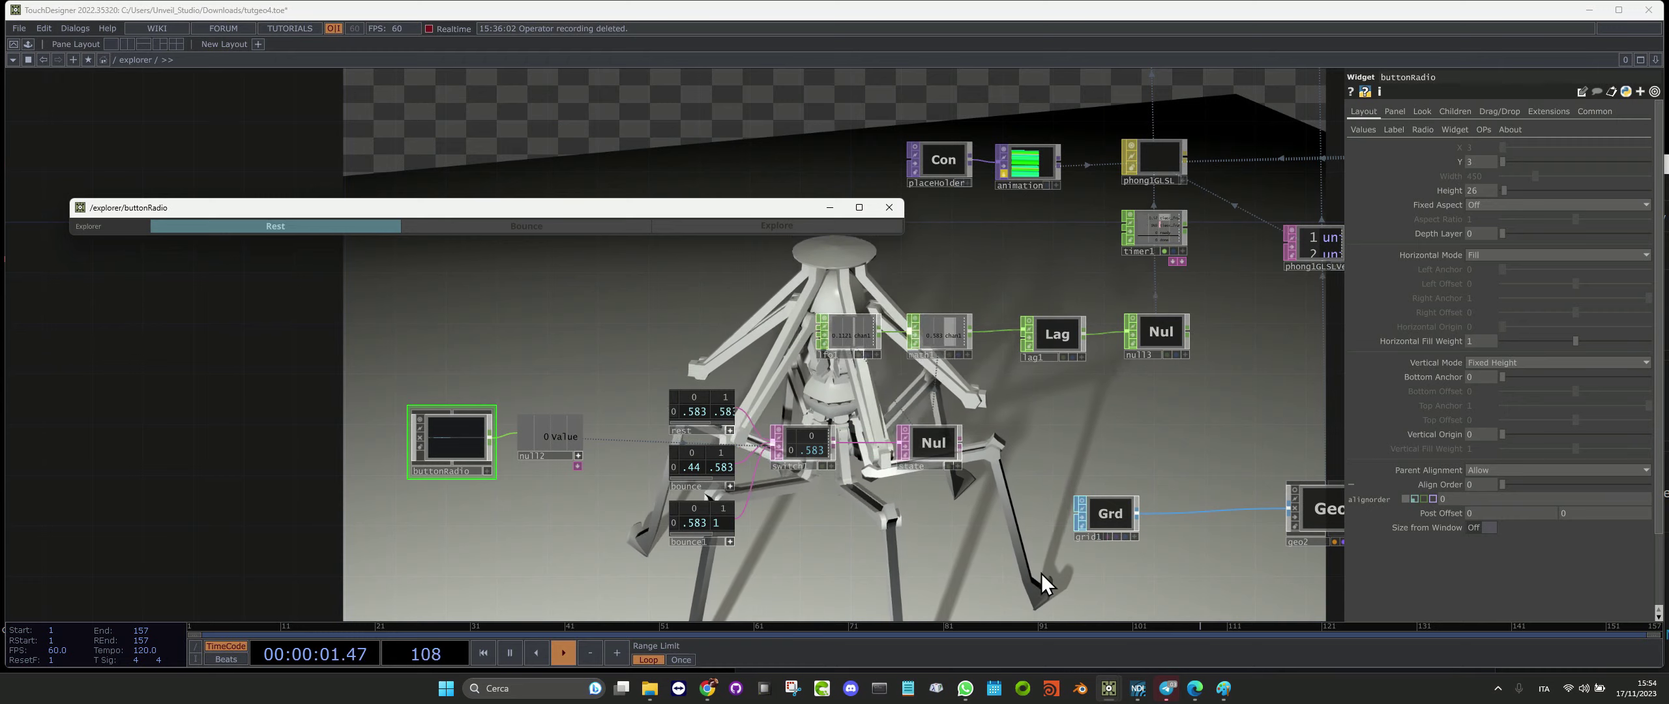
Examine the grid1 and geo2 operators below the animation network
left_click_drag(1041, 573, 490, 540)
scroll(642, 508, "up", 5)
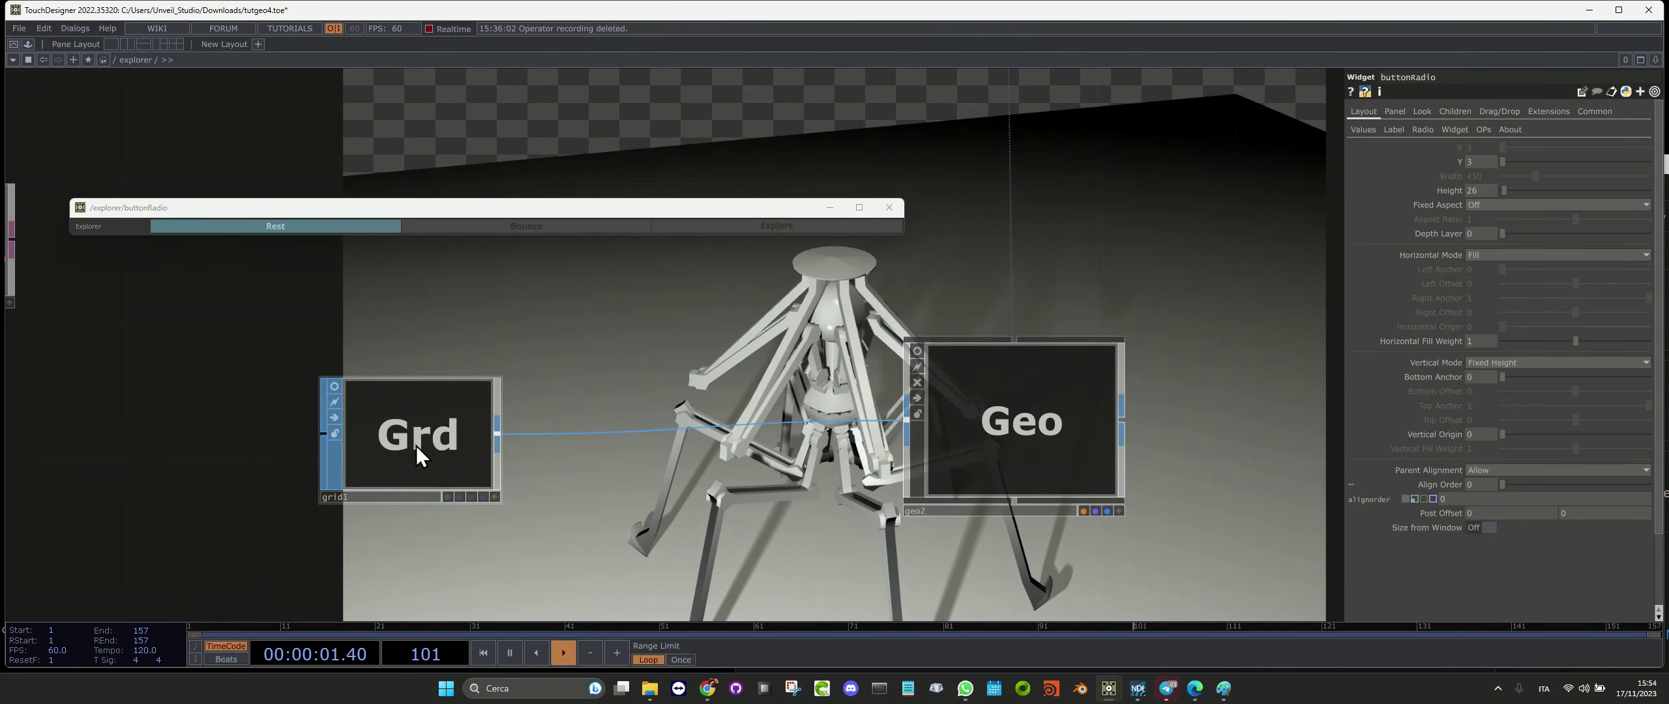
scroll(1072, 435, "down", 5)
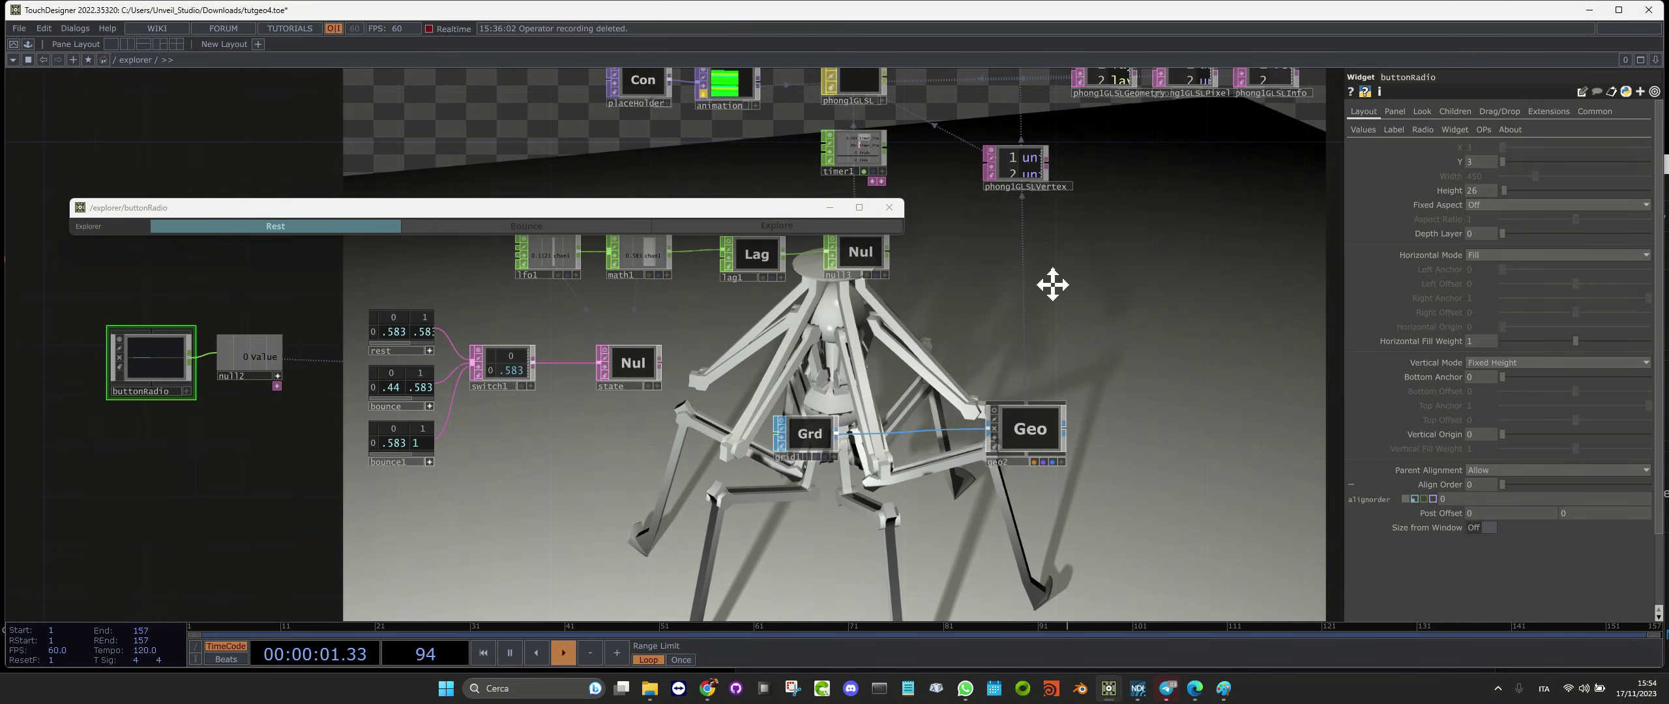
Inspect the view, render and fog settings of the cameraViewport component
left_click_drag(1054, 283, 1051, 537)
left_click_drag(939, 363, 949, 558)
left_click(987, 217)
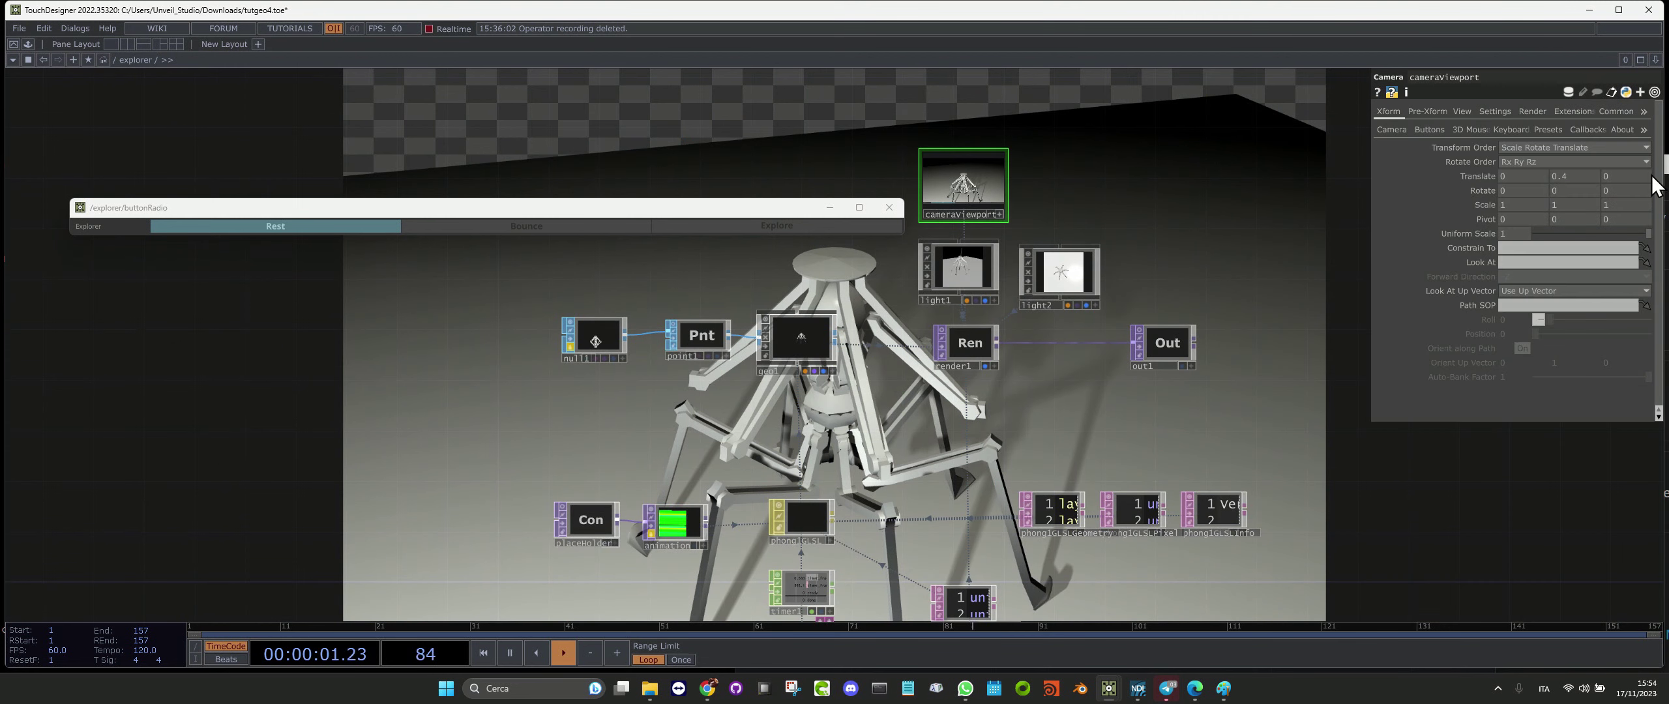
left_click(1456, 112)
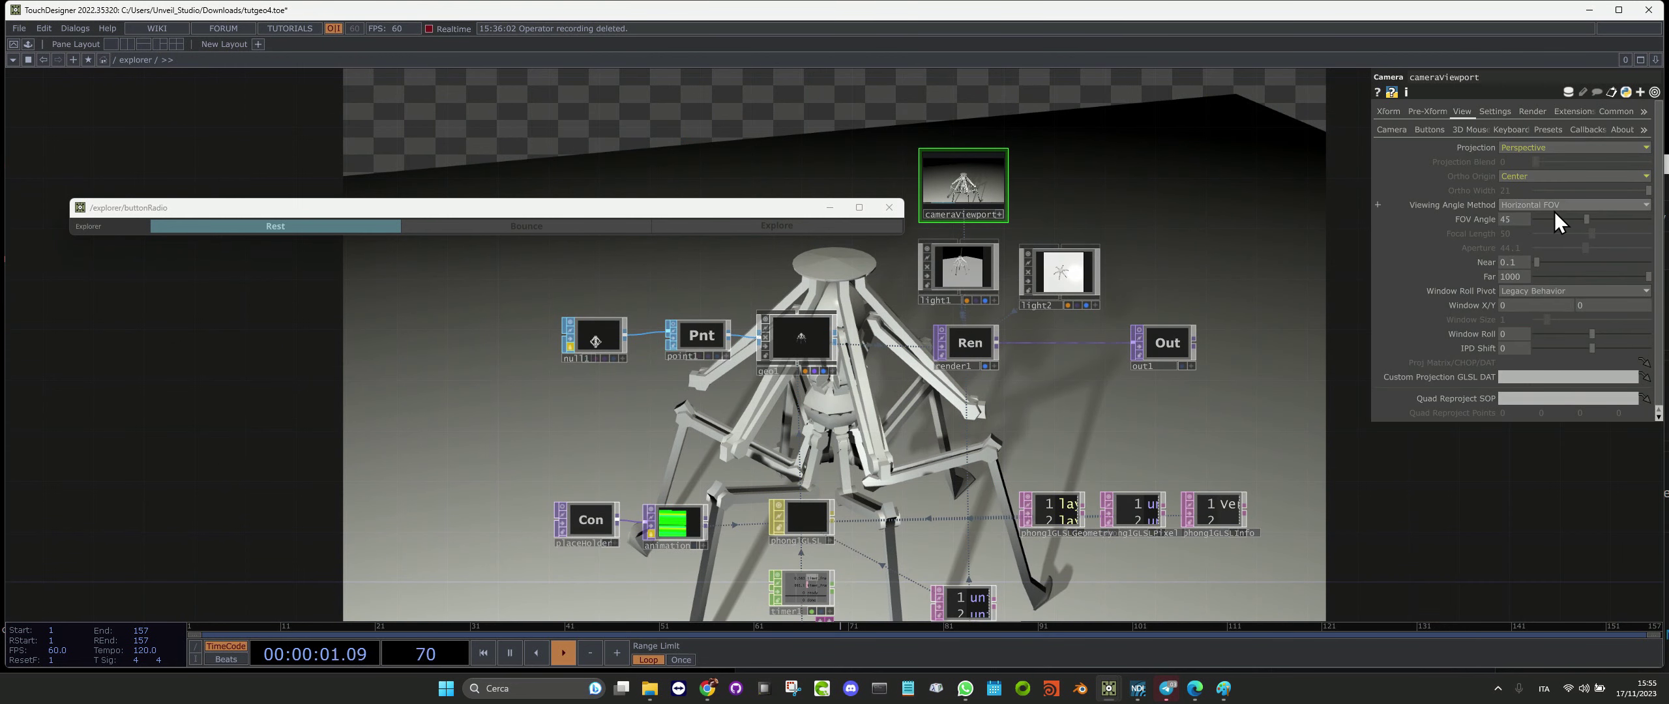
left_click(1502, 117)
left_click(1535, 113)
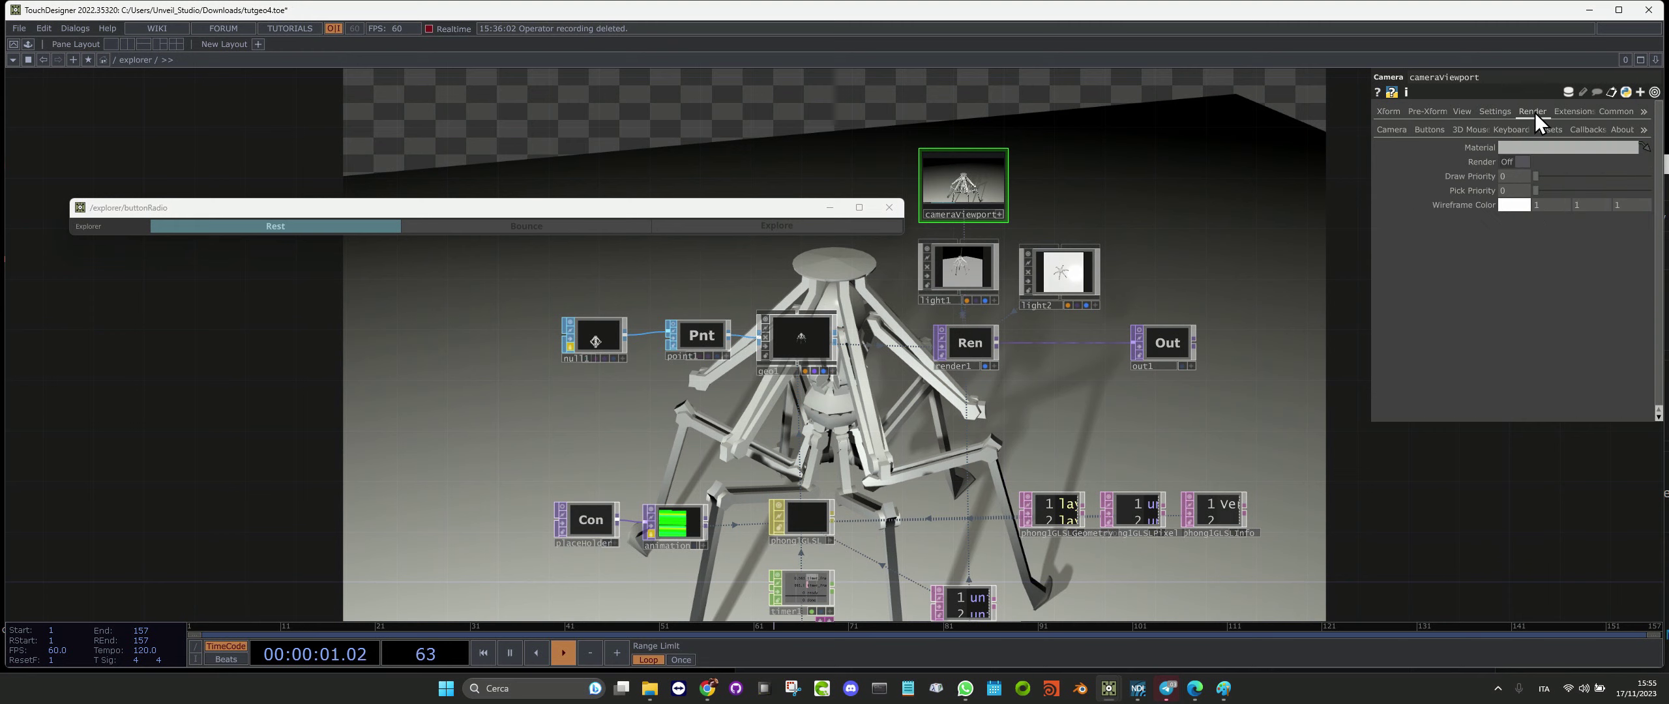
left_click(1502, 115)
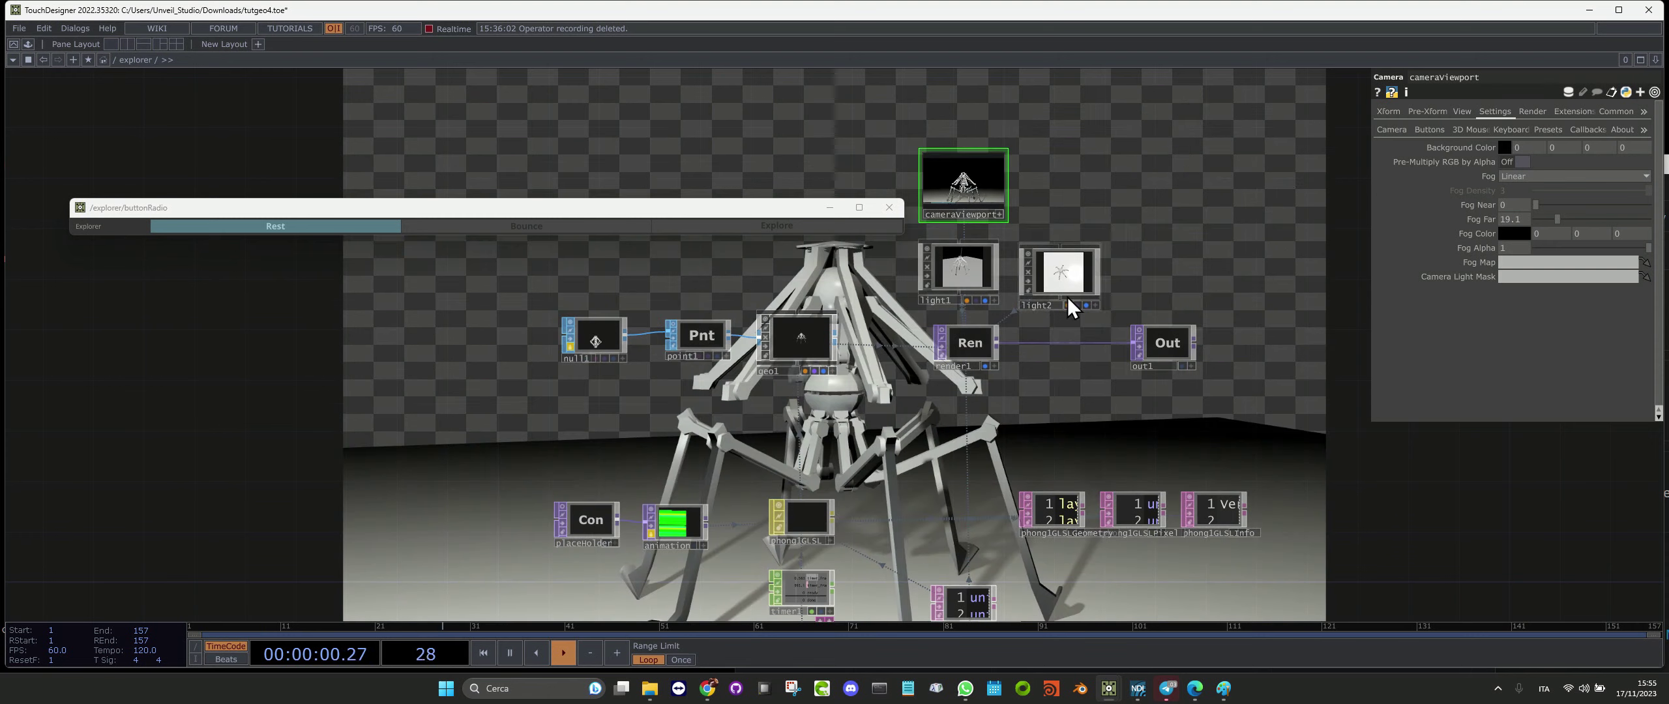
Line up the phong1GLSLVertex DAT with the other shader DATs and inspect the cache parameters of the animation Texture 3D
left_click_drag(1076, 458, 666, 313)
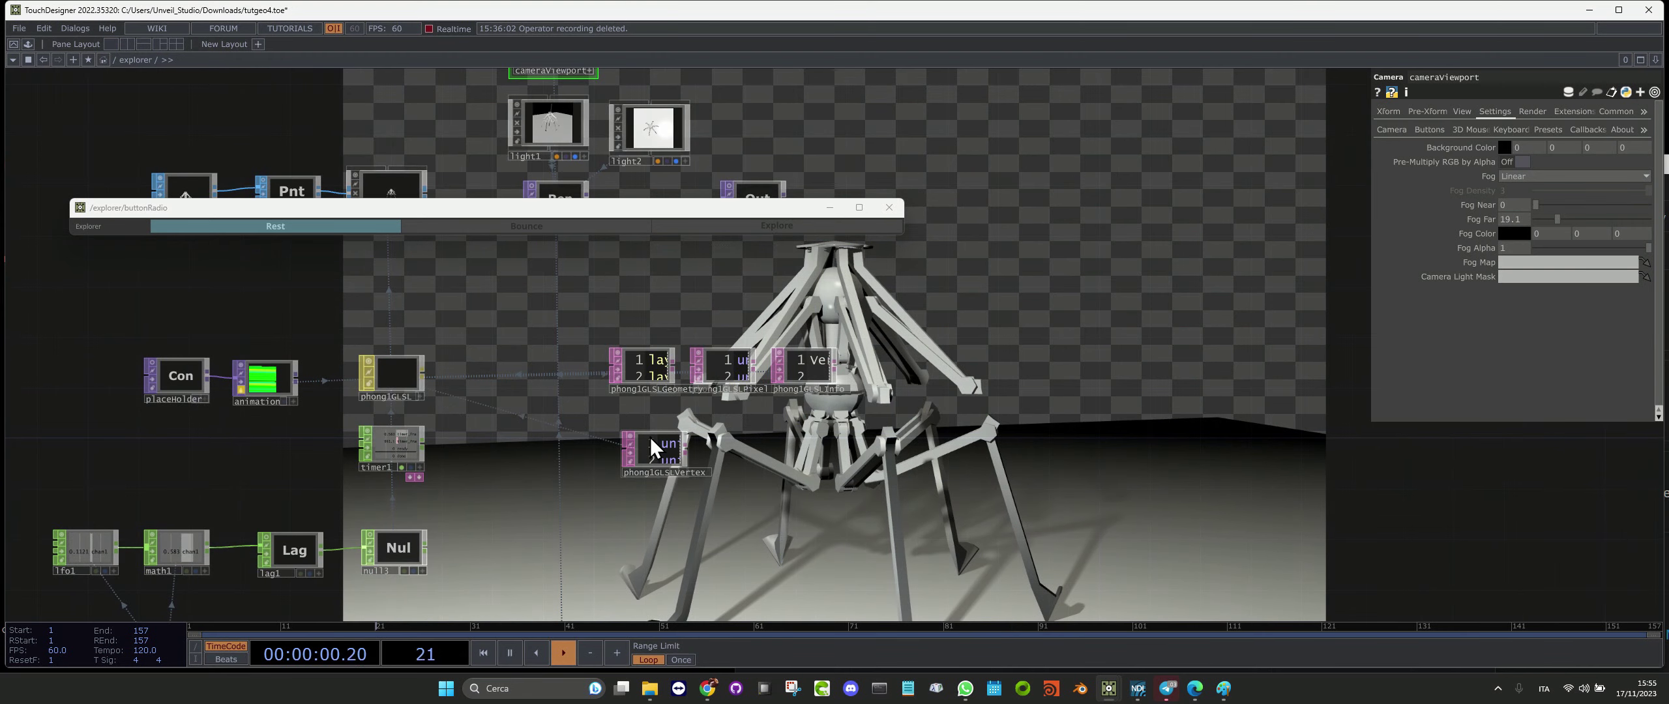
left_click_drag(454, 361, 480, 393)
left_click(388, 408)
middle_click_drag(373, 422, 477, 538)
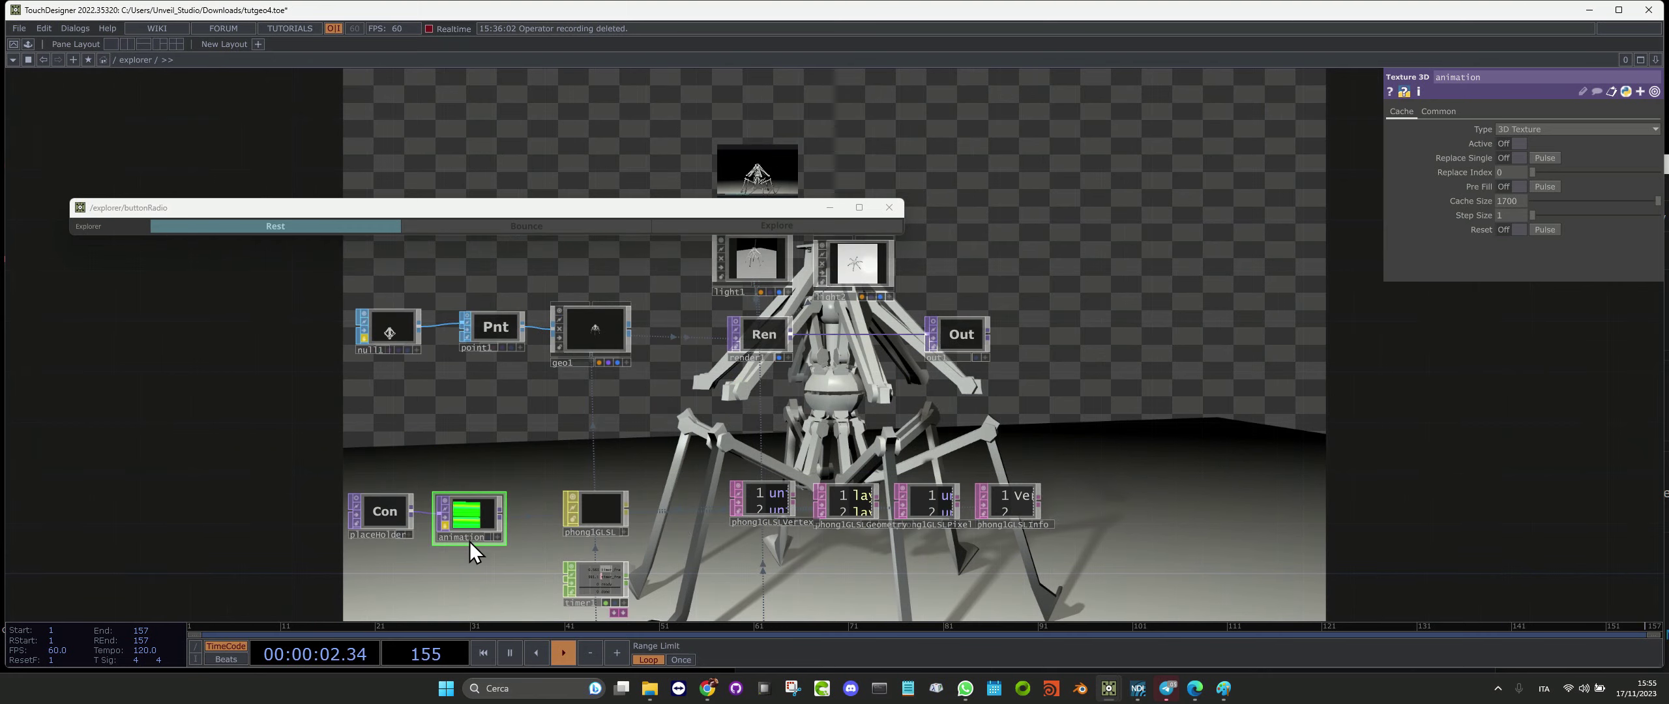
Compare the null1 mesh with the geo1 output while switching the state through Explore, Bounce and Rest
scroll(401, 328, "up", 5)
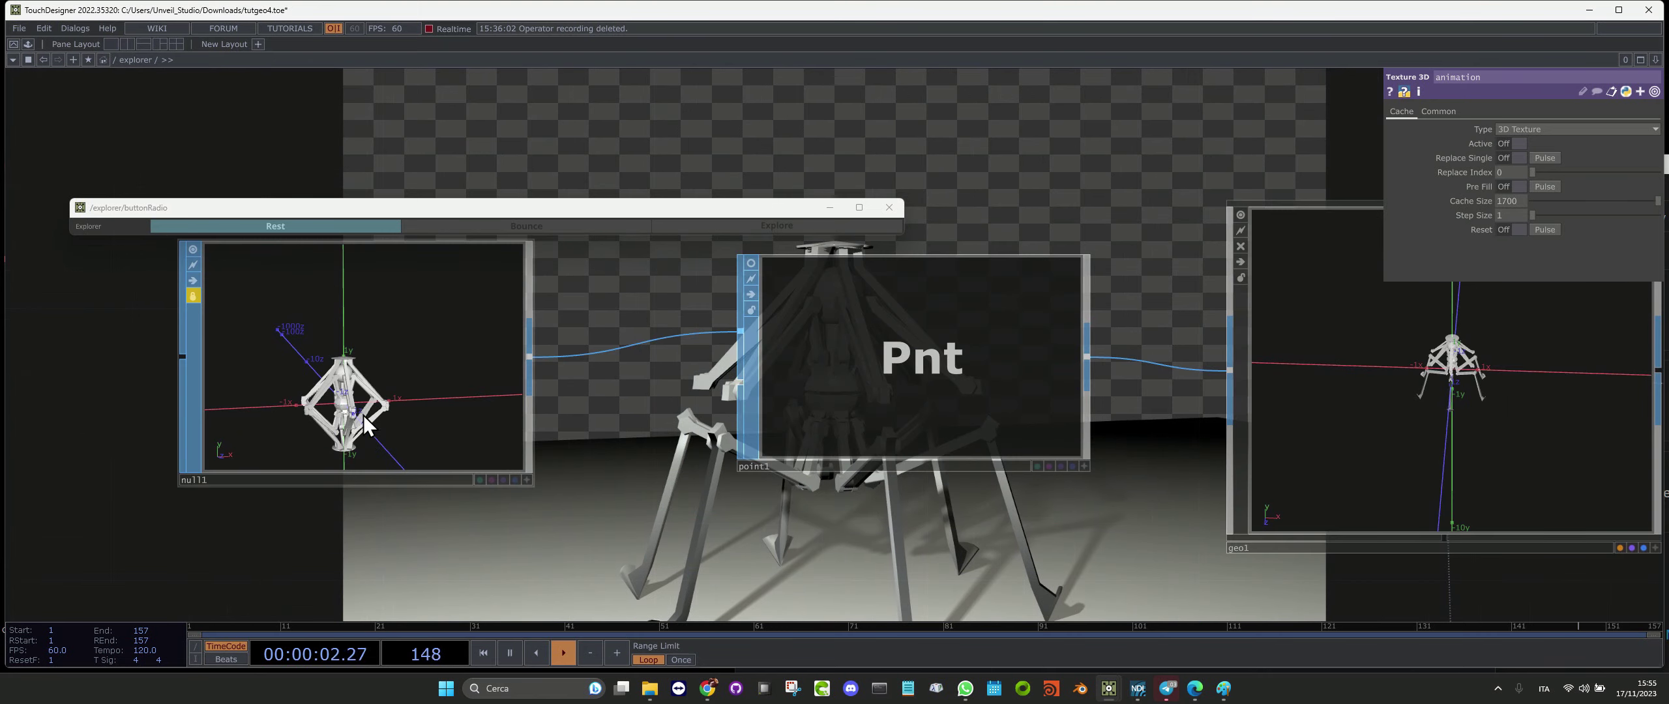
scroll(402, 381, "down", 5)
left_click(736, 227)
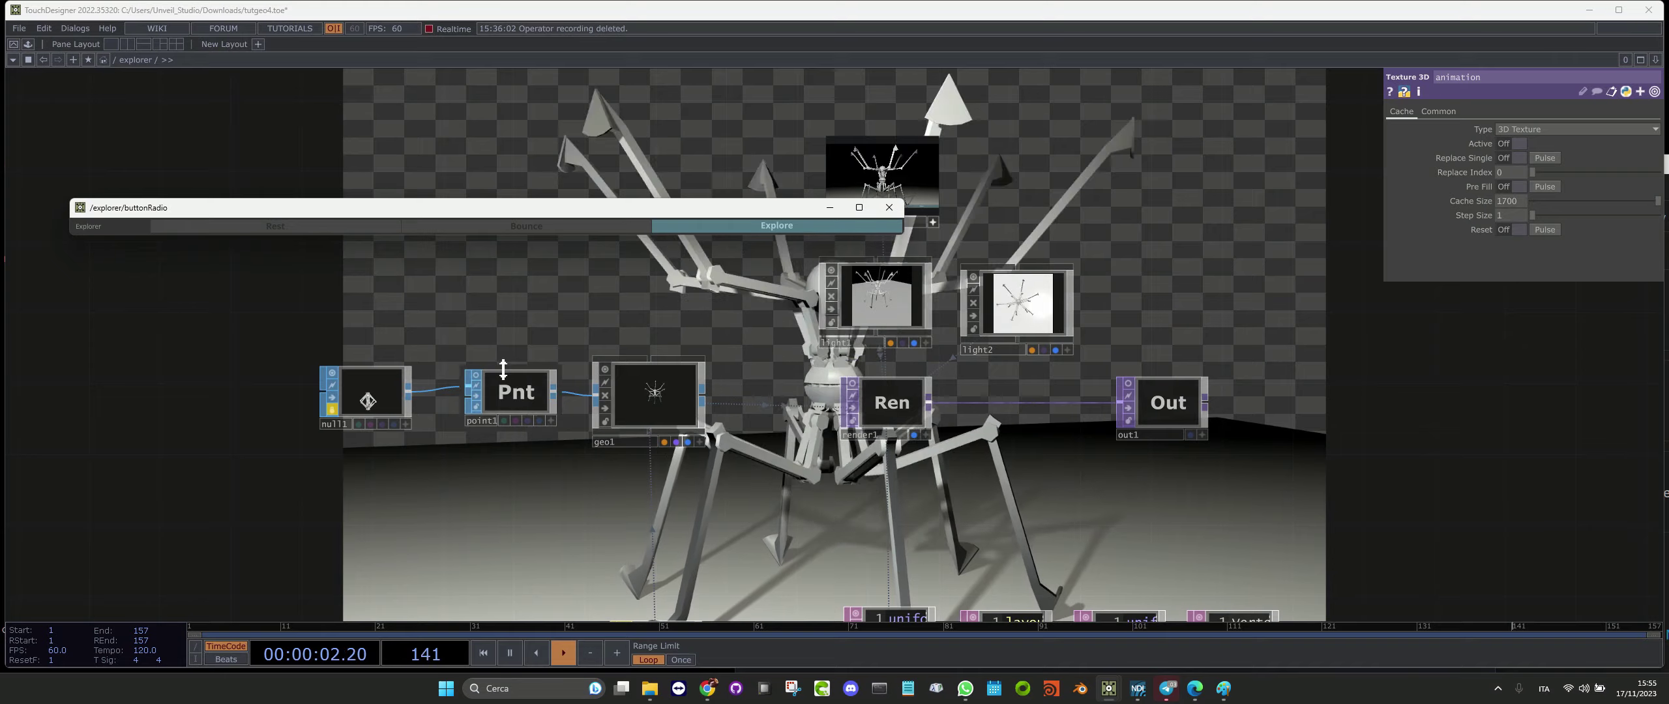
scroll(352, 365, "up", 5)
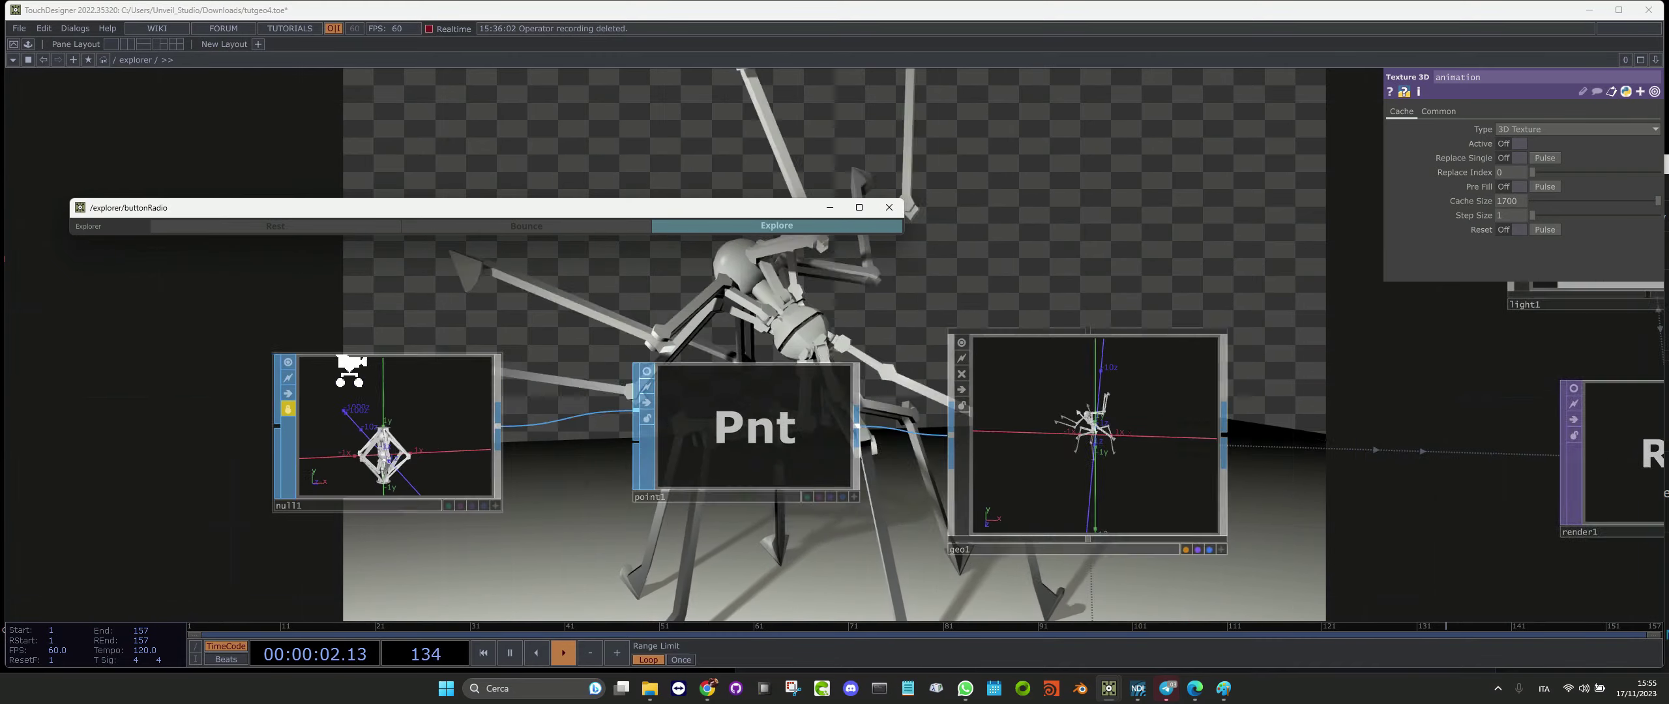
left_click(509, 227)
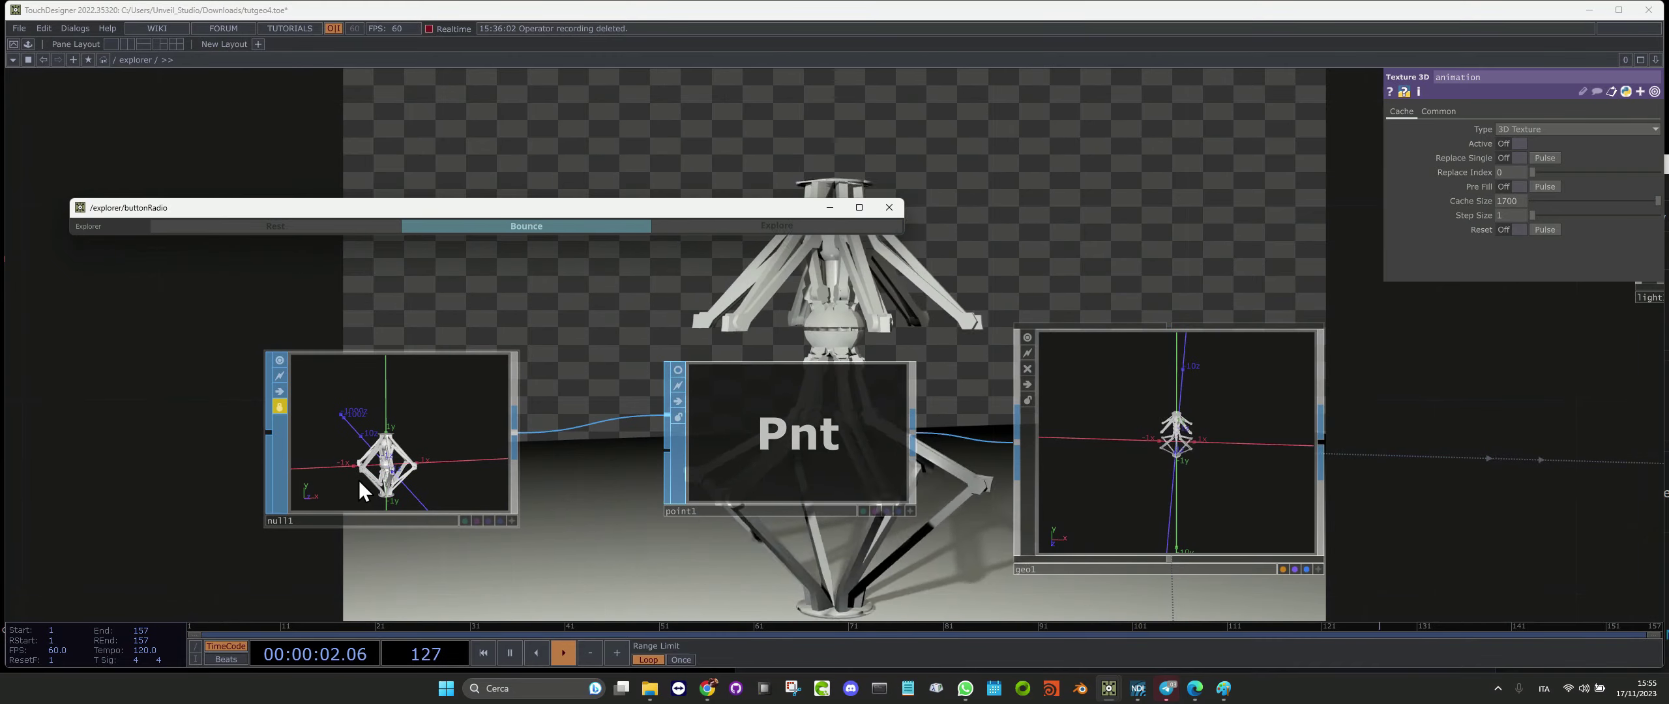
left_click(381, 447)
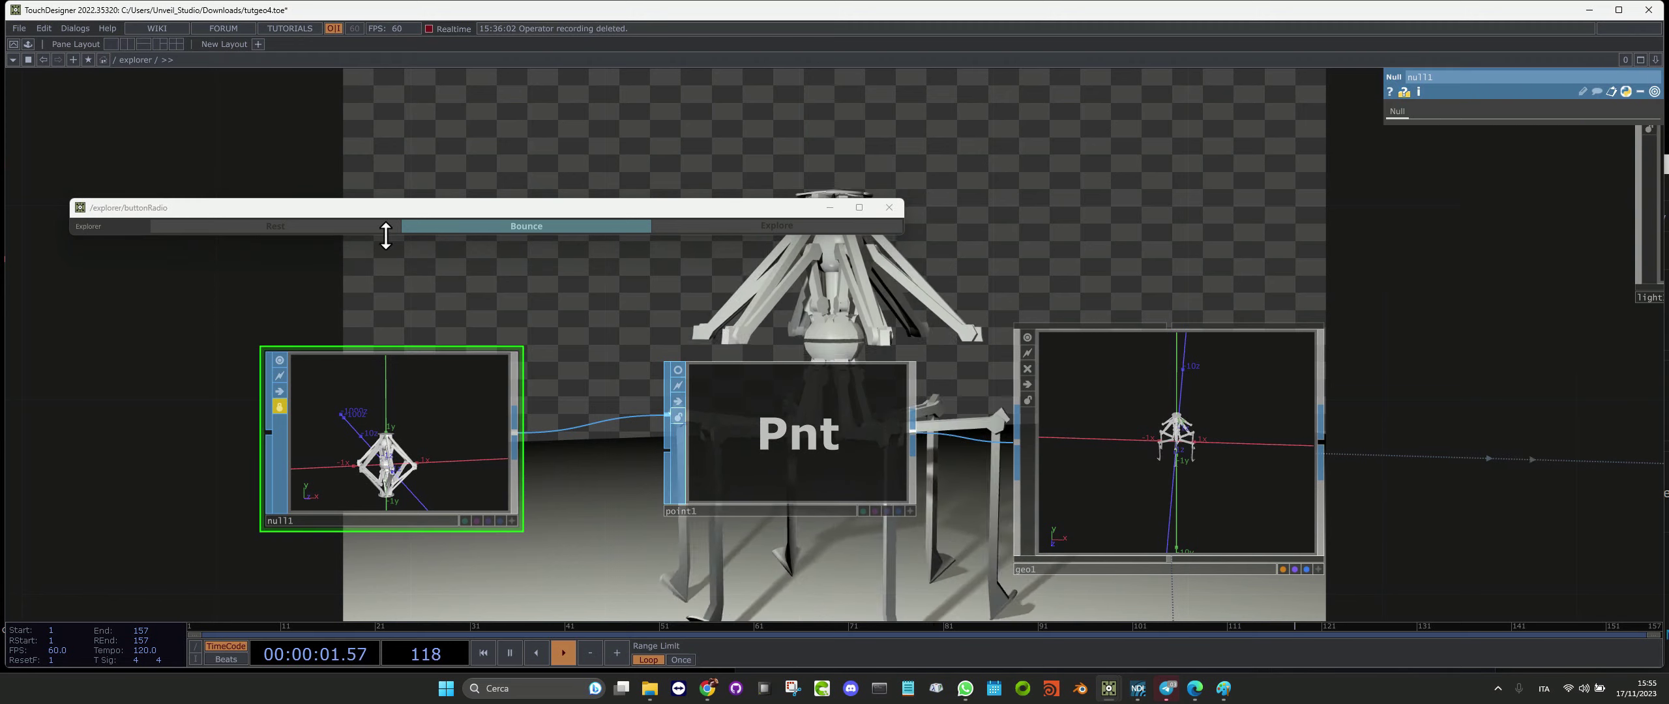
left_click(280, 227)
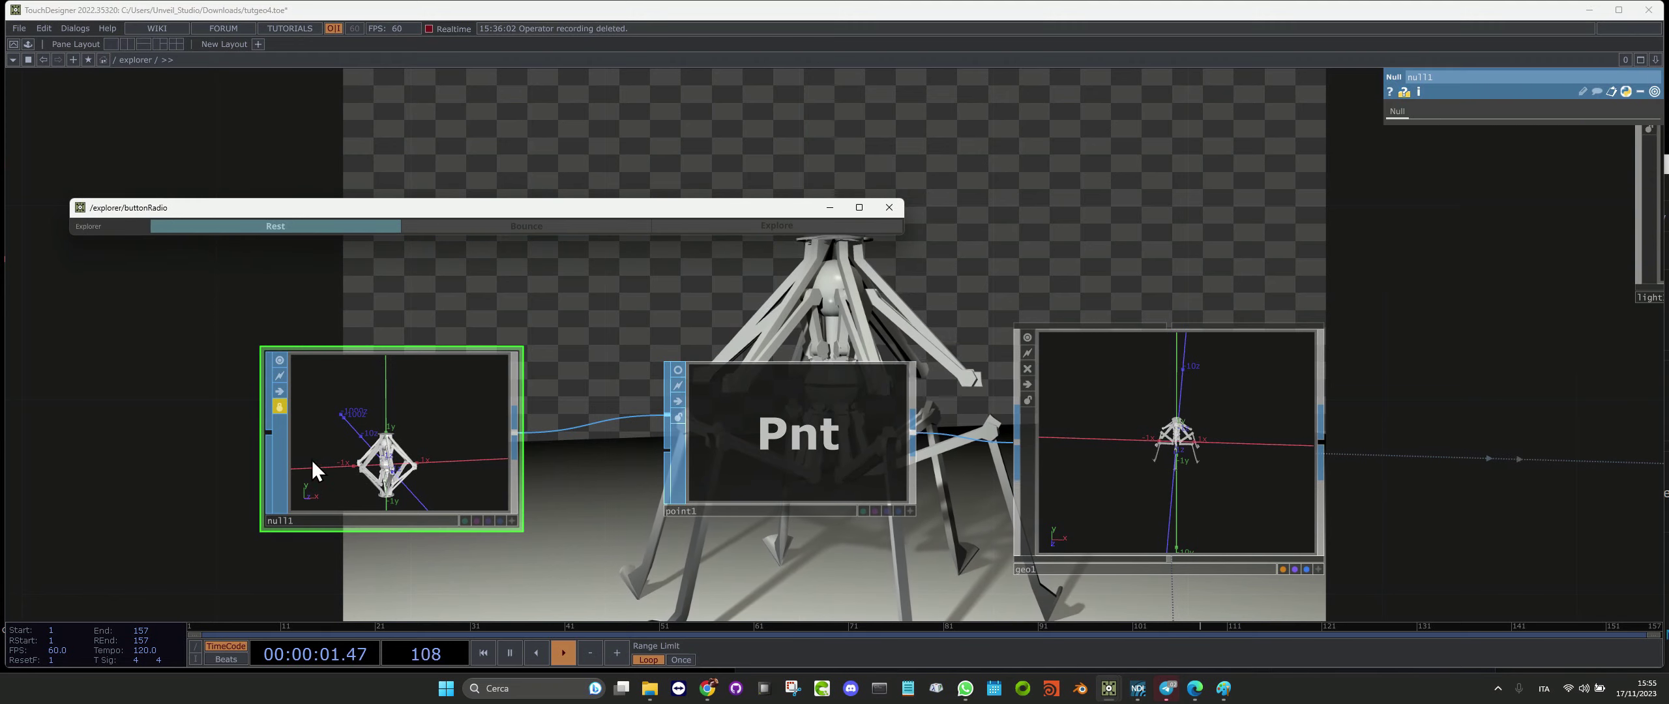
scroll(318, 459, "up", 4)
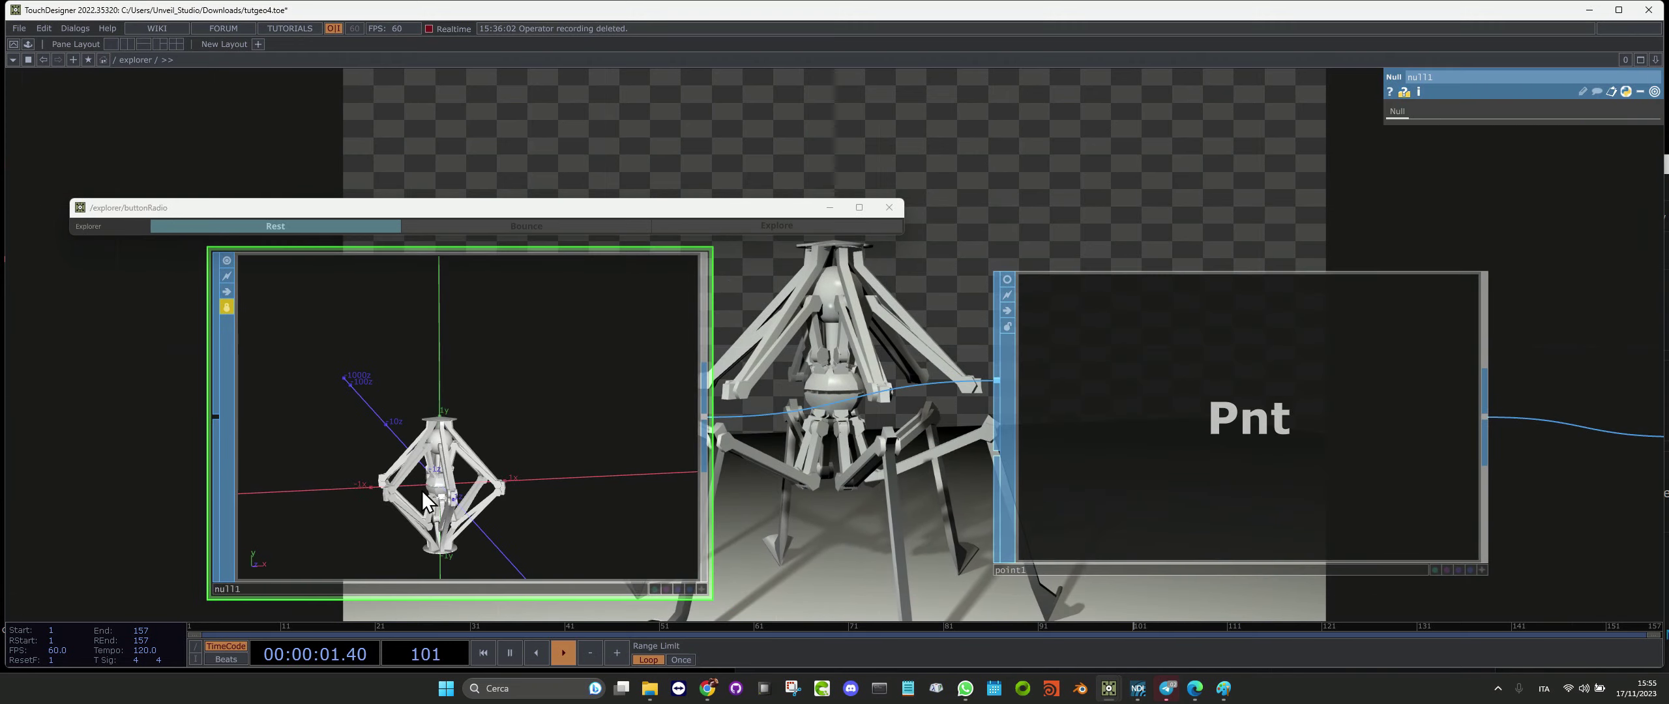
scroll(411, 438, "down", 3)
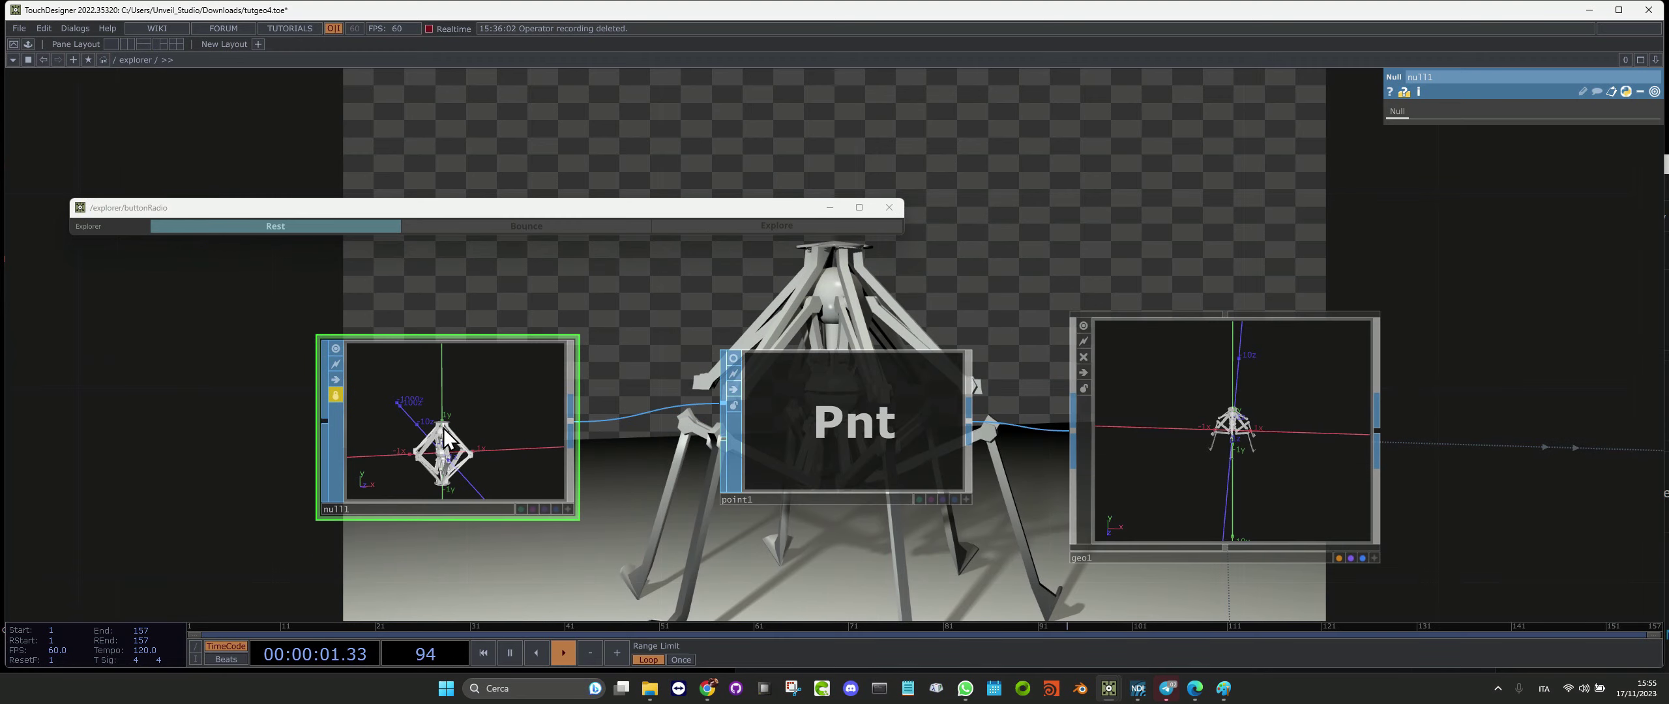
Examine the animation Texture 3D that supplies the motion and relate it to the null1 geometry
scroll(446, 450, "down", 4)
left_click_drag(475, 478, 475, 389)
scroll(515, 458, "up", 4)
scroll(515, 458, "up", 2)
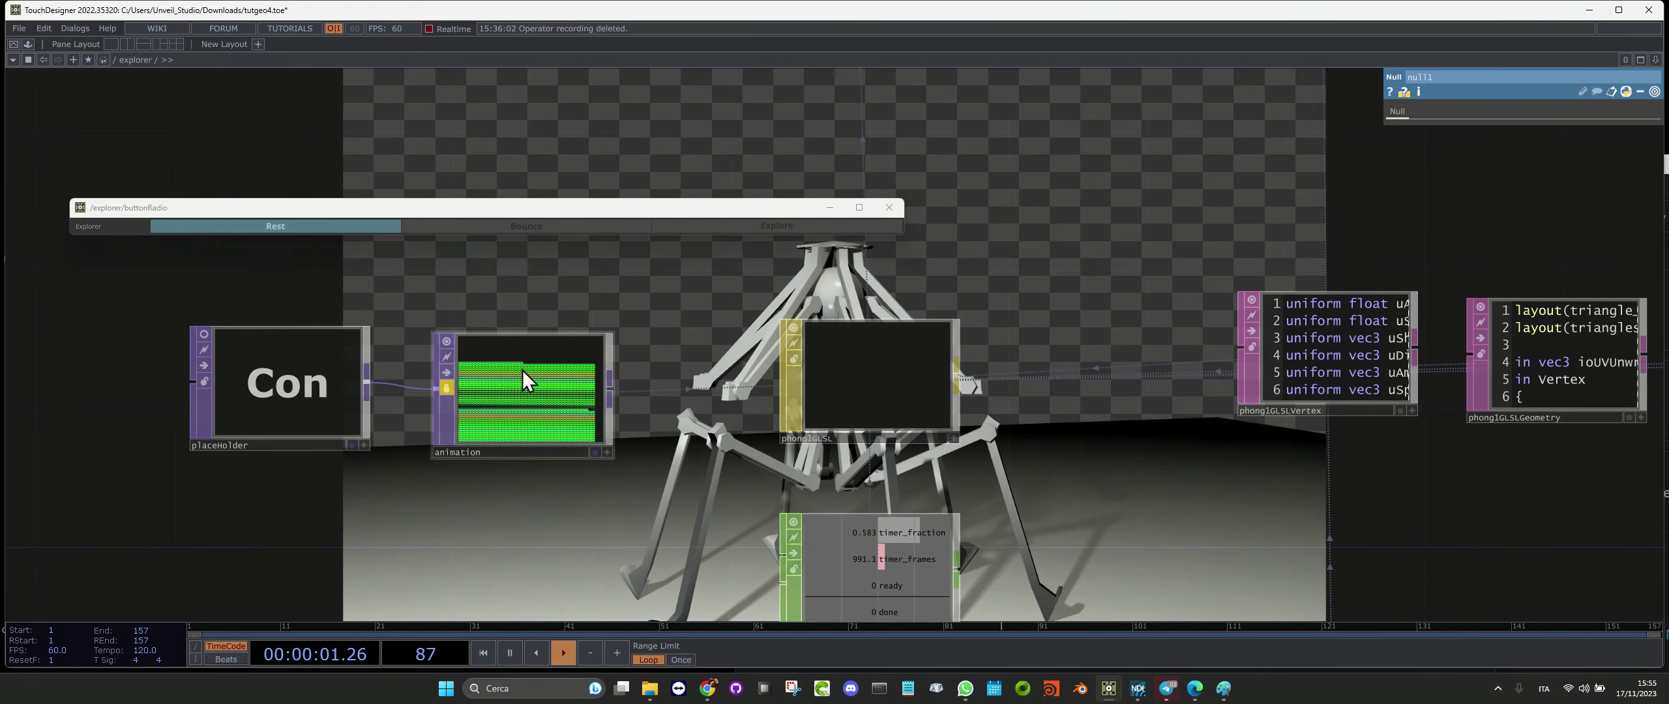
left_click(507, 378)
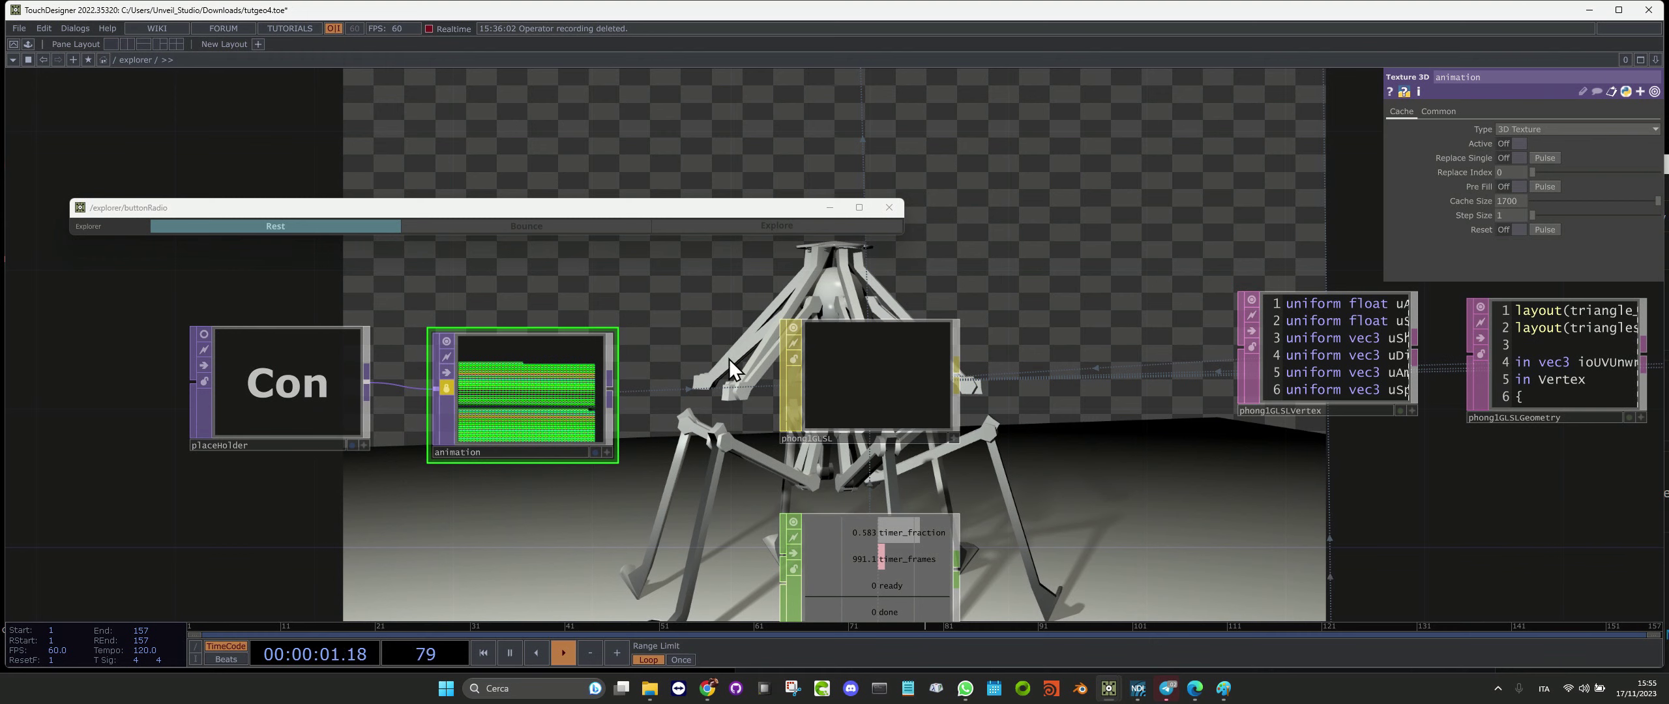
scroll(438, 309, "down", 3)
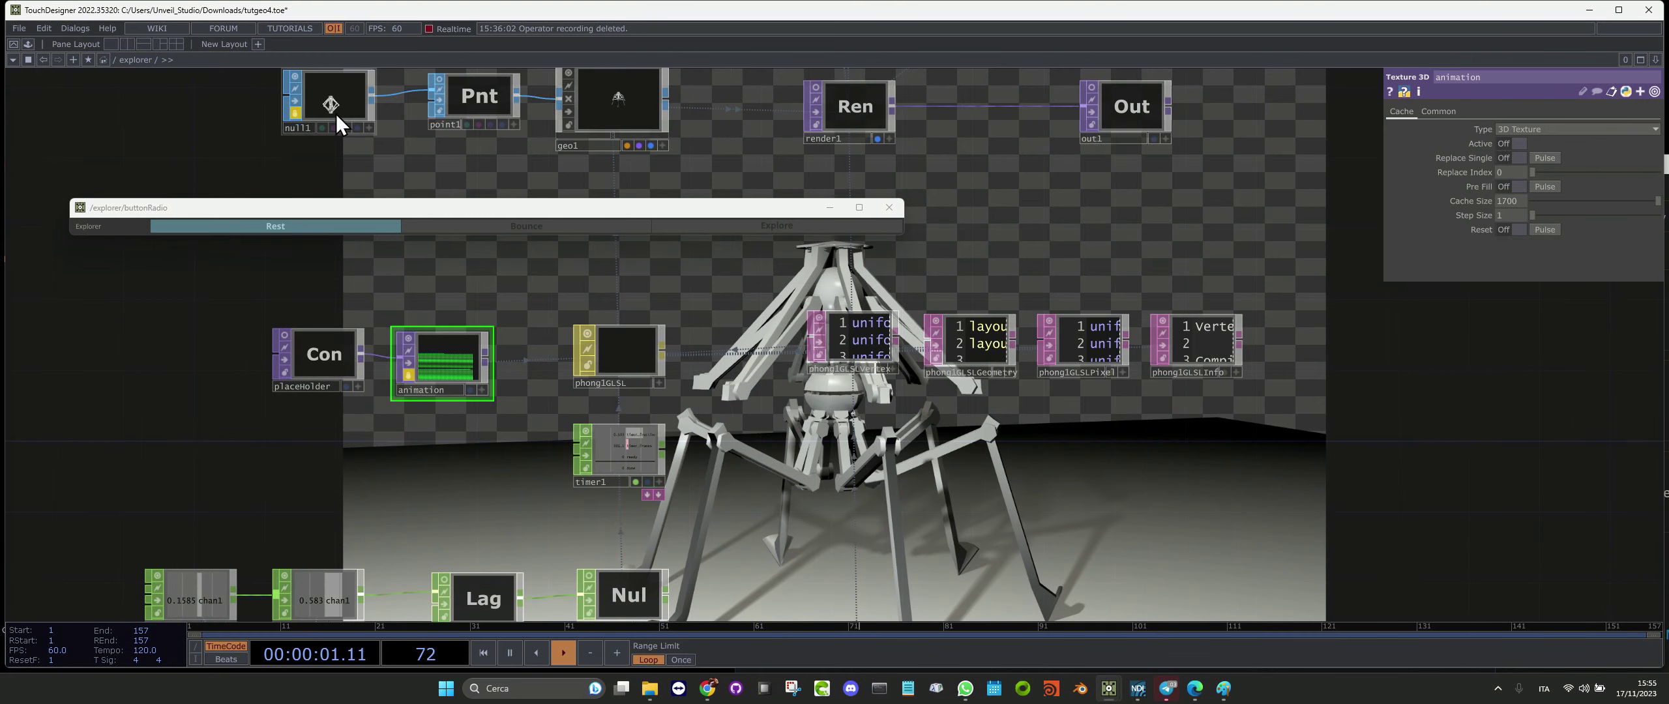
left_click(320, 73)
left_click(462, 339)
Bring up the phong1GLSLVertex shader code in its full-screen window and go to the beginning of the code
left_click_drag(763, 448, 590, 457)
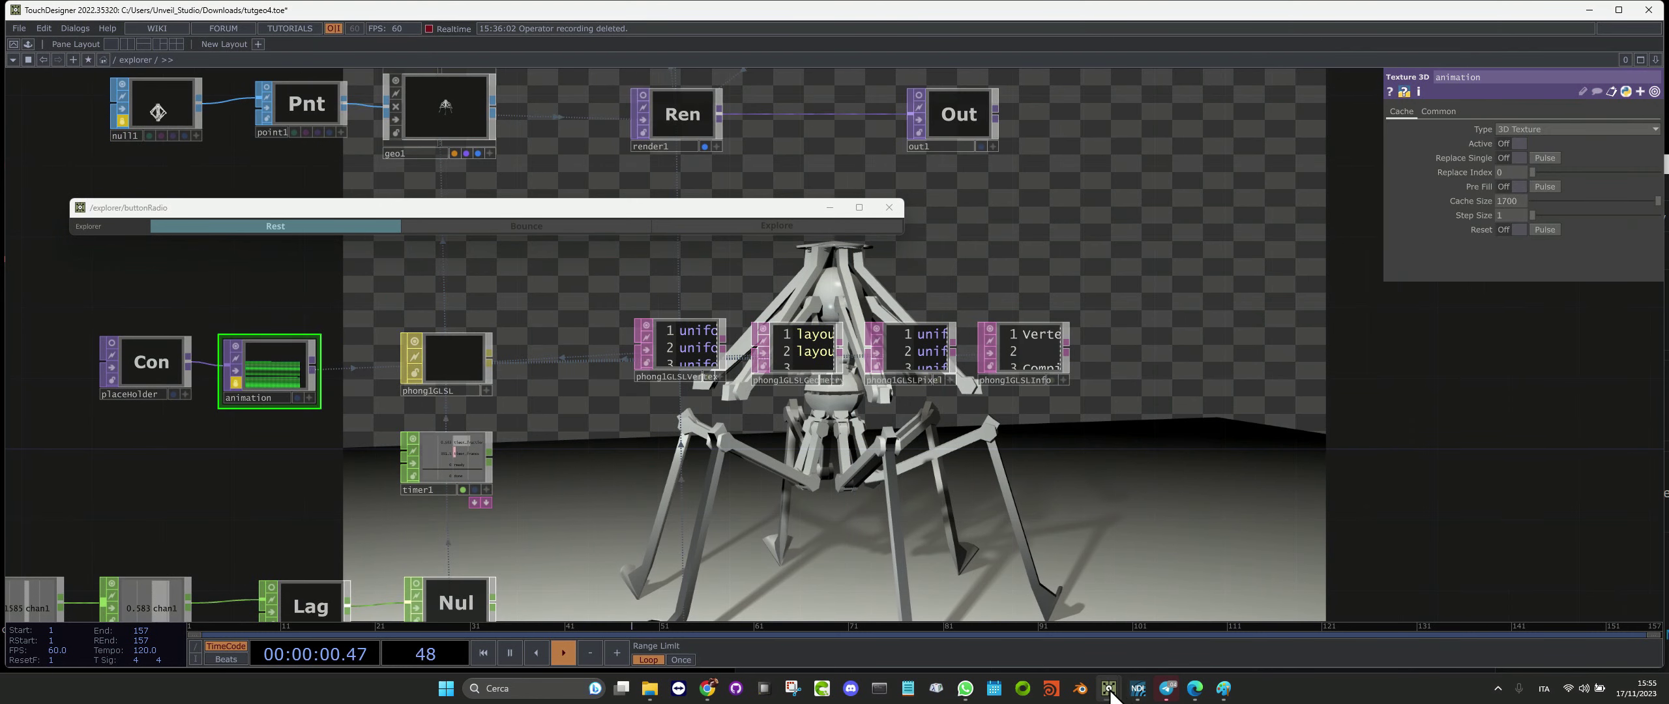
mouse_move(1106, 691)
left_click(1074, 610)
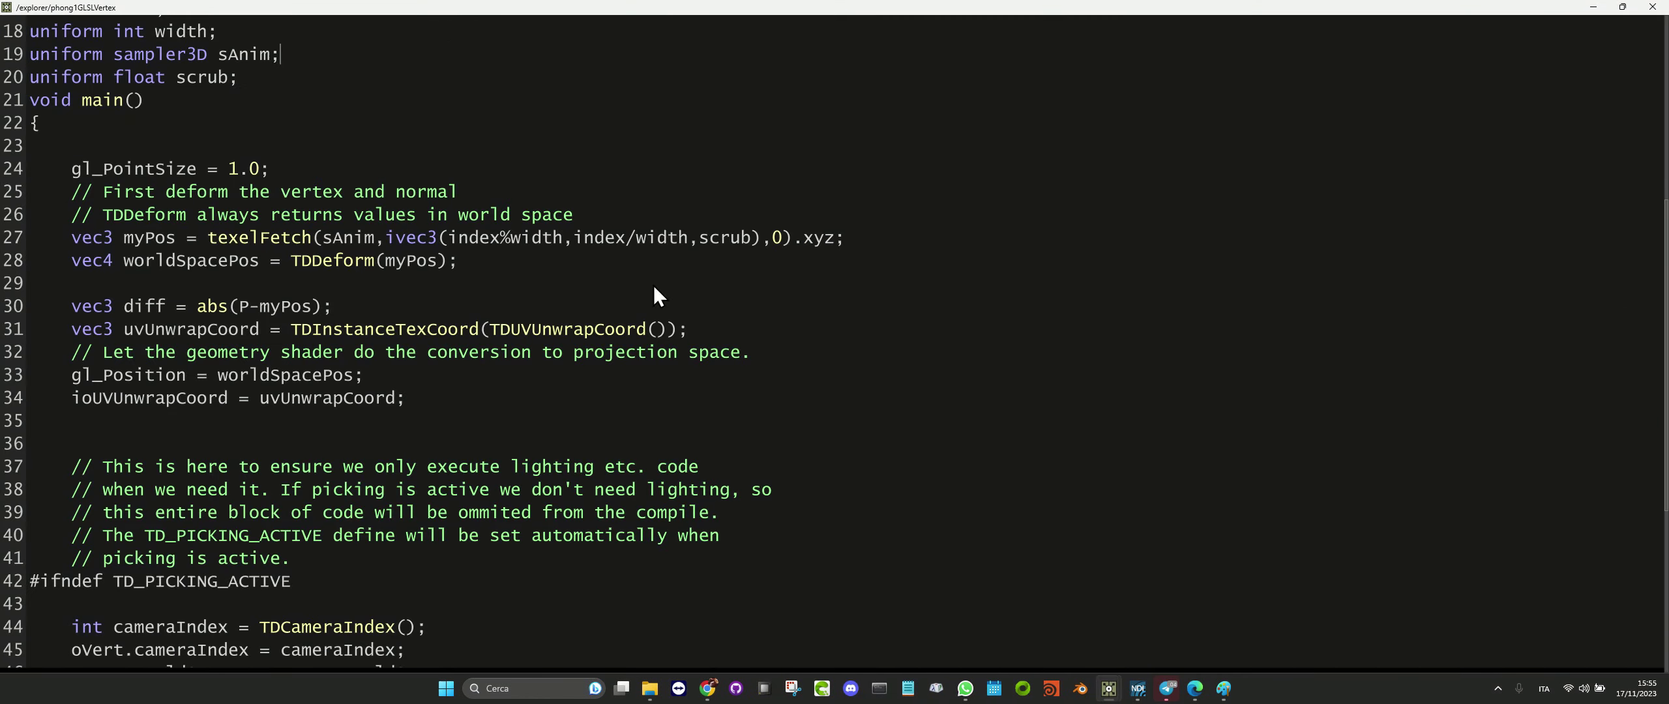
scroll(174, 158, "up", 6)
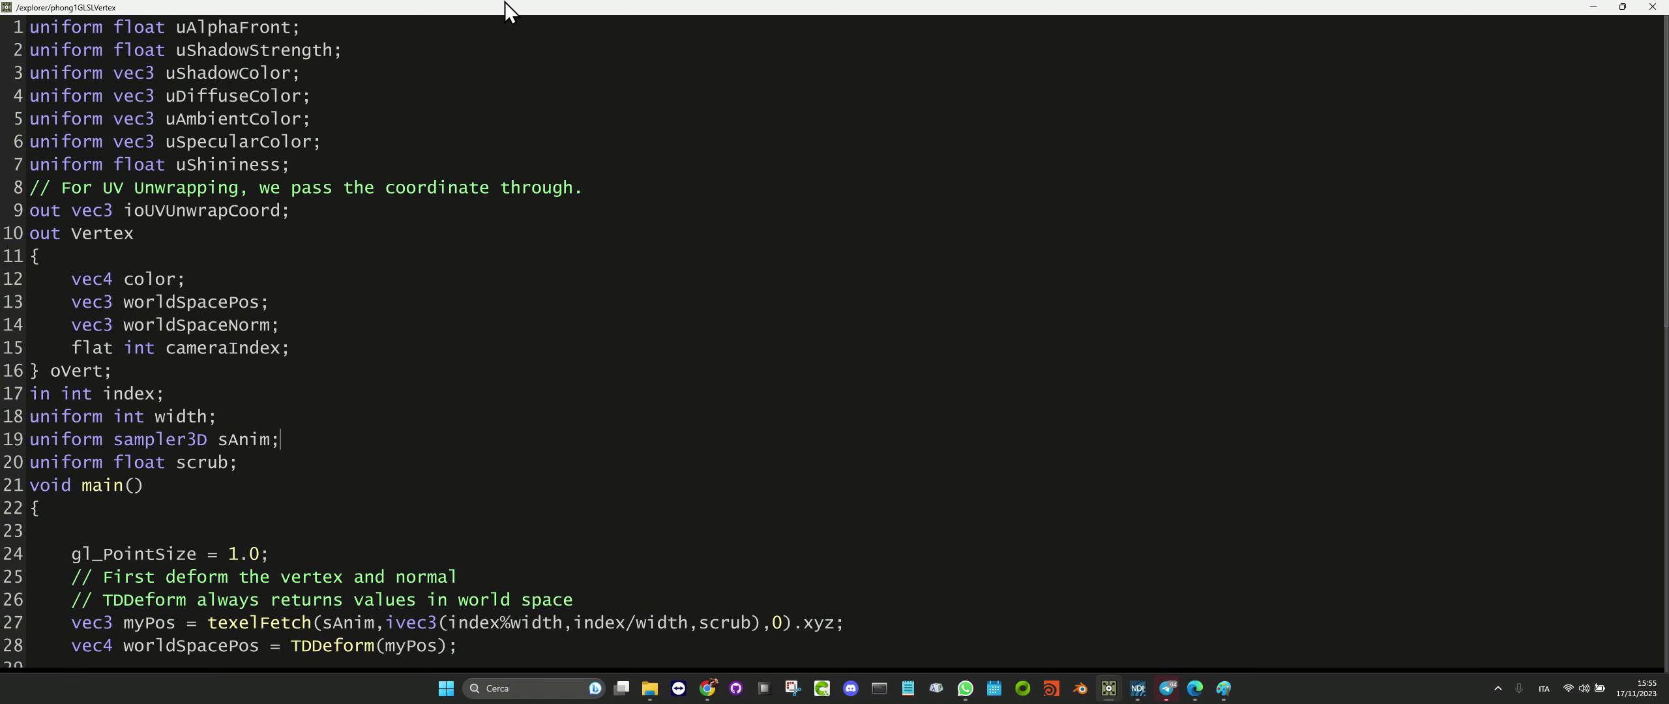
double_click(343, 6)
left_click(459, 309)
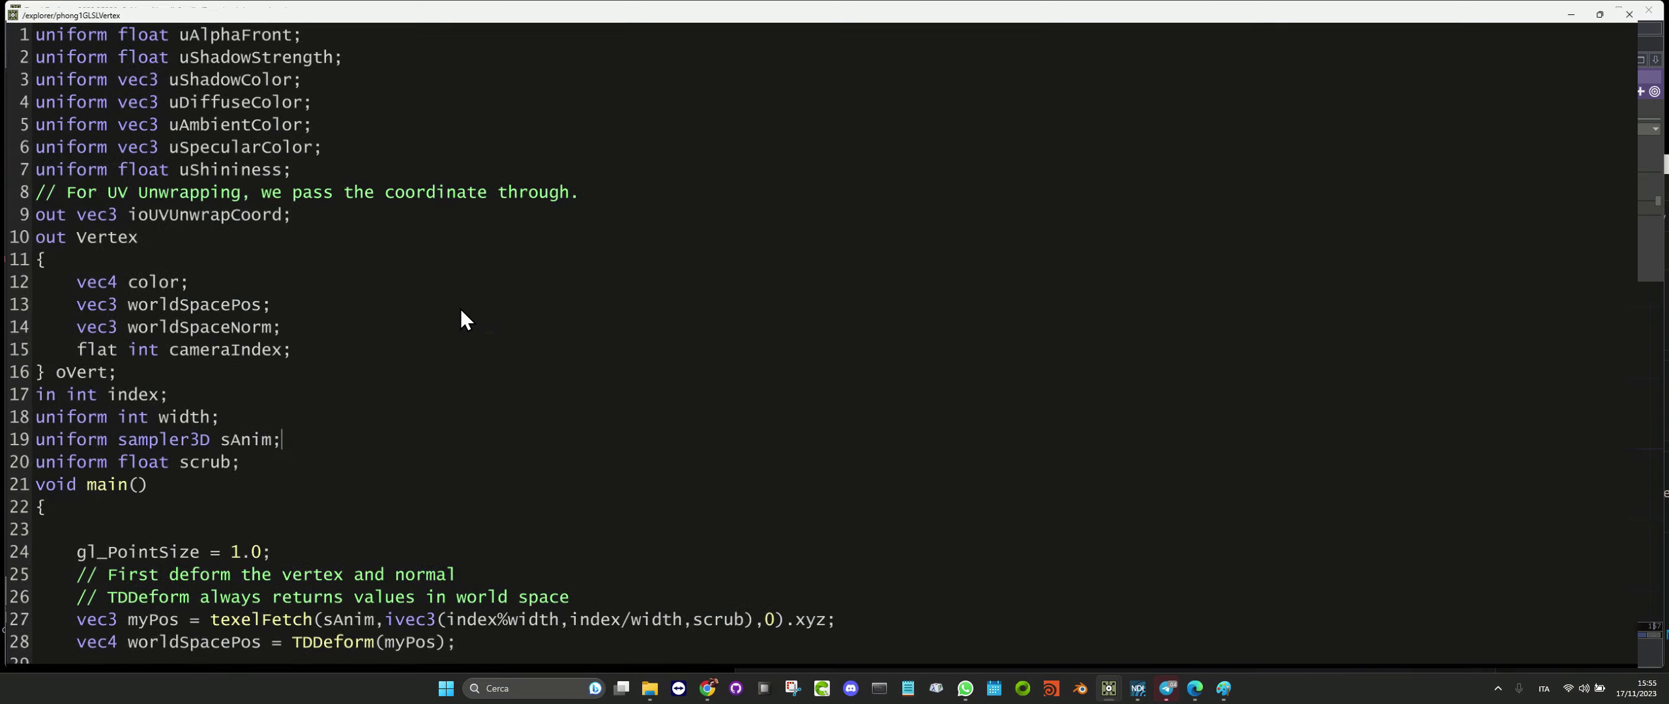
Highlight the index, width, sAnim and scrub declarations on lines 17 to 20 and enlarge the code text
left_click_drag(294, 464, 29, 394)
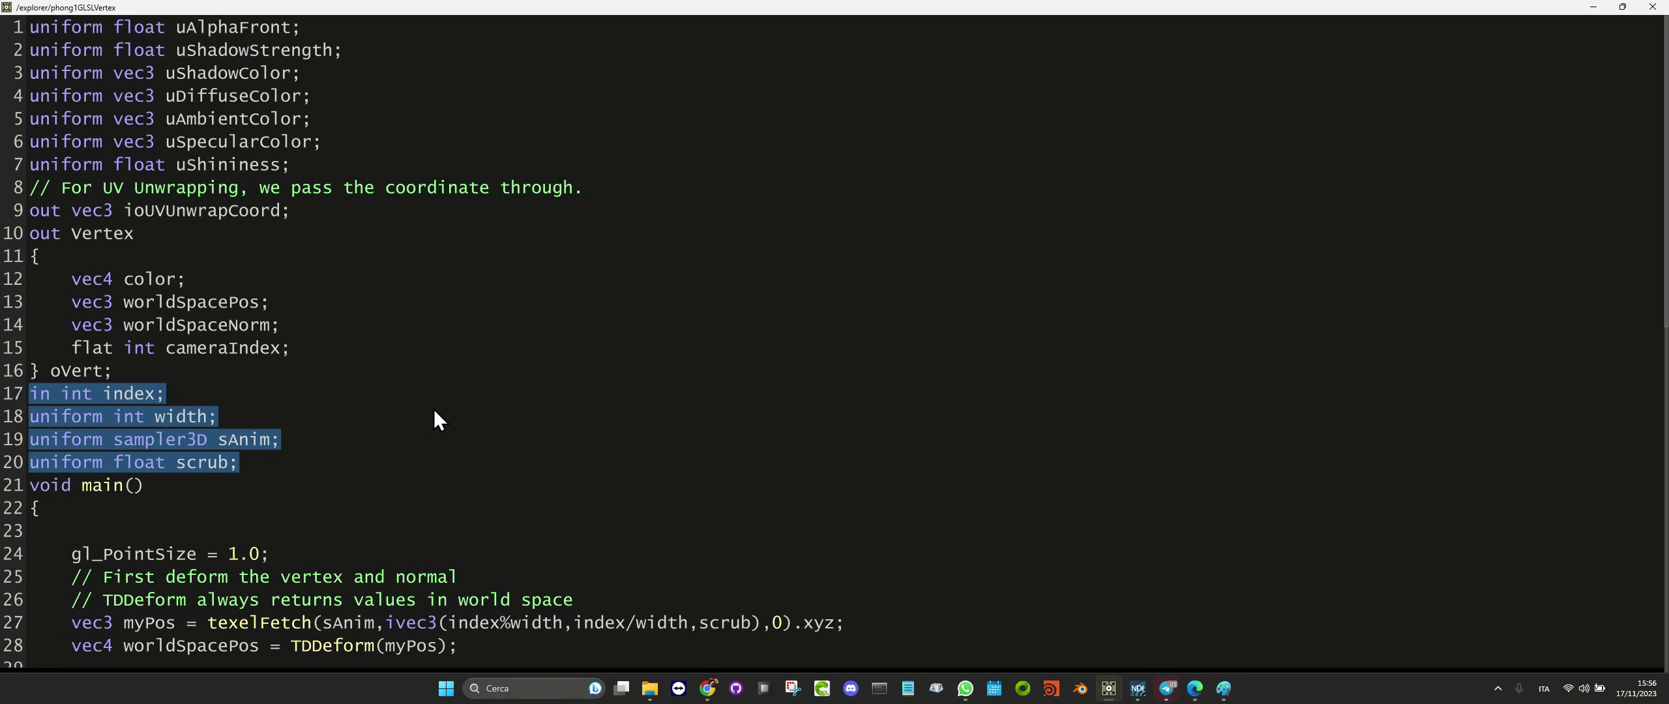
scroll(432, 417, "up", 3, "ctrl")
scroll(435, 418, "down", 2)
left_click(450, 495)
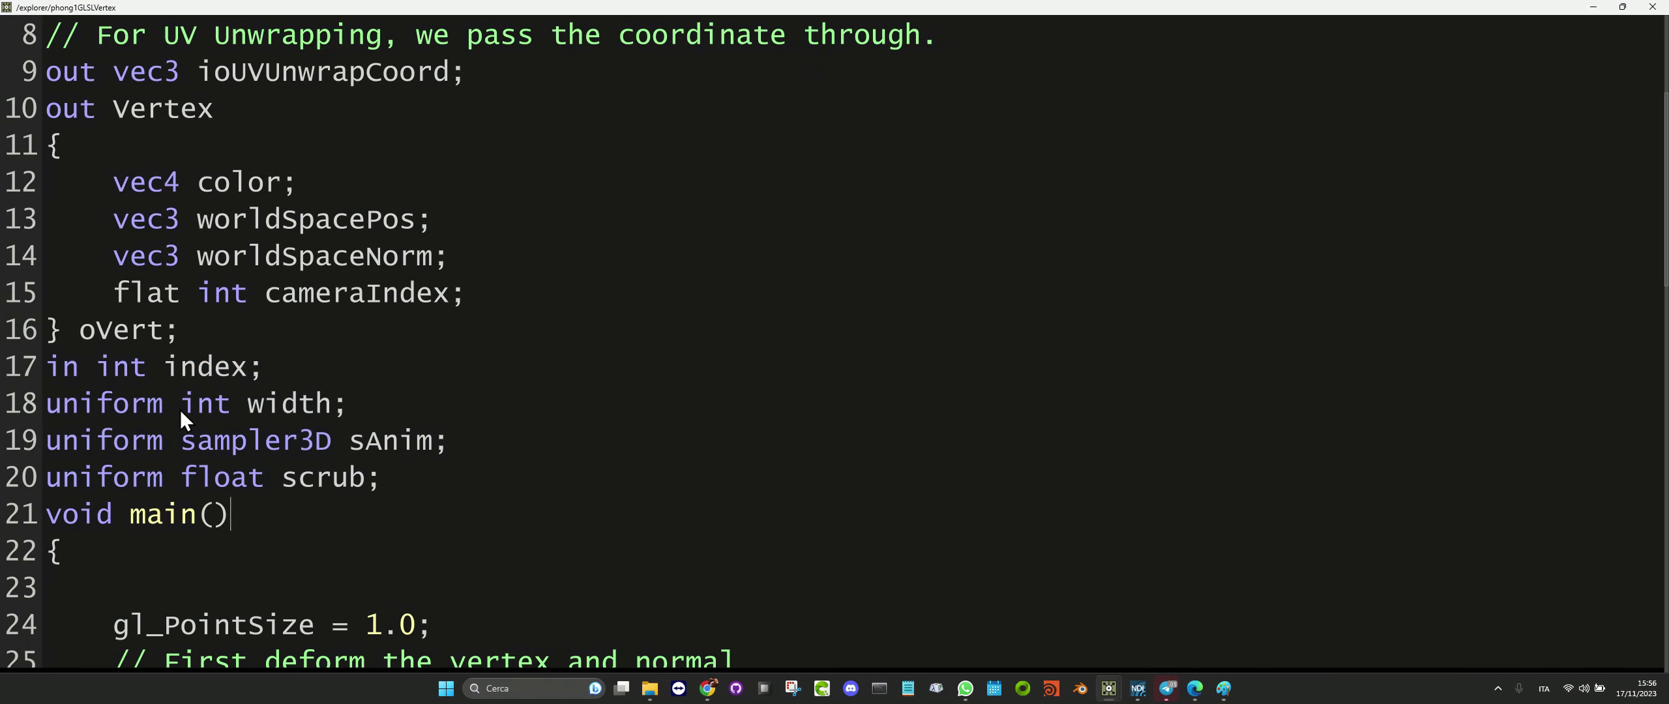
Review the index, width, sampler3D sAnim and scrub declarations one by one alongside the texelFetch line that uses them
left_click_drag(80, 369, 249, 383)
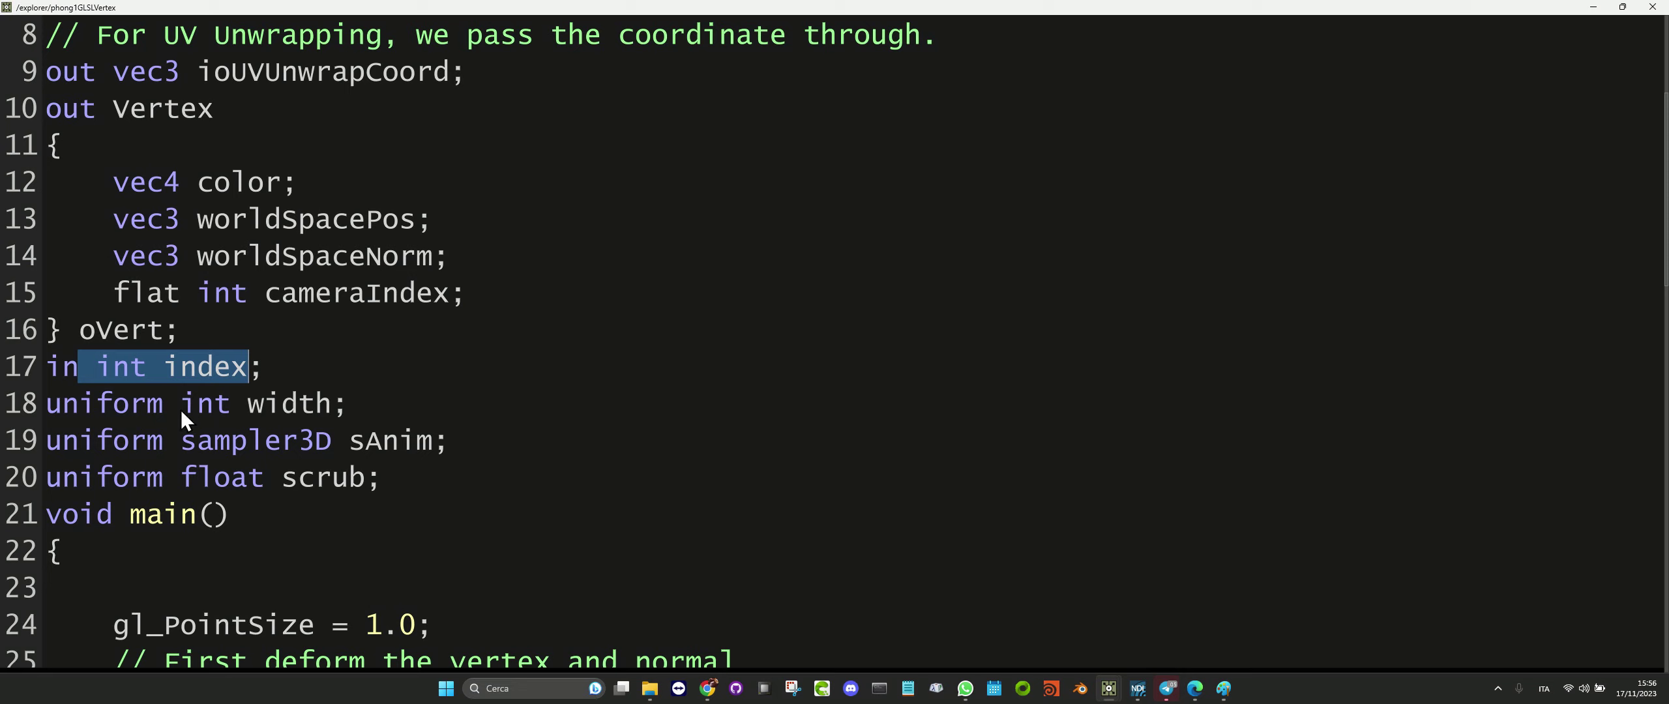
left_click_drag(181, 412, 330, 405)
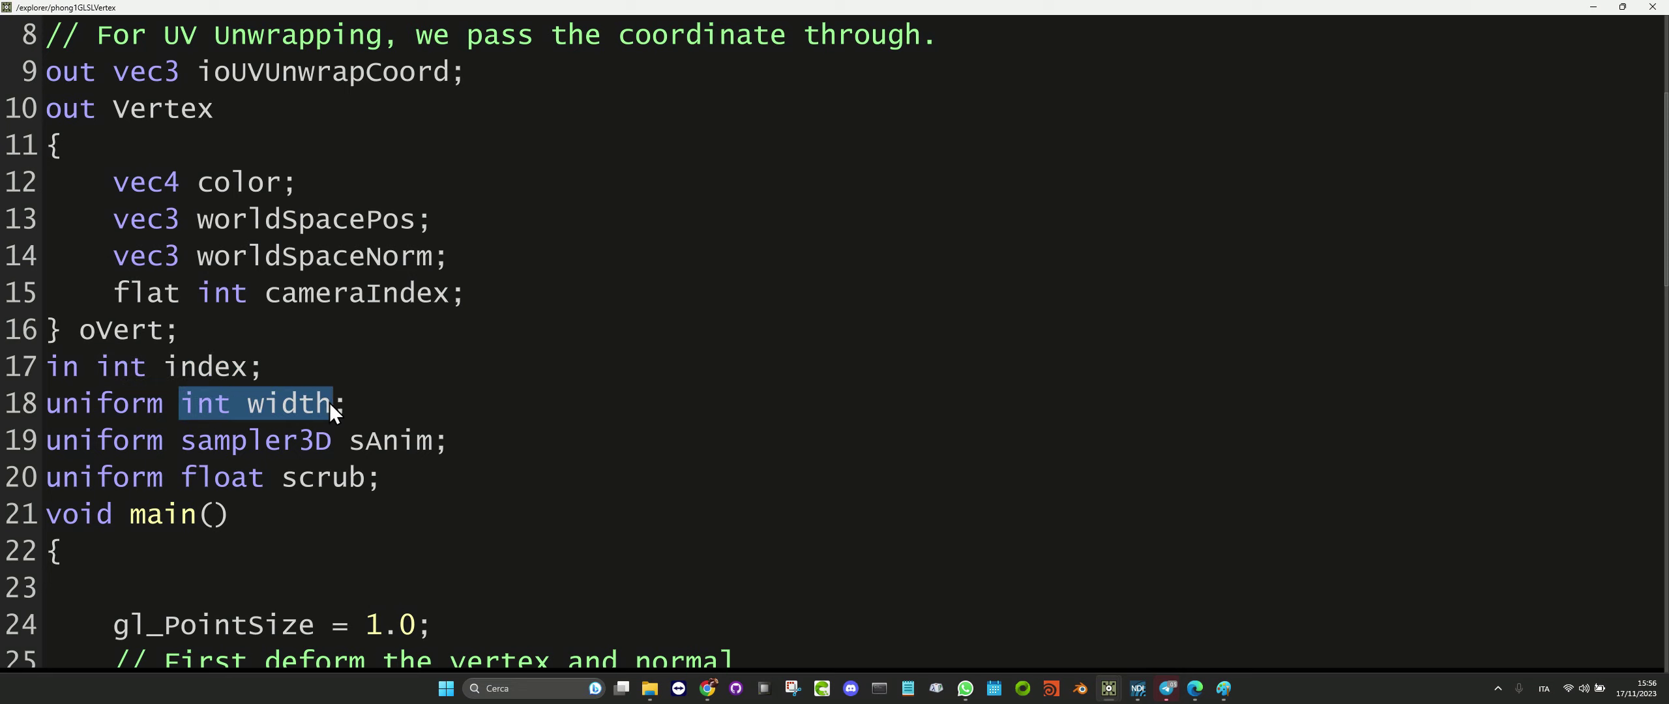
left_click_drag(180, 450, 434, 449)
left_click_drag(333, 430, 178, 435)
scroll(316, 405, "down", 2)
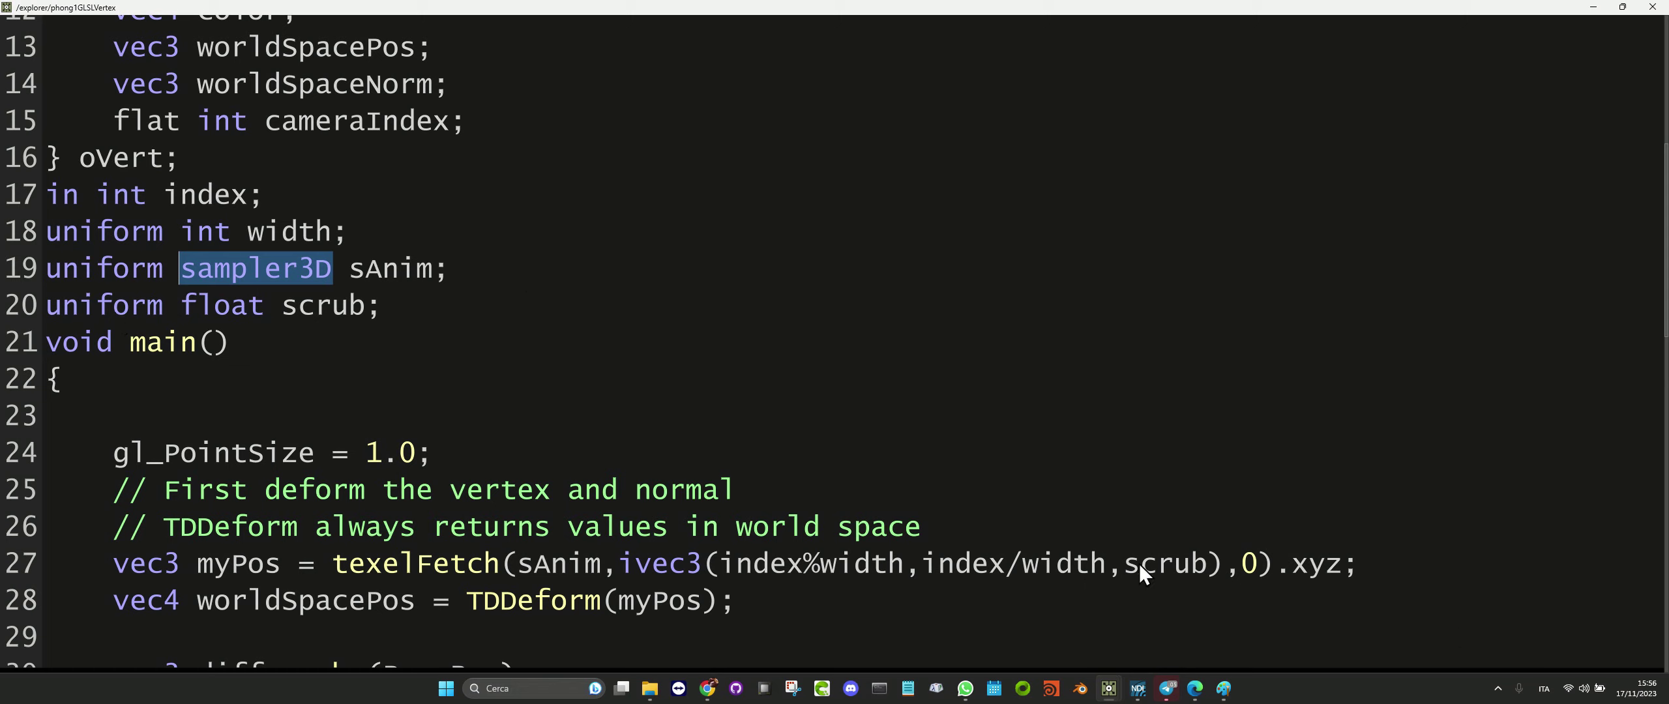
left_click_drag(285, 311, 367, 313)
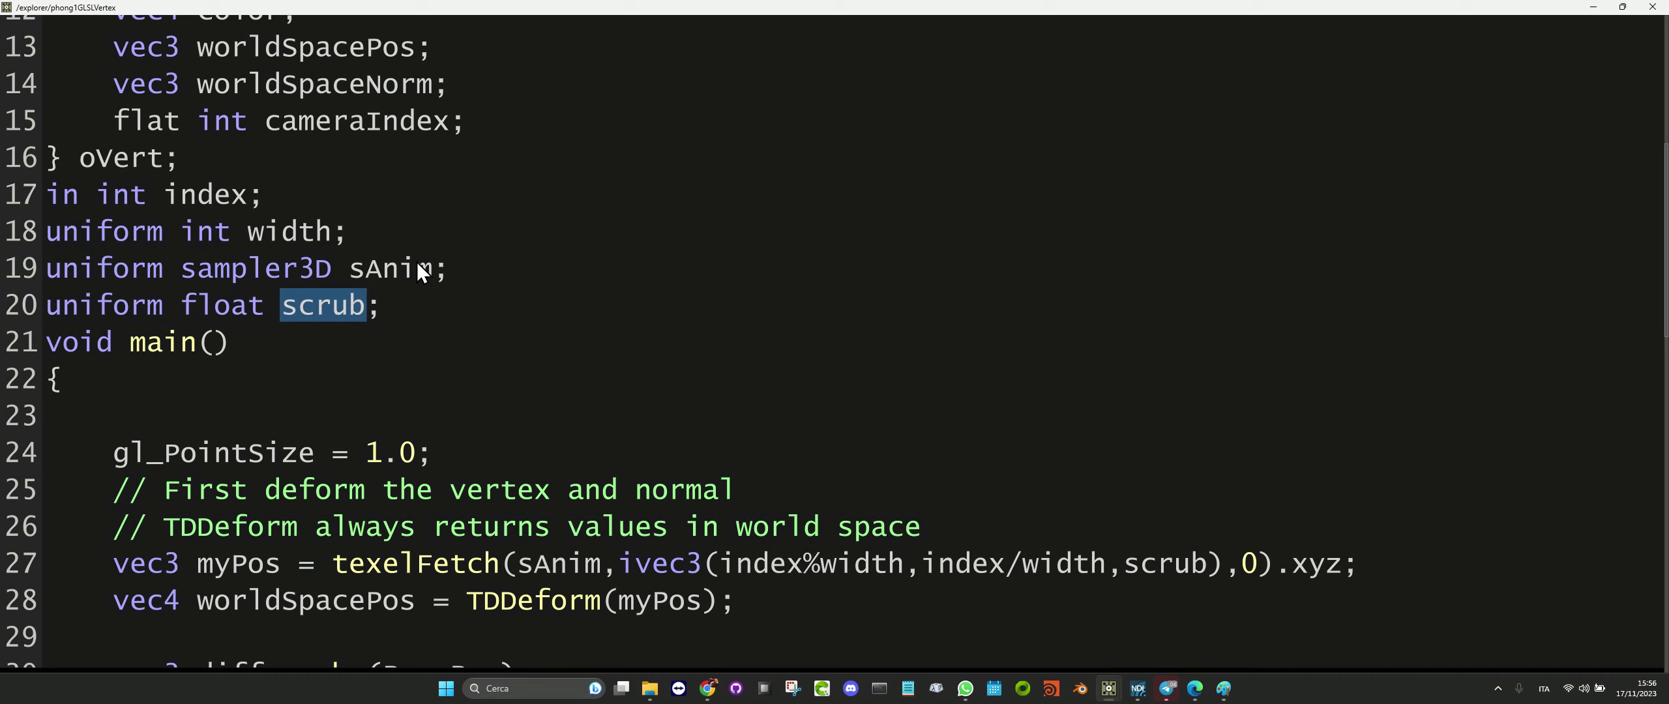
Examine the vec3 myPos assignment on line 27 and highlight its declaration and the texelFetch function
scroll(434, 515, "down", 1)
scroll(434, 505, "up", 2)
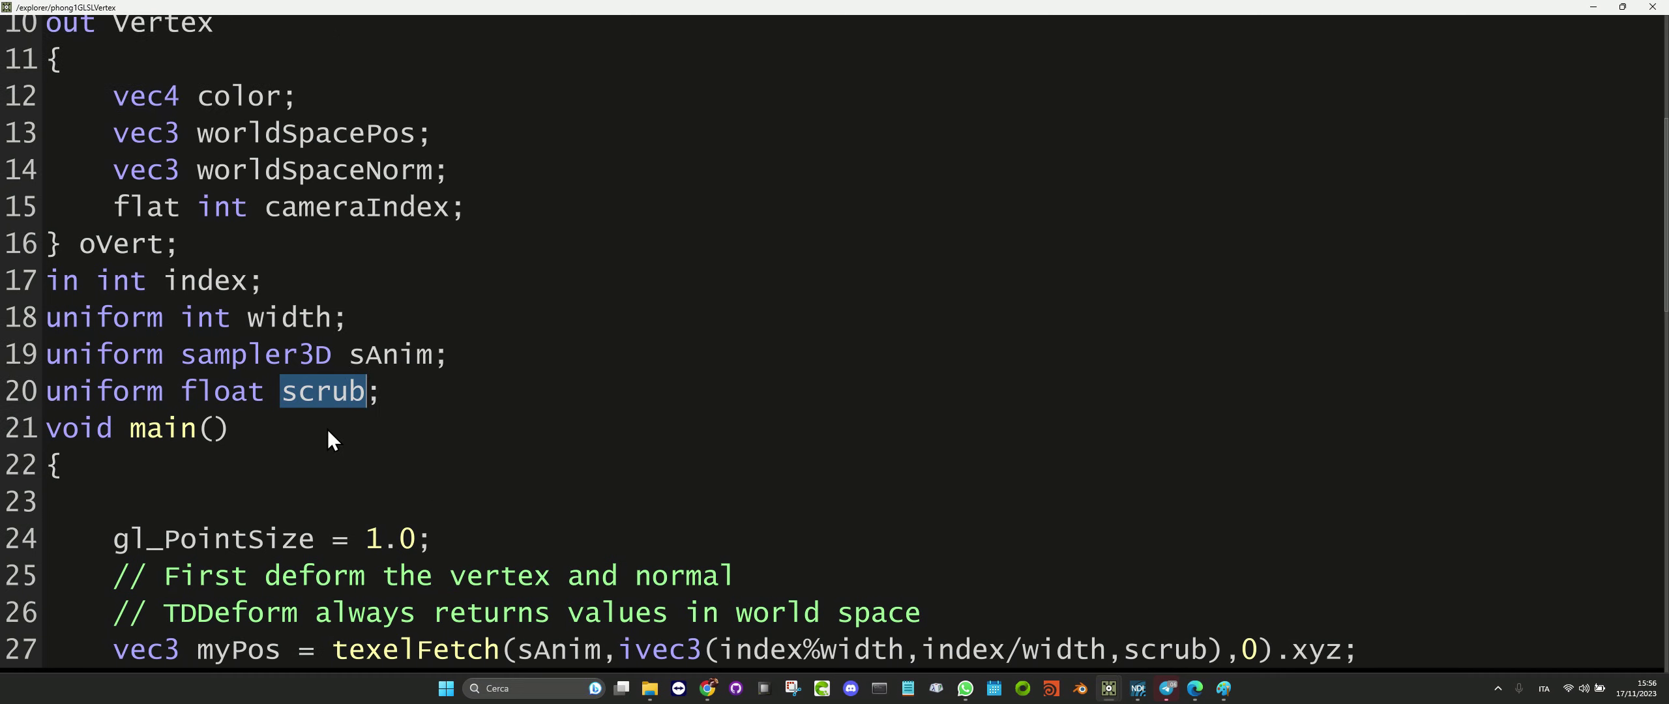
scroll(328, 418, "up", 1)
scroll(329, 417, "down", 2)
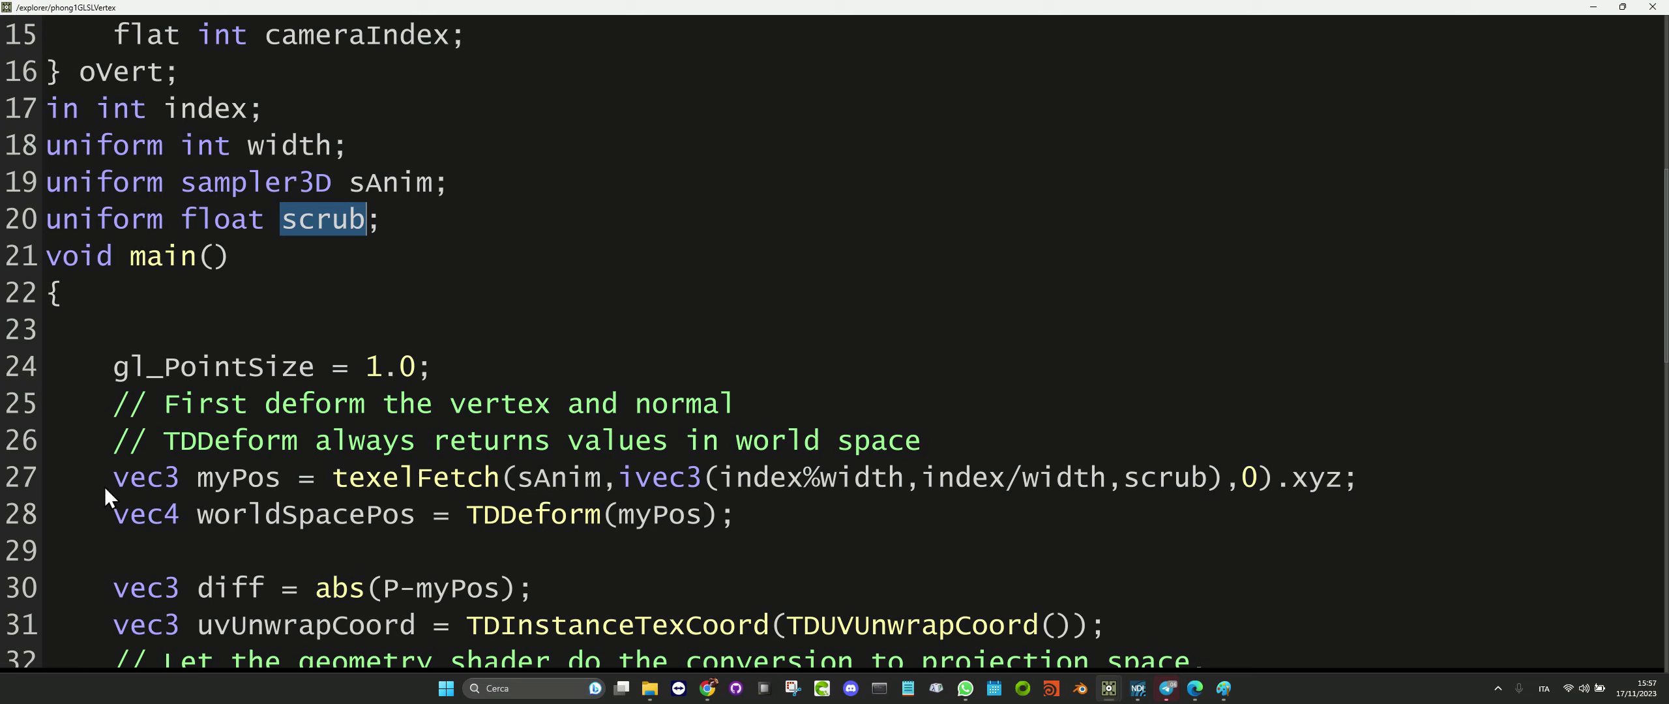
left_click_drag(108, 483, 282, 486)
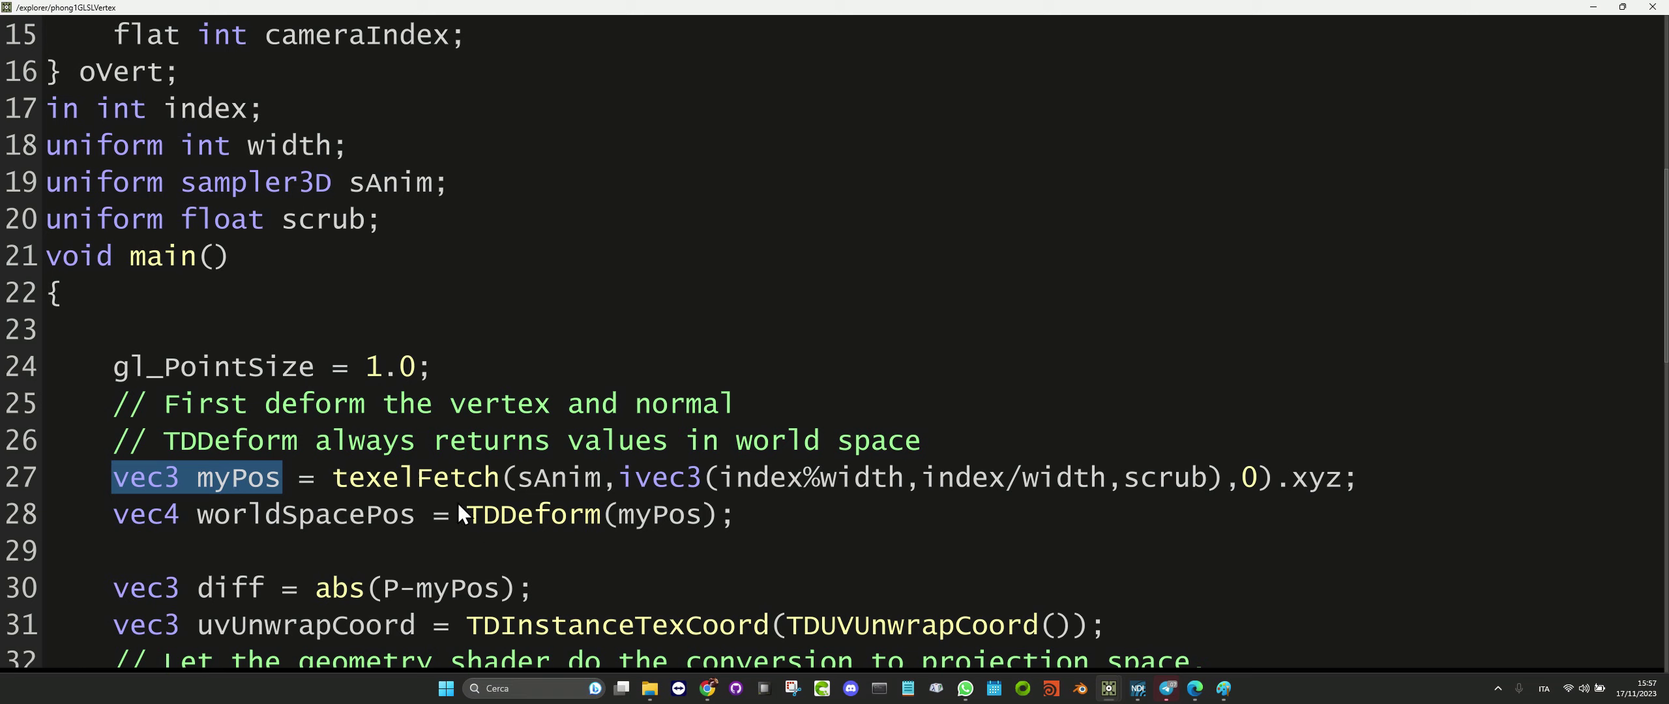
left_click_drag(332, 477, 504, 485)
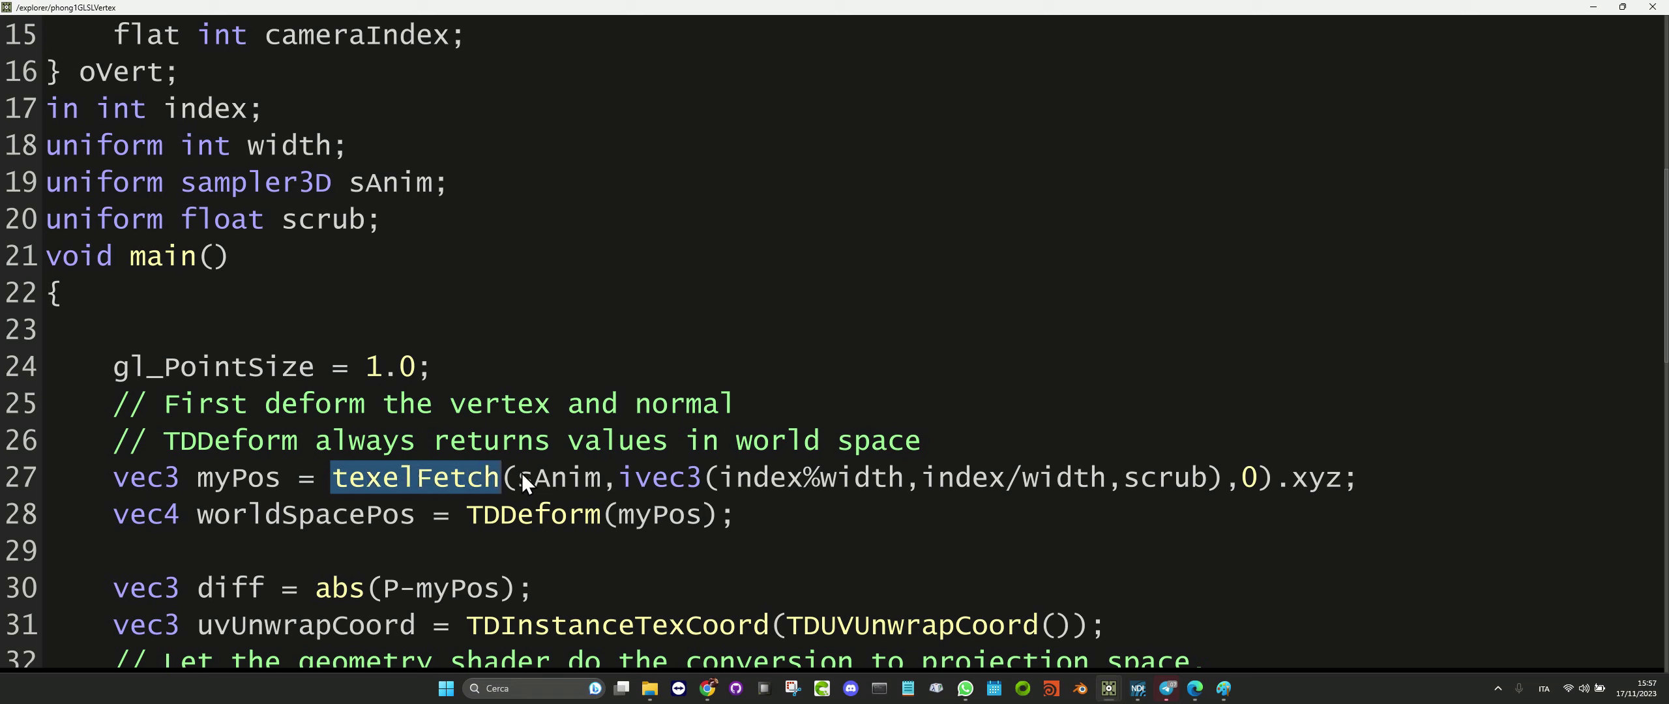
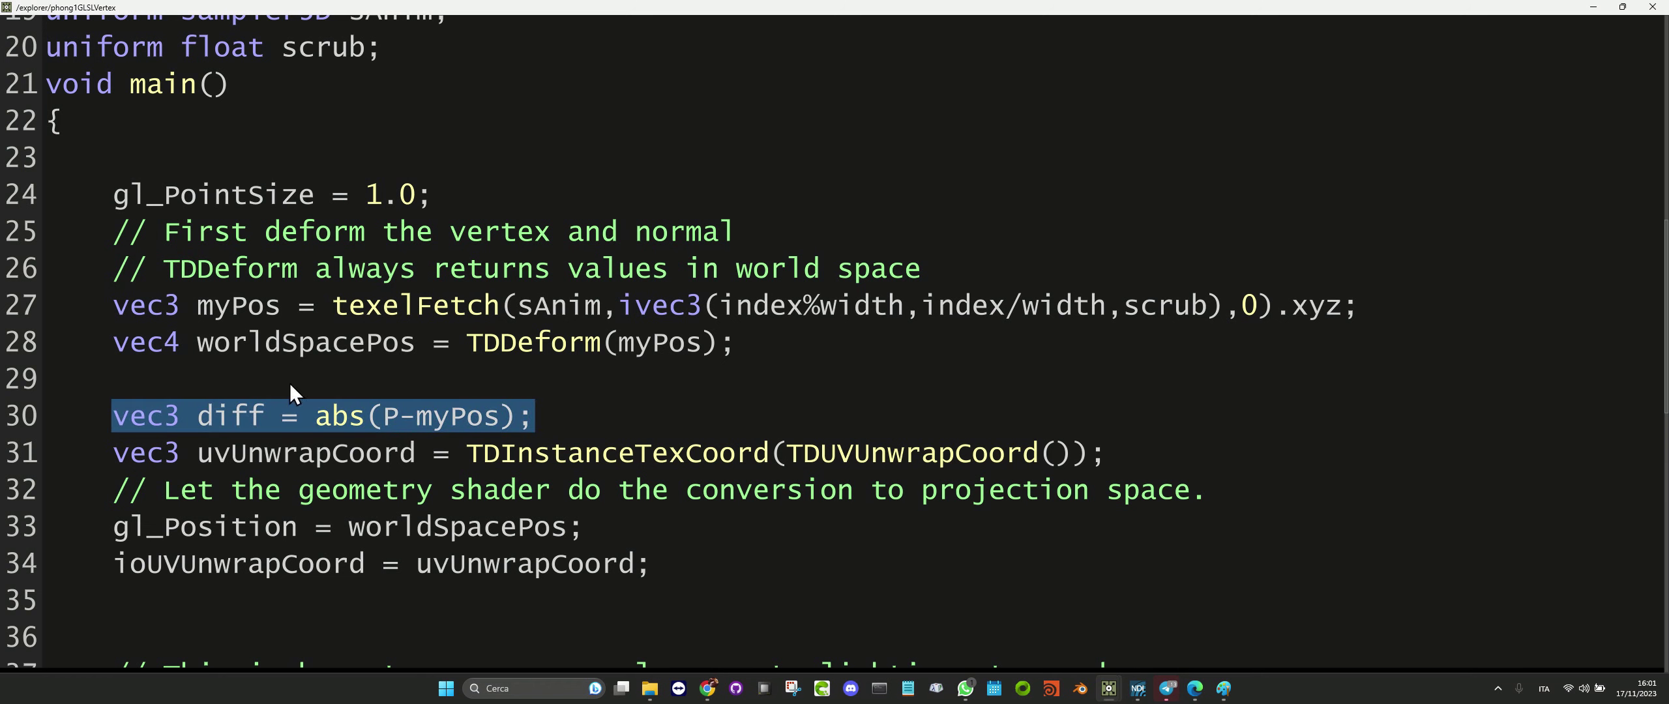
Take the shader code out of full screen, go up to the root network and close the phong1GLSLVertex window
left_click_drag(691, 2, 1068, 335)
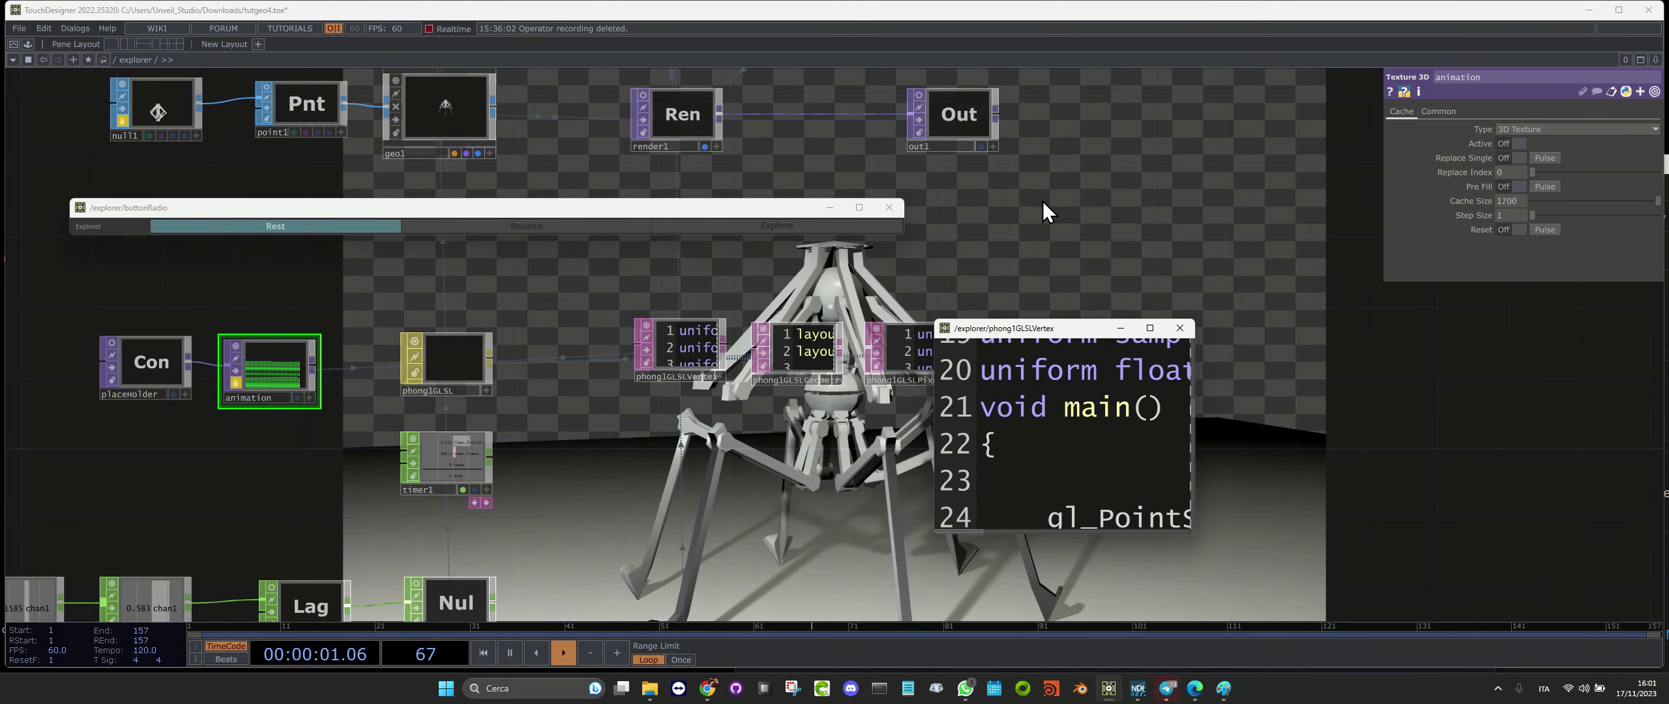
scroll(858, 504, "down", 5)
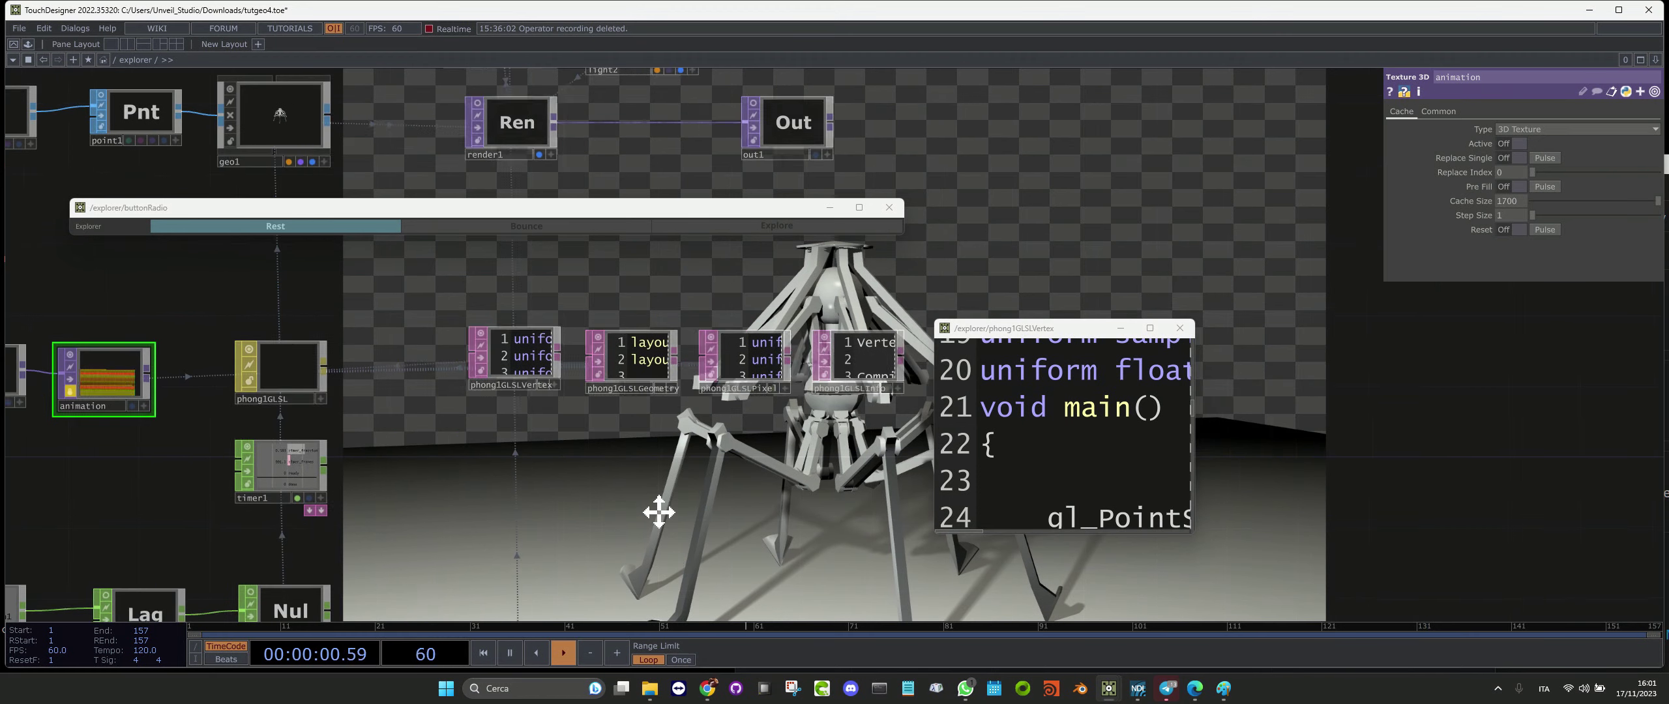
left_click_drag(652, 420, 621, 505)
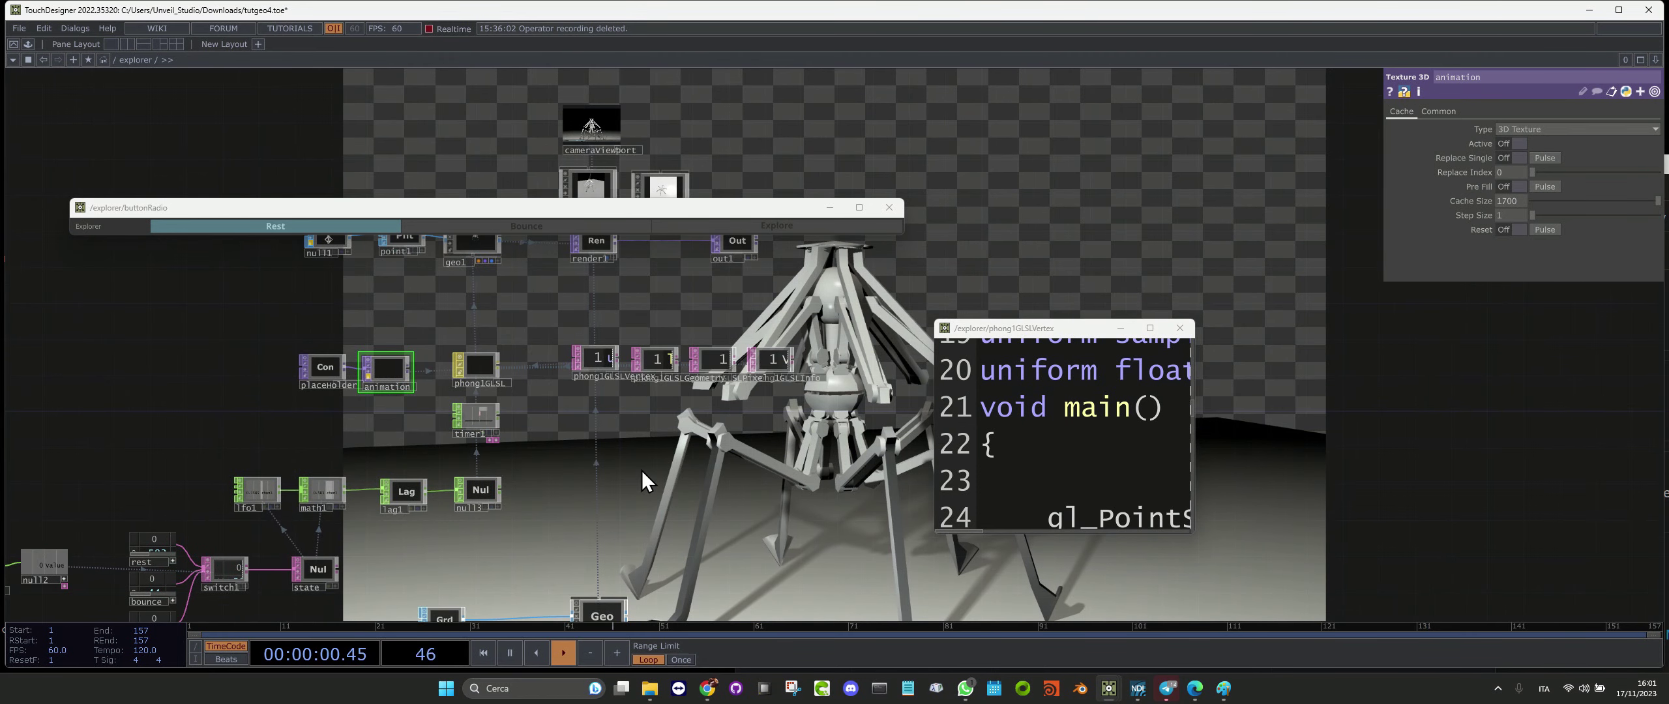
key("u")
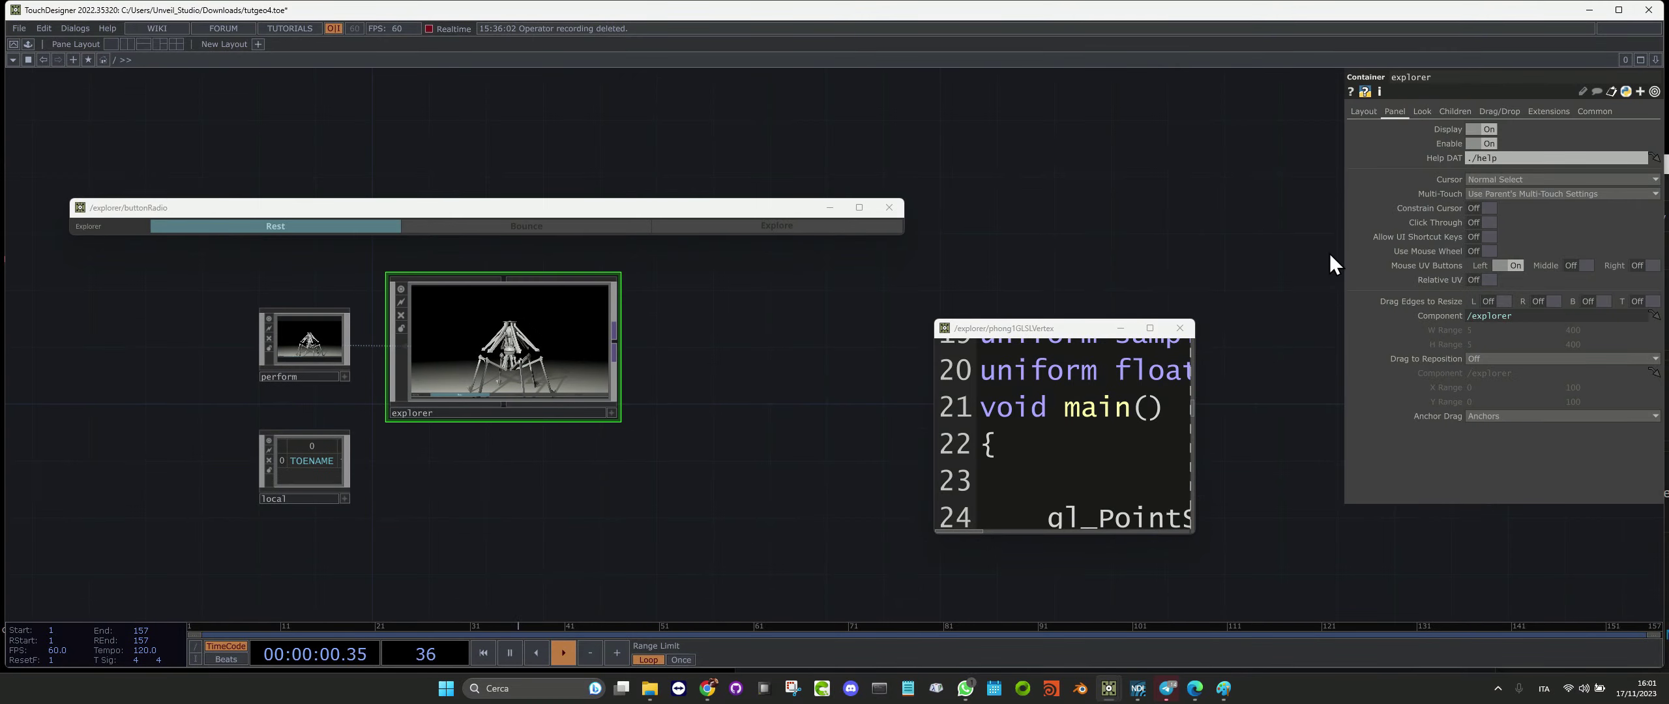
left_click(1179, 328)
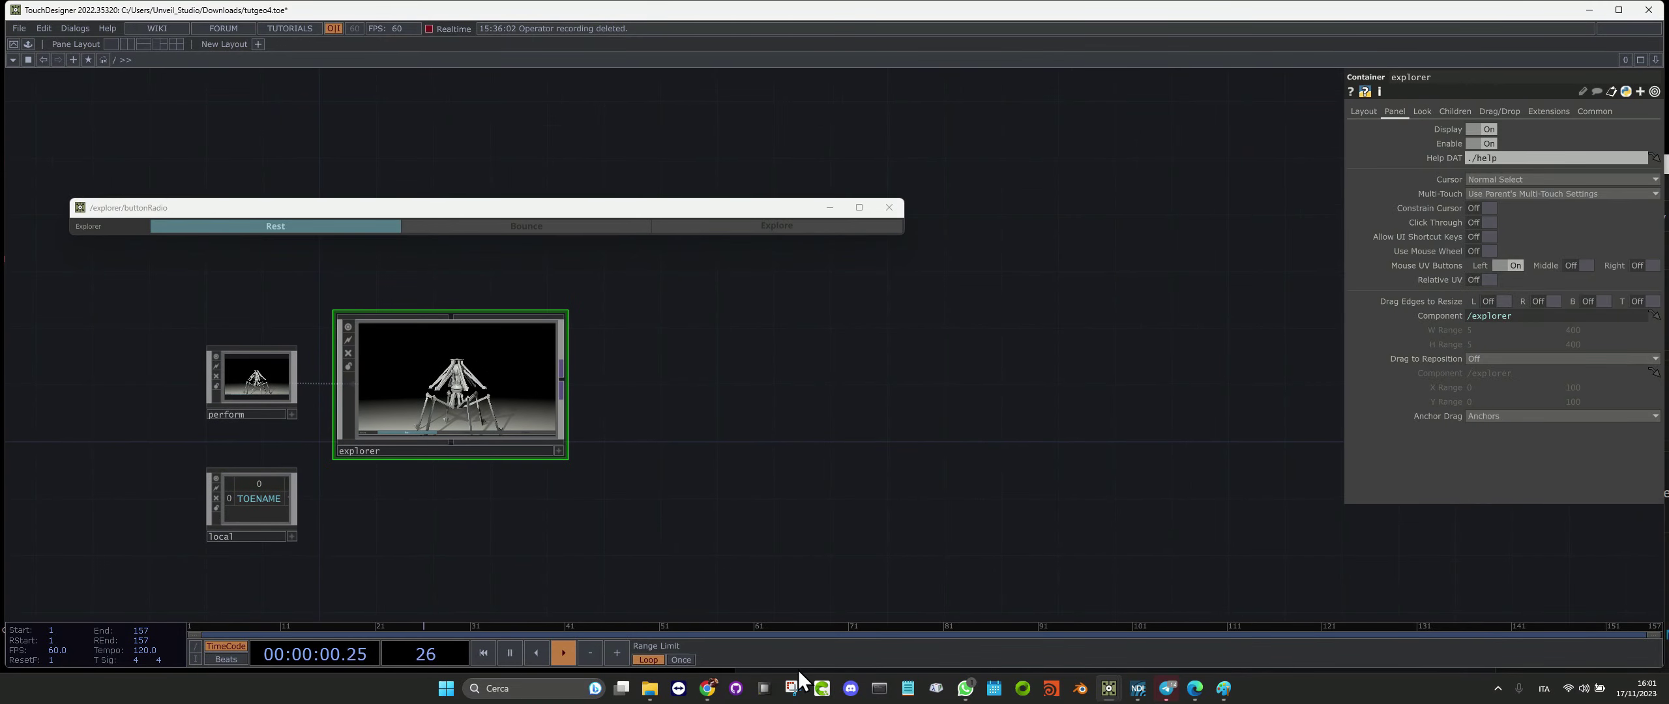
Switch to File Explorer and open the tox folder inside the Desktop's VAT folder
left_click(649, 688)
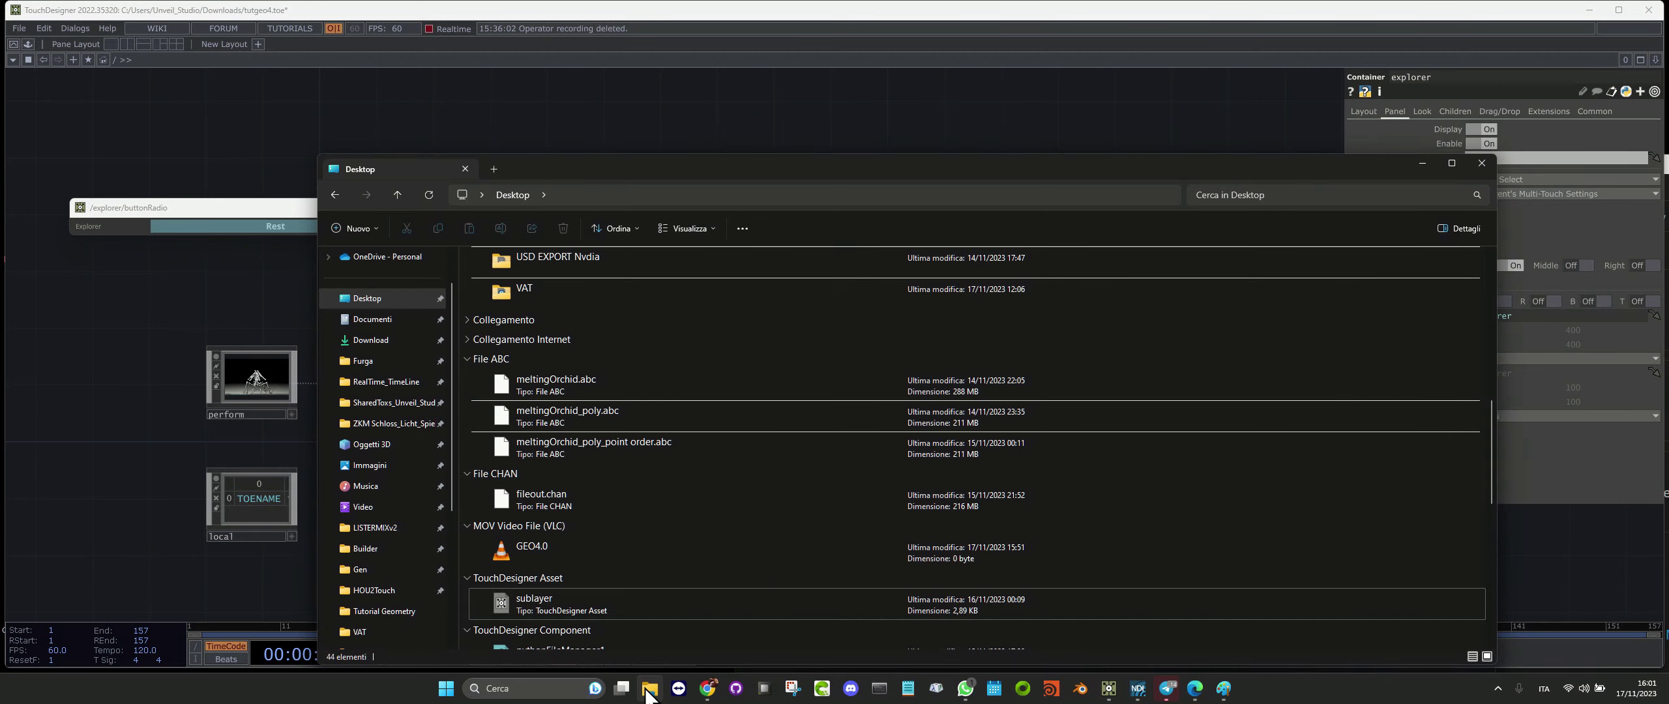
left_click_drag(586, 167, 746, 151)
scroll(647, 284, "up", 10)
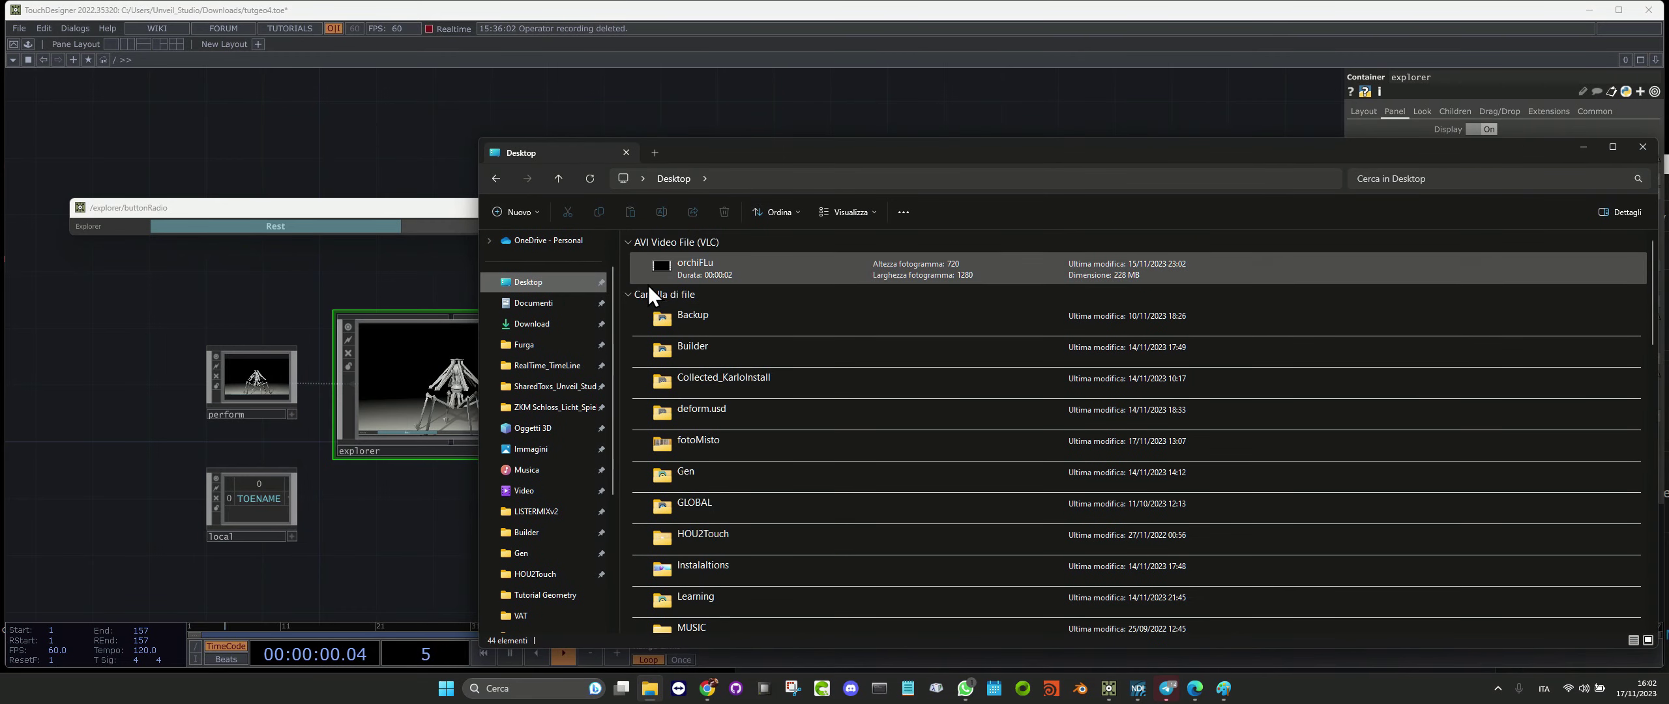
scroll(672, 271, "down", 10)
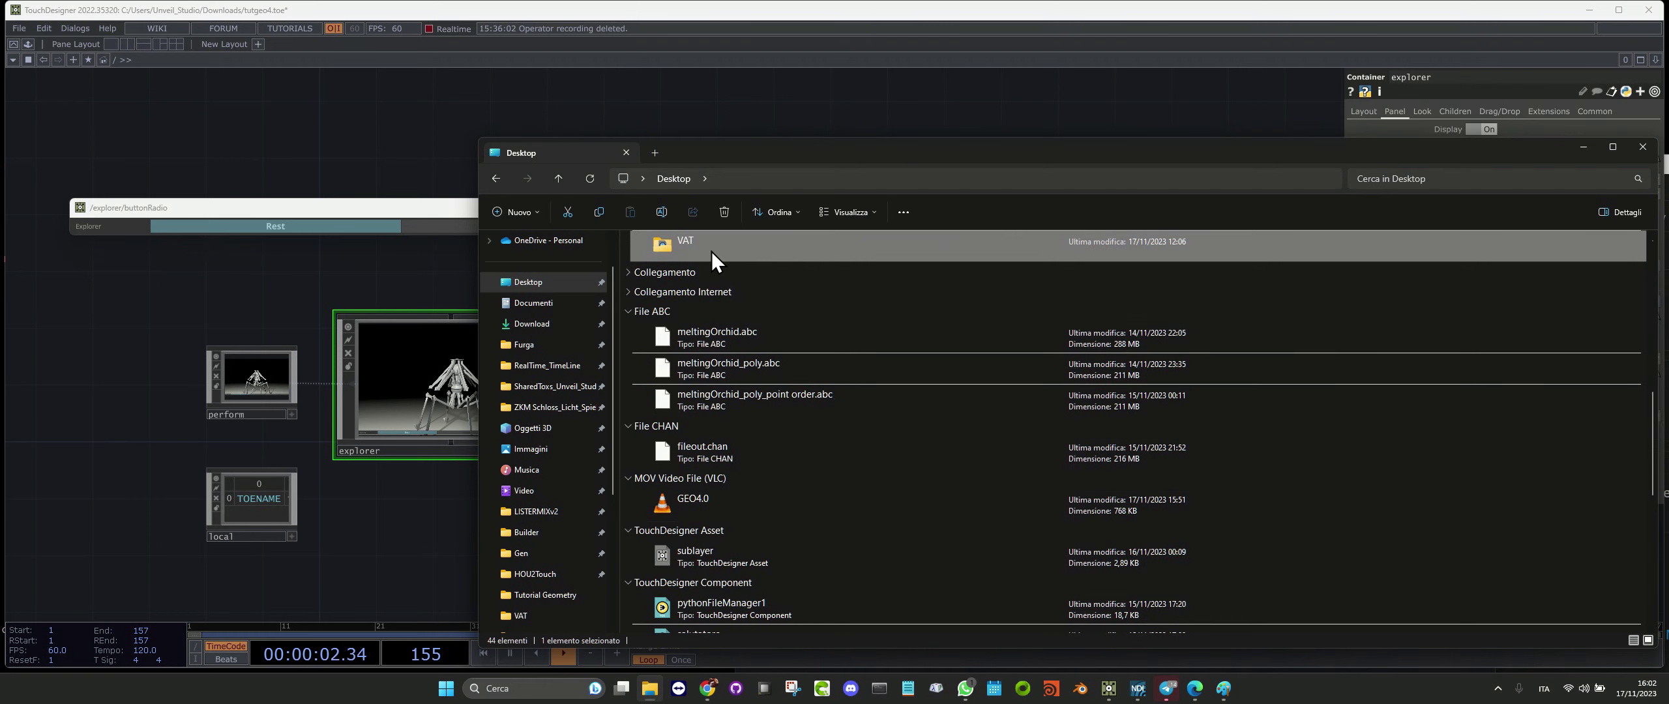
double_click(712, 250)
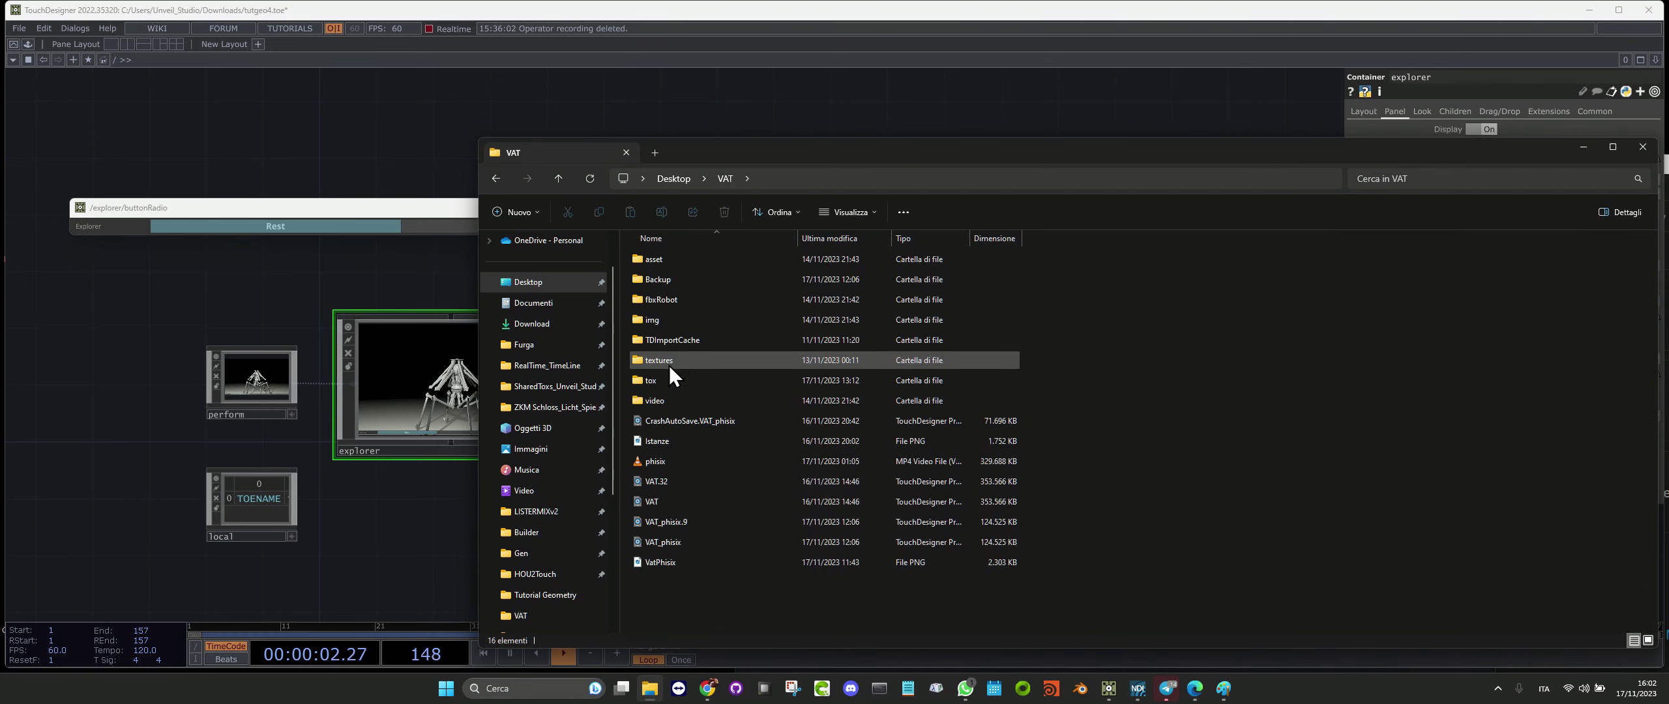
left_click(663, 381)
double_click(662, 381)
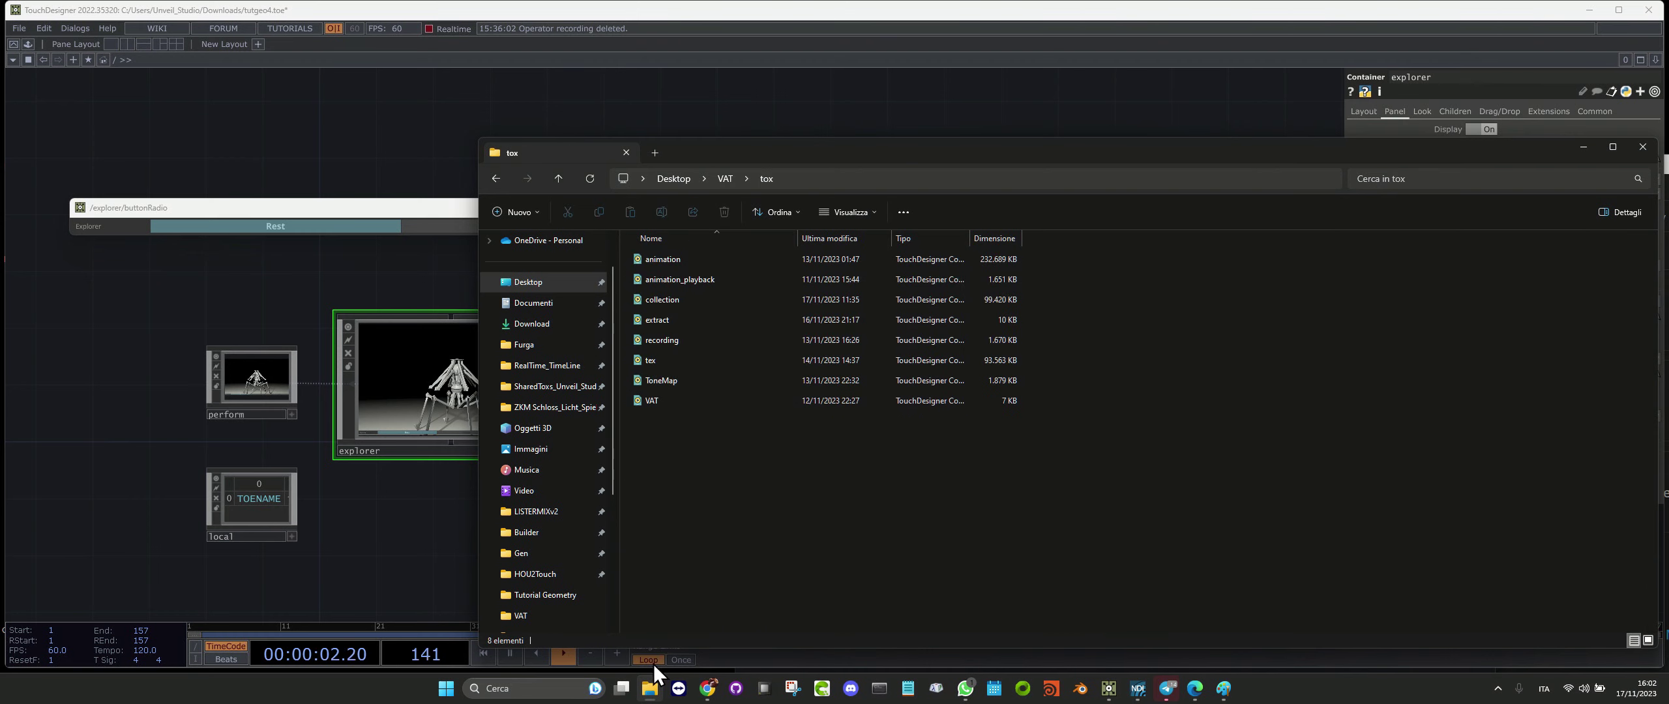
Look up the recording.tox file in the shared Unwrapped Geo_pt4 Google Drive folder in the browser, and hide the browser again
left_click(710, 688)
left_click(134, 11)
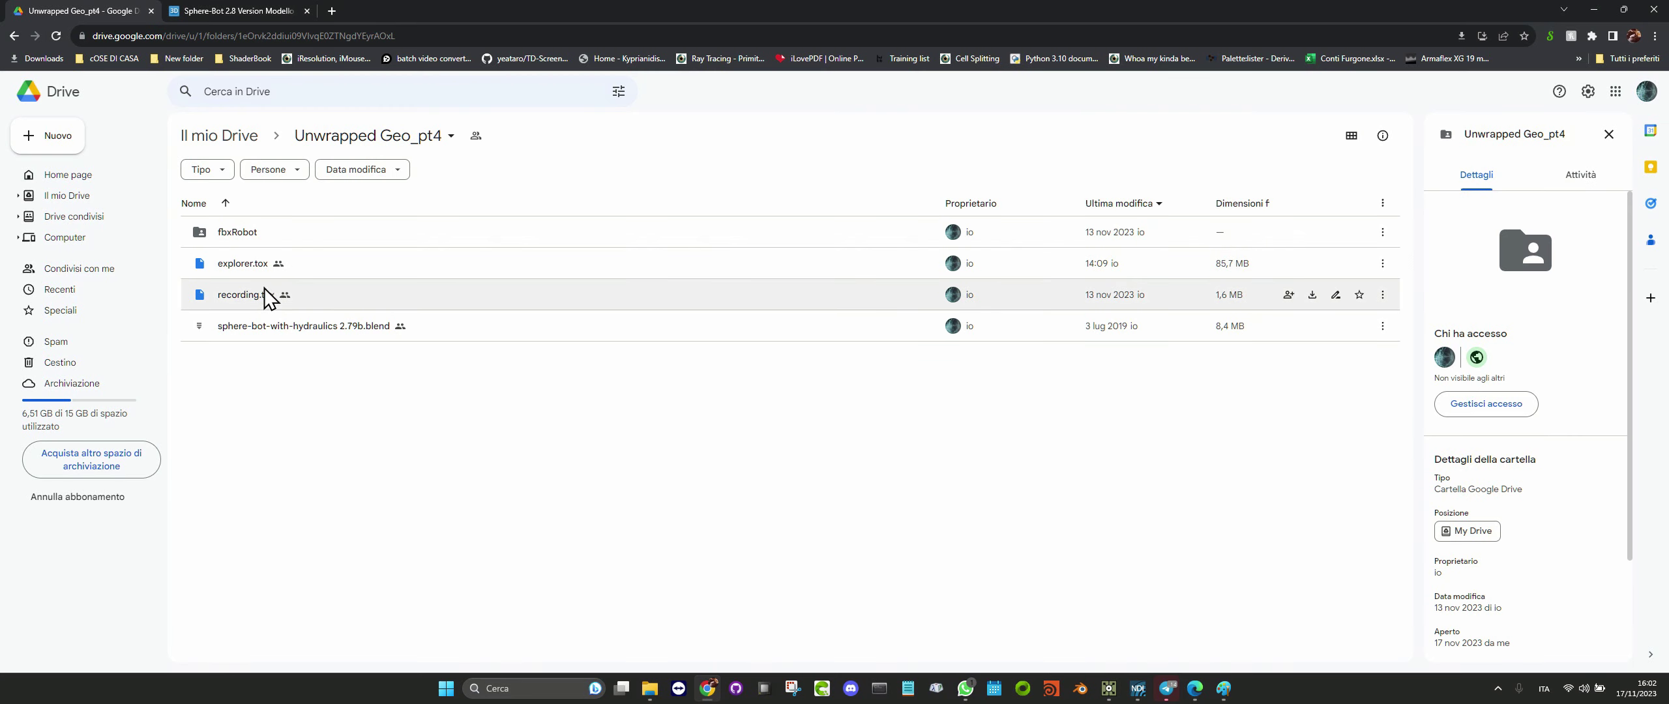
left_click(1593, 10)
Load the recording component from the tox folder into the TouchDesigner root network and place it beside the explorer container
left_click_drag(660, 340, 804, 104)
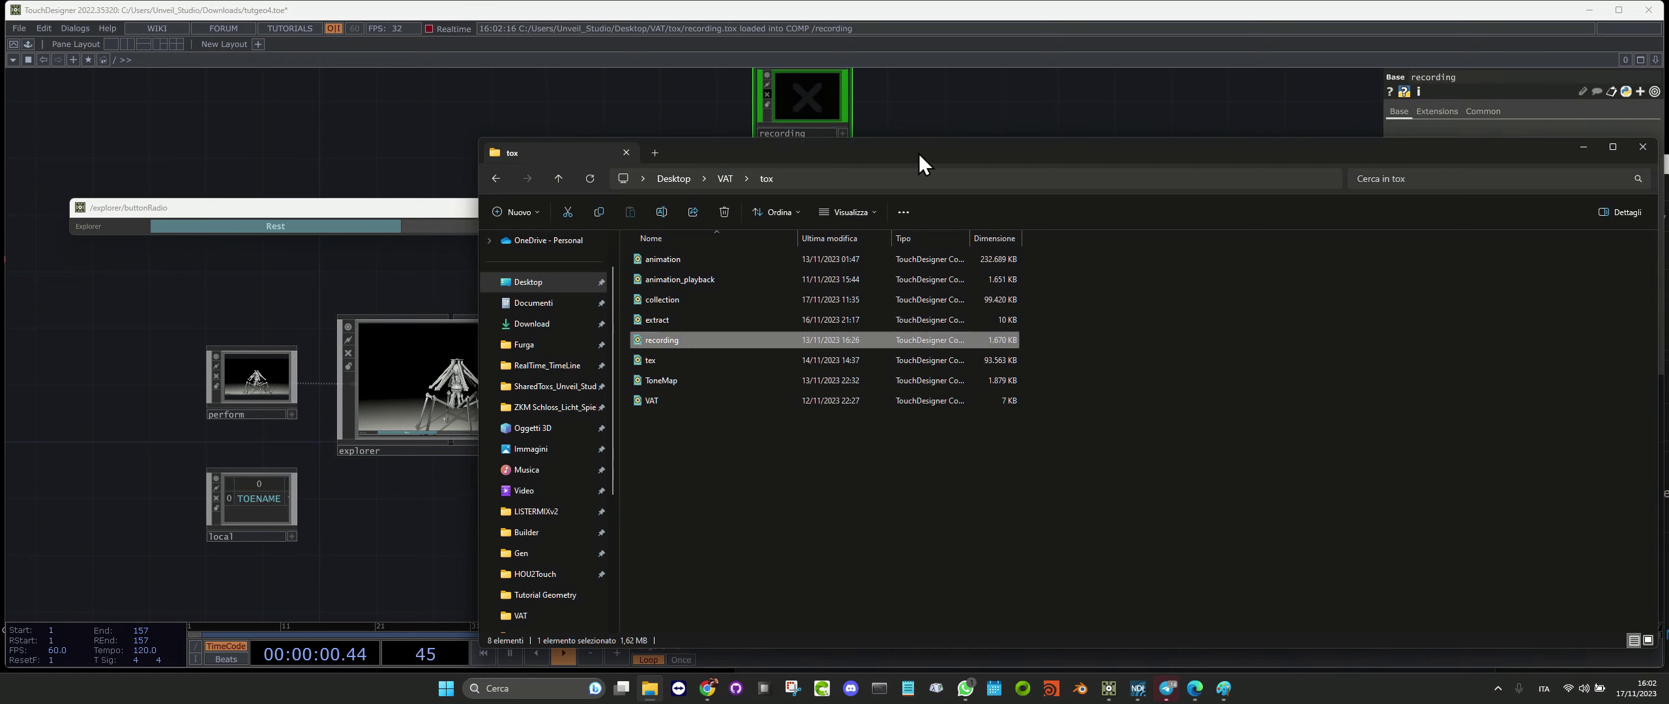
left_click_drag(918, 154, 669, 420)
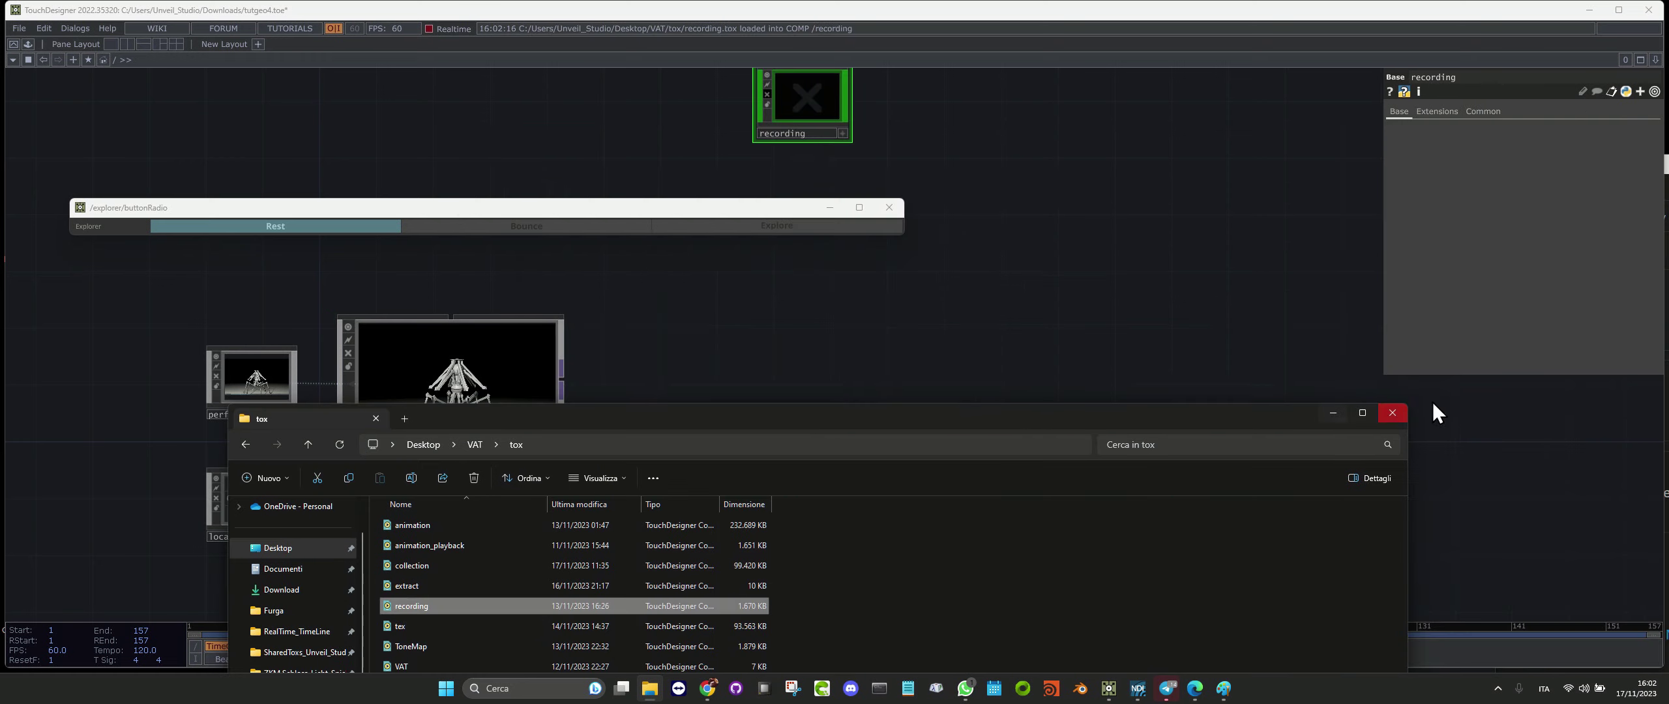
left_click(1340, 420)
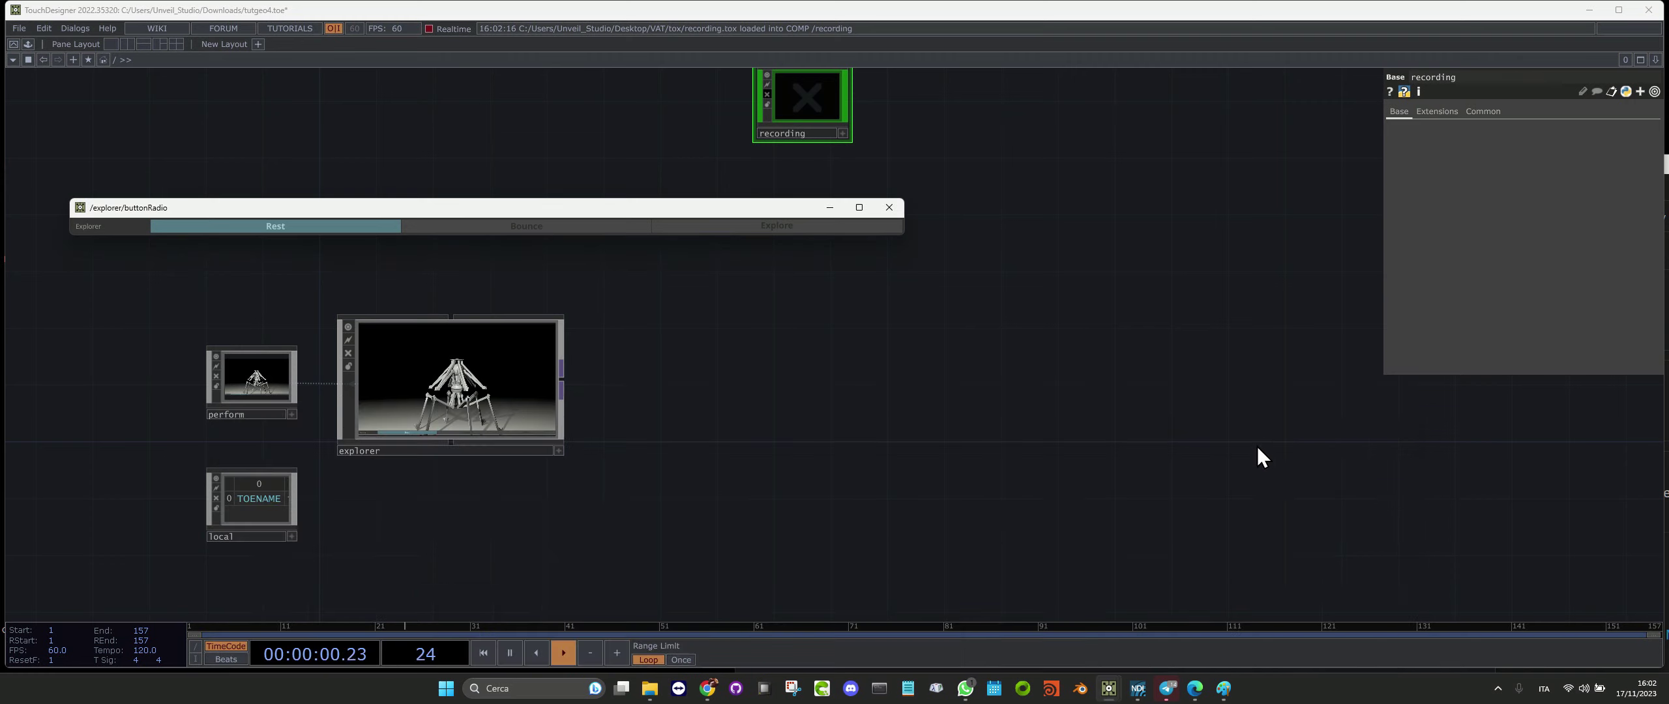
left_click_drag(819, 116, 815, 483)
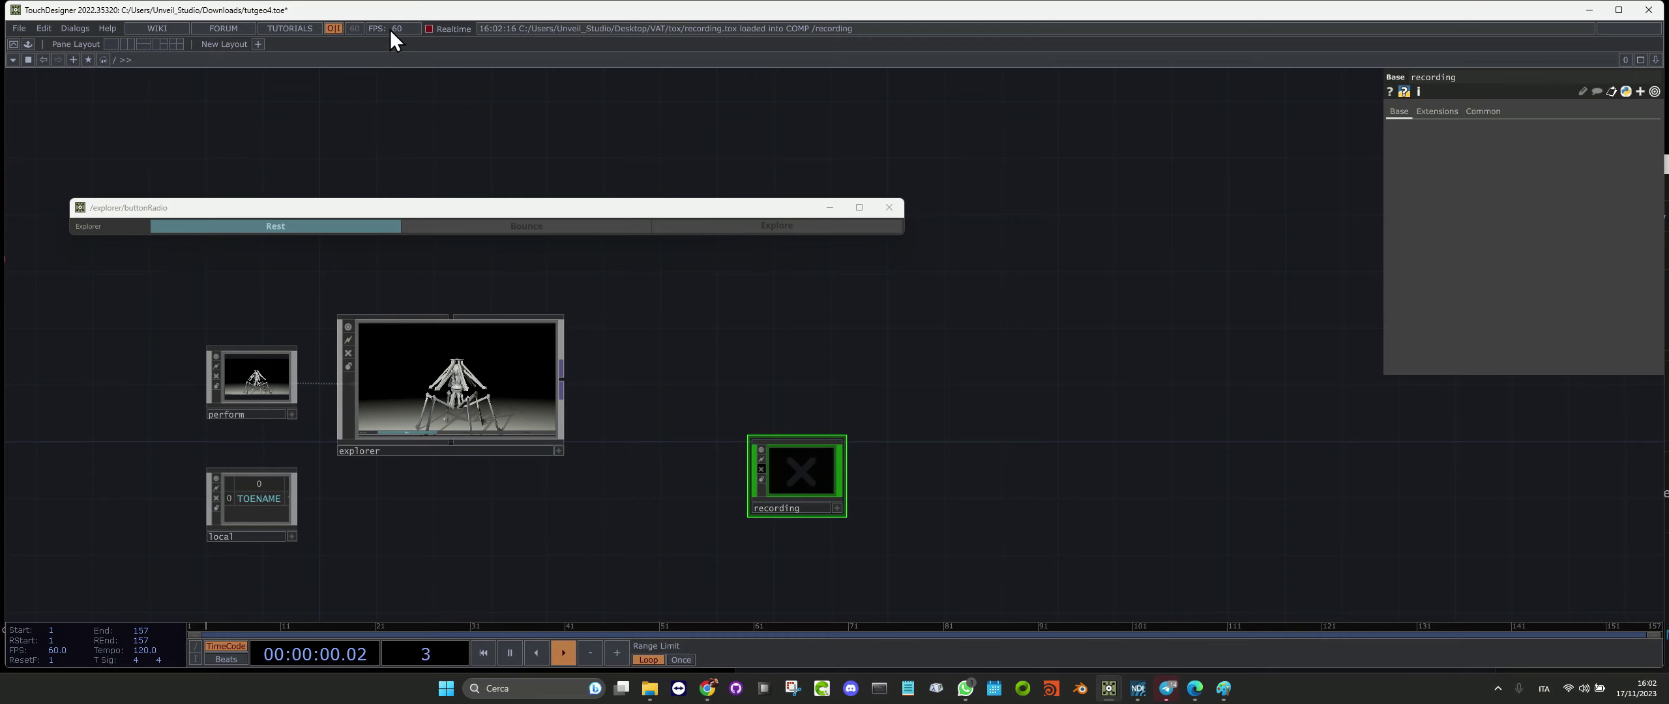
scroll(338, 352, "up", 2)
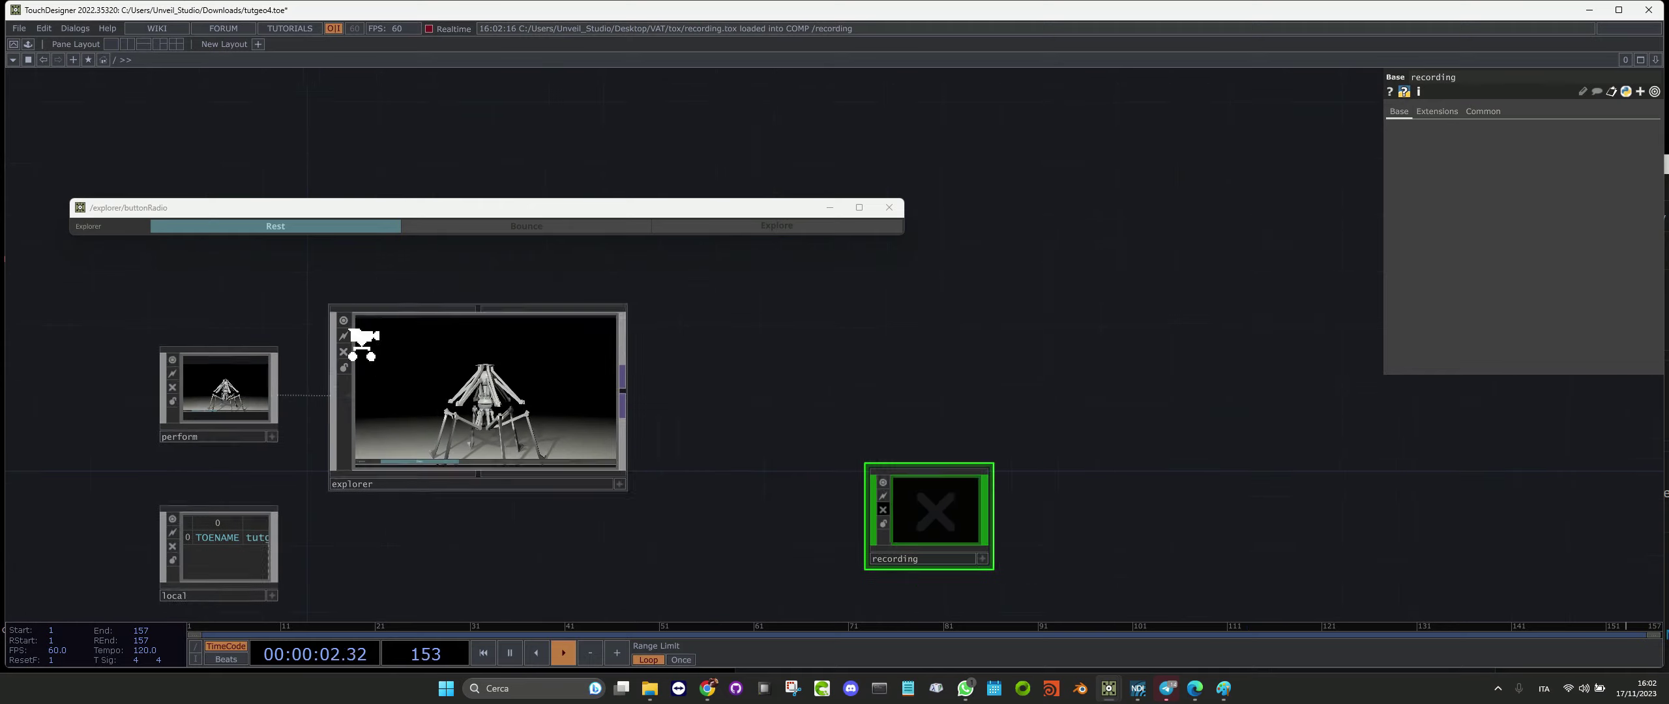
left_click_drag(923, 522, 904, 445)
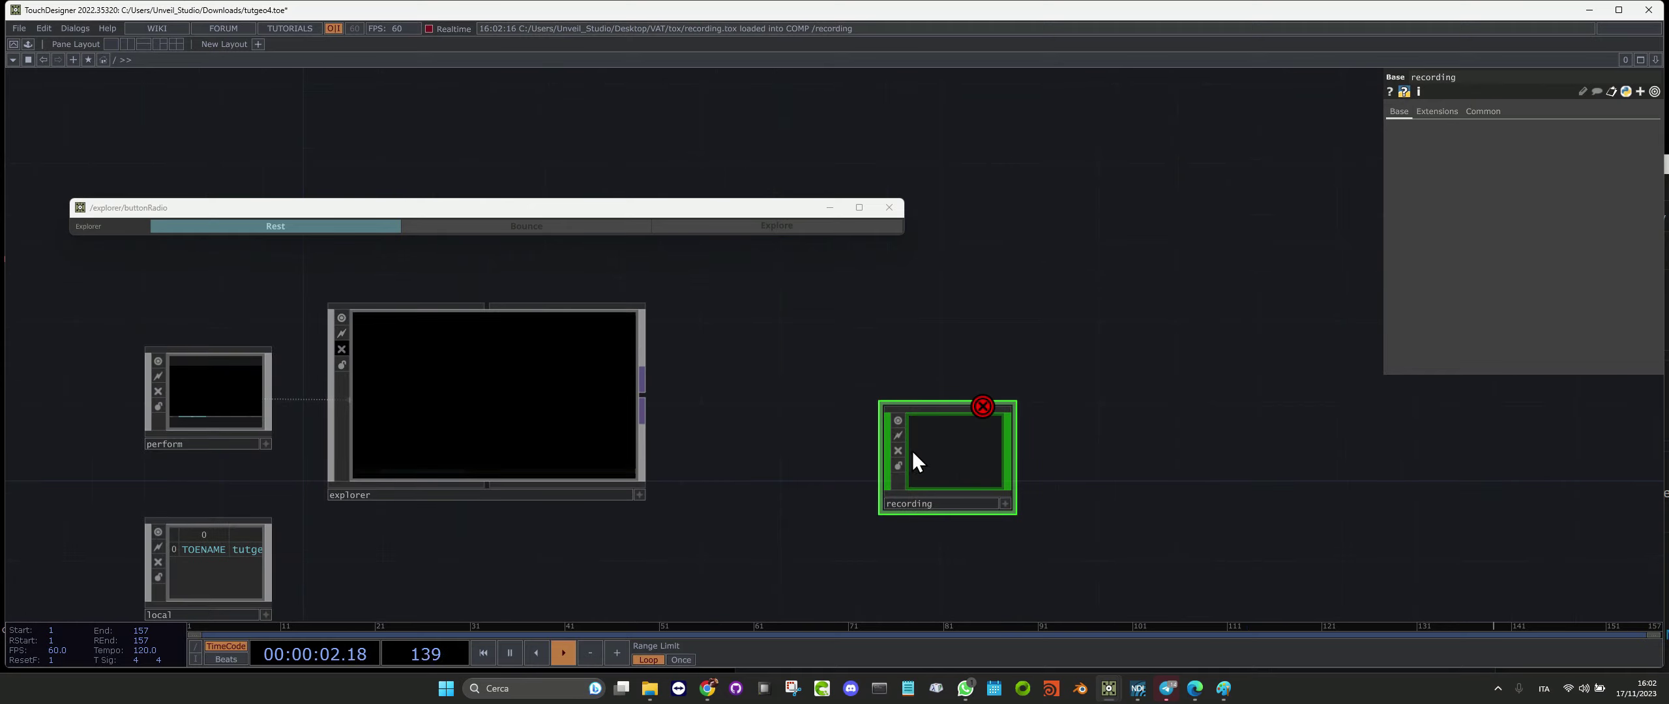
Enter the recording component and inspect its animation_playback container and robot_full FBX operator
key("i")
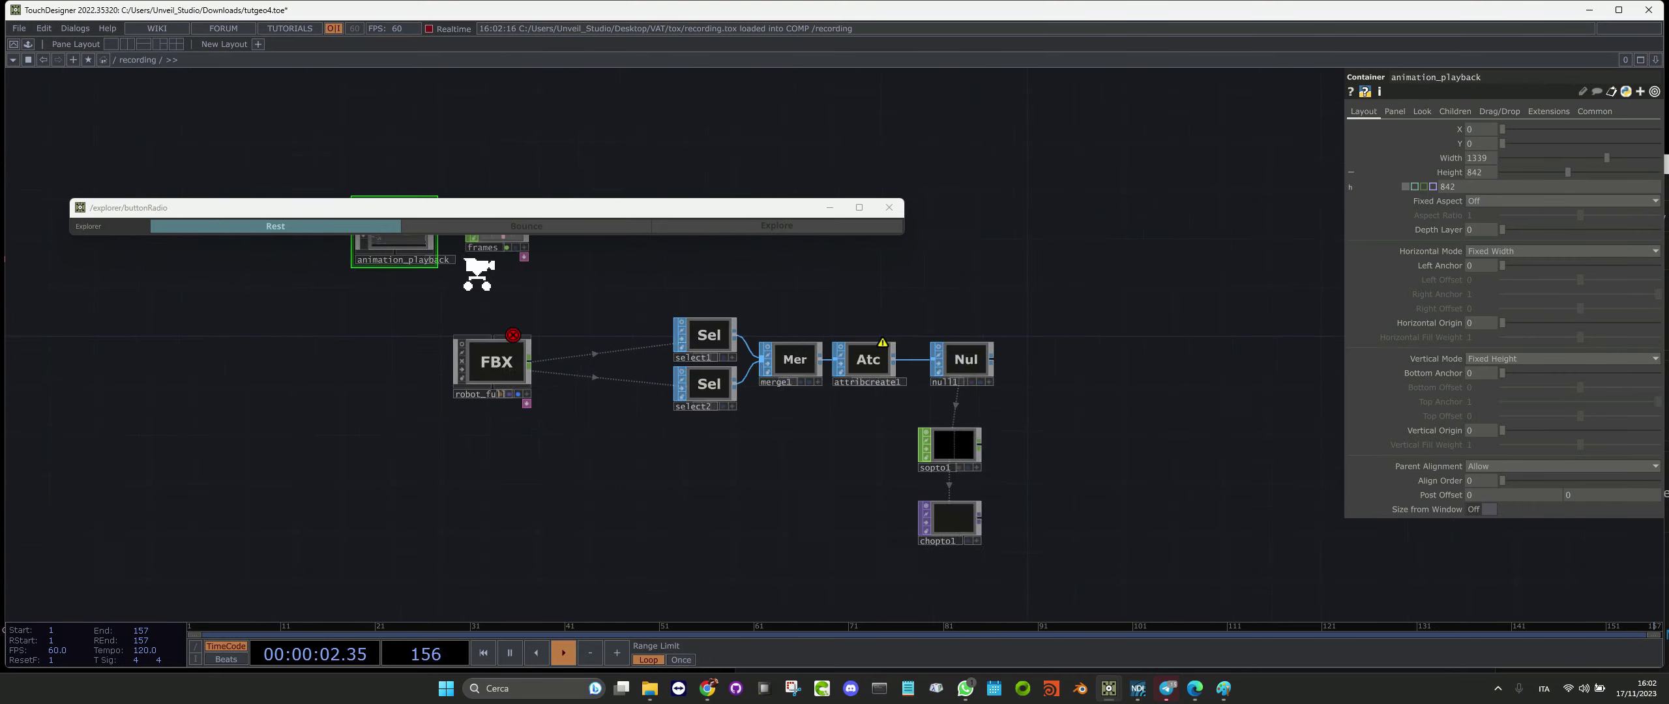
scroll(535, 362, "down", 1)
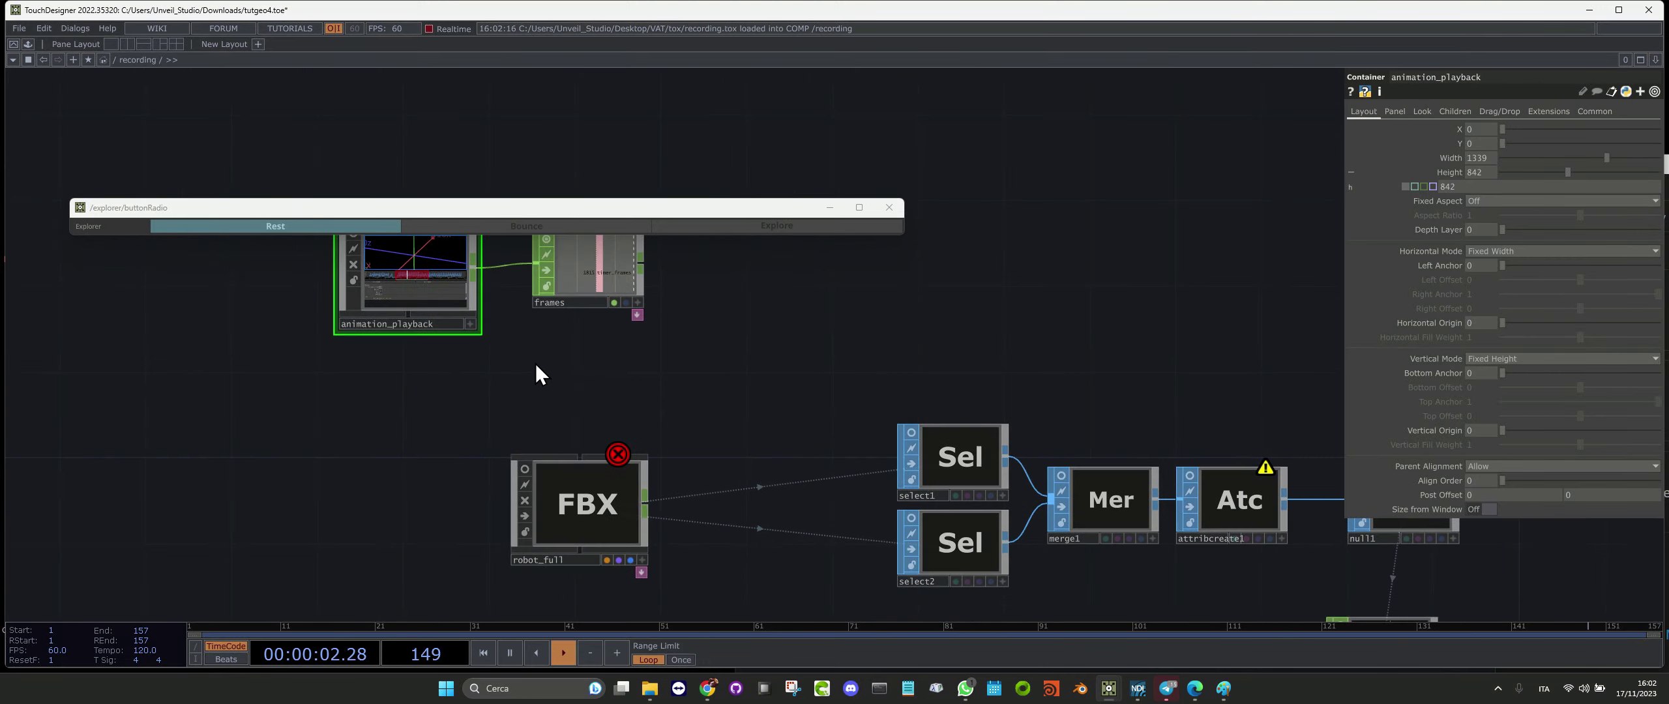
left_click(571, 504)
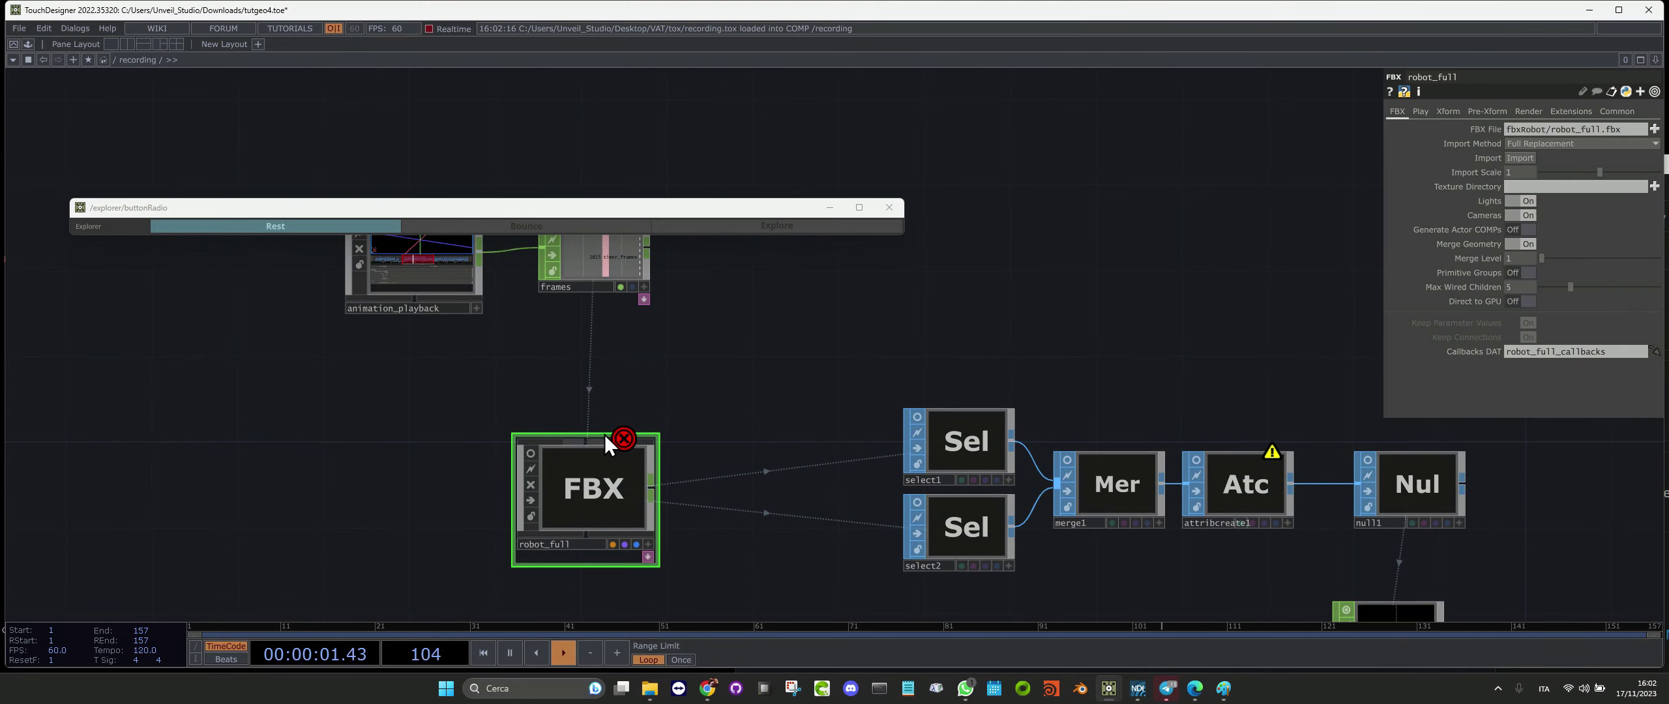
left_click(423, 310)
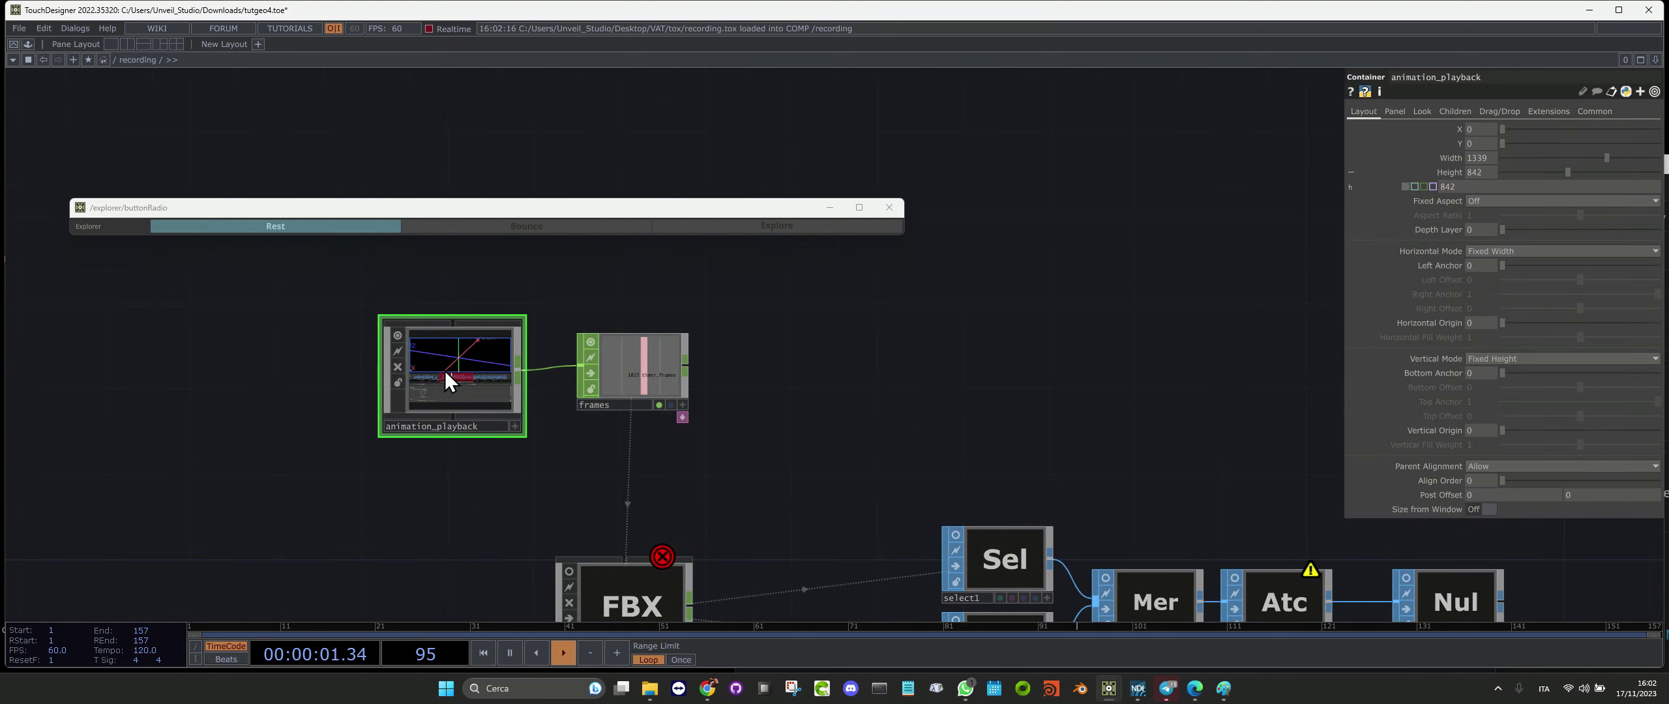
left_click_drag(678, 489, 596, 447)
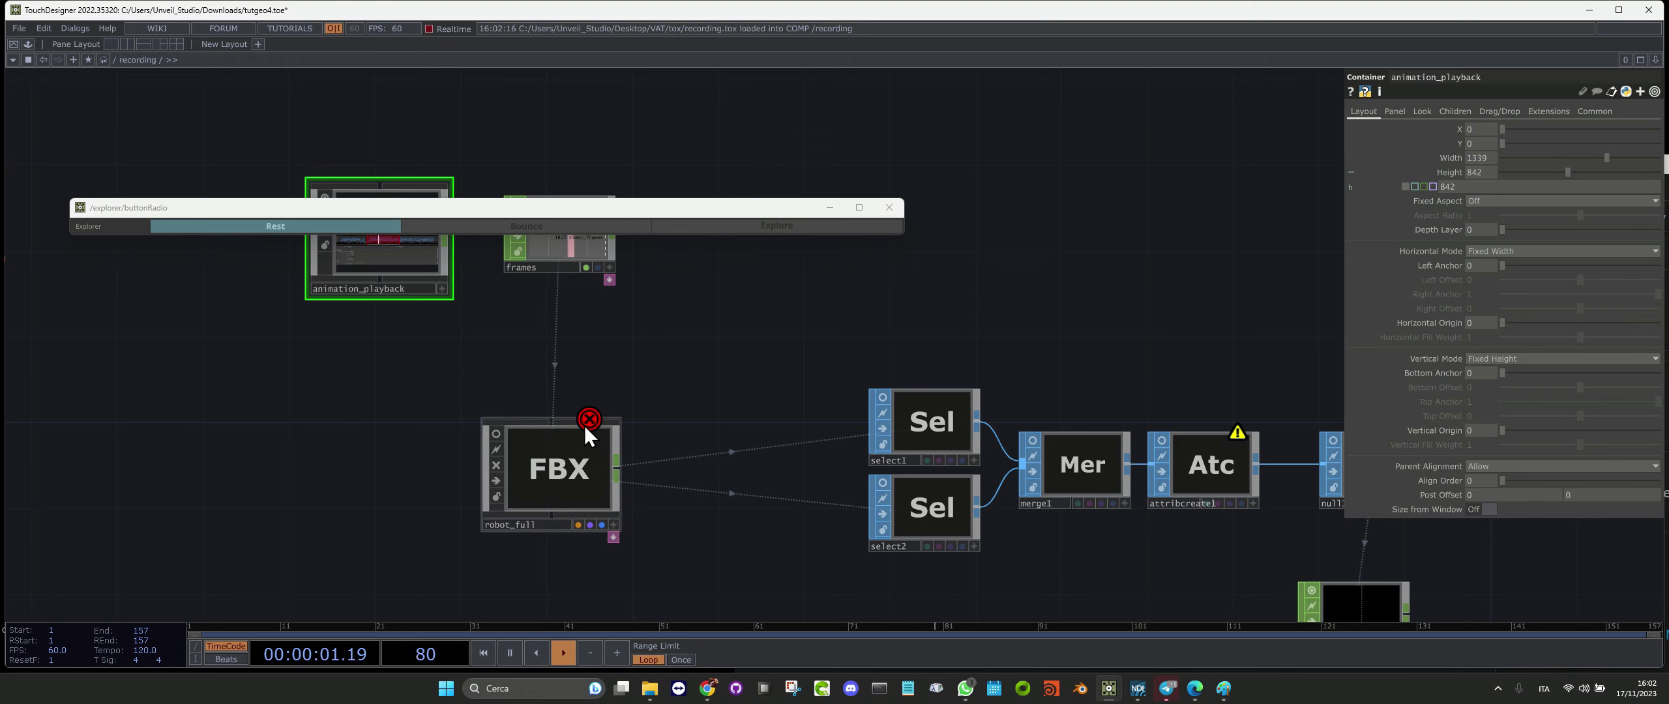
Re-import the robot_full FBX operator, activate its viewer and point its FBX file to robot_full in the VAT/fbxRobot folder
left_click(563, 468)
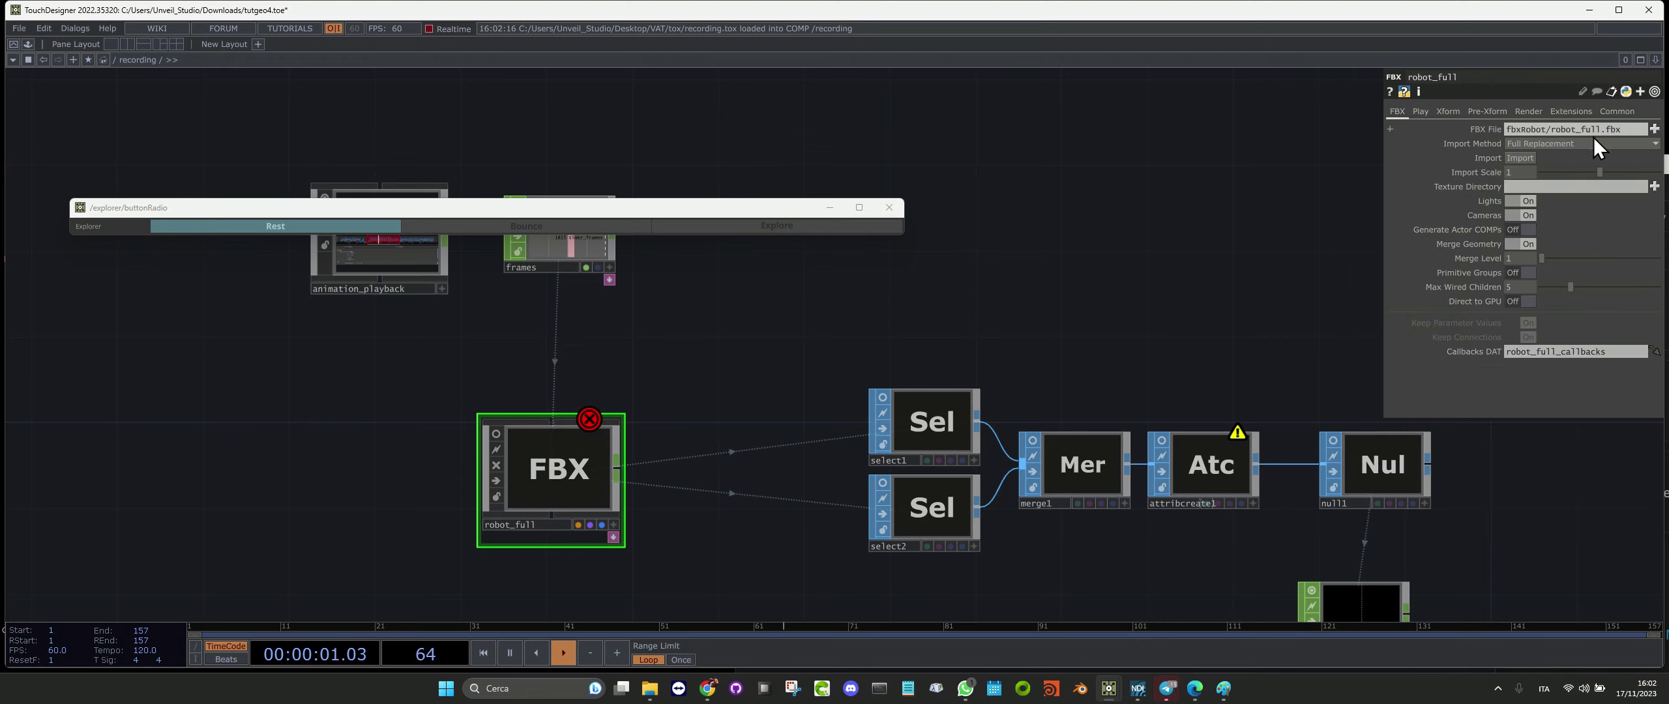
left_click(1519, 159)
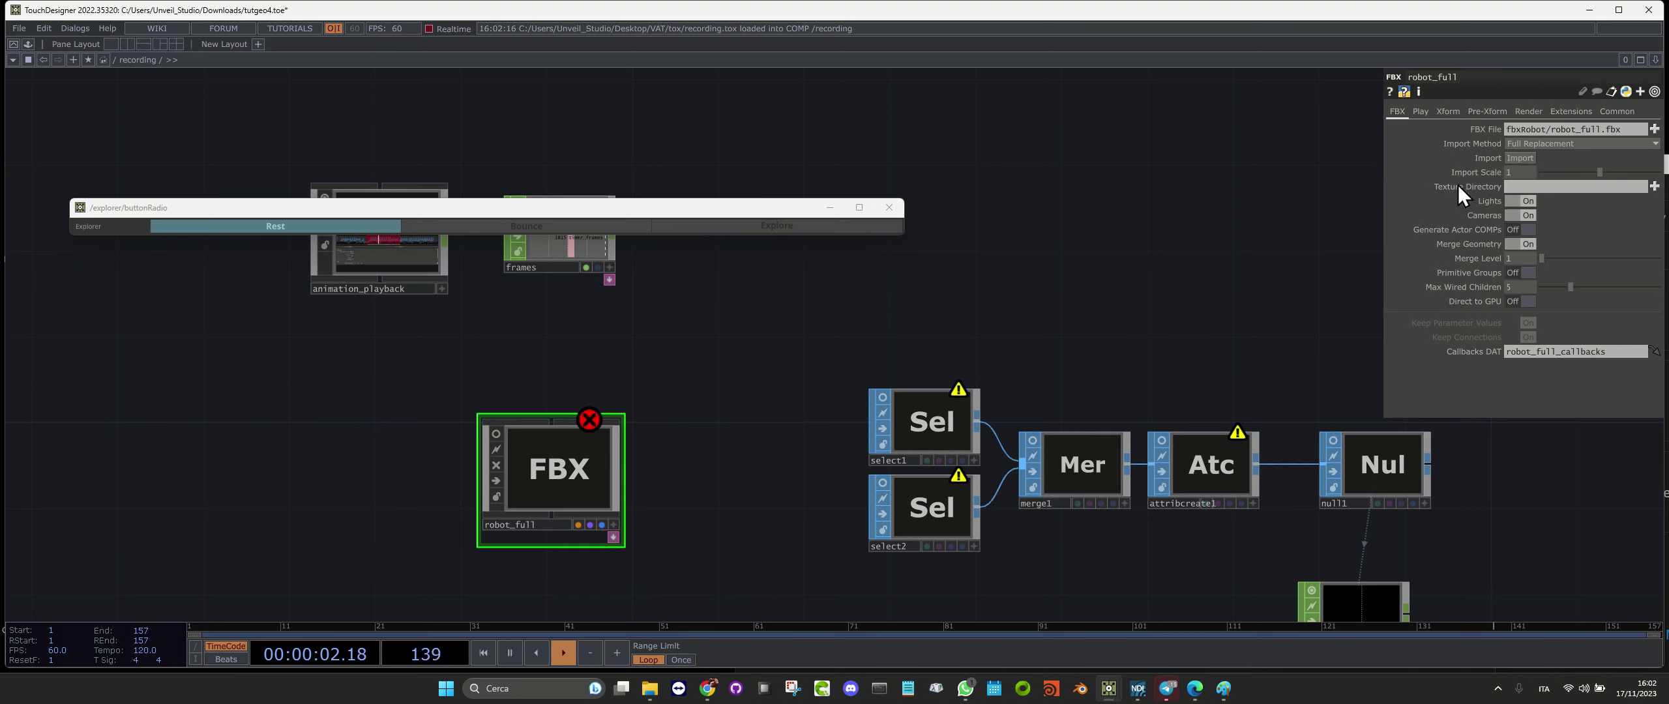
left_click(495, 432)
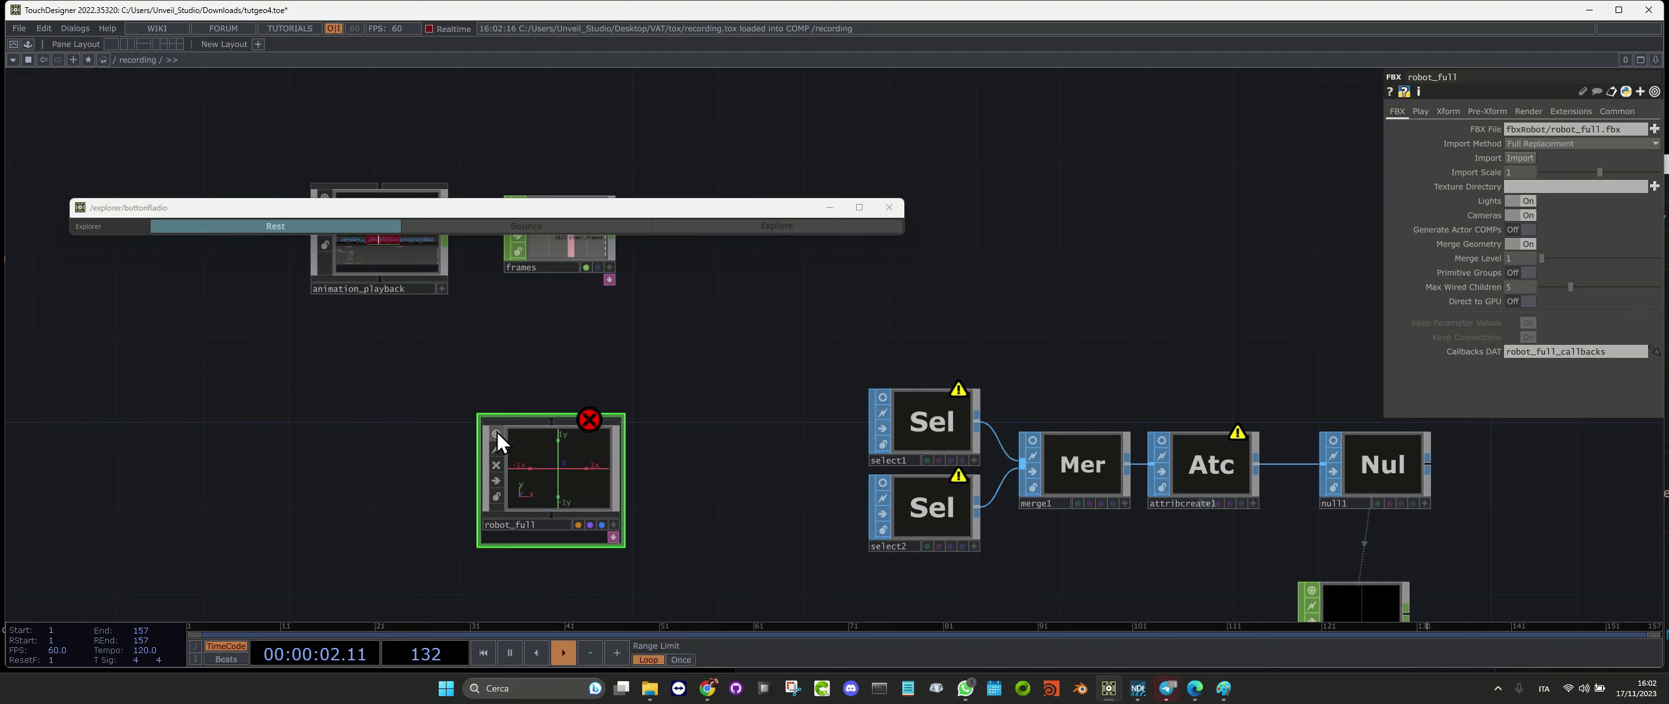
left_click(1654, 129)
left_click(260, 124)
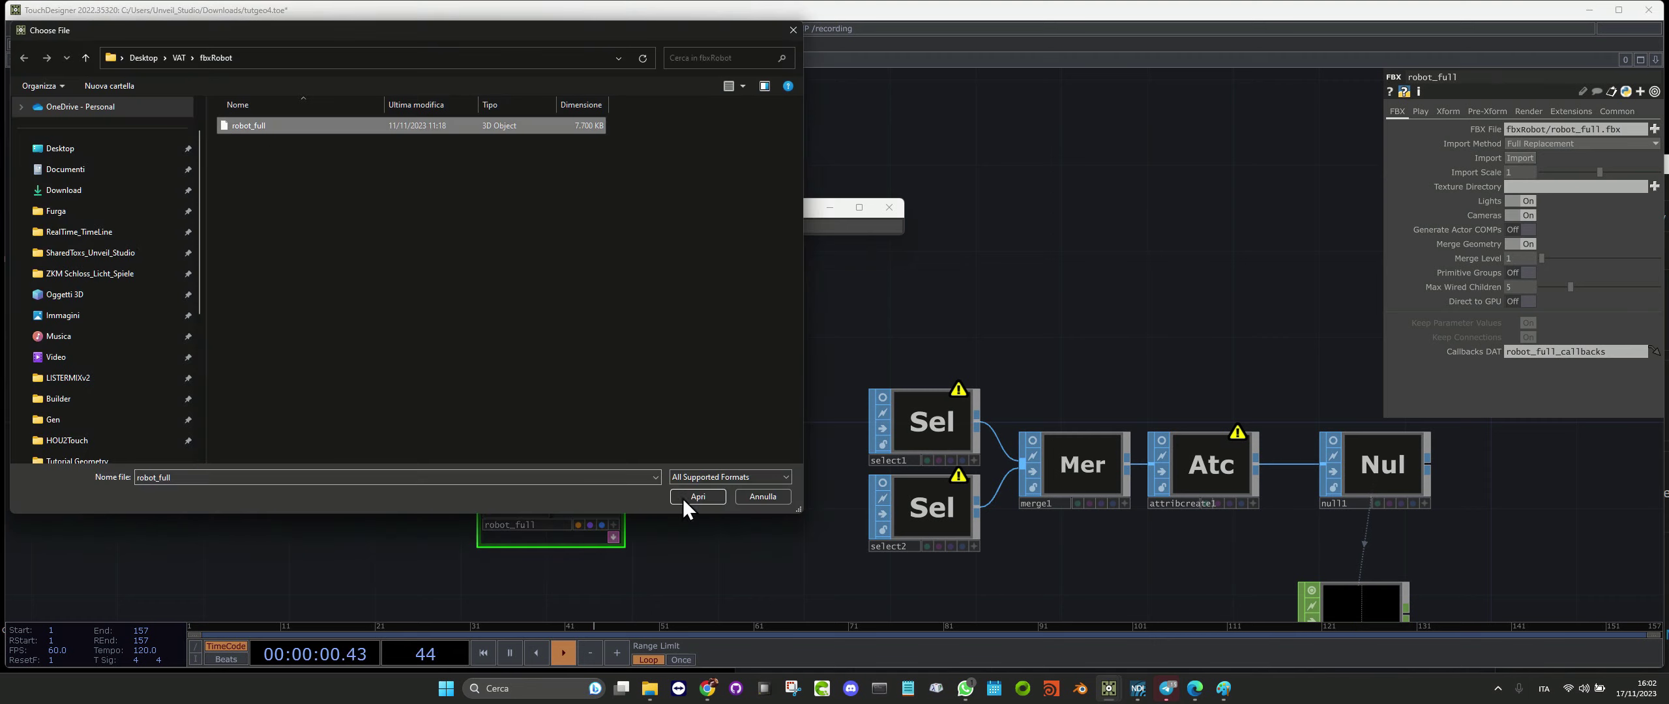
left_click(699, 497)
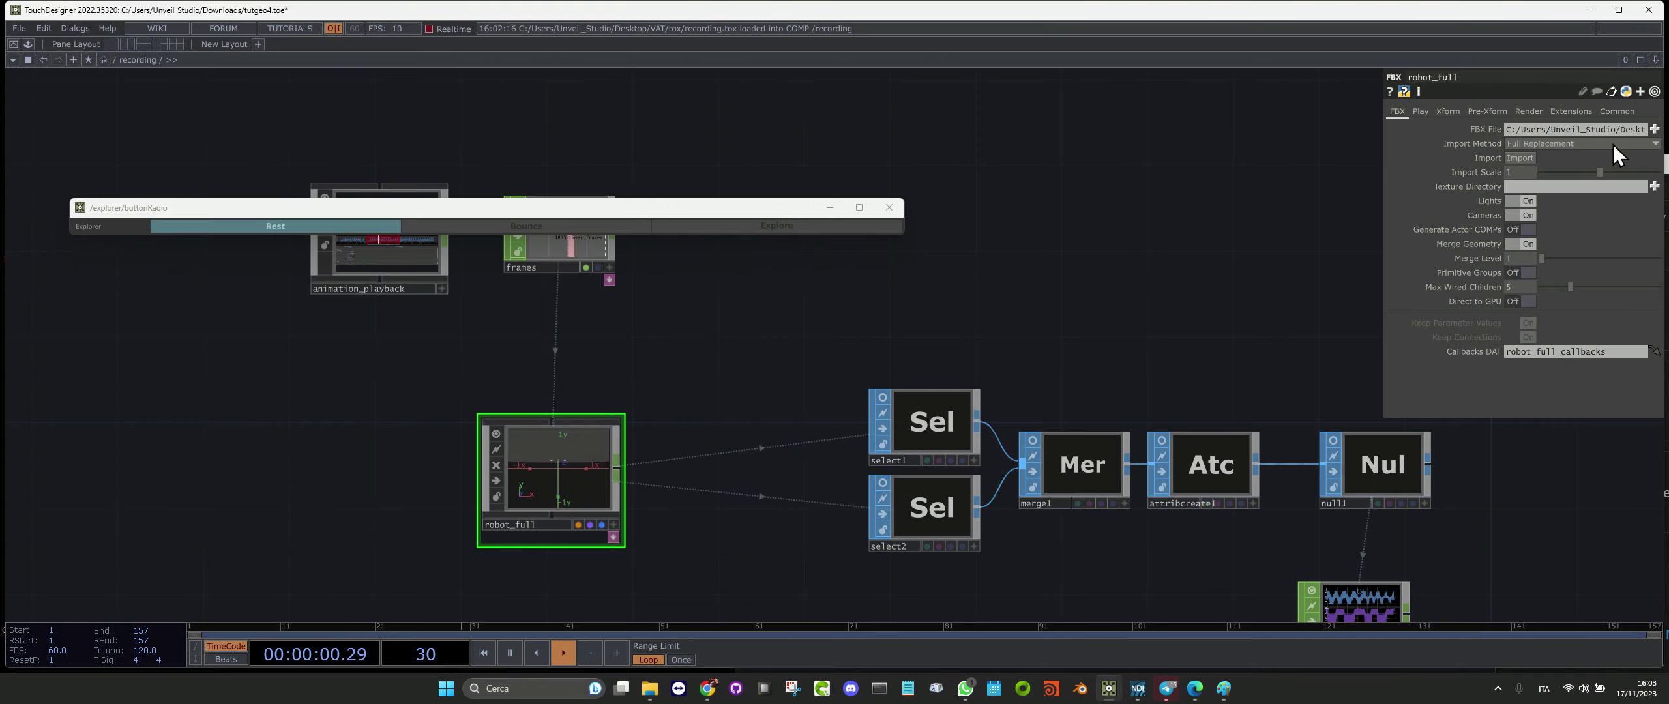
scroll(606, 496, "up", 2)
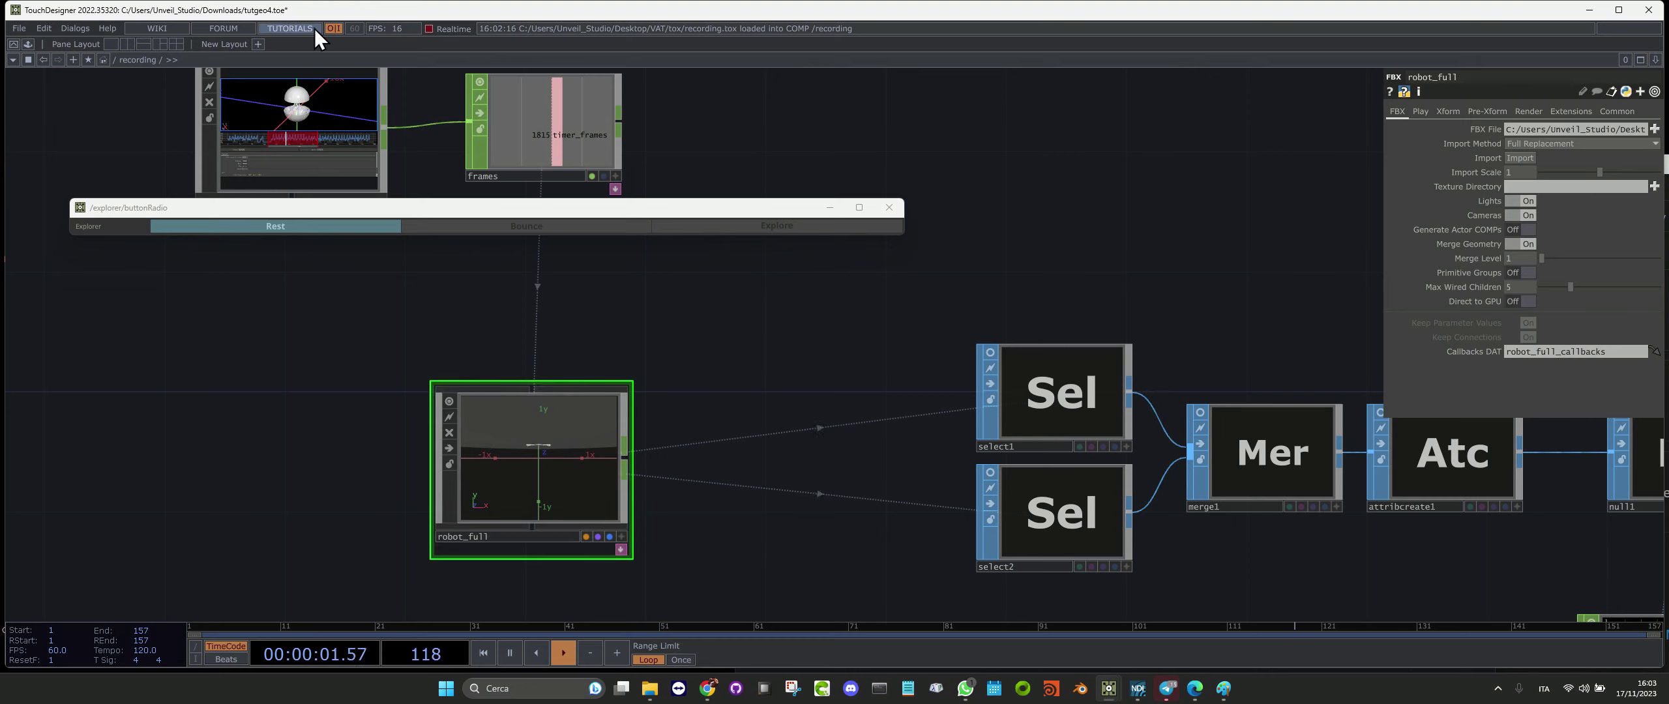
Show the Unwrapped Geo_pt4 Google Drive folder with the project files in the browser, and return to TouchDesigner
left_click(707, 689)
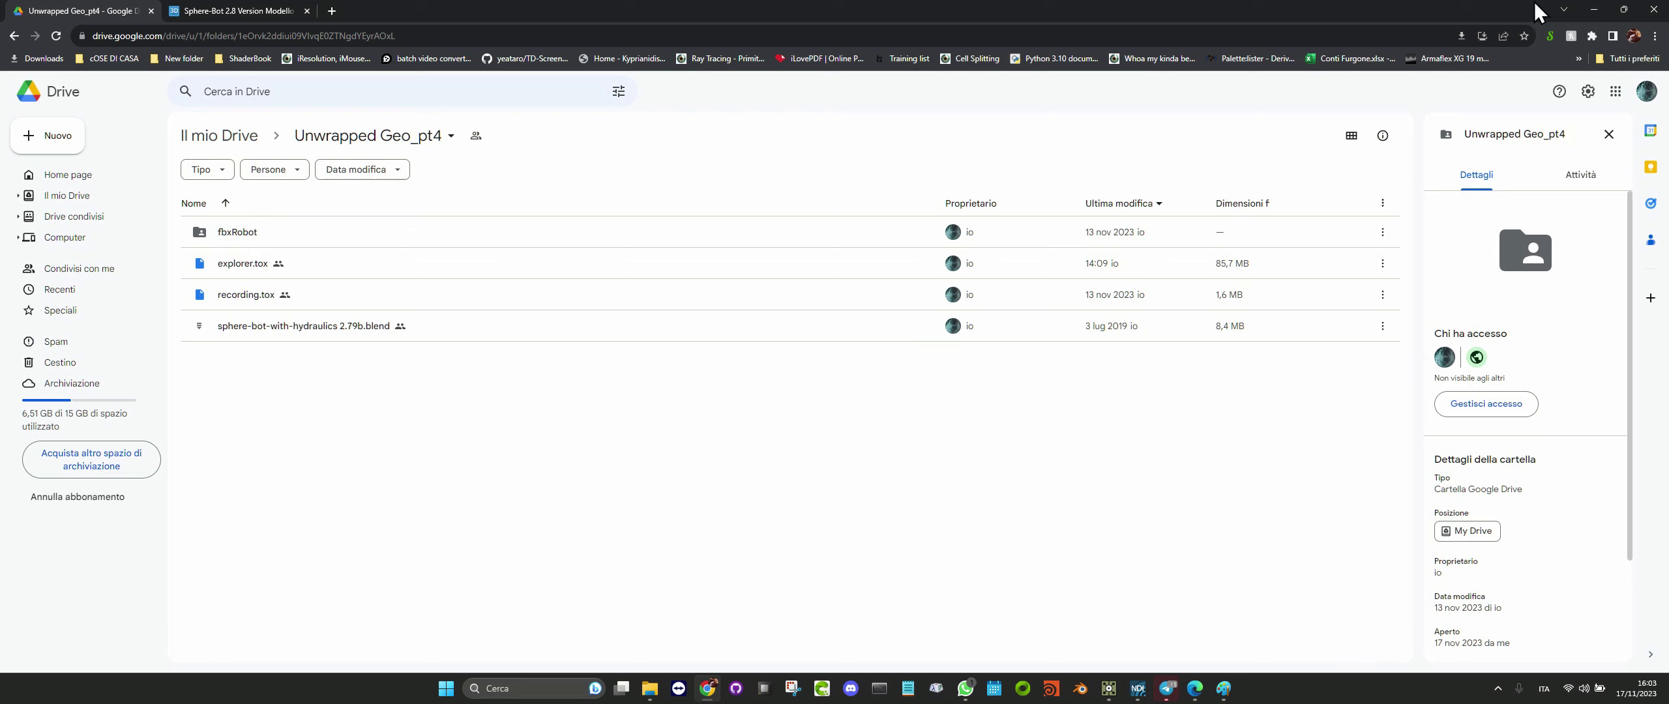
left_click(1598, 7)
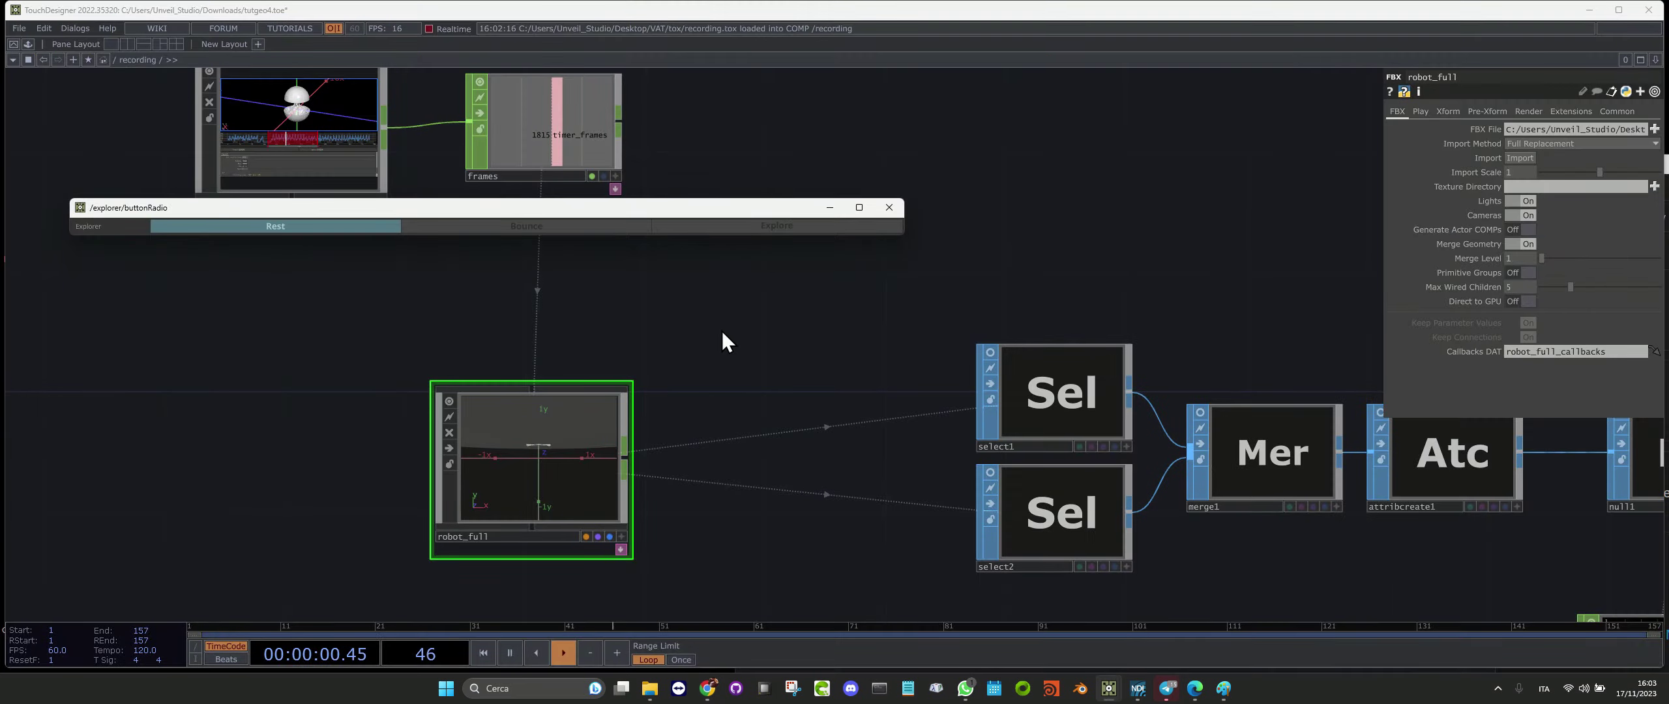
Turn off the robot_full operator's viewer, select select1, and preview the null1 geometry in a separate window before closing it
left_click(452, 399)
left_click(1085, 405)
left_click_drag(1226, 380, 818, 413)
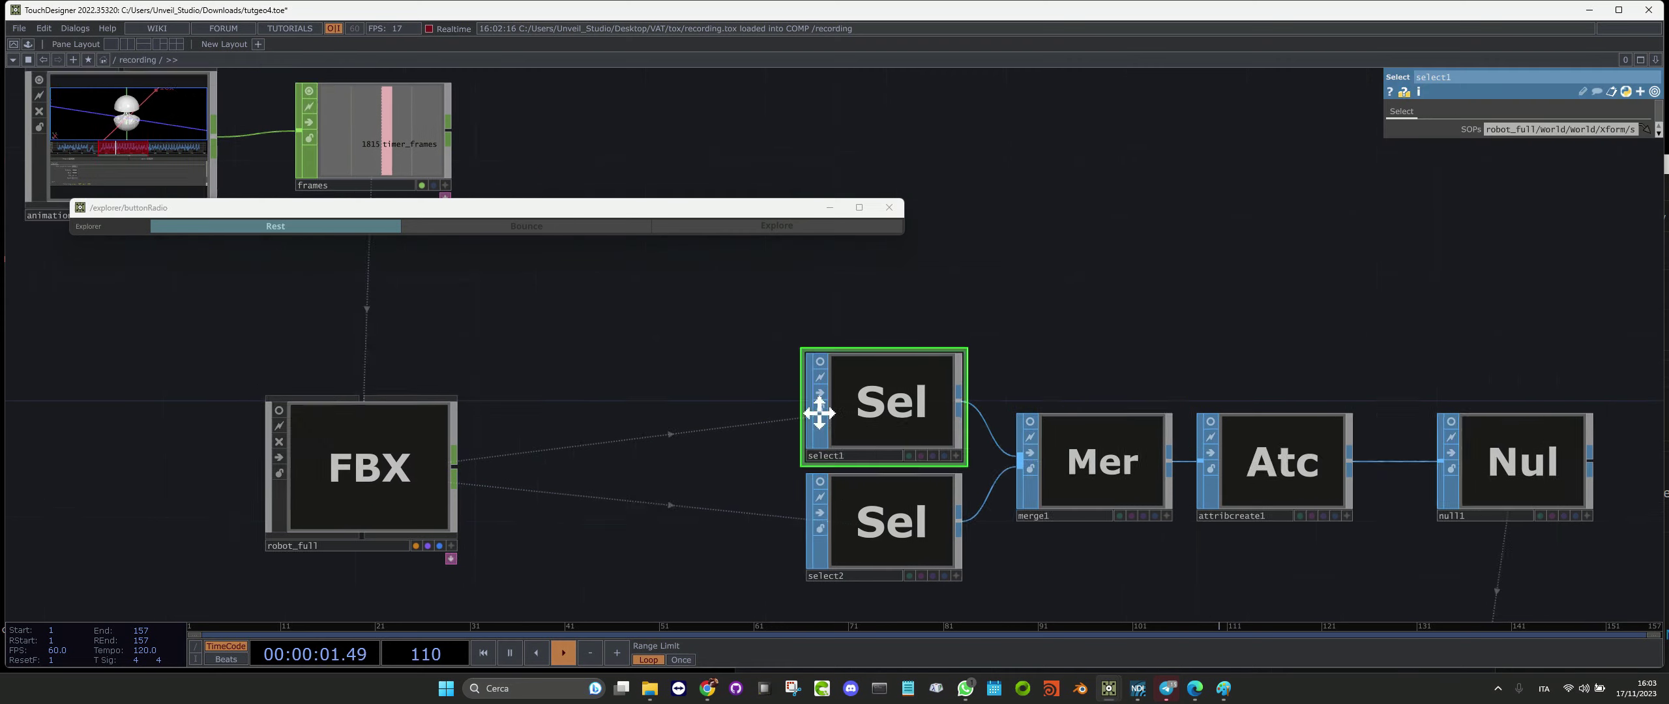
right_click(1265, 458)
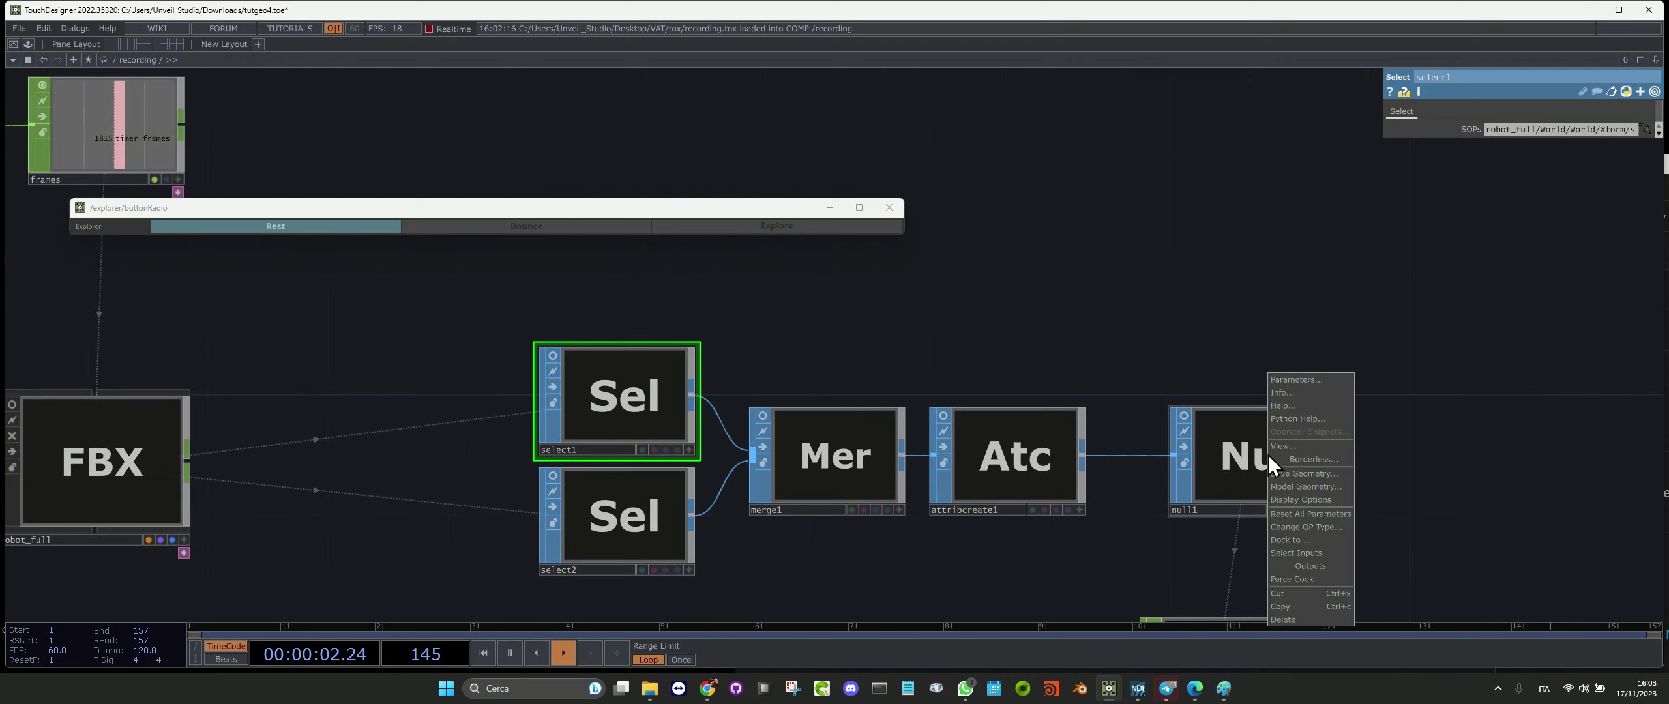
left_click(1275, 448)
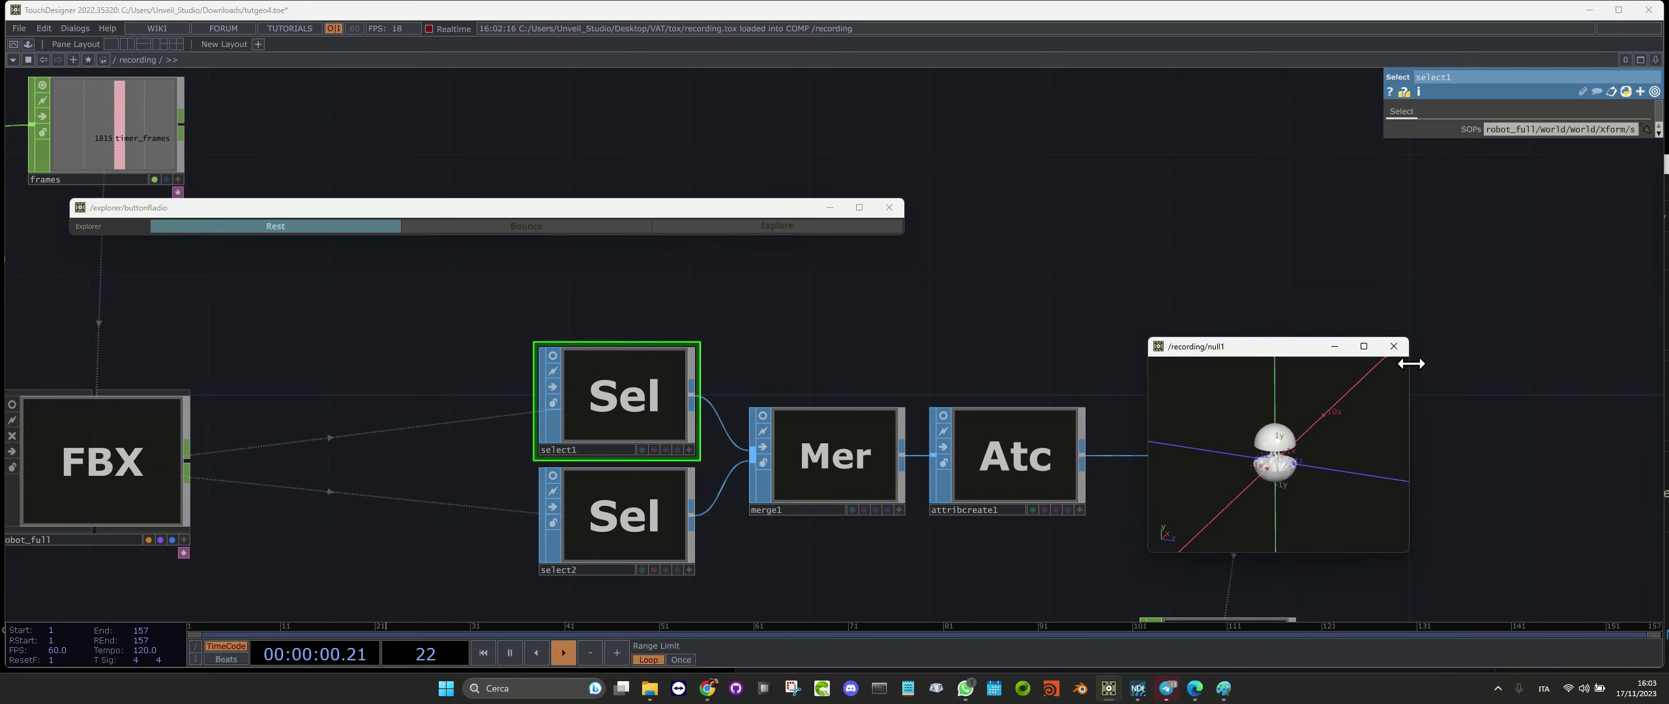
left_click(1393, 346)
View the animation_playback container in its own window and scrub its playhead to preview the robot's motion
scroll(1294, 339, "down", 5)
scroll(978, 261, "up", 3)
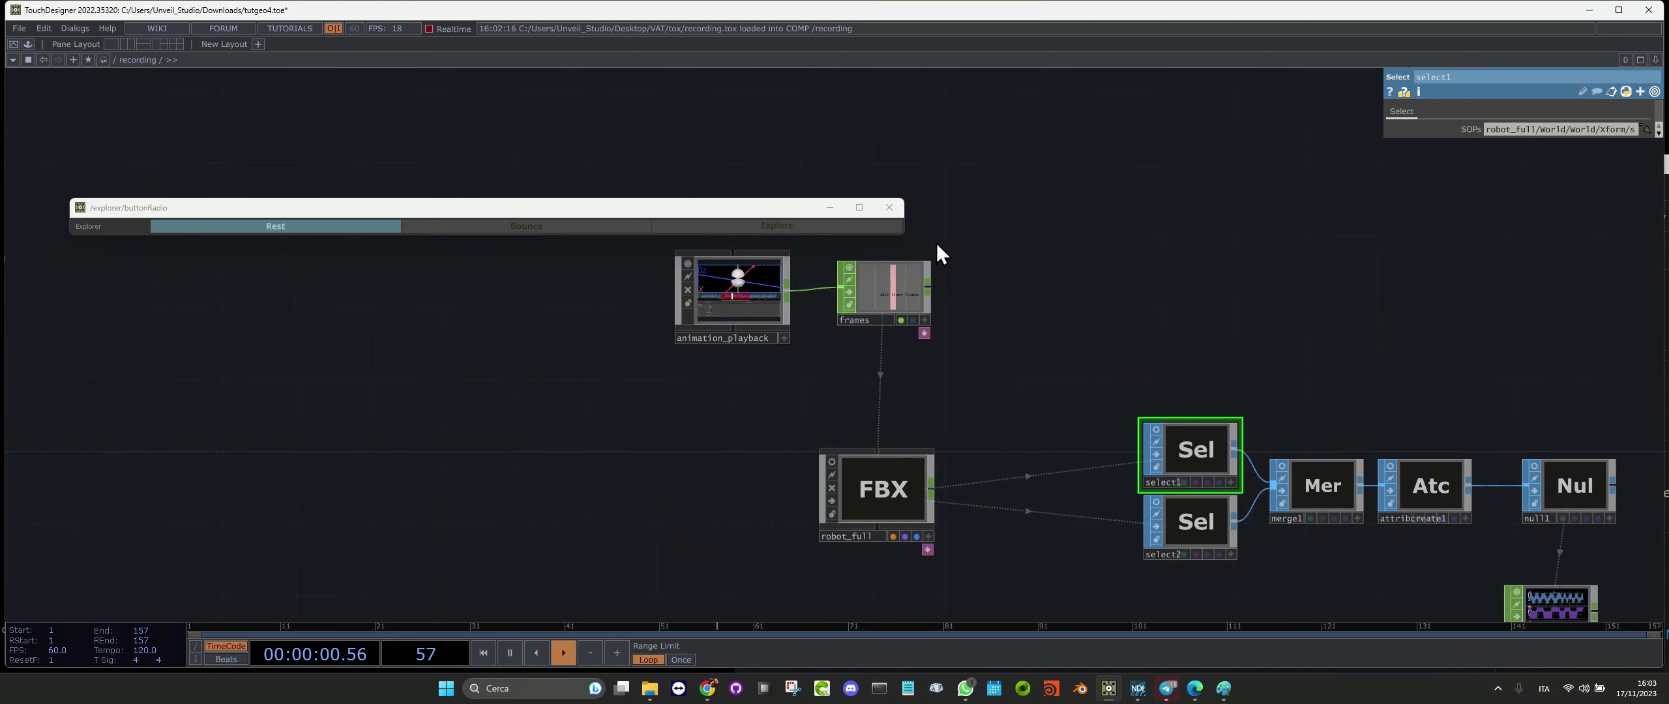
right_click(753, 299)
left_click(777, 260)
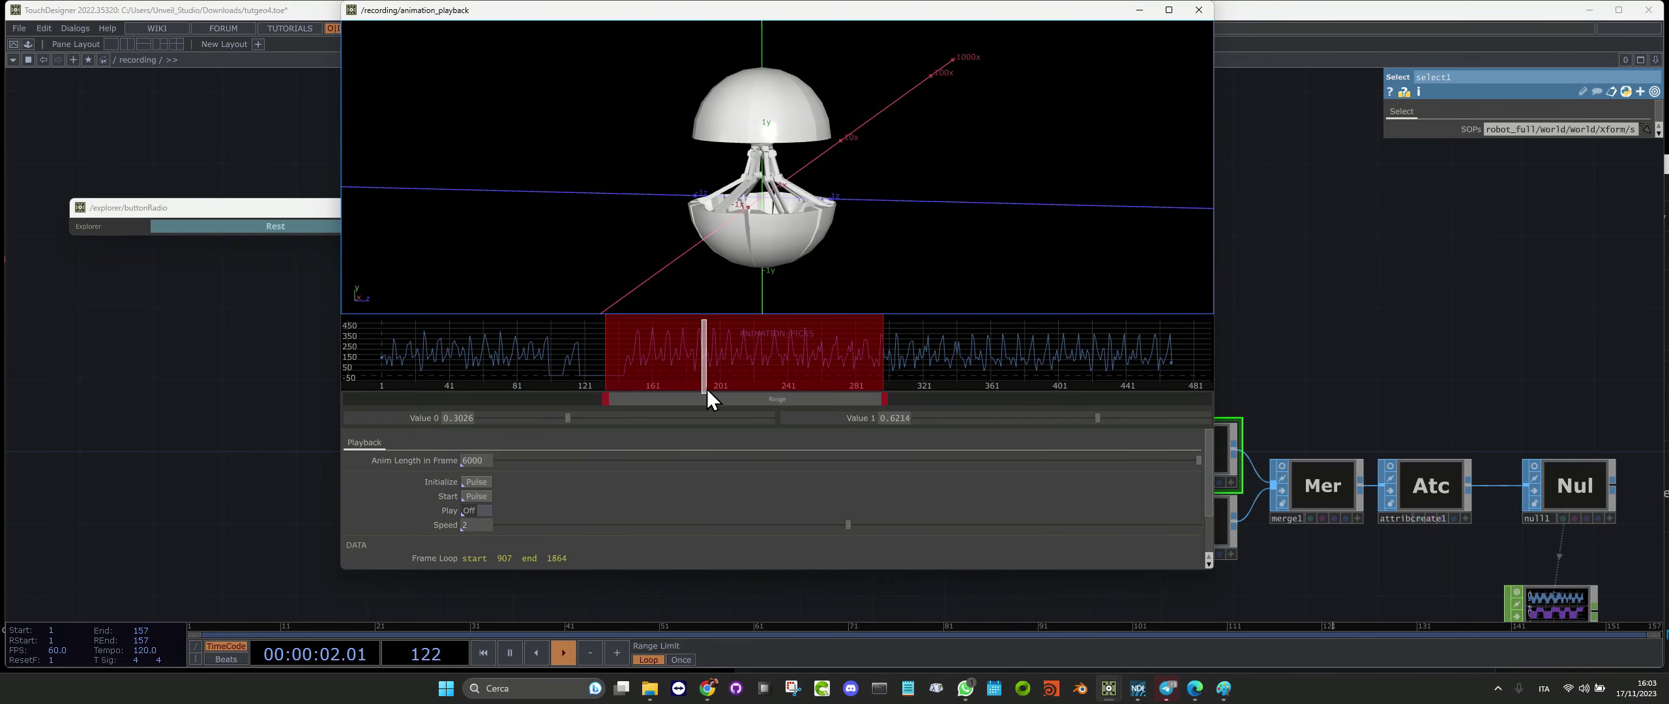
mouse_move(707, 360)
left_mouse_down()
mouse_move(845, 365)
mouse_move(633, 350)
mouse_move(793, 359)
mouse_move(672, 347)
mouse_move(693, 356)
left_mouse_up()
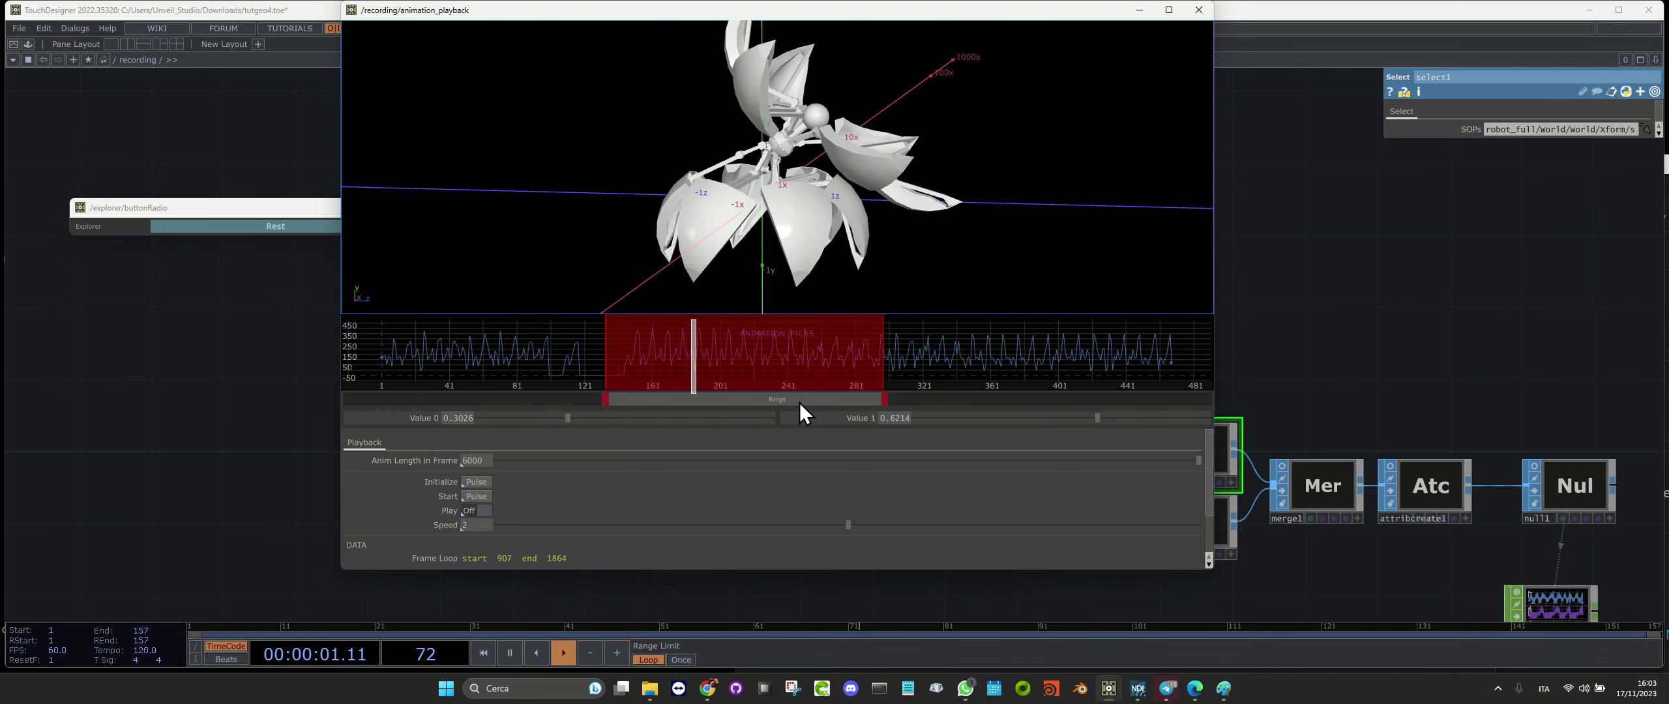
Narrow the animation loop range to frames 1065 to 1489, initialize the playback and turn on Play
left_click_drag(887, 403, 714, 391)
left_click(466, 485)
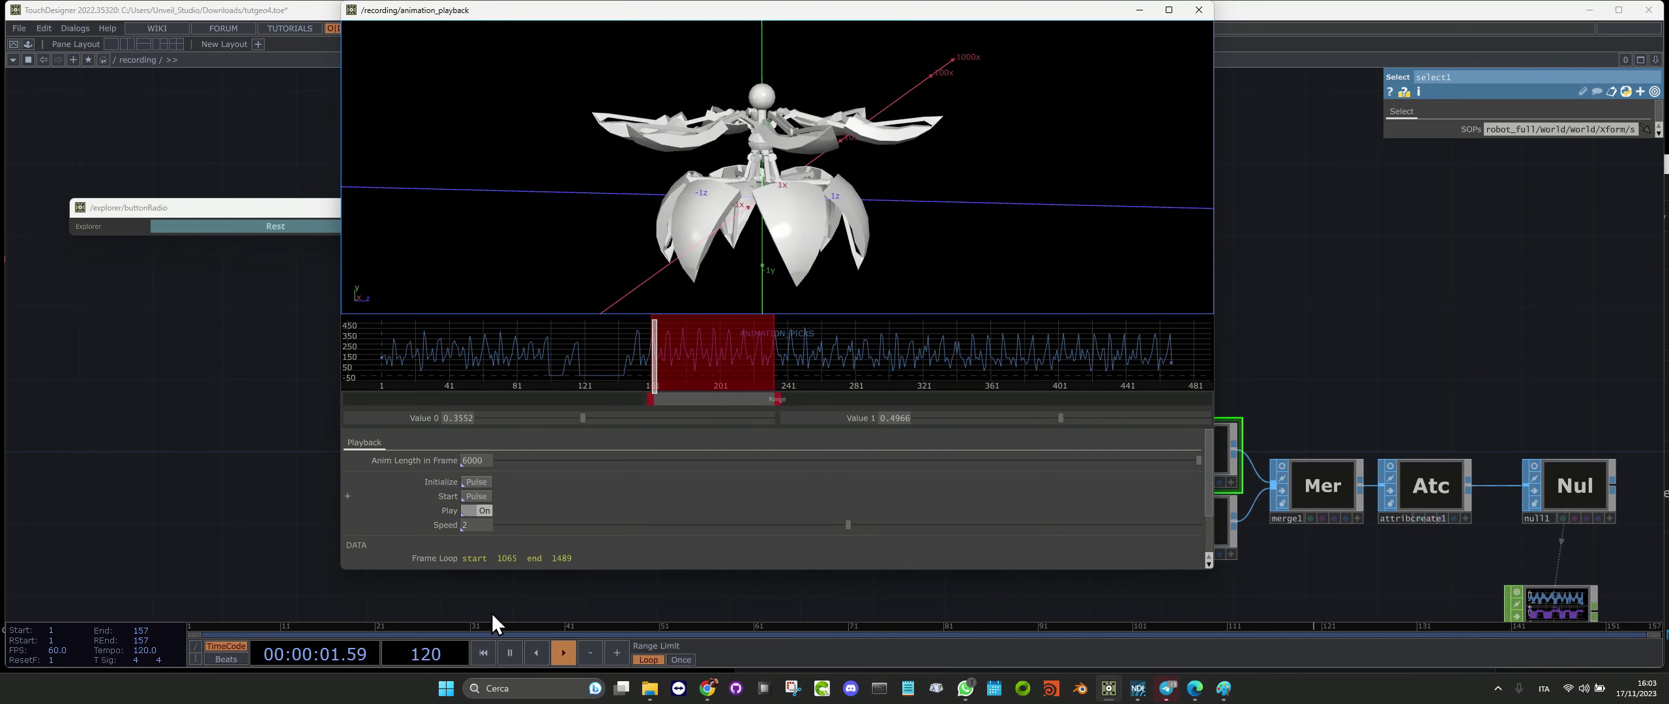
left_click(479, 510)
scroll(495, 532, "down", 2)
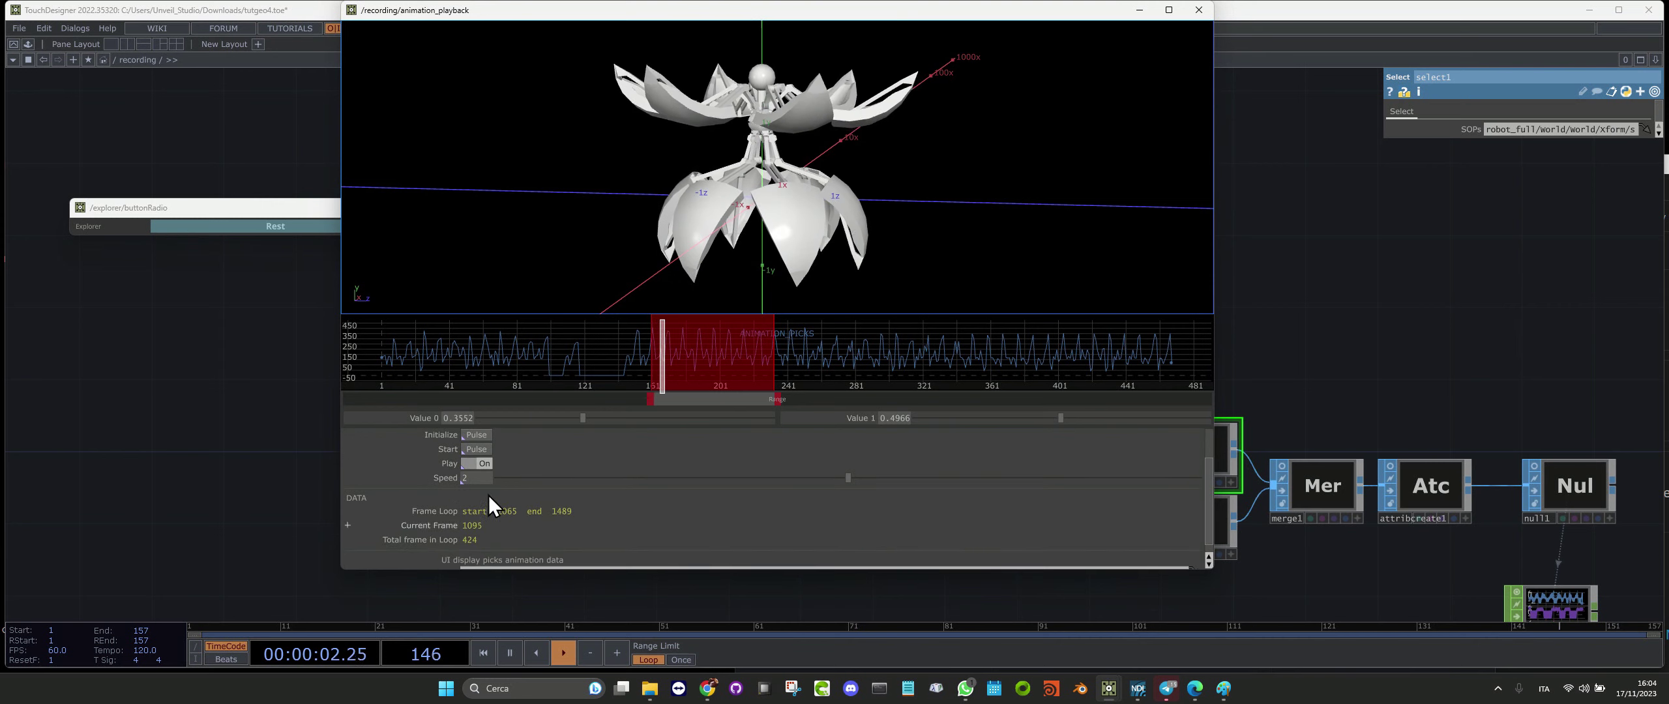
Reset the playback with Initialize, replay the loop, initialize it again and minimize the playback window
left_click(473, 434)
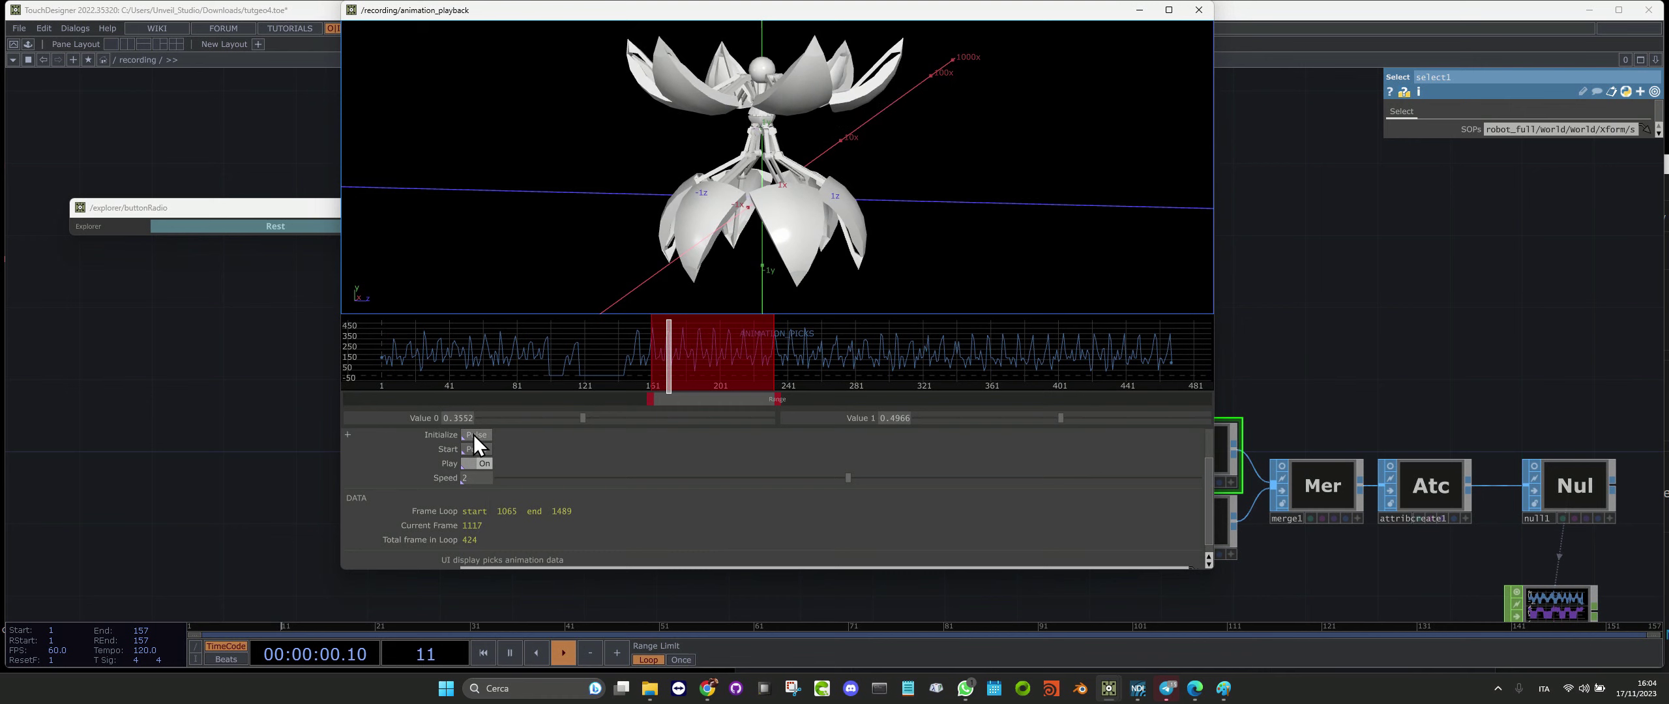
left_click(473, 435)
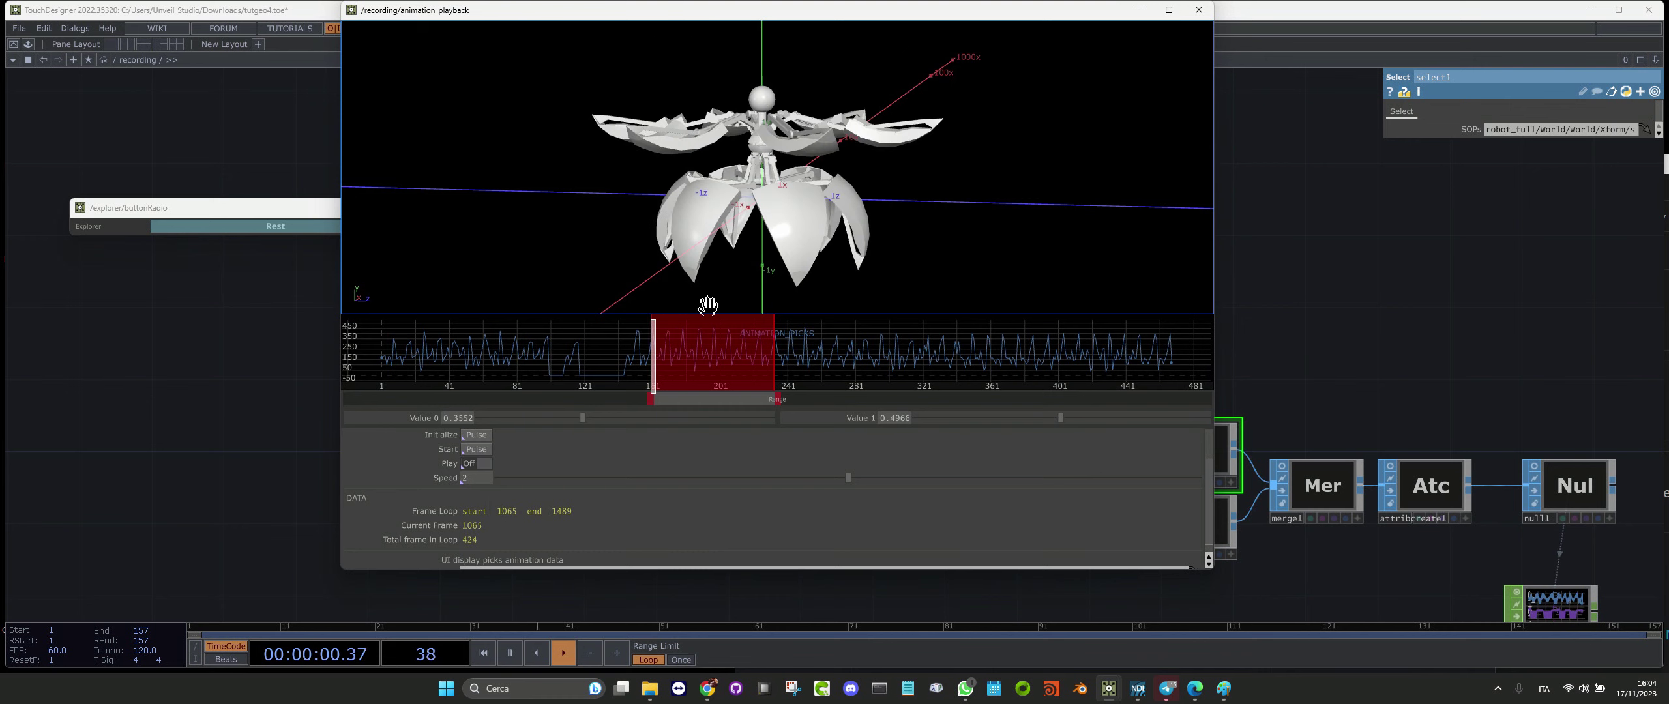
mouse_move(668, 355)
left_mouse_down()
mouse_move(776, 365)
mouse_move(655, 348)
left_mouse_up()
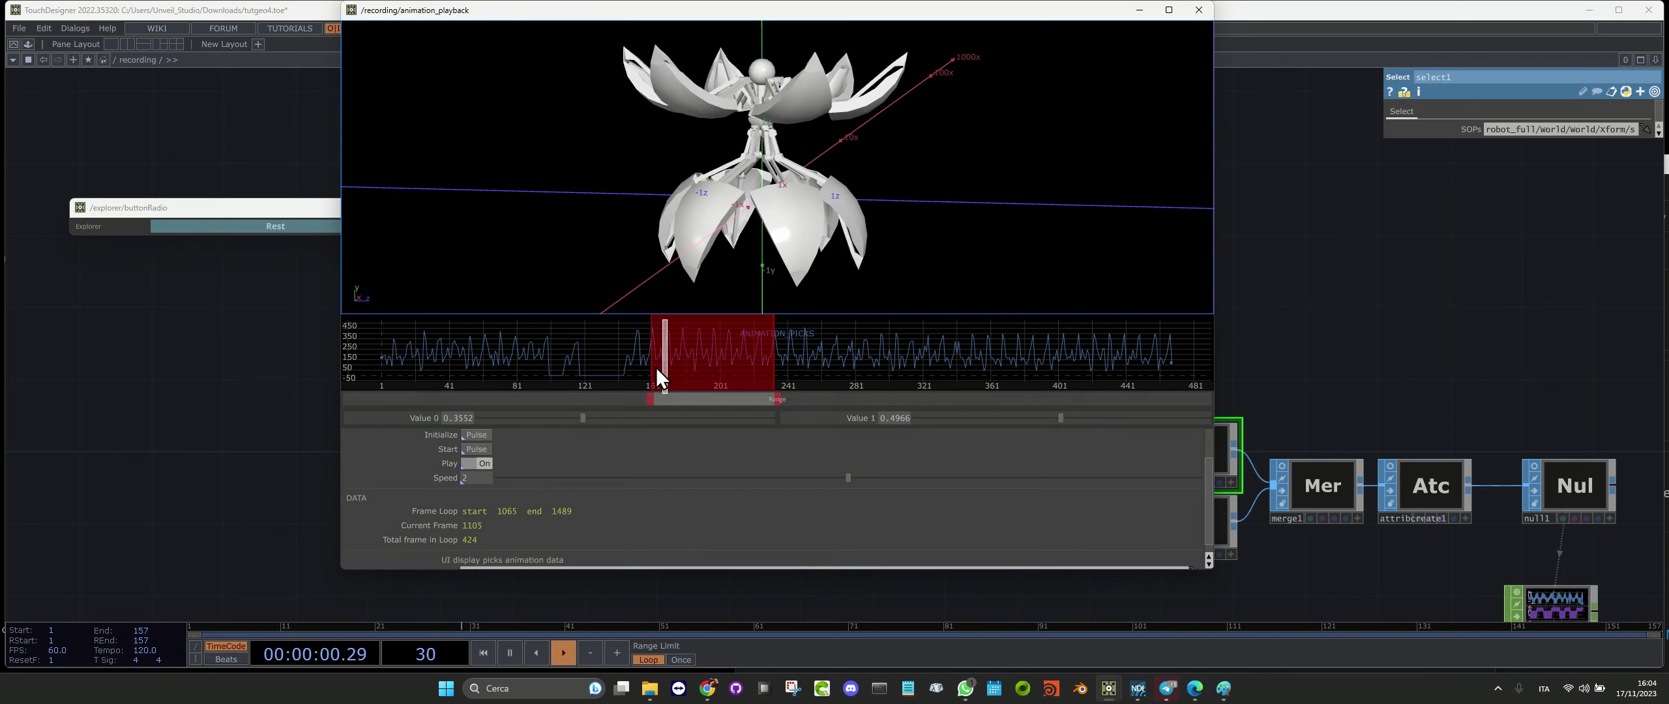
left_click(485, 435)
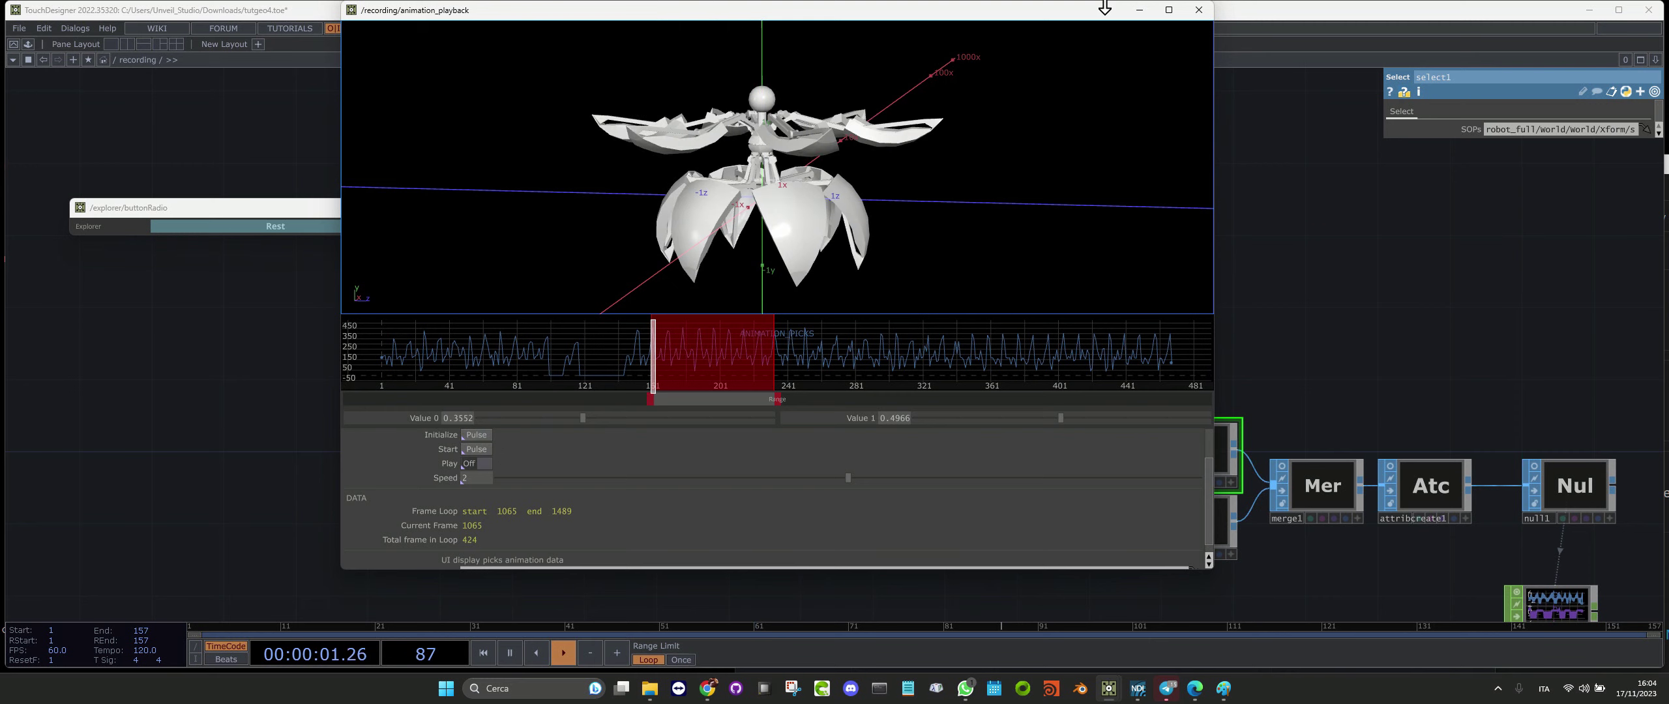
left_click(1139, 10)
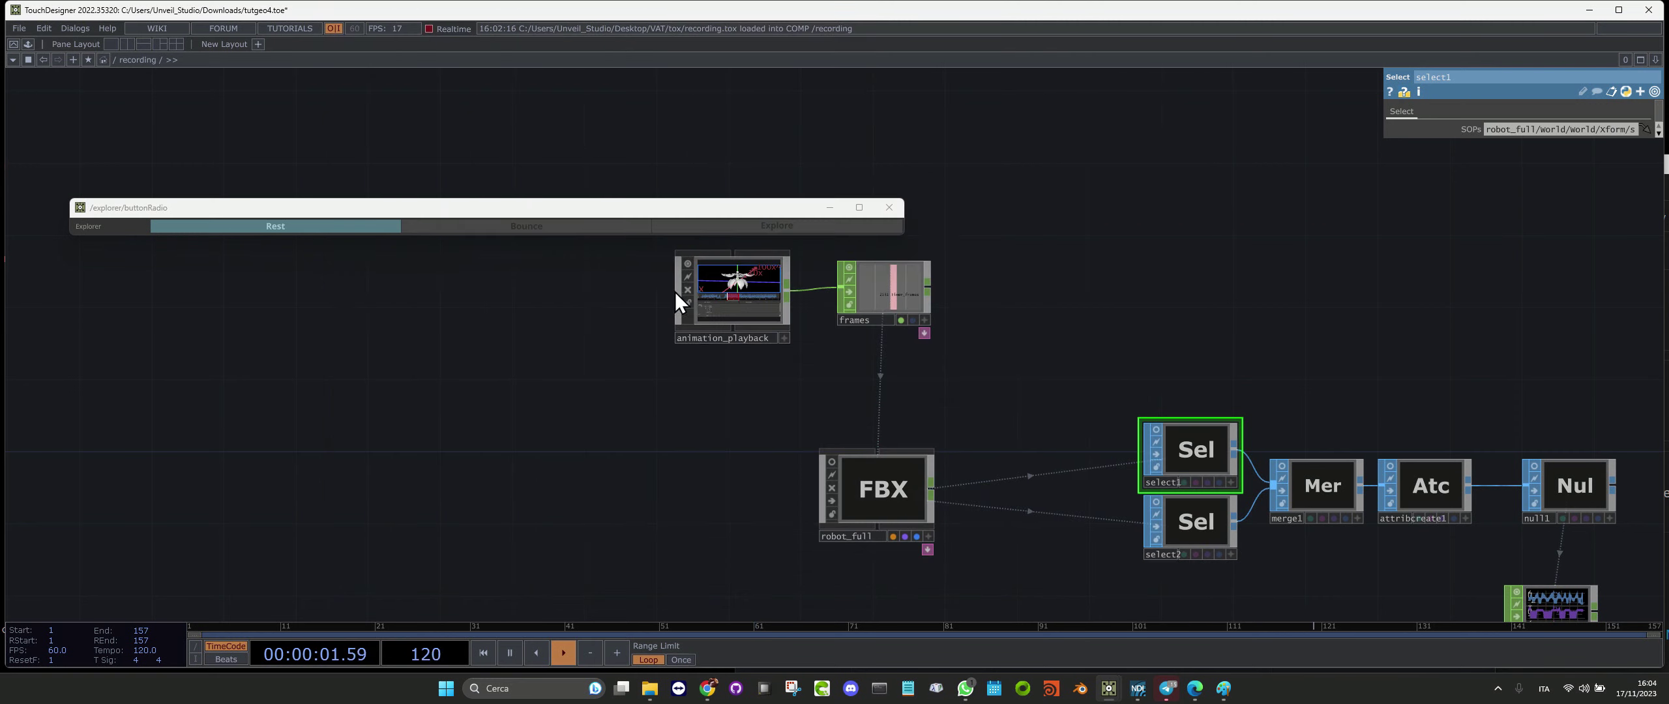
Enter robot_full and descend through the world and xform nulls to examine the geometry components in sphere_bot_with_hydraulics_2_79b
left_click(871, 467)
double_click(871, 466)
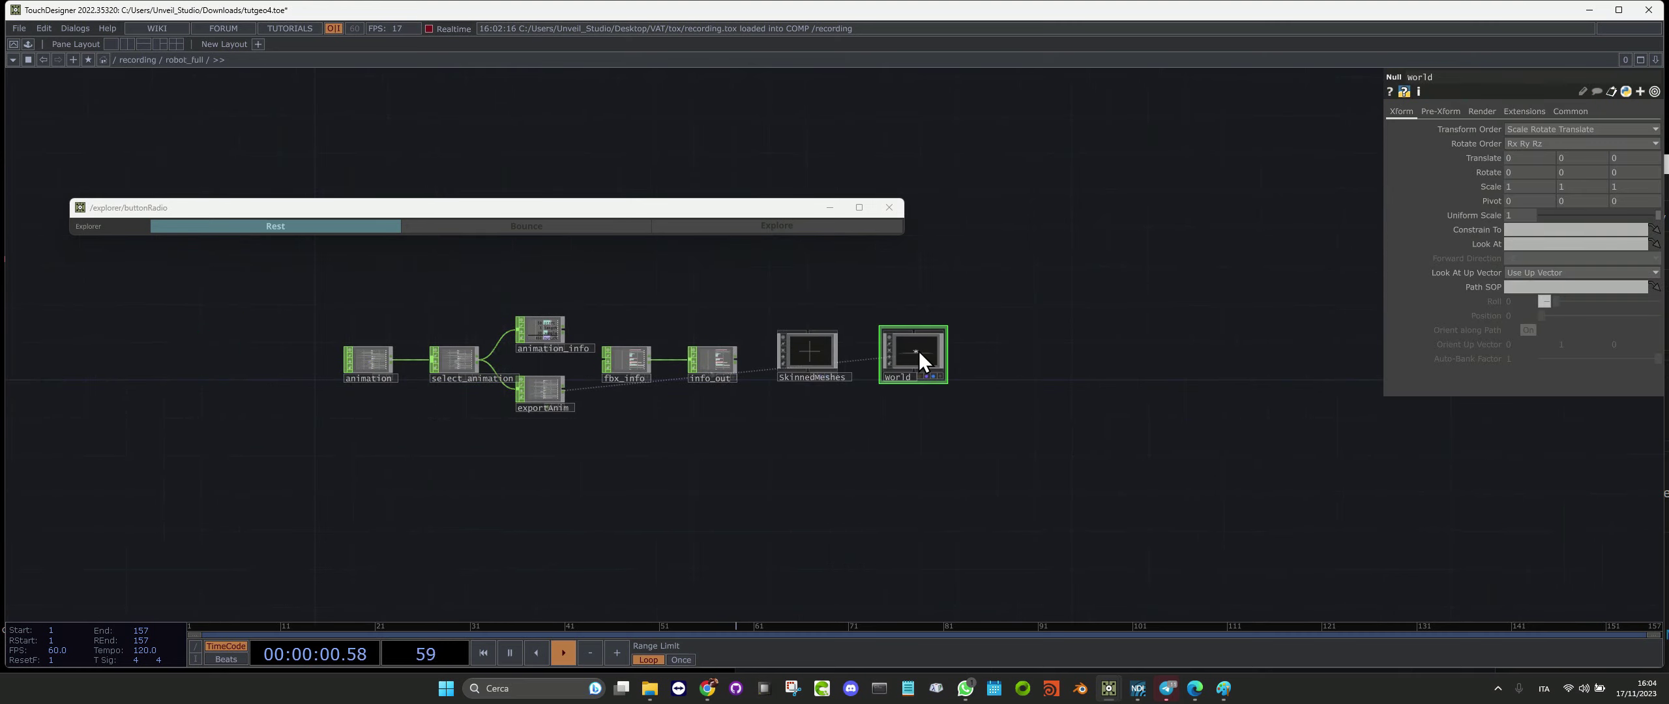
double_click(918, 351)
double_click(457, 417)
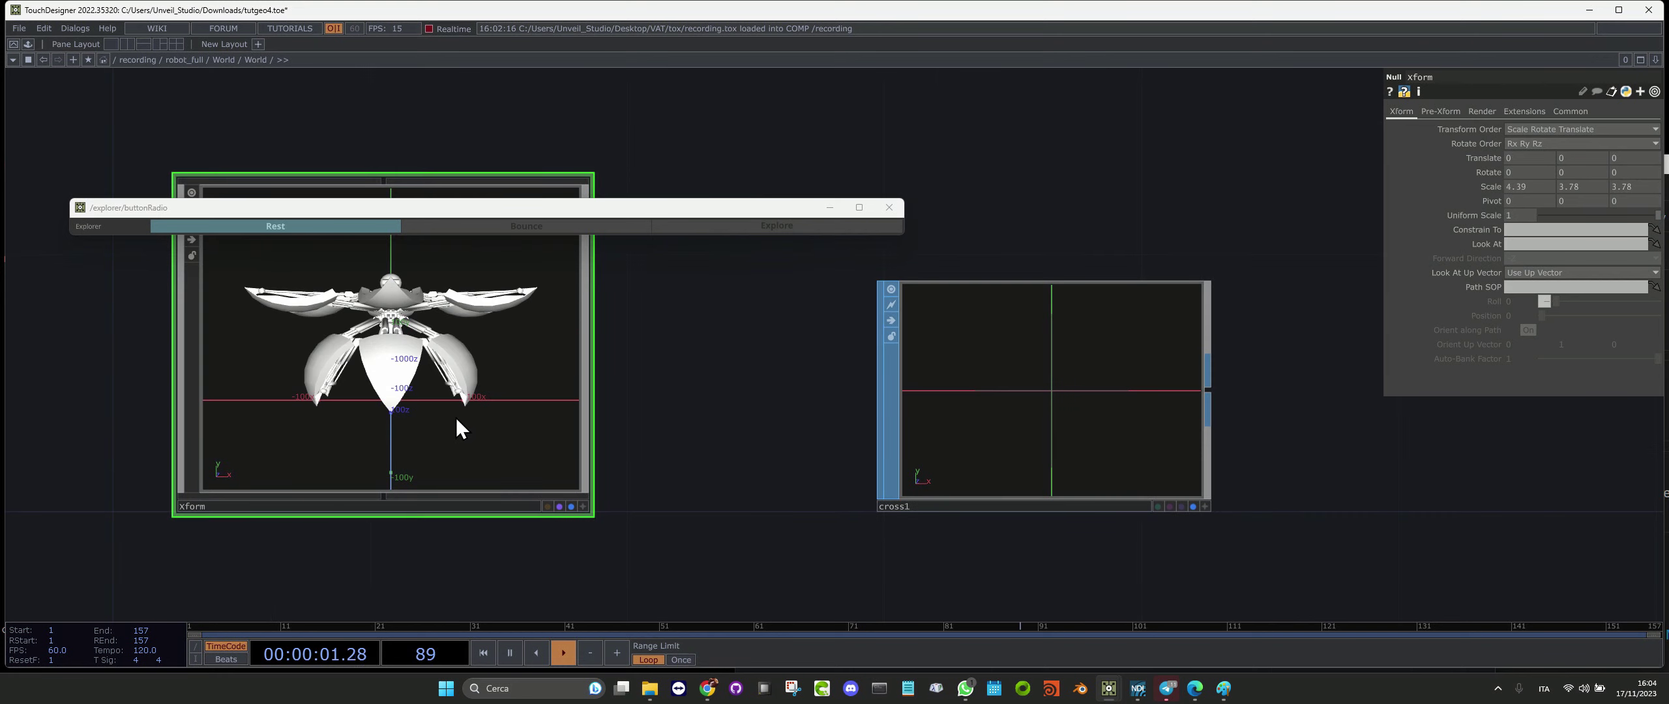
double_click(456, 417)
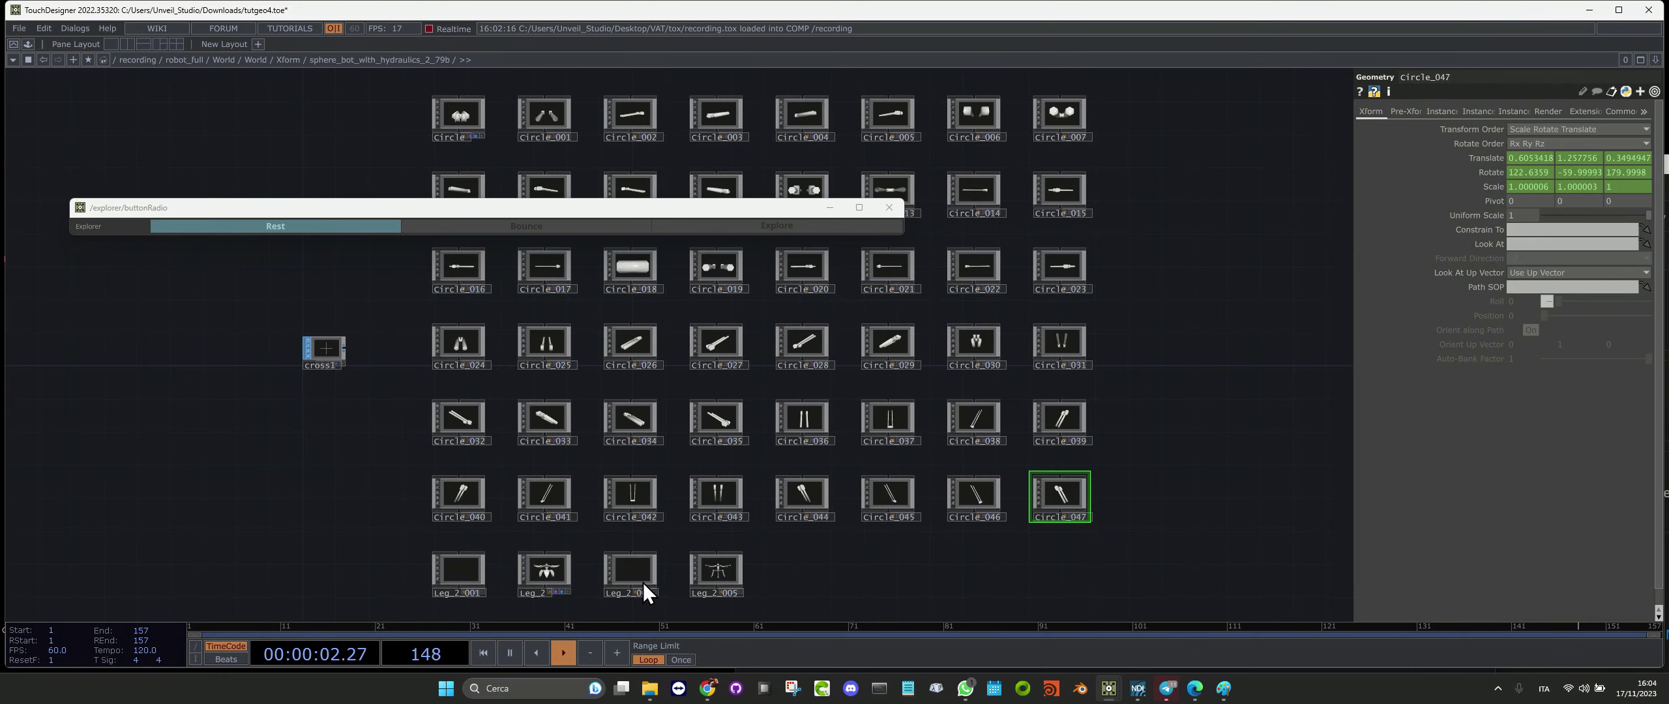
scroll(567, 596, "up", 3)
scroll(559, 586, "up", 2)
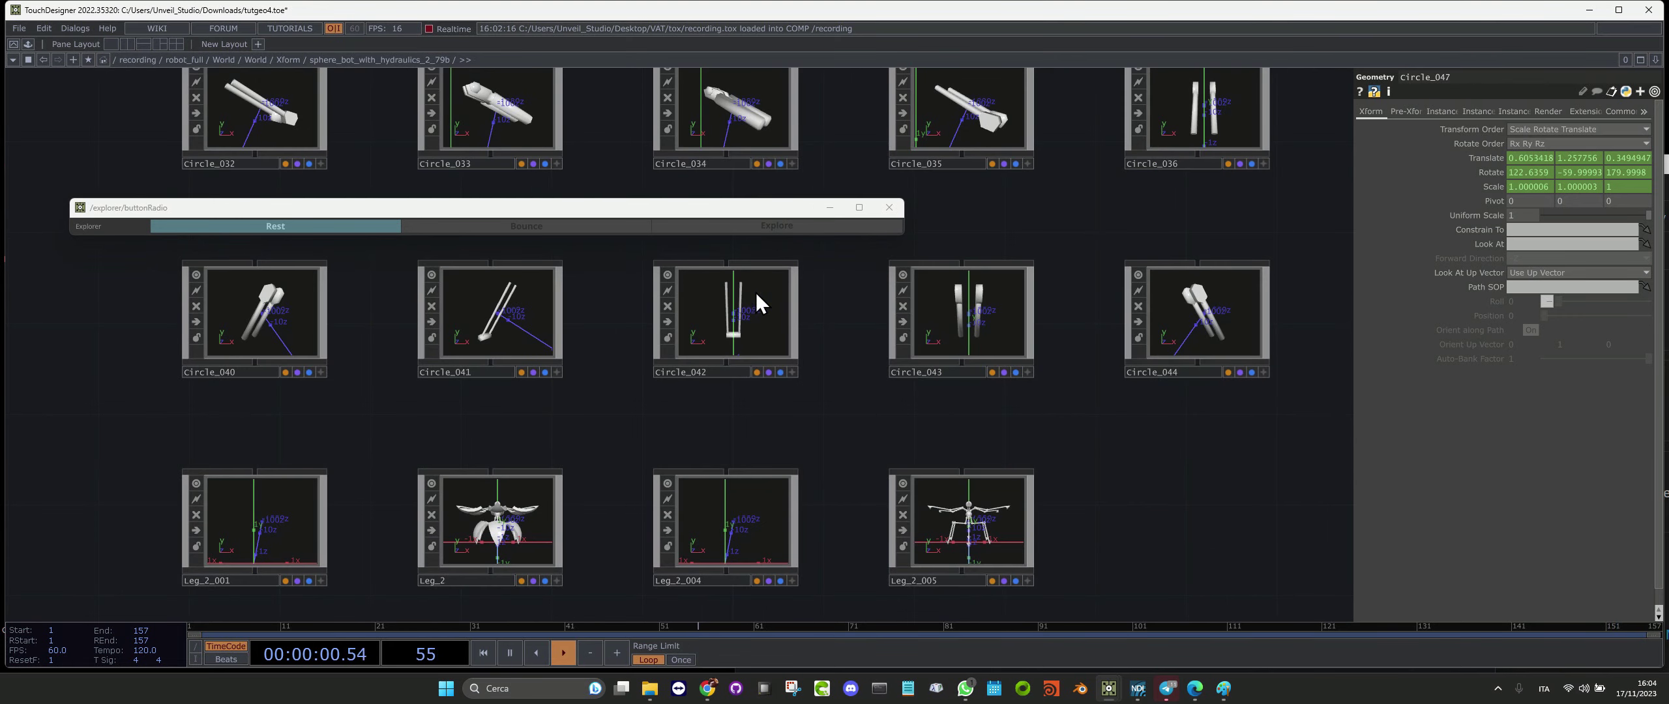
scroll(501, 521, "up", 2)
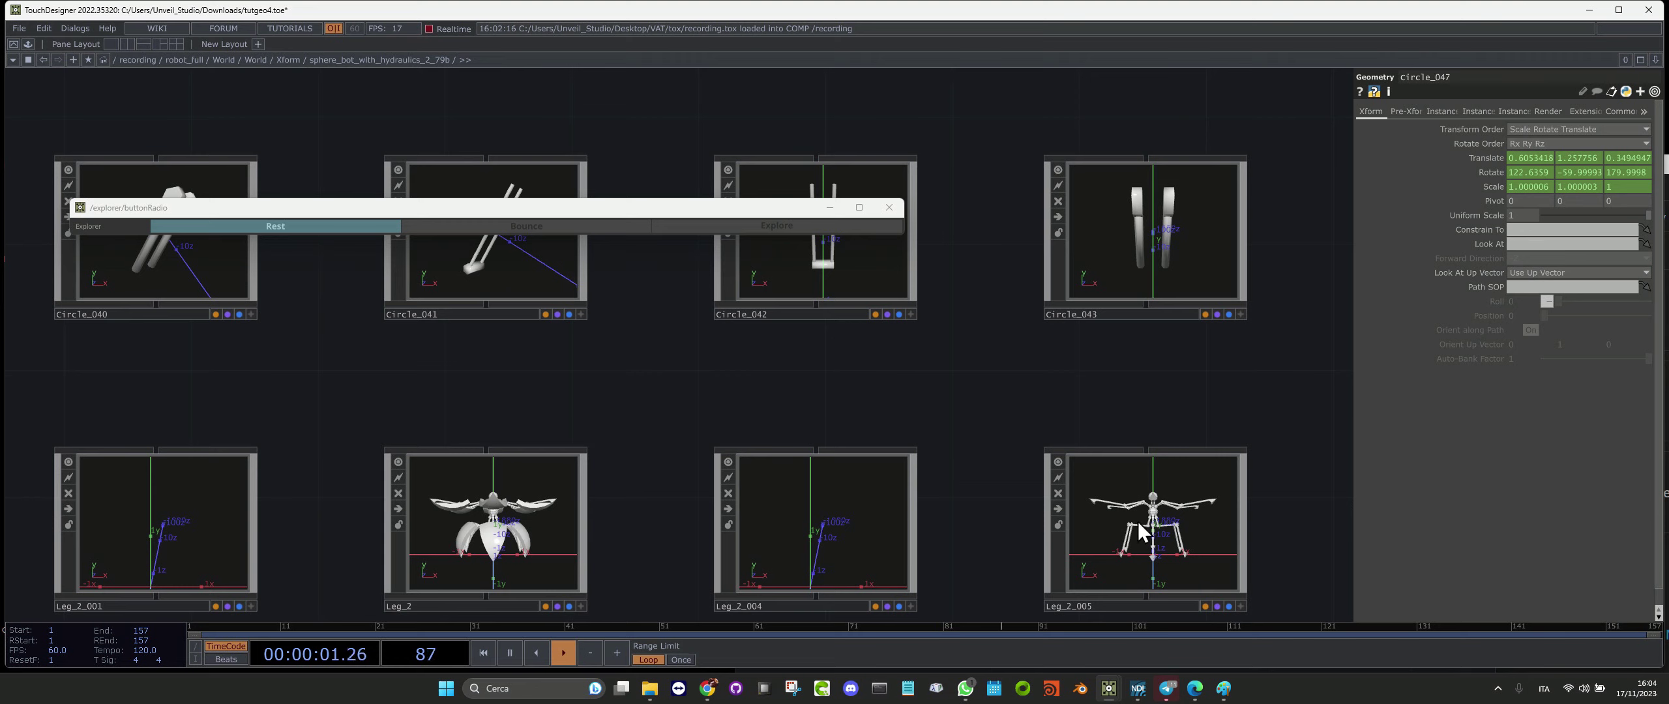
Inspect the meshes inside the Leg_2 and Leg_2_005 geometry components
double_click(450, 518)
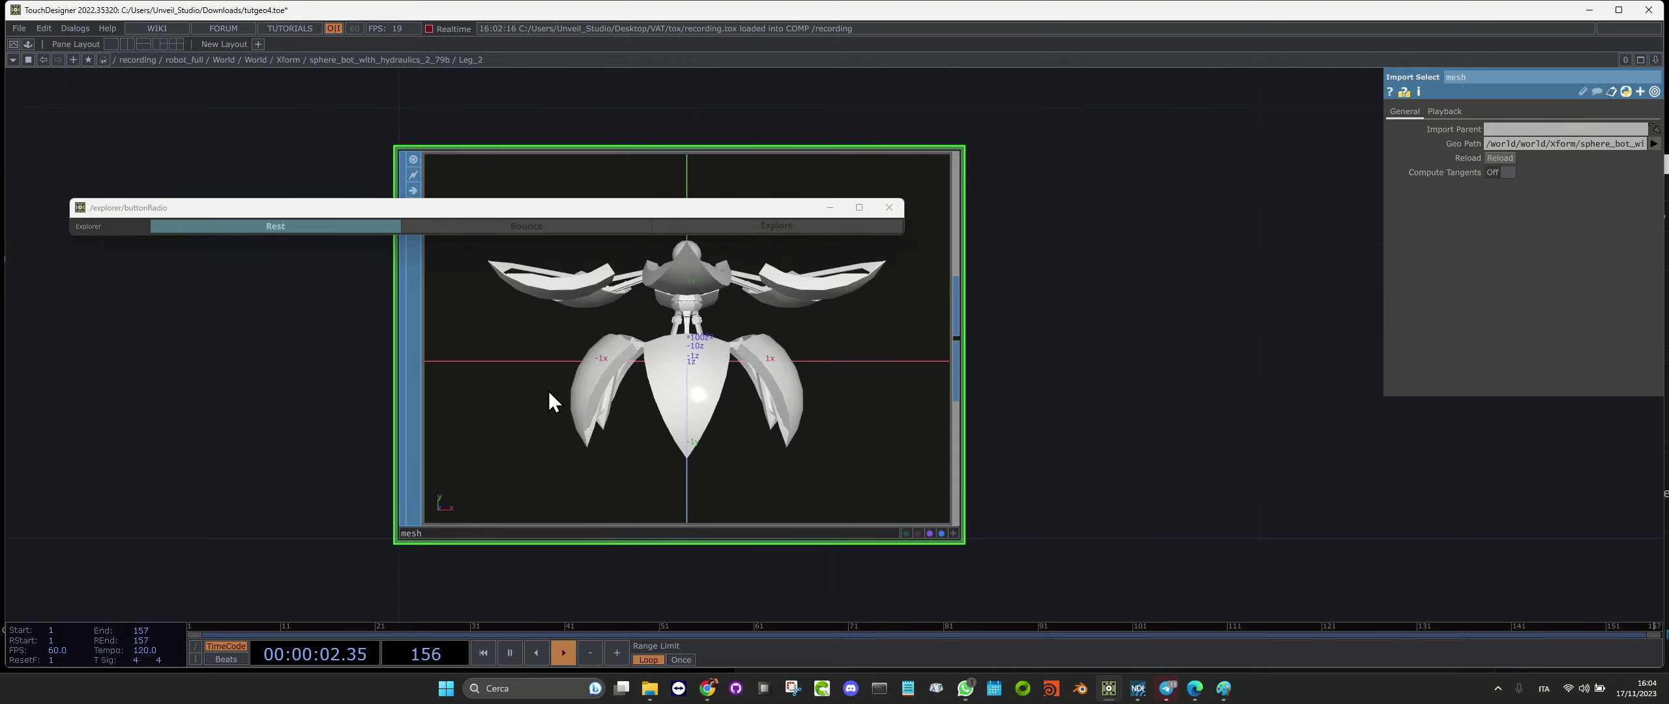
key("u")
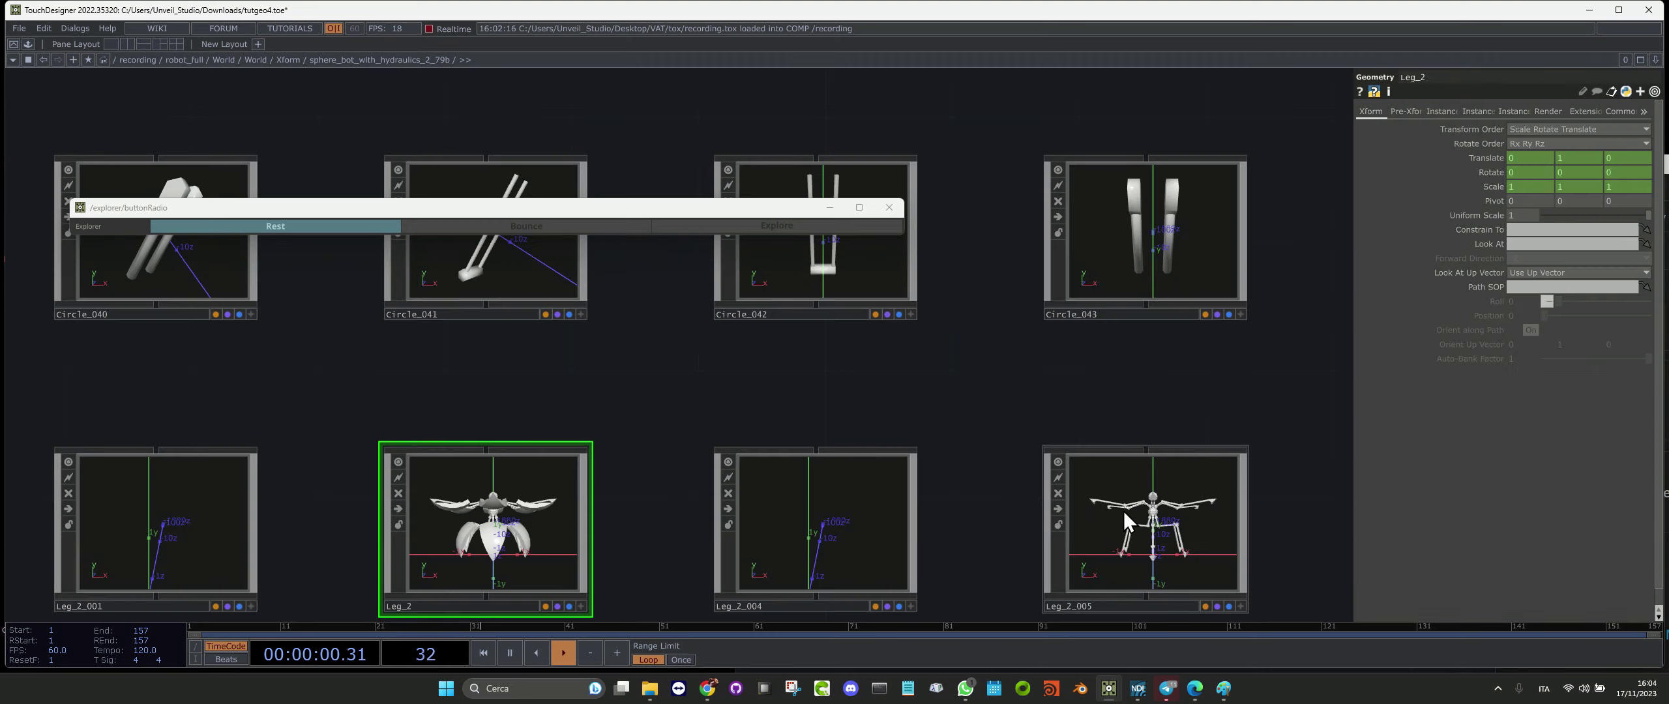
double_click(1124, 511)
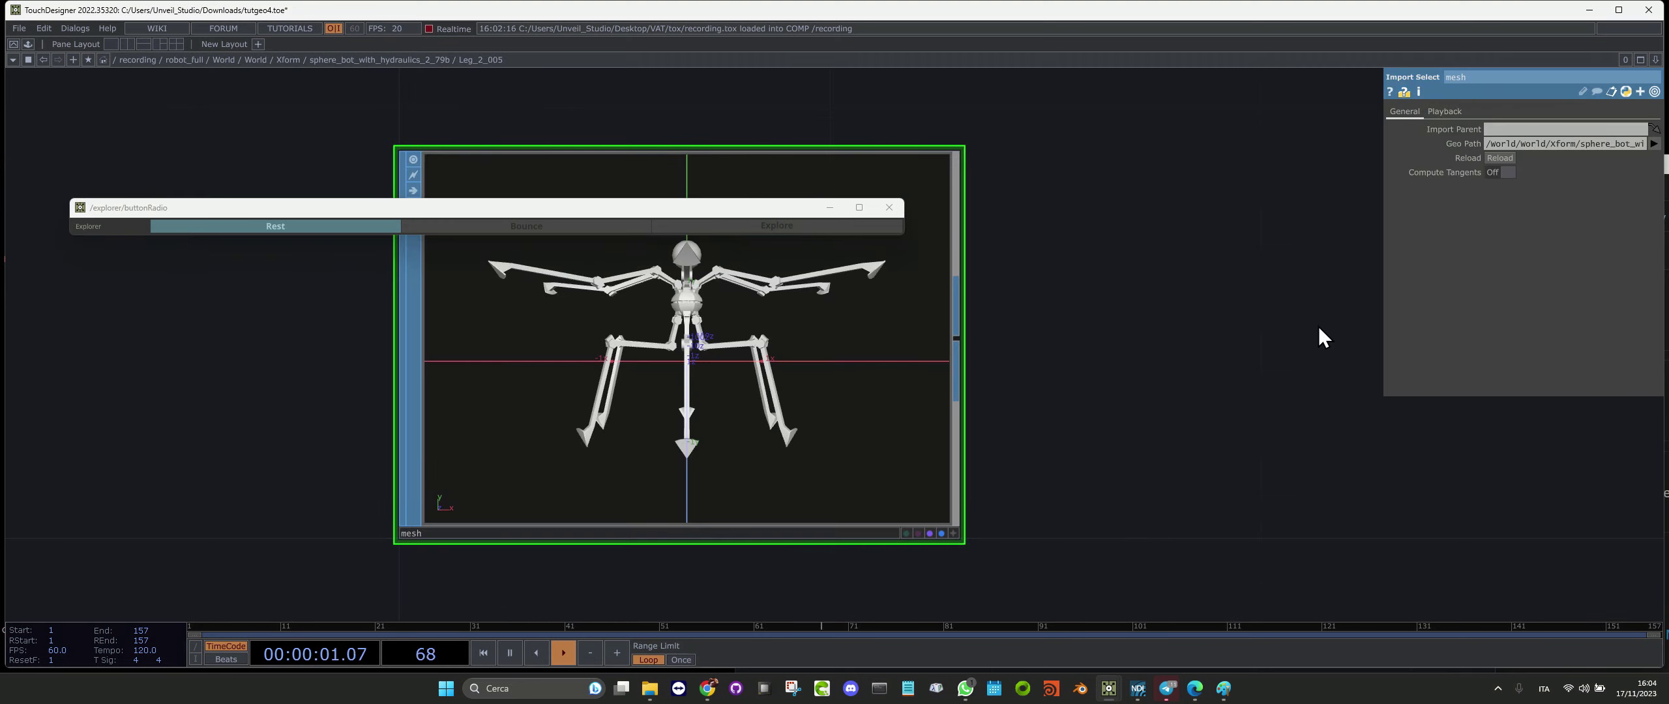
key("u")
Go back up to the robot_full network, inspect its animation Import Select CHOP, and return to the recording network
key("u")
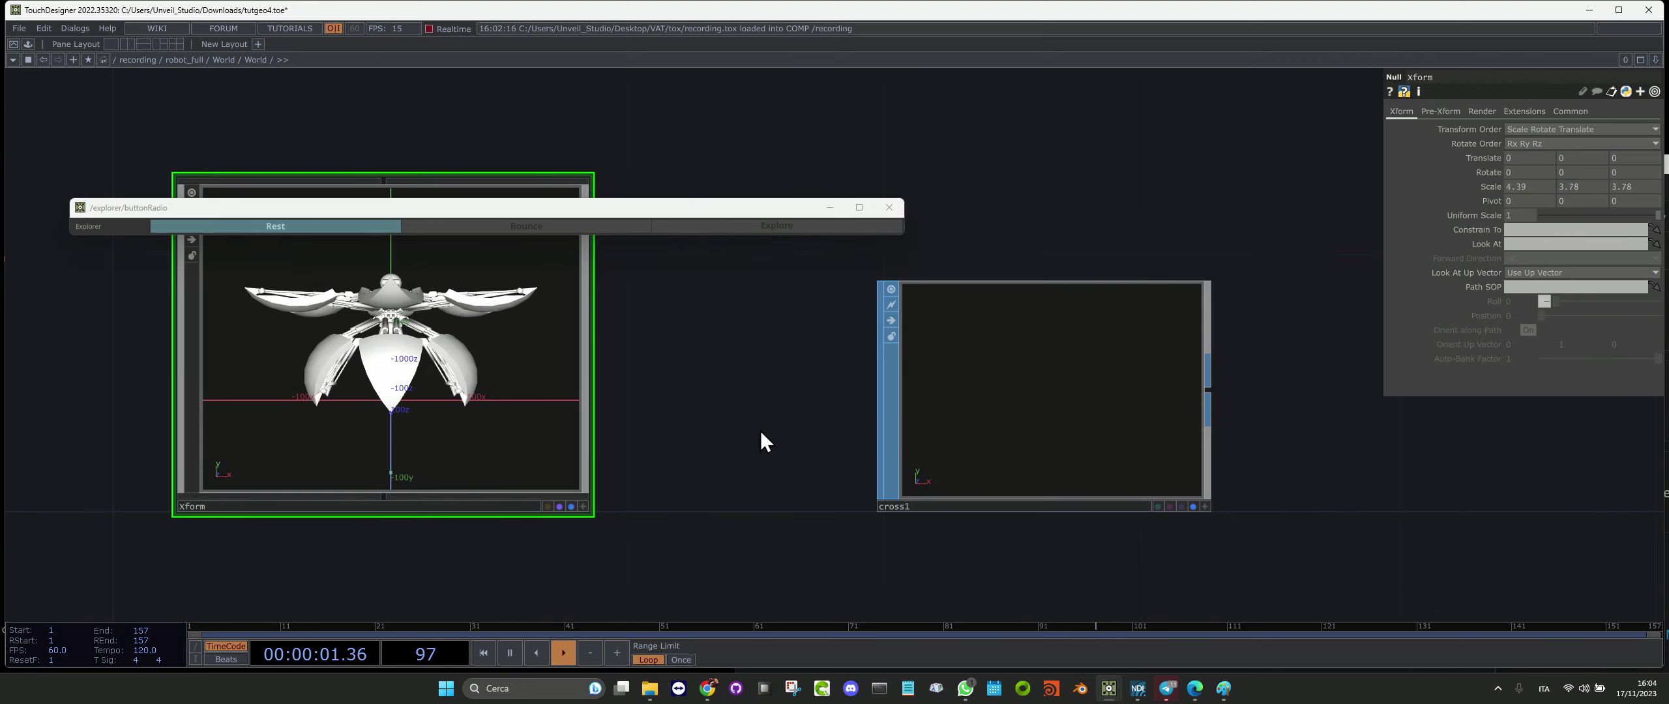
key("u")
key("u")
key("u")
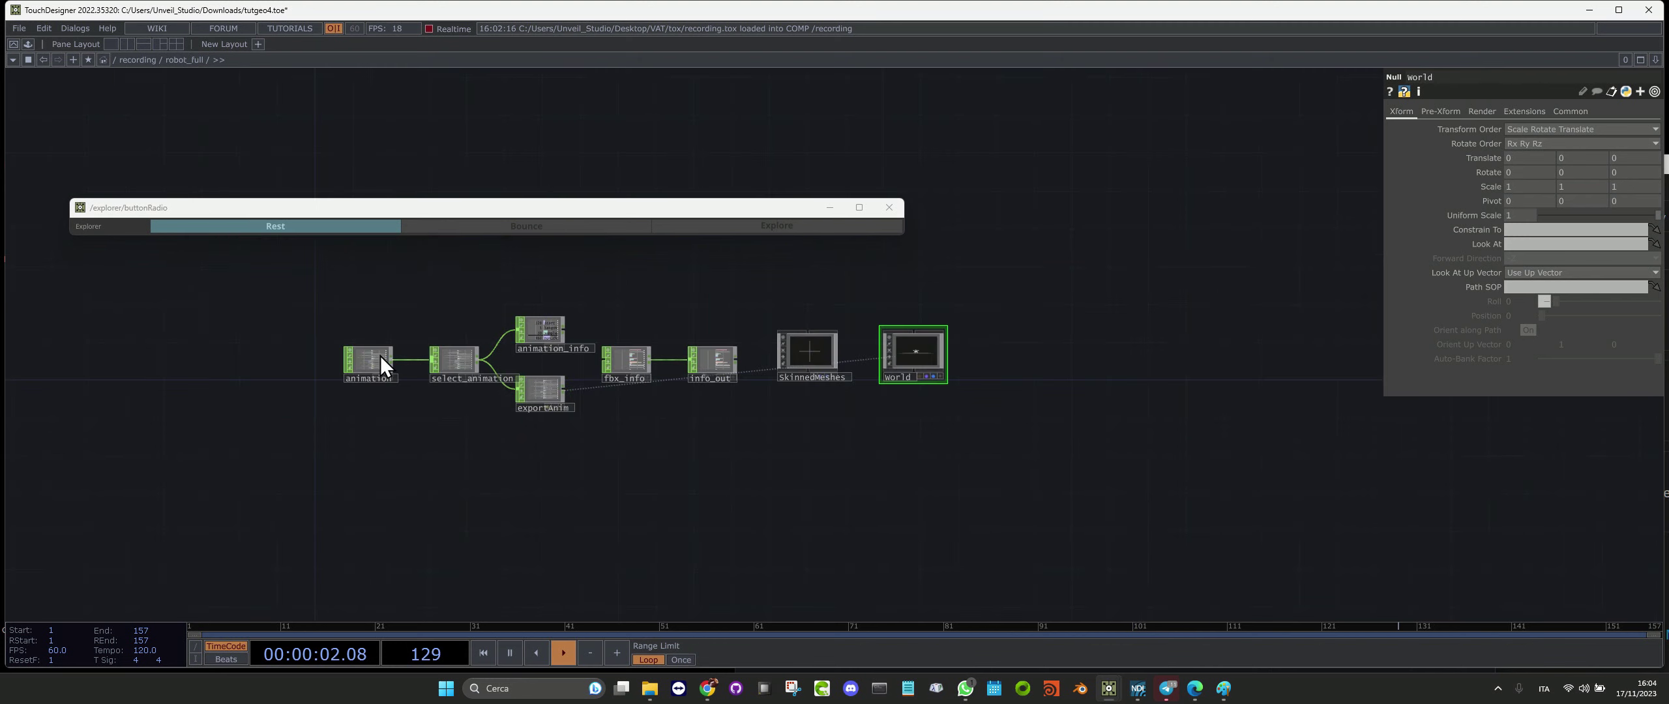
scroll(385, 375, "up", 5)
left_click(362, 390)
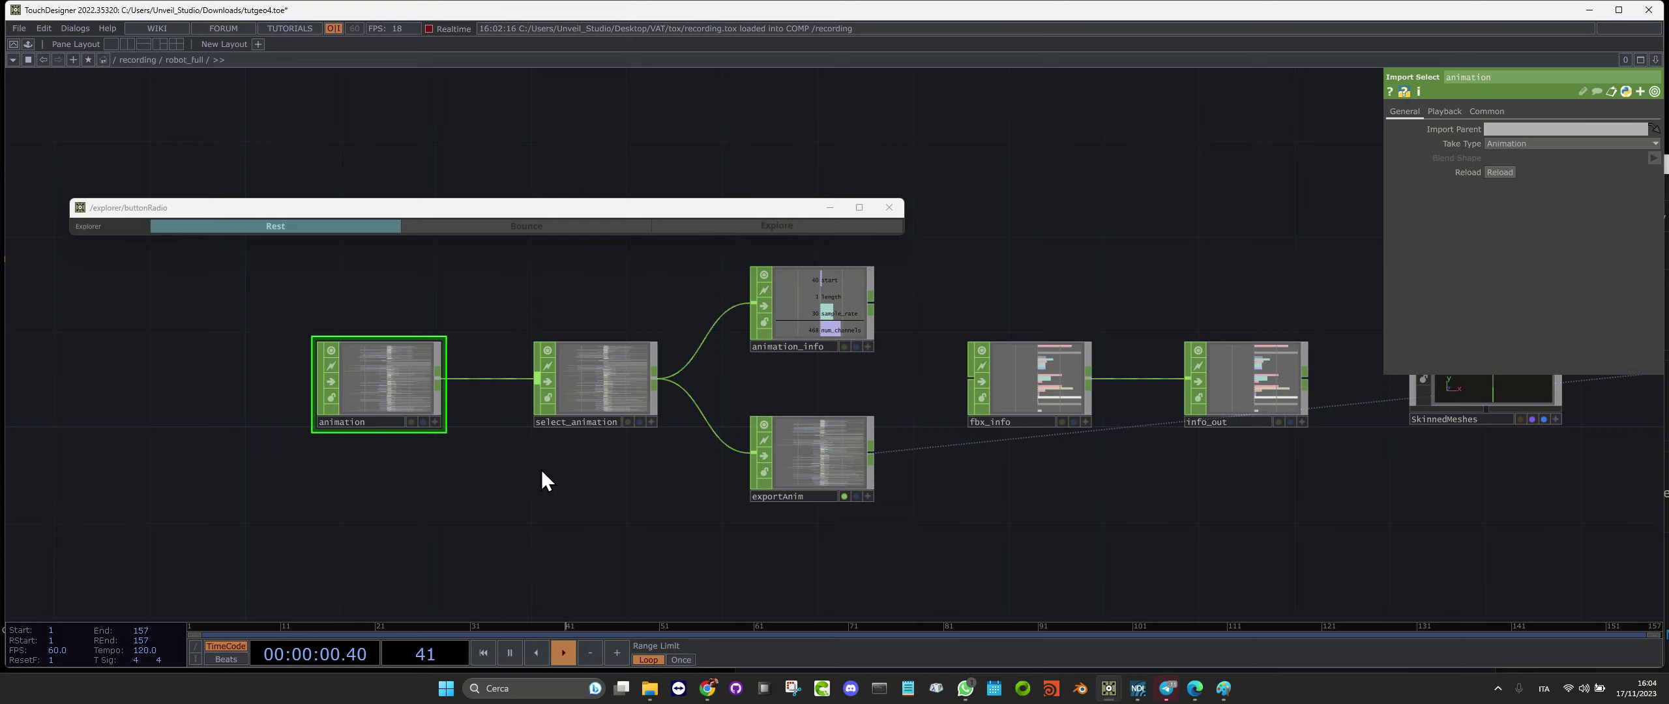
key("u")
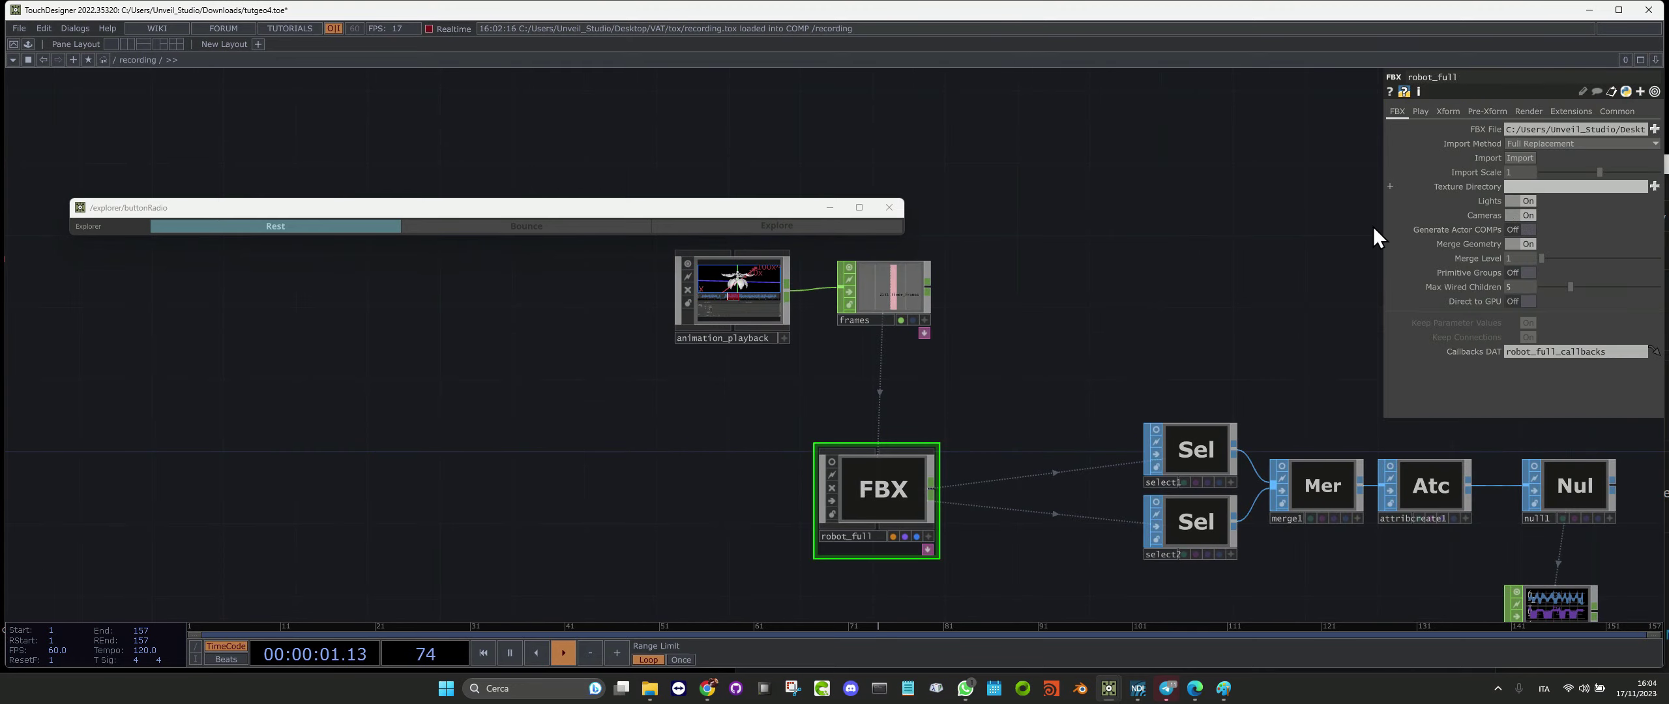
Inspect the armature_animation operator in animation_playback's Full range From FBX section, and return to the recording network
scroll(733, 264, "up", 4)
scroll(722, 314, "up", 5)
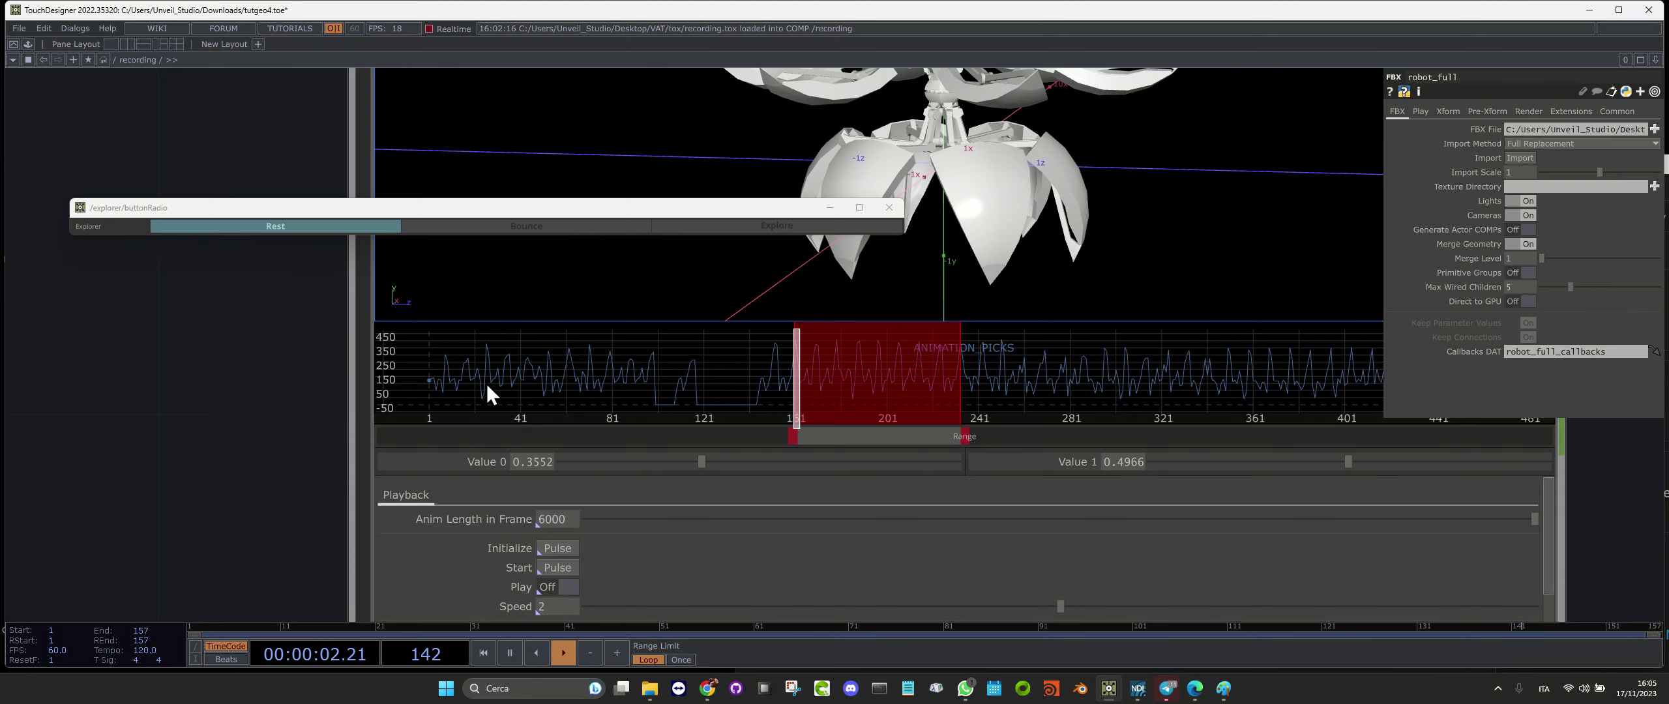
scroll(1018, 391, "down", 5)
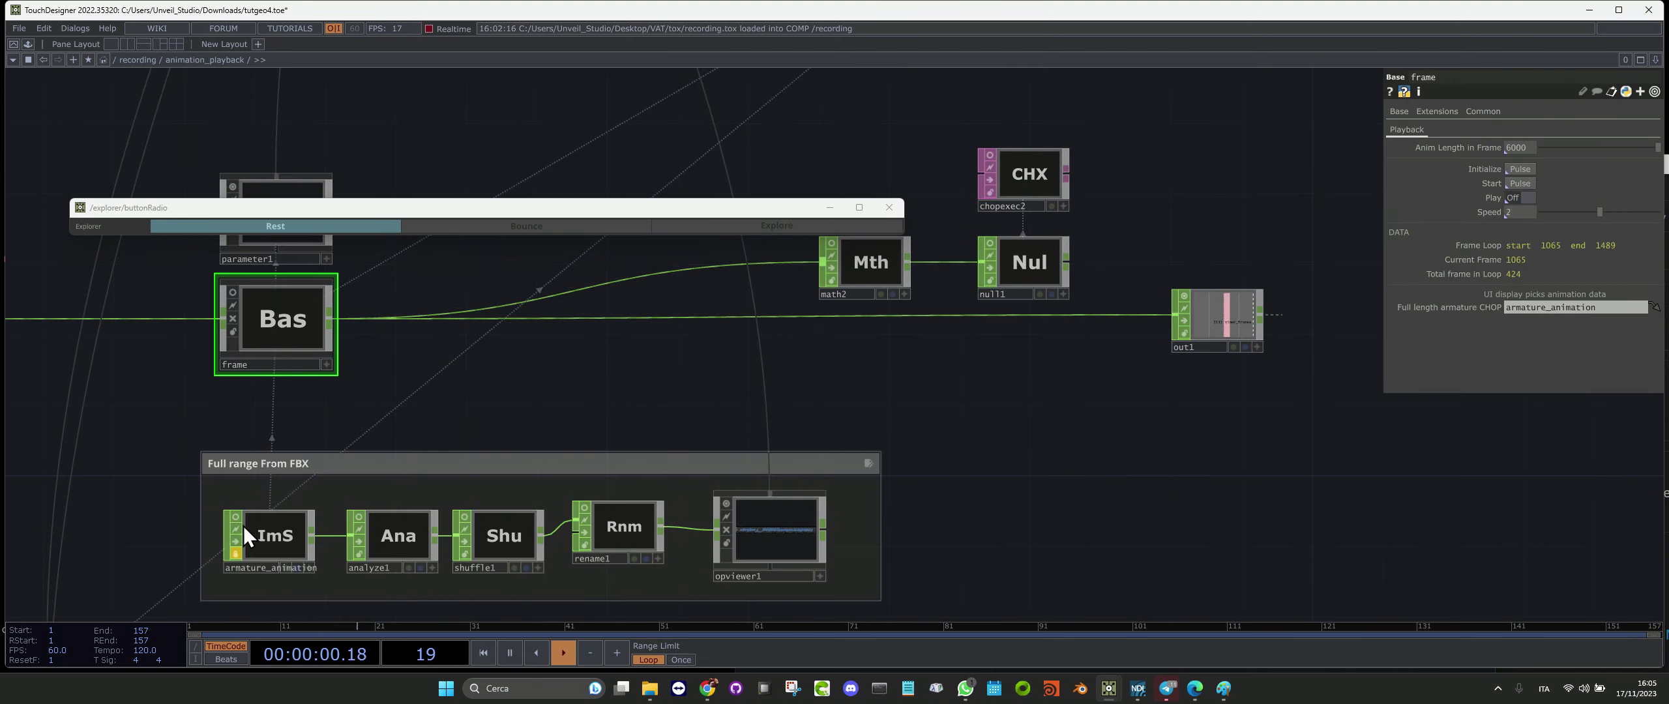
left_click(256, 537)
key("u")
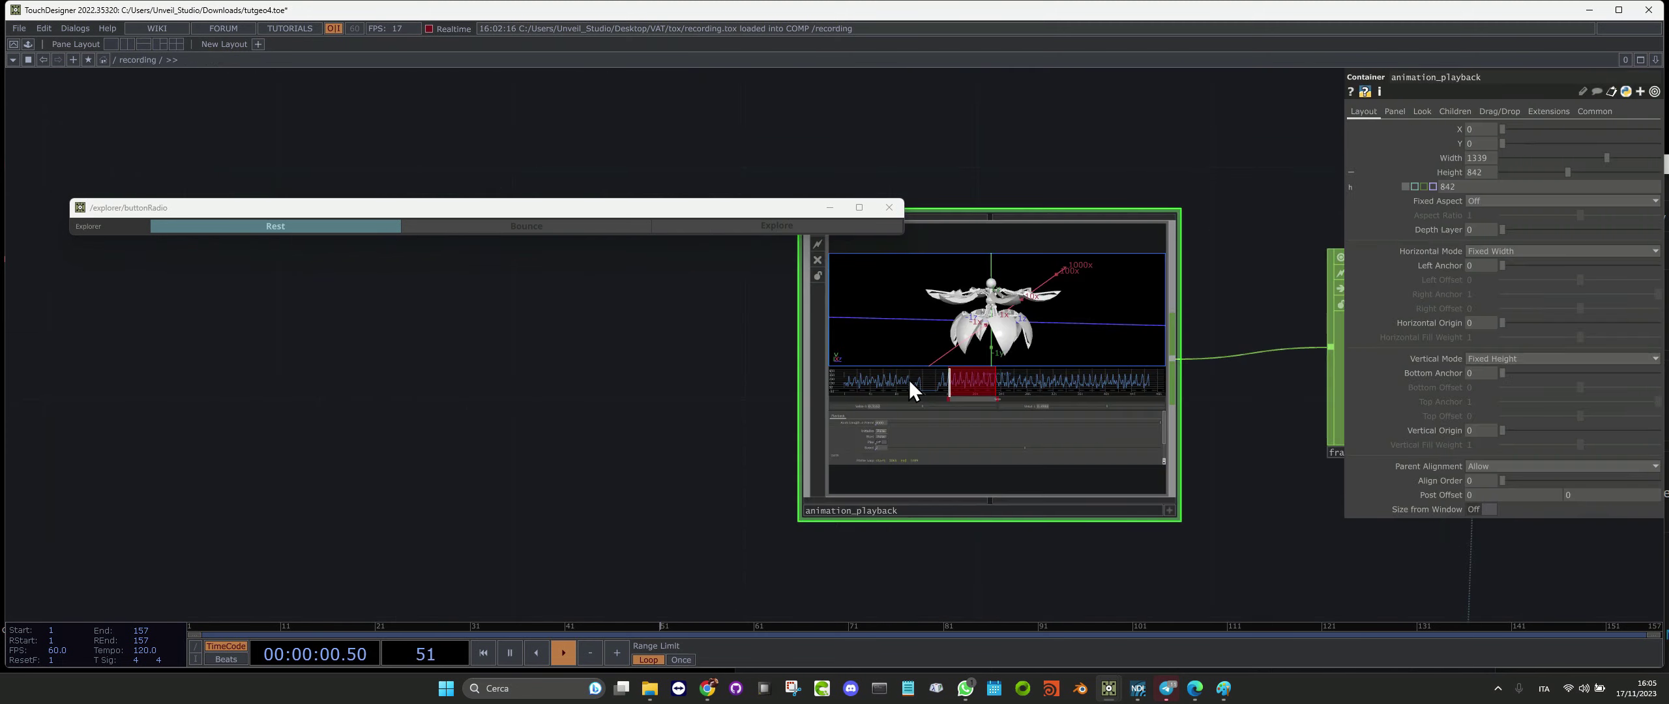
Restore the animation_playback window, check its Full length armature CHOP parameter and minimize the window
right_click(987, 348)
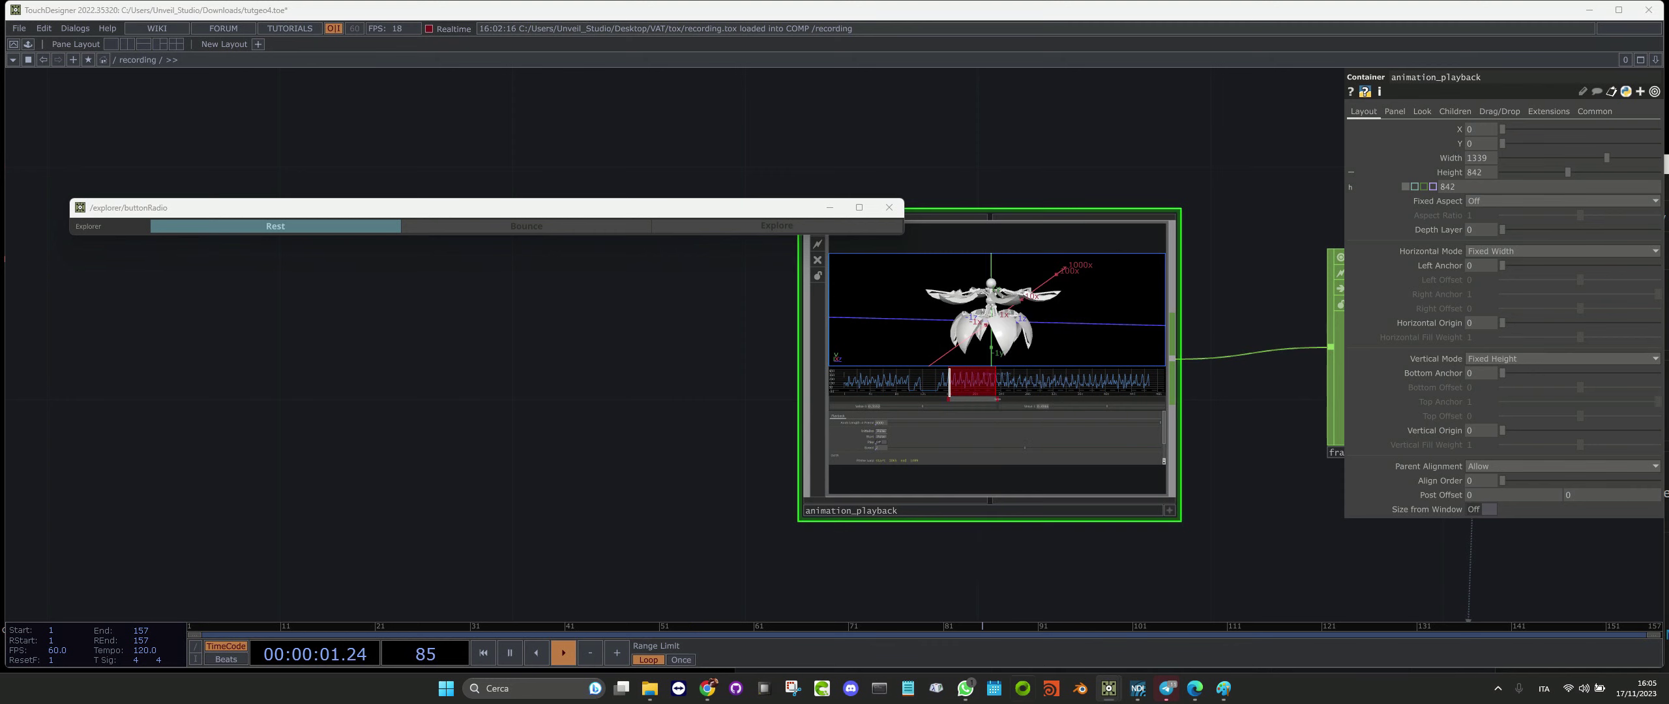
mouse_move(1113, 691)
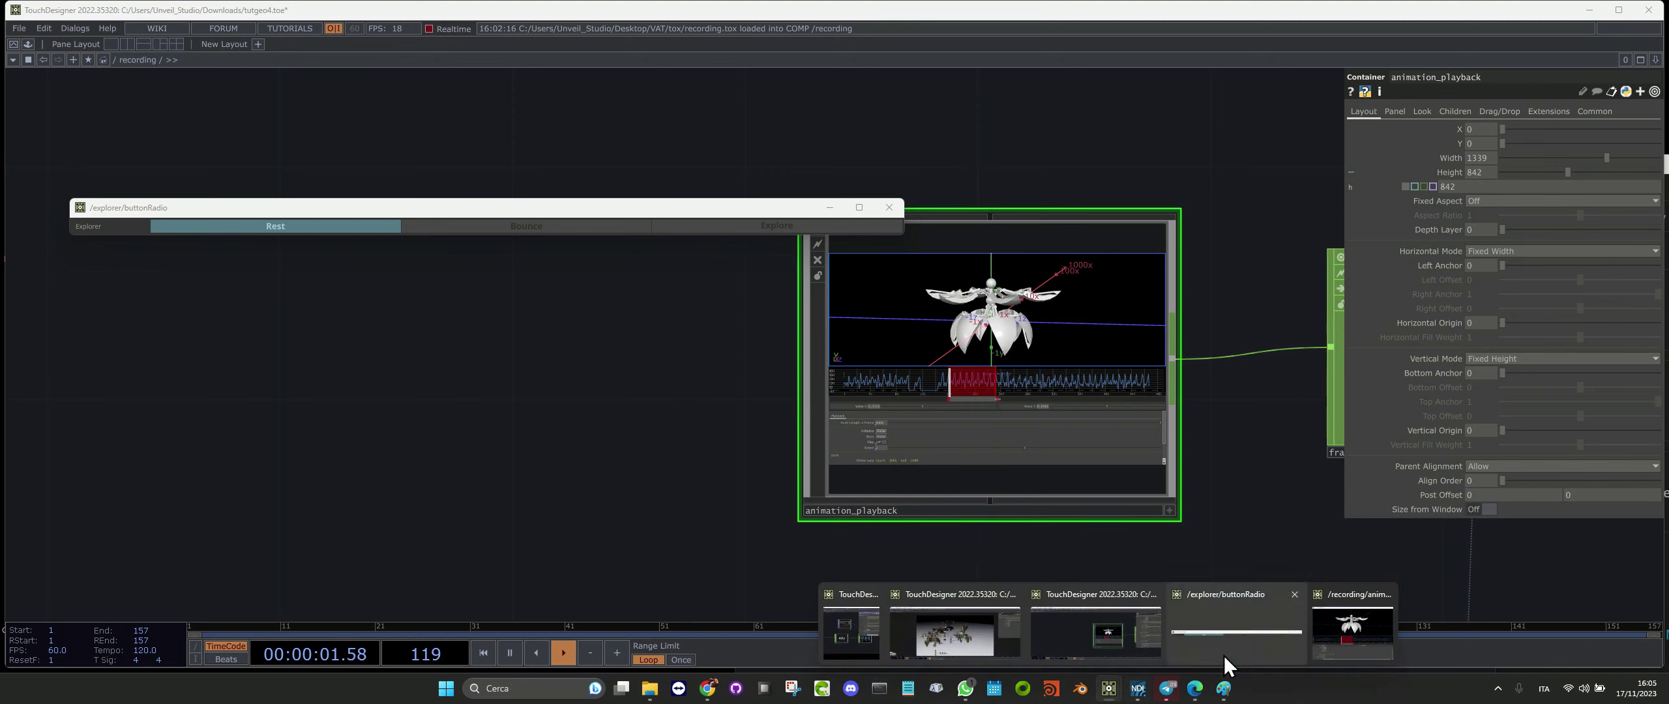
left_click(1383, 628)
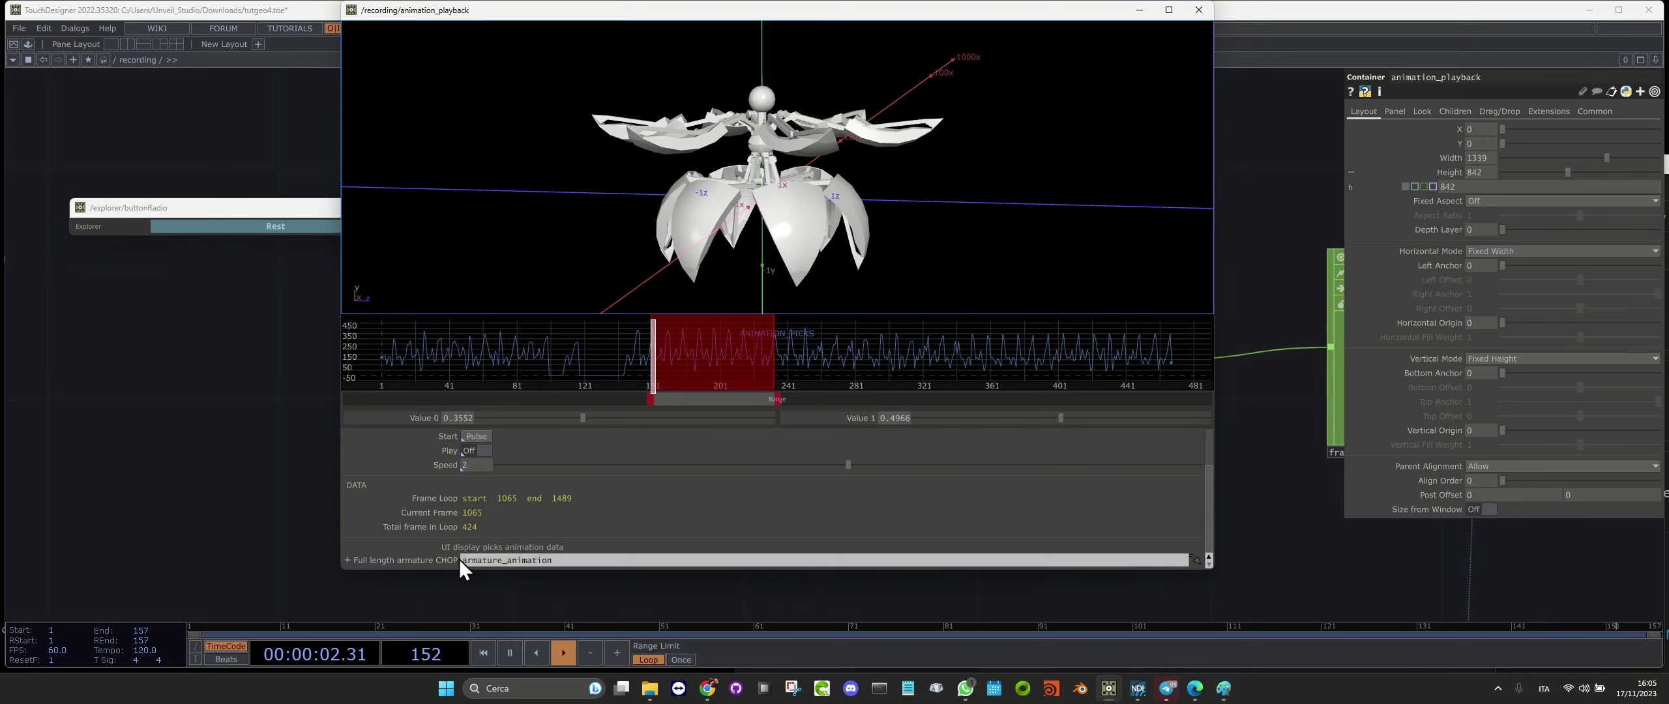
left_click(1139, 10)
Revisit the animation CHOP inside robot_full, and examine the FBX operator's Import Method options without changing the method
left_click_drag(1163, 525, 644, 372)
scroll(884, 350, "down", 5)
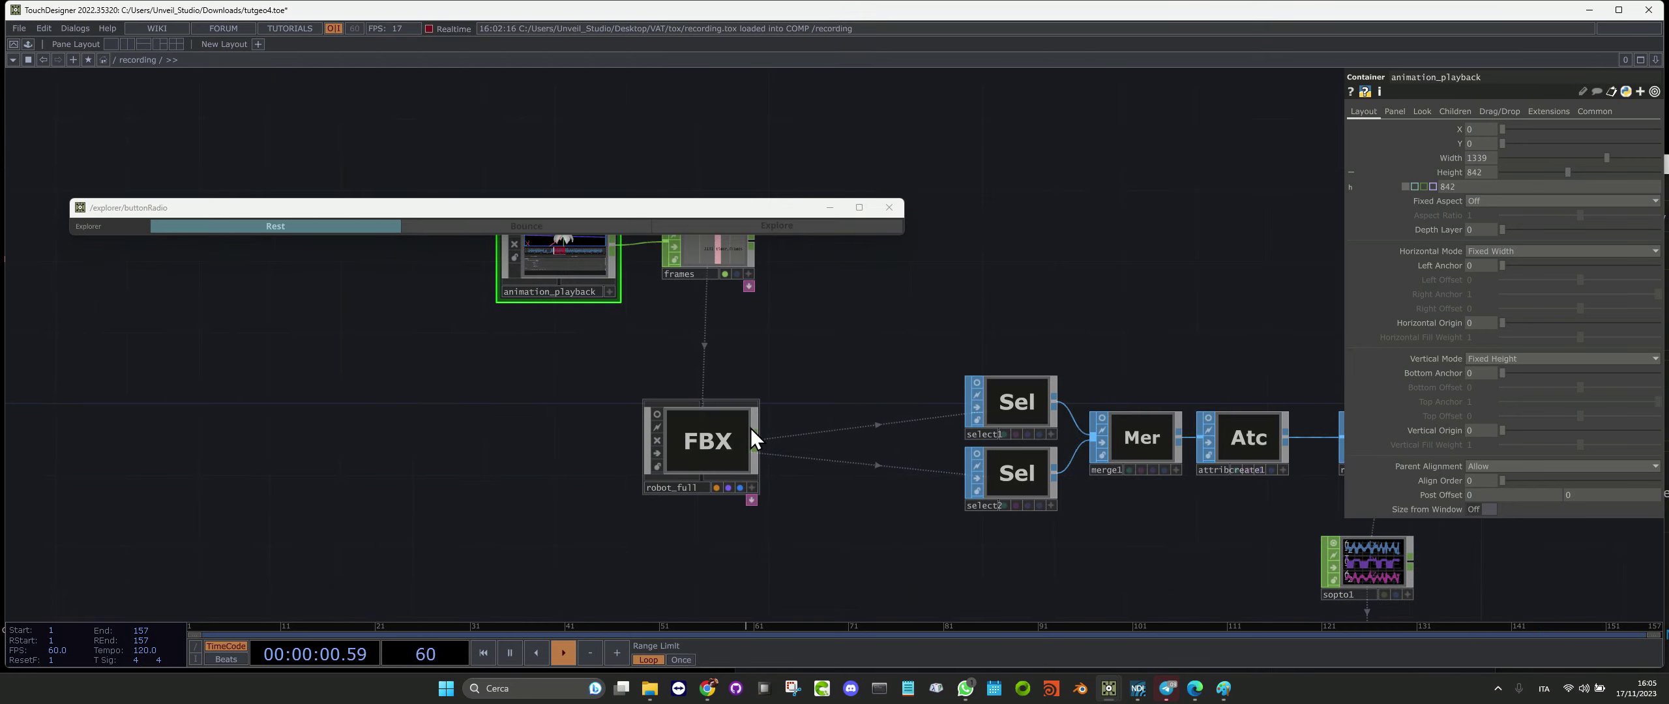
left_click(725, 440)
key("i")
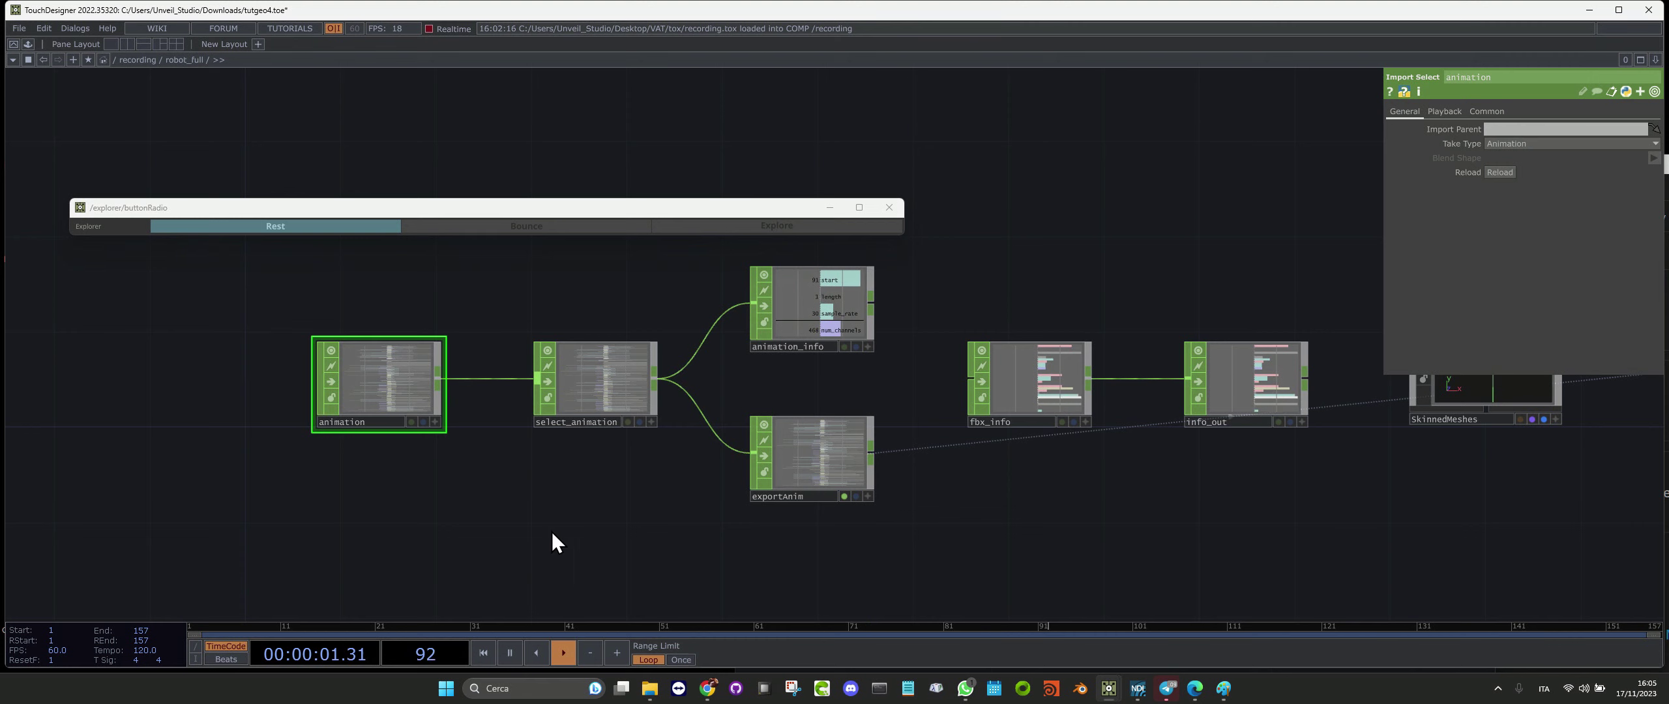
key("u")
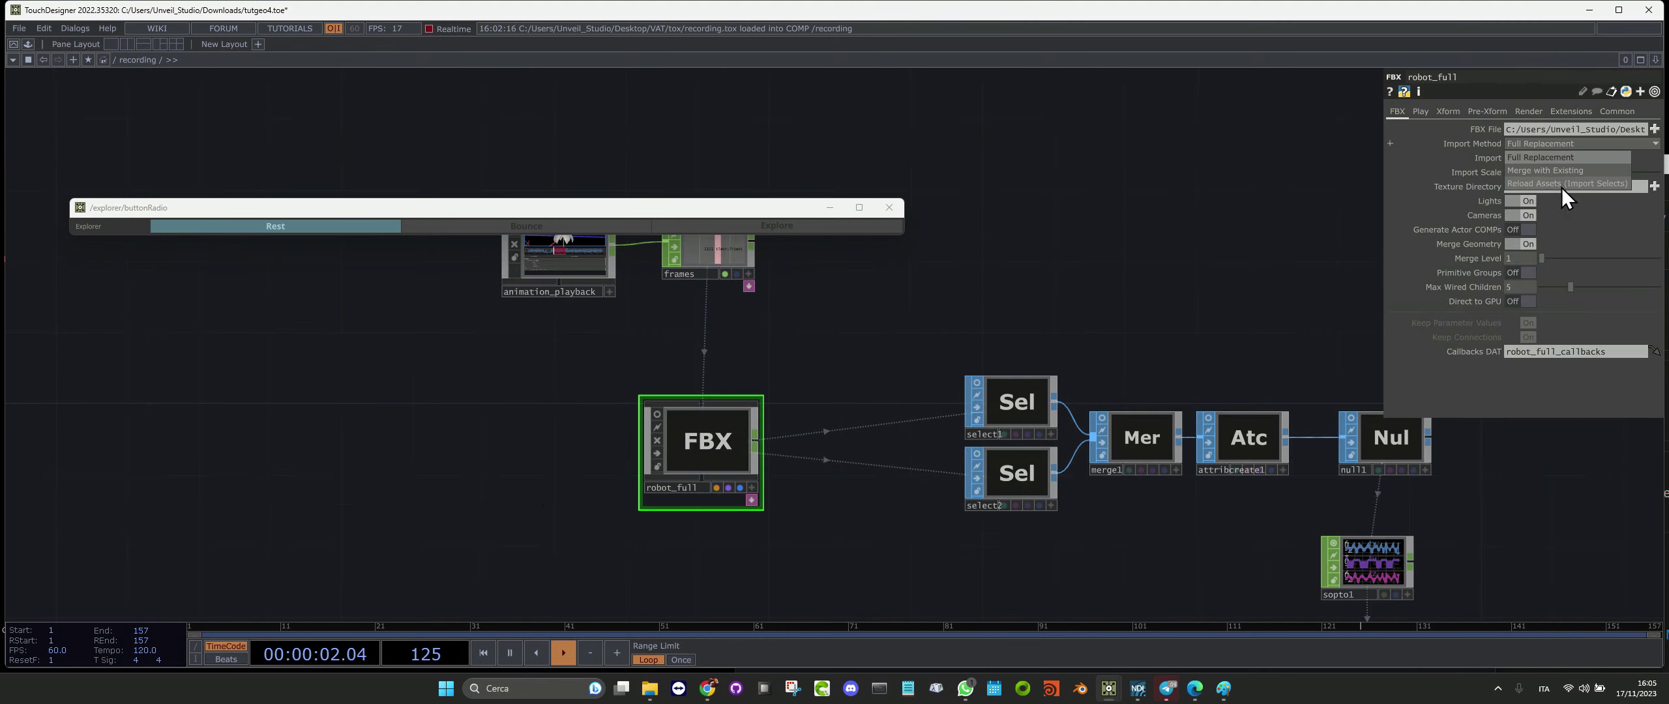
left_click(1586, 143)
left_click(1586, 142)
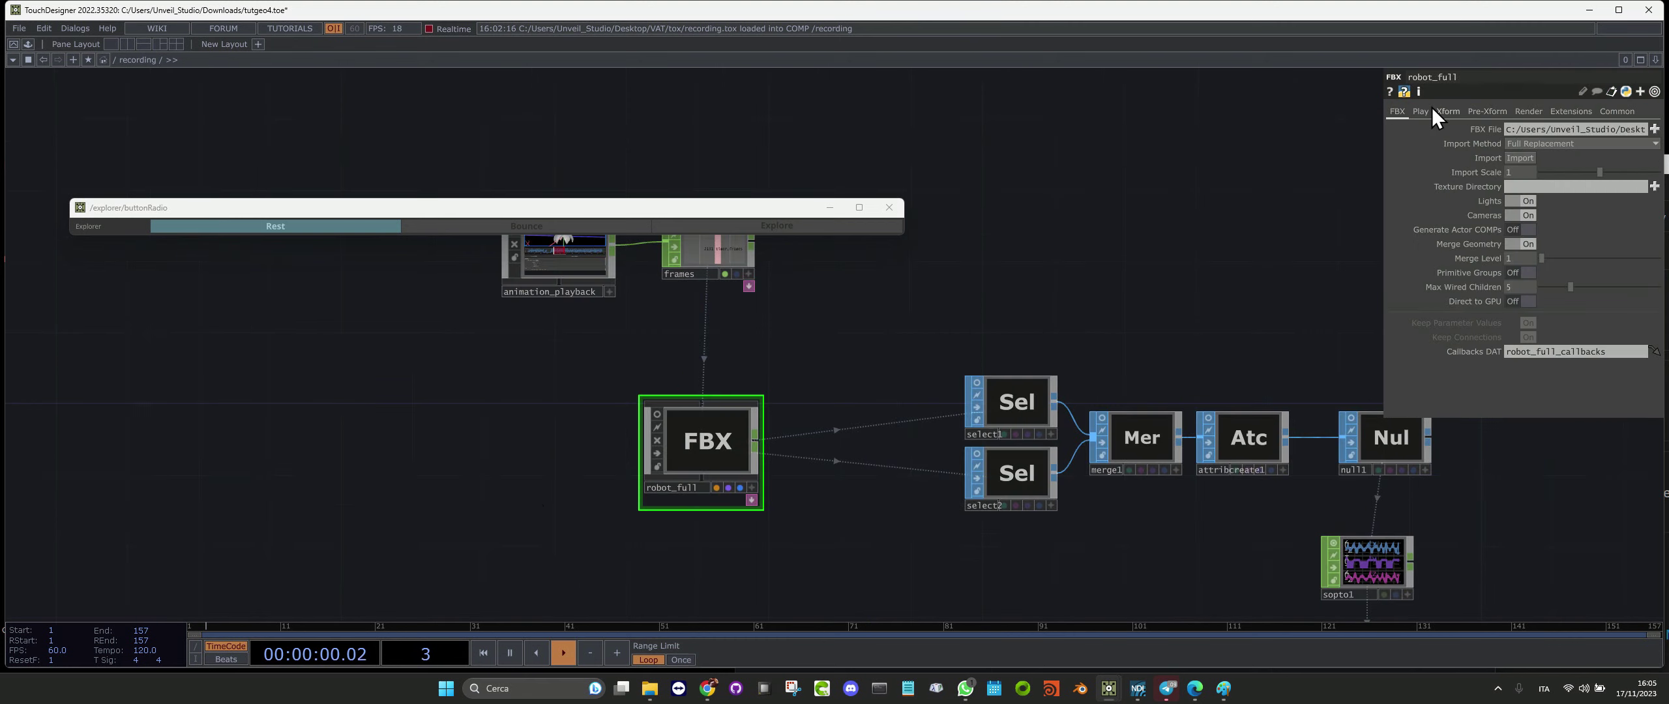
Set robot_full's Play Mode to Output Full Range, then inspect the animation CHOP inside it and return to the recording network
left_click(1426, 108)
left_click(1567, 192)
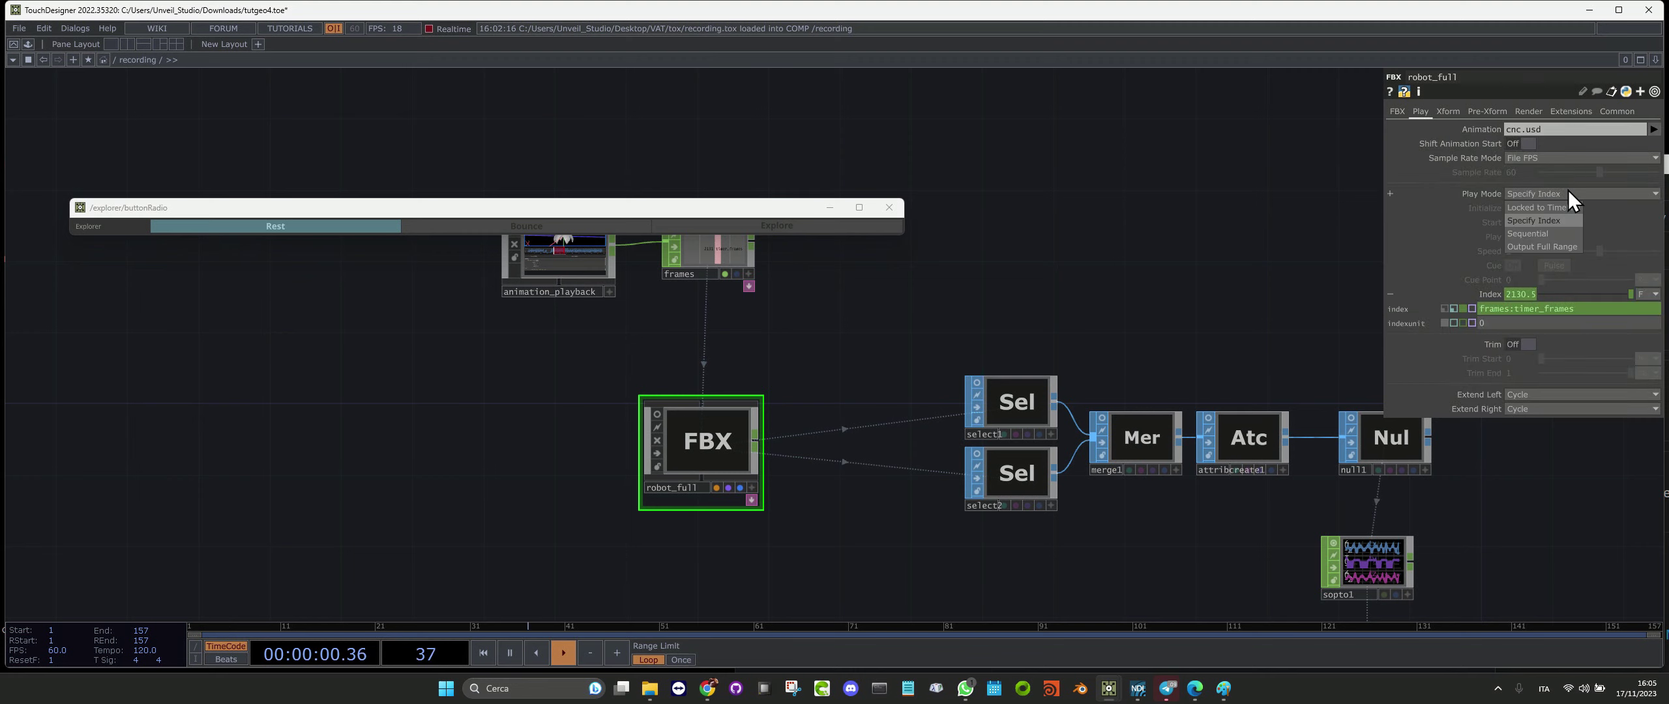
left_click(1546, 247)
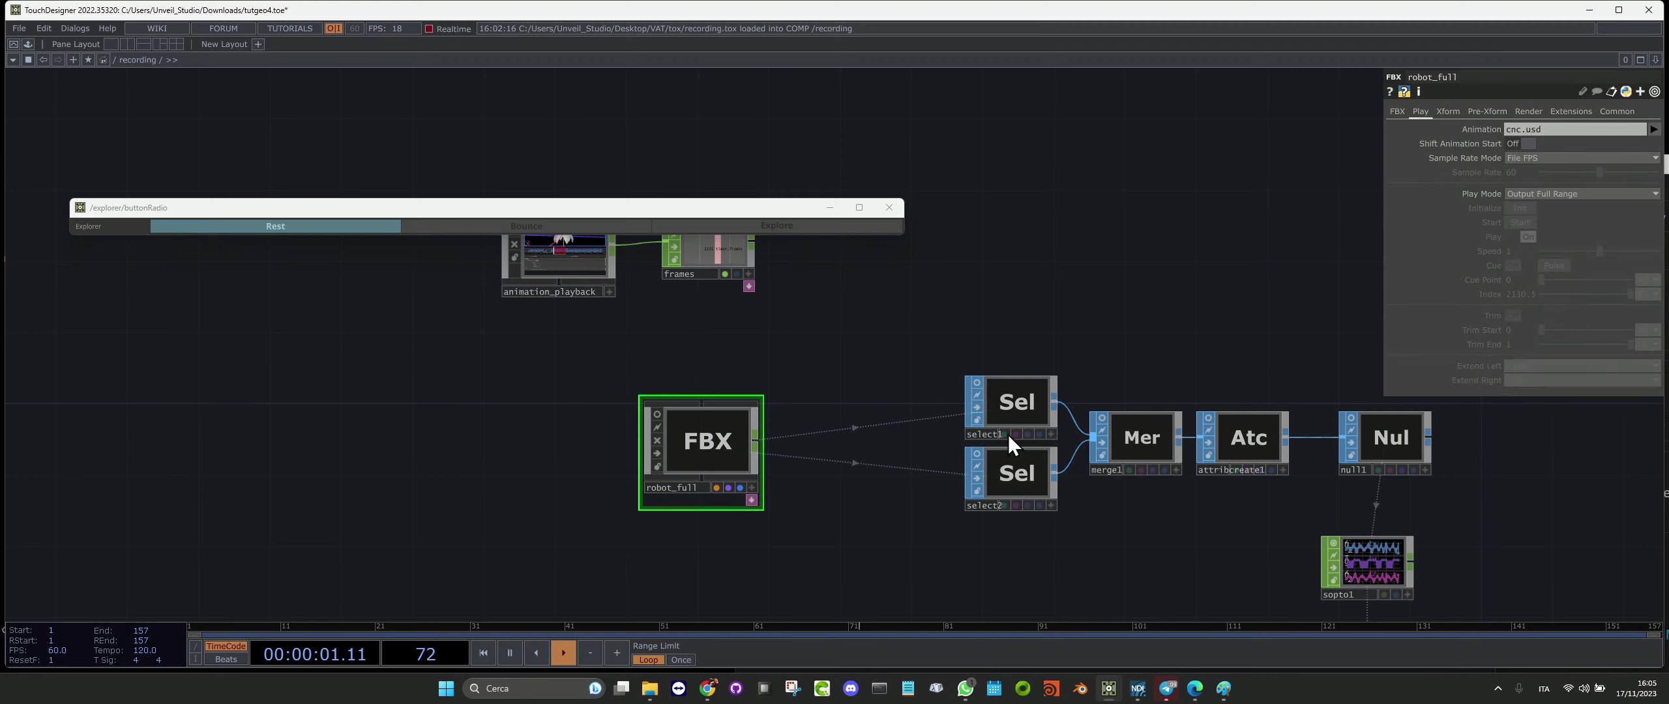
double_click(704, 451)
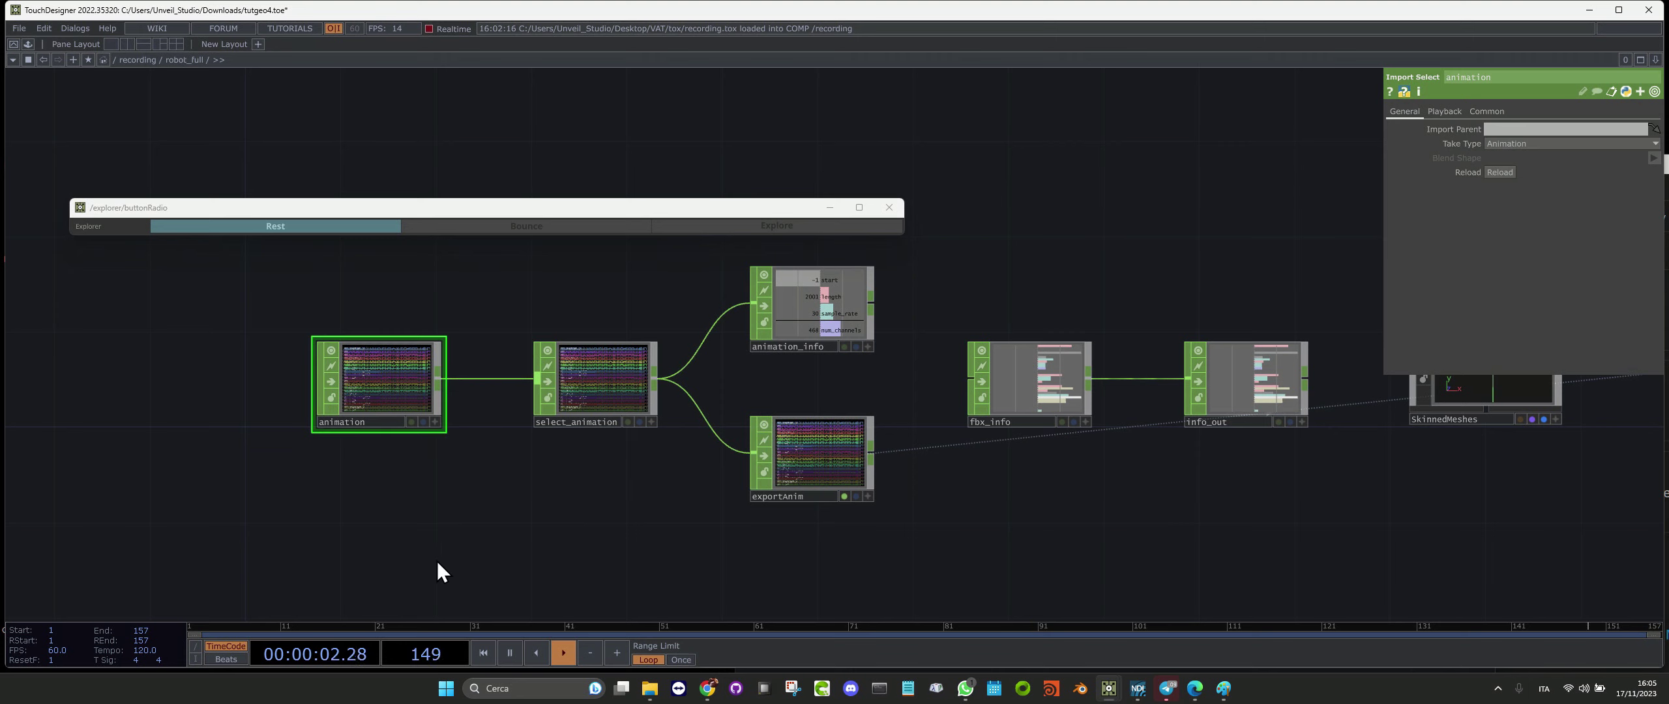
key("u")
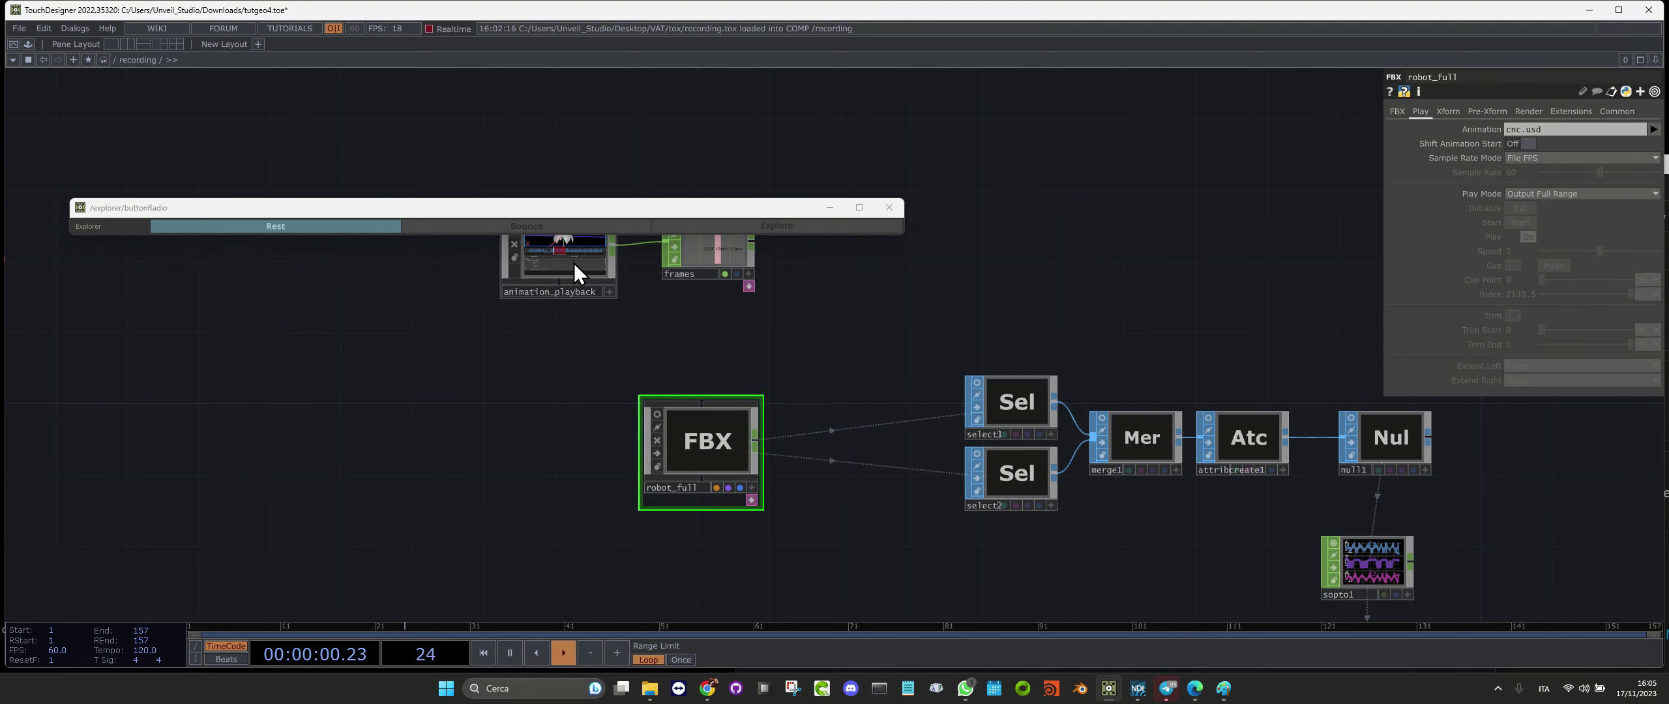
Examine the Full range From FBX operator chain inside animation_playback, and inspect the component's preview in the recording network
double_click(560, 251)
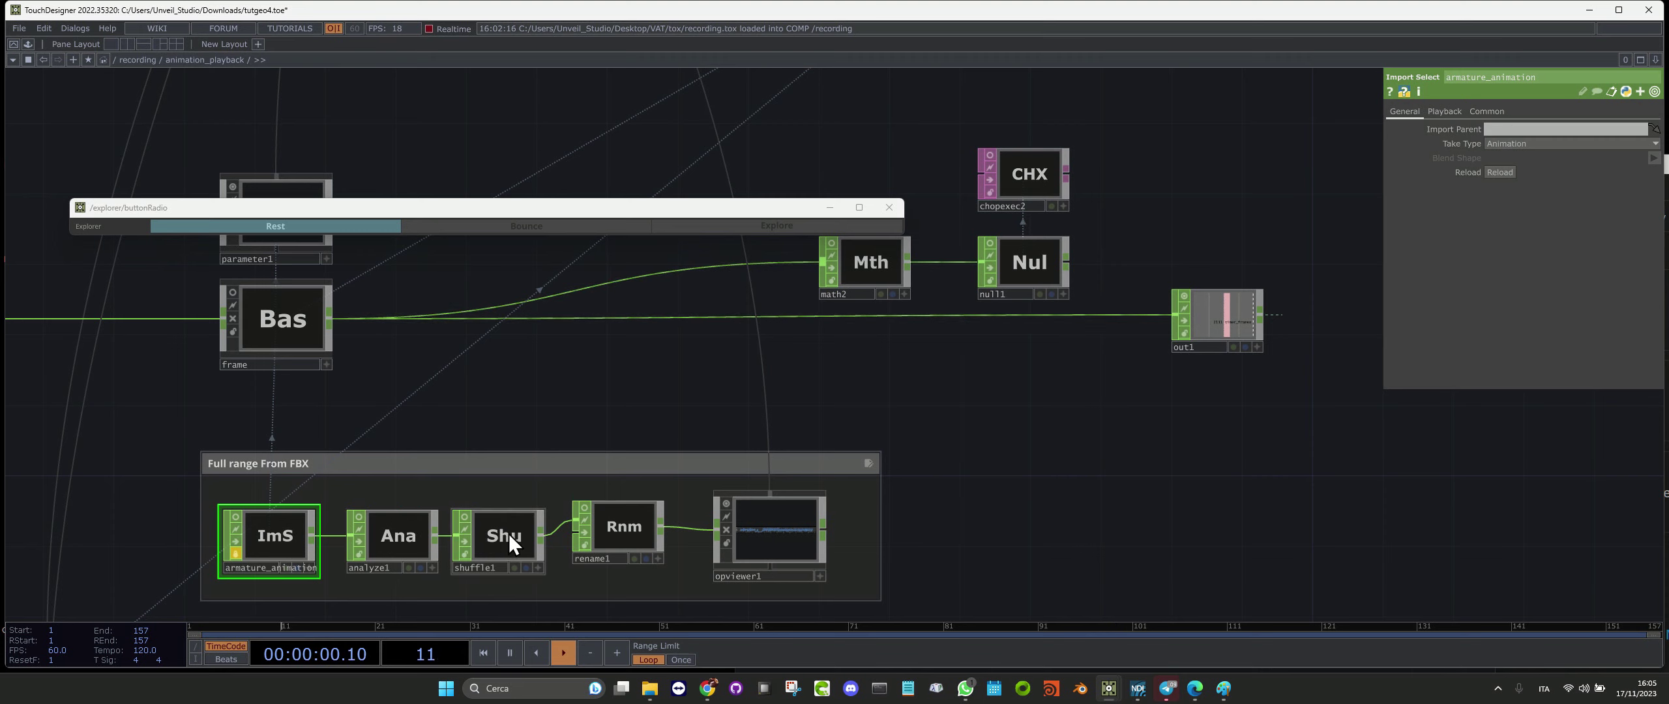
scroll(743, 524, "up", 3)
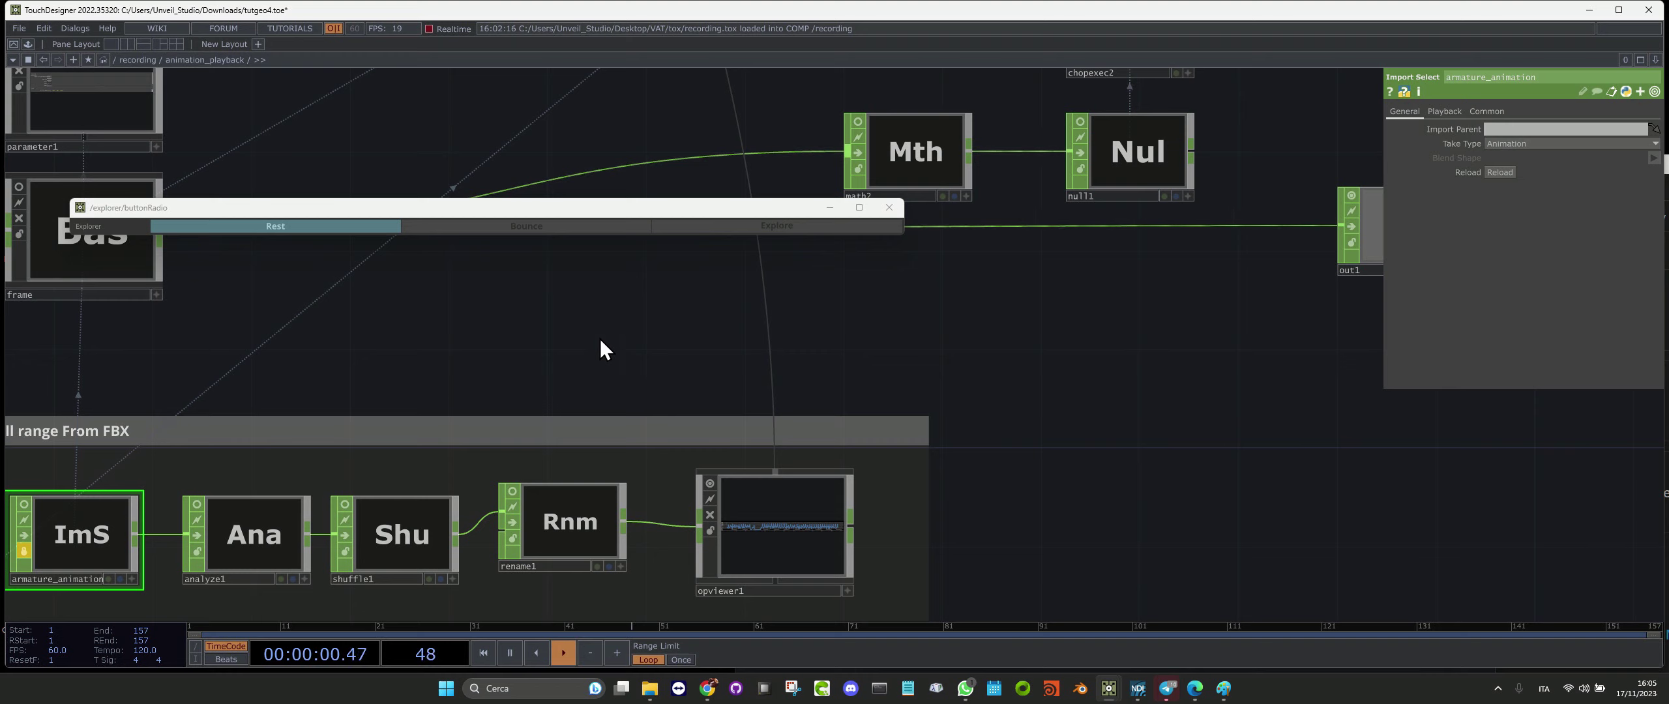
key("u")
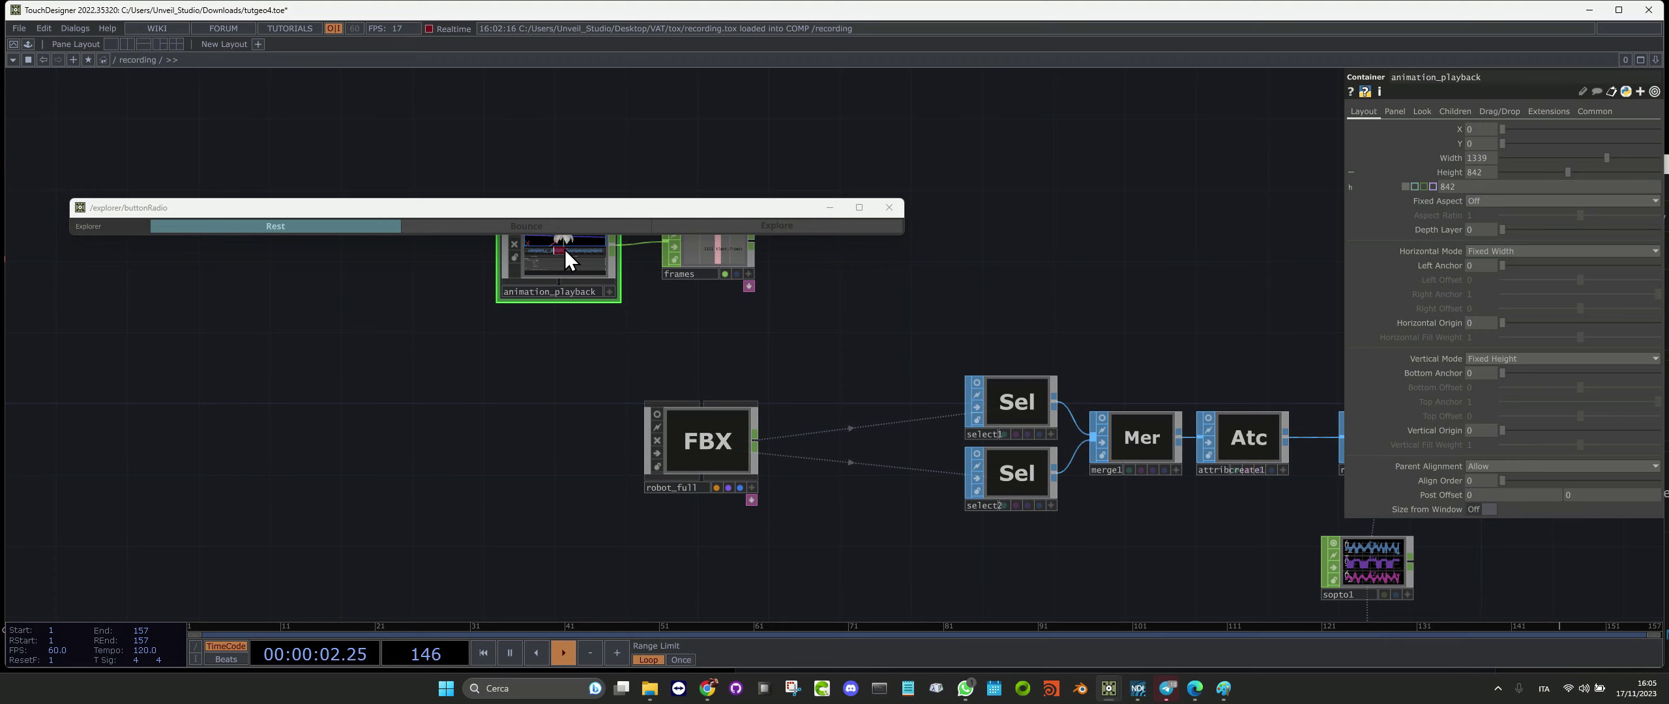
scroll(563, 250, "up", 8)
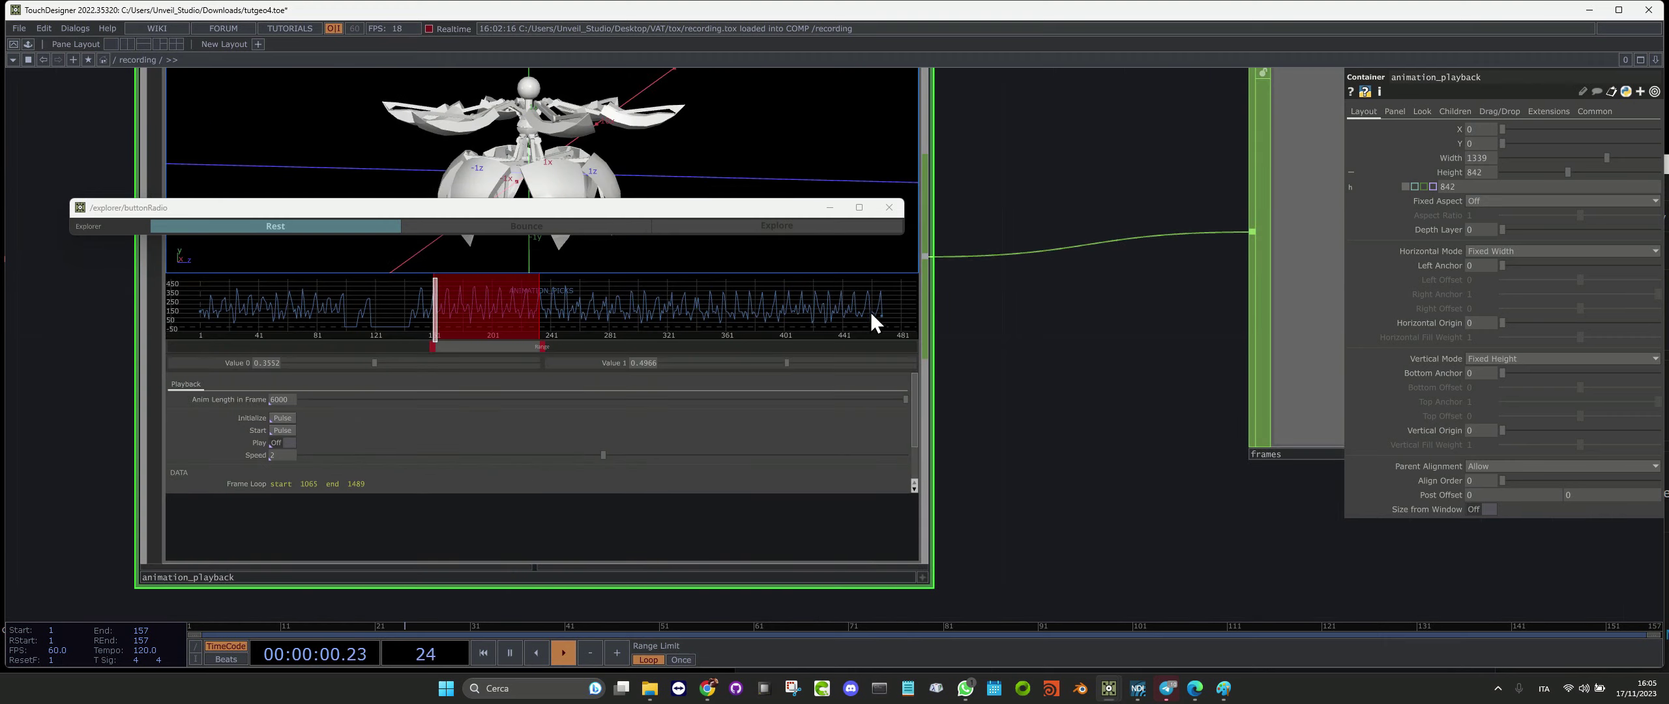
scroll(873, 319, "down", 8)
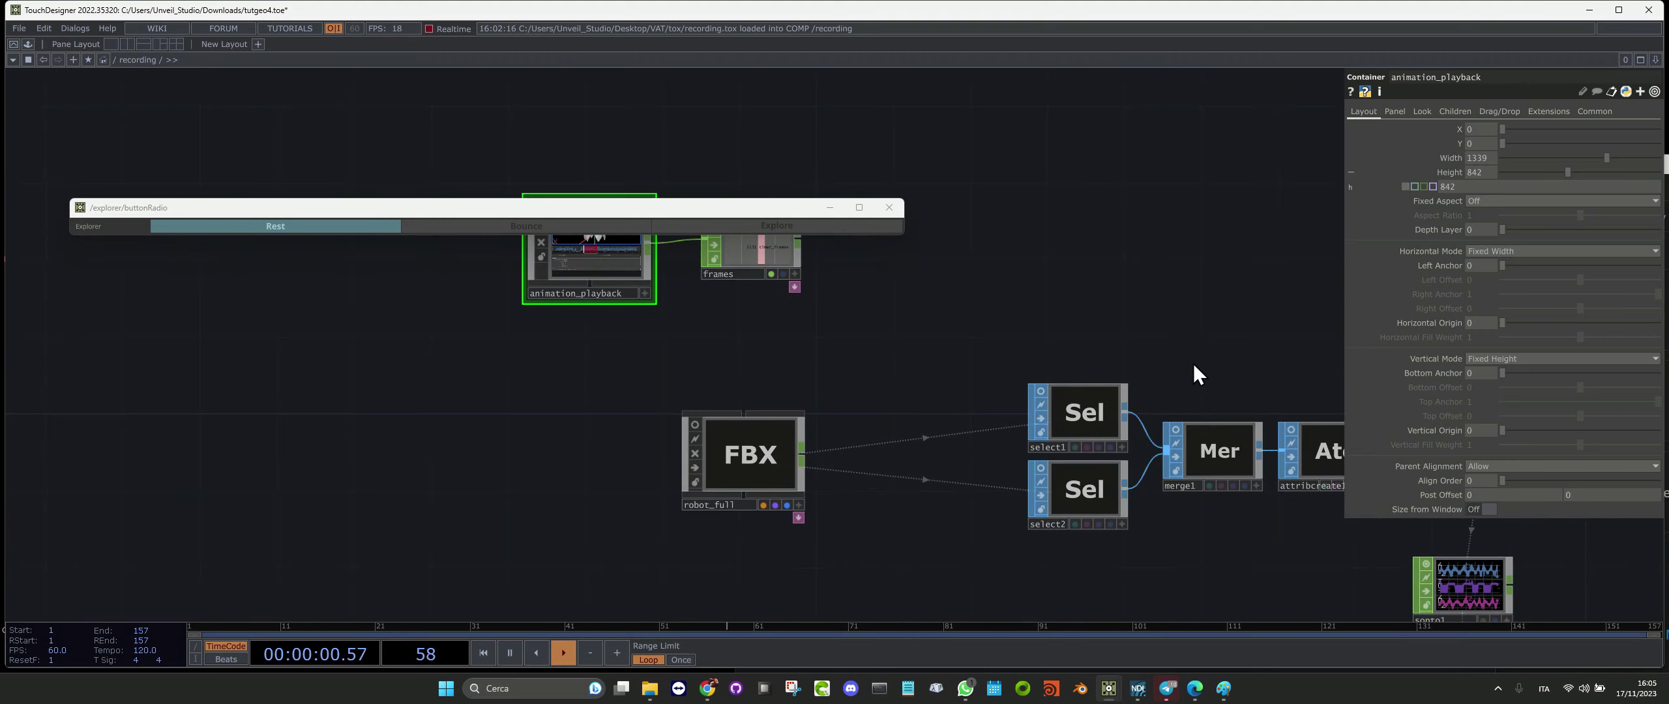
Set the Play Mode of the robot_full FBX component back to Specify Index
left_click(774, 469)
left_click(1553, 193)
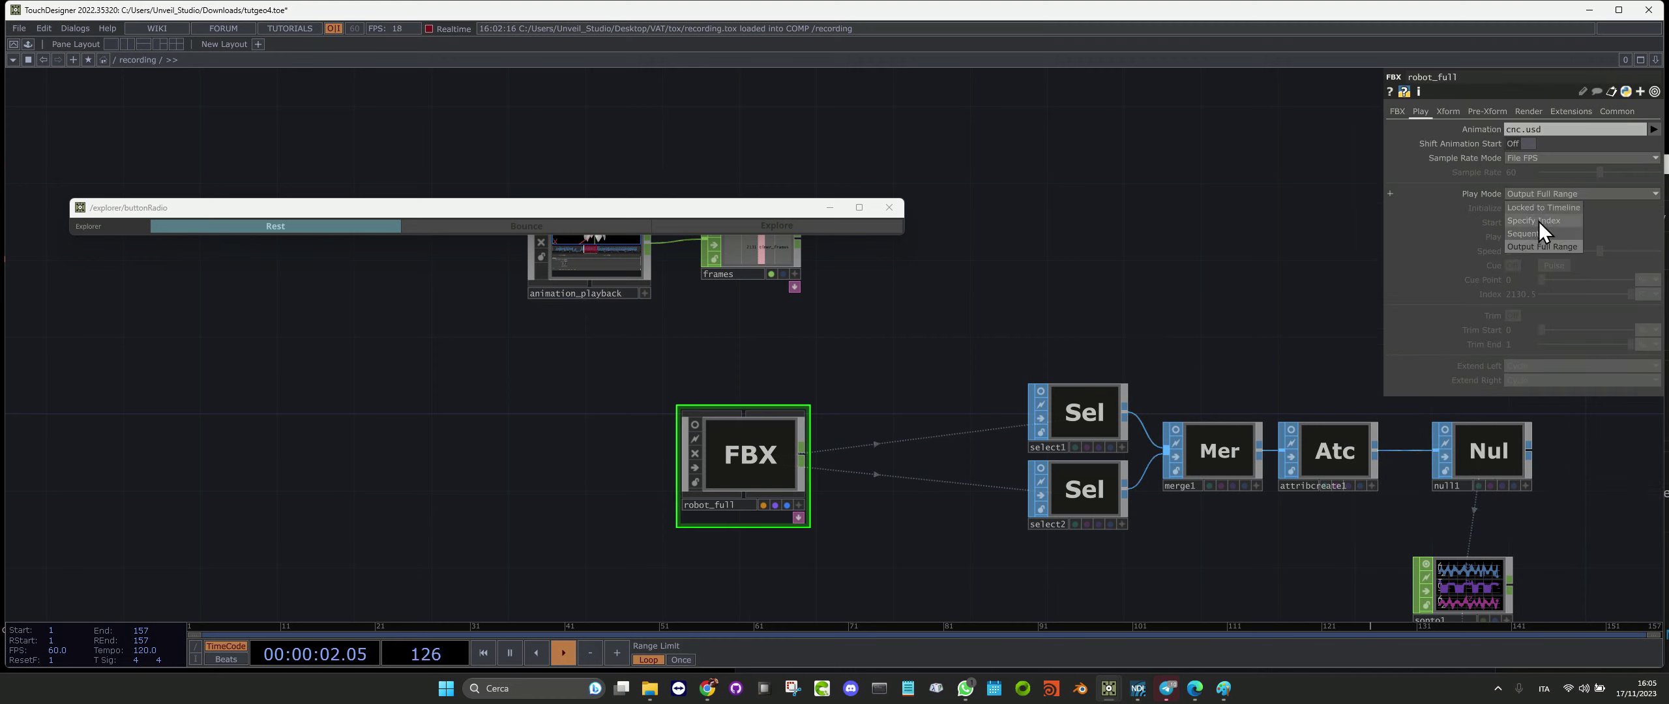
left_click(1538, 221)
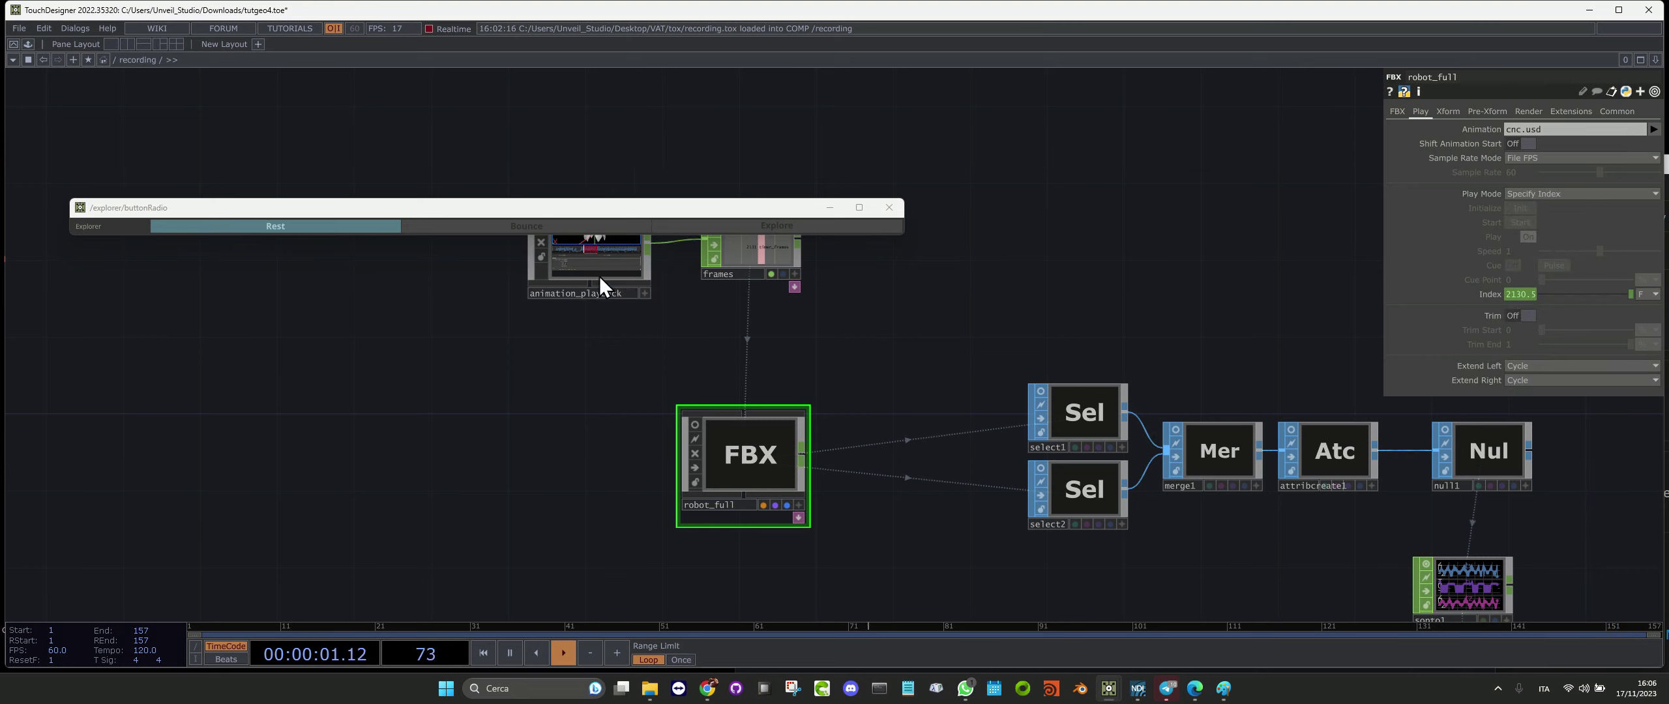
Review the recording network's chain from animation_playback and frames through robot_full and the SOPs to chopto1
left_click(567, 259)
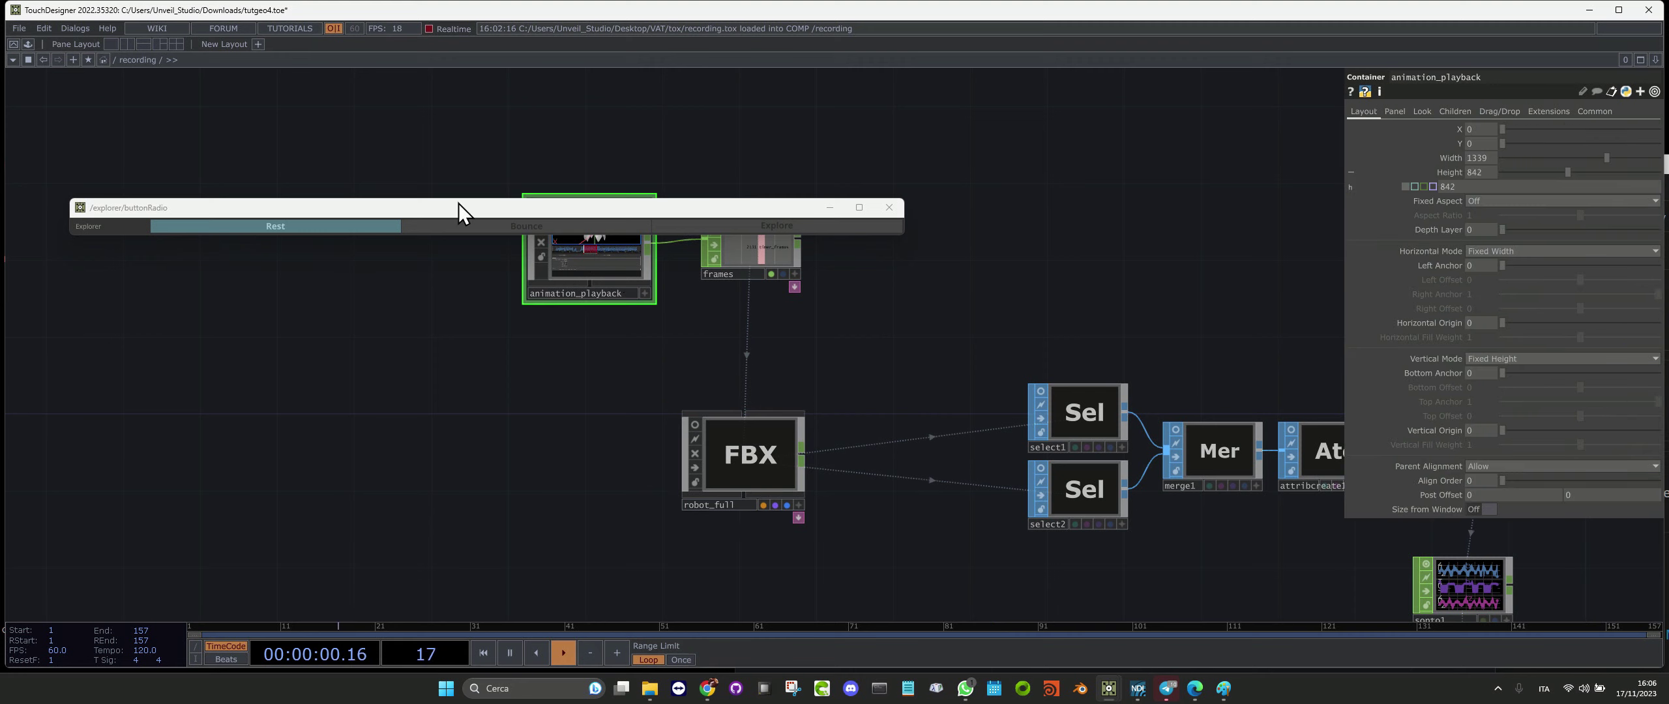
left_click_drag(934, 355, 774, 340)
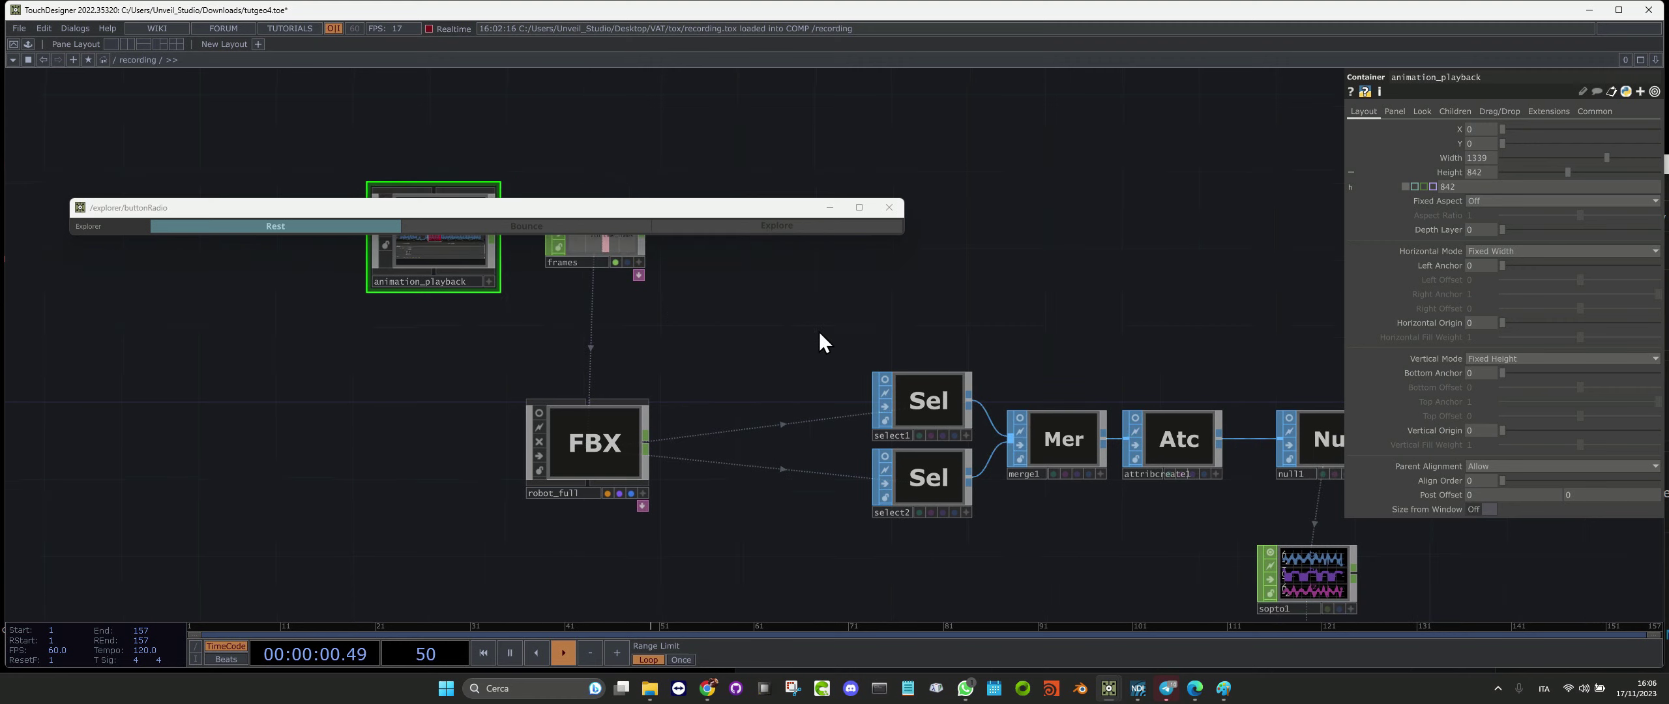
left_click_drag(679, 407, 609, 464)
scroll(259, 247, "up", 3)
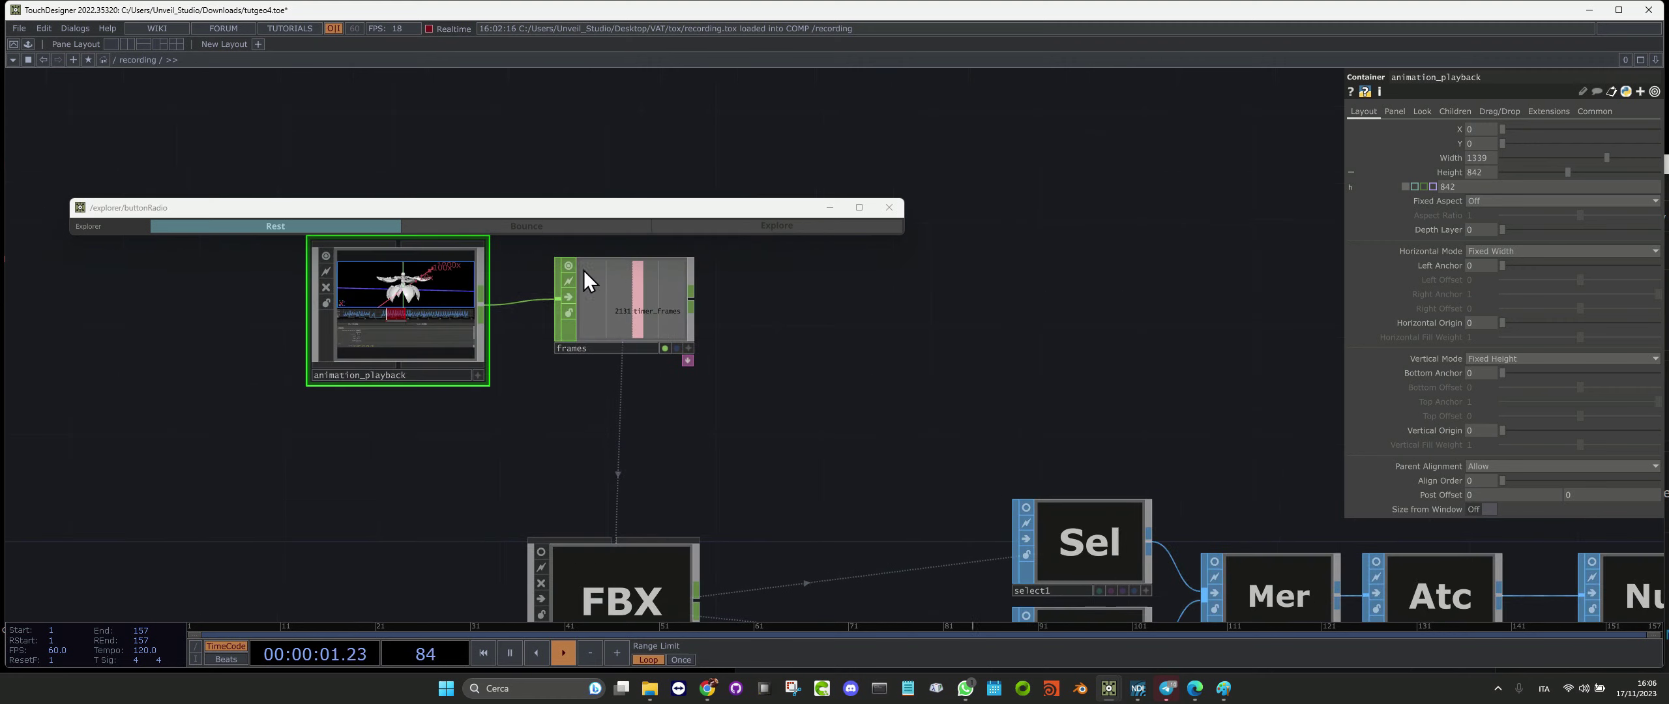
left_click_drag(868, 447, 454, 323)
scroll(553, 381, "down", 2)
scroll(456, 324, "down", 2)
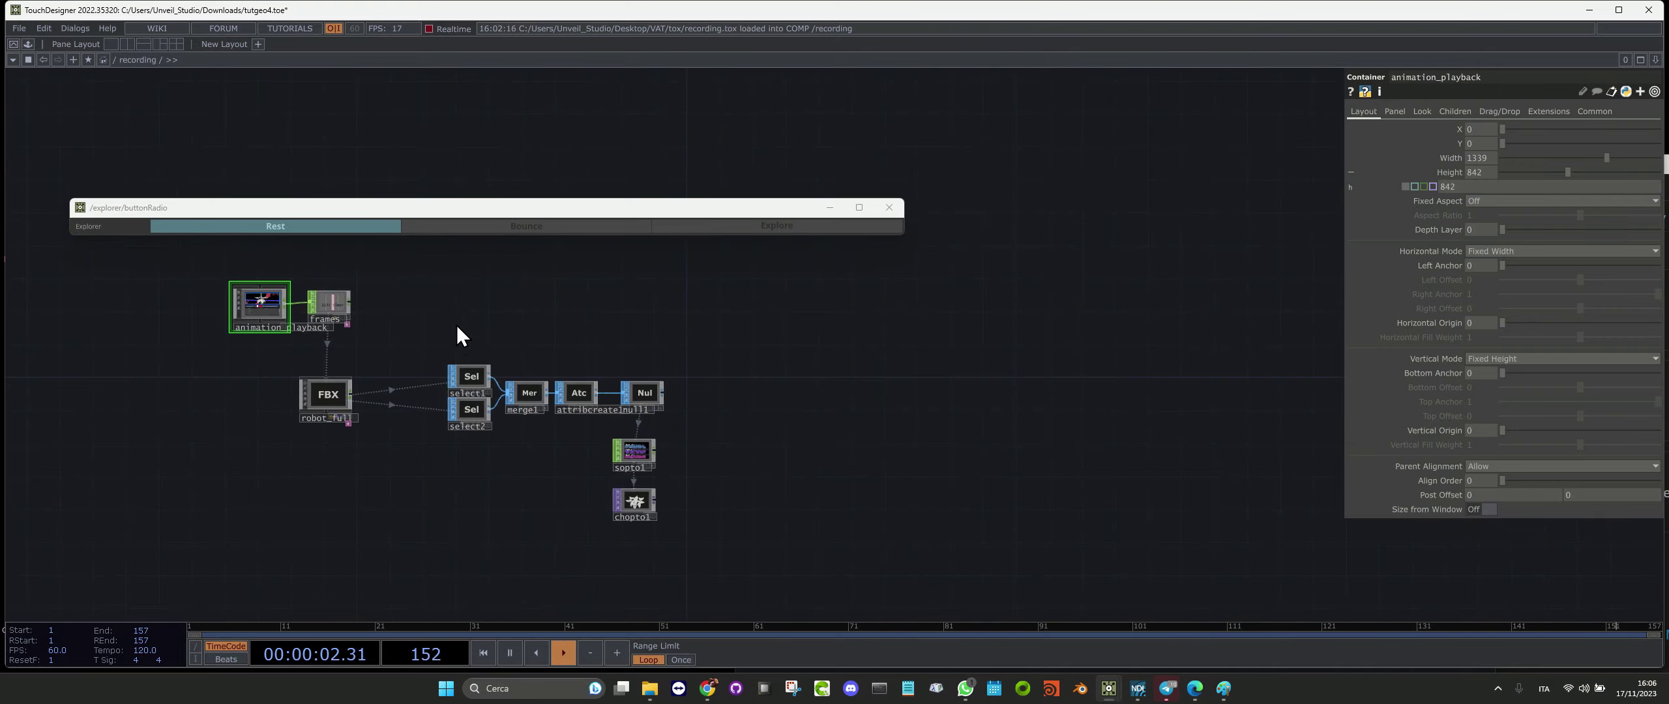
scroll(334, 343, "up", 3)
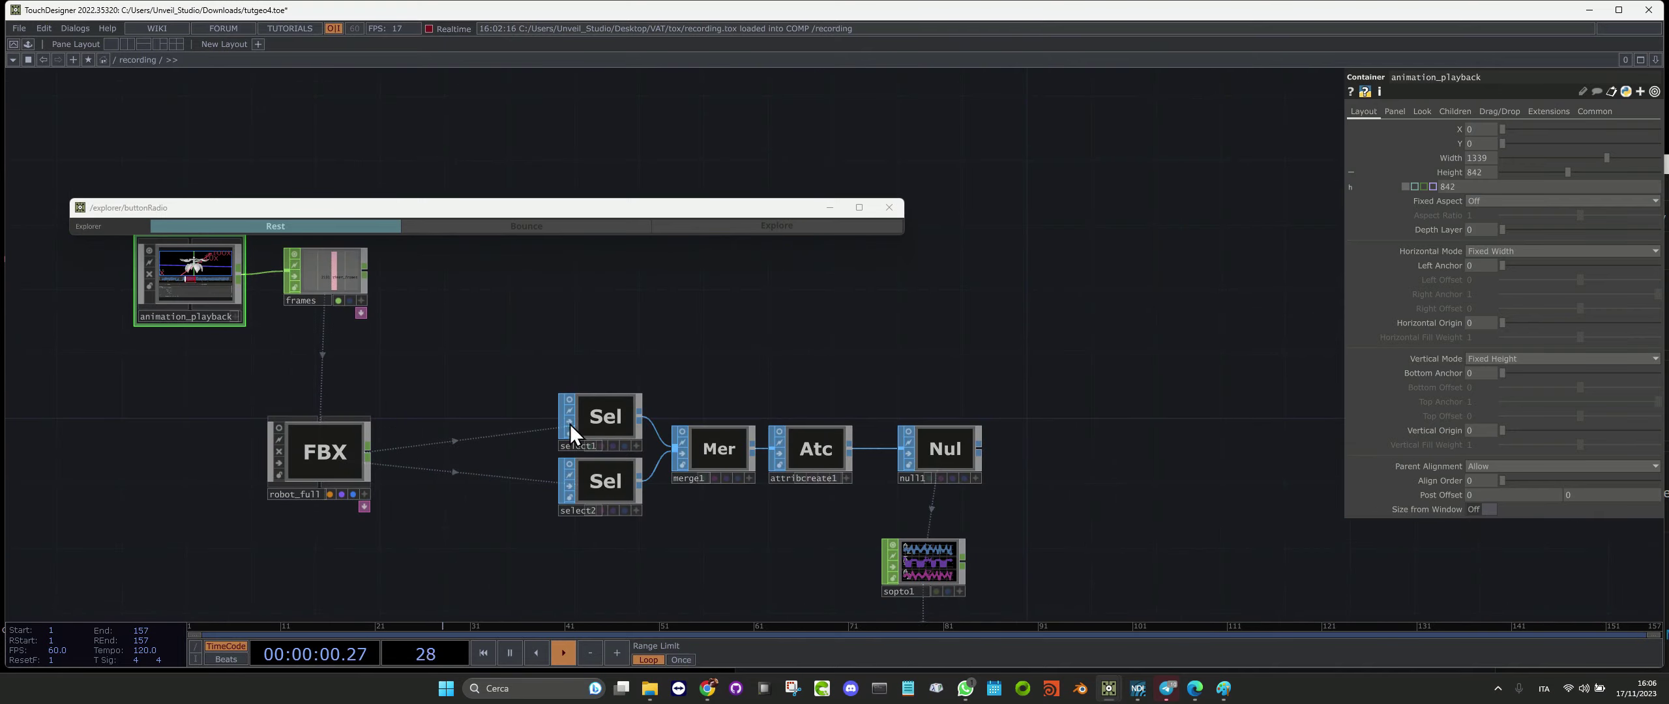
left_click_drag(846, 495, 794, 381)
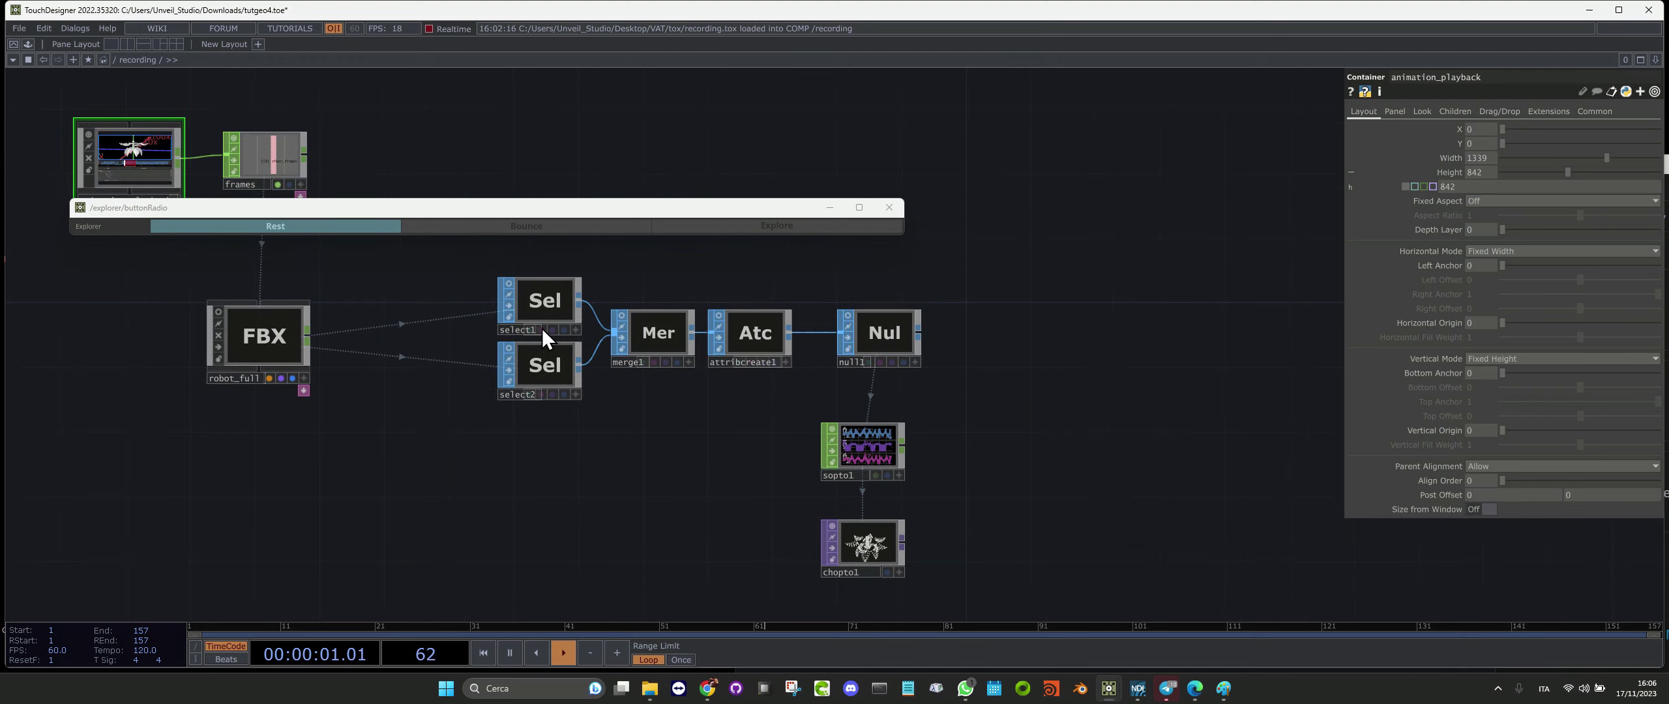
Close the buttonRadio window, then restore the animation_playback window and place it over the network
right_click(116, 155)
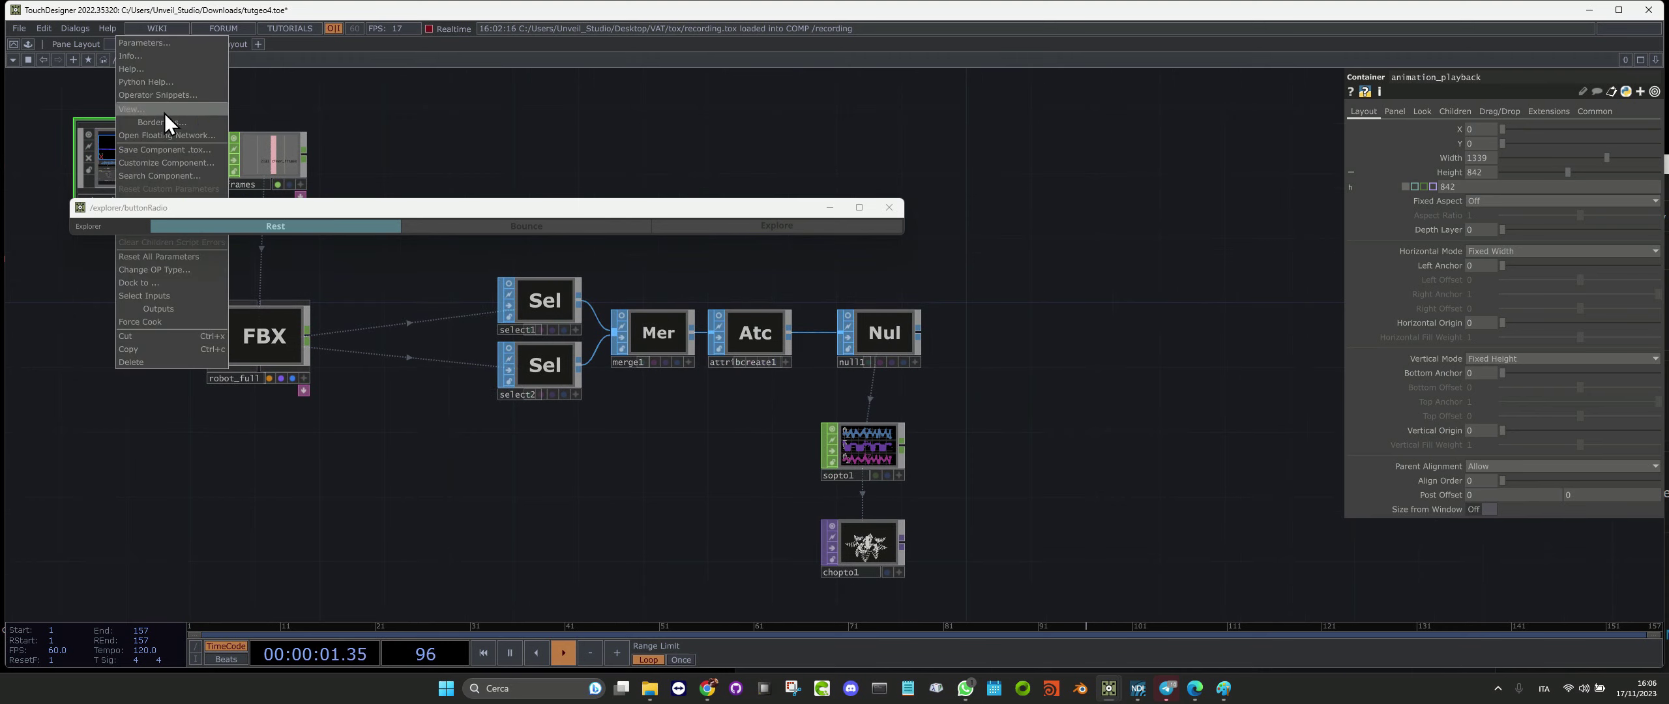
key("Escape")
left_click(888, 207)
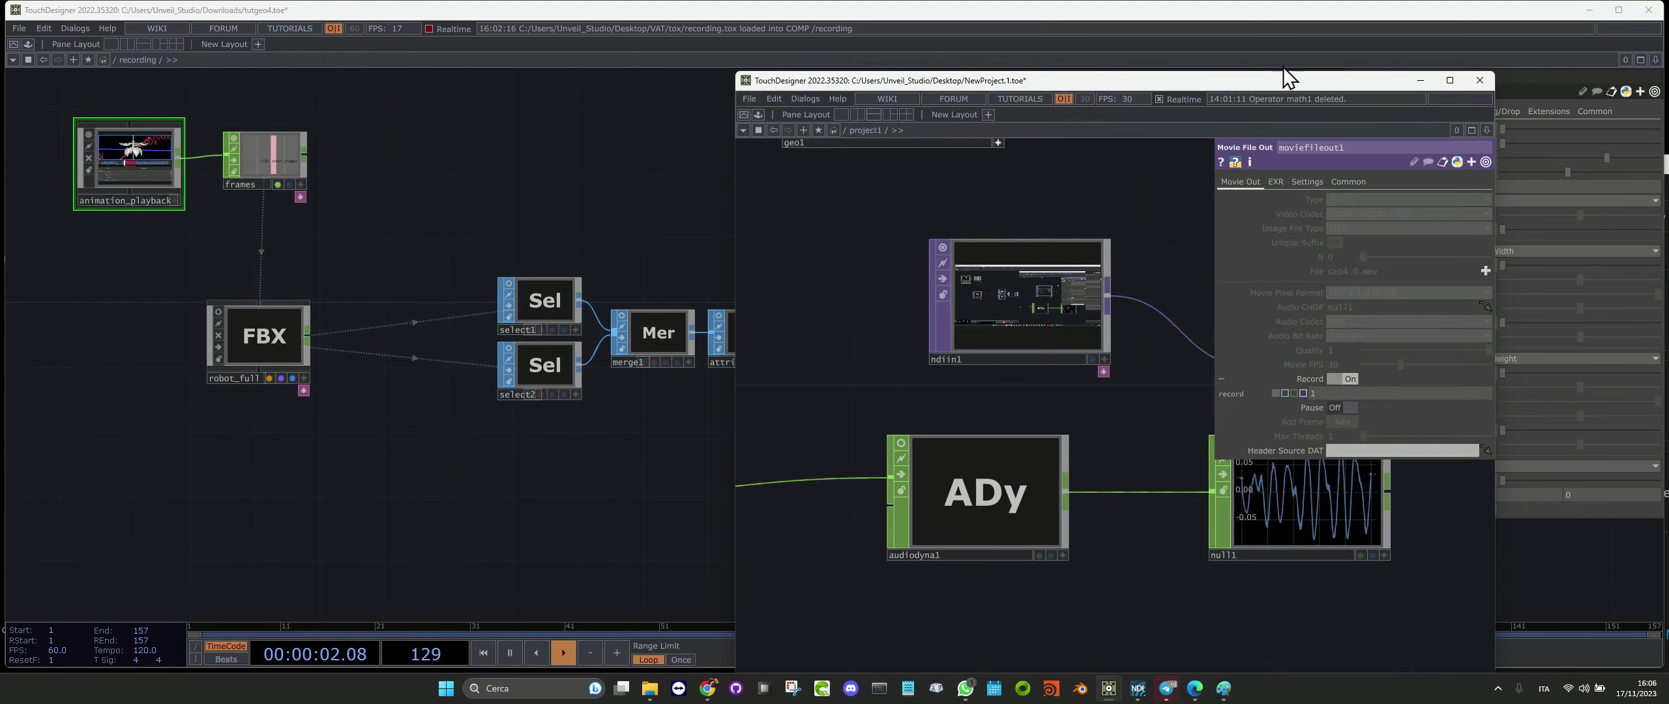
mouse_move(1109, 688)
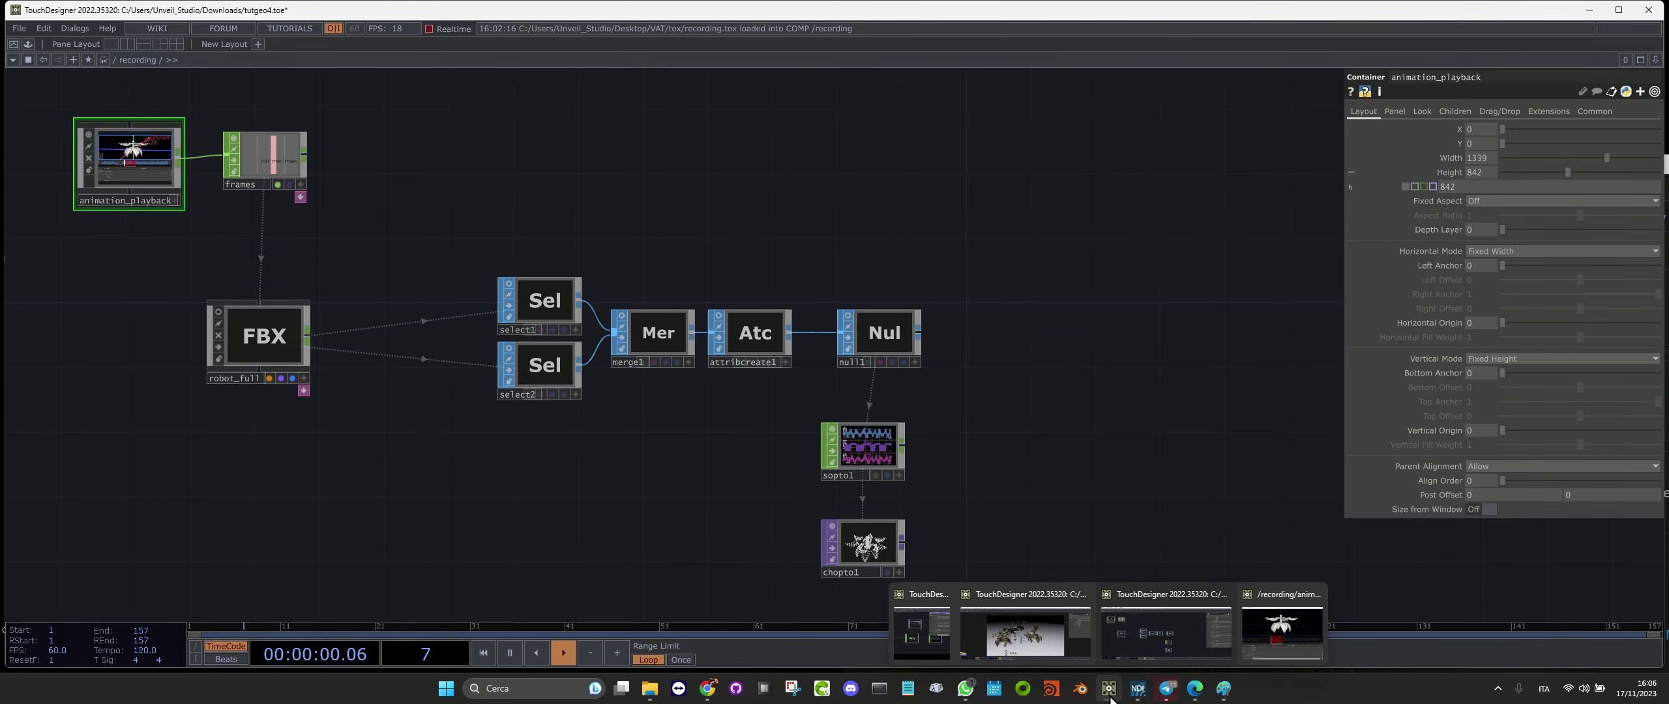
left_click(1259, 632)
left_click_drag(624, 9, 339, 52)
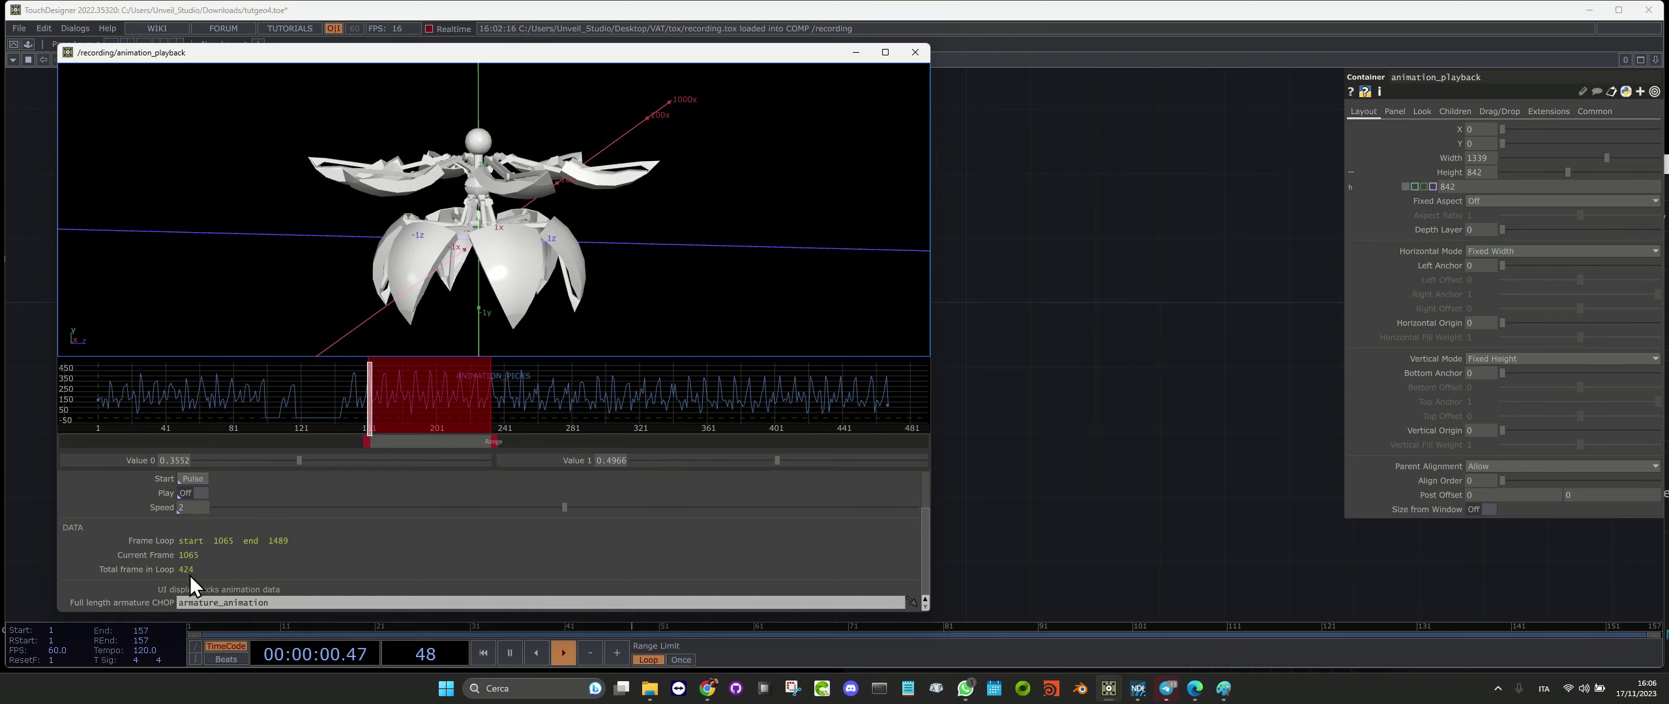
Pause the timeline, rewind it to frame 1 and set its Range Limit to Once
left_click(514, 656)
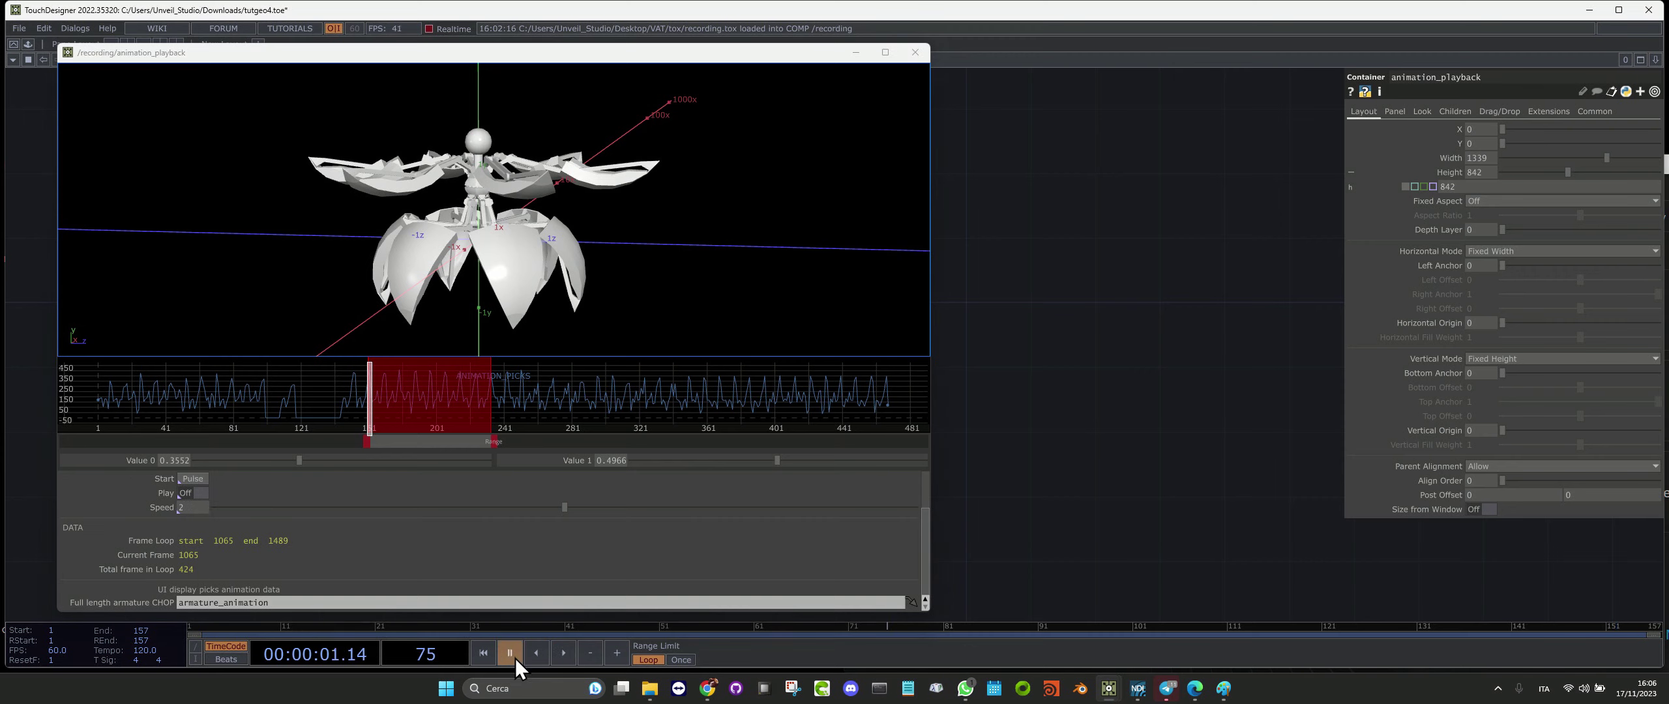
left_click(481, 651)
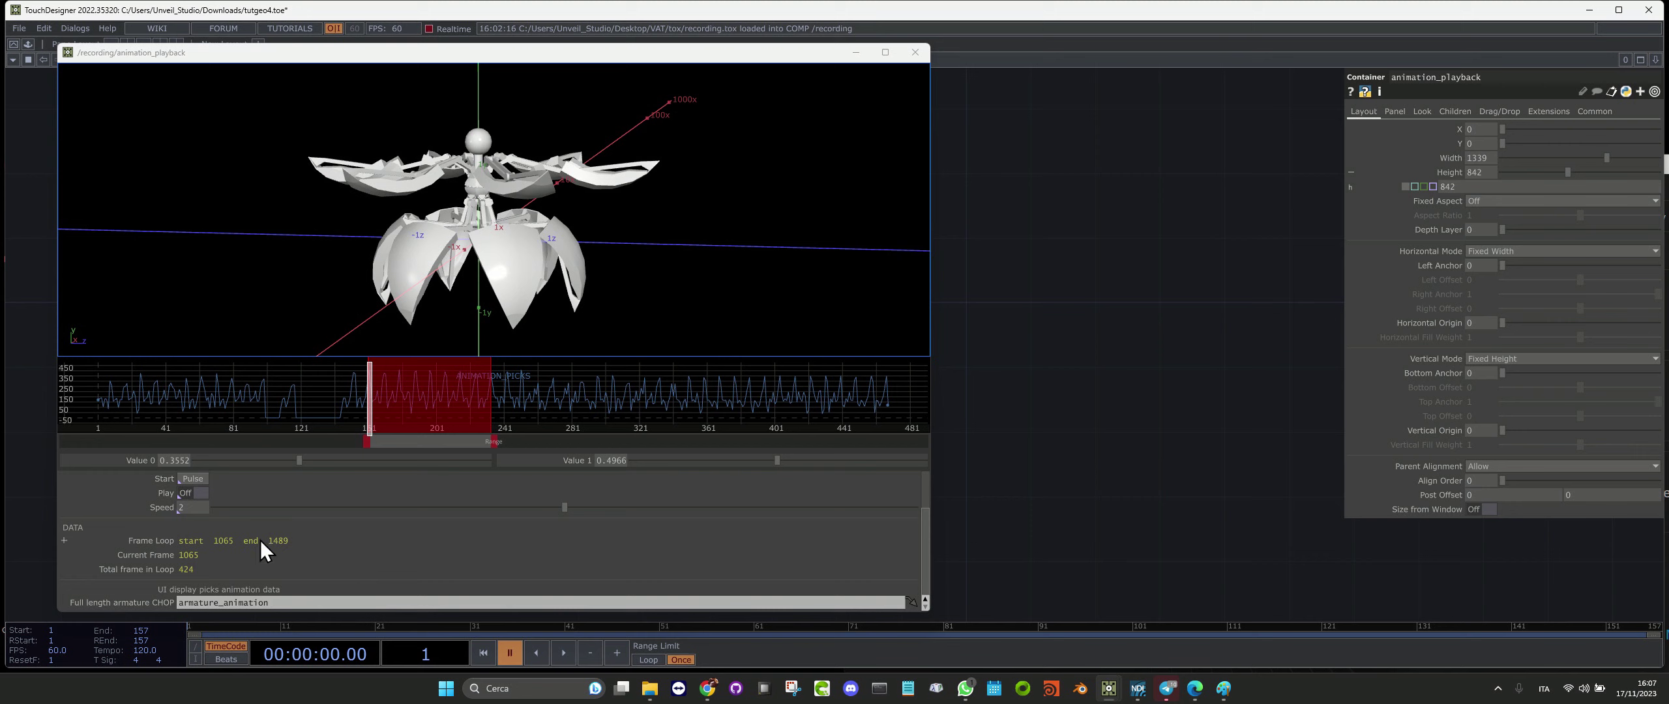
Check the Total frame in Loop expression, and set the timeline's End and REnd values to 424
left_click(180, 569)
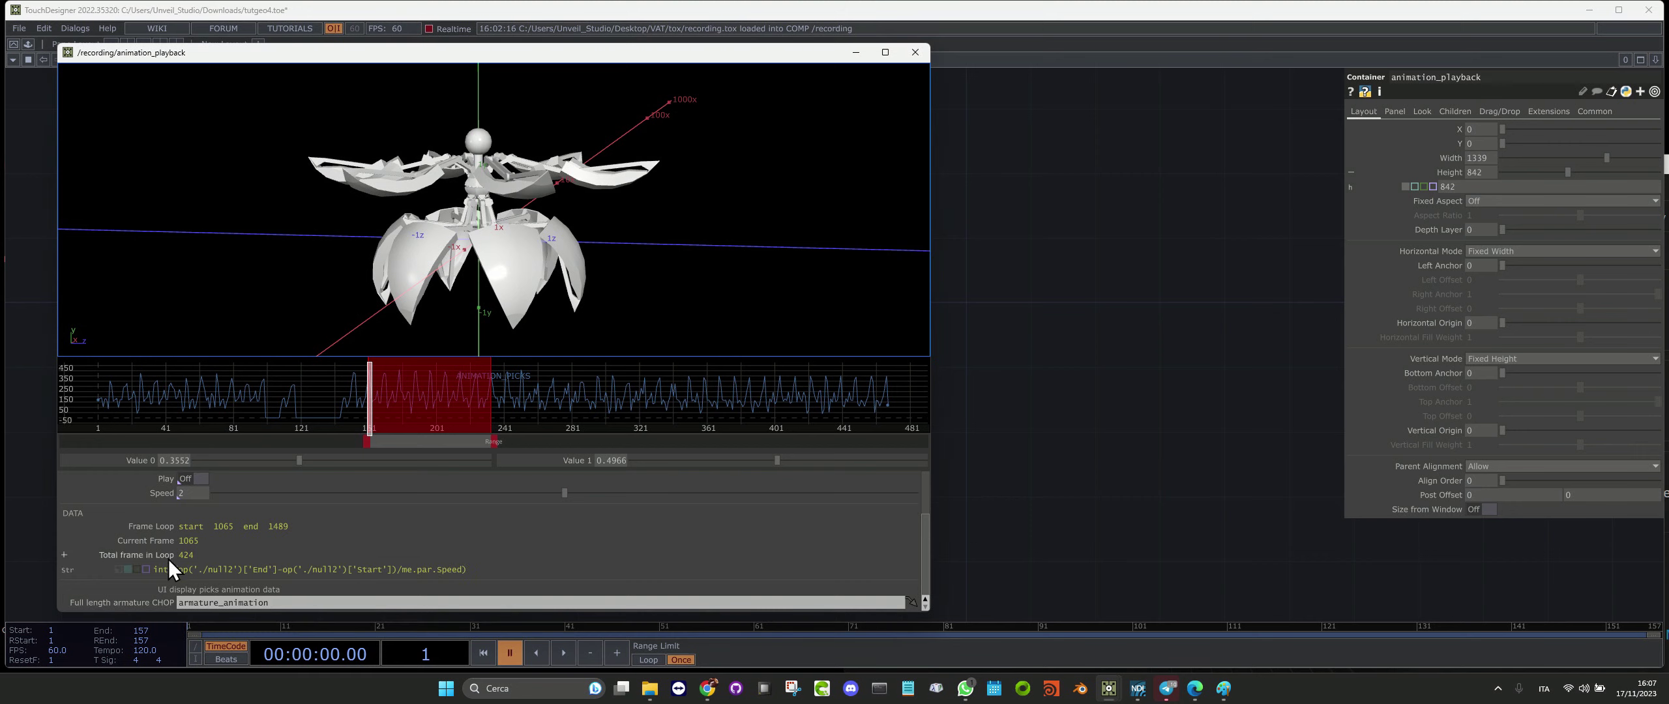
left_click(163, 558)
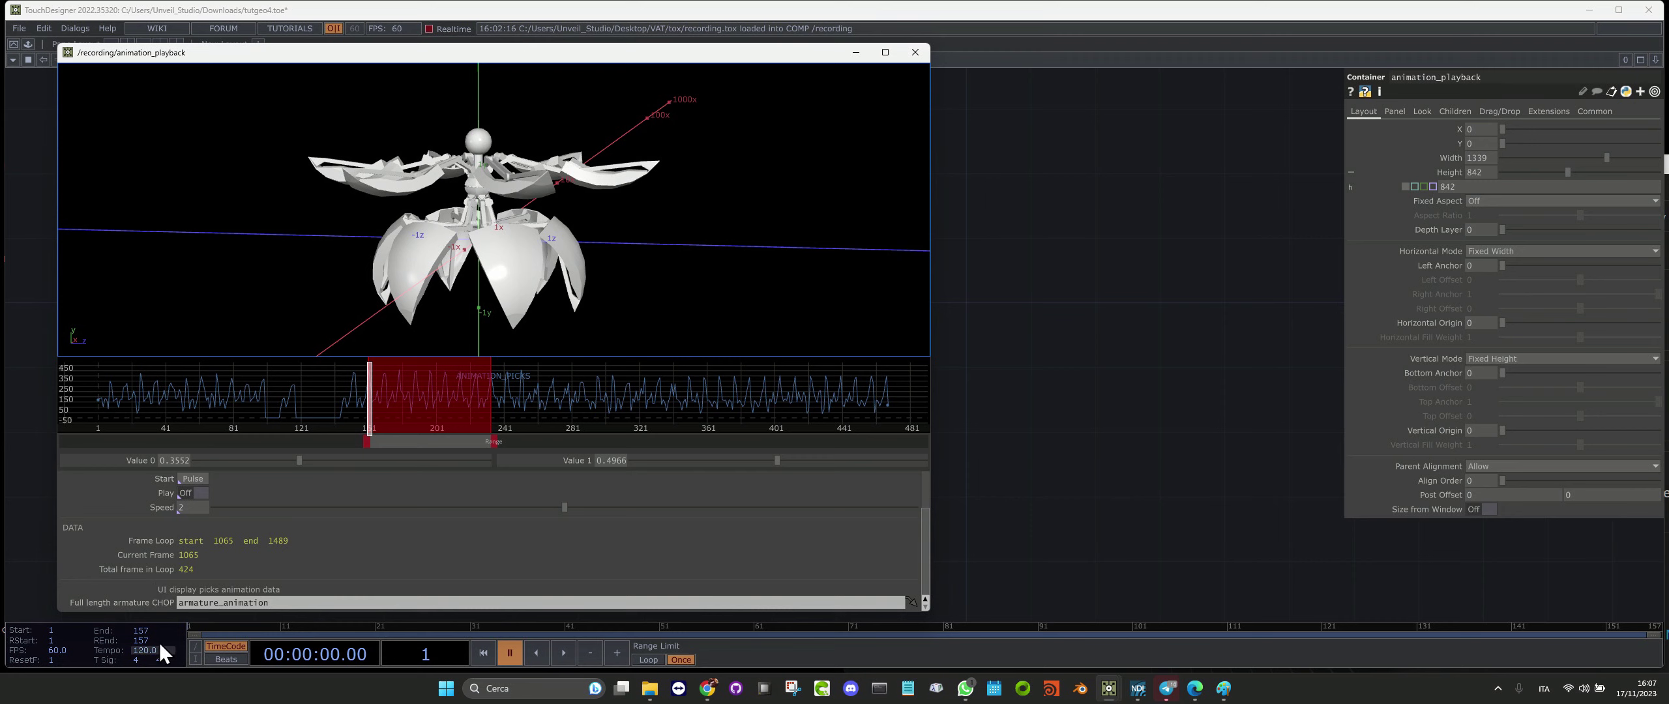
left_click(109, 631)
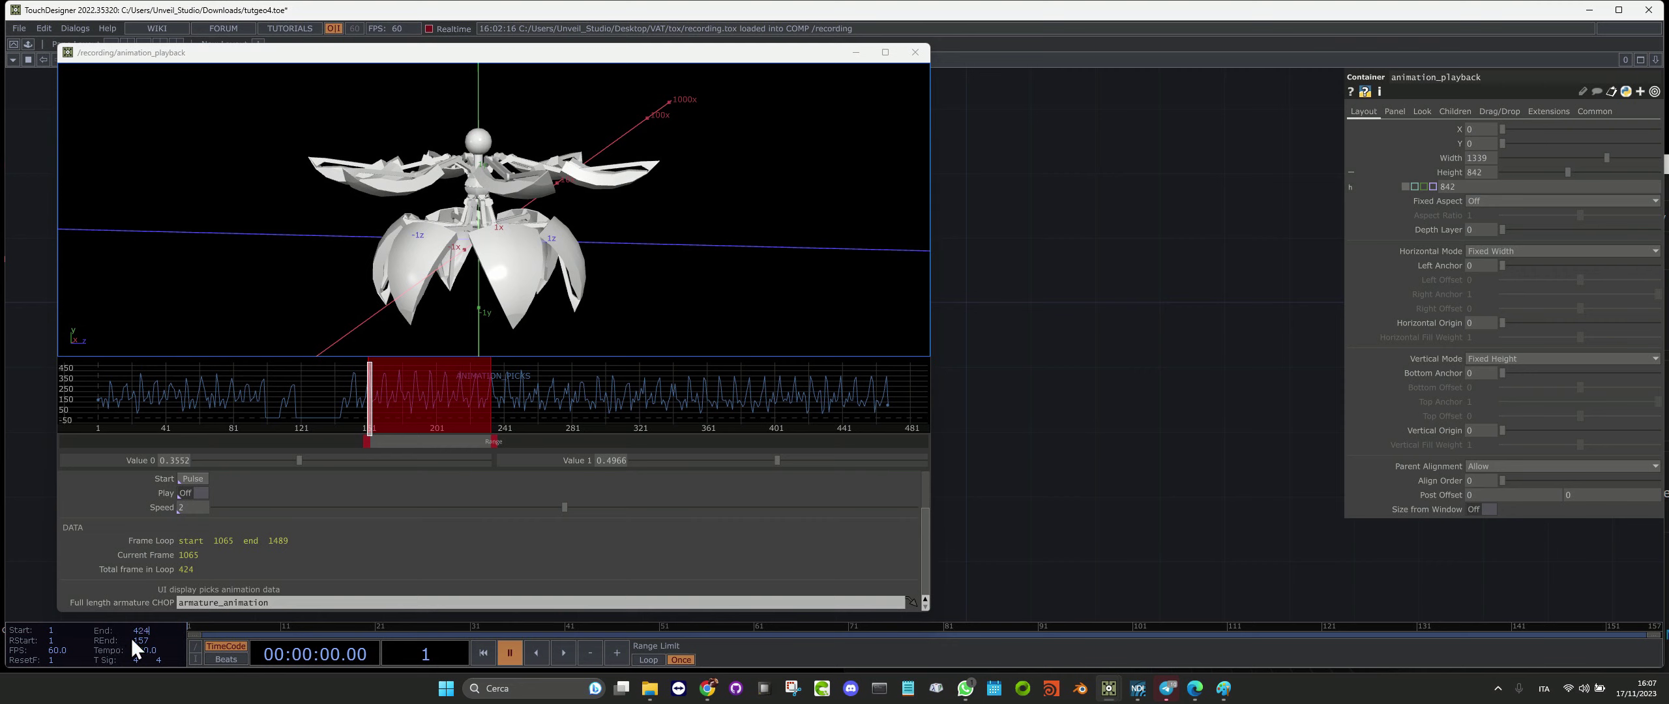
left_click_drag(151, 638, 88, 638)
type("424")
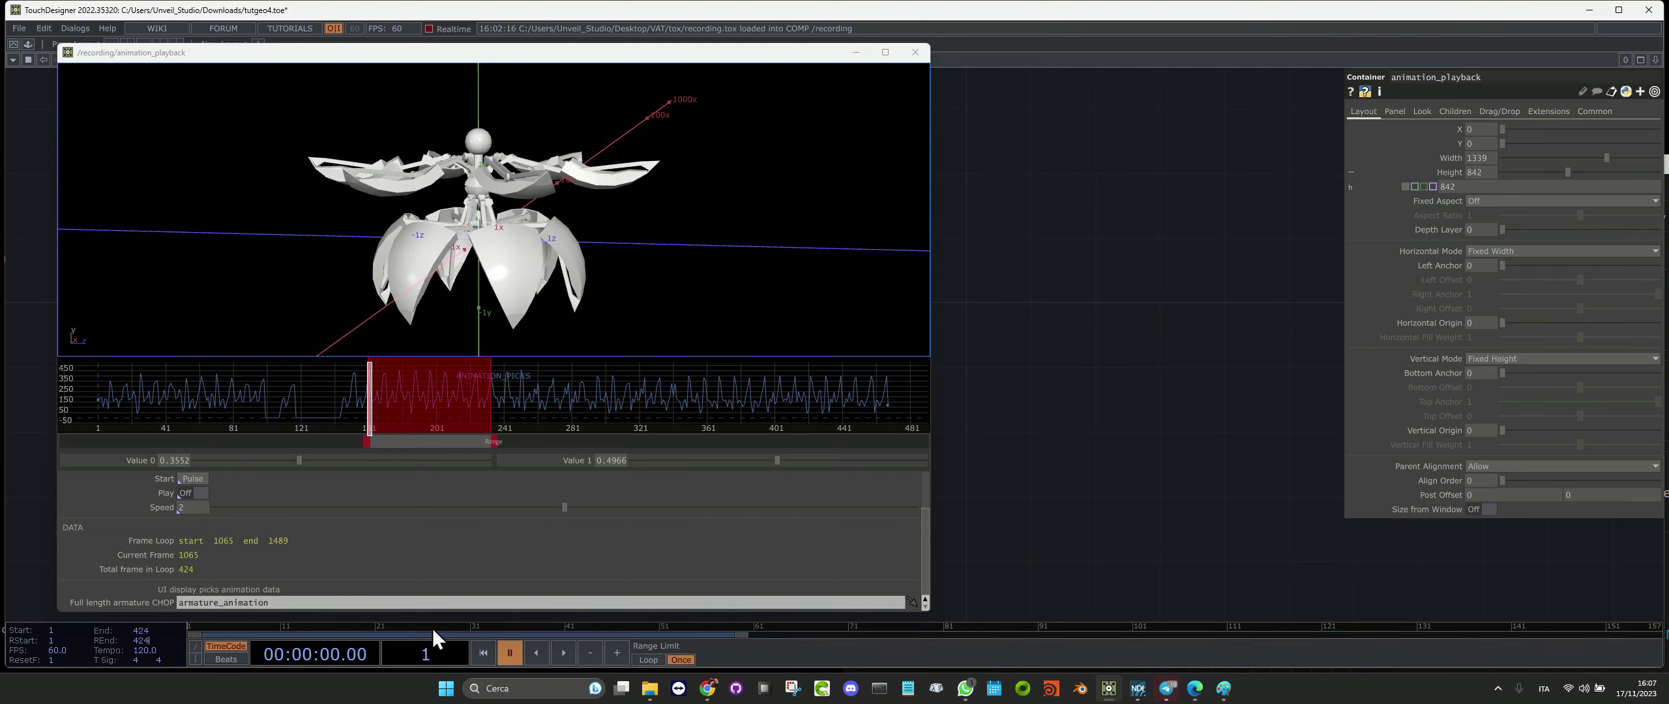
key("Return")
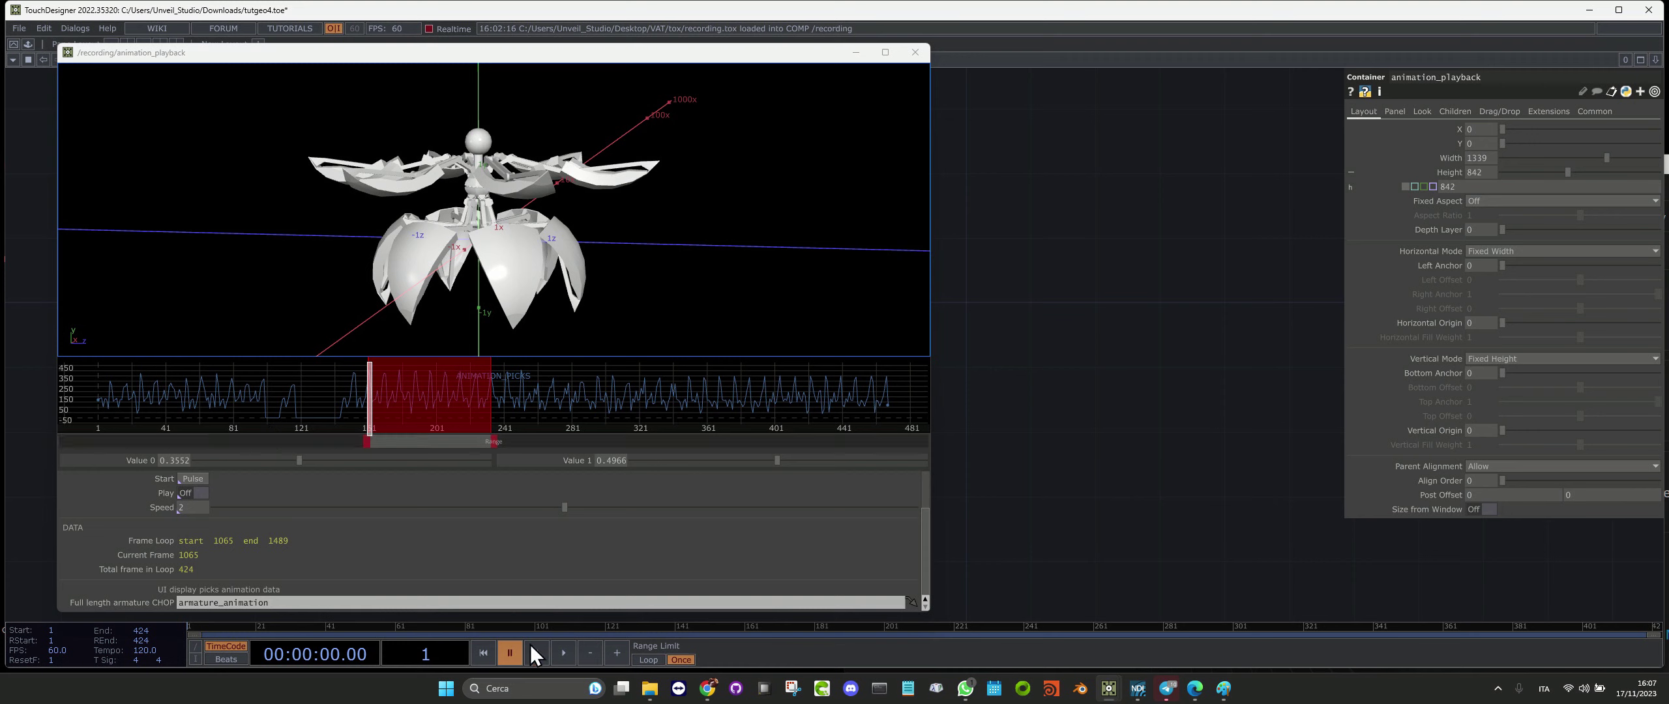
Turn on Play in animation_playback, run the timeline once through to frame 424 and rewind it to the start
left_click(558, 652)
left_click(485, 659)
scroll(206, 503, "up", 1)
scroll(206, 504, "up", 1)
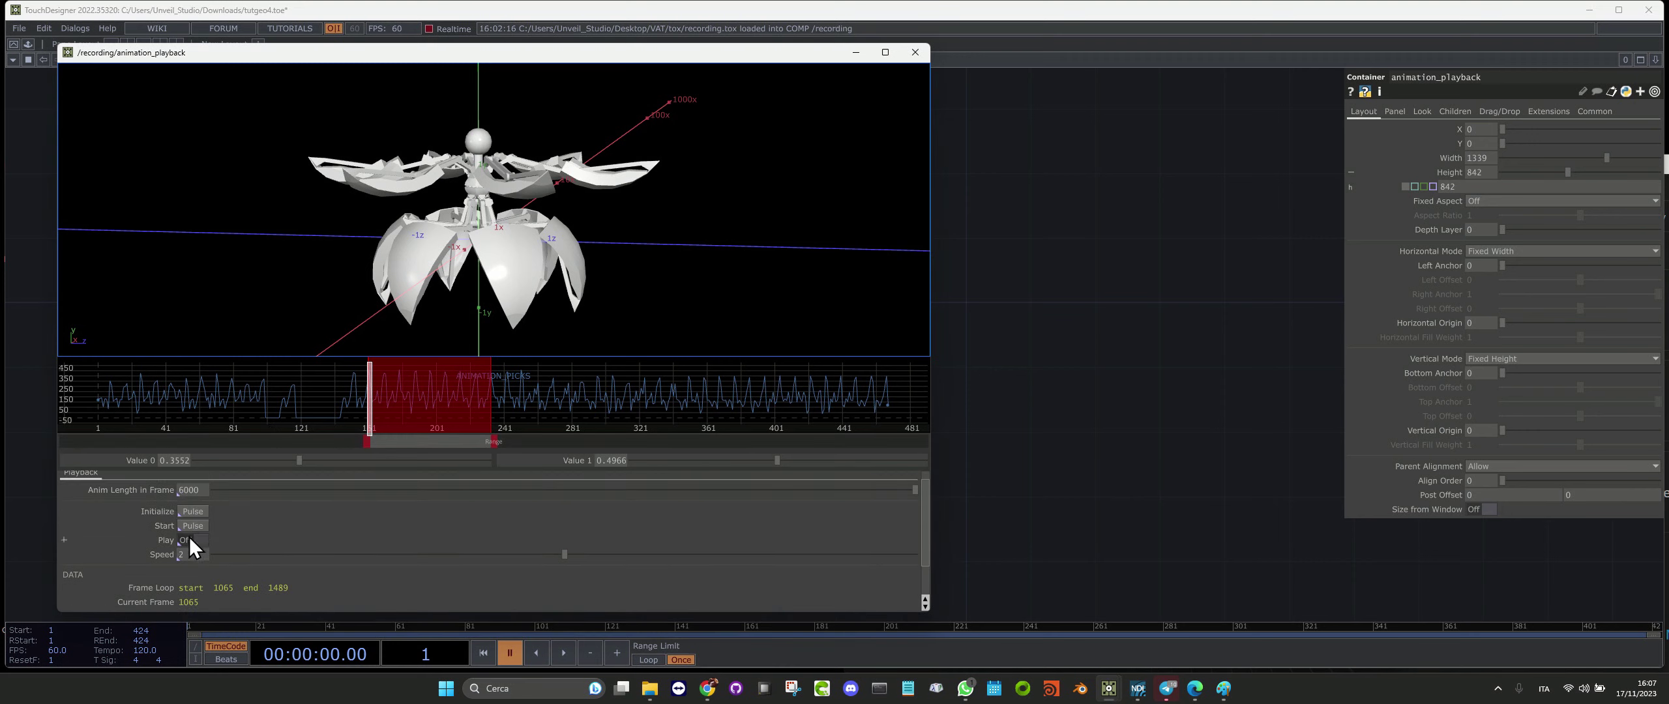
left_click(189, 540)
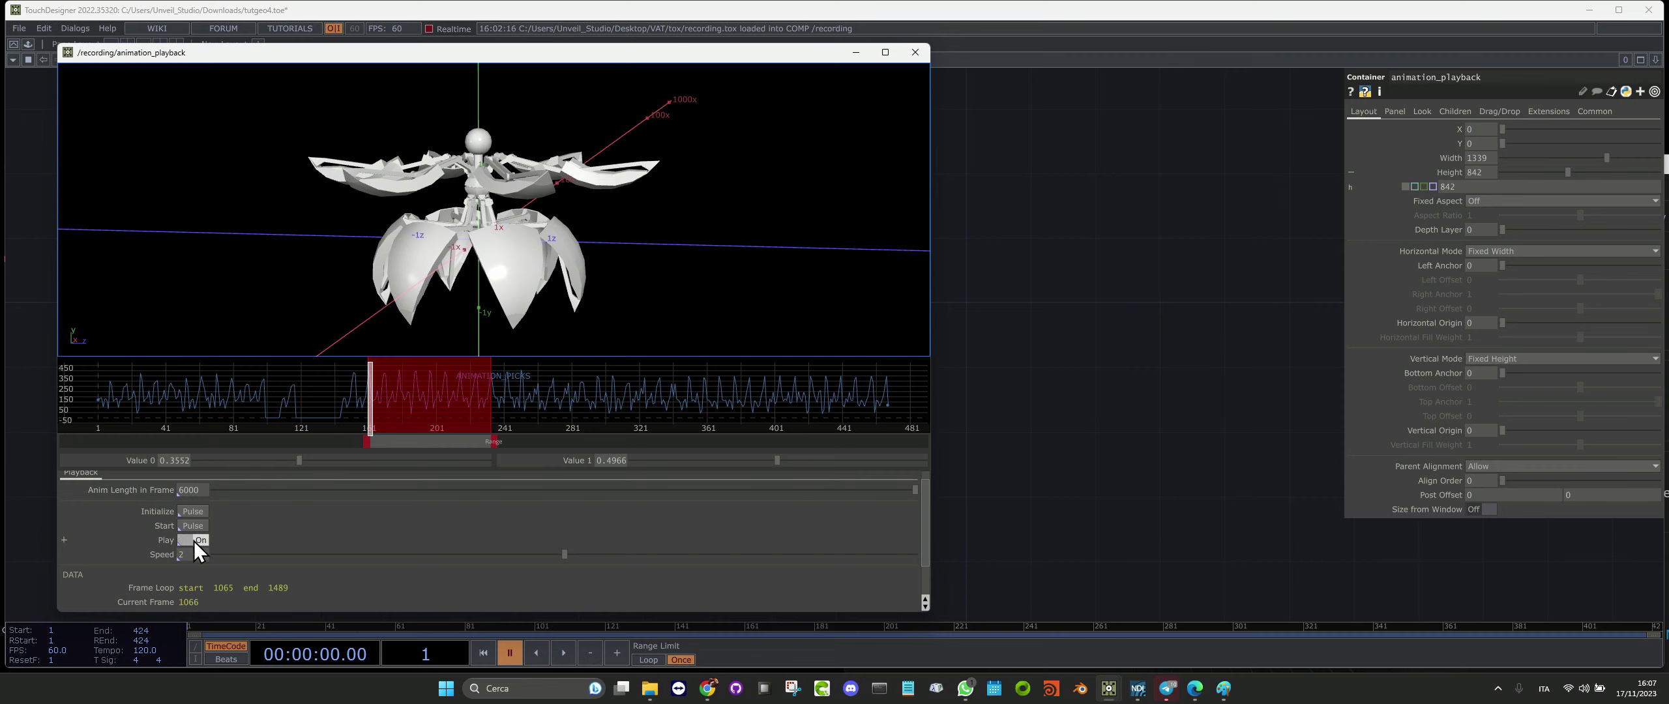
left_click(563, 655)
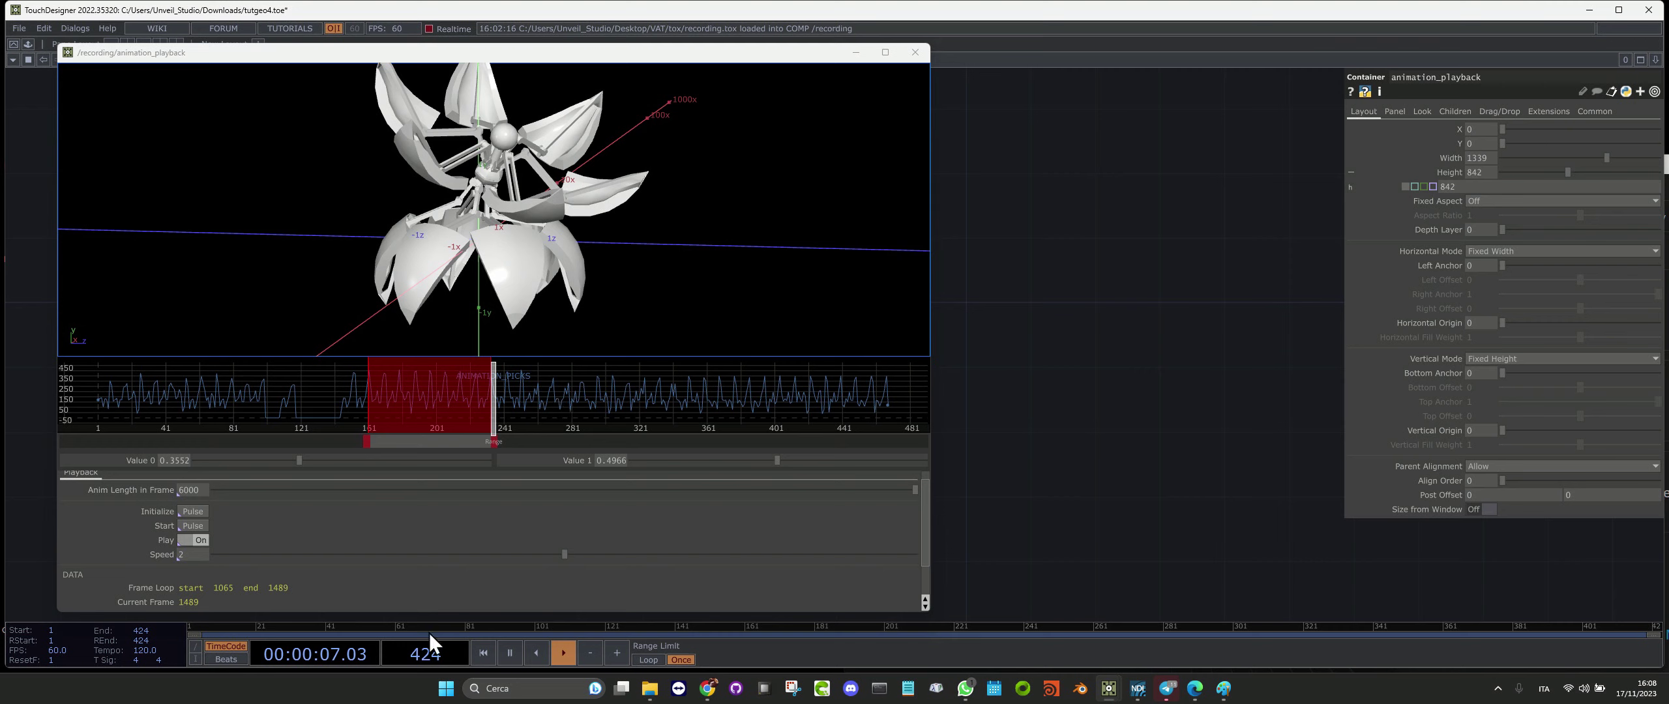
left_click(483, 654)
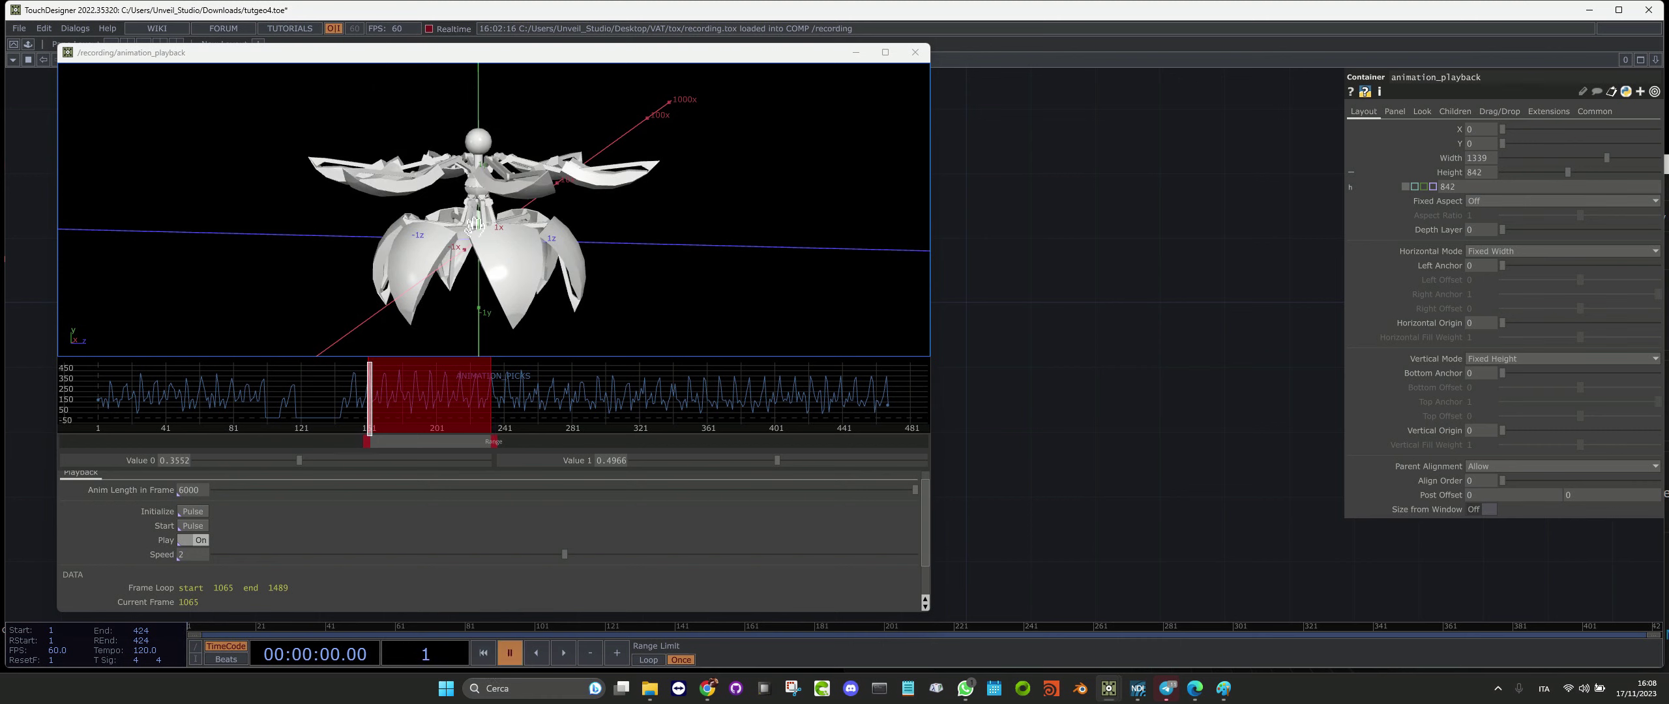
Initialize the animation playback, reposition its window and turn Play on
left_click(193, 515)
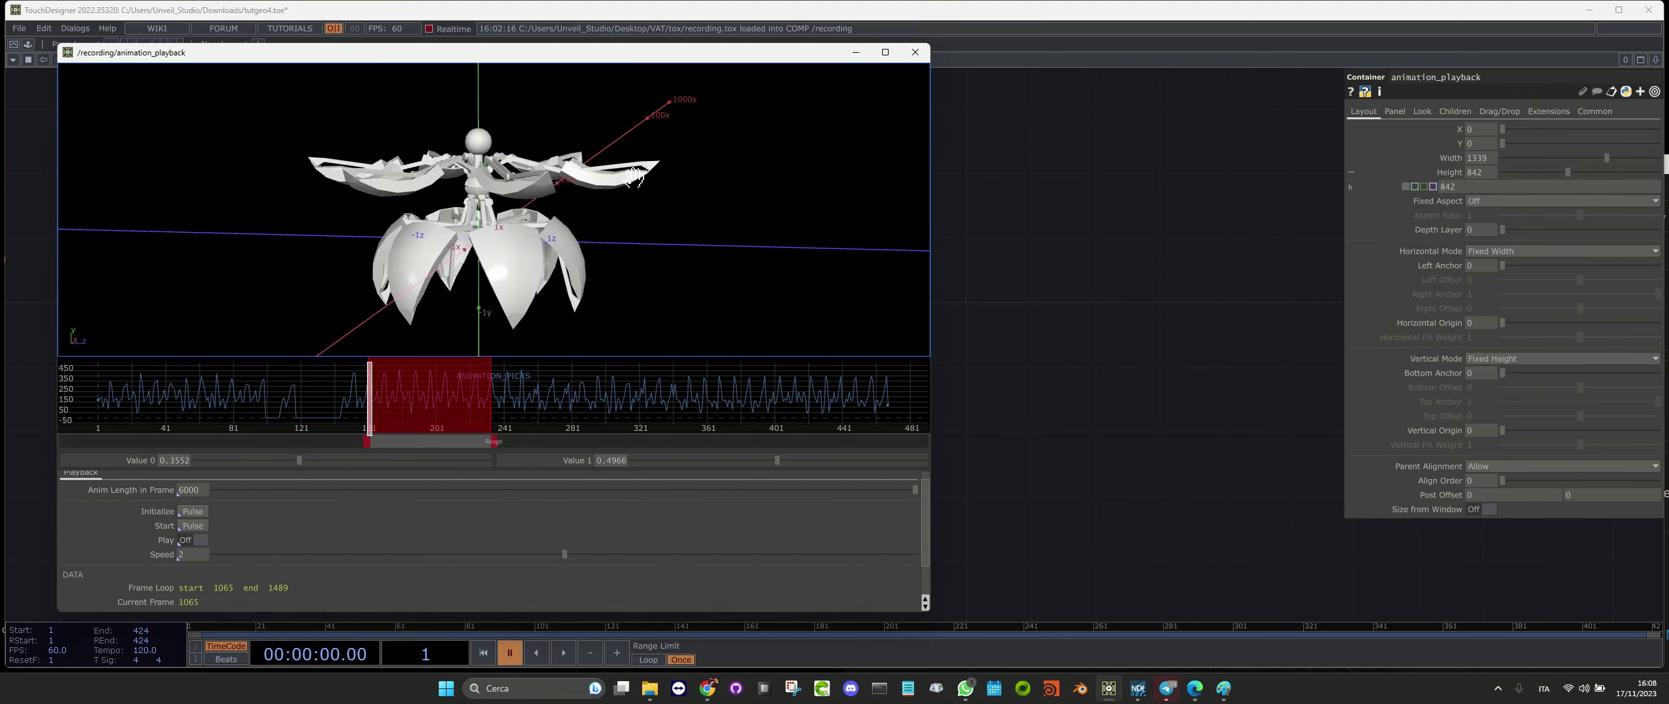
left_click_drag(598, 54, 562, 93)
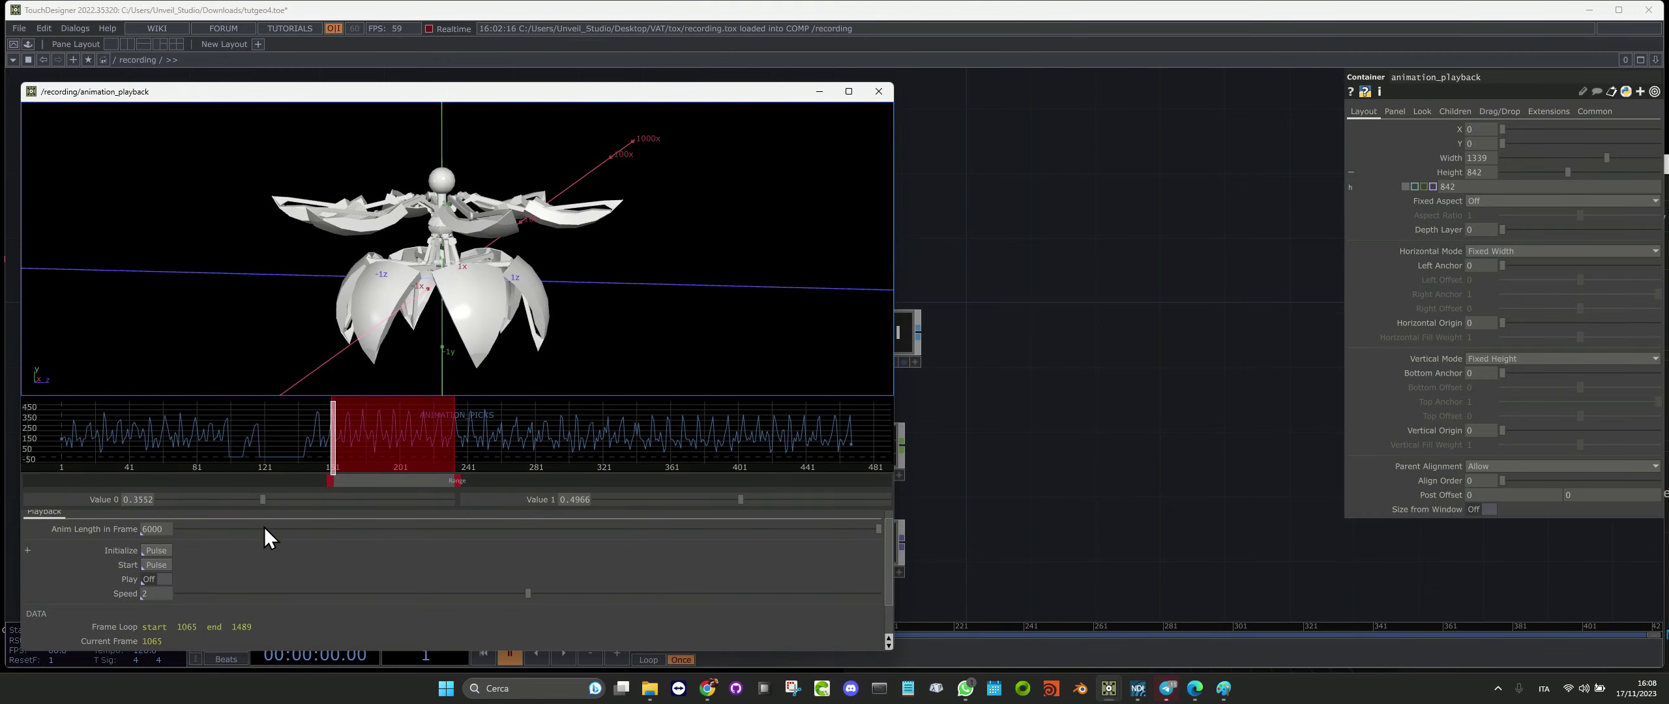
left_click(159, 578)
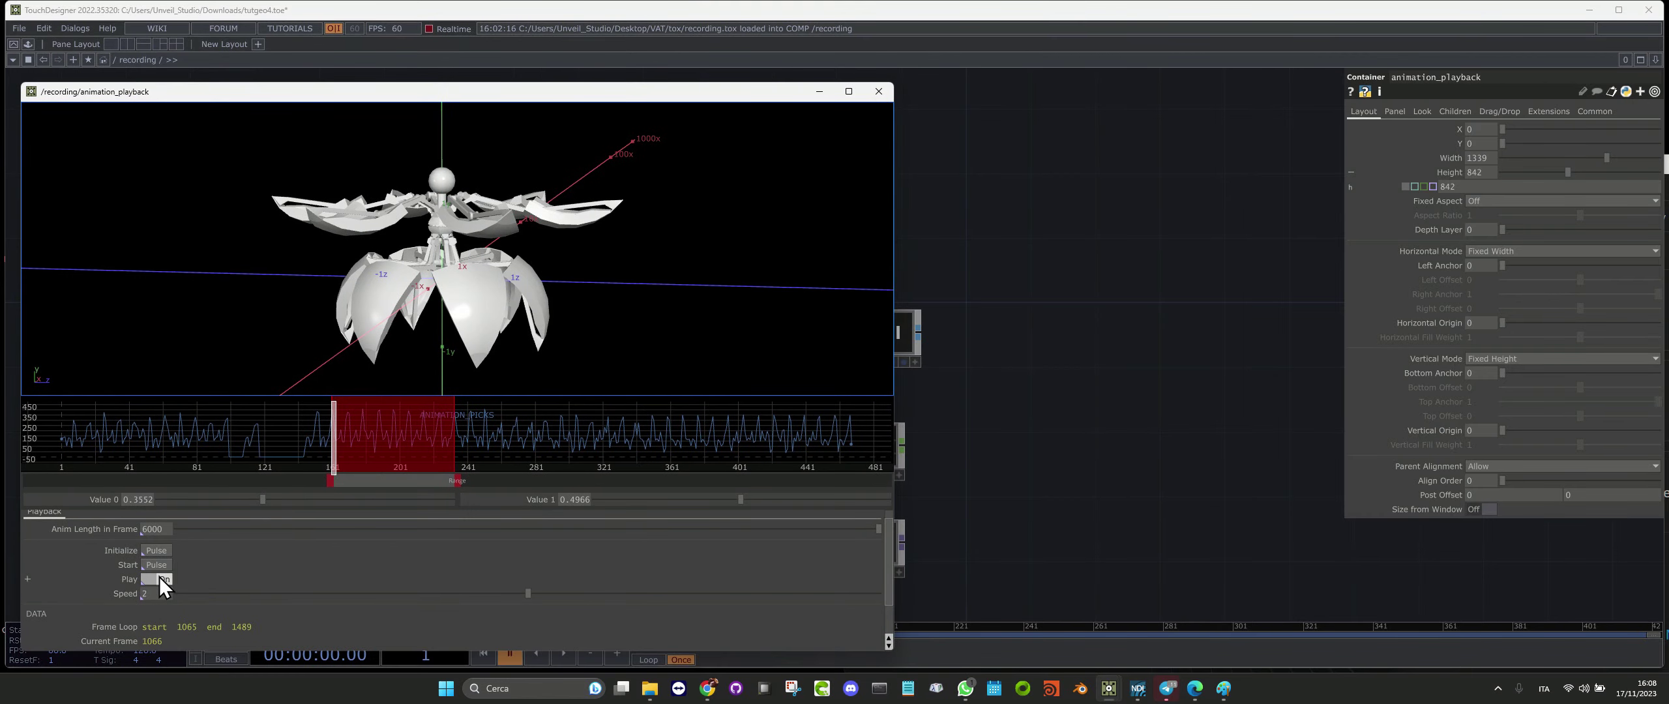
Minimize the animation_playback window and add a Texture 3D TOP beside chopto1
left_click(816, 92)
left_click_drag(1173, 474, 635, 388)
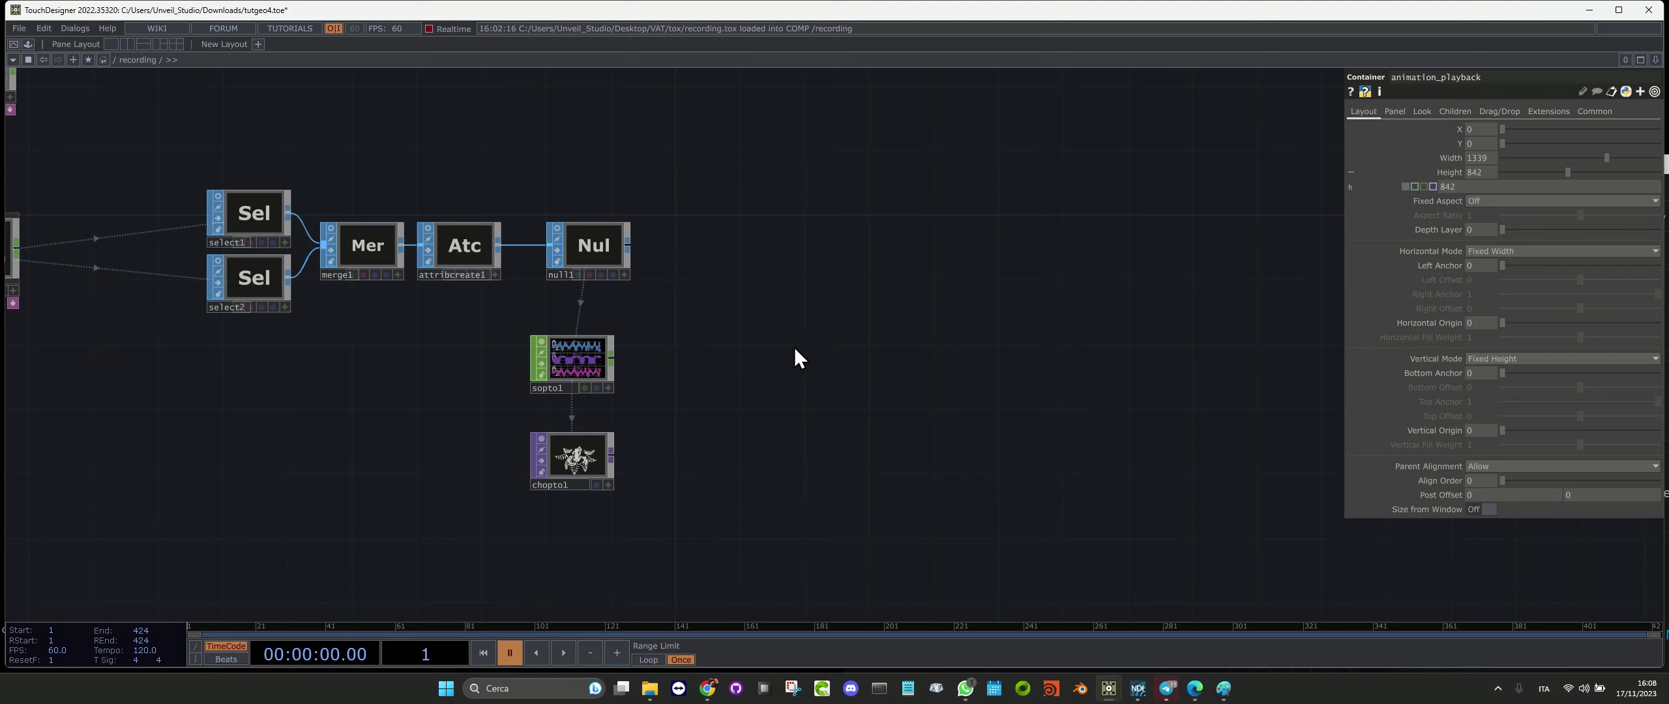
key("Tab")
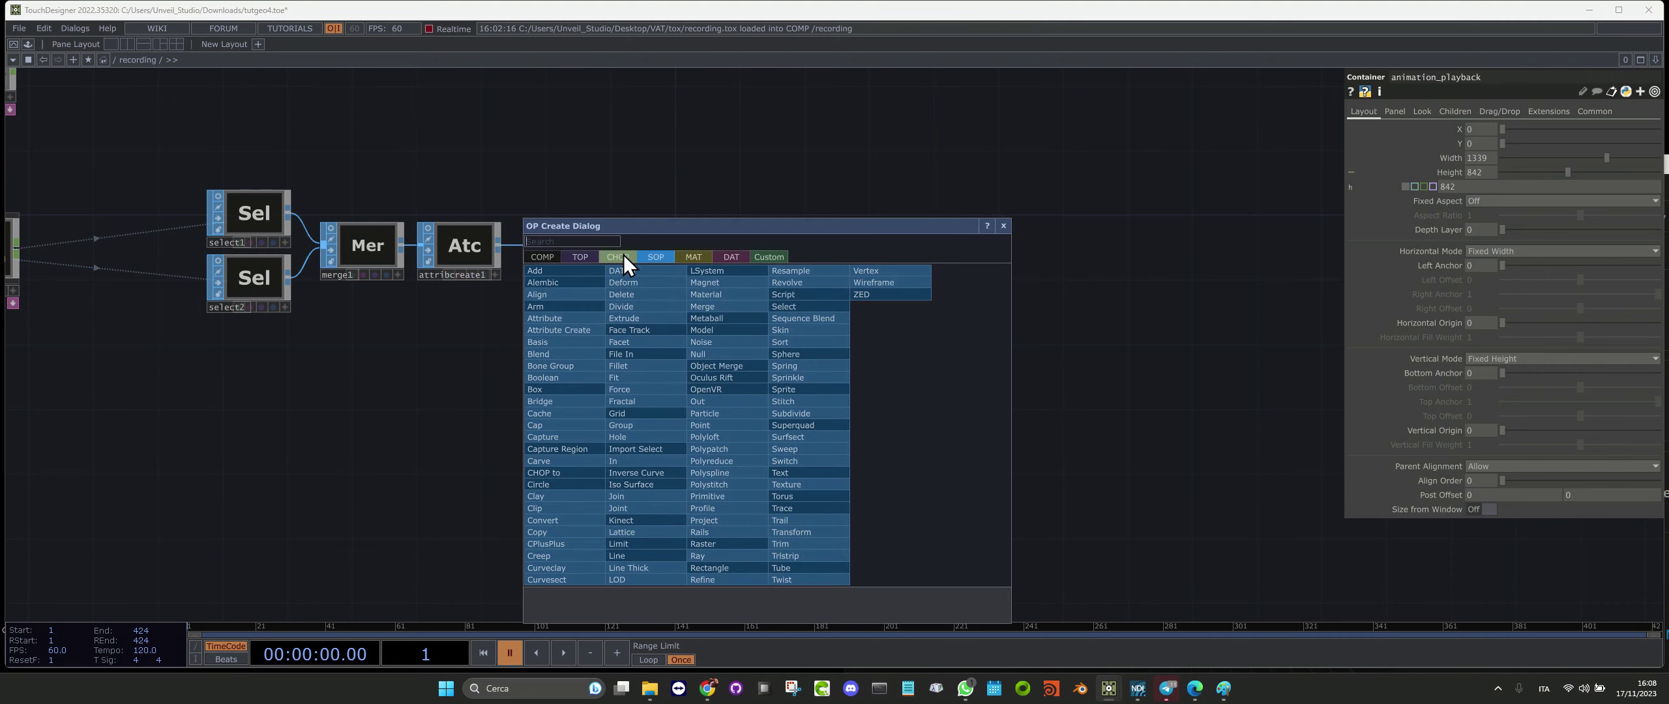
type("te")
left_click(584, 256)
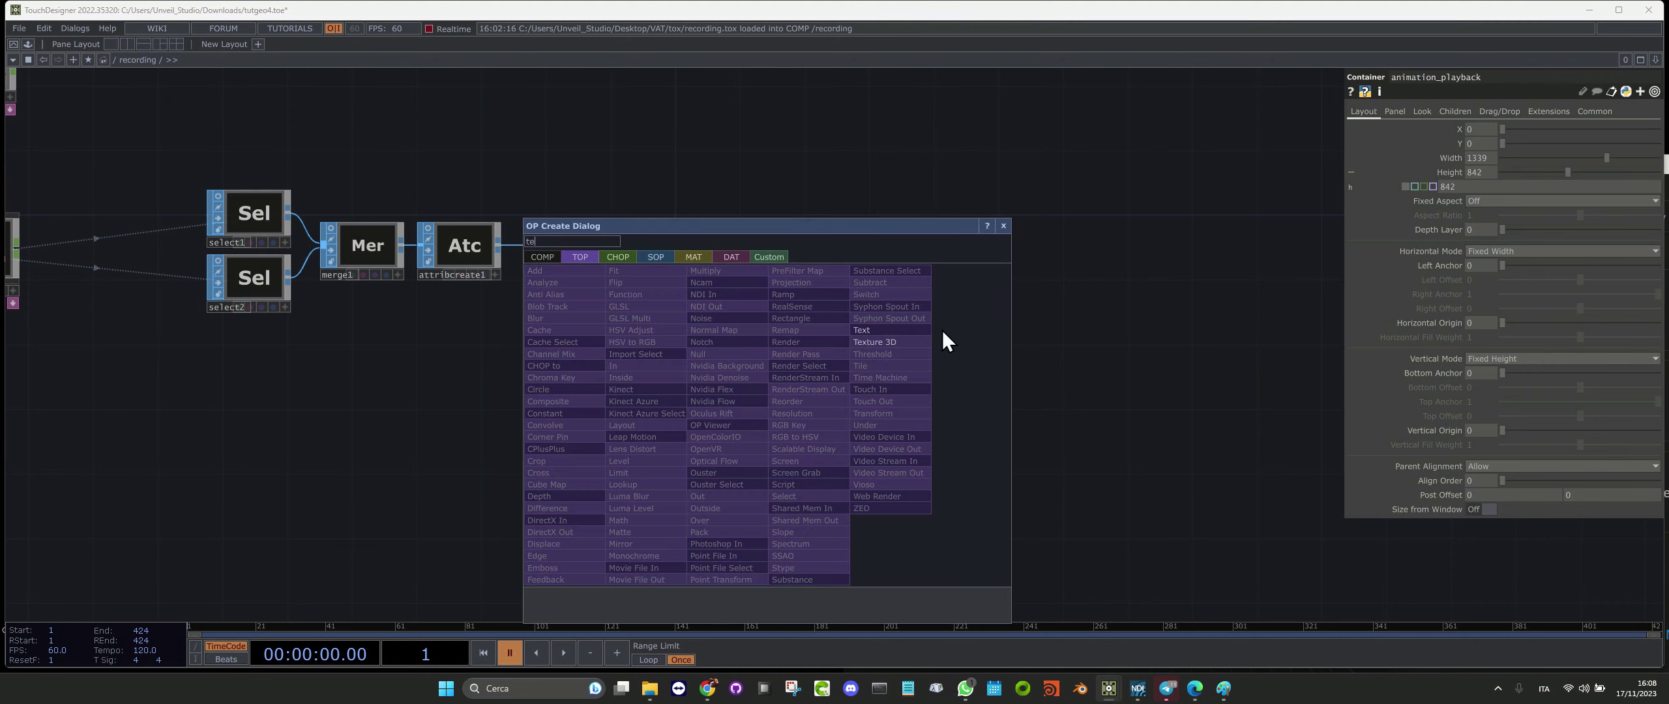
left_click(941, 330)
left_click(751, 458)
scroll(751, 458, "up", 5)
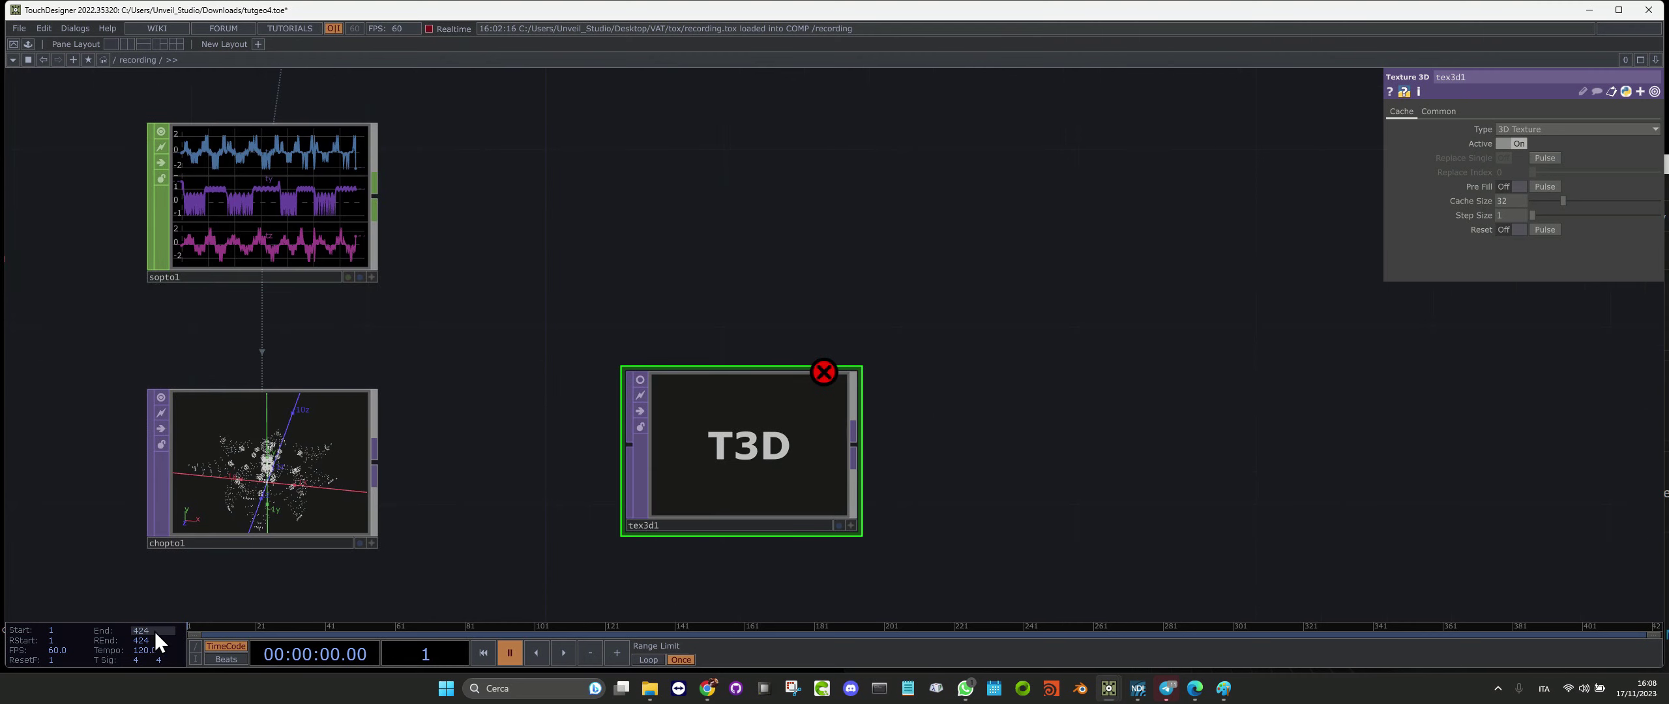
Set the Texture 3D's Cache Size to 424
left_click(1516, 202)
type("424")
key("Return")
Connect chopto1 to tex3d1 and turn on the tex3d1 viewer
left_click_drag(376, 464, 649, 394)
left_click(640, 379)
scroll(674, 567, "up", 5)
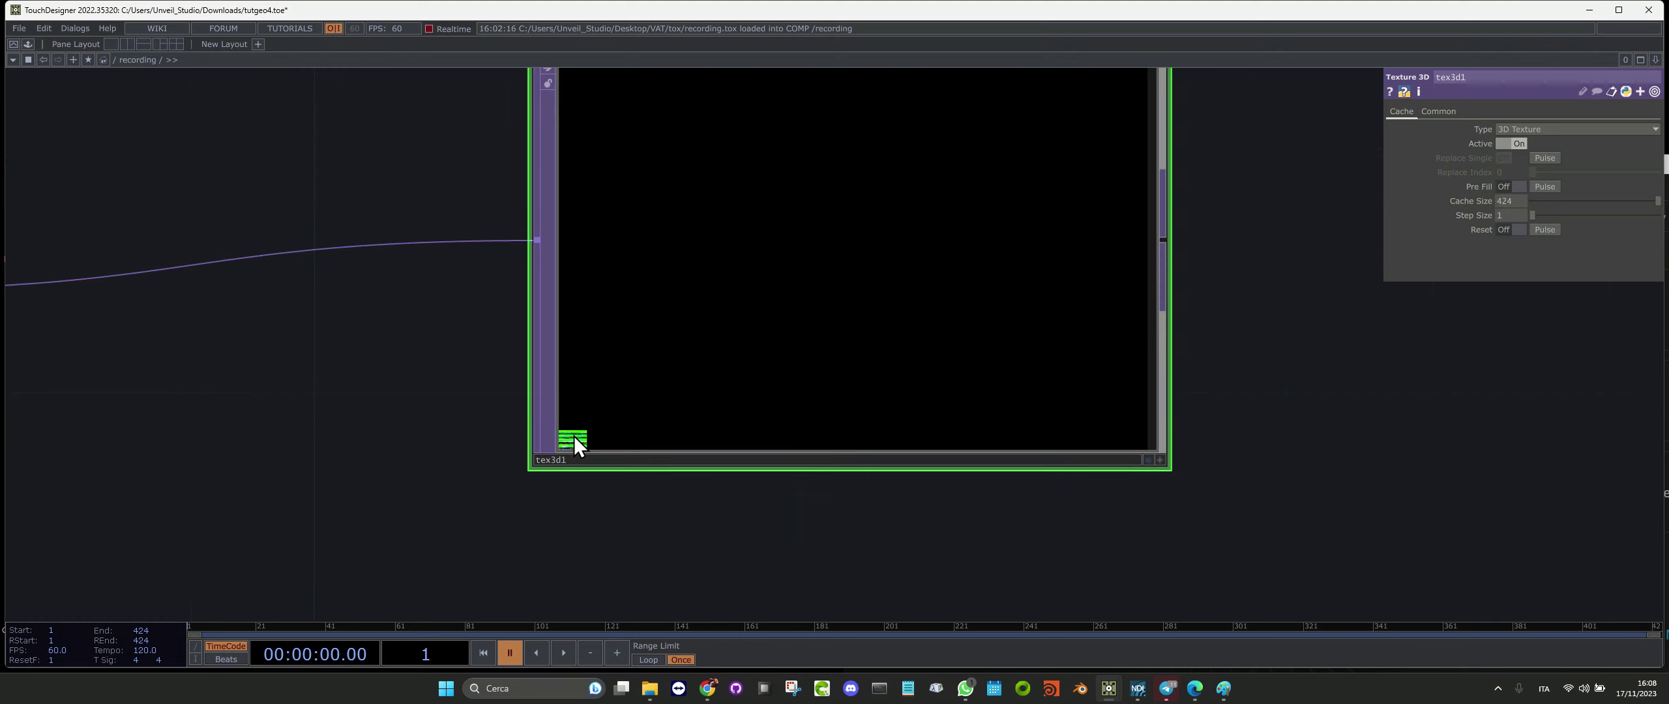
scroll(578, 441, "down", 5)
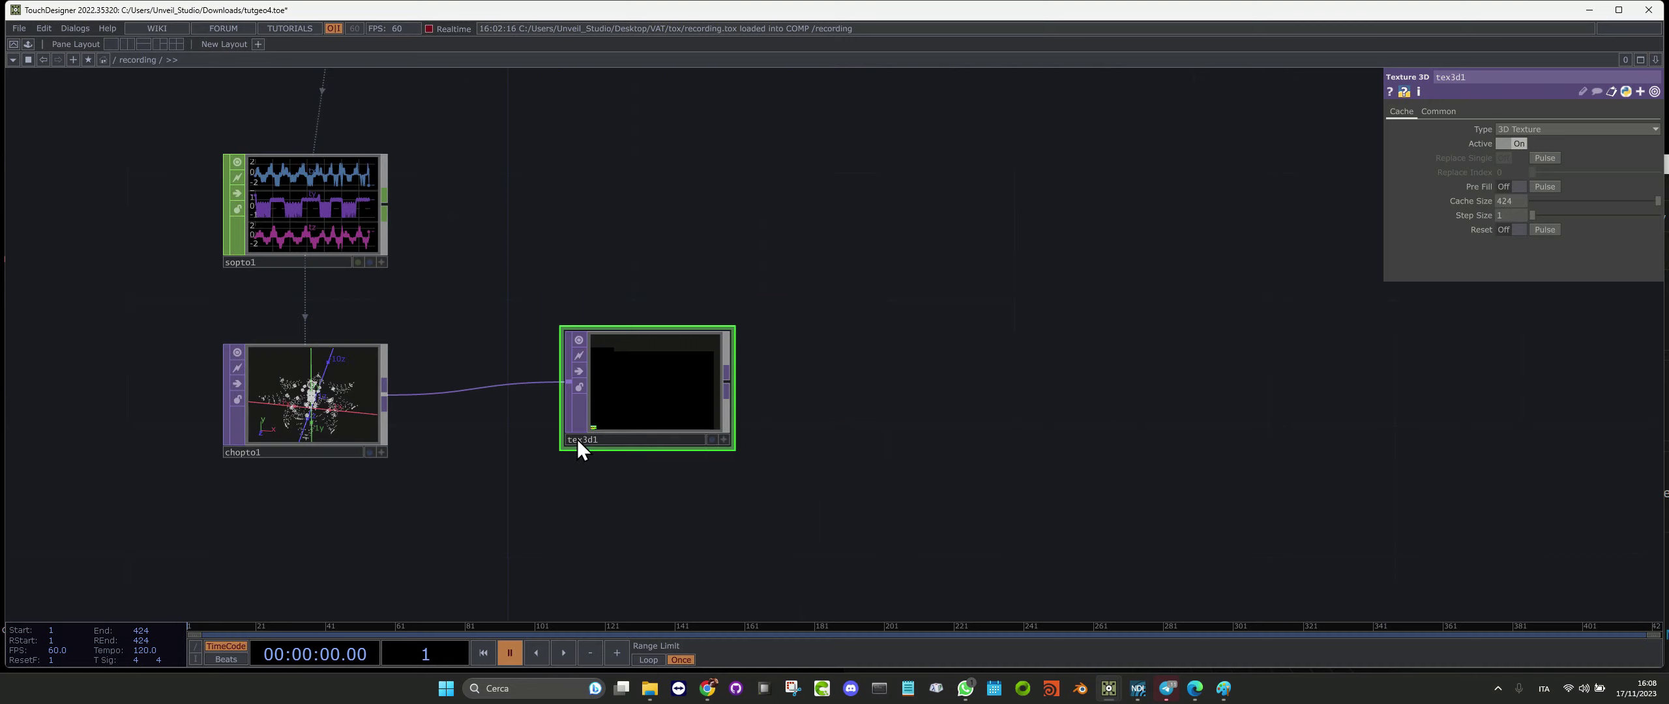
left_click_drag(607, 249, 757, 417)
Bring back the animation_playback window, shrink it and place it clear of the sopto1 and chopto1 nodes
mouse_move(1116, 695)
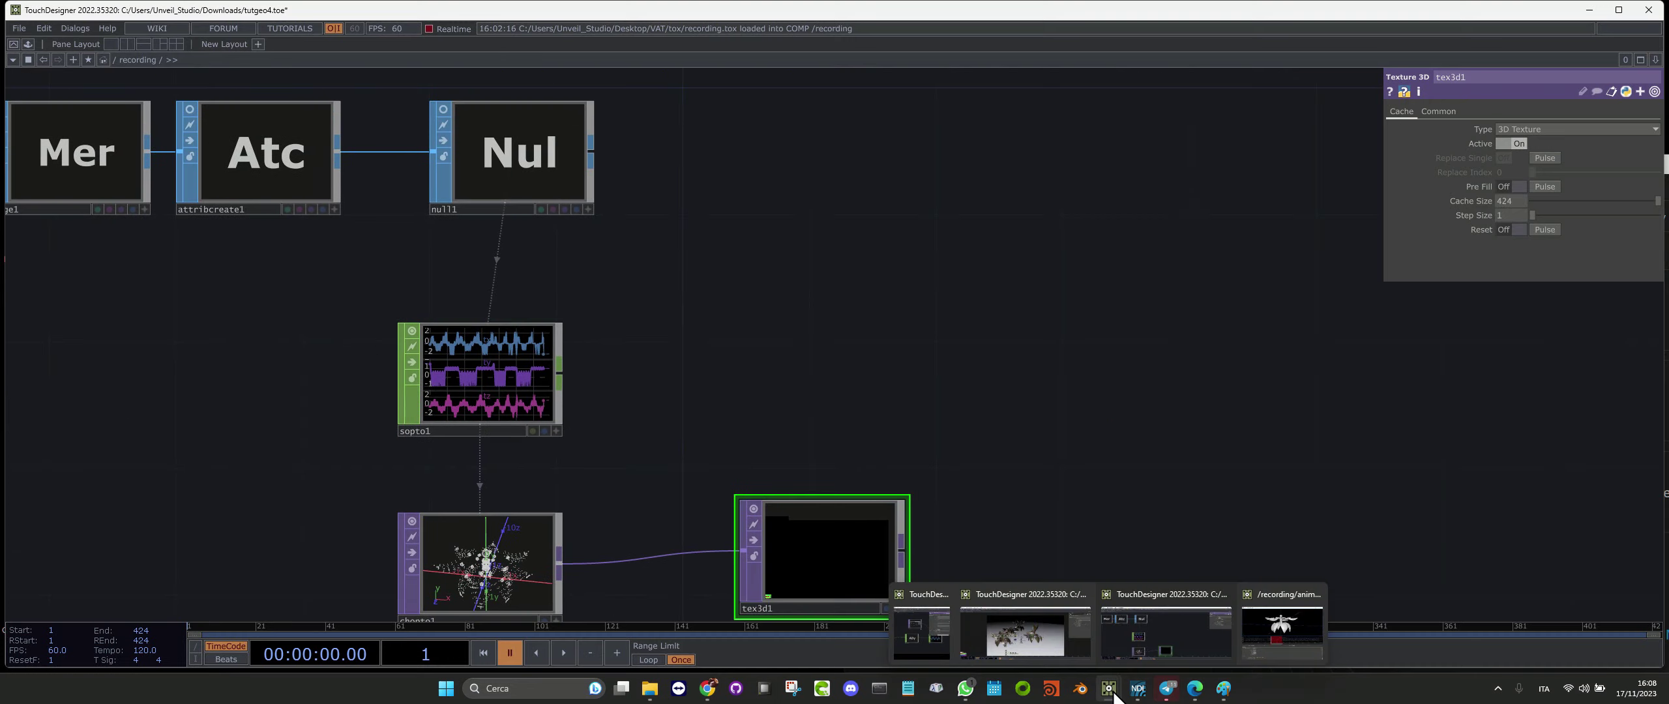
left_click(1282, 623)
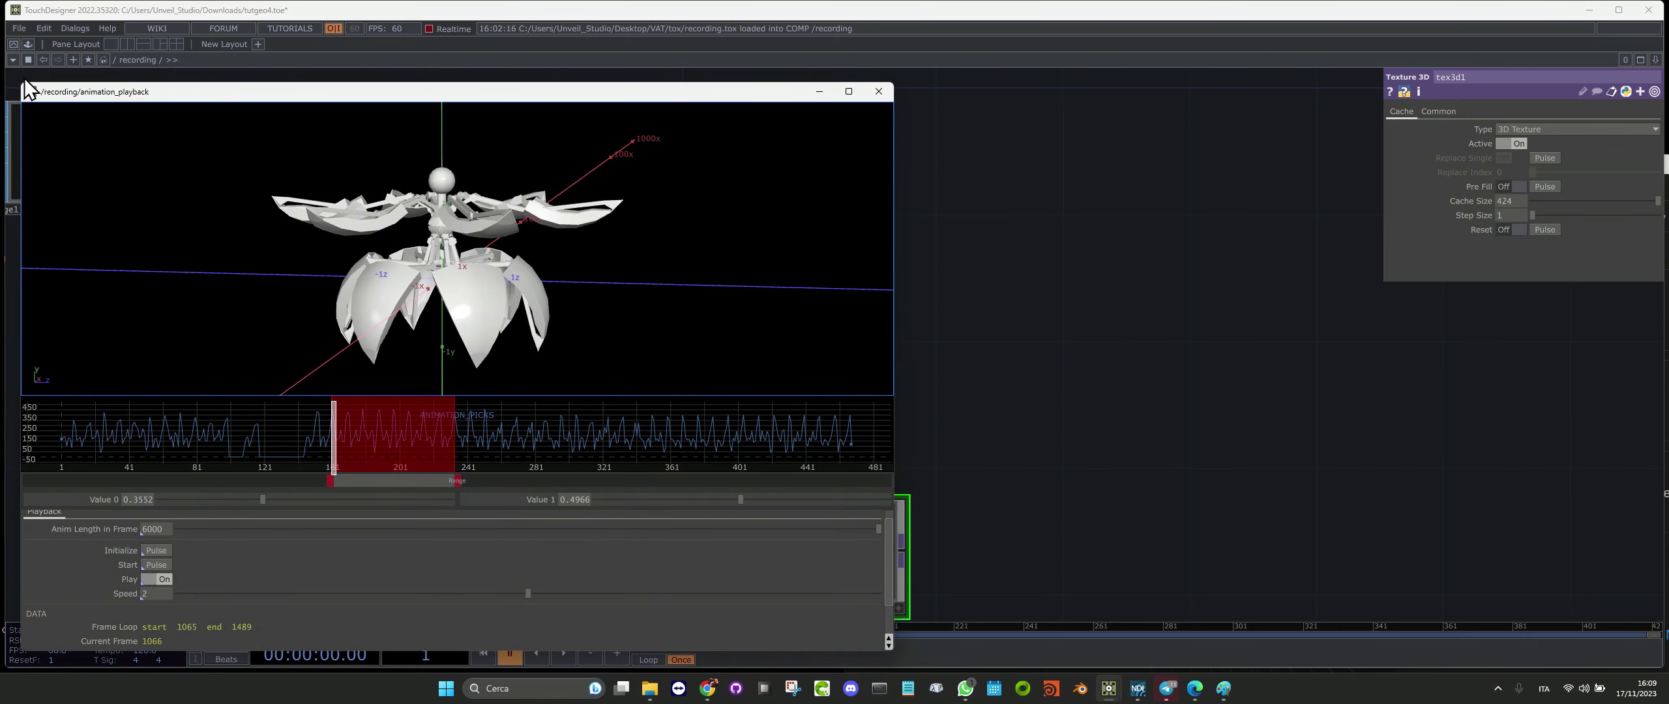
left_click_drag(14, 83, 232, 212)
left_click_drag(500, 227, 1206, 133)
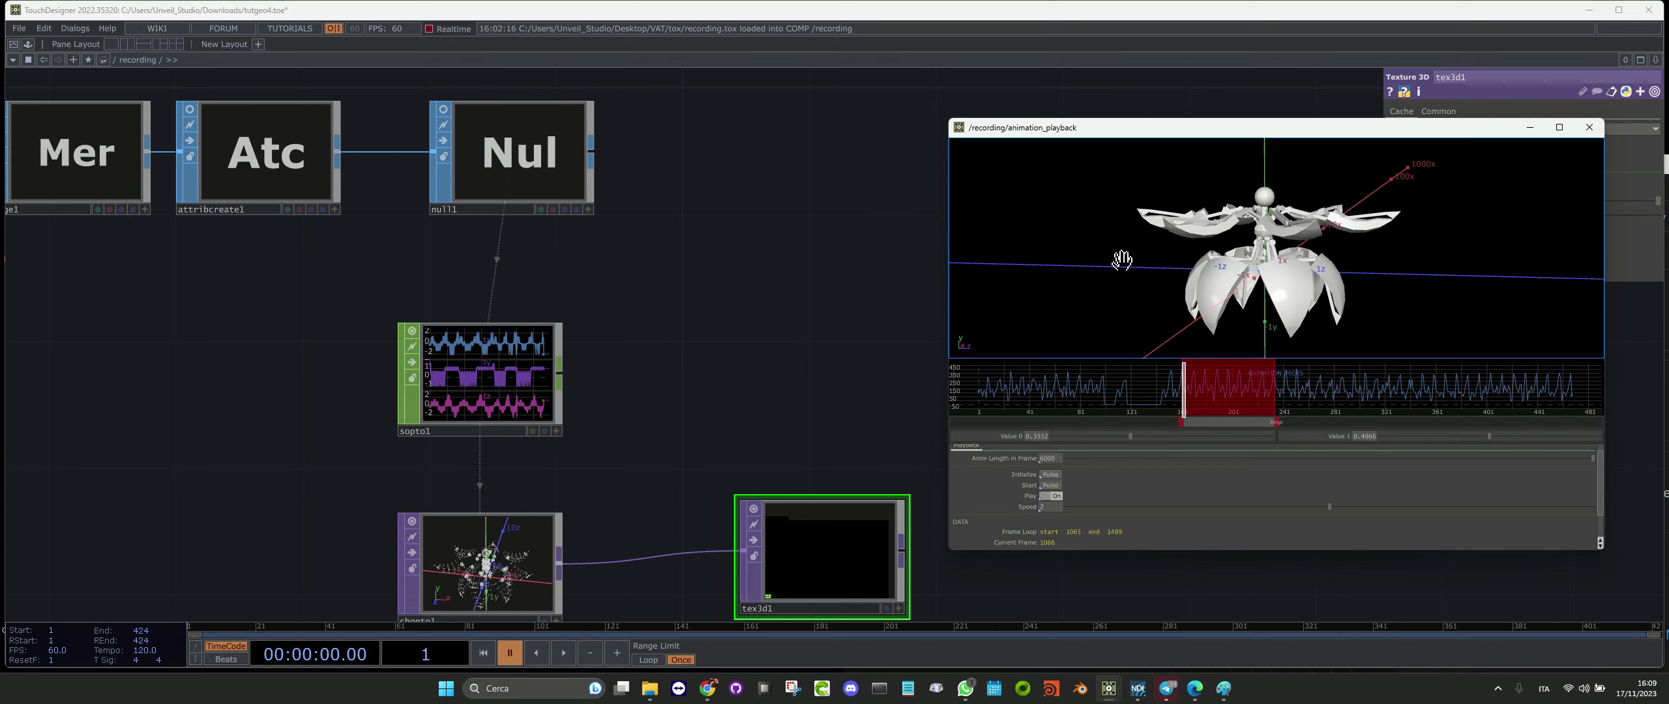
left_click_drag(1215, 125, 1051, 89)
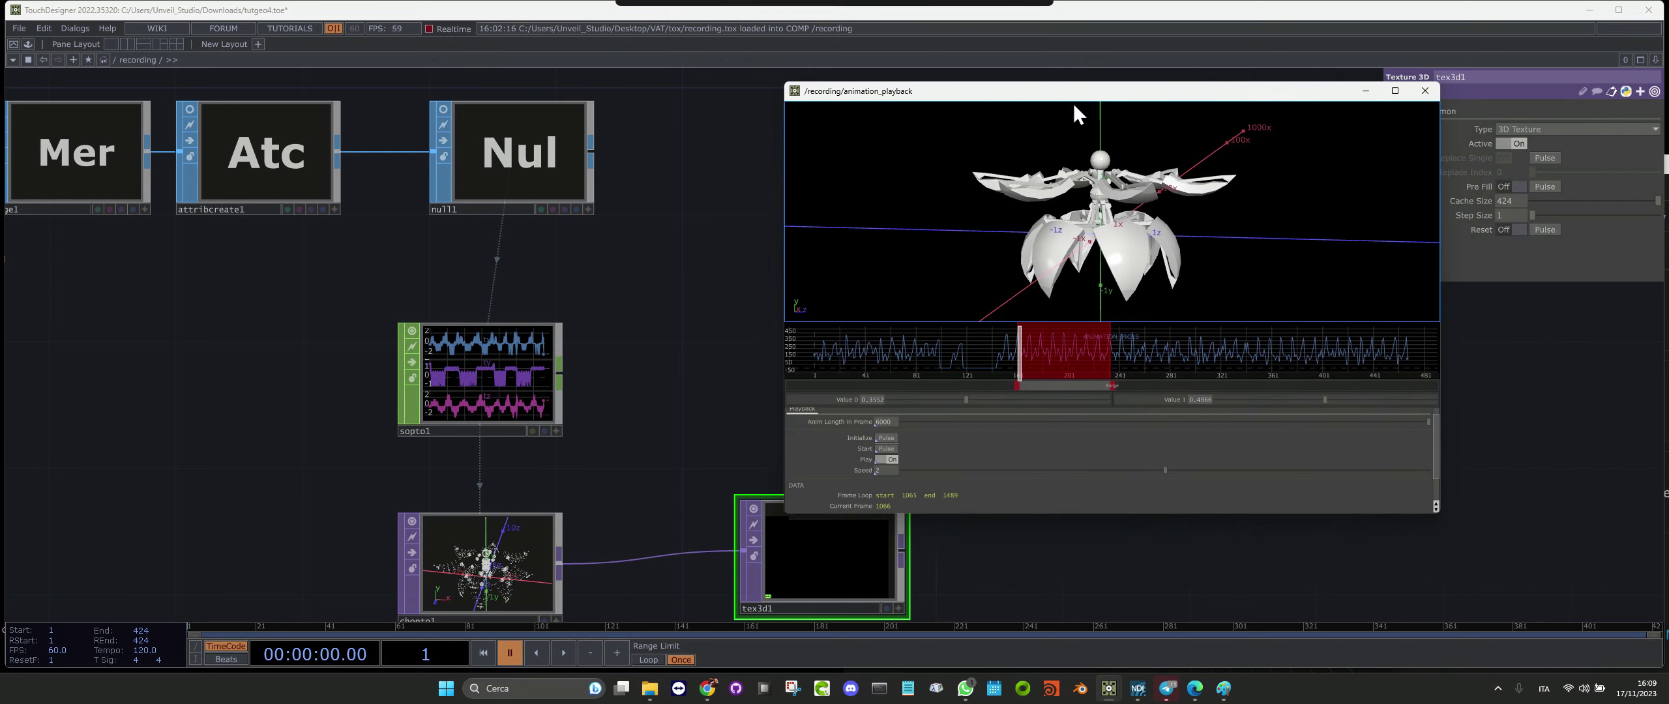
Play the timeline once through to frame 424 to record the loop into tex3d1, and lock tex3d1
left_click(562, 653)
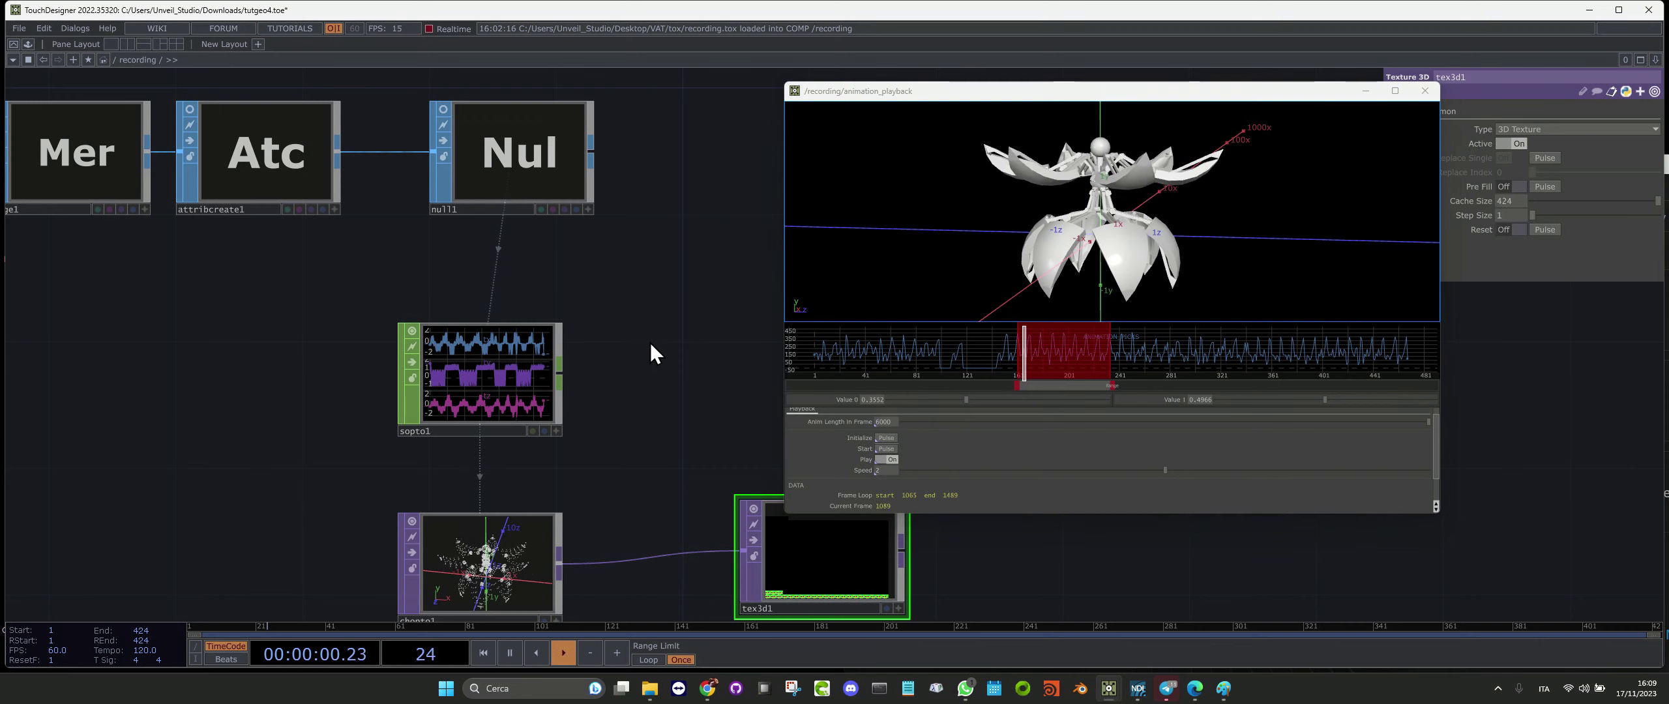
left_click_drag(681, 361, 518, 253)
scroll(643, 339, "up", 3)
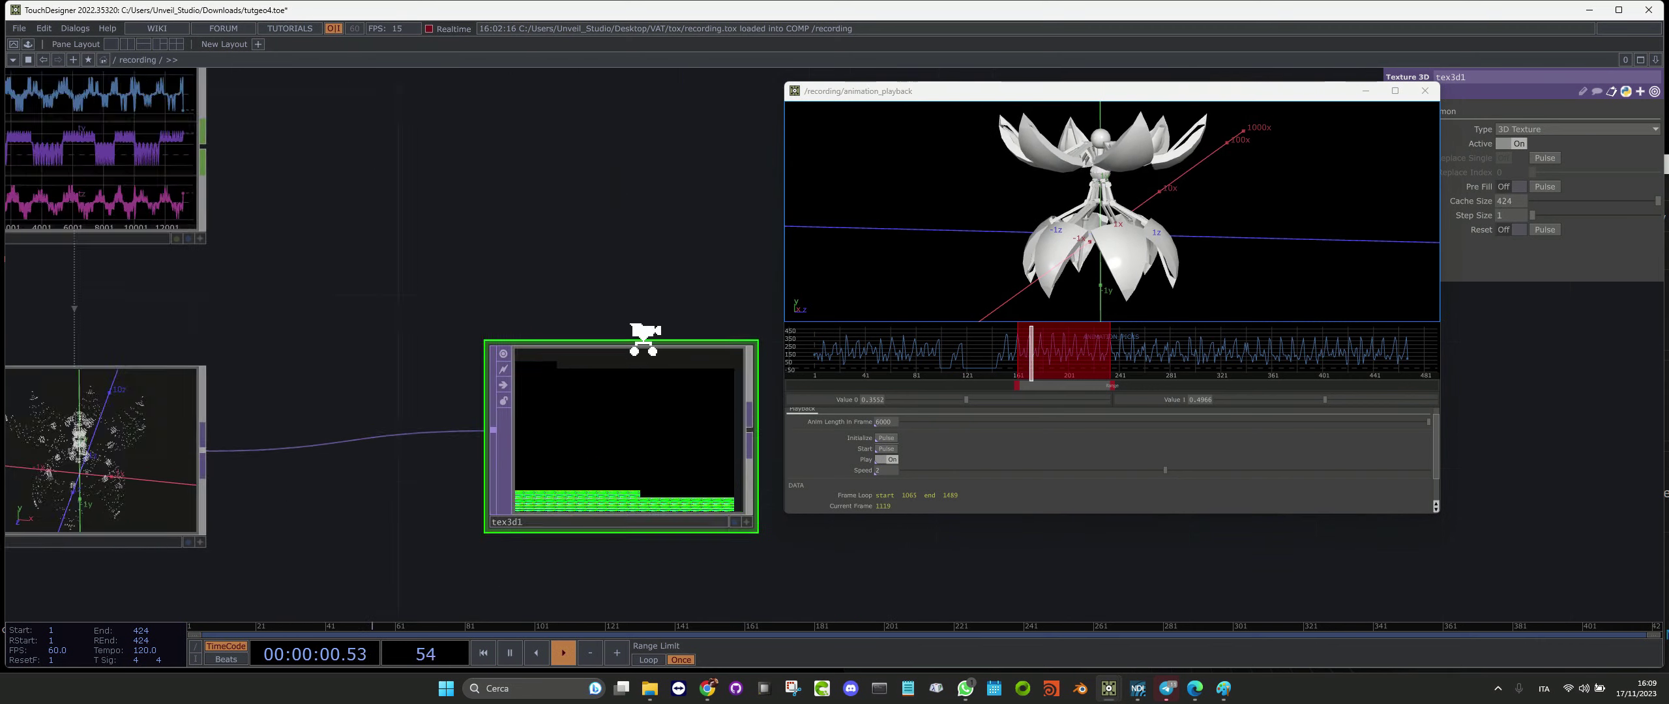
scroll(600, 527, "up", 4)
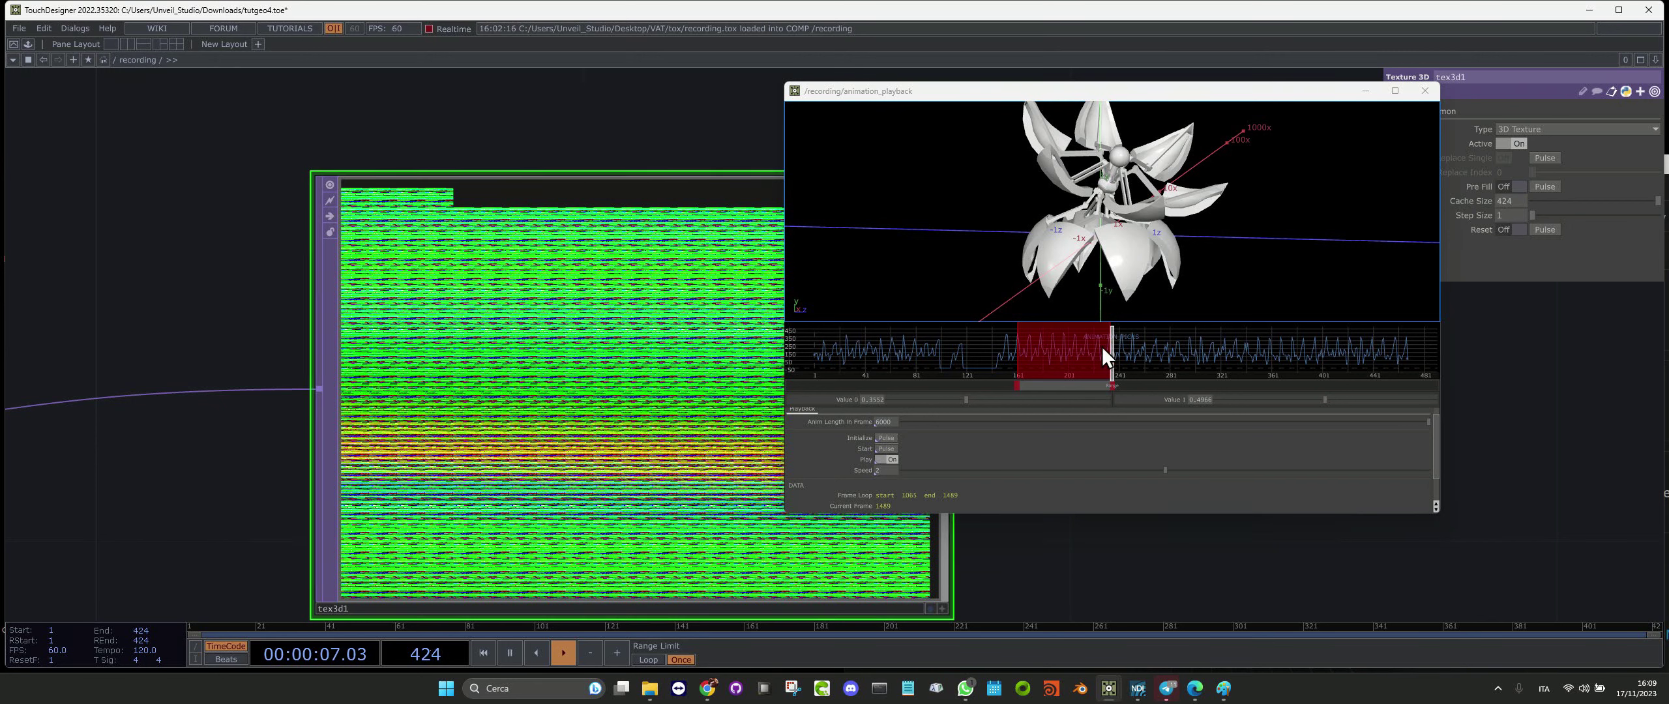
left_click(329, 232)
Save the project with the recorded texture
left_click(18, 28)
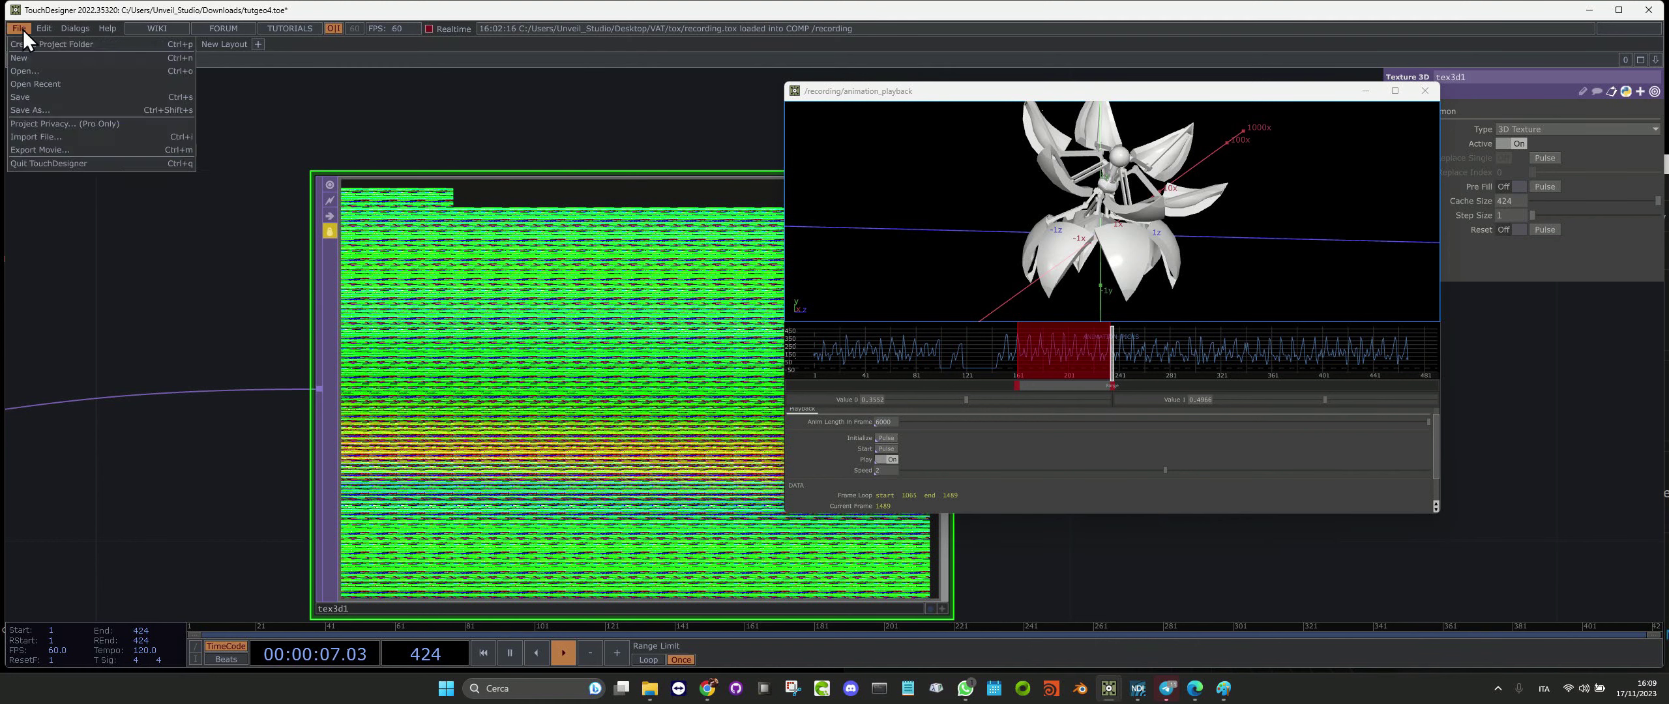
left_click(27, 97)
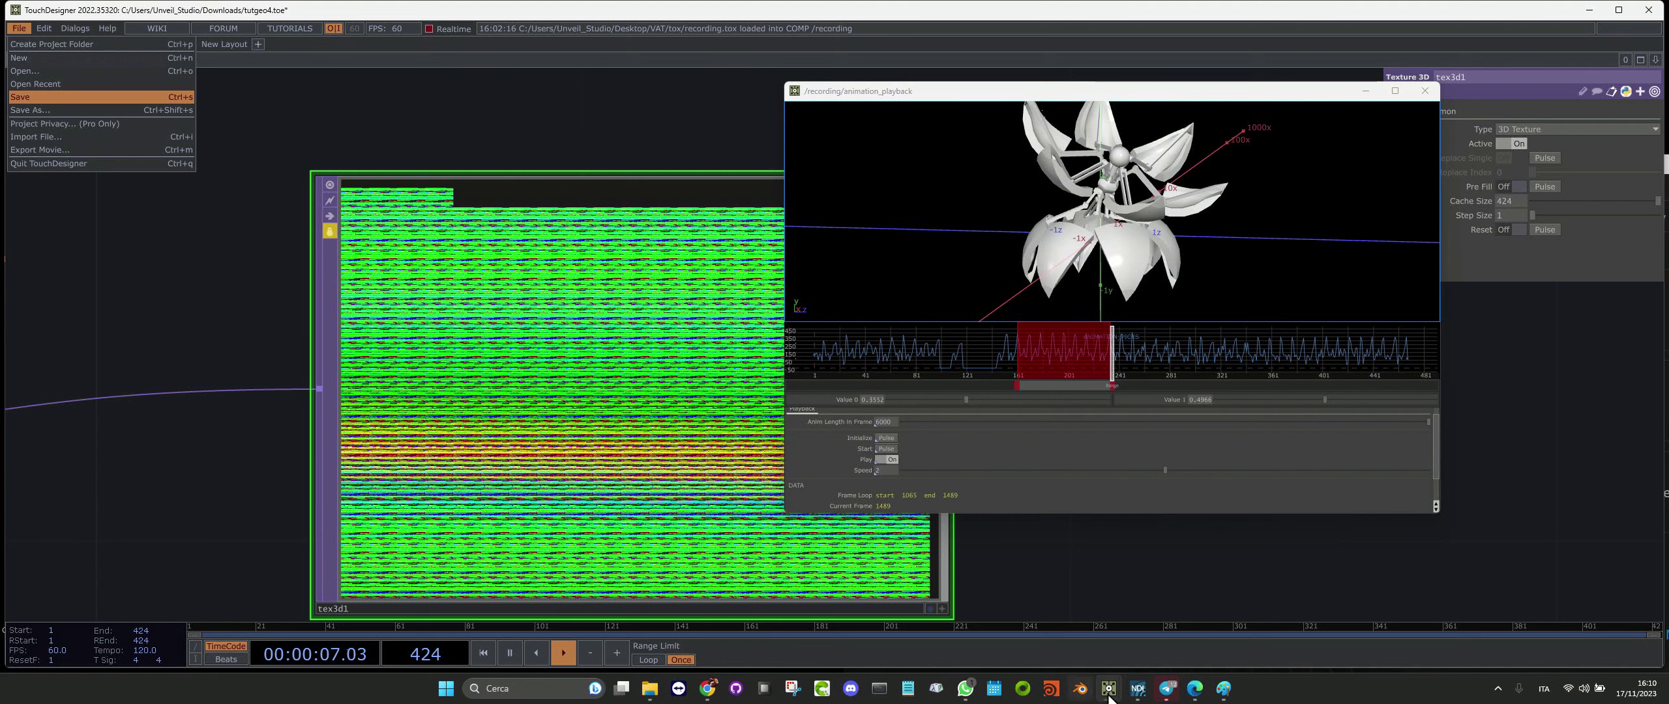
key("ctrl+s")
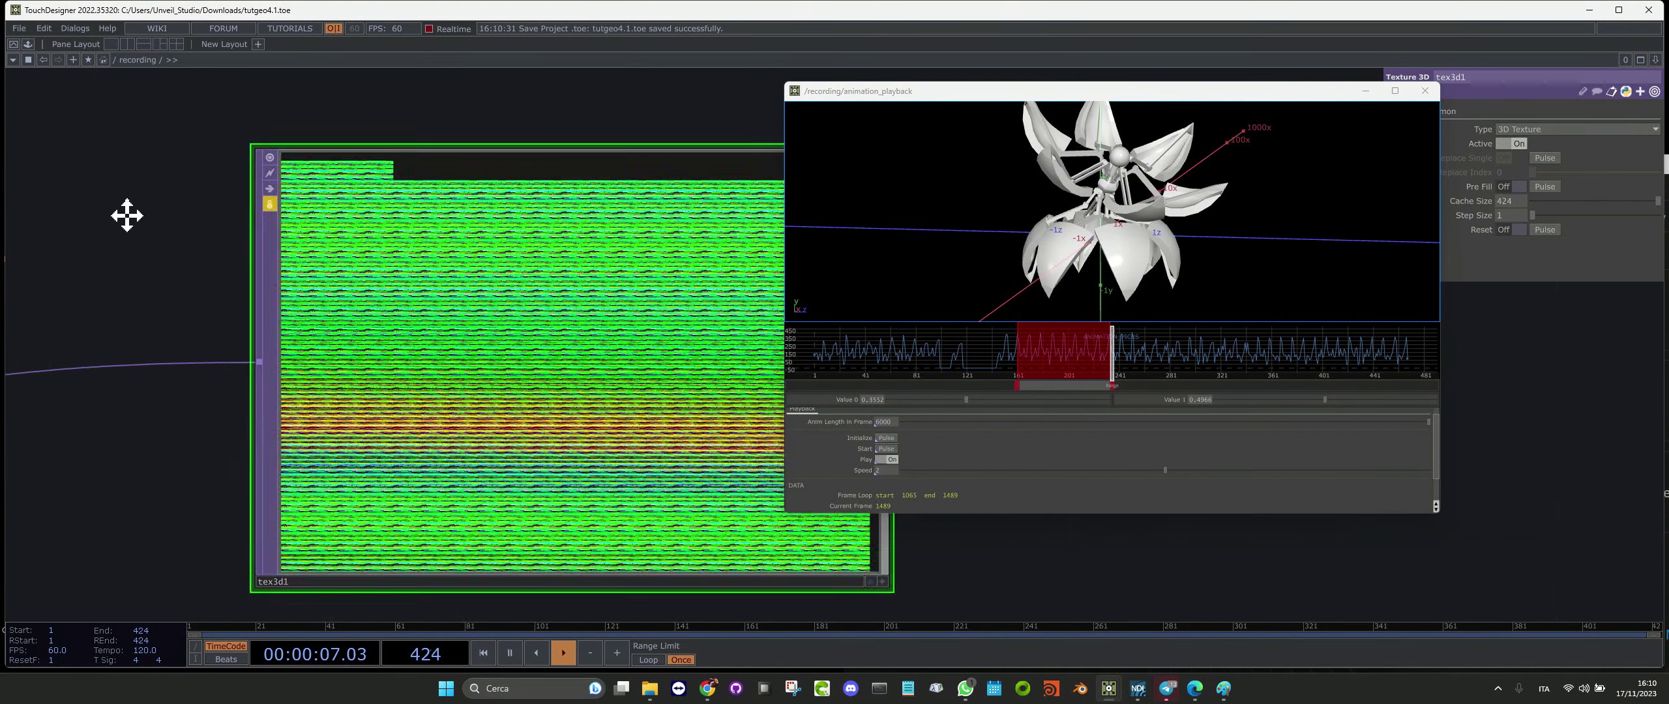
Examine tex3d1's info for its resolution, 3D texture depth, pixel format and GPU memory use
scroll(381, 383, "down", 5)
left_click_drag(382, 384, 369, 397)
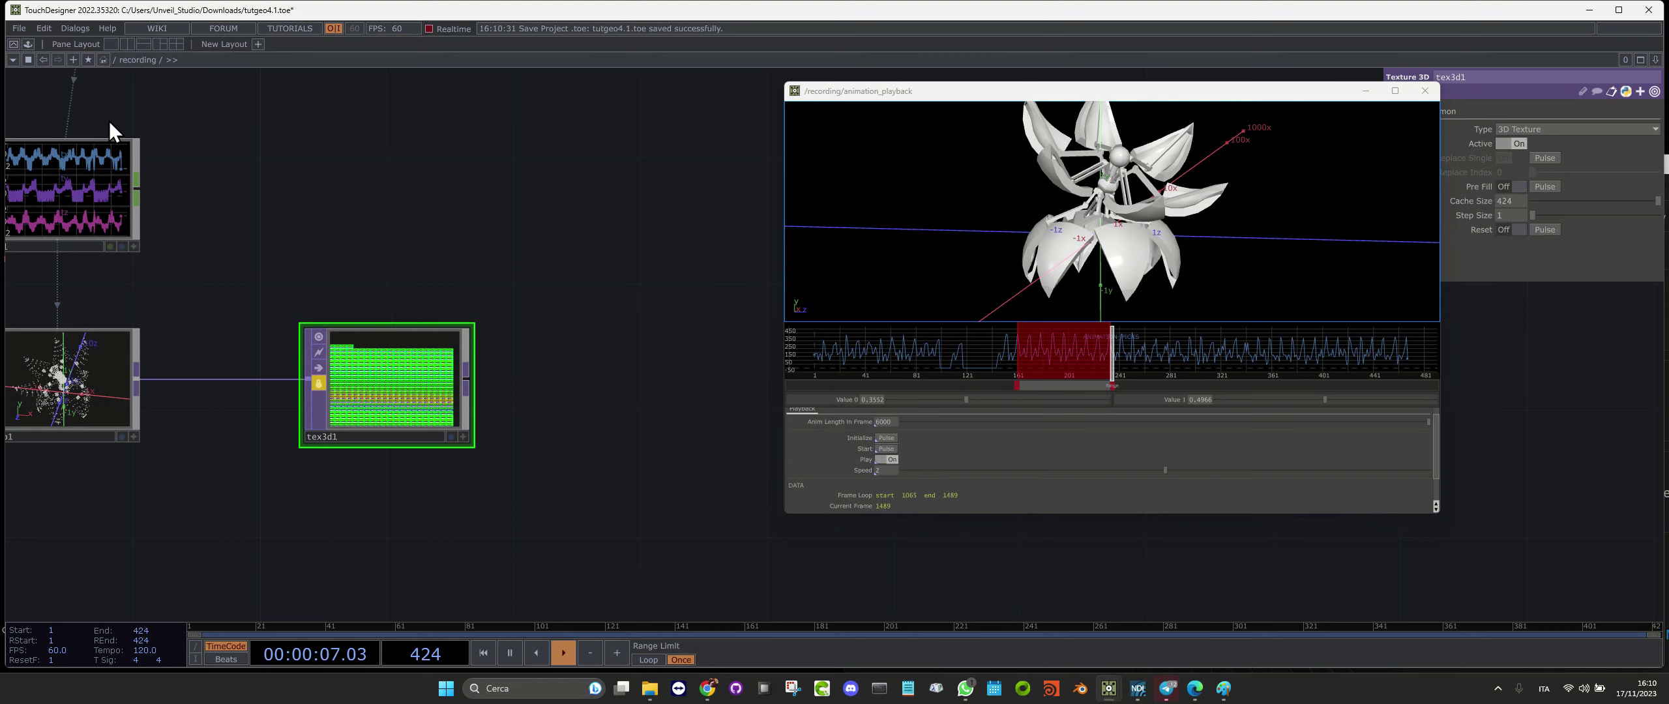
scroll(209, 318, "down", 3)
left_click_drag(444, 272, 667, 383)
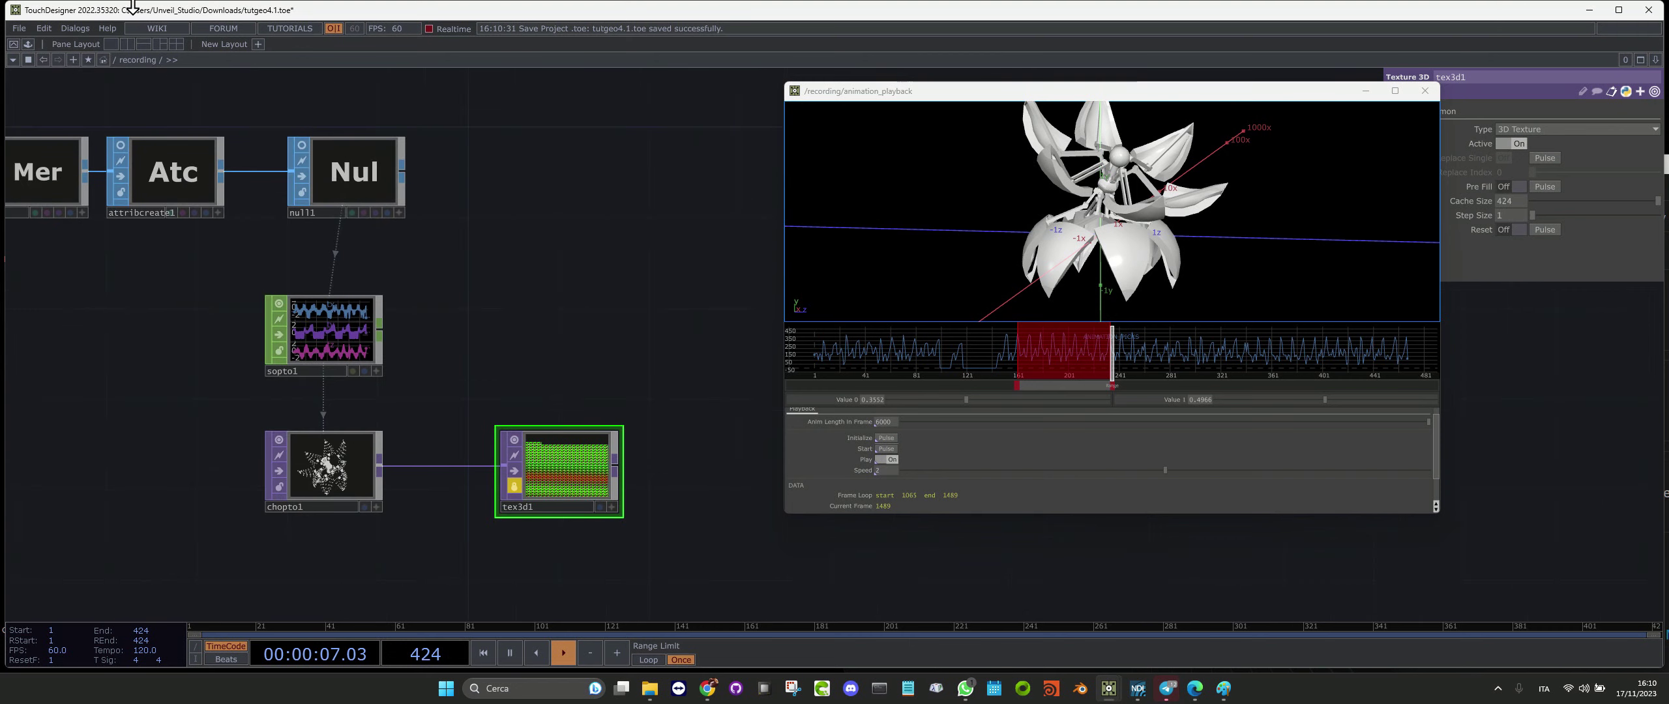
scroll(529, 495, "up", 3)
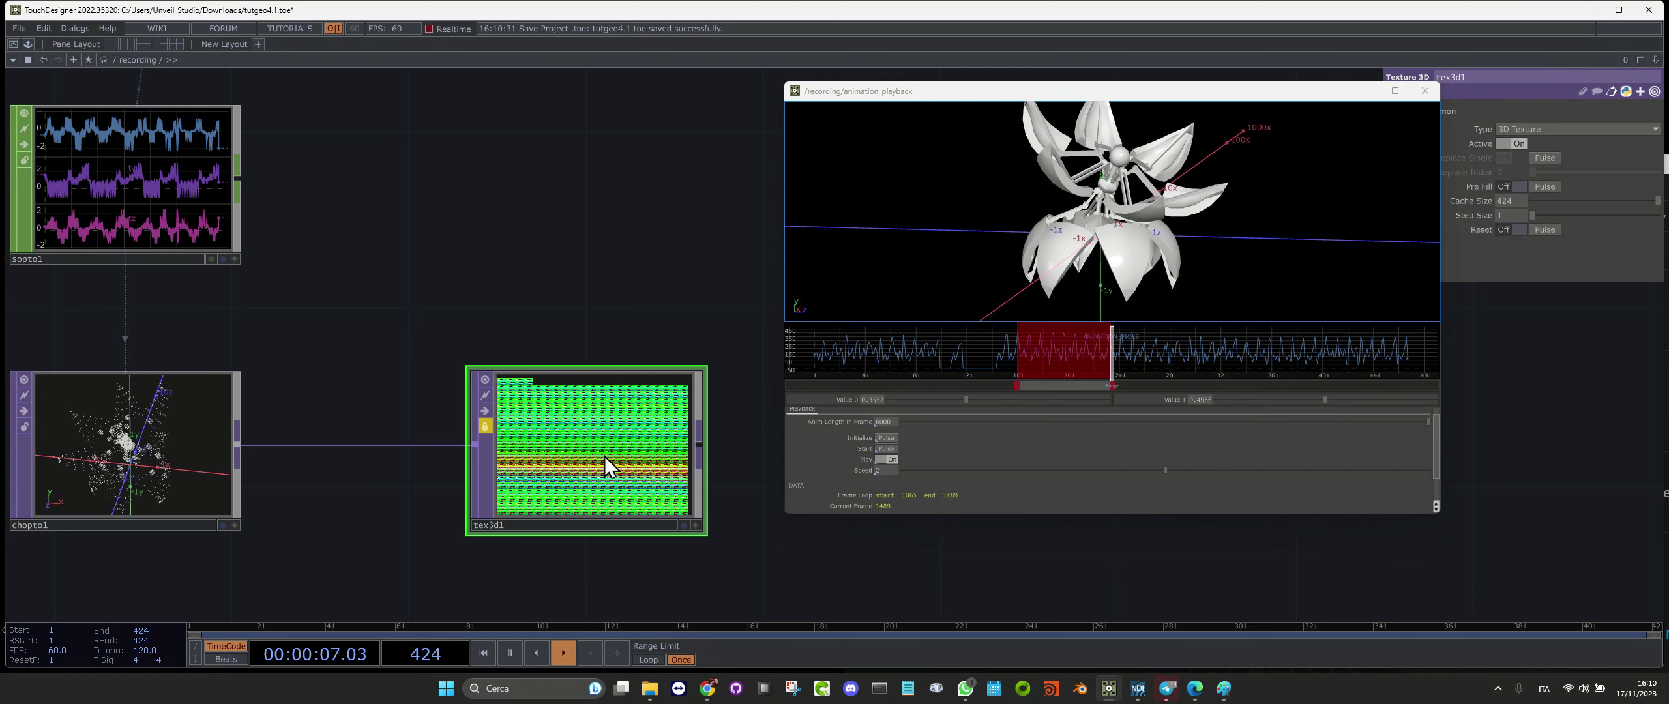
scroll(587, 459, "up", 2)
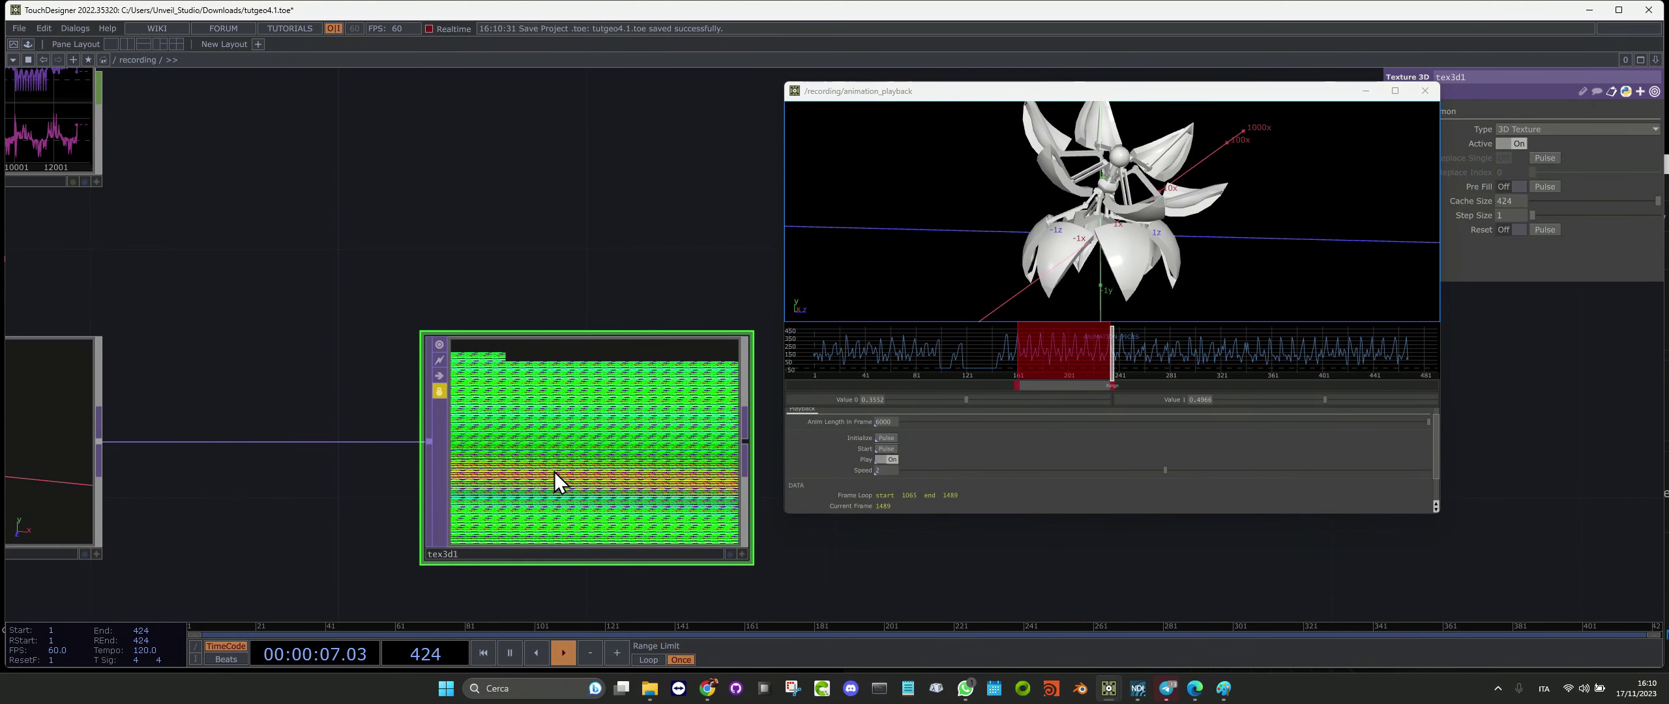
middle_click_drag(554, 472, 664, 563)
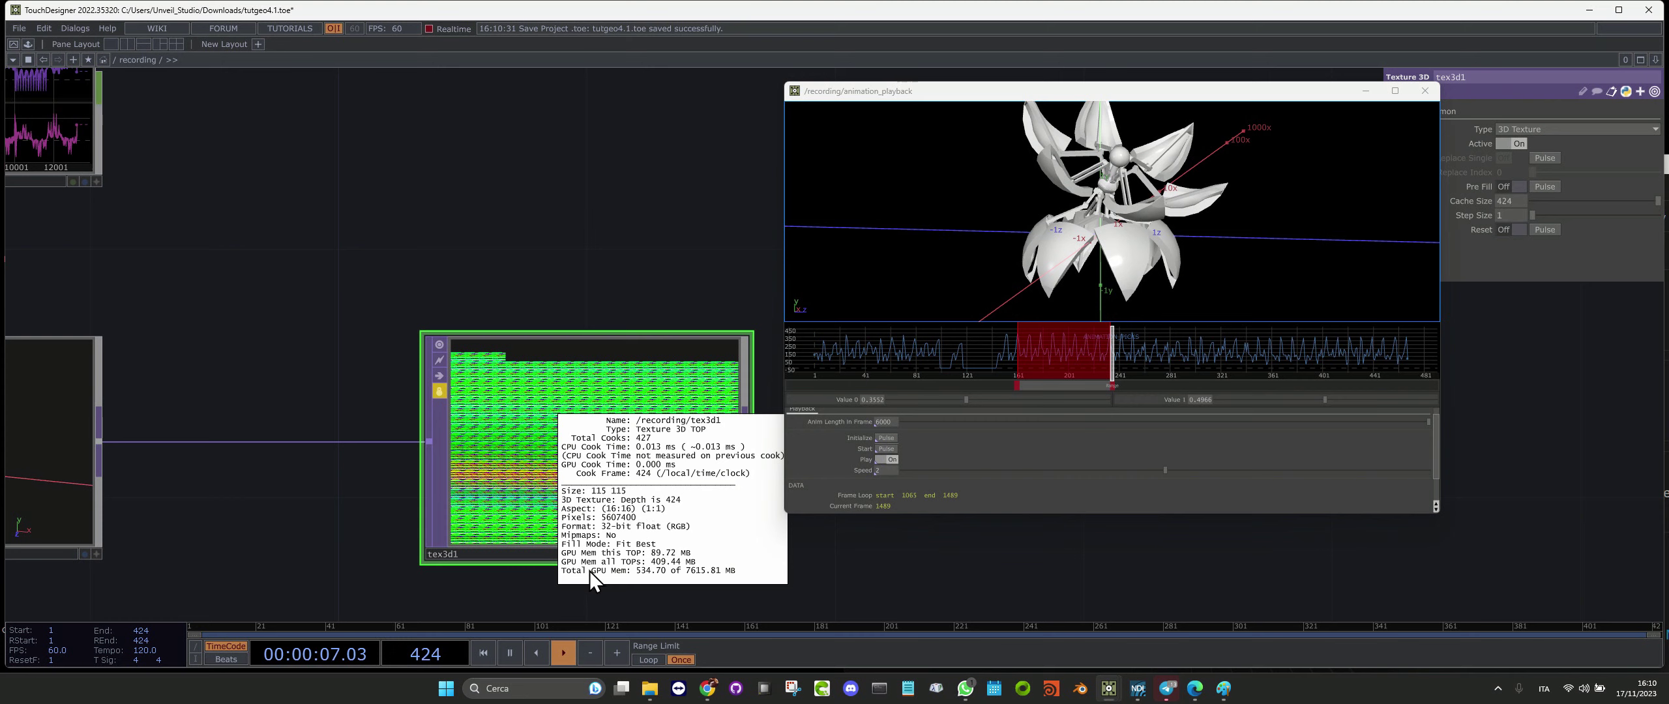
mouse_move(642, 555)
middle_mouse_down()
mouse_move(592, 559)
mouse_move(664, 556)
middle_mouse_up()
middle_click_drag(664, 555, 916, 163)
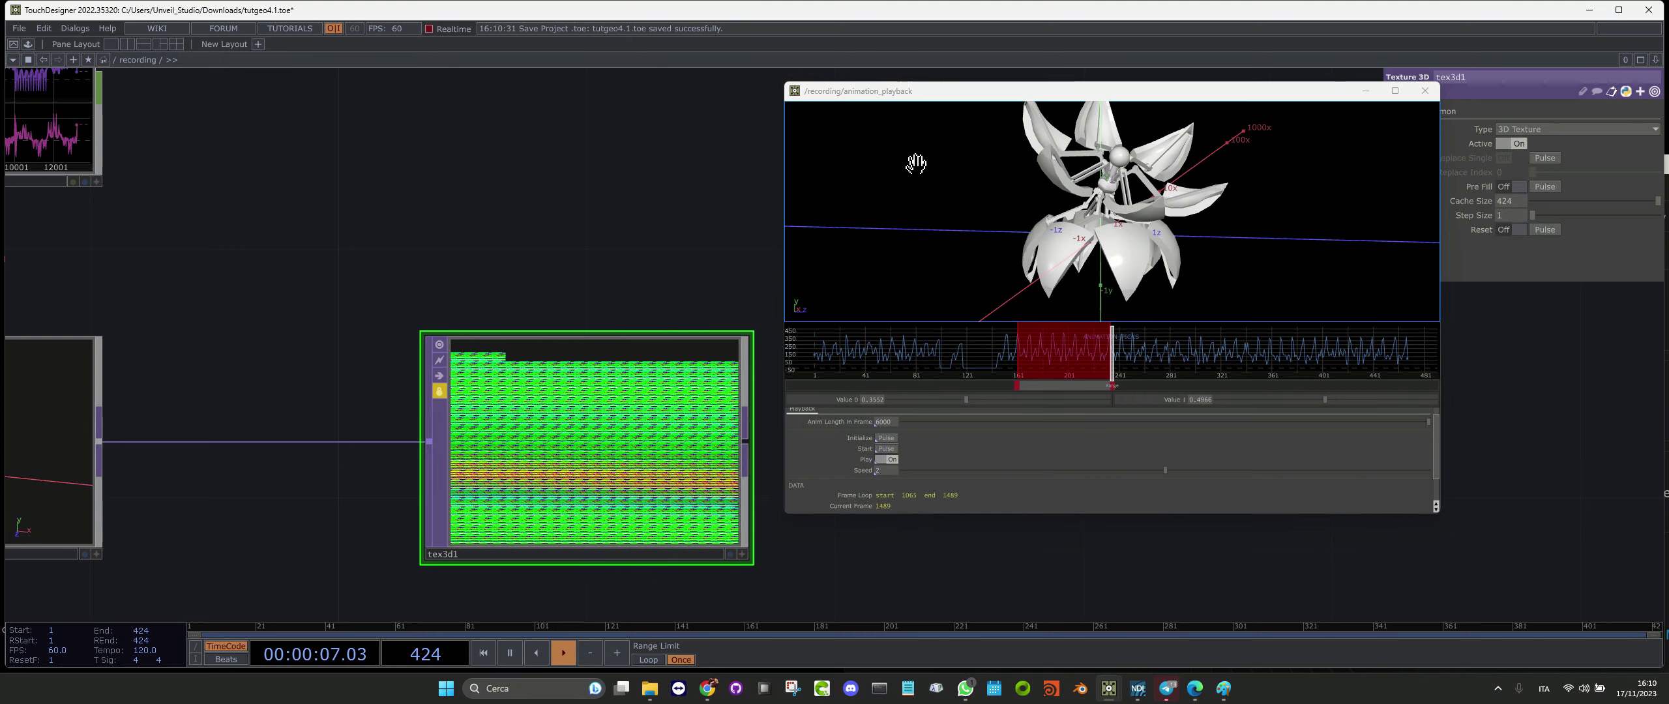
Close the animation_playback window and turn off cooking on robot_full and animation_playback
left_click(1424, 91)
scroll(847, 273, "down", 5)
left_click_drag(789, 238, 1075, 405)
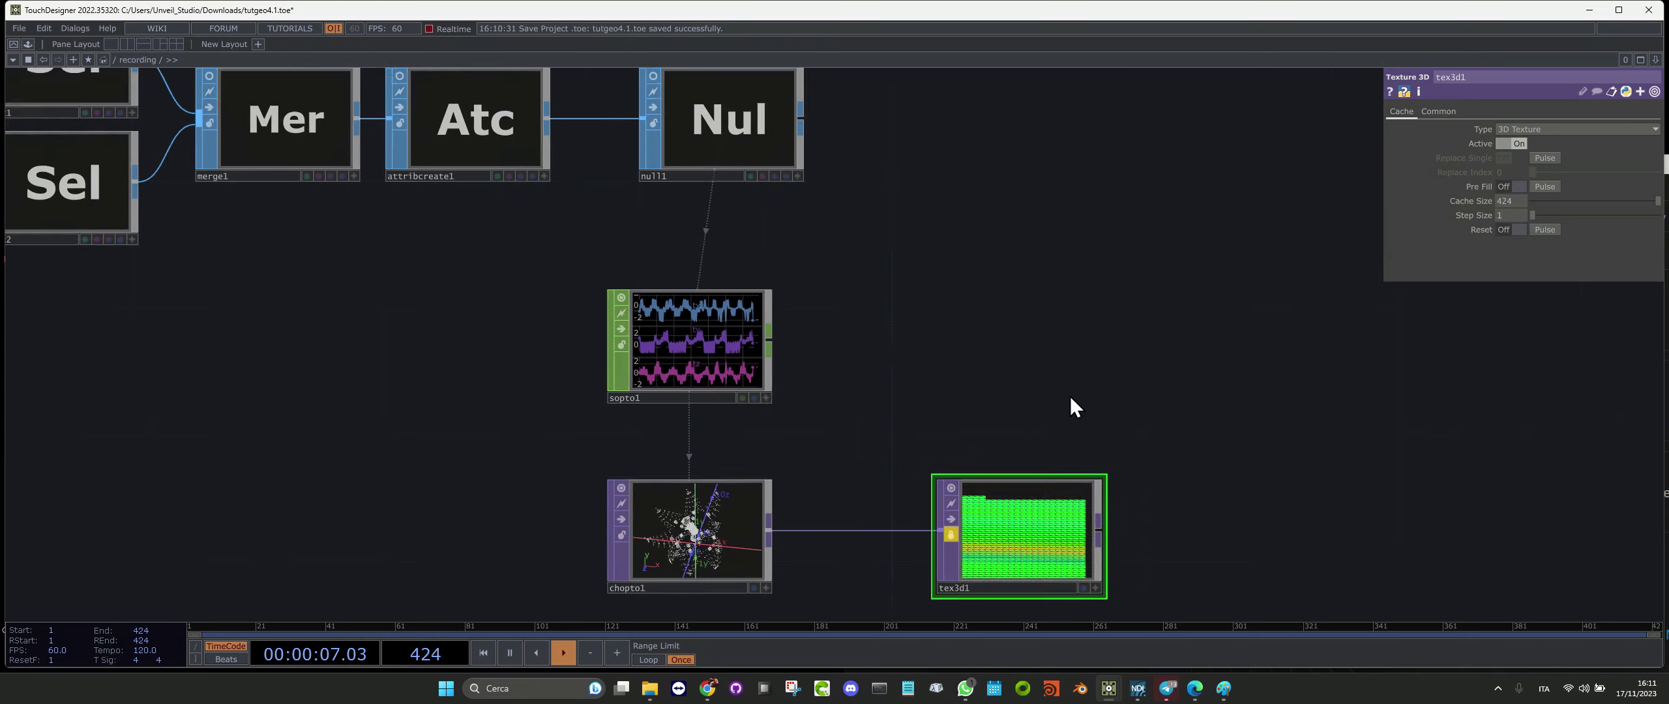
left_click_drag(978, 351, 1392, 421)
scroll(1393, 421, "down", 5)
scroll(807, 226, "up", 5)
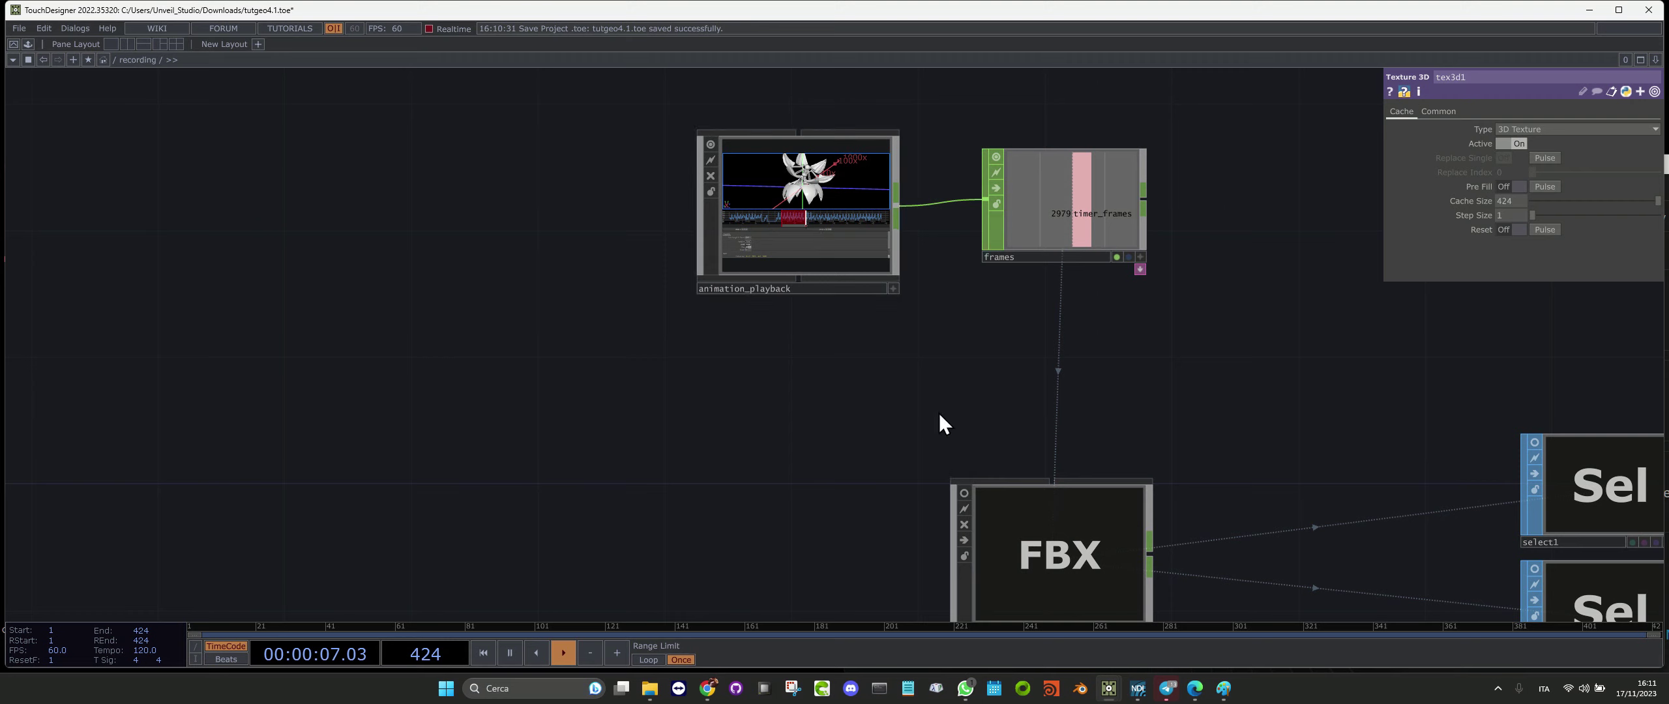
left_click_drag(943, 424, 859, 339)
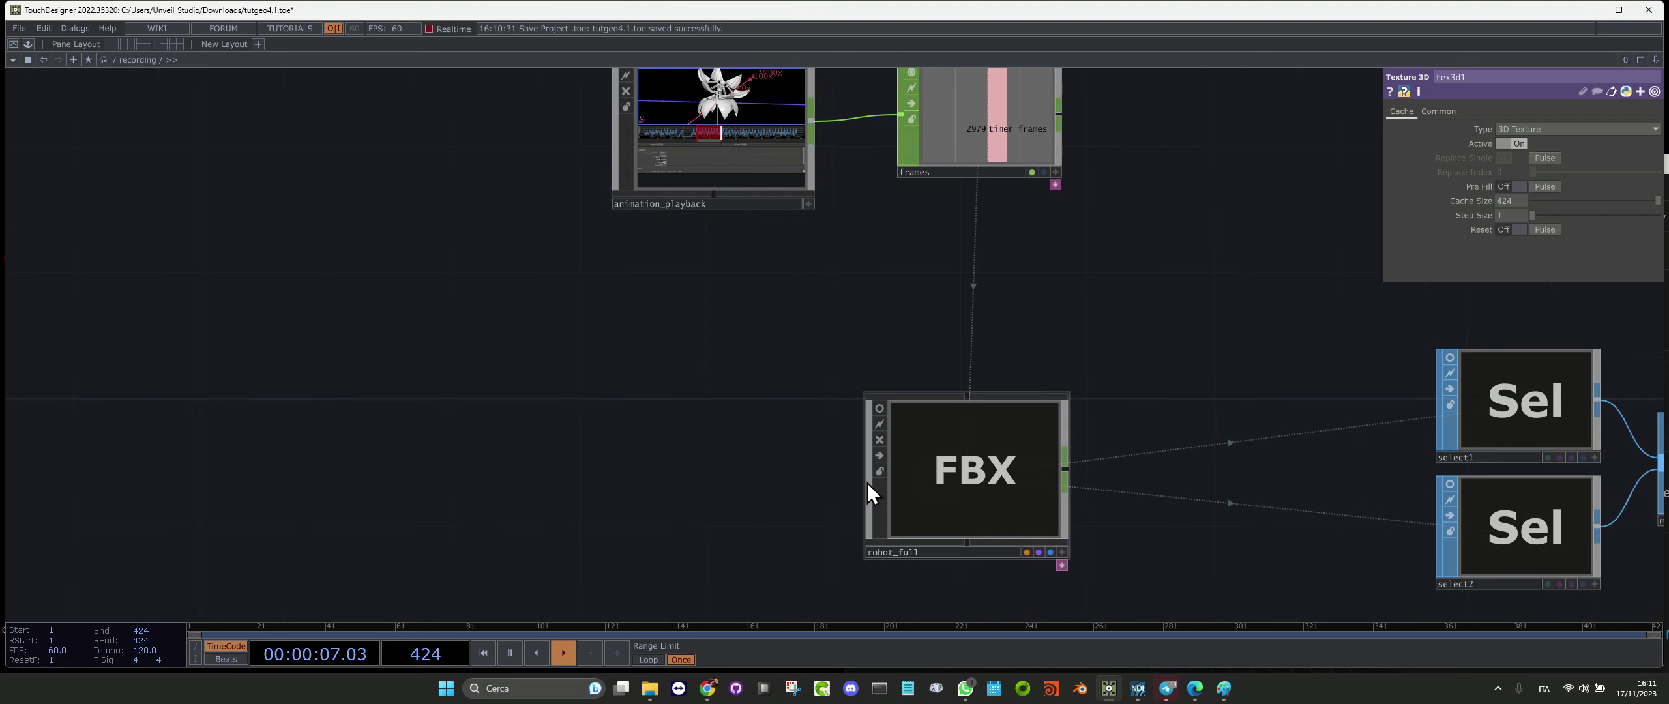
left_click(882, 439)
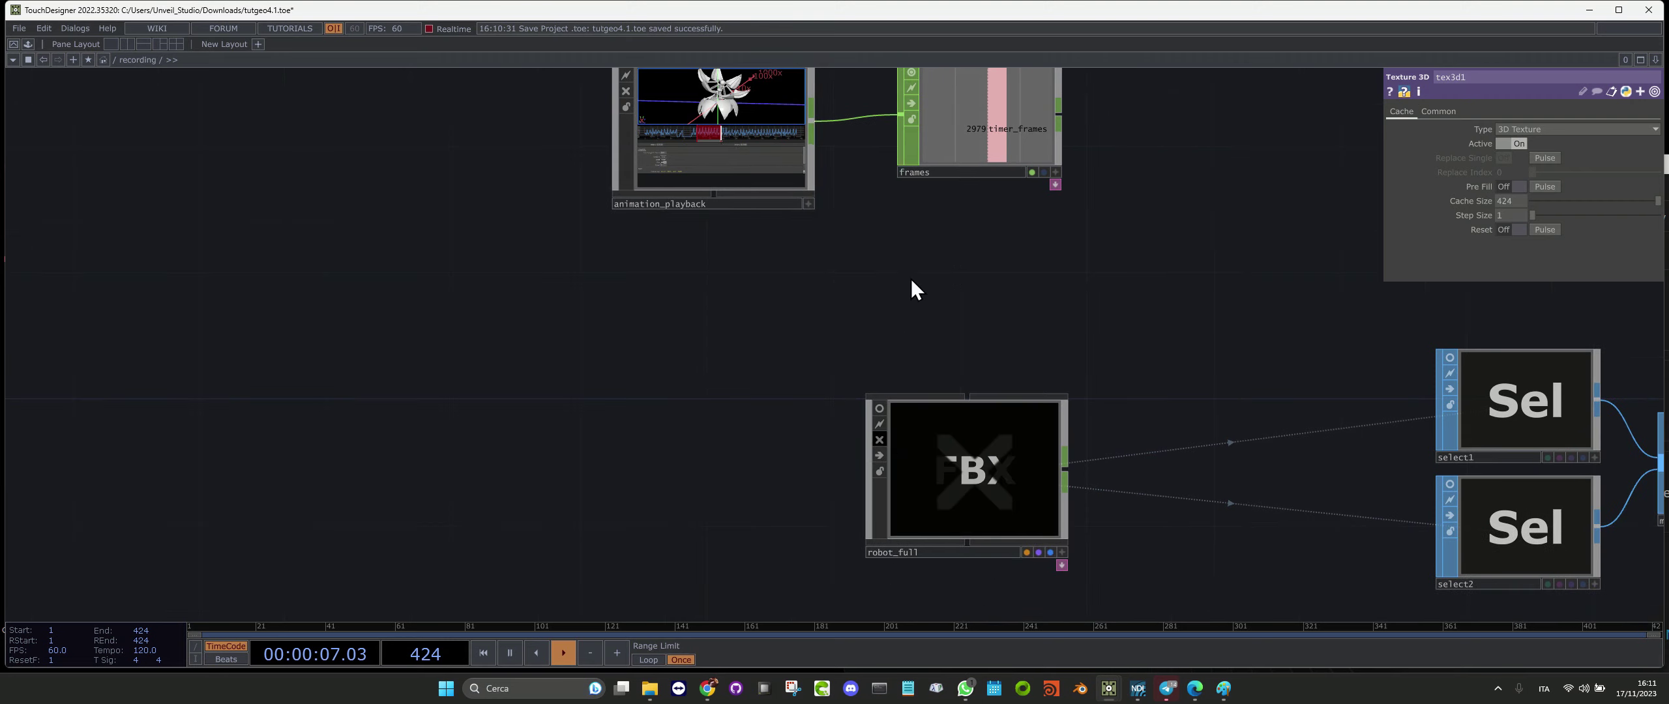
left_click_drag(910, 279, 587, 376)
left_click(301, 194)
scroll(879, 499, "down", 3)
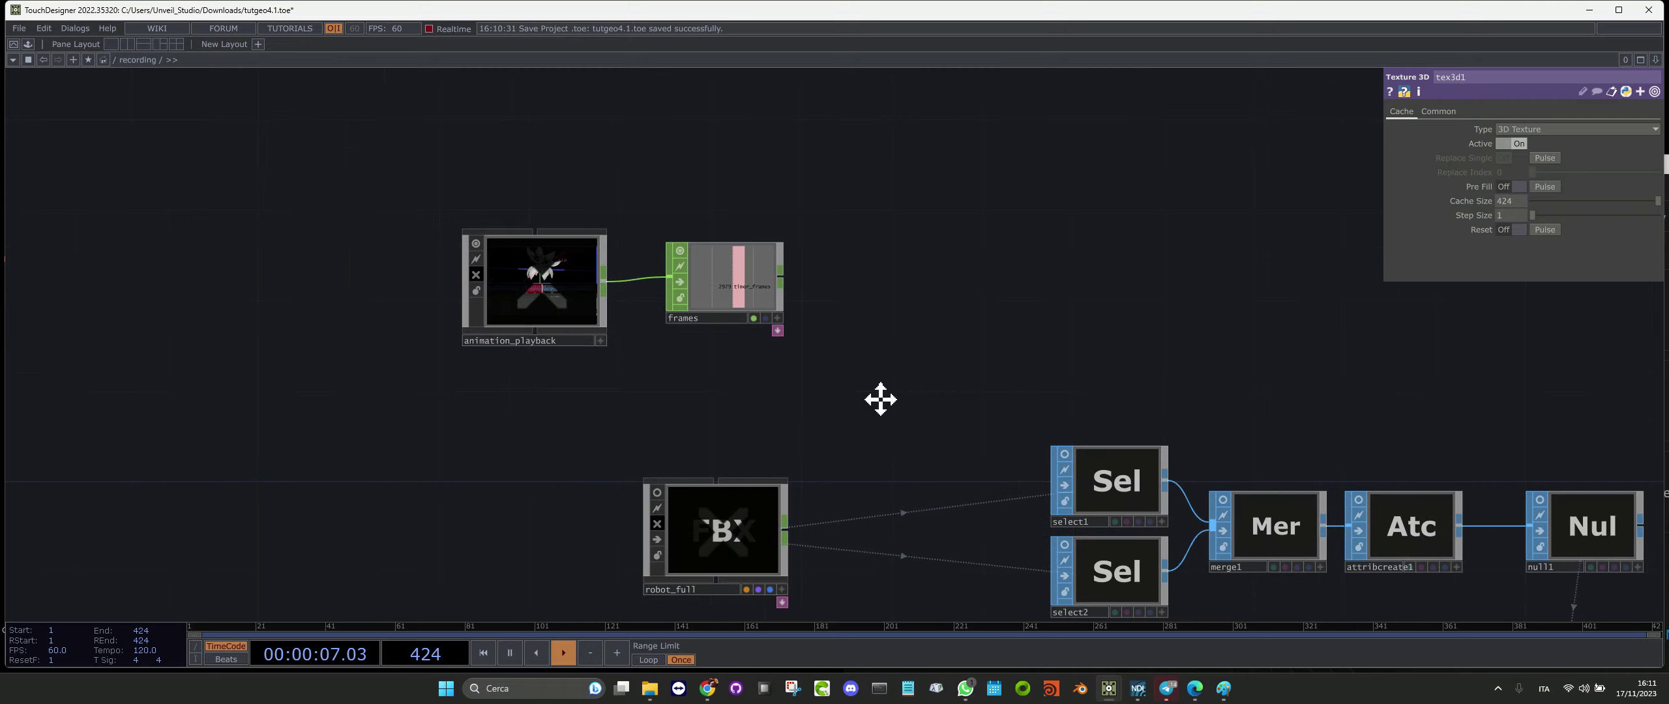
Disconnect tex3d1 from chopto1 and move it slightly down, away from the chain
left_click_drag(879, 499, 298, 205)
scroll(297, 204, "down", 3)
scroll(571, 436, "up", 3)
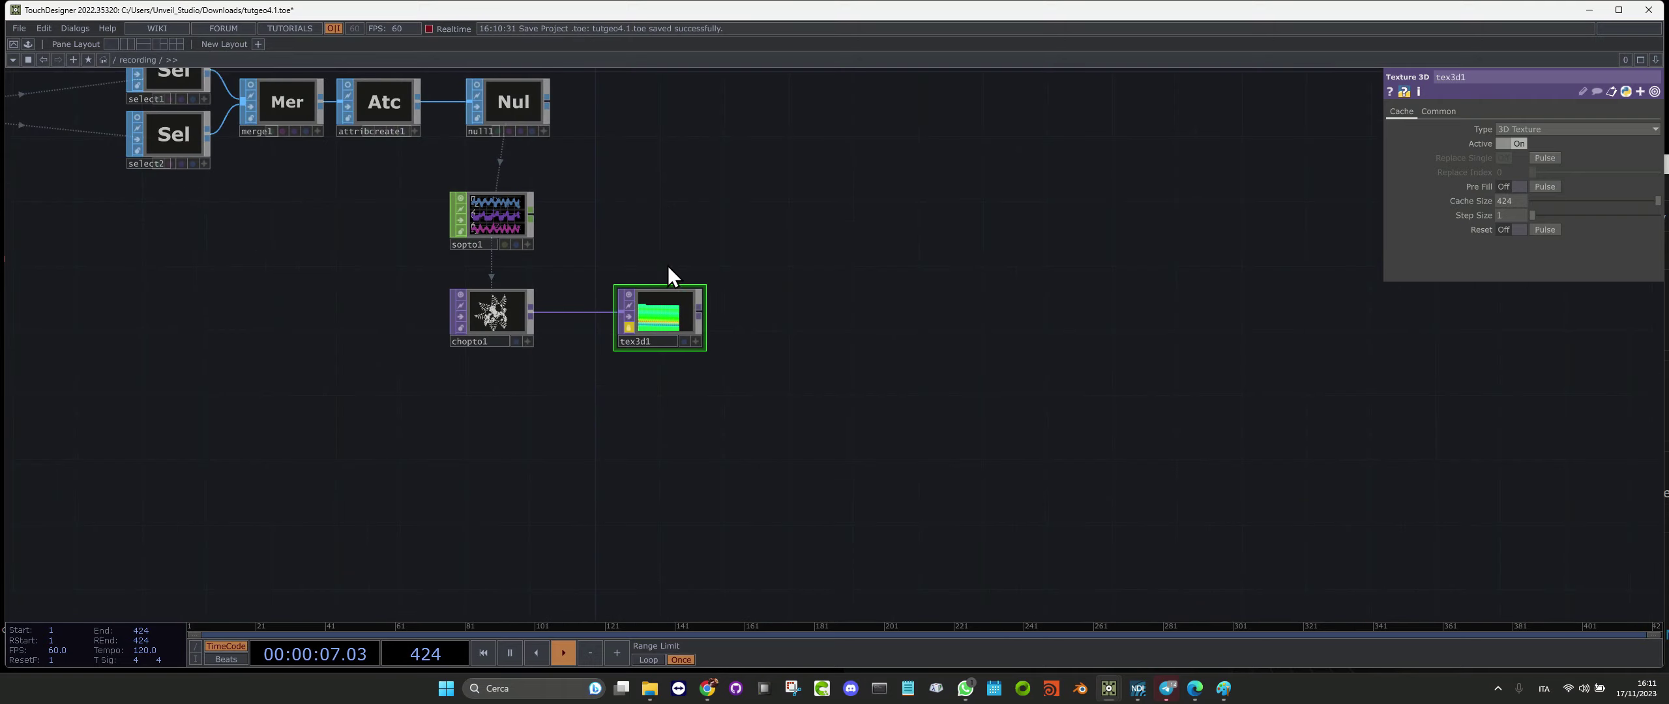
right_click(562, 313)
left_click(579, 343)
left_click_drag(688, 303, 679, 358)
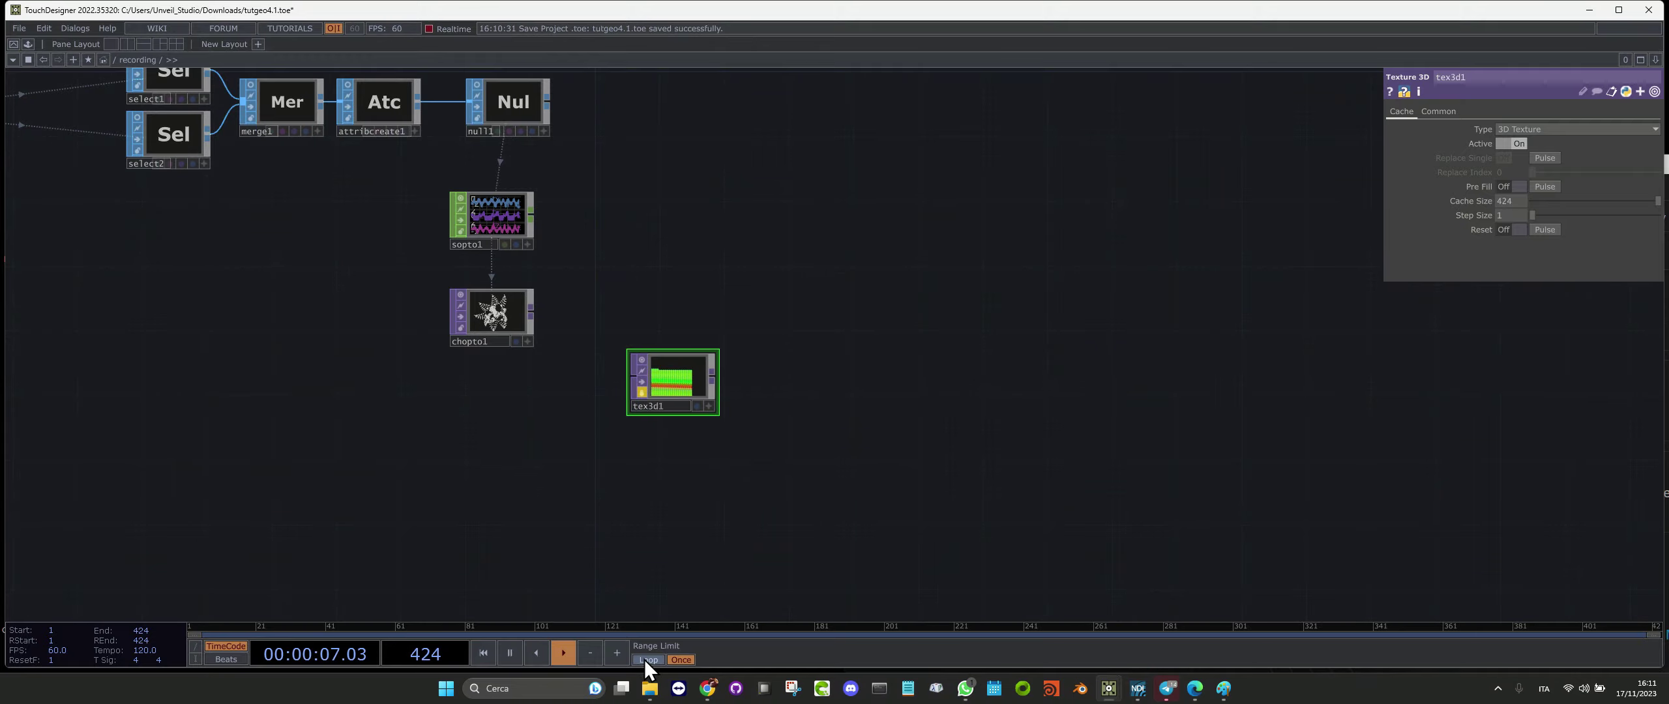
Set the timeline's Range Limit to Loop and shift the locked tex3d1 a little further away from chopto1
left_click(640, 661)
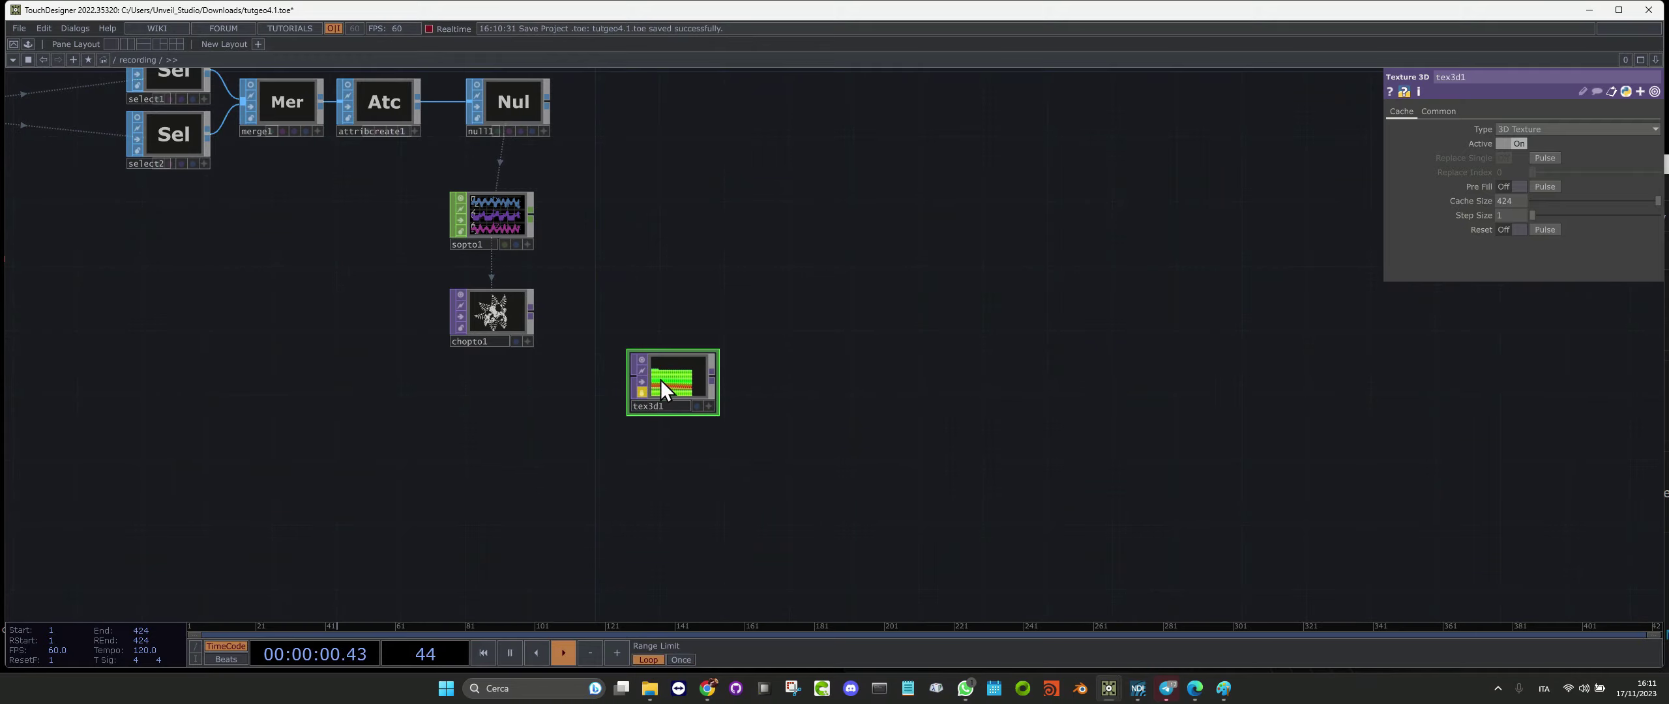
scroll(652, 456, "up", 5)
scroll(645, 397, "down", 5)
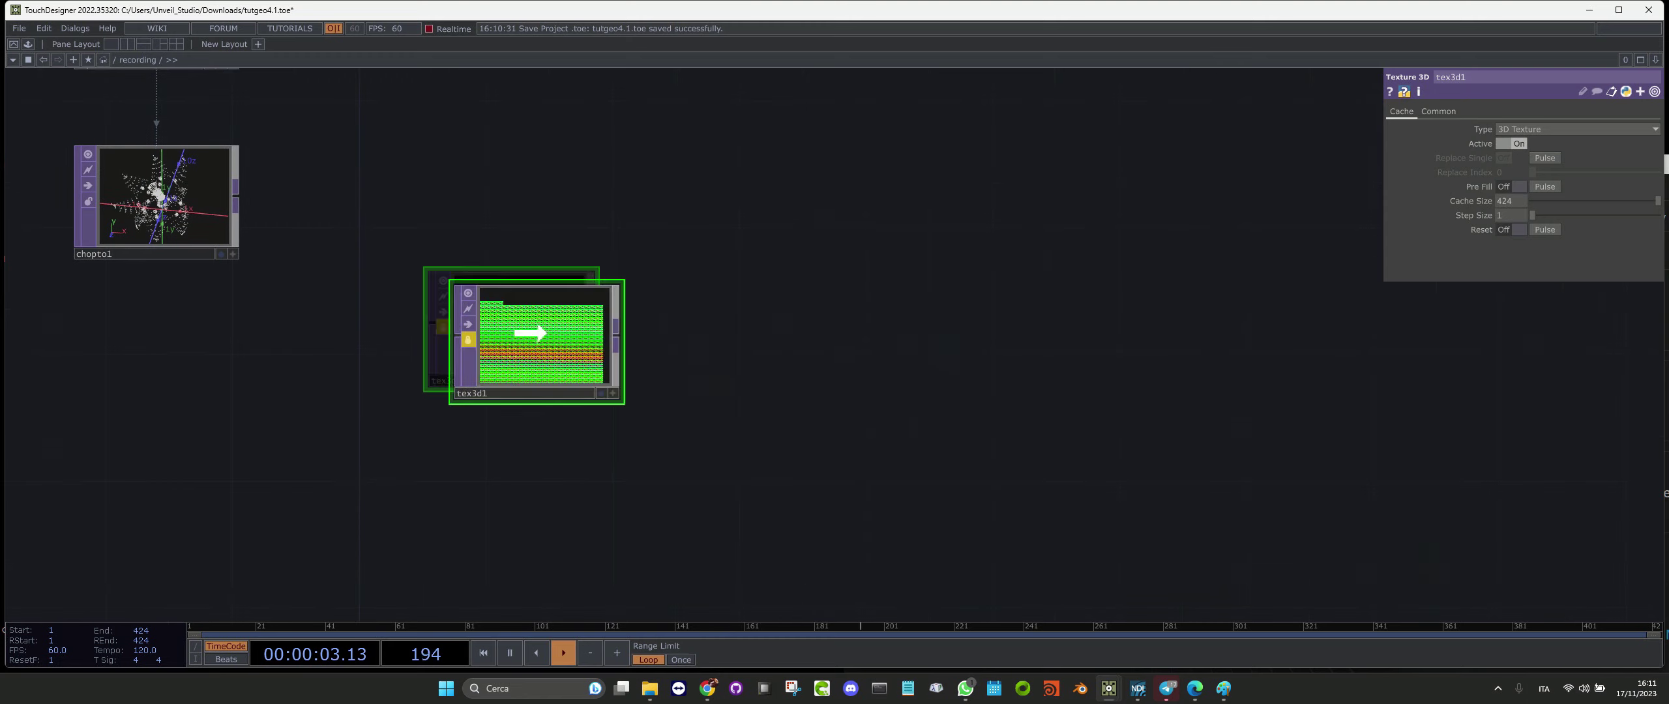
left_click_drag(690, 398, 792, 494)
Turn on null1's viewer and add a new Null SOP in the empty area beside sopto1
scroll(477, 112, "up", 5)
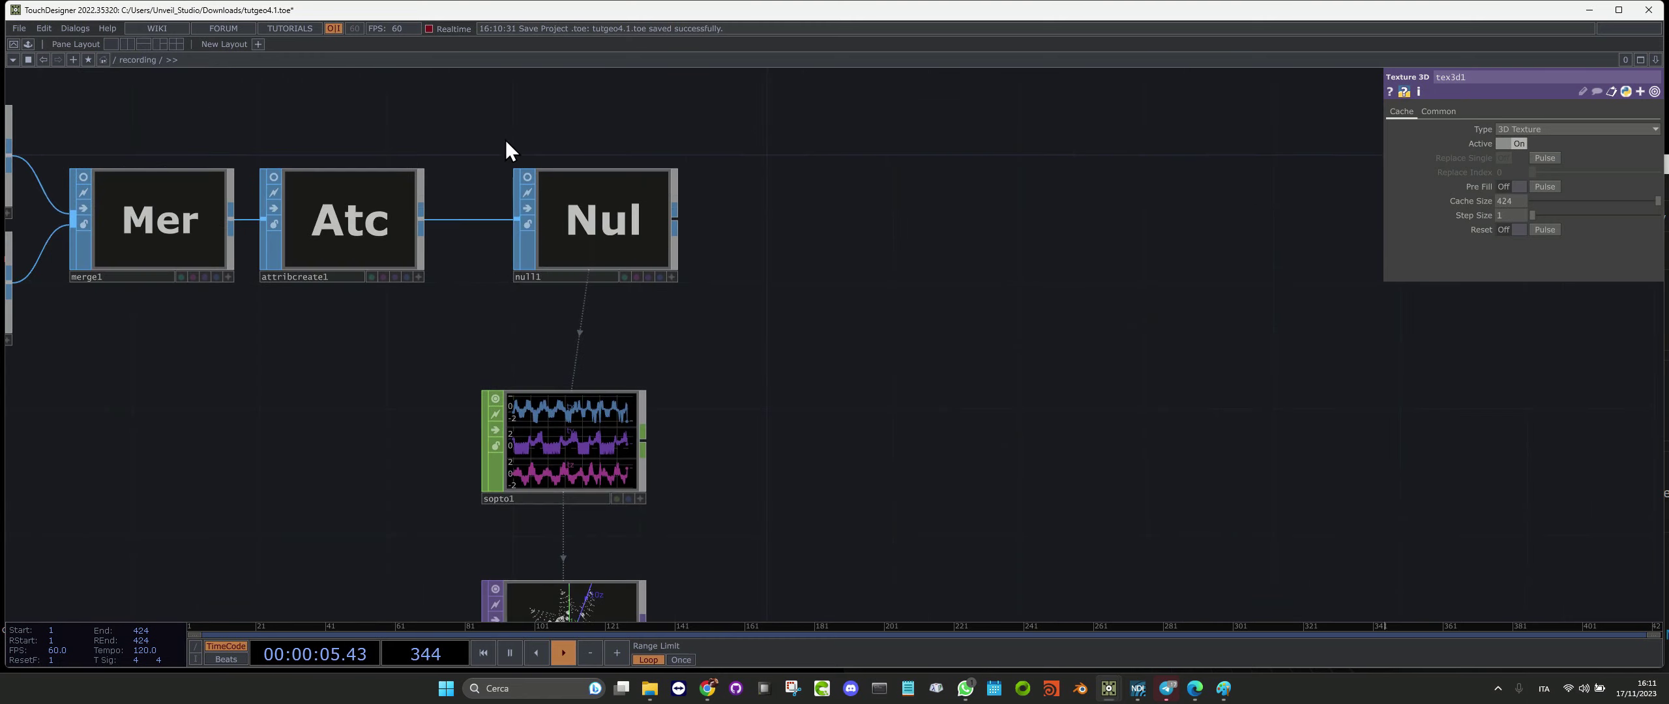
left_click(528, 177)
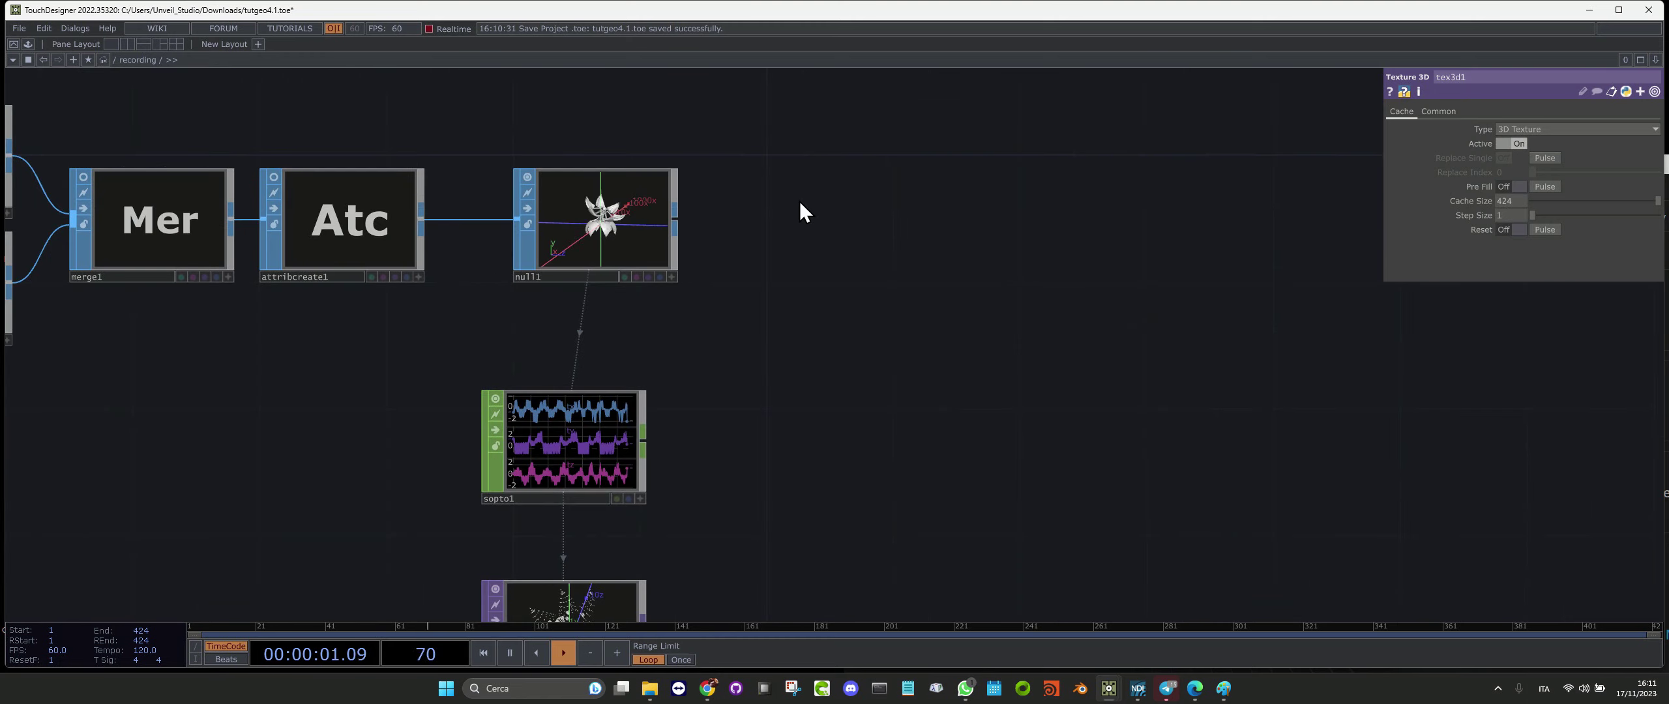
key("Tab")
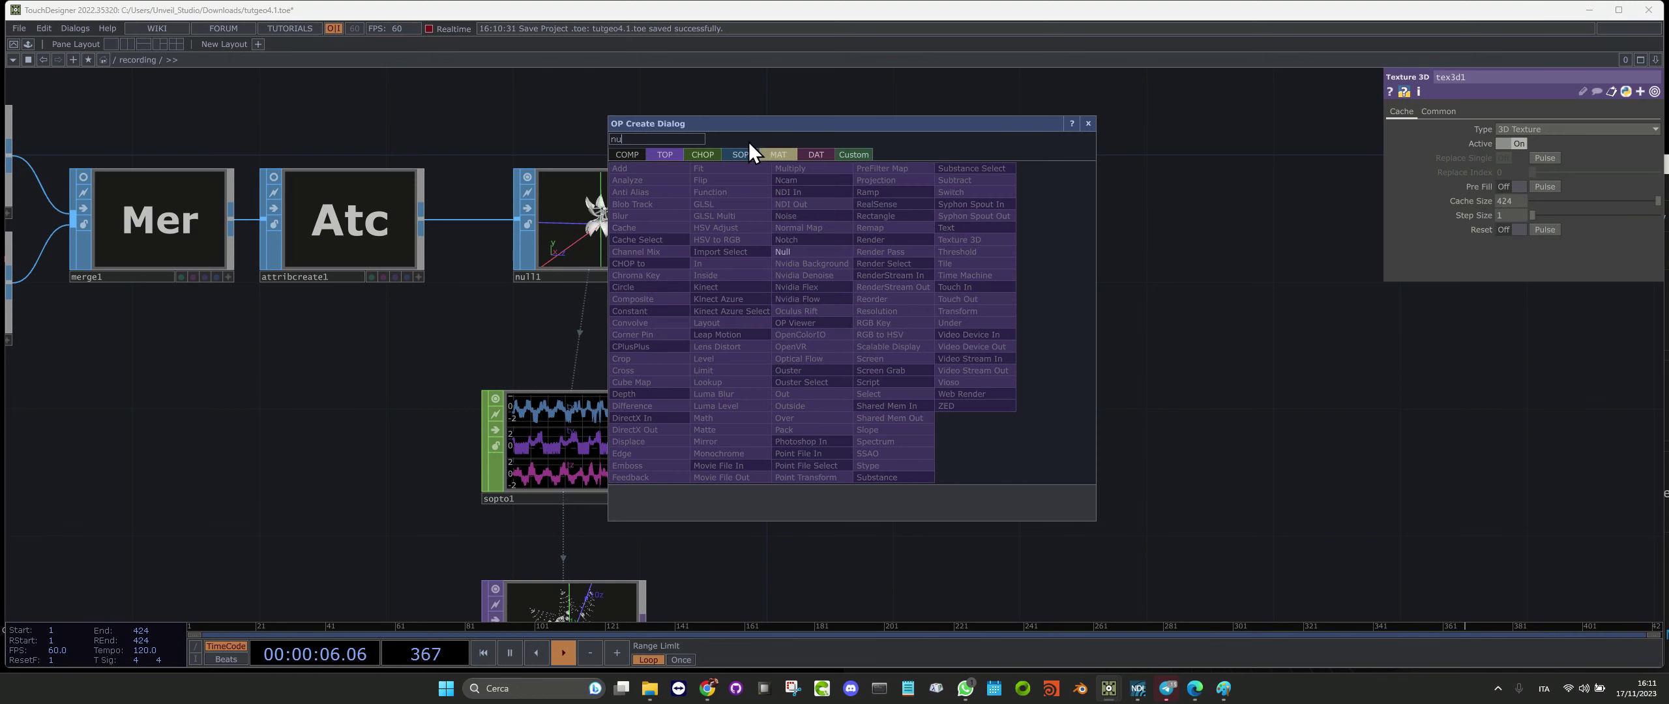
left_click(737, 157)
type("nu")
key("Return")
left_click(1014, 385)
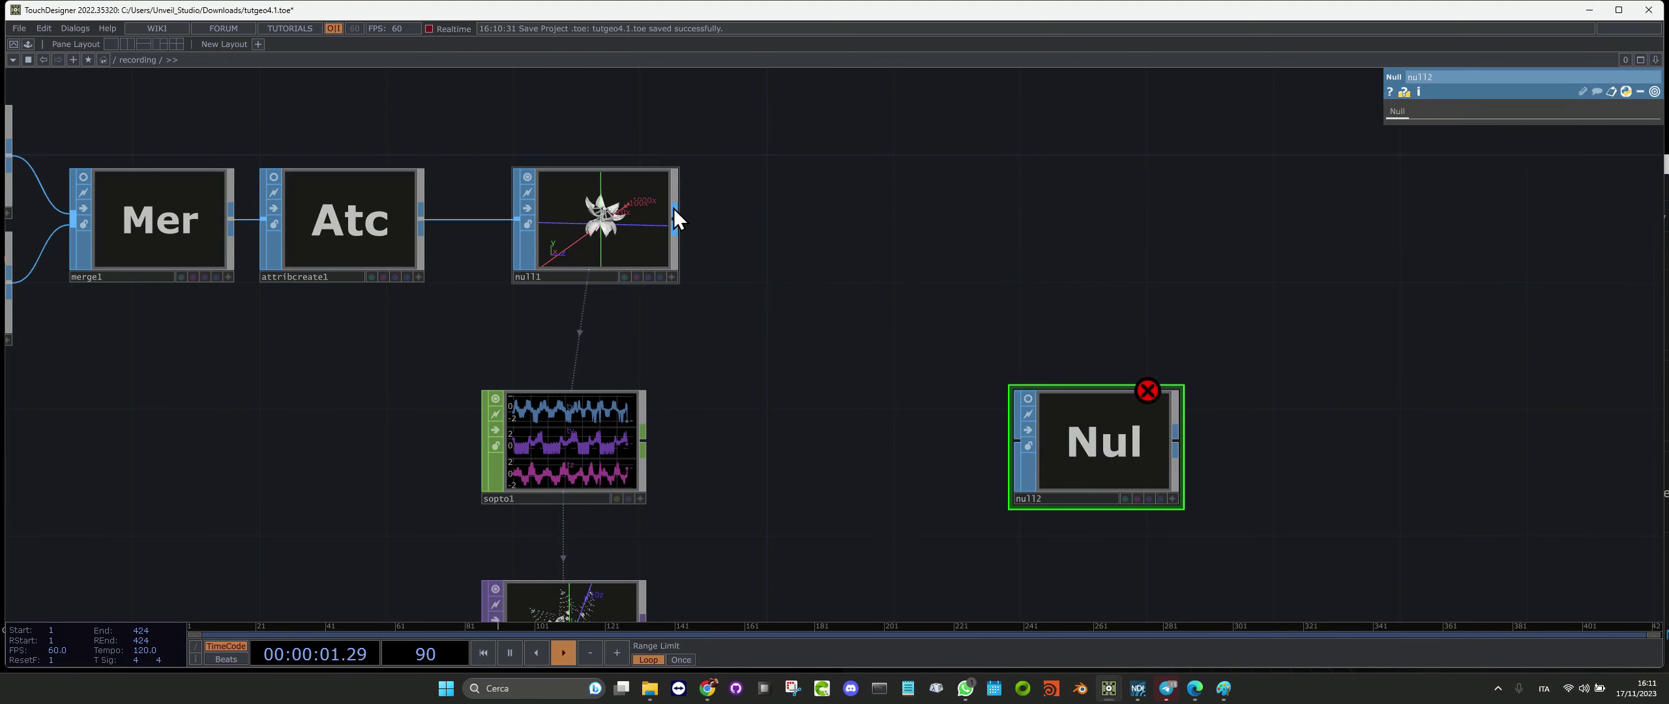
Feed null1 into null2 and lock null2 to keep a static copy of the robot geometry
left_click_drag(675, 216, 1016, 442)
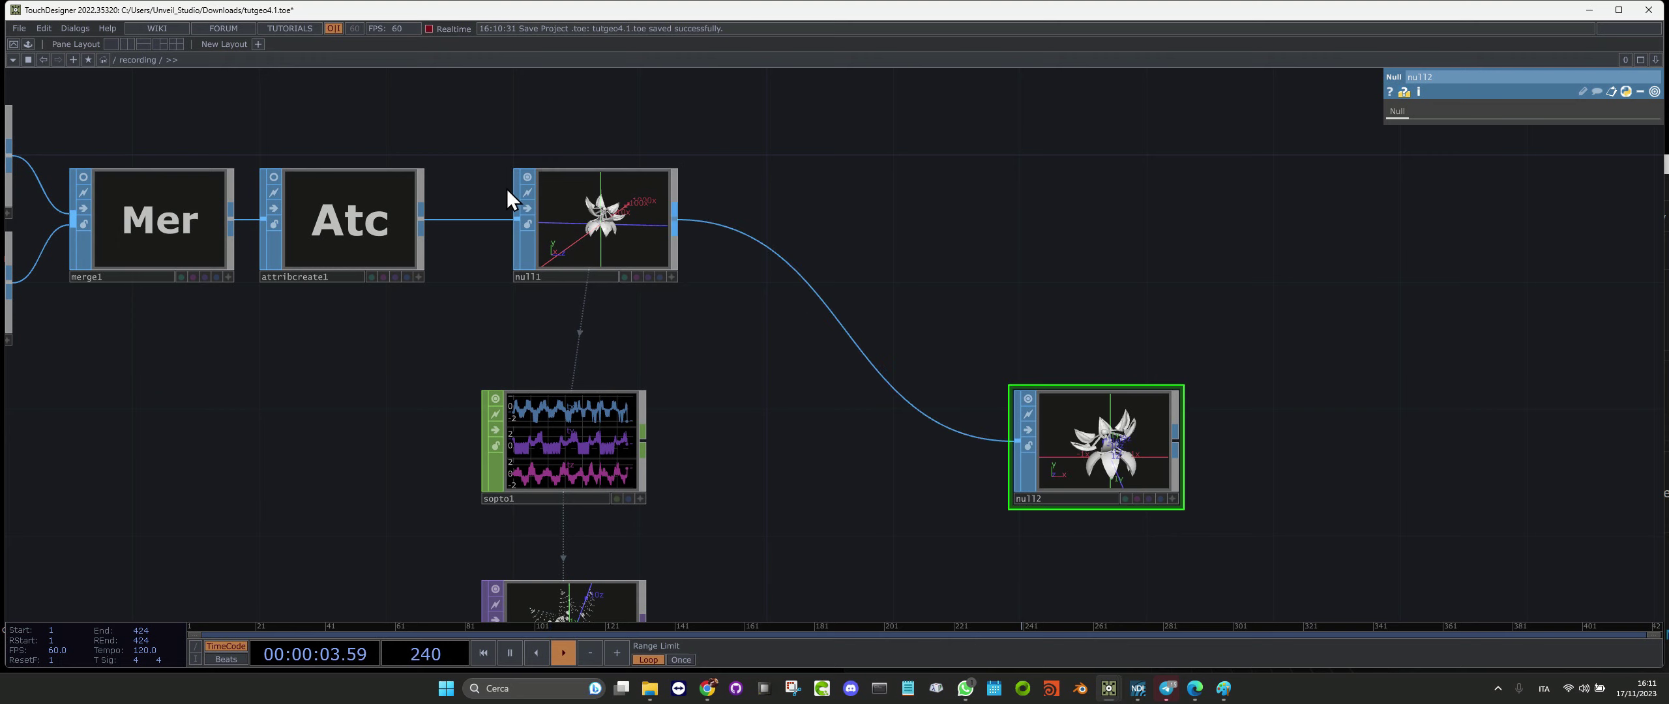
scroll(1110, 499, "up", 4)
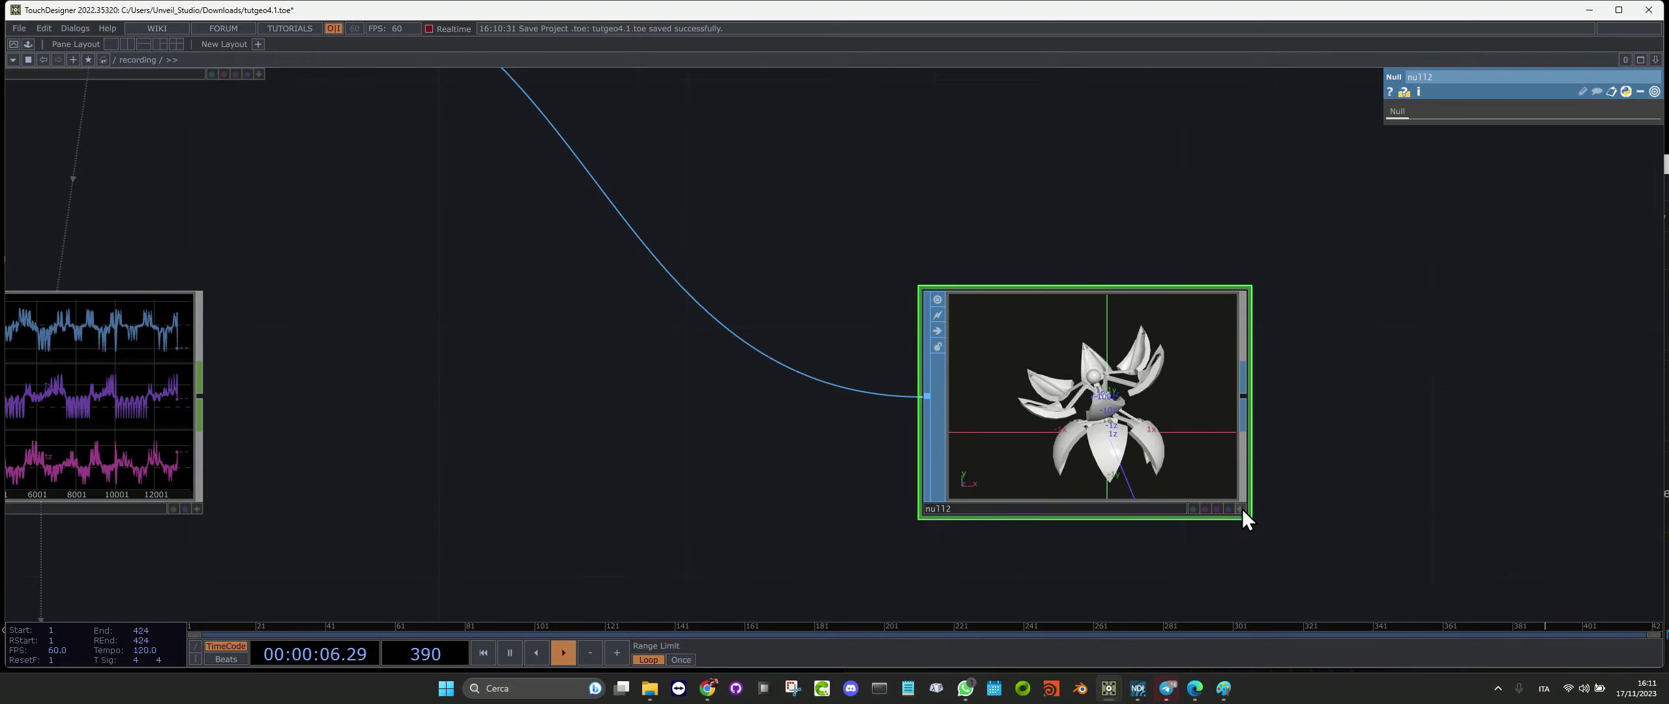
left_click(937, 346)
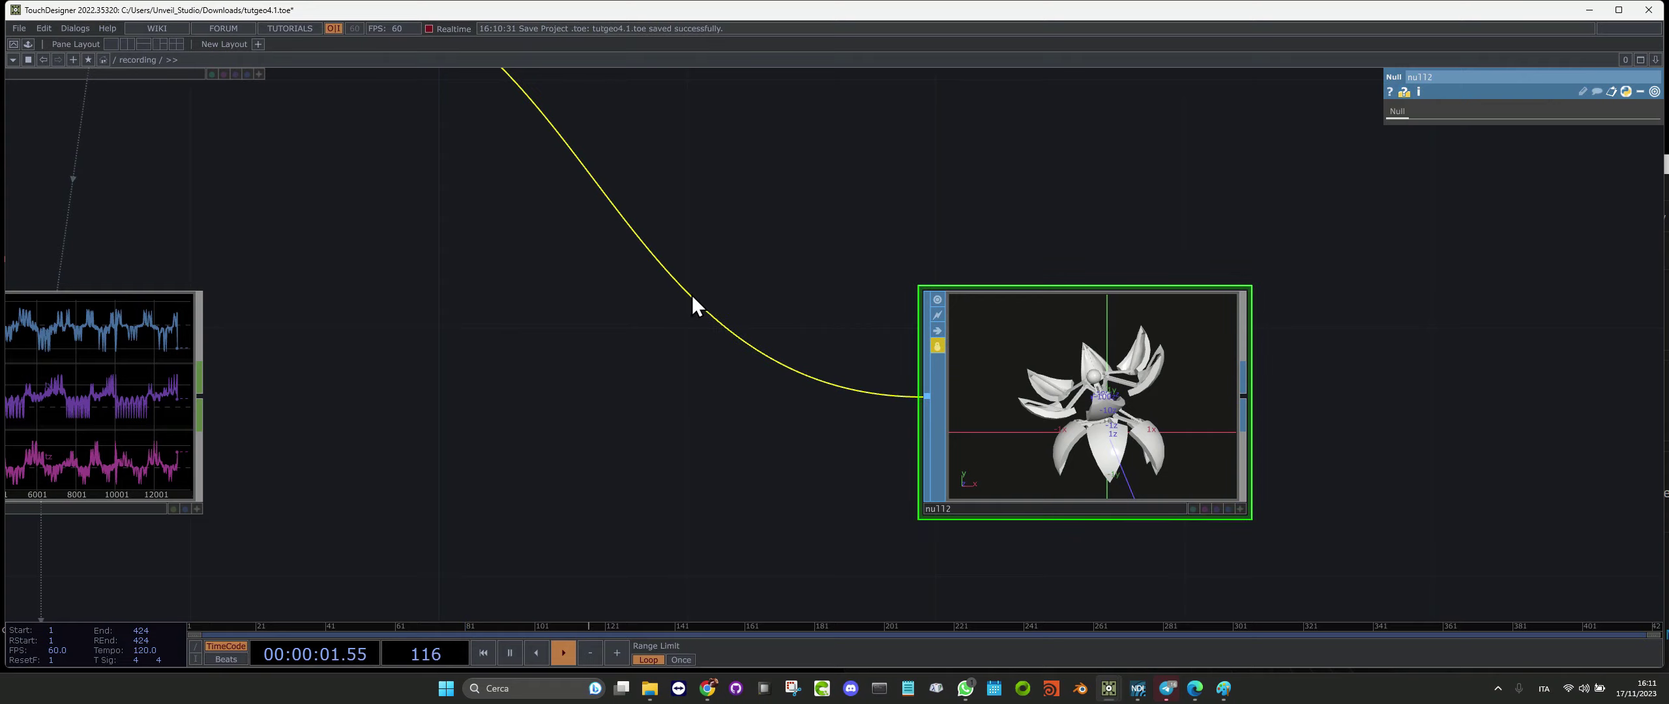
Disconnect the locked null2 from null1 and rename it obj
right_click(691, 295)
left_click(714, 330)
scroll(697, 391, "down", 6)
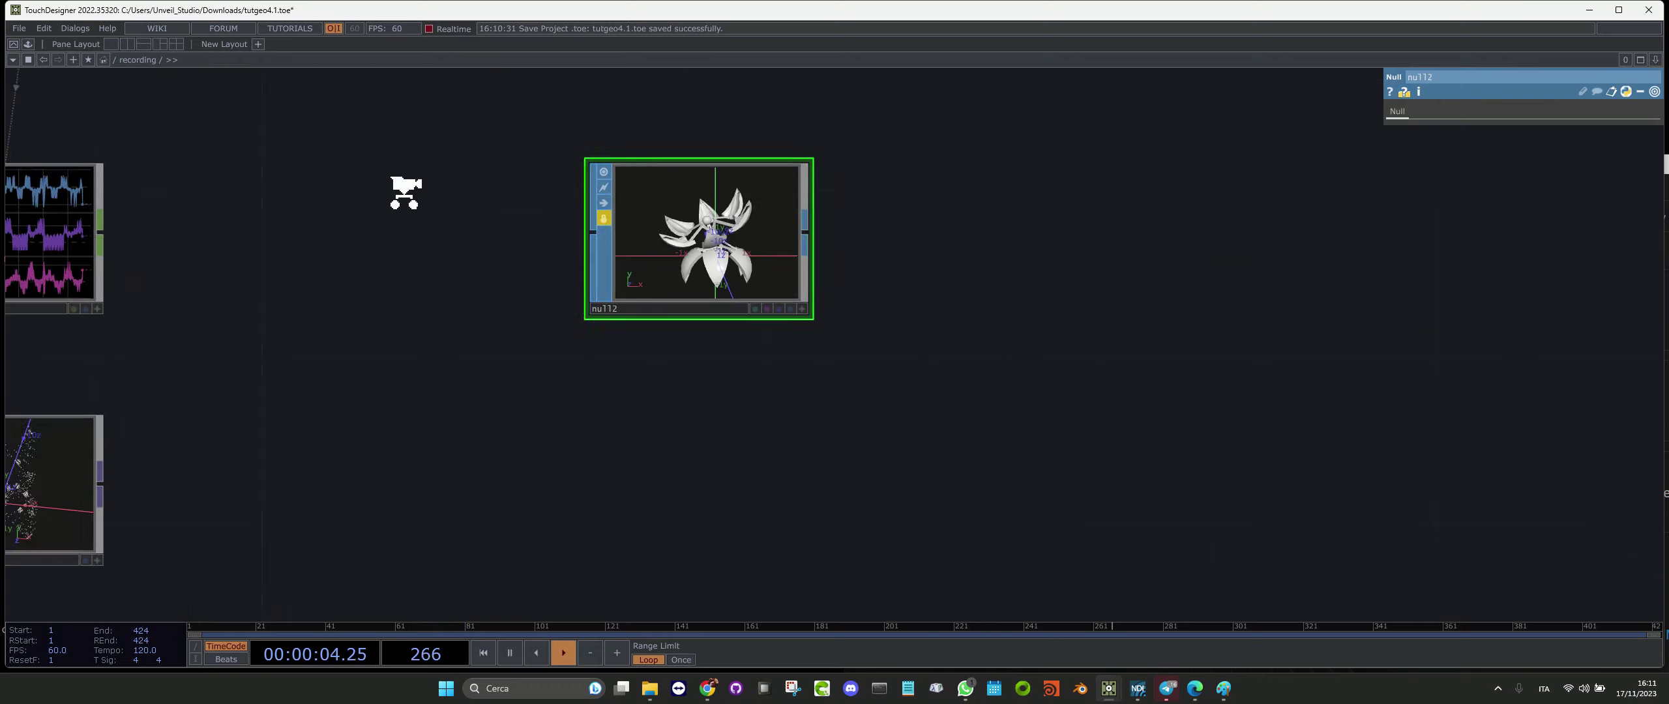
left_click_drag(483, 254, 484, 280)
scroll(474, 293, "up", 6)
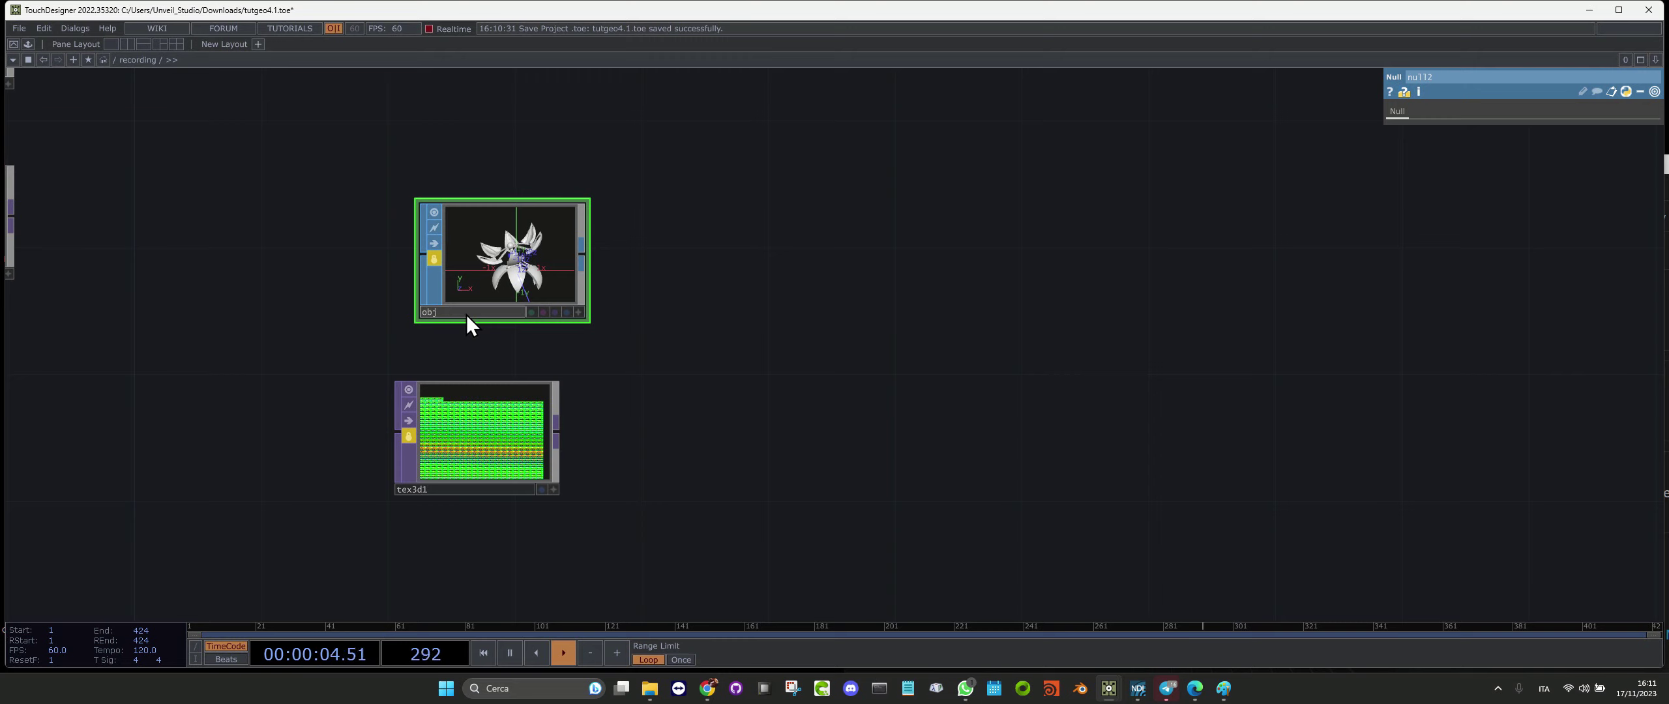
Rename the locked Texture 3D tex3d1 as anim and line obj up above it
left_click(438, 488)
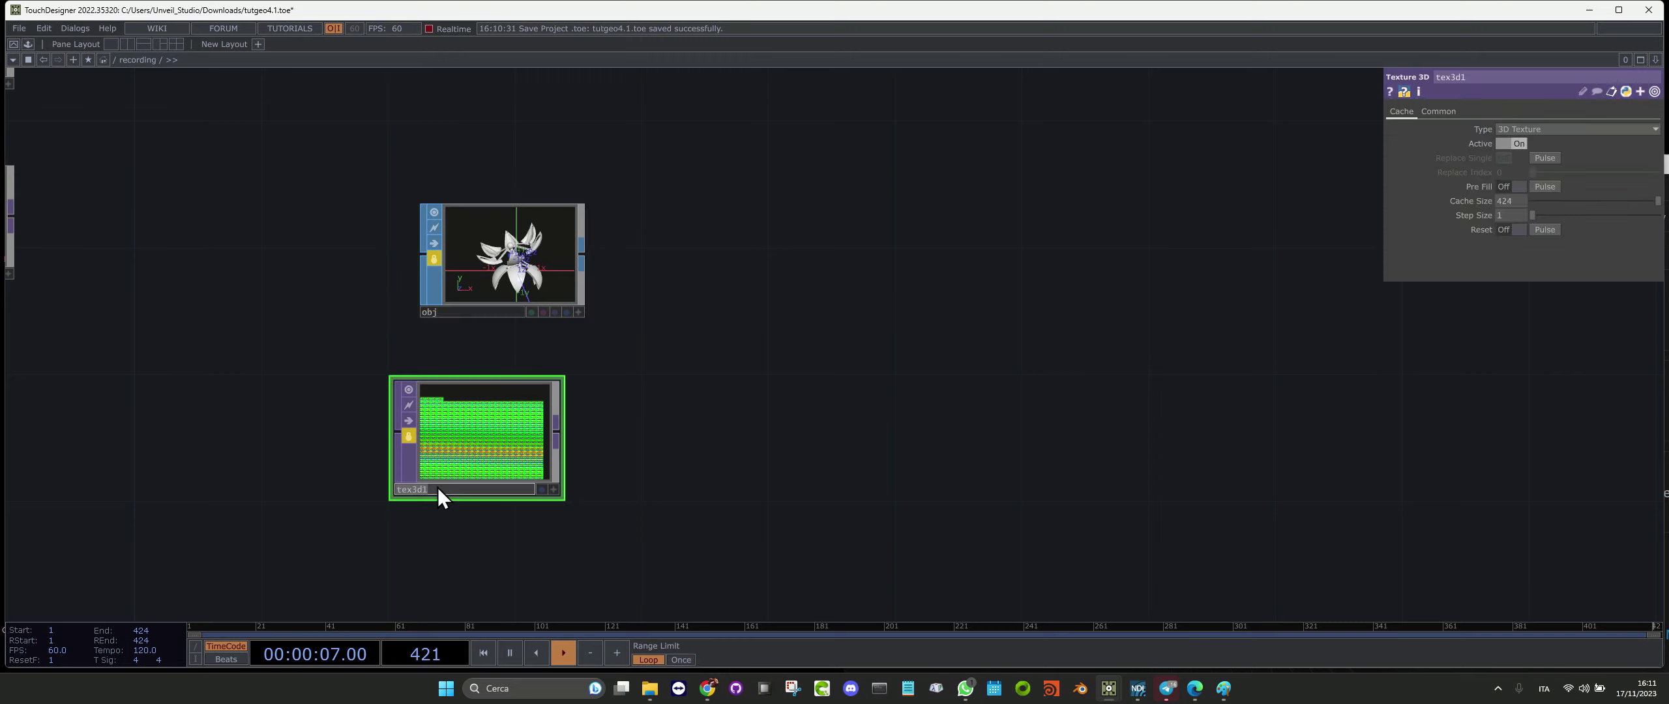
type("anim")
key("Return")
left_click_drag(762, 414, 702, 424)
left_click_drag(496, 309, 471, 331)
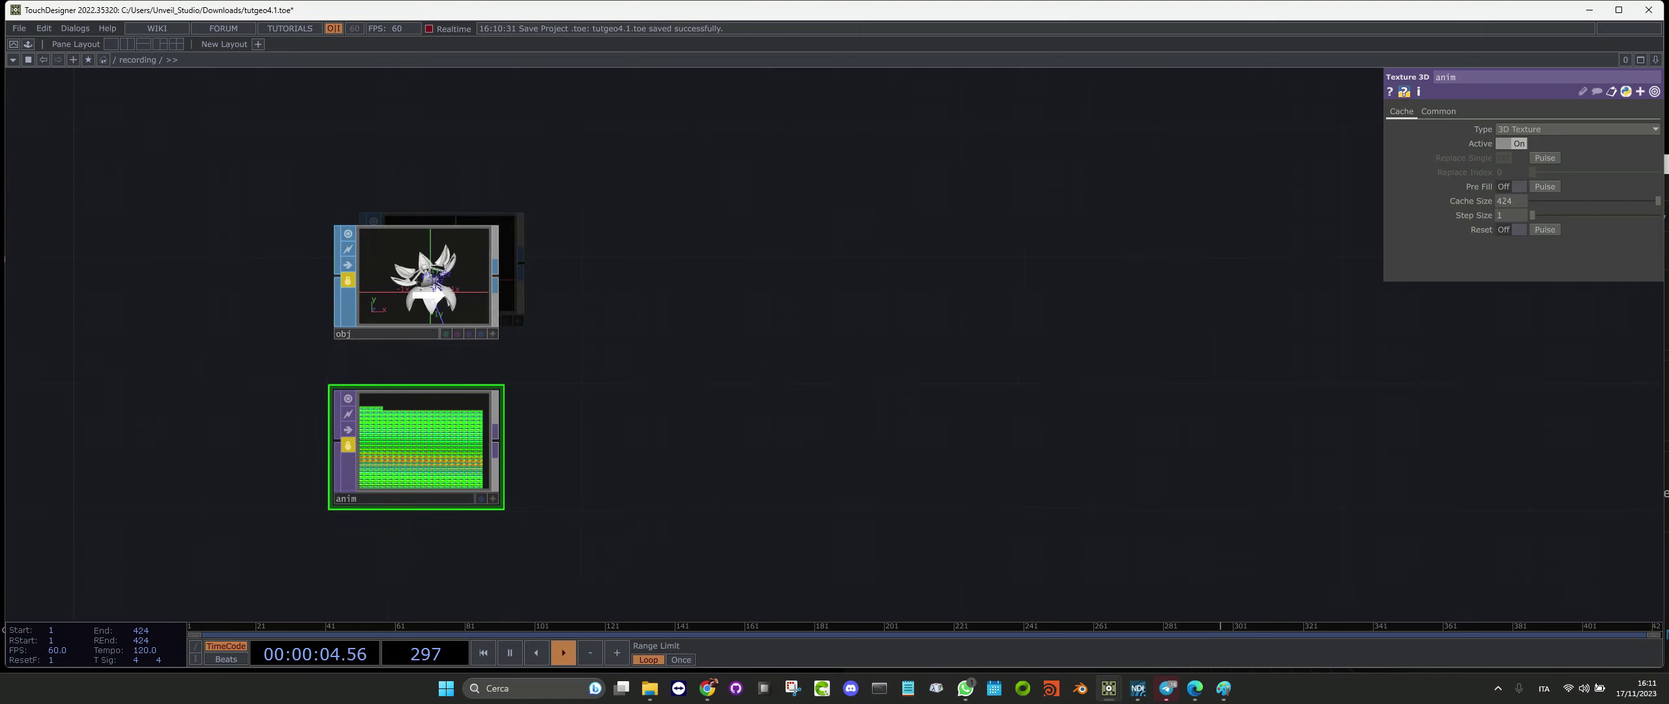
Add a Geometry COMP wired from obj's output and place it beside obj
right_click(500, 288)
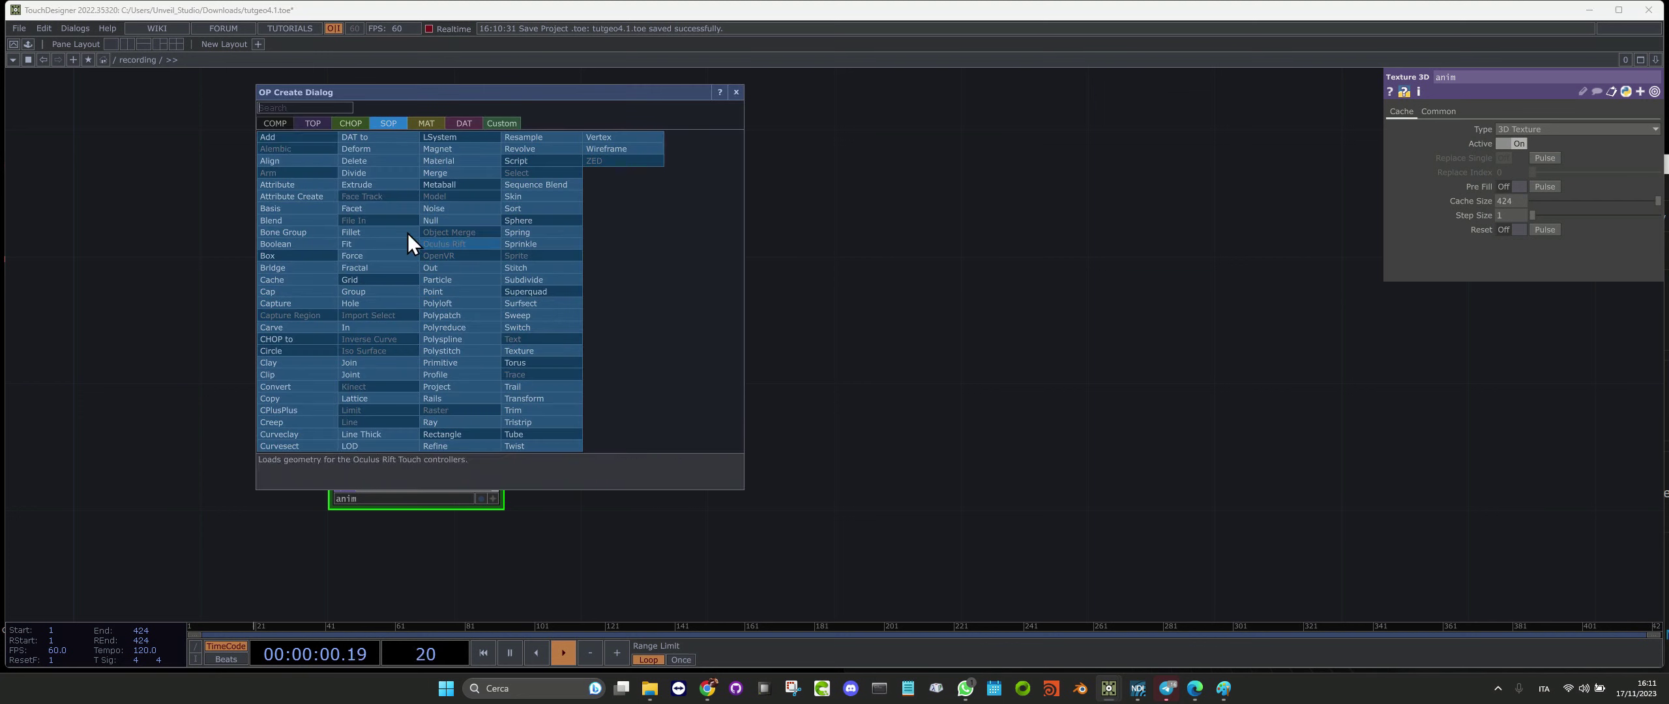
left_click(283, 125)
left_click(290, 245)
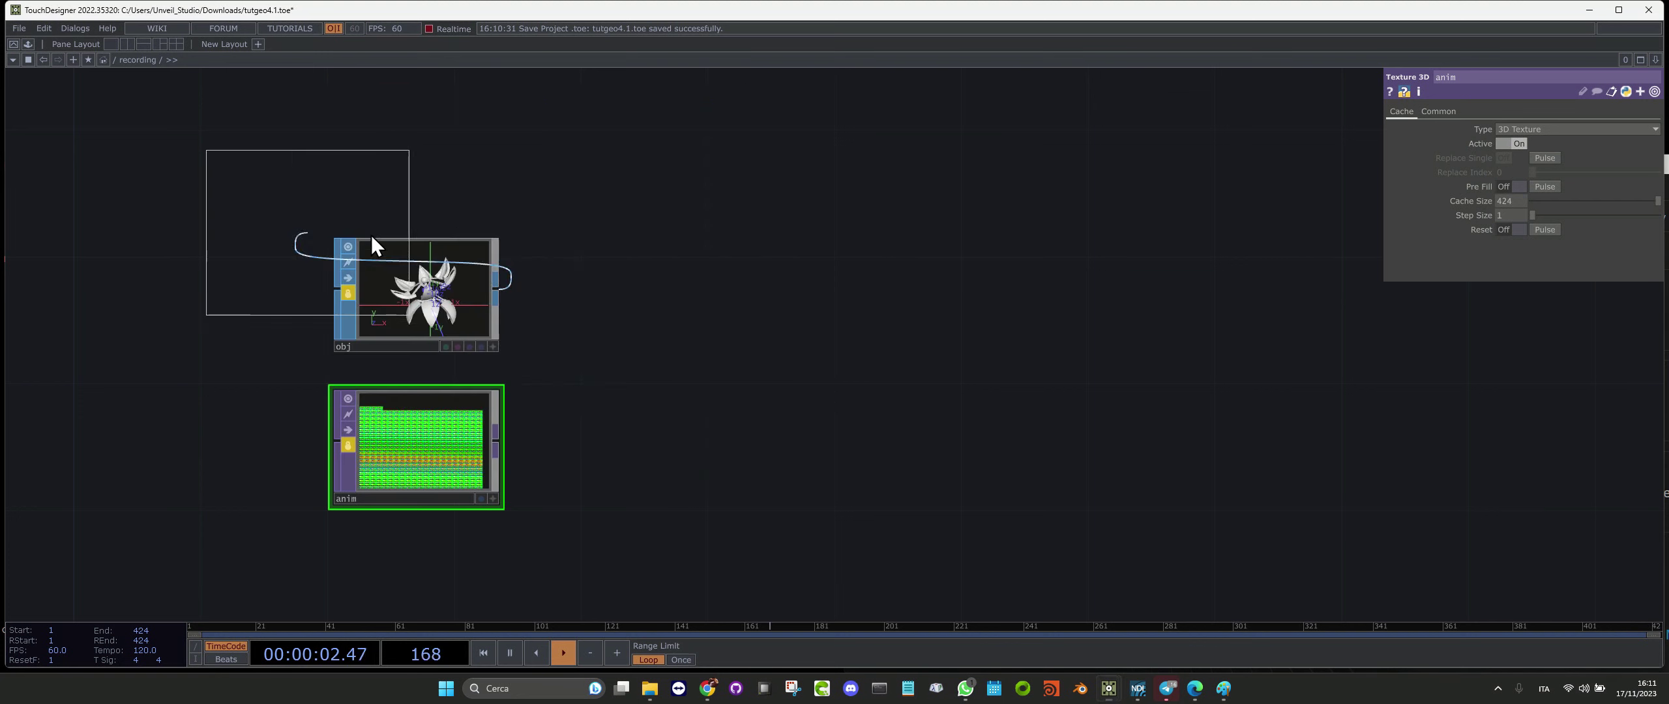
left_click(863, 288)
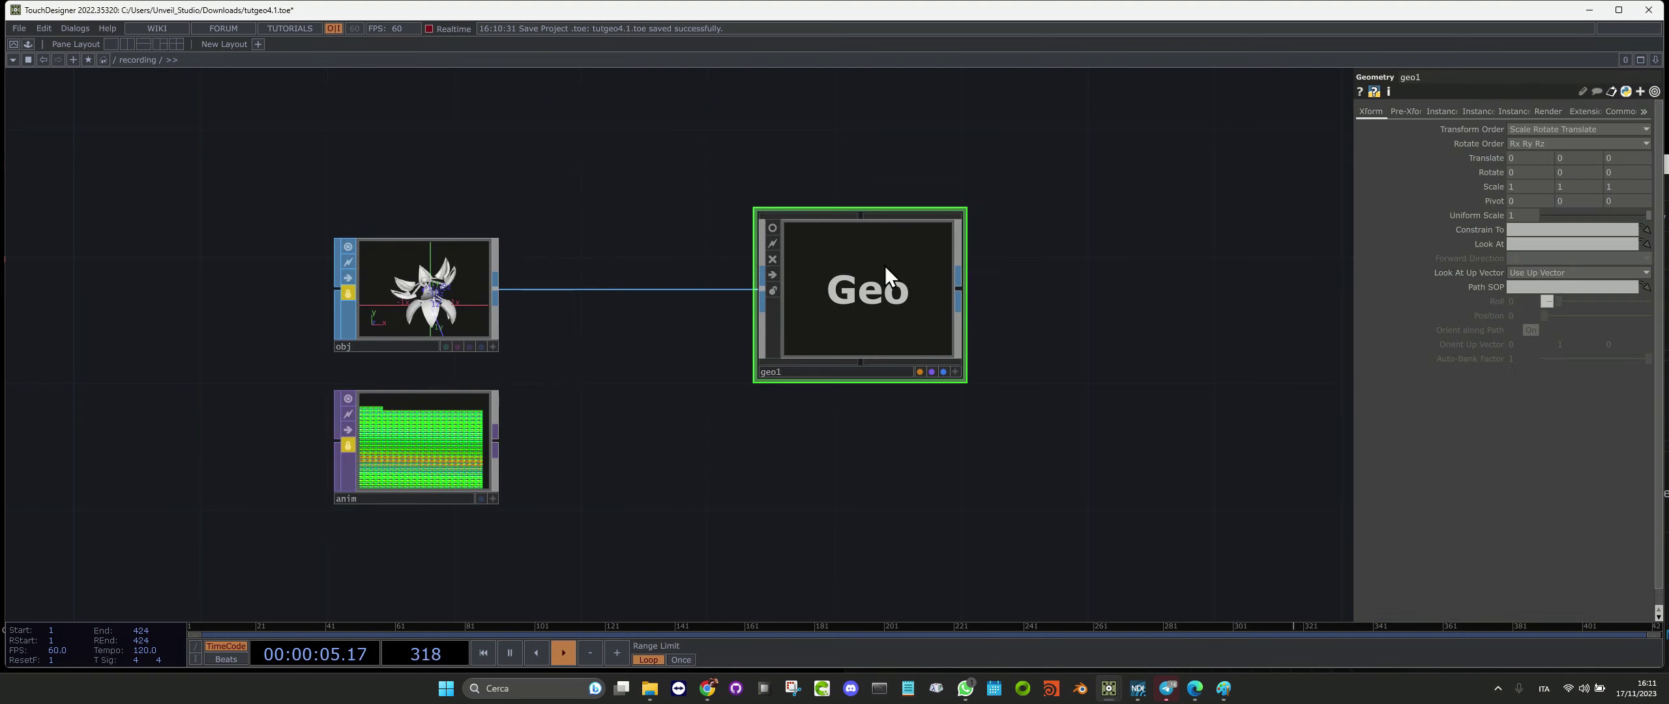
Add a Render TOP in the empty area beside geo1
left_click_drag(1201, 331, 1037, 293)
key("Tab")
left_click(915, 112)
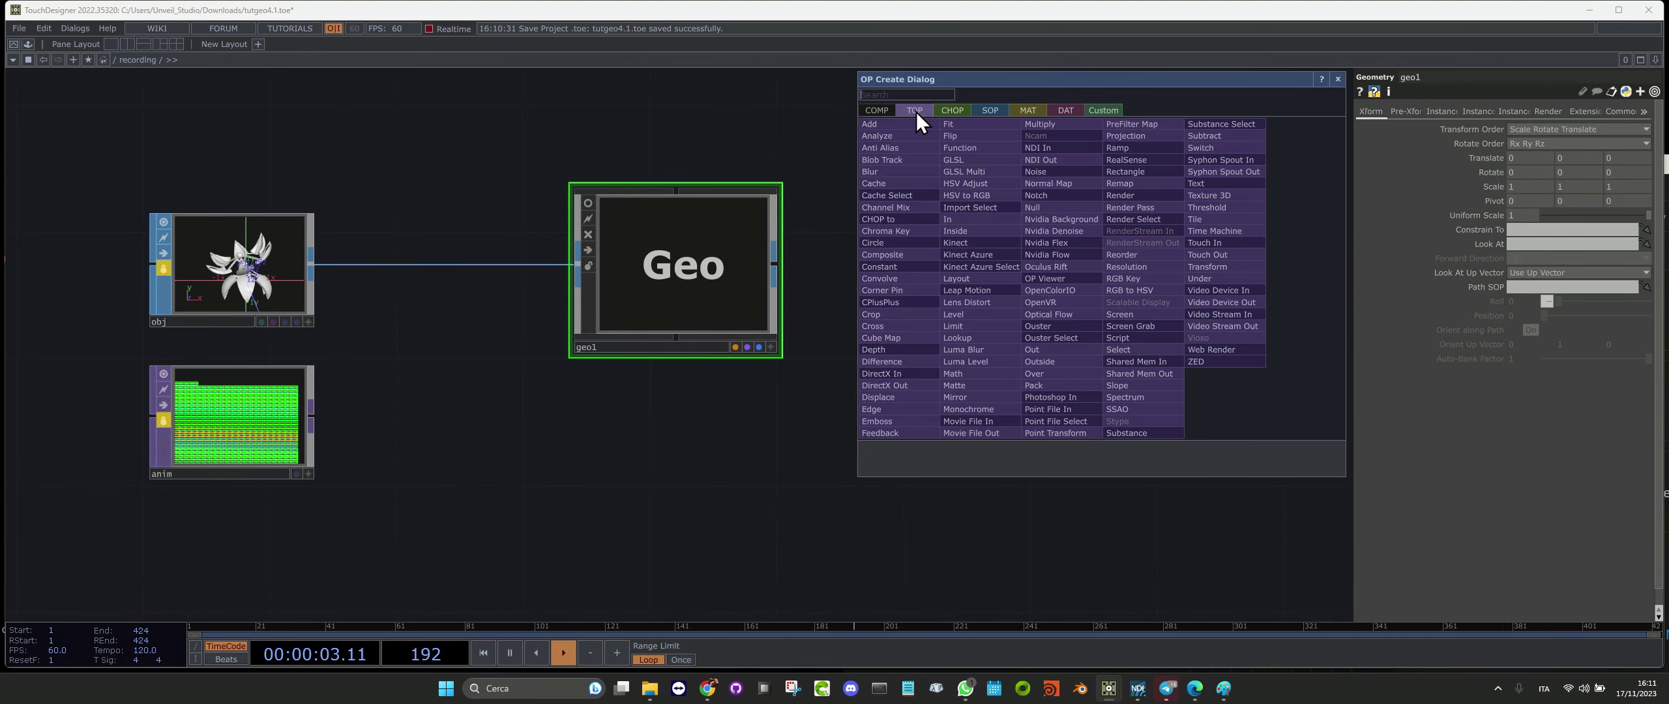
type("re")
left_click(1143, 196)
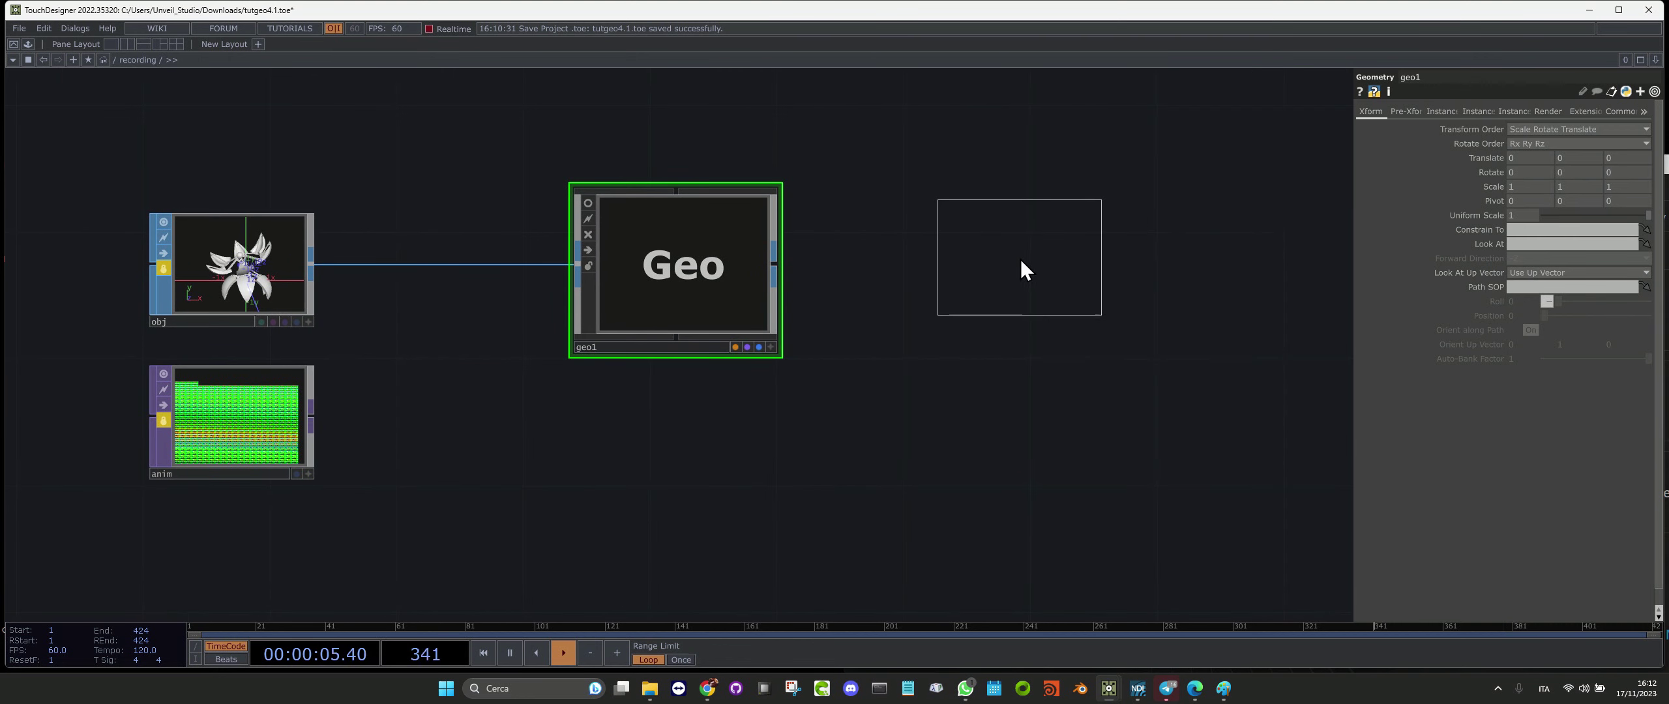
left_click(1024, 268)
Add a Camera COMP and place it above render1
left_click_drag(996, 153, 936, 261)
key("Tab")
left_click(709, 95)
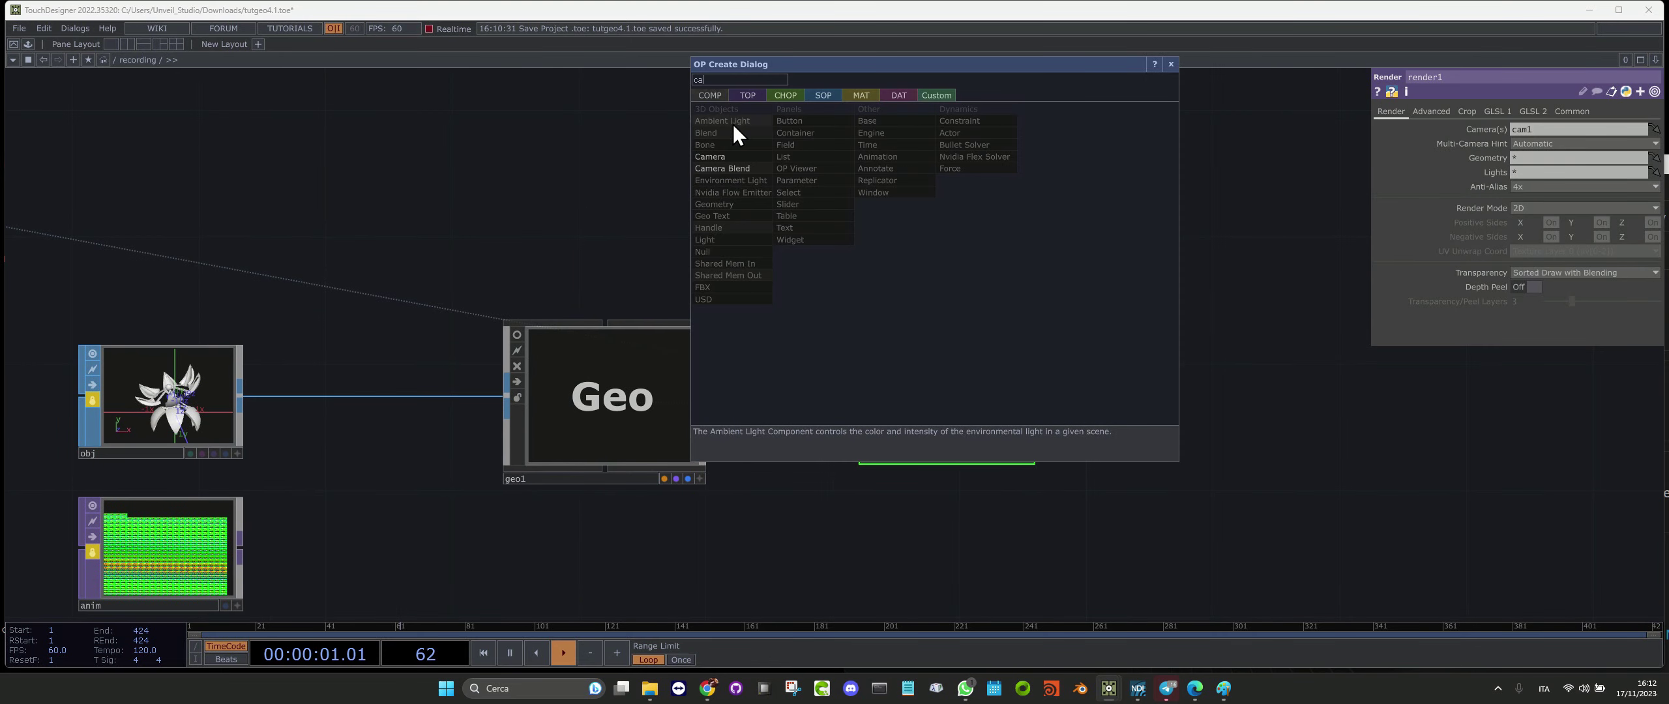
left_click(722, 160)
left_click(939, 174)
Add a Phong material below geo1 and assign it as geo1's Material parameter
left_click_drag(993, 471, 1055, 354)
key("Tab")
left_click(938, 261)
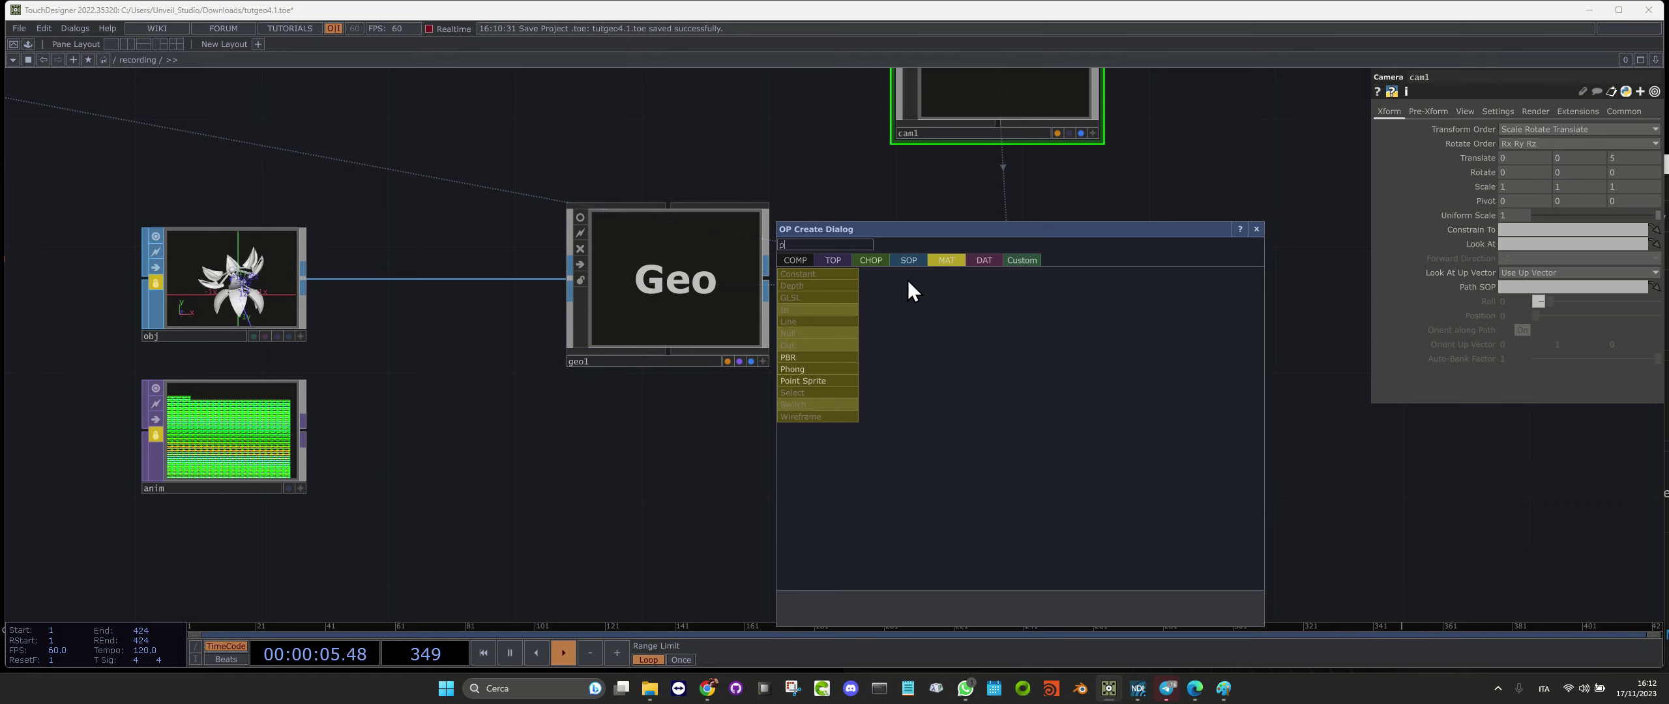
left_click(822, 357)
left_click(654, 451)
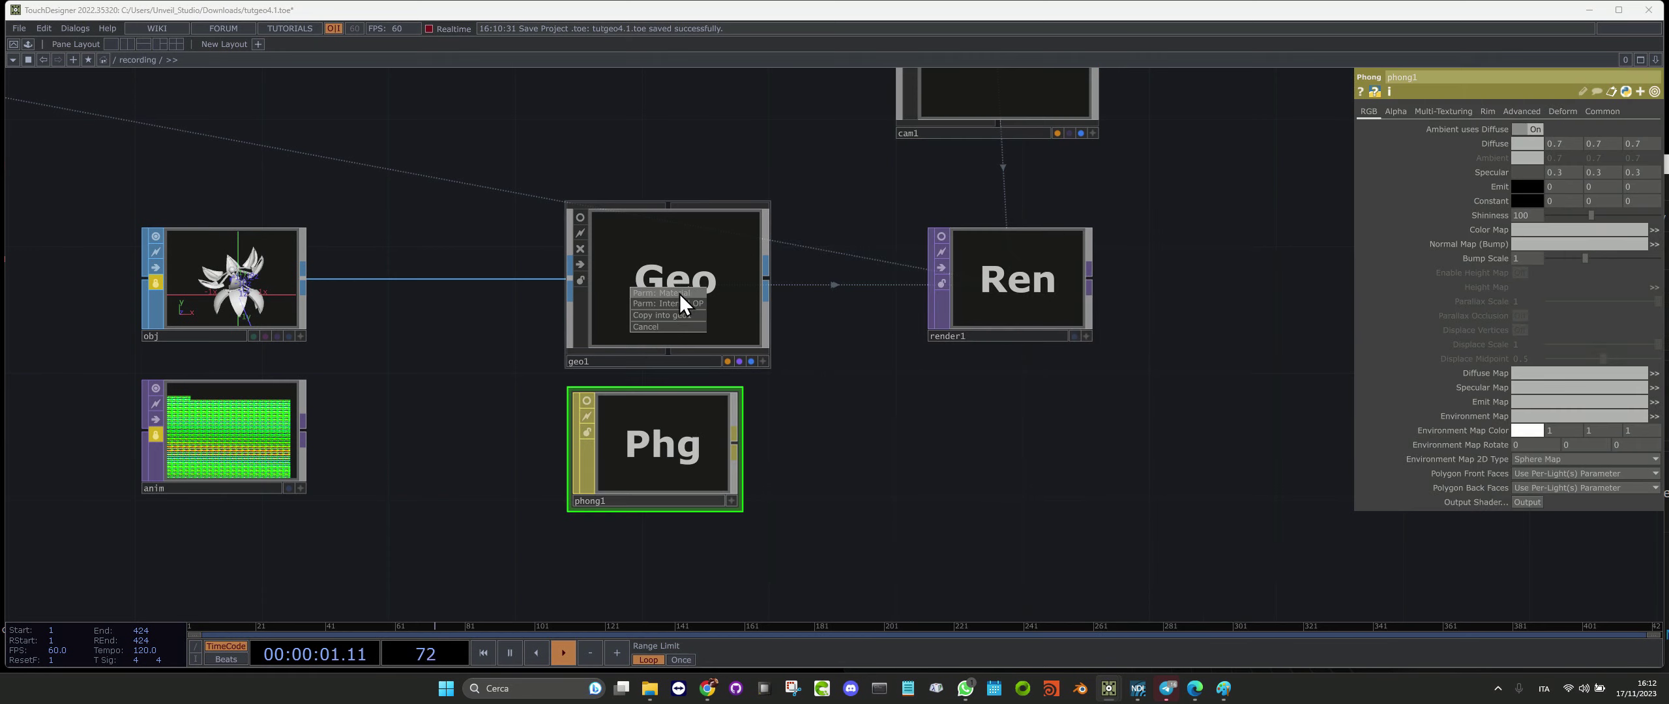
Show render1 as the network background with its viewer on, and orbit the scene in cam1's activated viewer
left_click(1074, 335)
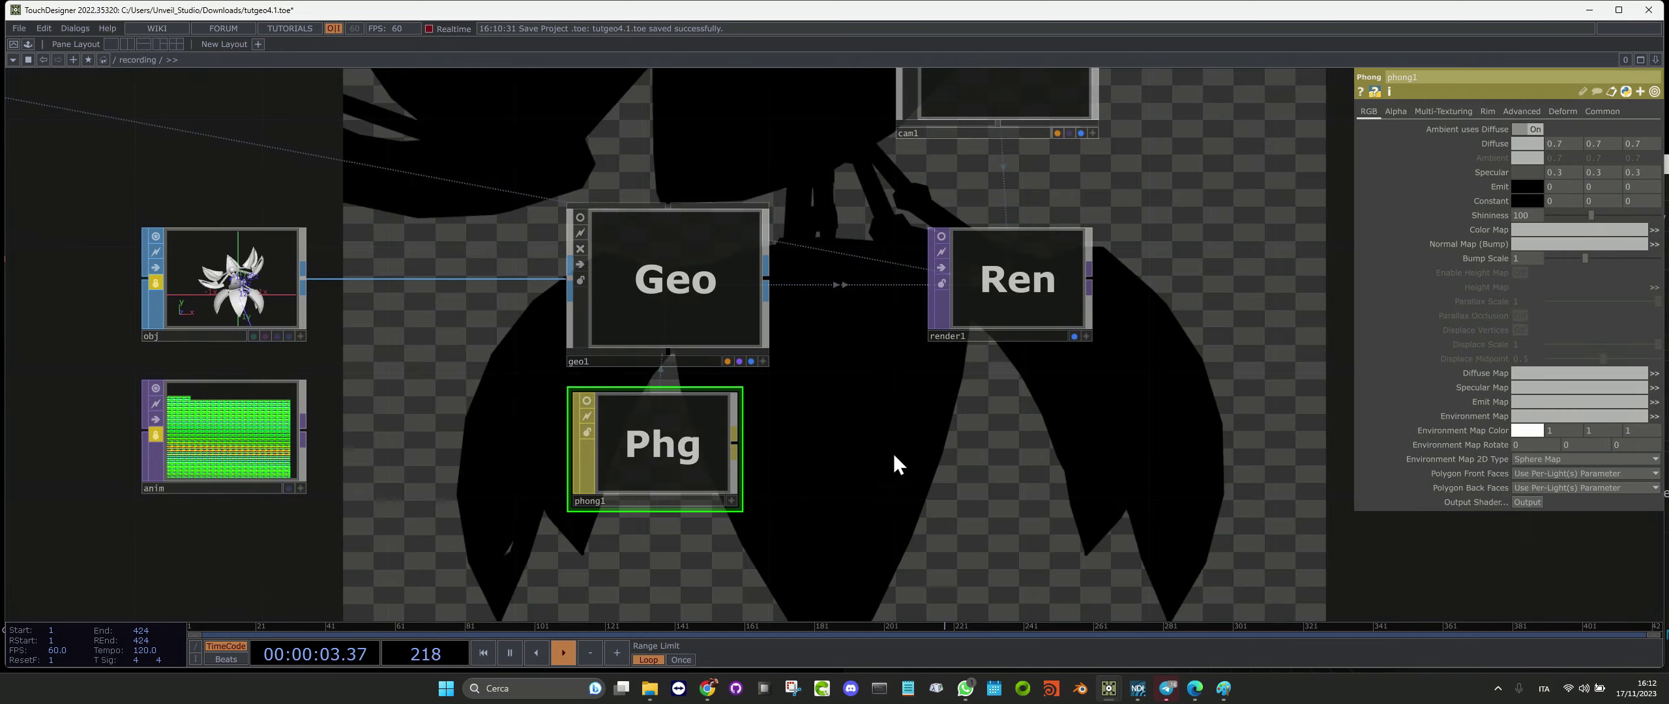
left_click_drag(841, 279, 652, 436)
left_click(858, 406)
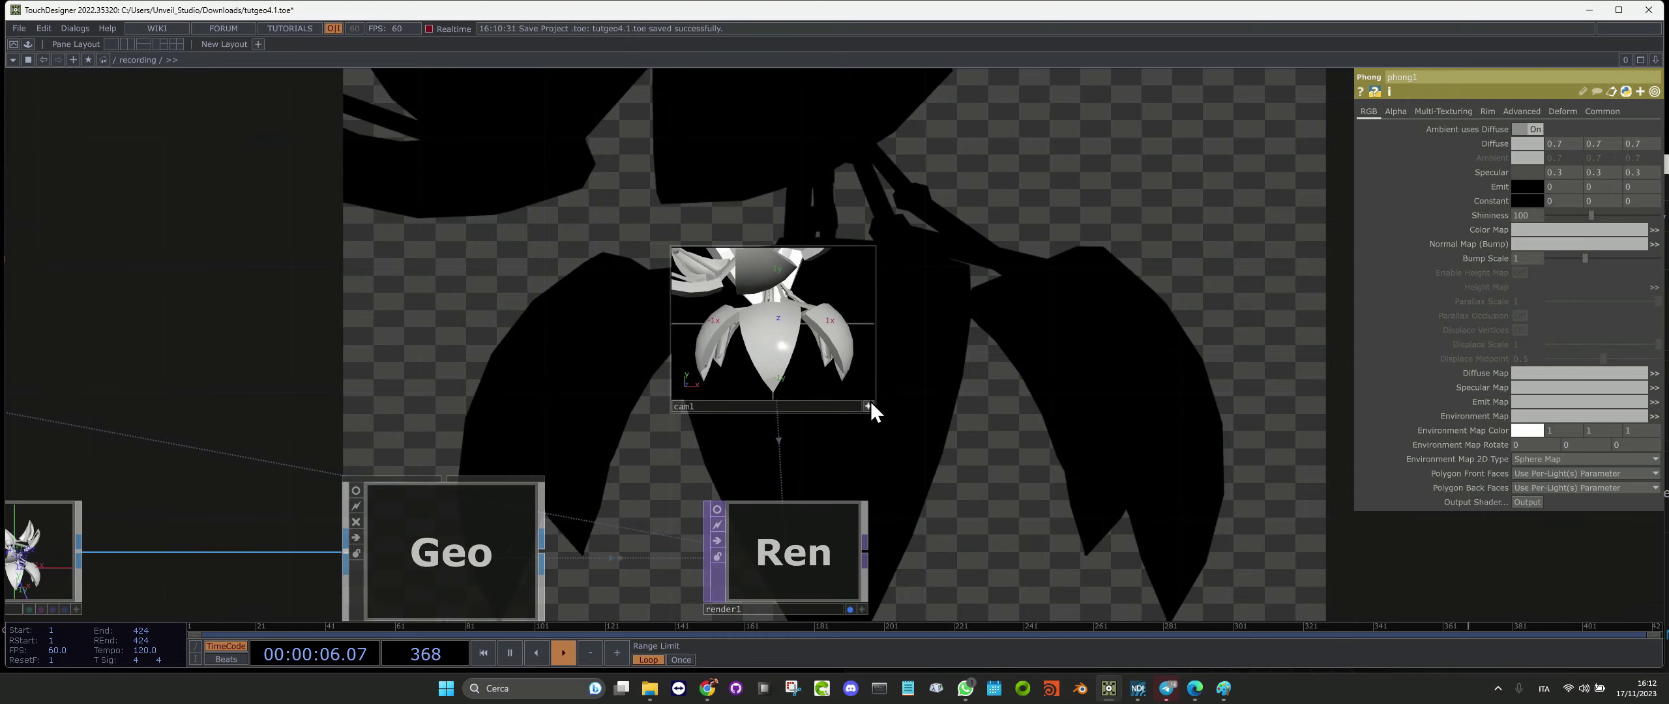
mouse_move(807, 329)
left_mouse_down()
mouse_move(776, 329)
mouse_move(791, 501)
mouse_move(853, 317)
mouse_move(768, 287)
mouse_move(801, 331)
left_mouse_up()
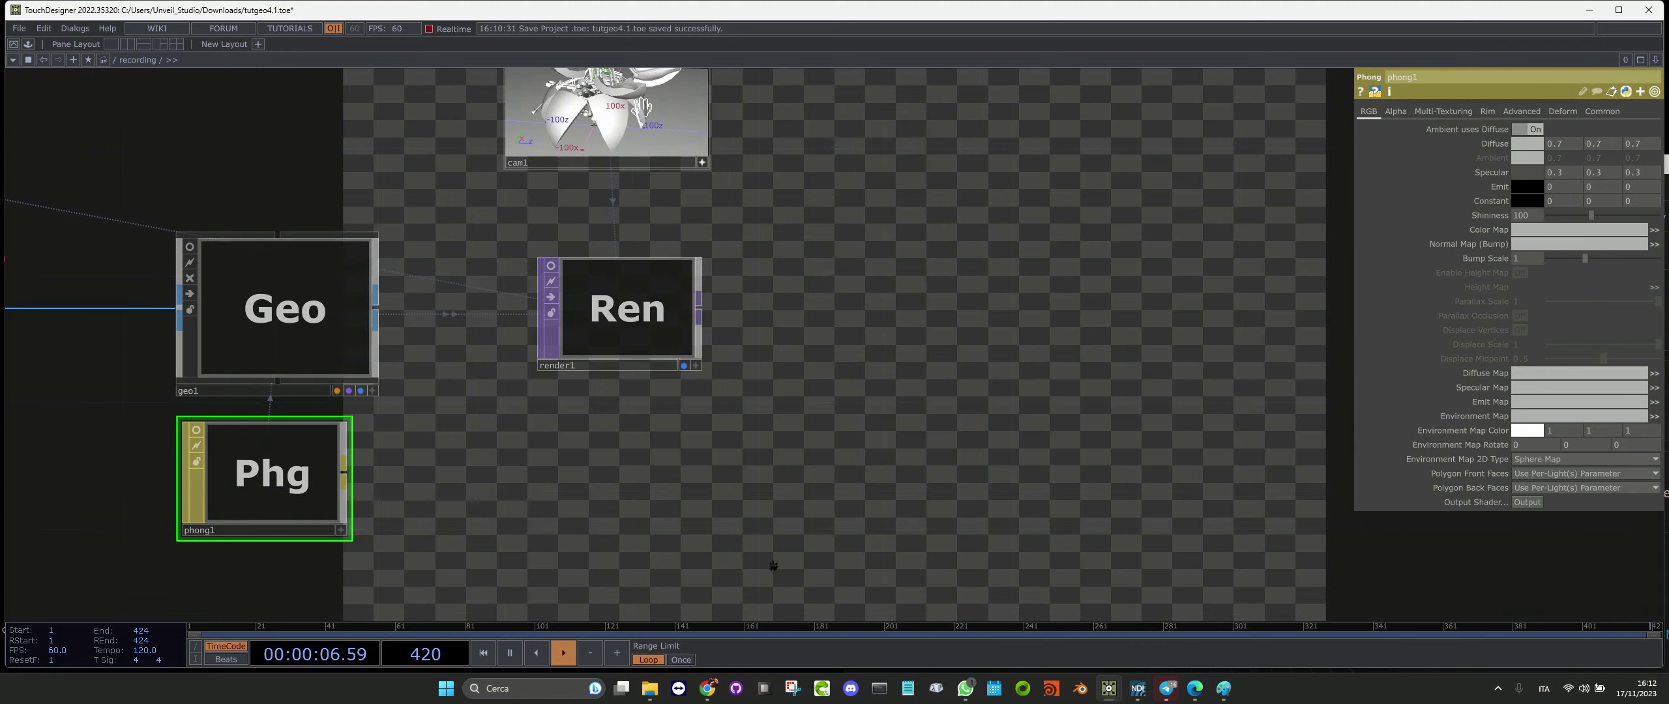
left_click_drag(720, 298, 593, 558)
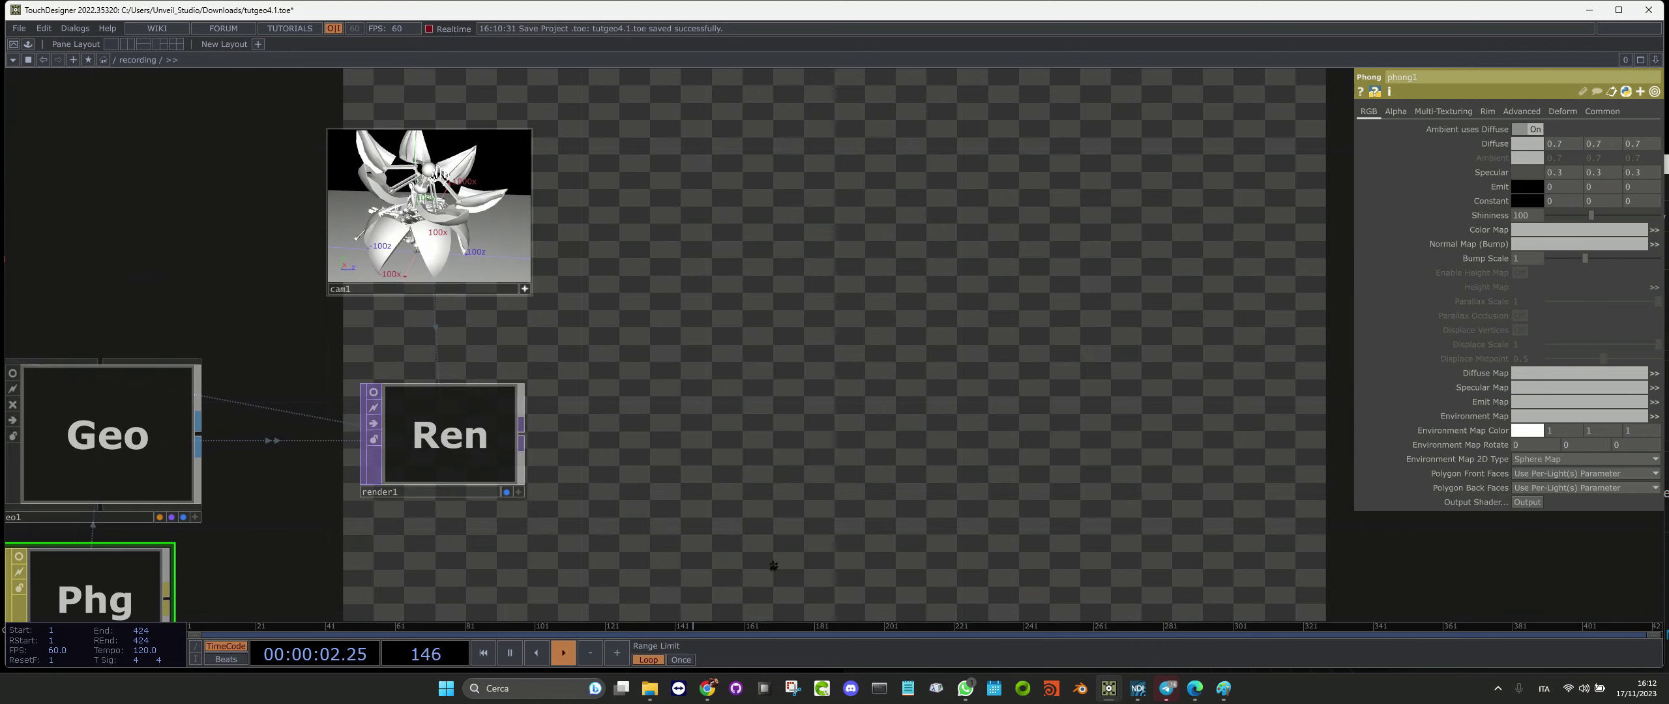
left_click_drag(432, 215, 444, 207)
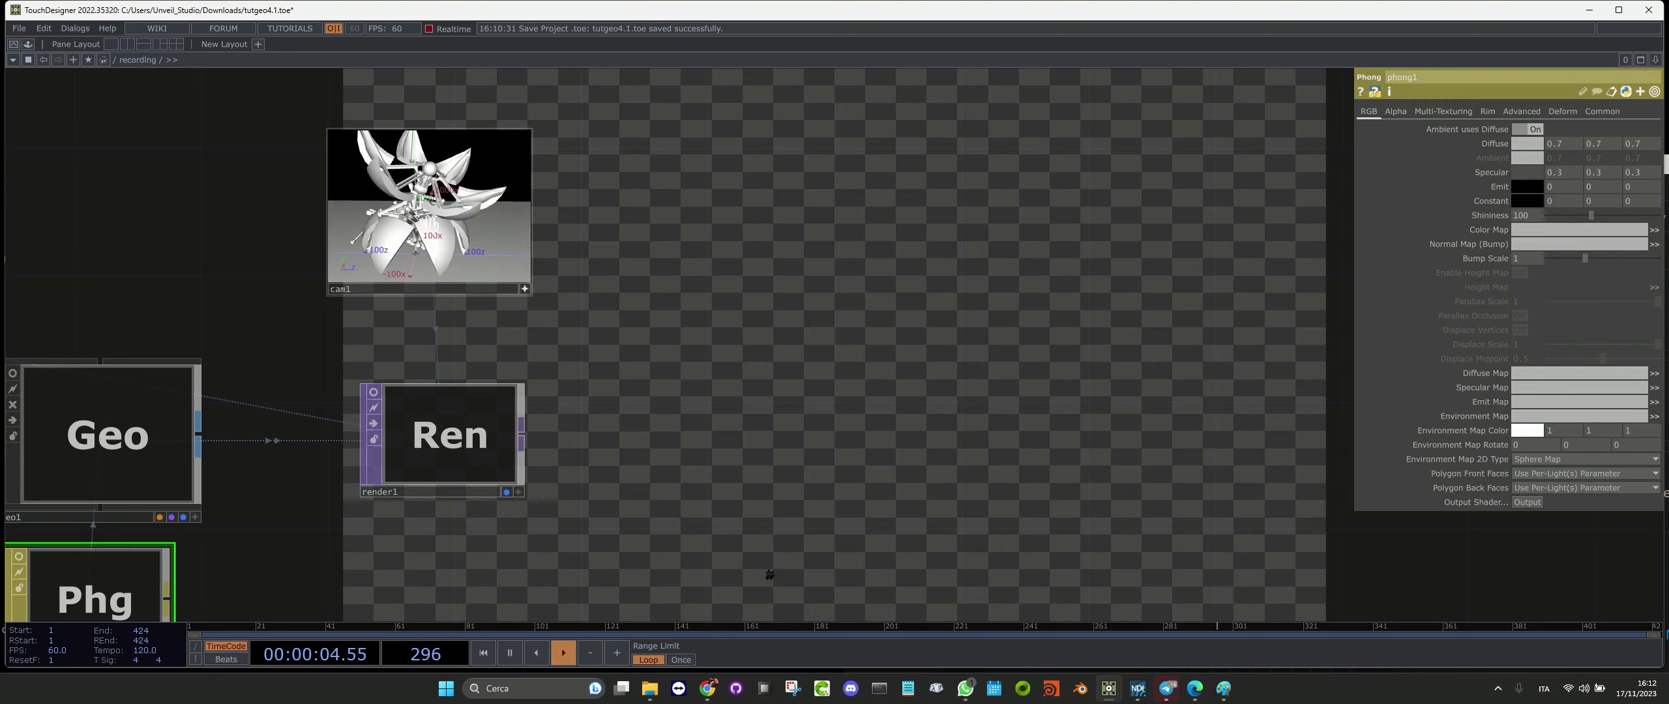
left_click(375, 392)
Try to frame the whole robot in the render by navigating in cam1's viewer
left_click_drag(669, 451, 904, 300)
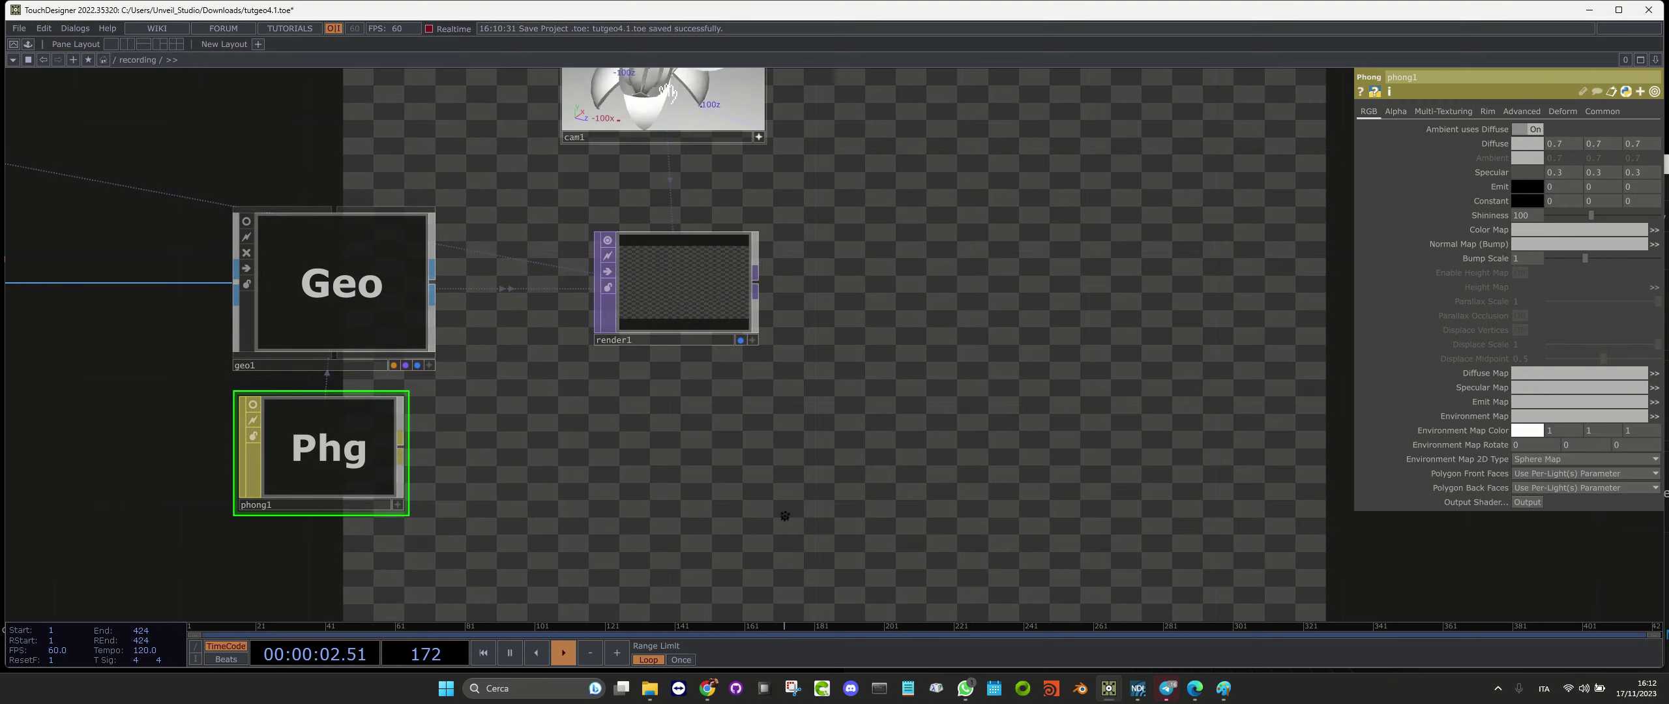
left_click_drag(993, 327, 1087, 645)
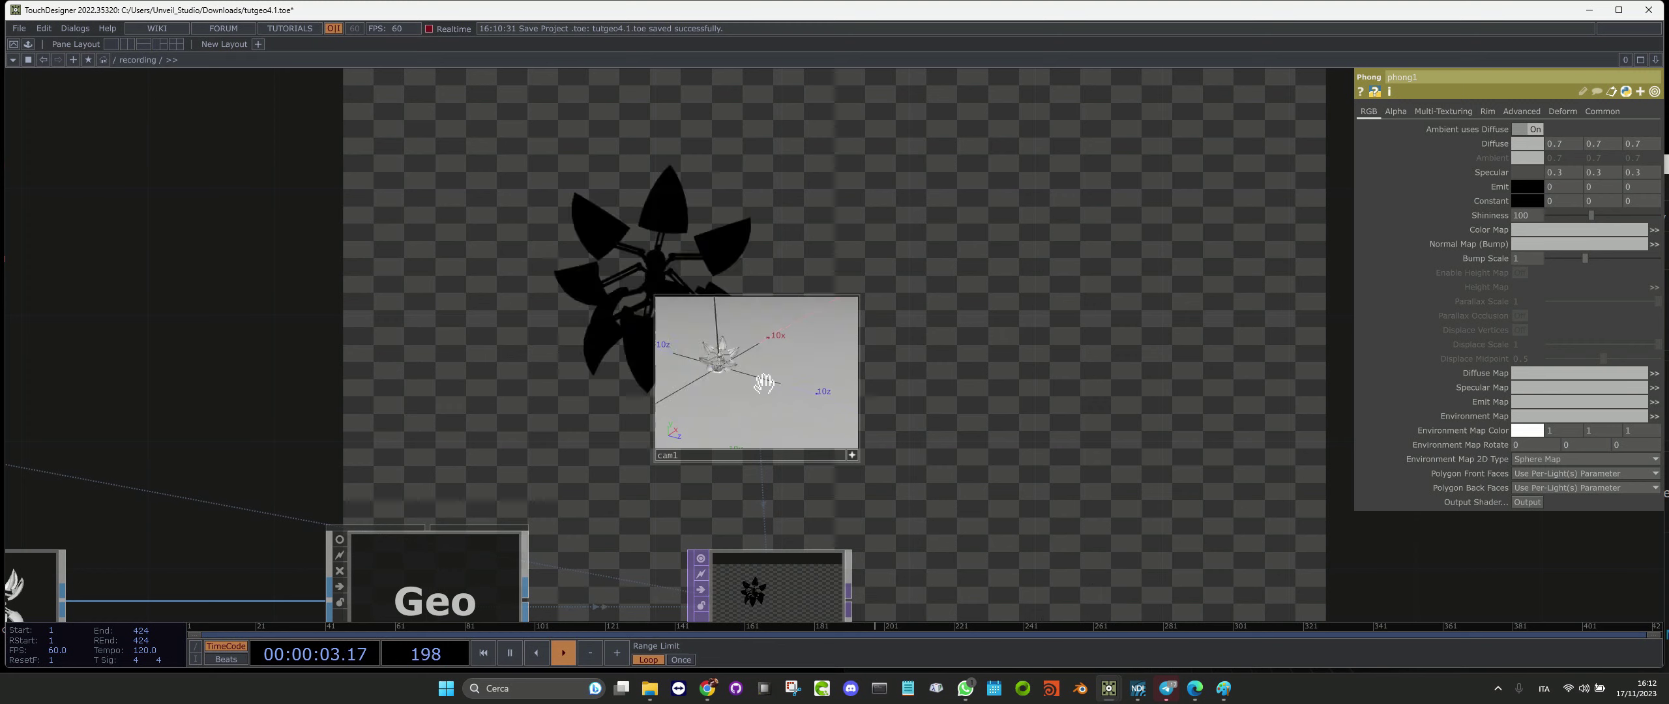
left_click_drag(899, 353, 710, 329)
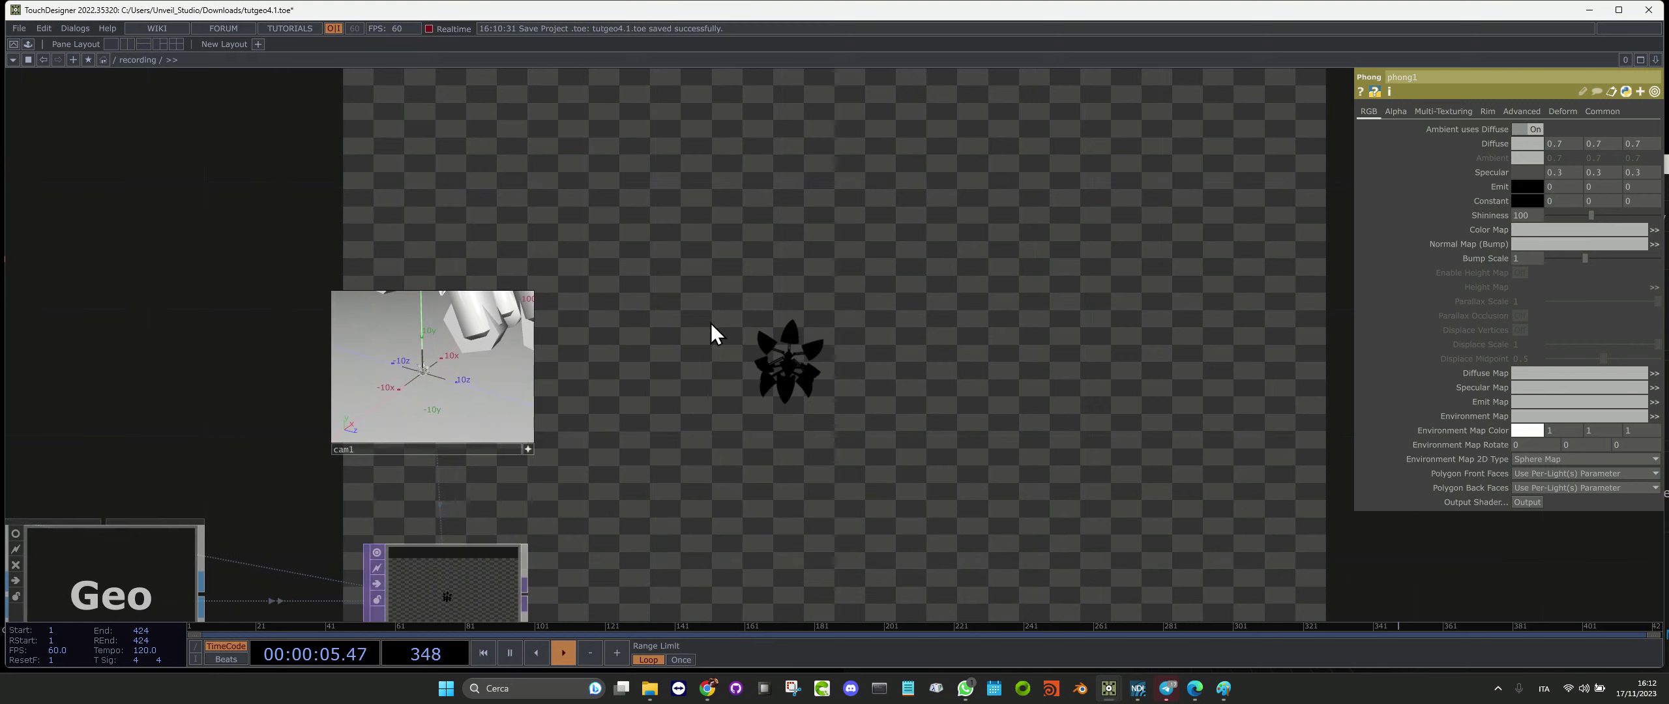
left_click_drag(533, 454, 787, 318)
Look over the network from the robot_full source to the cam1 and render1 setup
scroll(1155, 279, "down", 5)
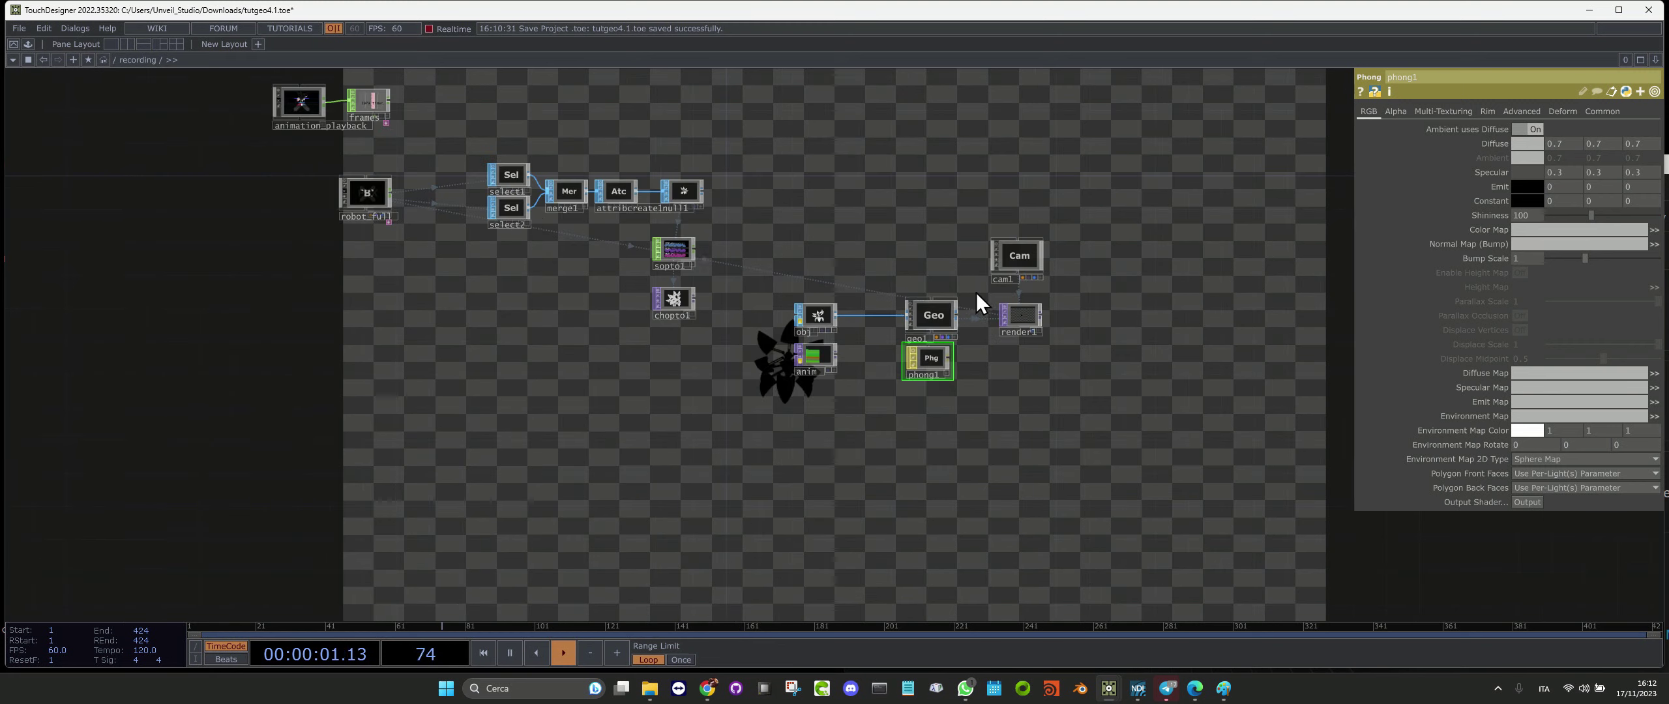
scroll(444, 264, "up", 8)
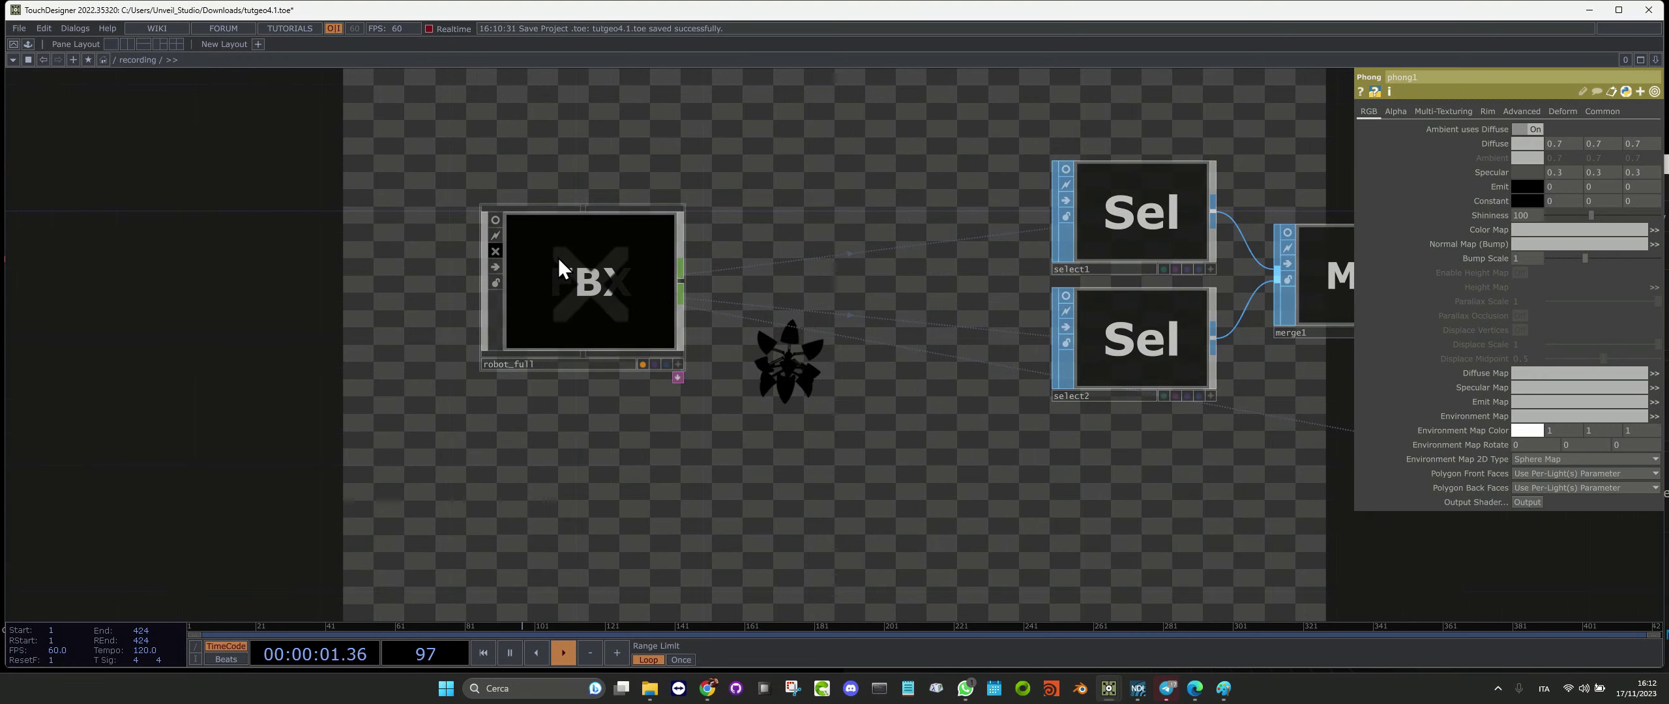
scroll(558, 258, "down", 4)
scroll(573, 266, "up", 6)
left_click_drag(437, 399, 148, 346)
scroll(147, 346, "down", 8)
left_click_drag(573, 290, 523, 275)
scroll(283, 235, "up", 6)
scroll(354, 243, "up", 2)
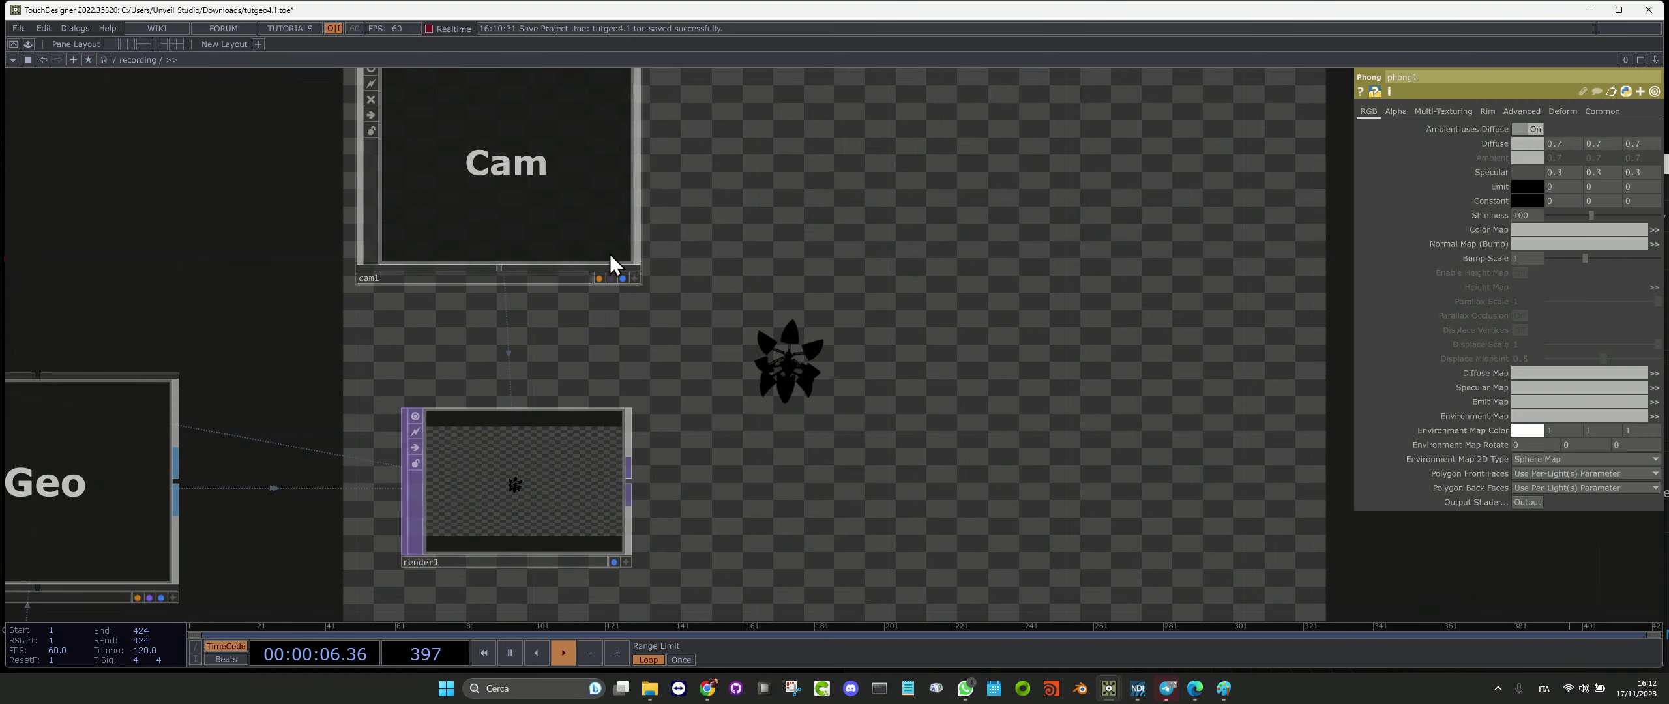
Activate cam1's viewer and home its view on the robot
left_click(634, 277)
key("h")
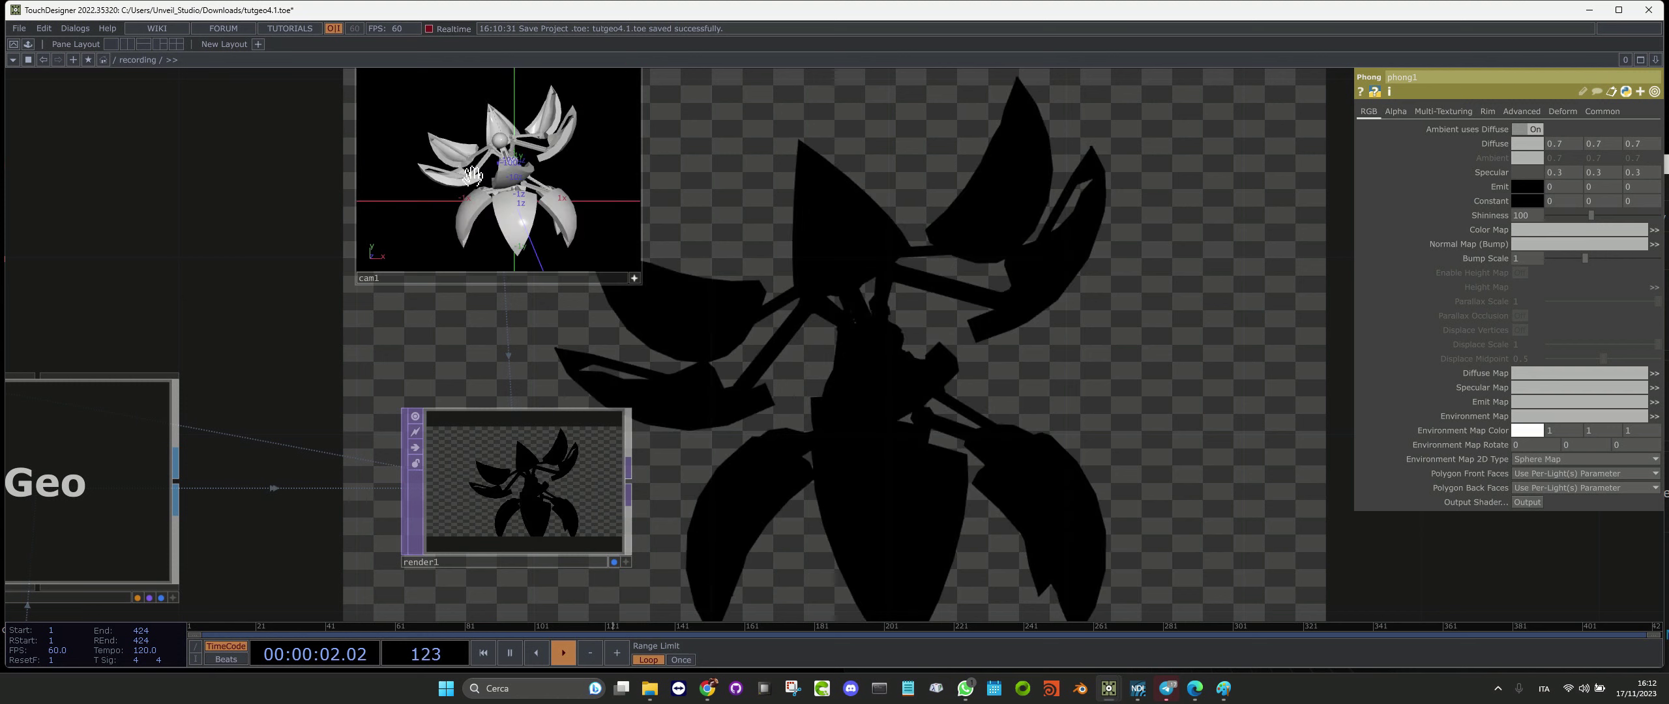
left_click_drag(800, 305, 818, 340)
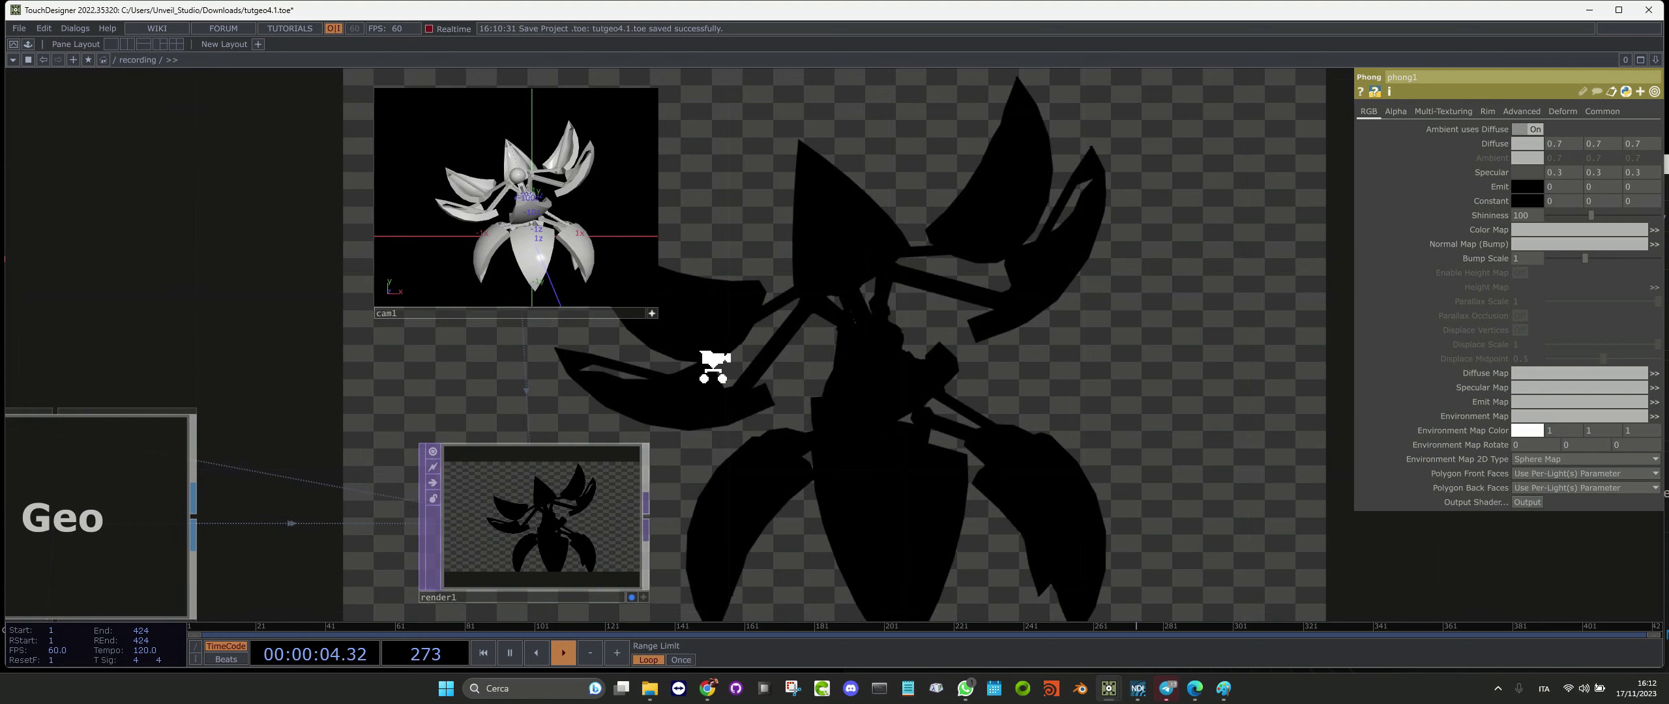
Examine the play settings of the robot_full FBX component and return to the geo1 and render1 setup
scroll(477, 309, "down", 4)
left_click_drag(385, 369, 543, 361)
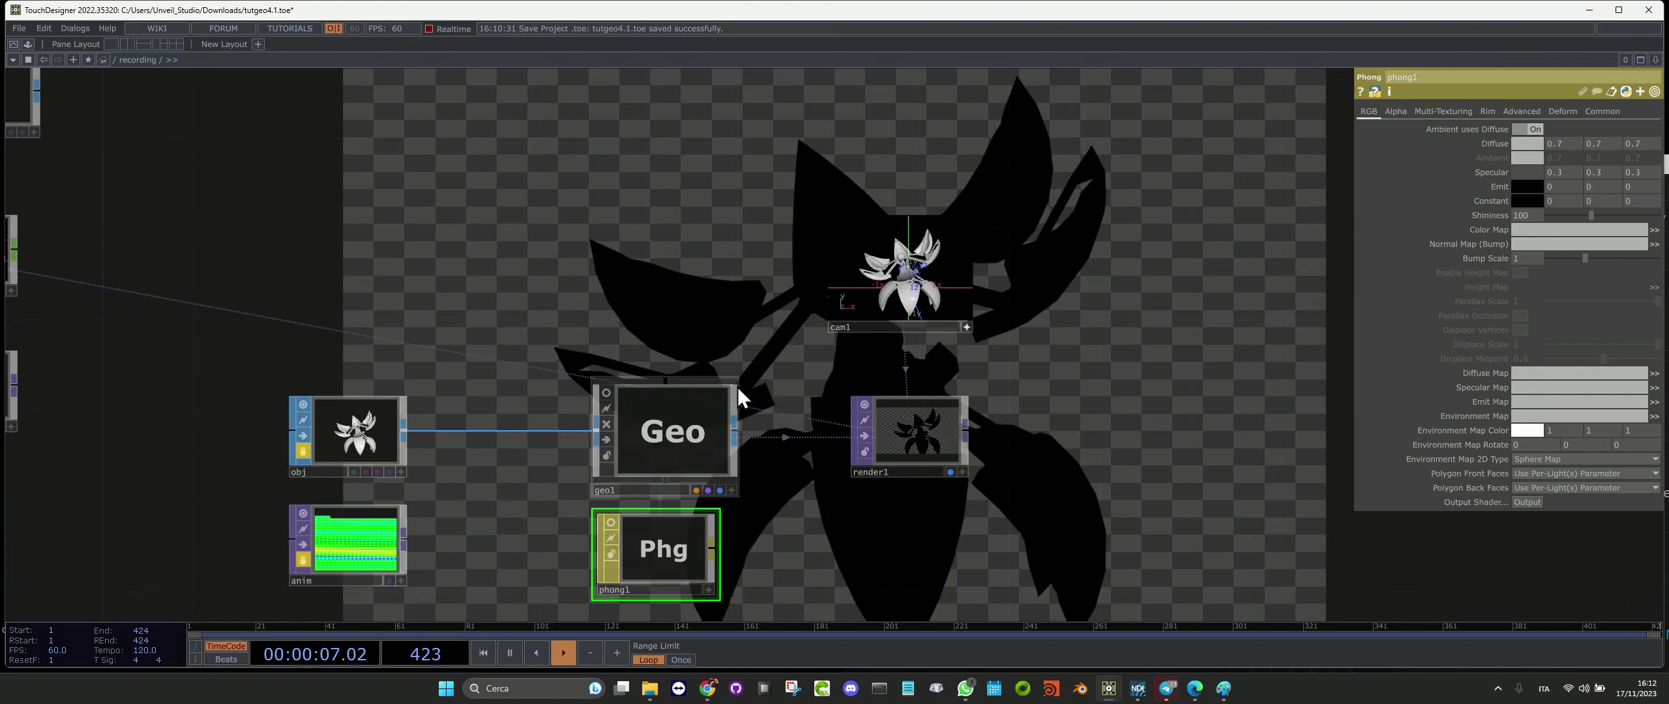
scroll(738, 385, "down", 4)
scroll(317, 298, "up", 5)
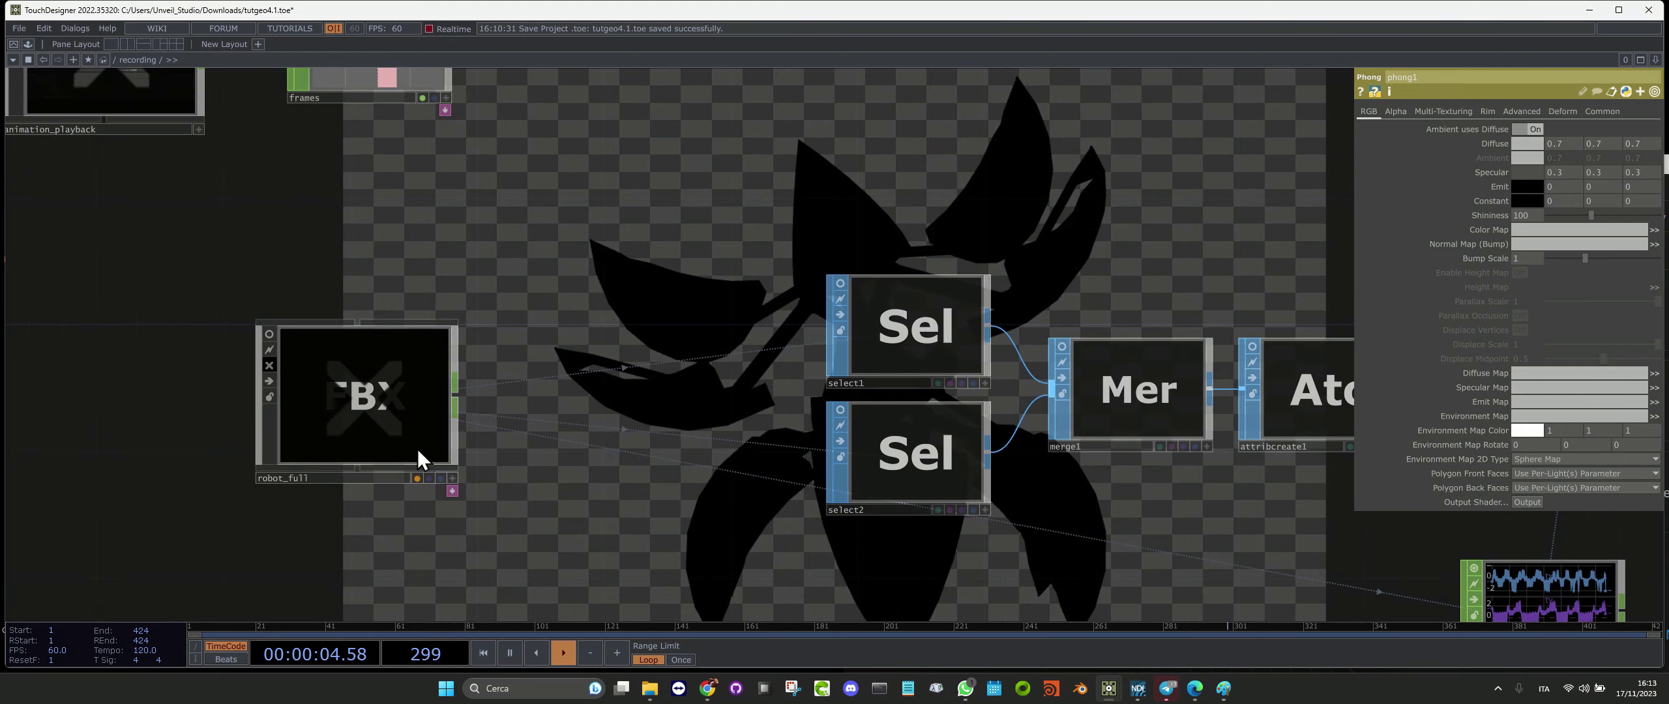
scroll(324, 456, "up", 5)
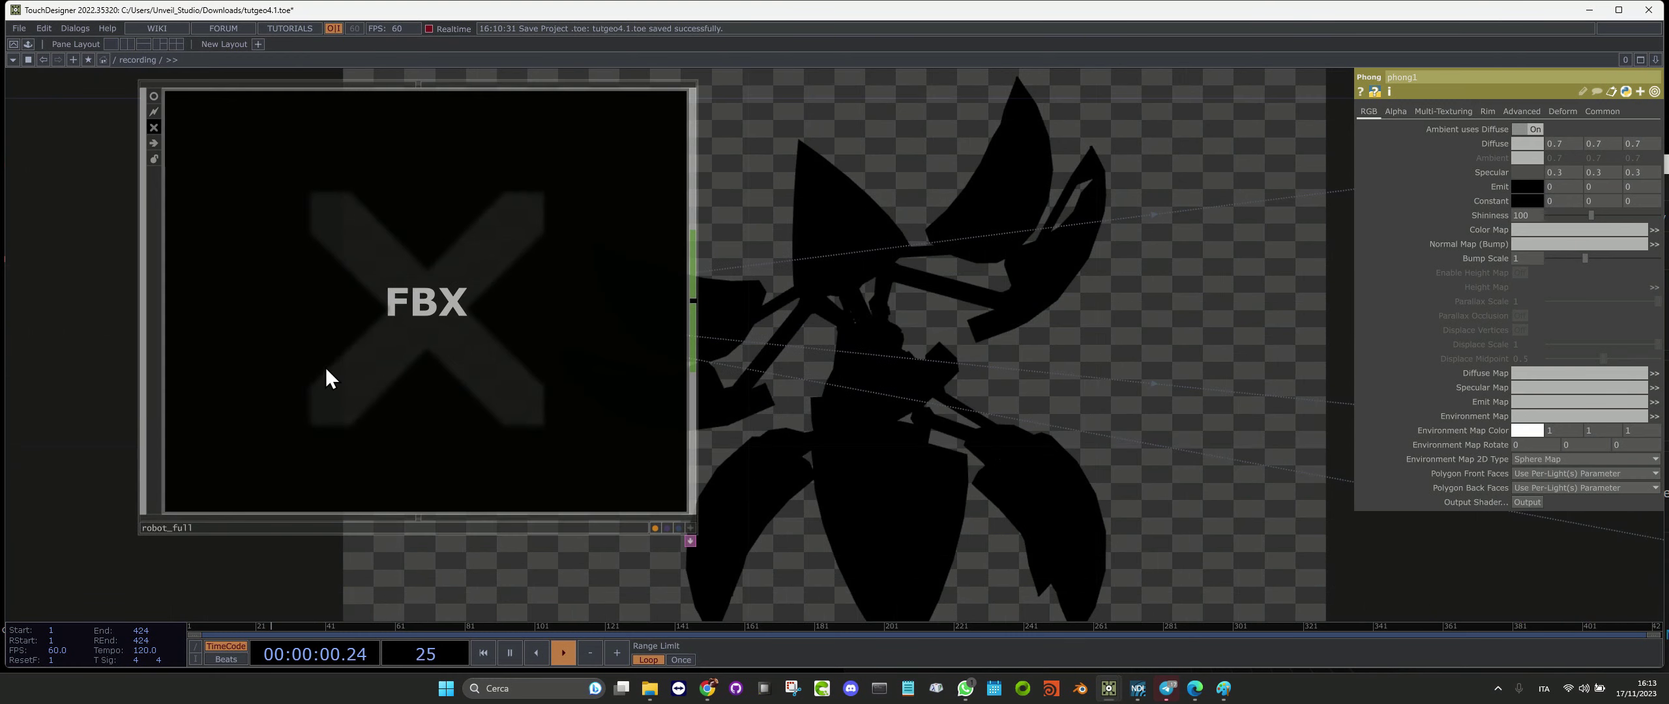
left_click(670, 526)
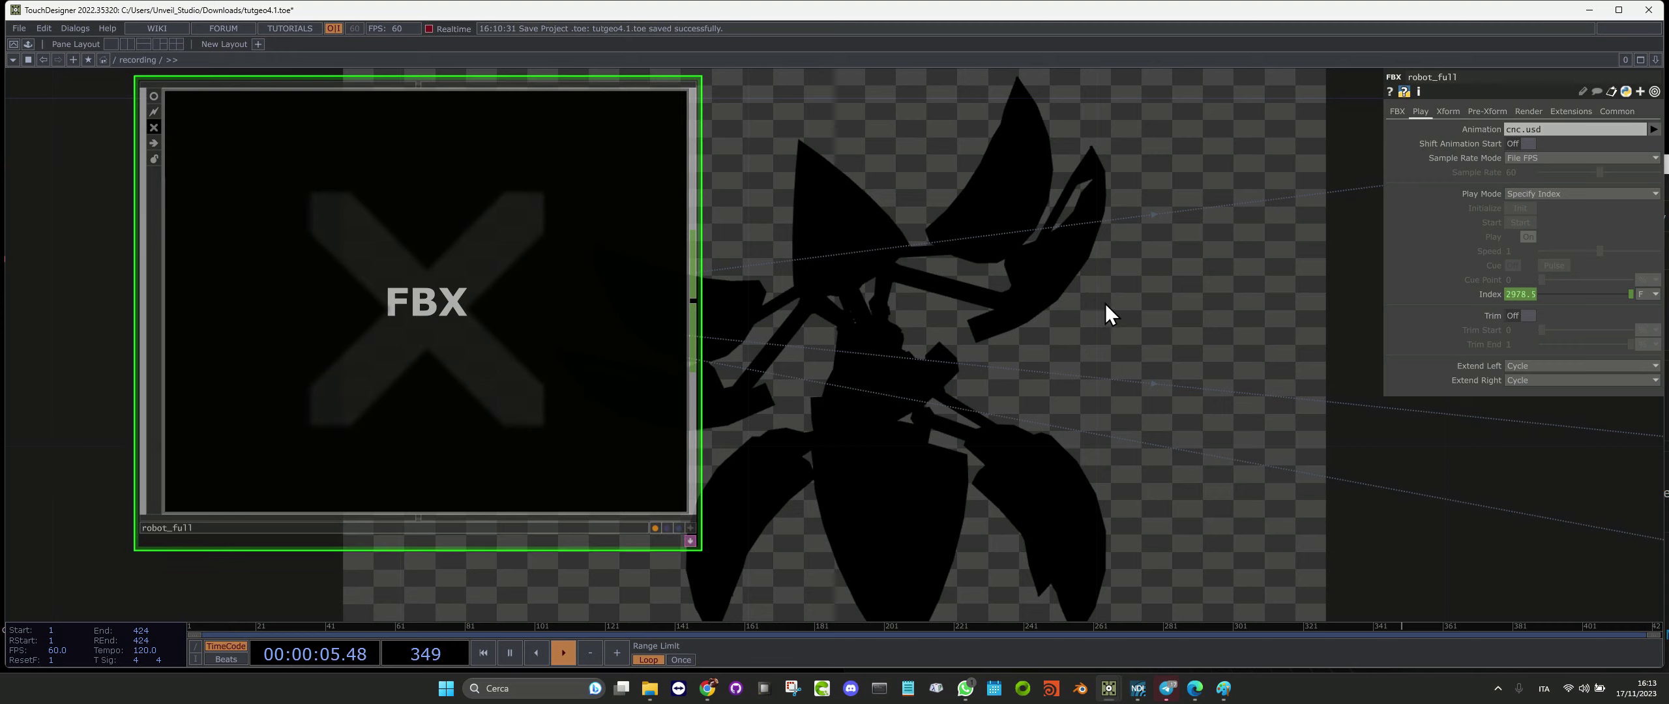
scroll(808, 267, "down", 5)
scroll(808, 365, "down", 5)
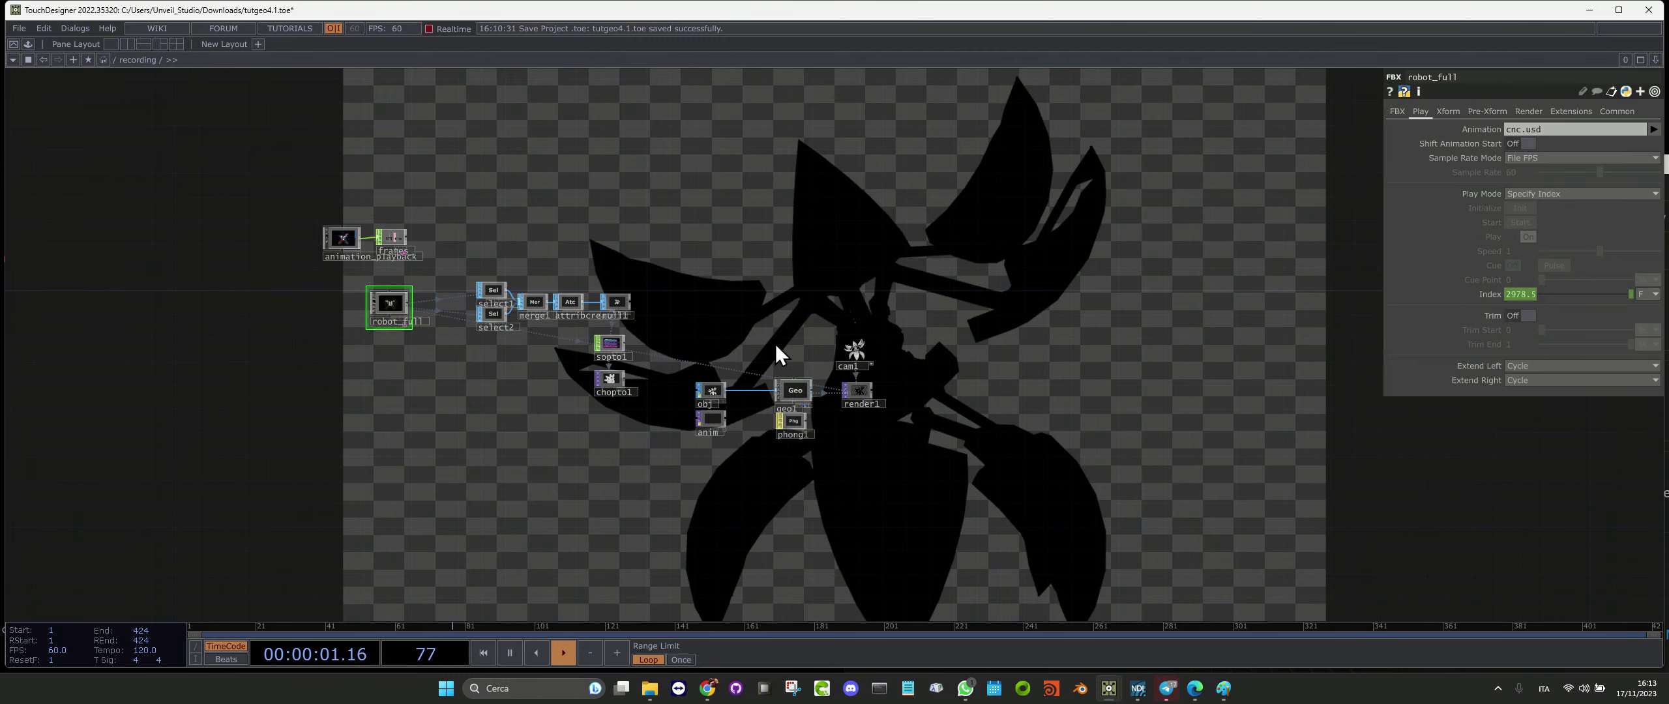
scroll(792, 384, "up", 5)
scroll(860, 276, "up", 5)
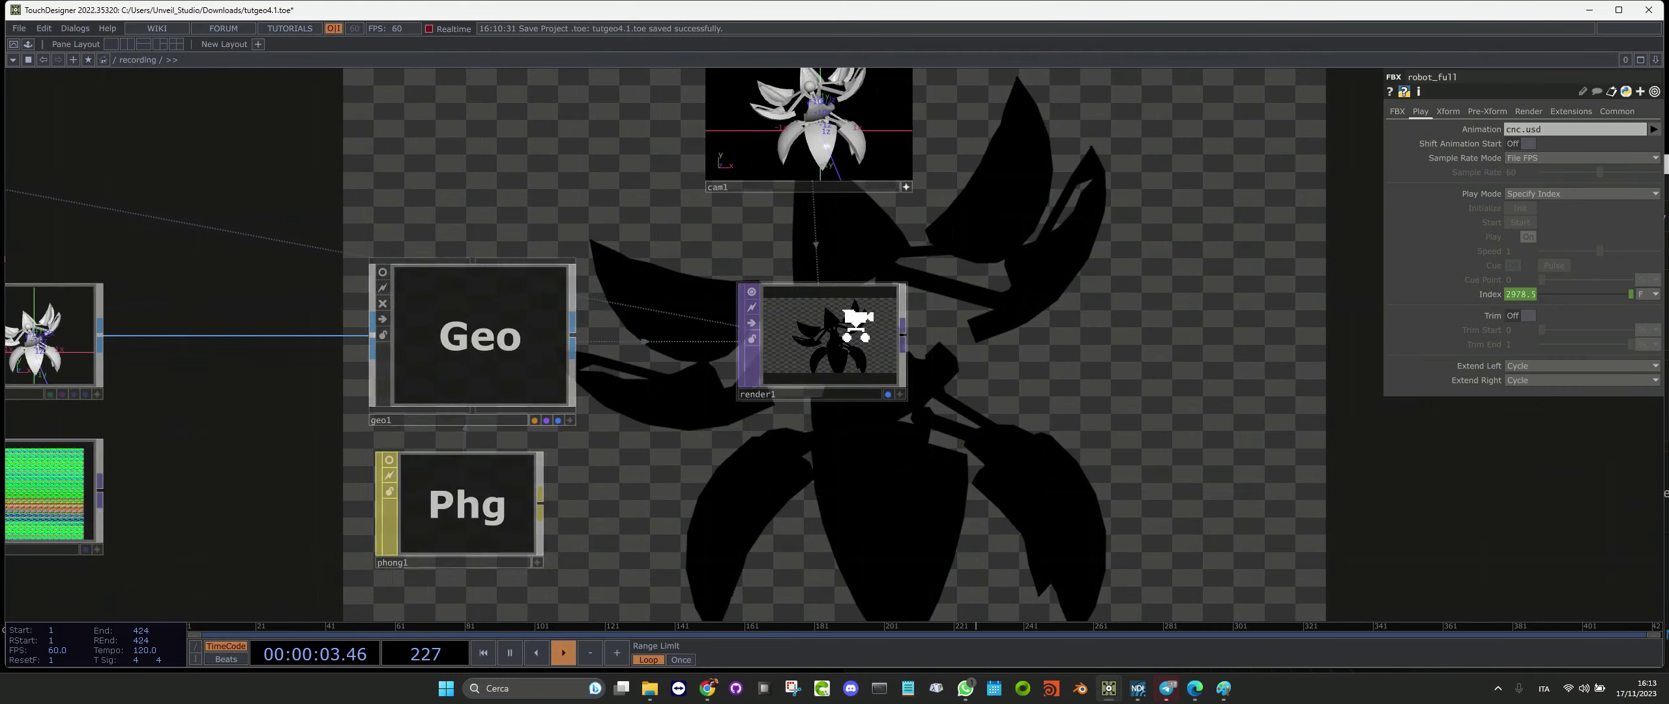
left_click_drag(919, 225, 837, 204)
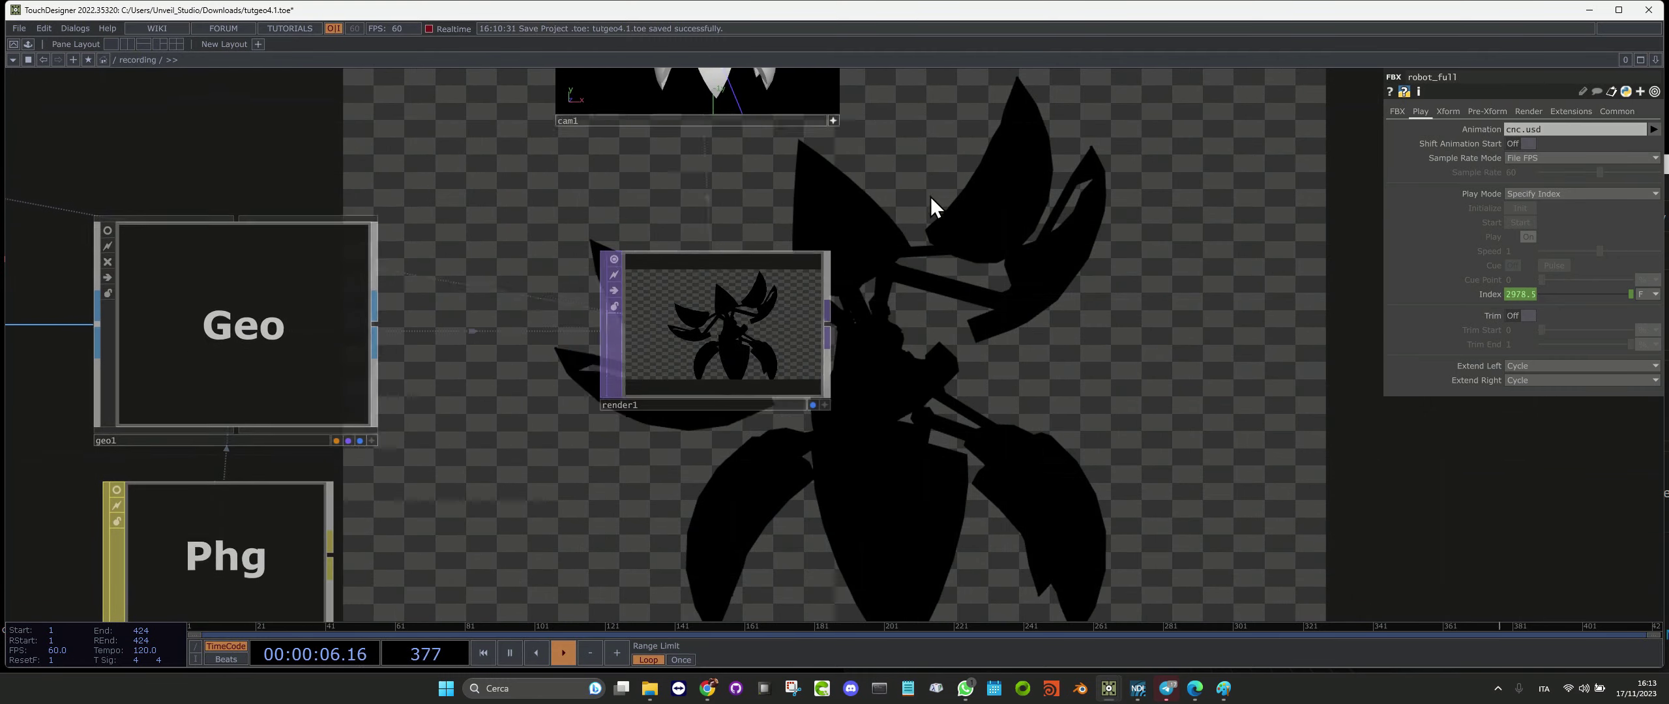
Add a Light component to the network and place it beside cam1
key("Tab")
left_click(578, 44)
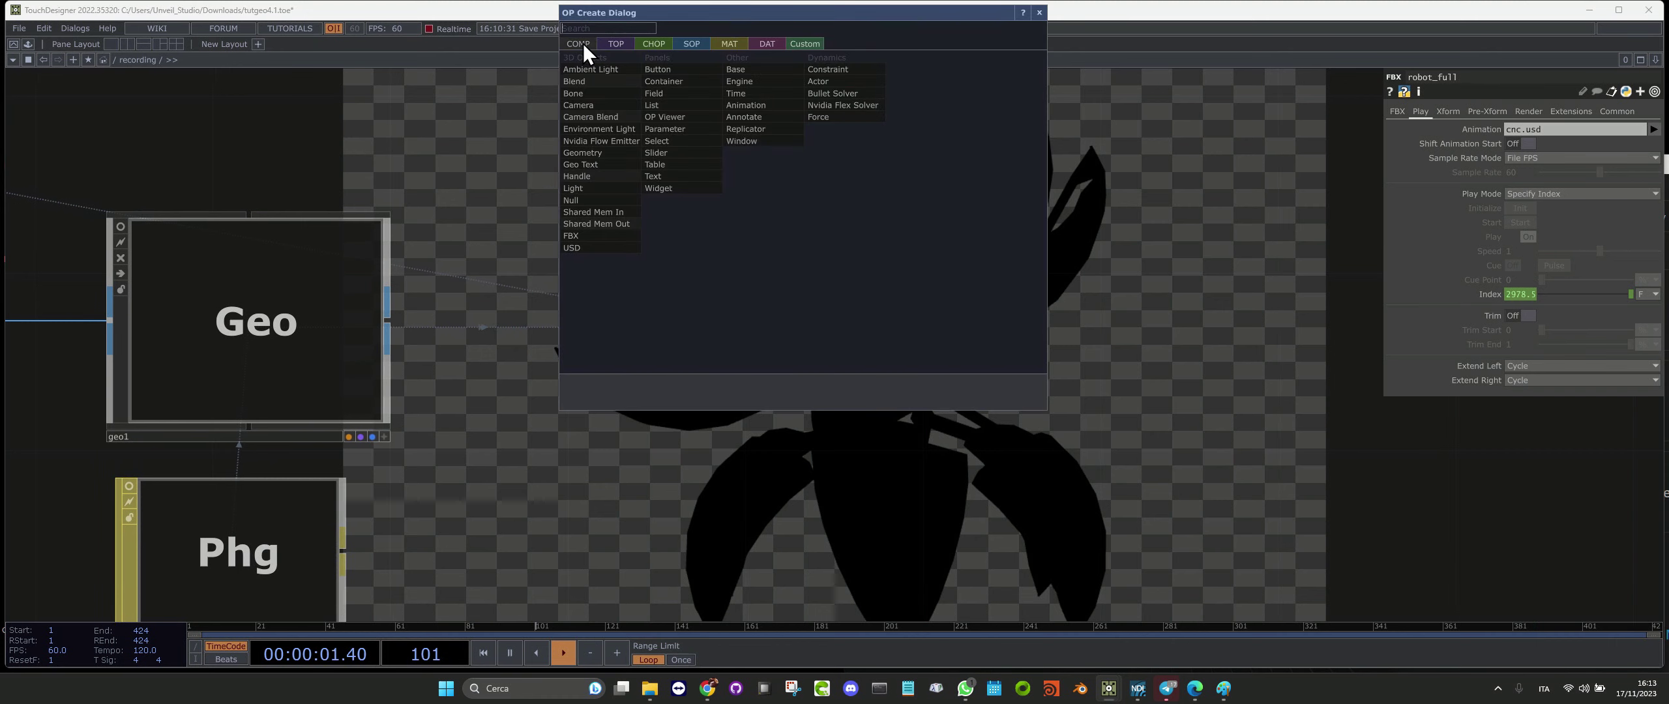
left_click(600, 195)
left_click(1117, 193)
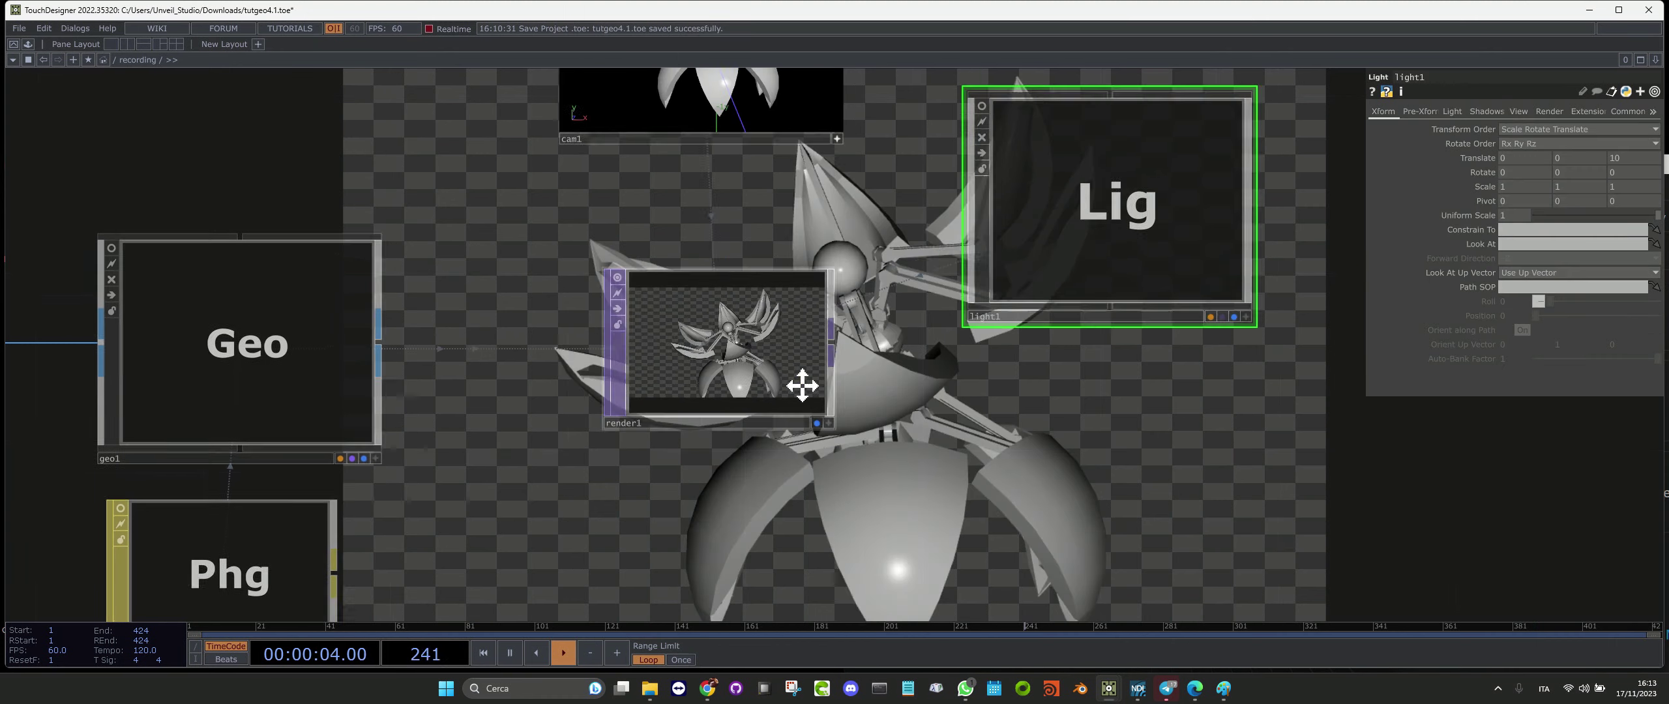
scroll(801, 376, "up", 3)
left_click_drag(898, 288, 872, 239)
left_click_drag(1002, 312, 789, 298)
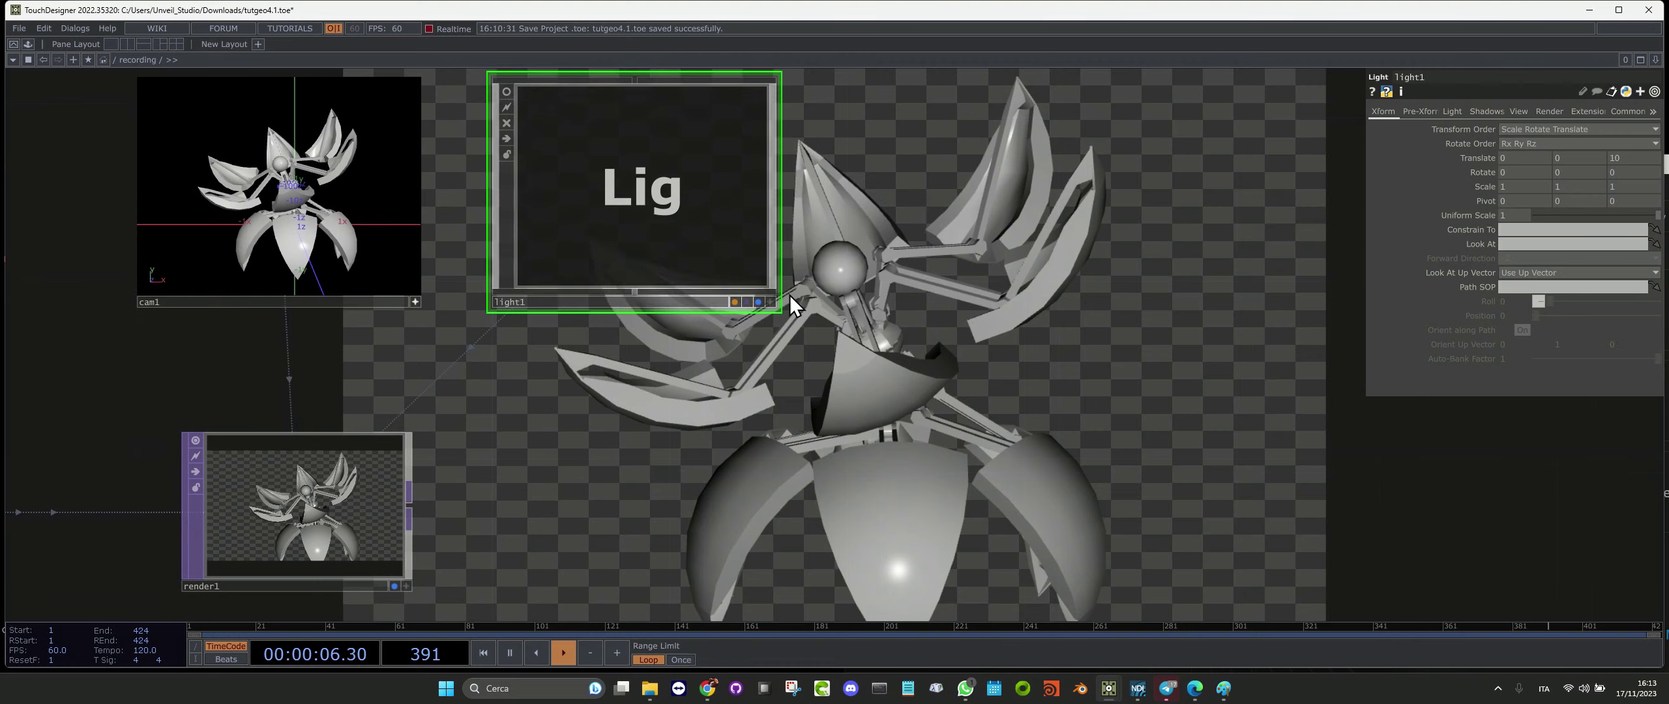
Reposition light1 through its viewer so it lights the robot at an angle, and reframe the robot in cam1's view
right_click_drag(632, 194, 644, 211)
left_click_drag(644, 211, 679, 222)
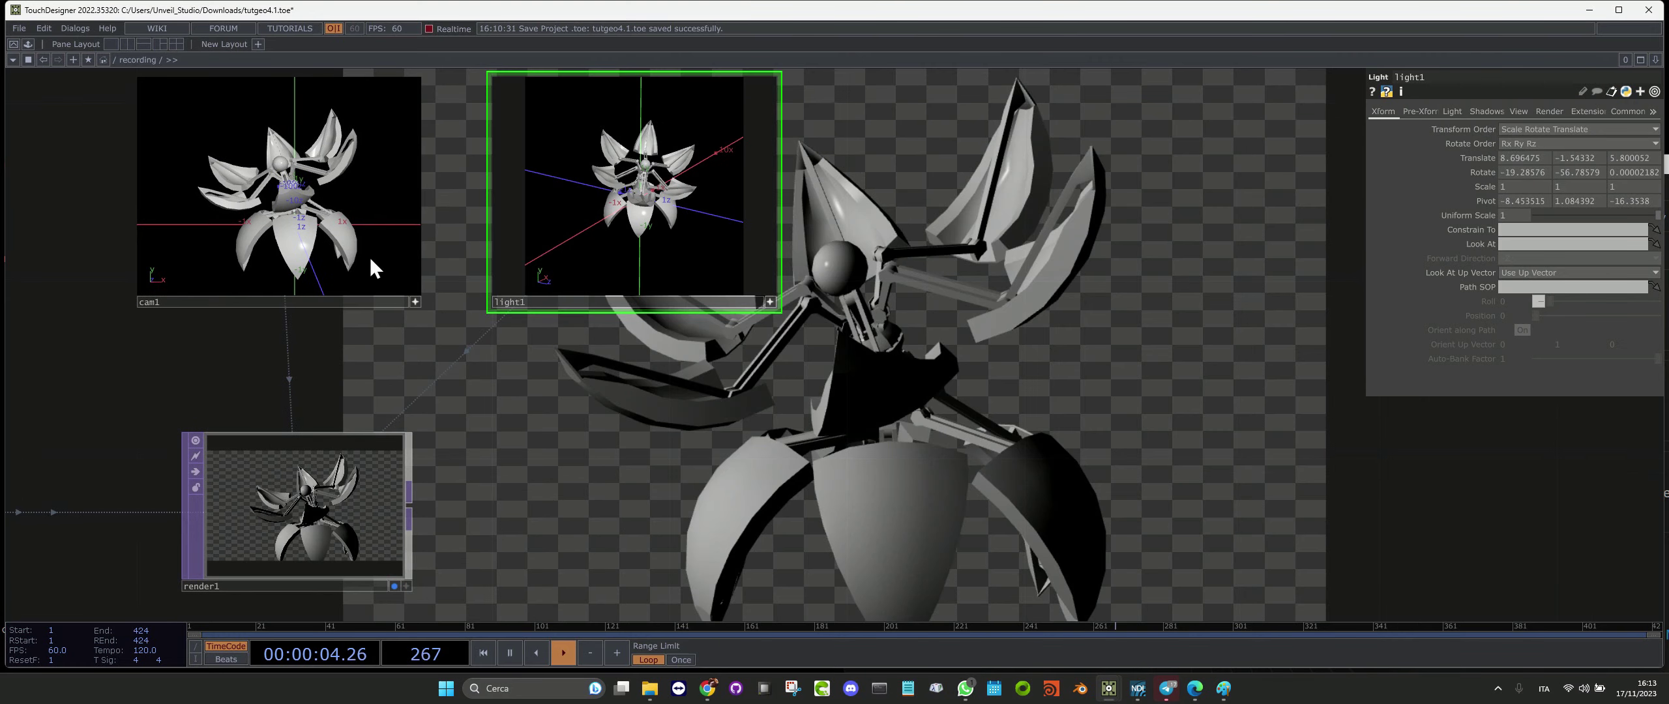
left_click_drag(298, 184, 317, 194)
key("h")
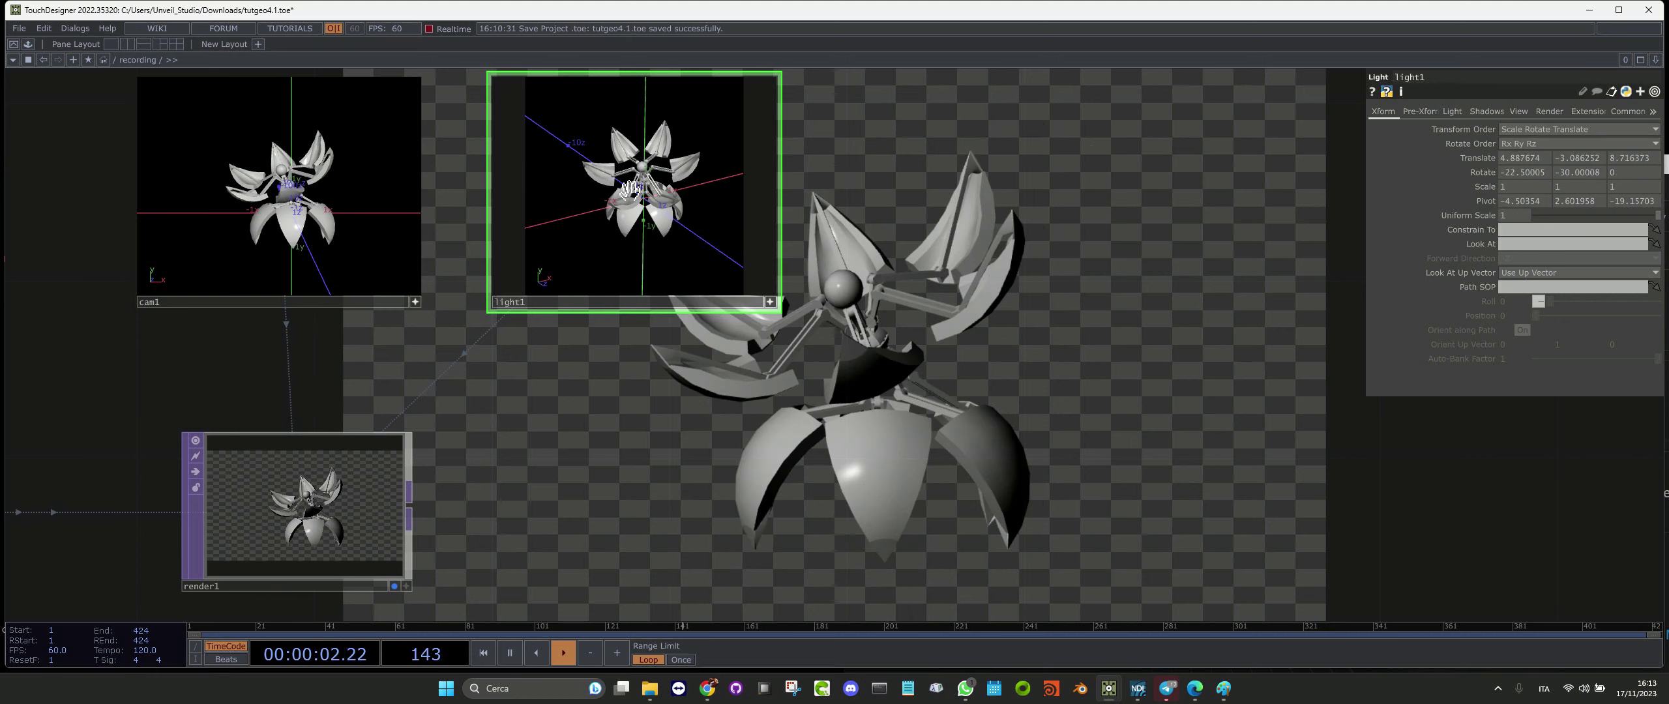
key("h")
Add a Grid SOP and place it below the anim texture, leaving room for a component beside it
left_click_drag(975, 449, 1079, 297)
key("Tab")
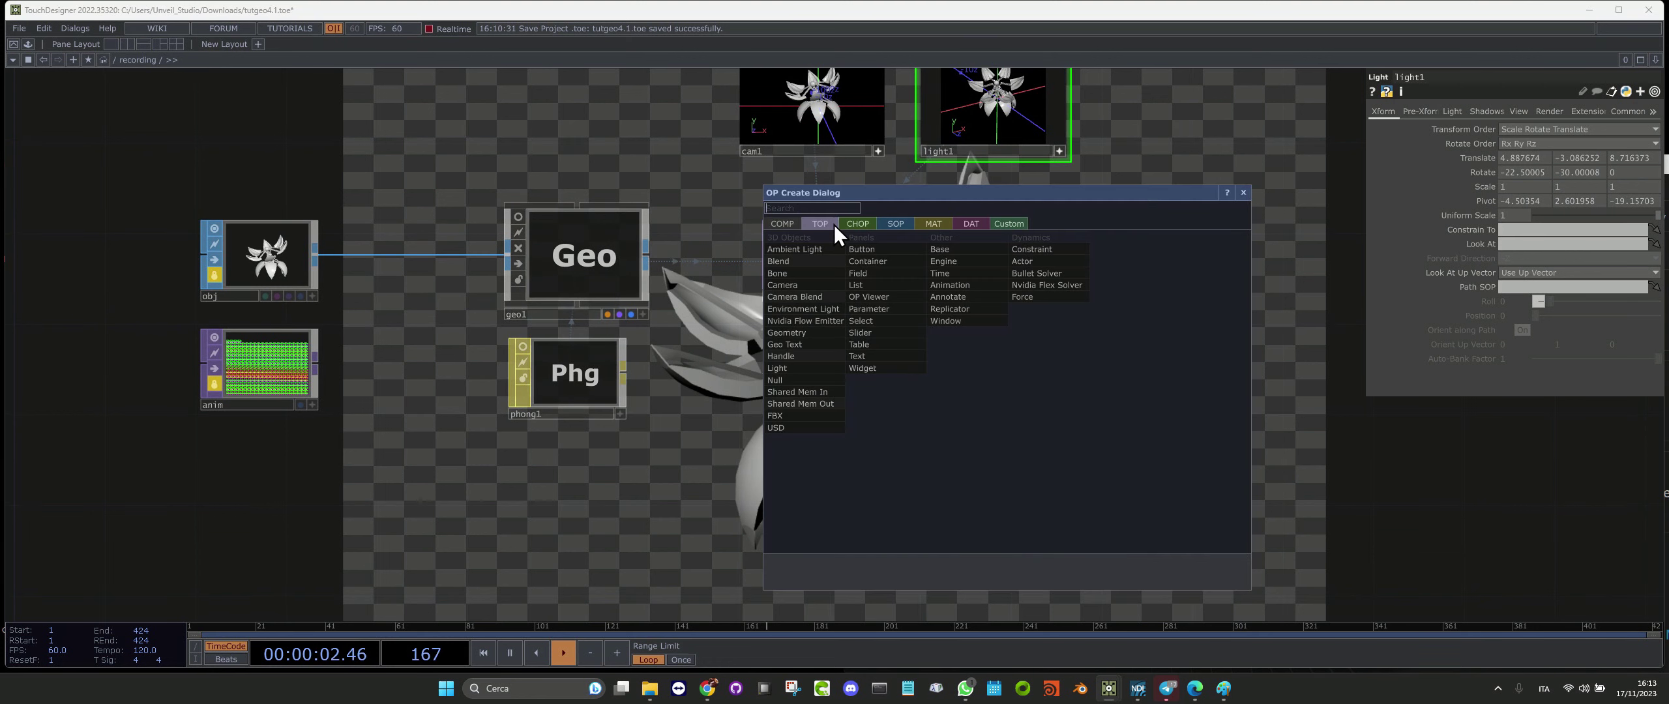
left_click(895, 223)
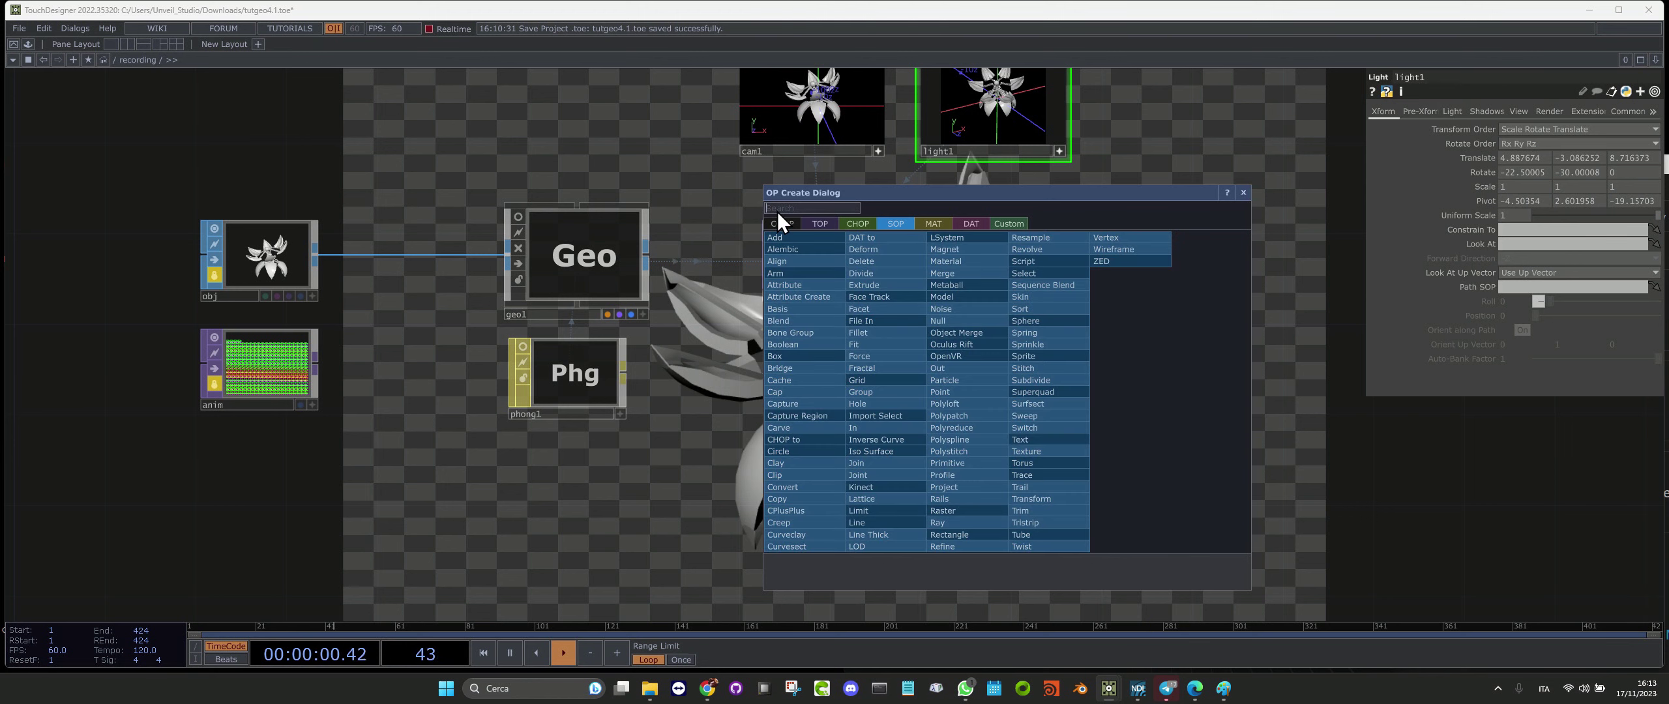
type("gr")
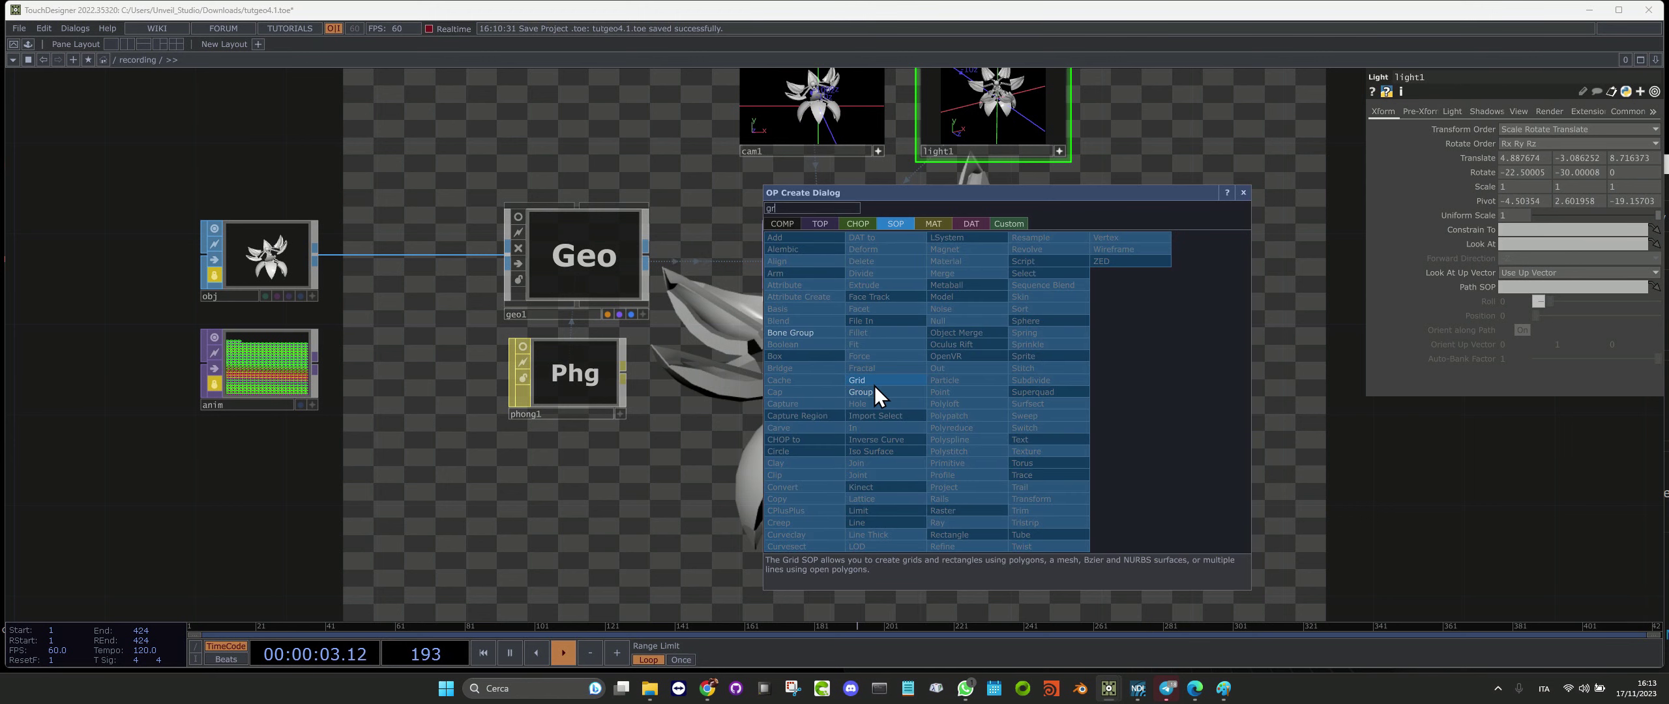
left_click(859, 381)
left_click(563, 524)
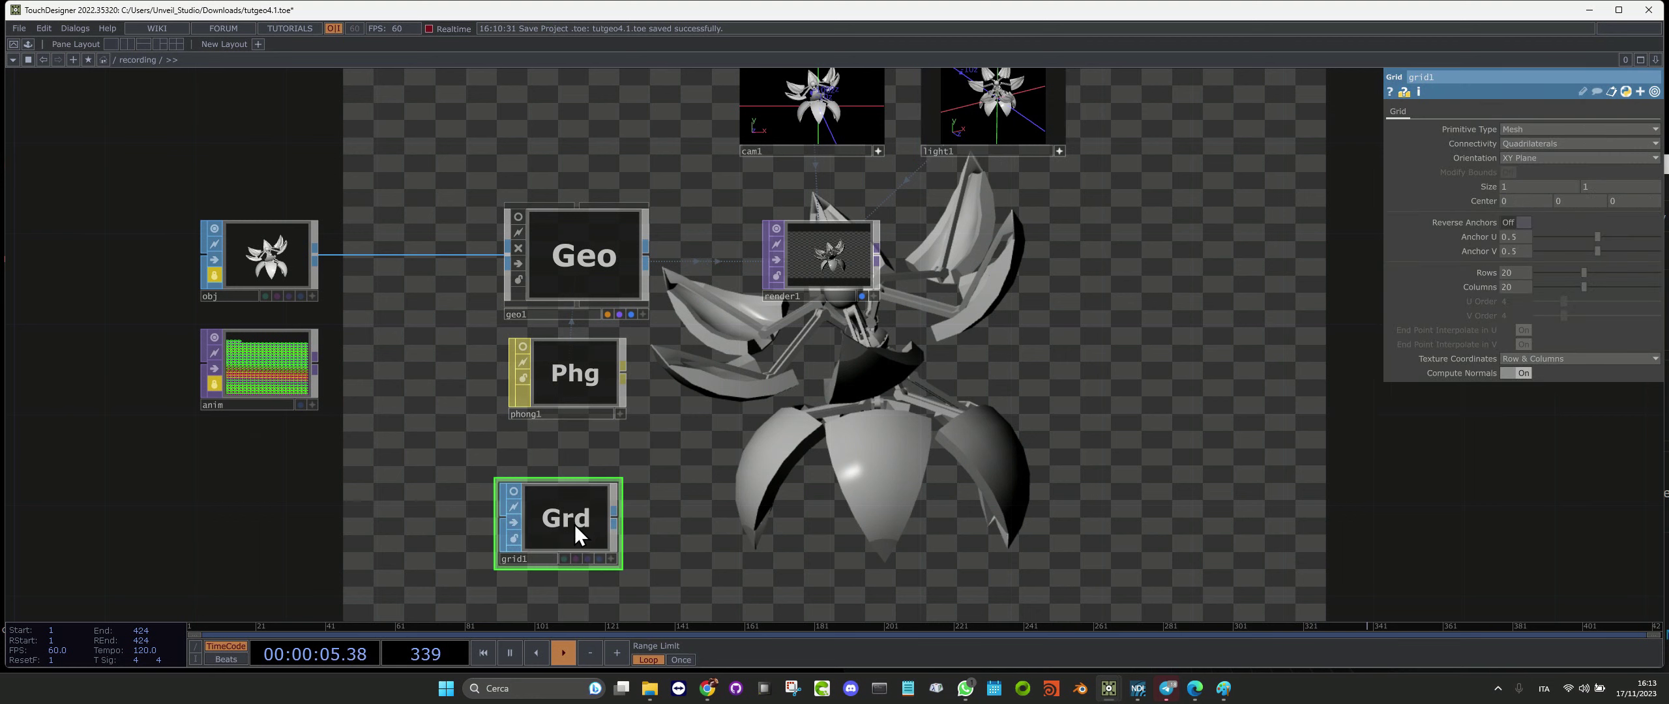
left_click_drag(574, 524, 384, 525)
Add a Geometry component fed by grid1's output and place it below phong1
key("Tab")
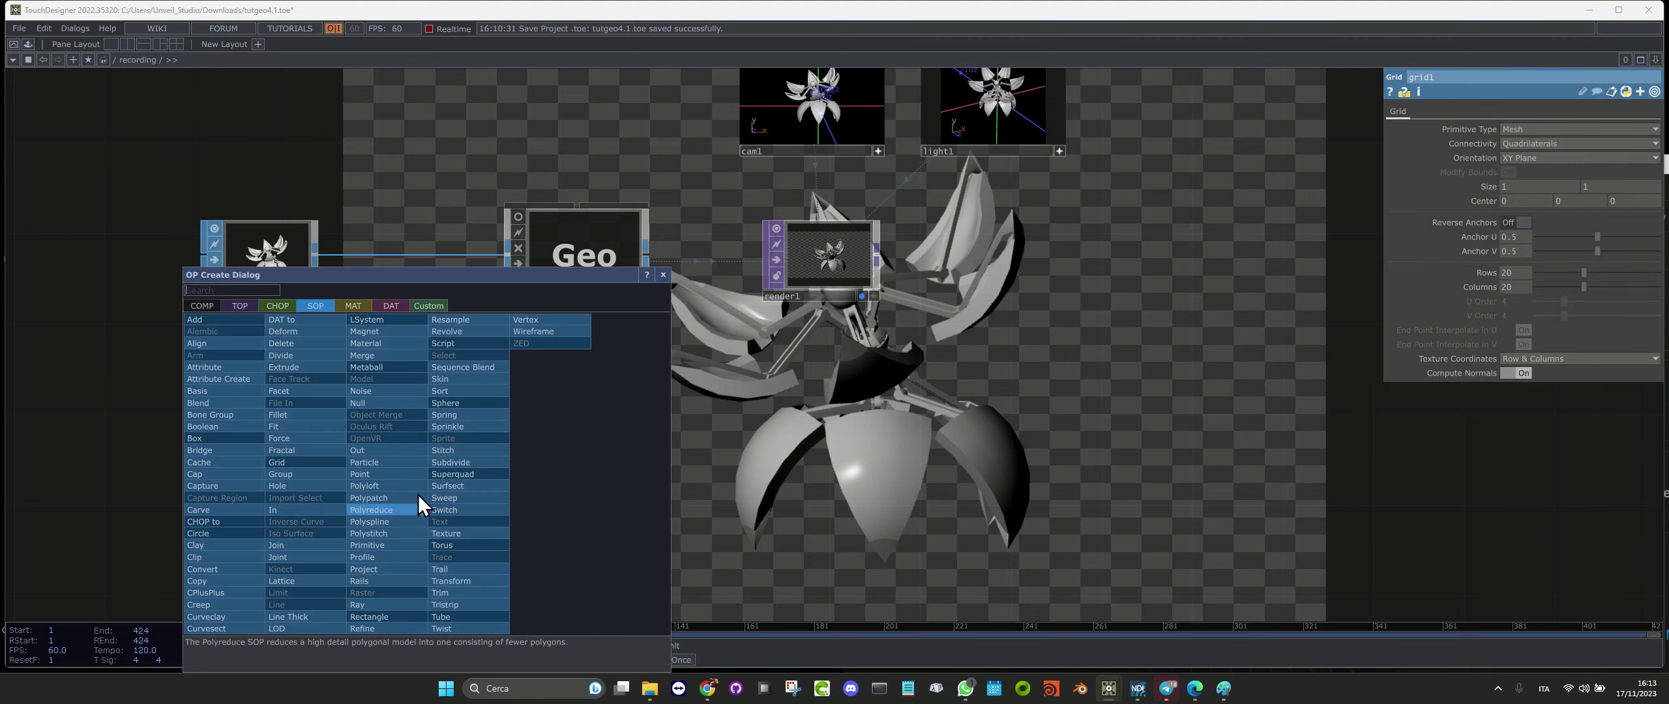
left_click(201, 306)
left_click(234, 413)
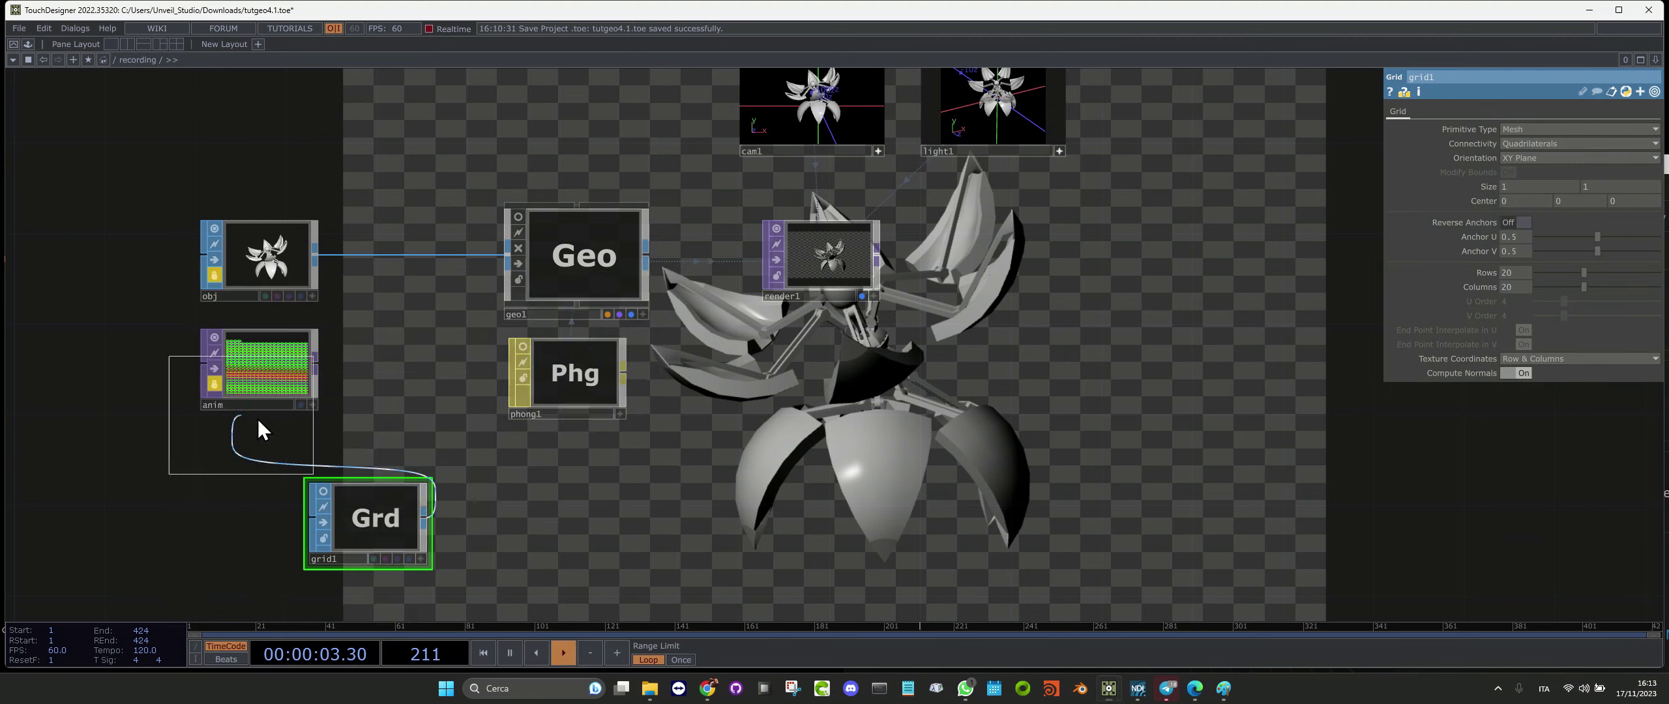
left_click(586, 523)
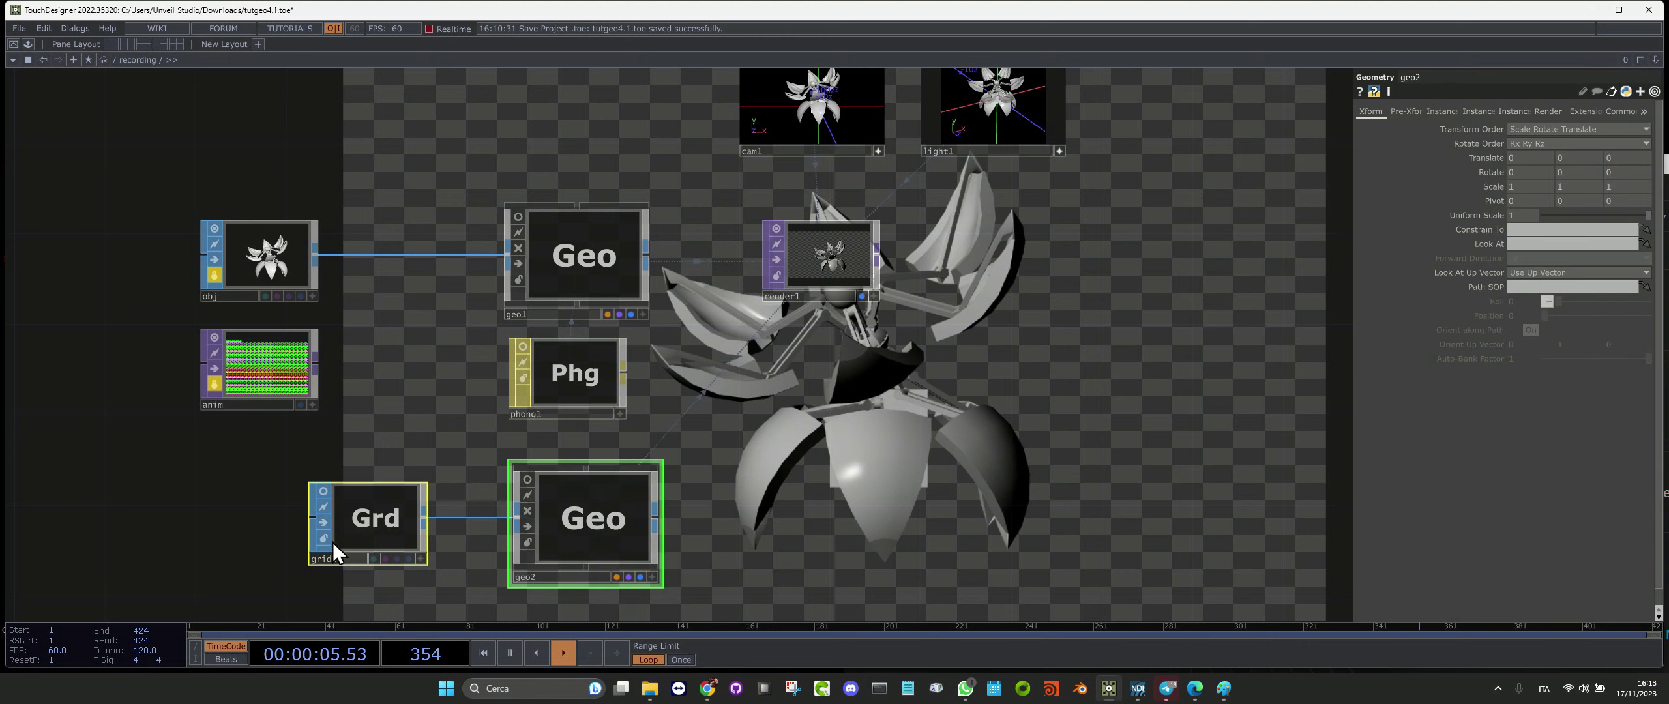
Set grid1's orientation to ZX Plane and activate its viewer
left_click(368, 529)
left_click(1584, 160)
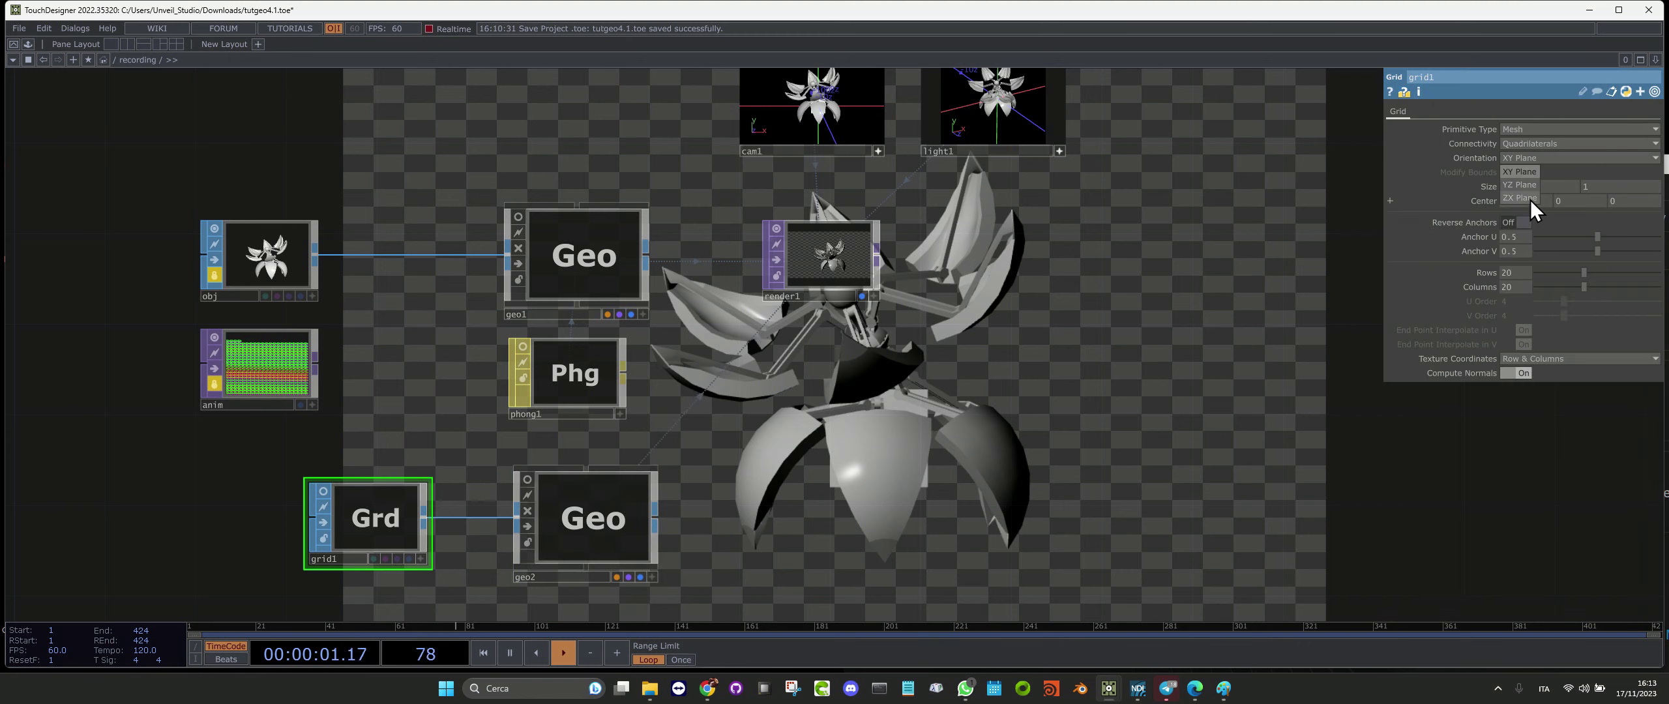
left_click(1531, 199)
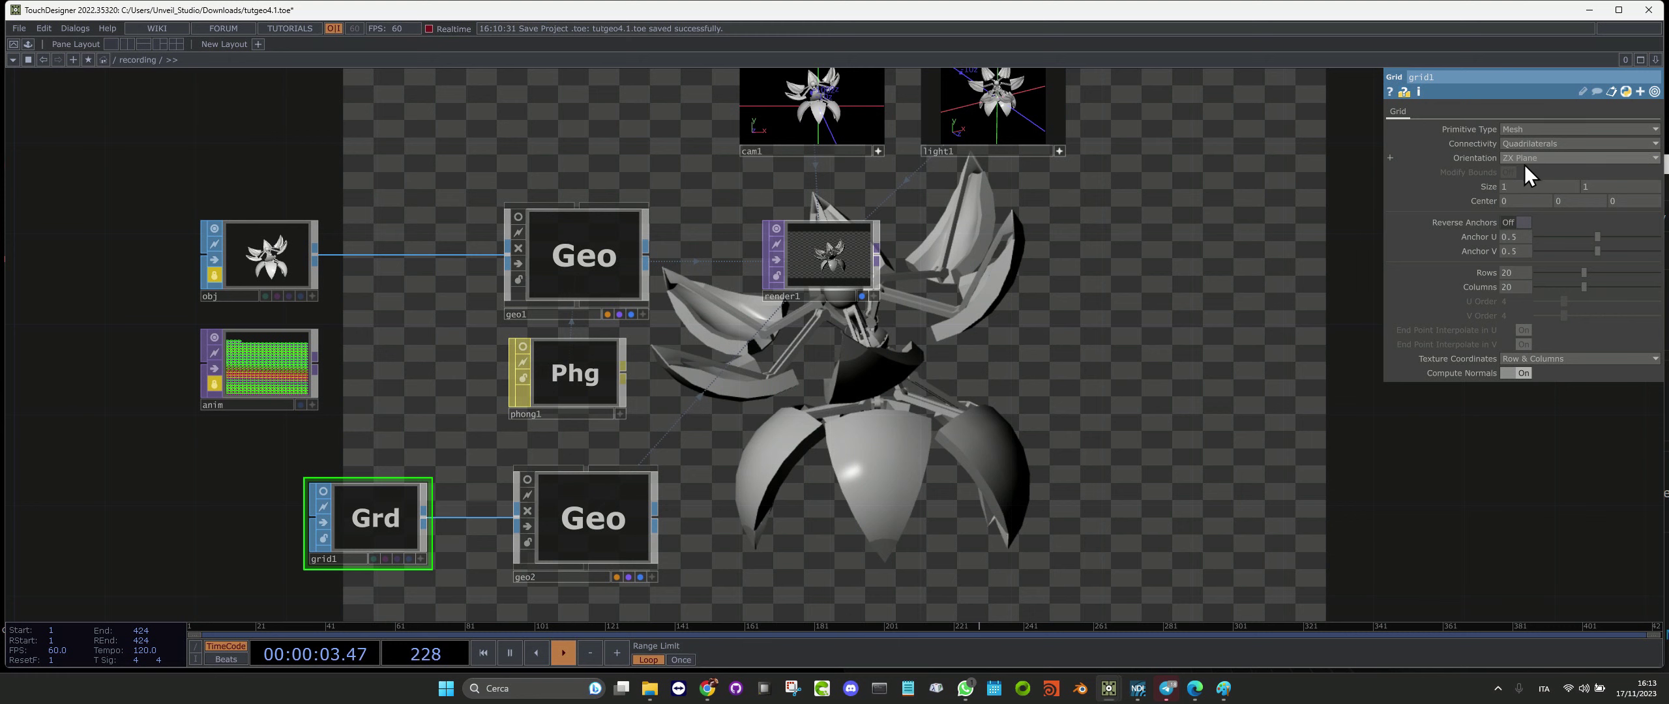
scroll(495, 581, "up", 3)
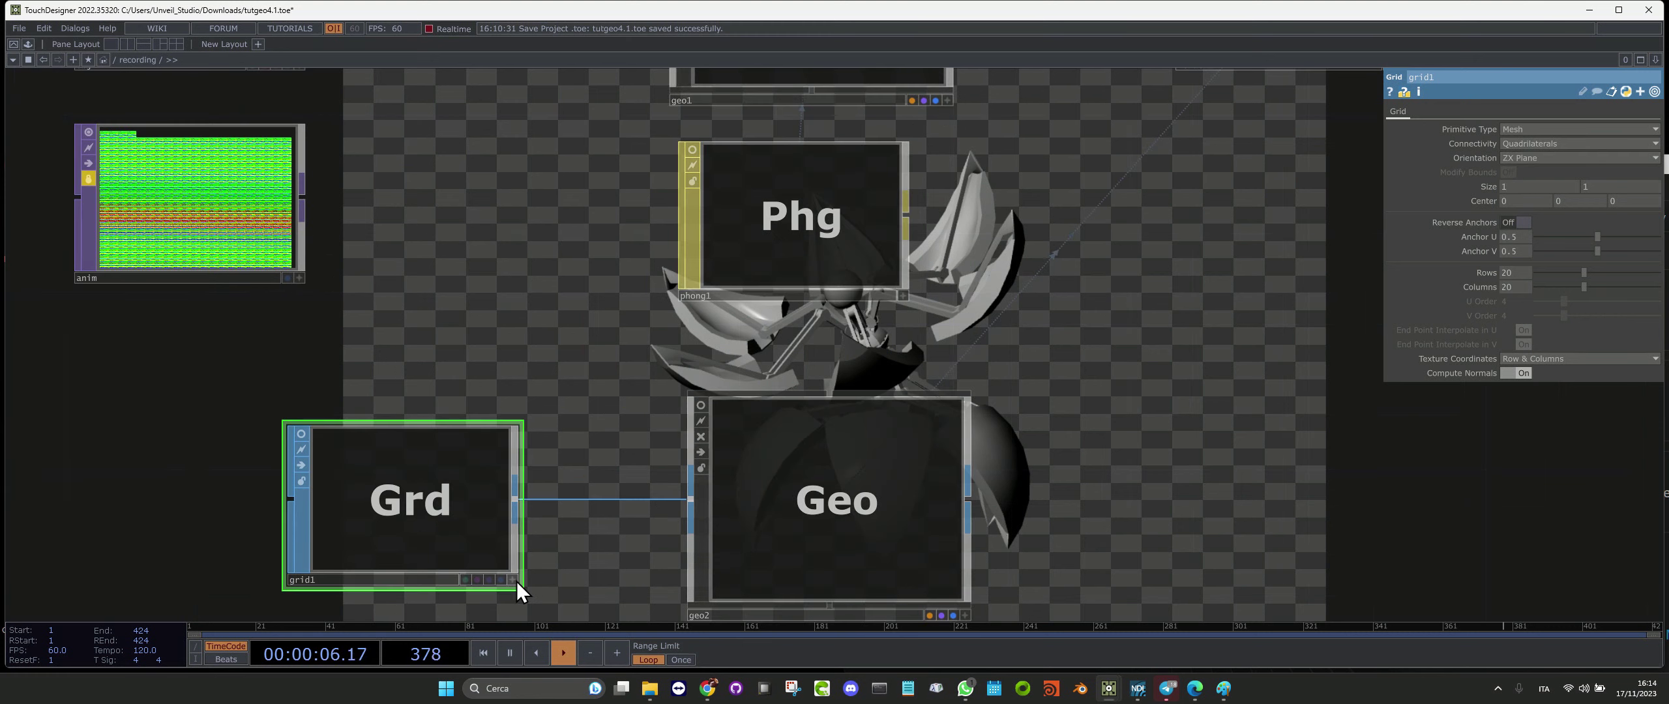
left_click(515, 580)
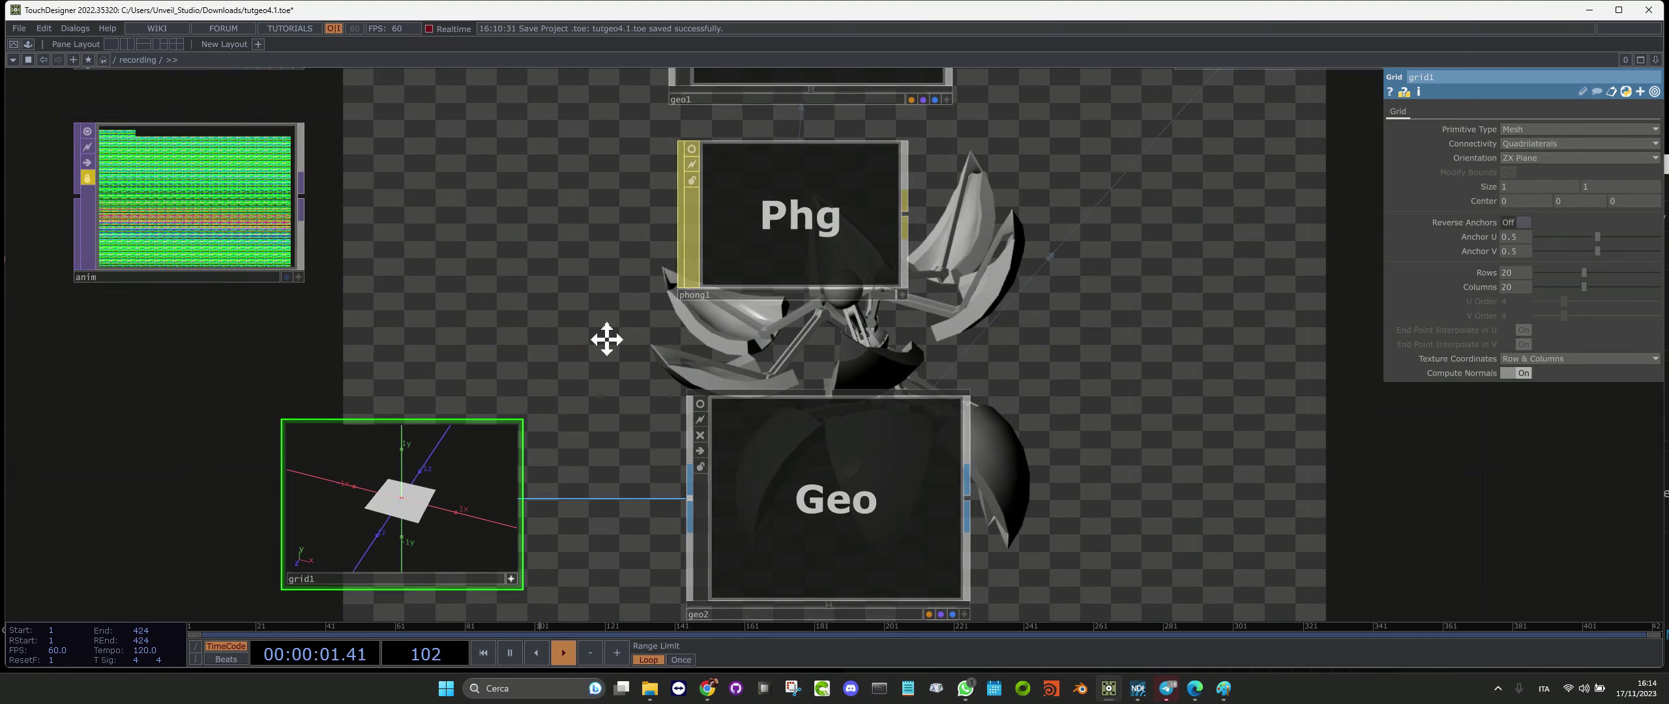
Scale geo2 to 18 on all axes and set its Y translation to -1.01 to form a floor under the robot
scroll(456, 326, "down", 3)
scroll(450, 410, "up", 3)
left_click(451, 410)
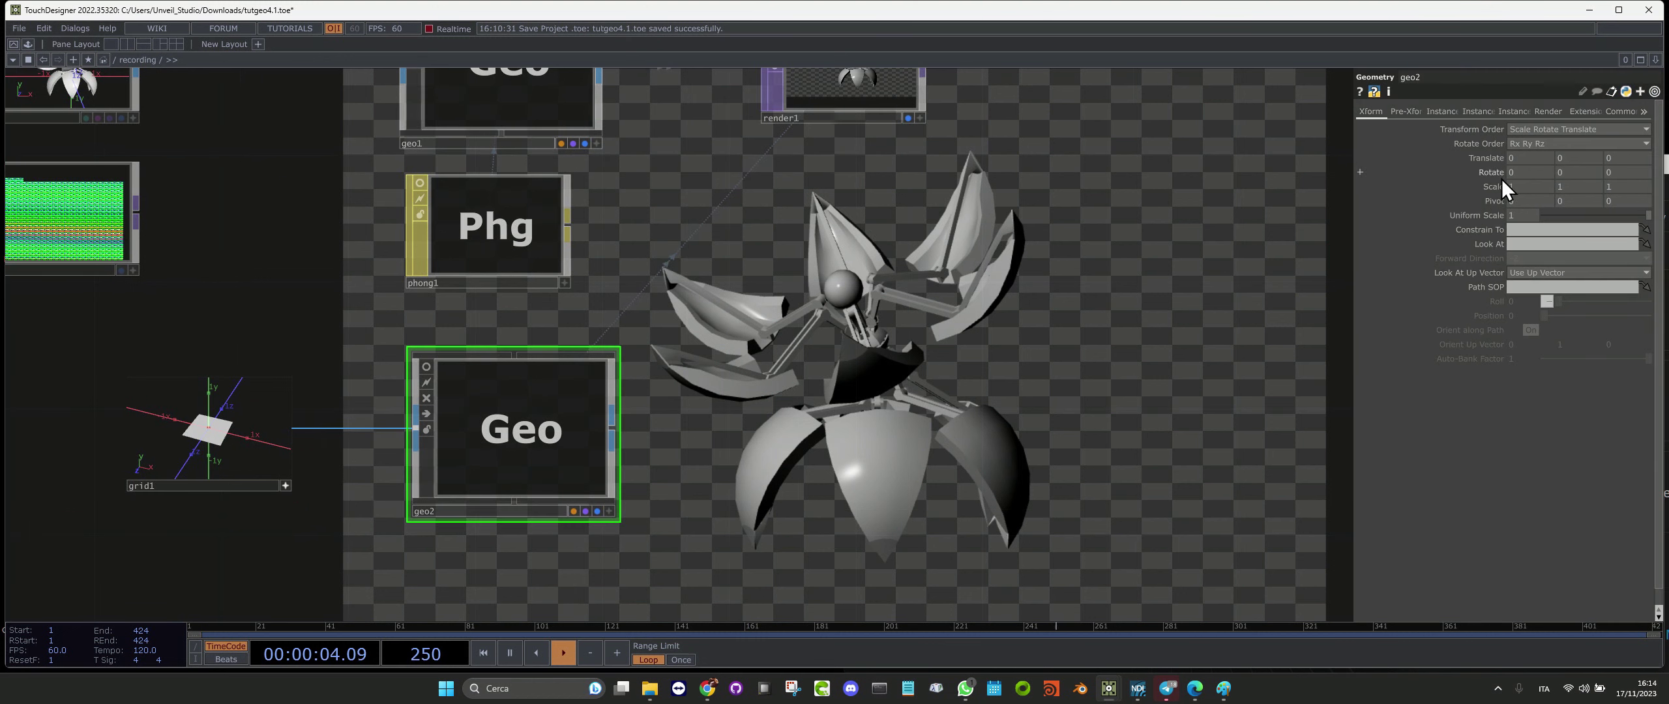
left_click_drag(1493, 192, 1562, 138)
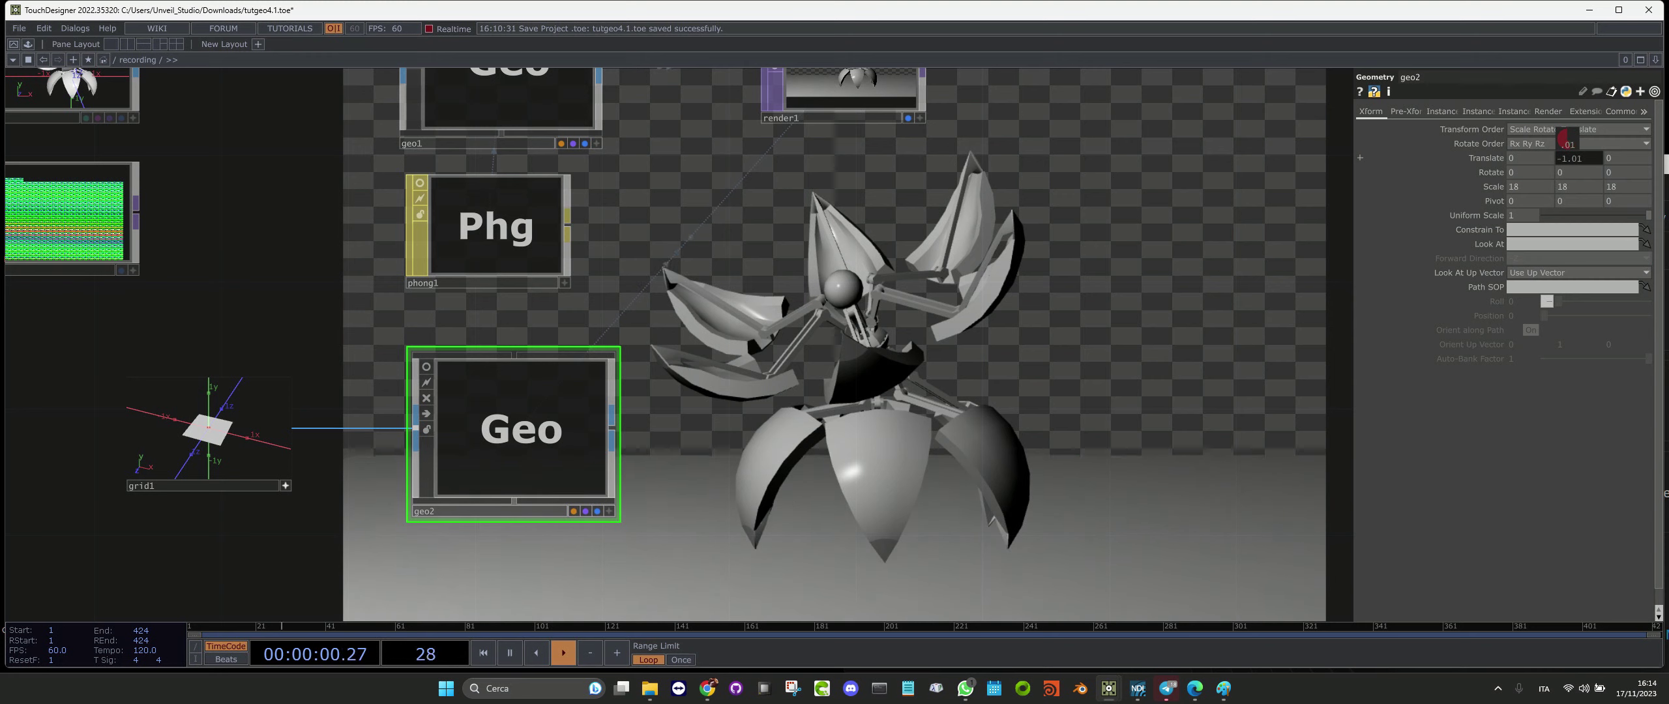
left_click_drag(1566, 138, 1566, 140)
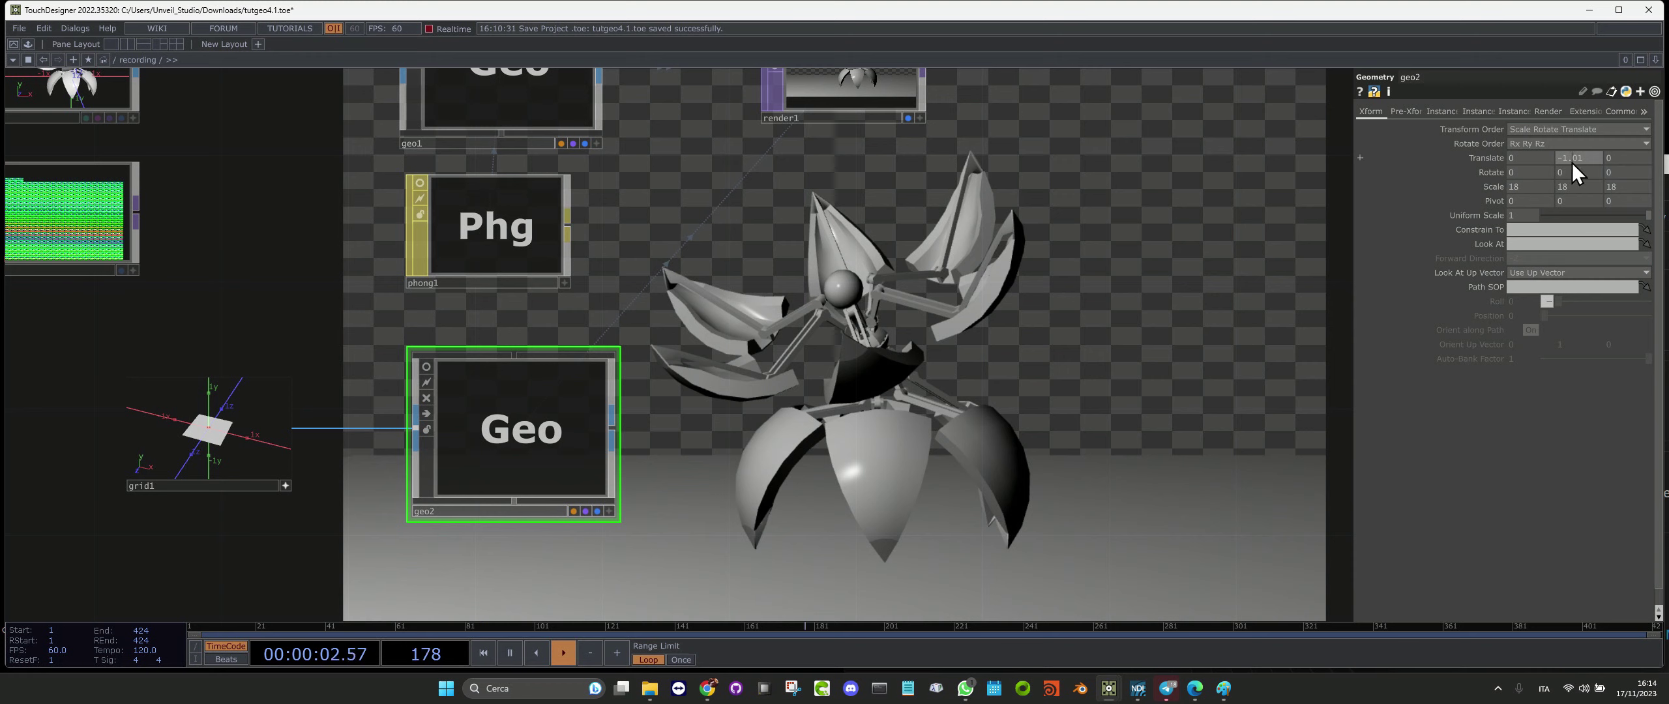
middle_click_drag(1570, 185, 1571, 186)
middle_click_drag(1571, 186, 1571, 186)
Deactivate light1's viewer and set the light's shadow type to Soft, 2D Mapped
scroll(998, 298, "down", 5)
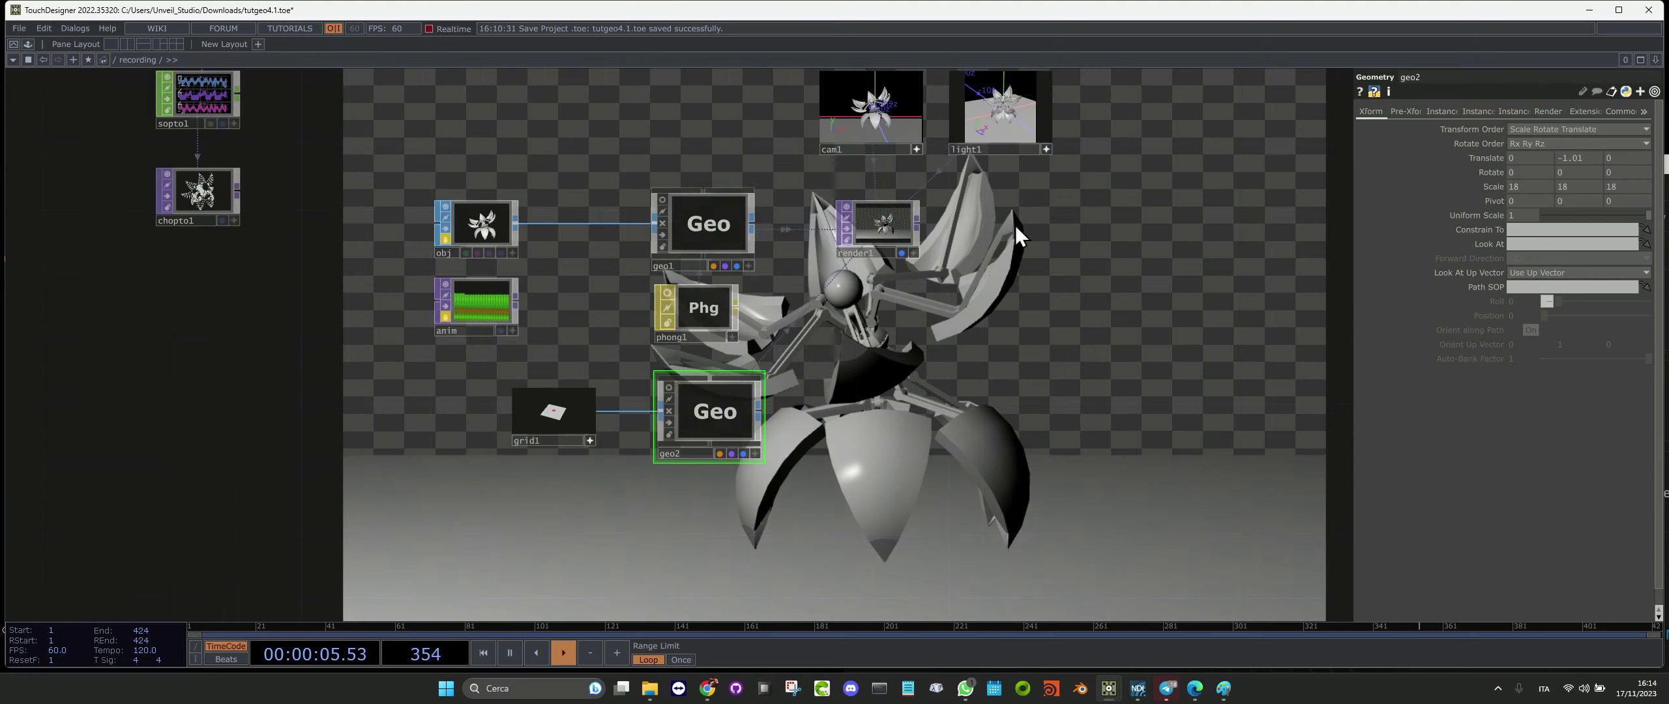
scroll(1019, 236, "up", 5)
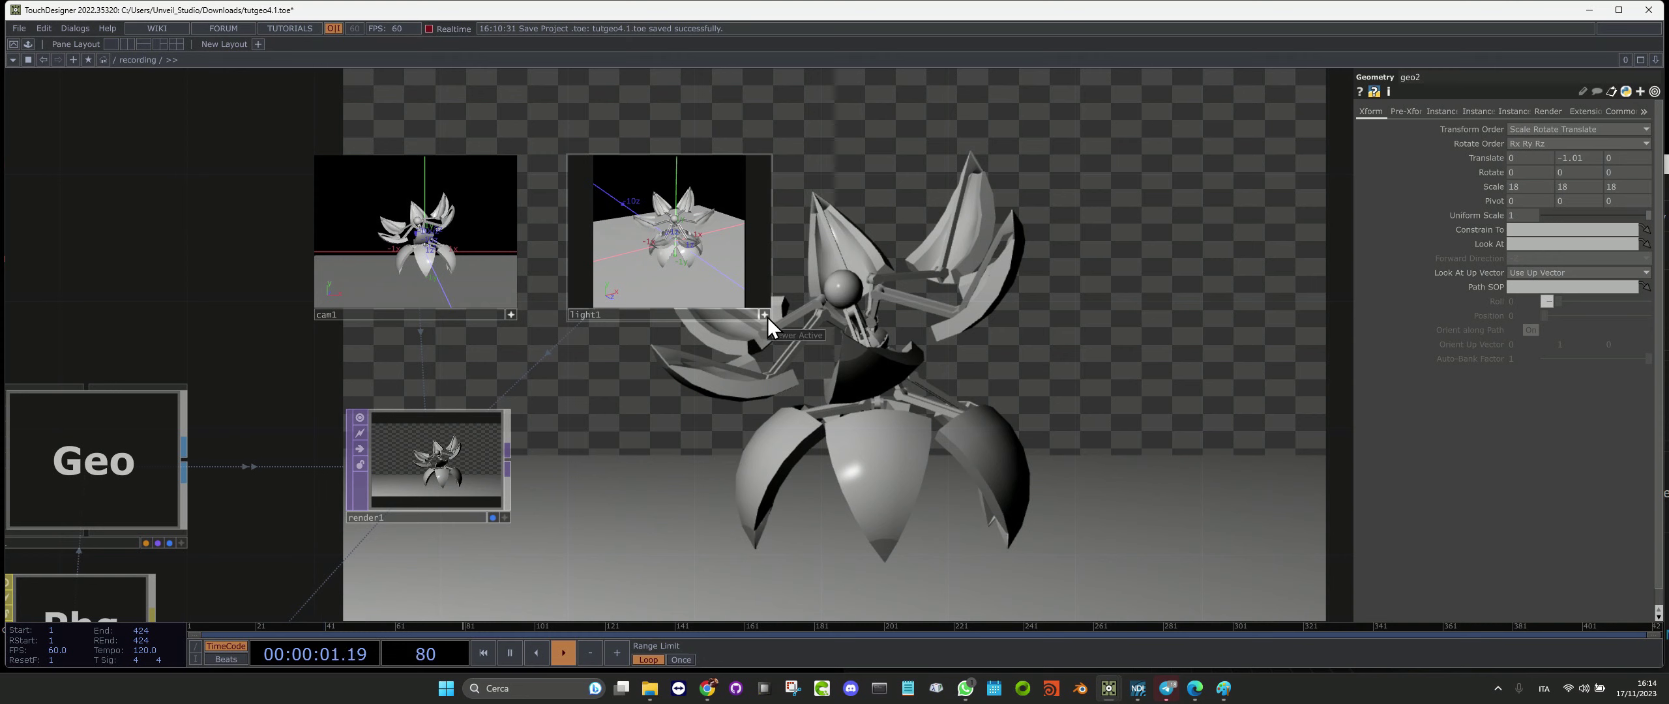
left_click(764, 315)
left_click(749, 249)
left_click(1496, 111)
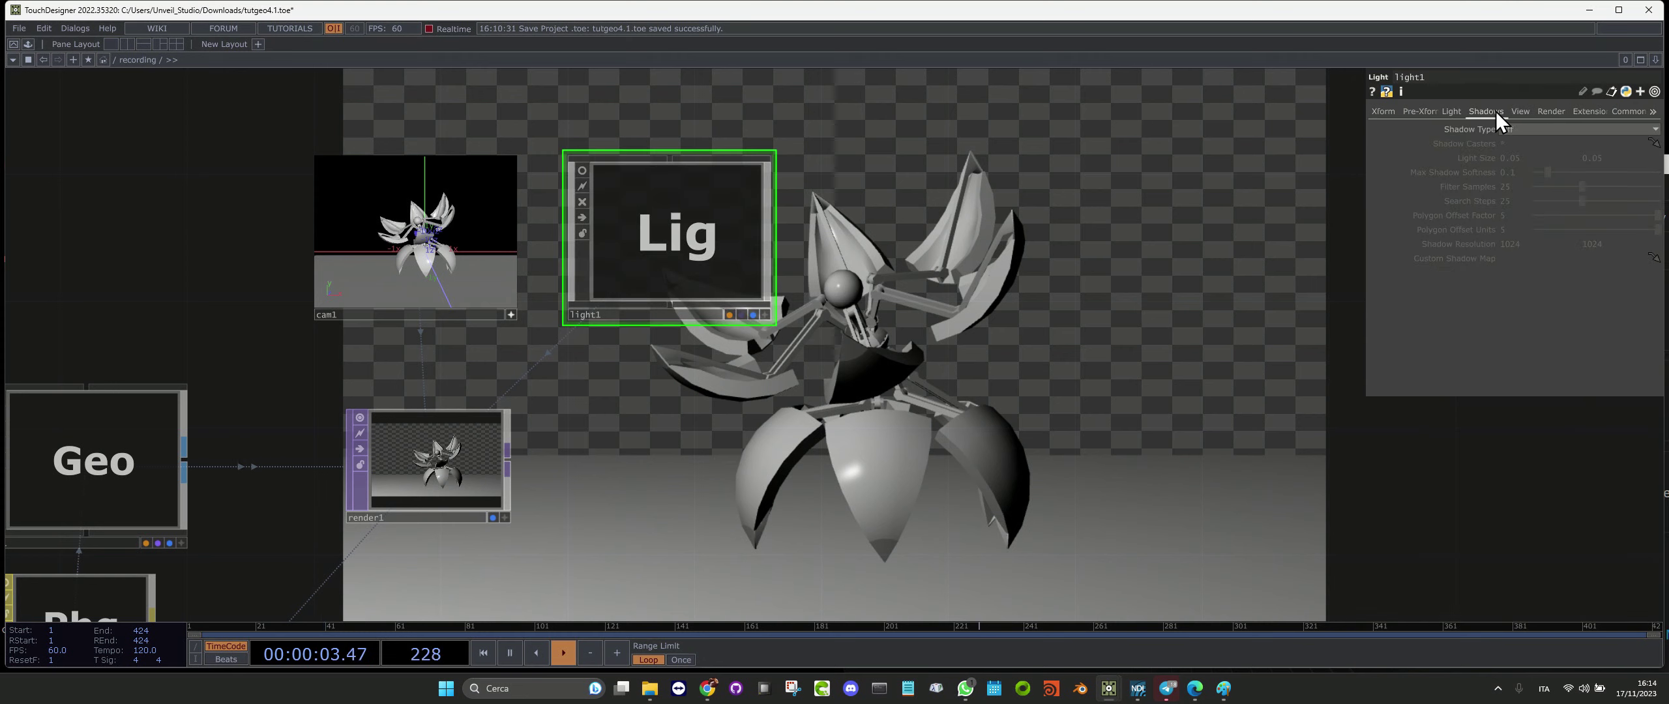
left_click(1511, 129)
left_click(1528, 168)
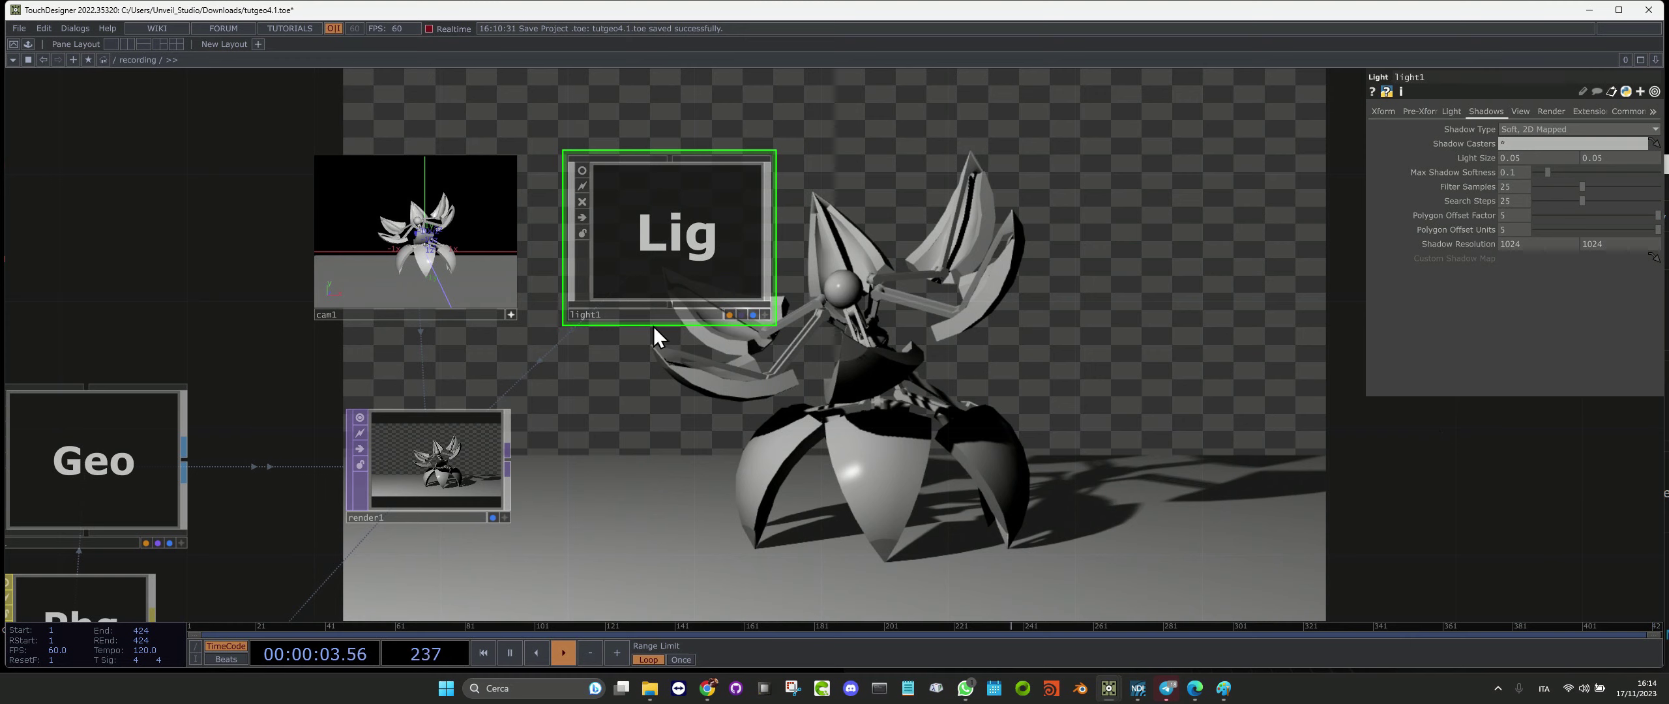
Activate light1's viewer and examine how much of the robot and floor the light covers
left_click(582, 170)
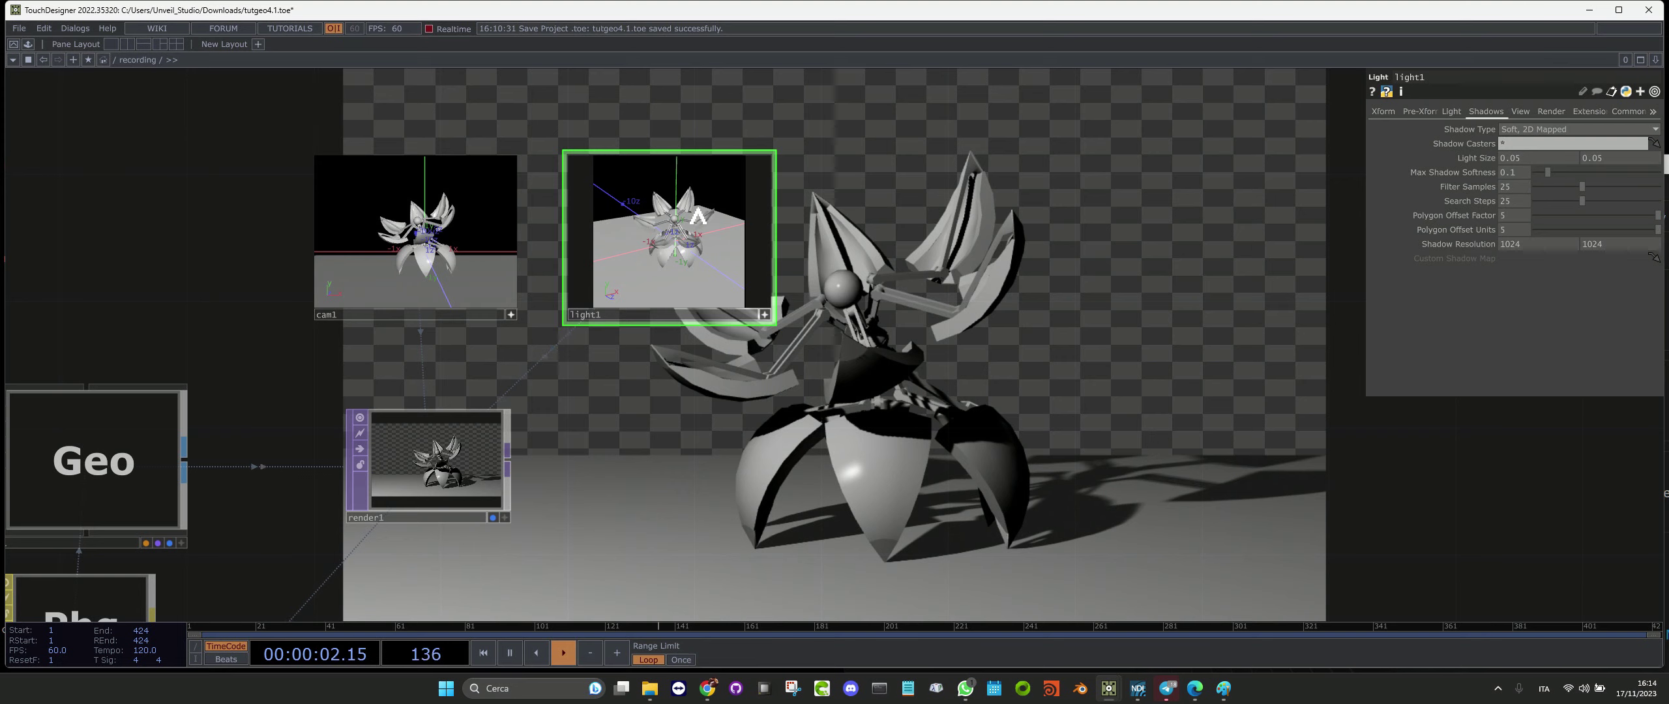
scroll(701, 222, "up", 6)
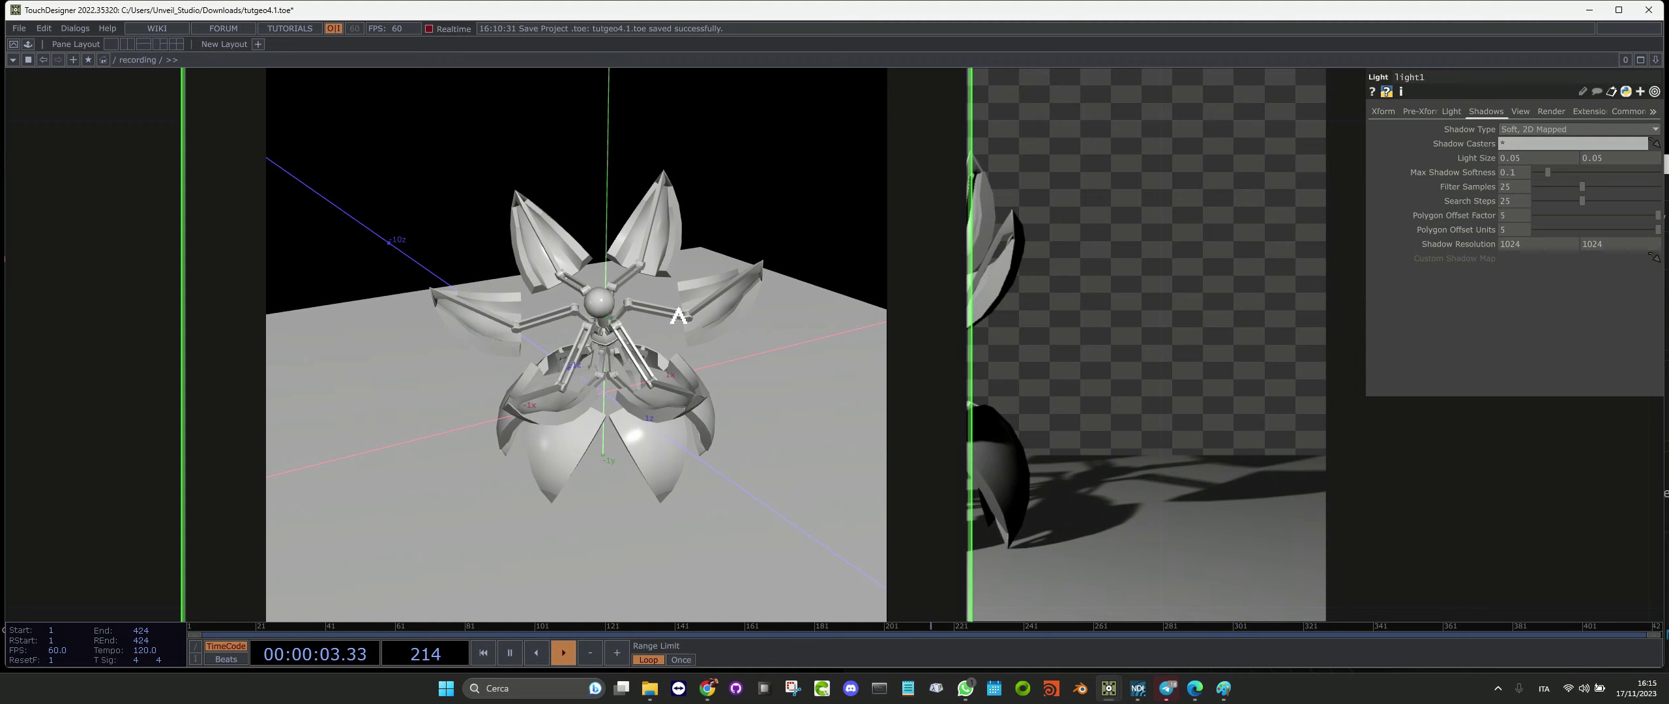
scroll(1097, 450, "down", 3)
Enlarge the floor by setting geo2's scale to 208 on all axes
scroll(1097, 450, "down", 5)
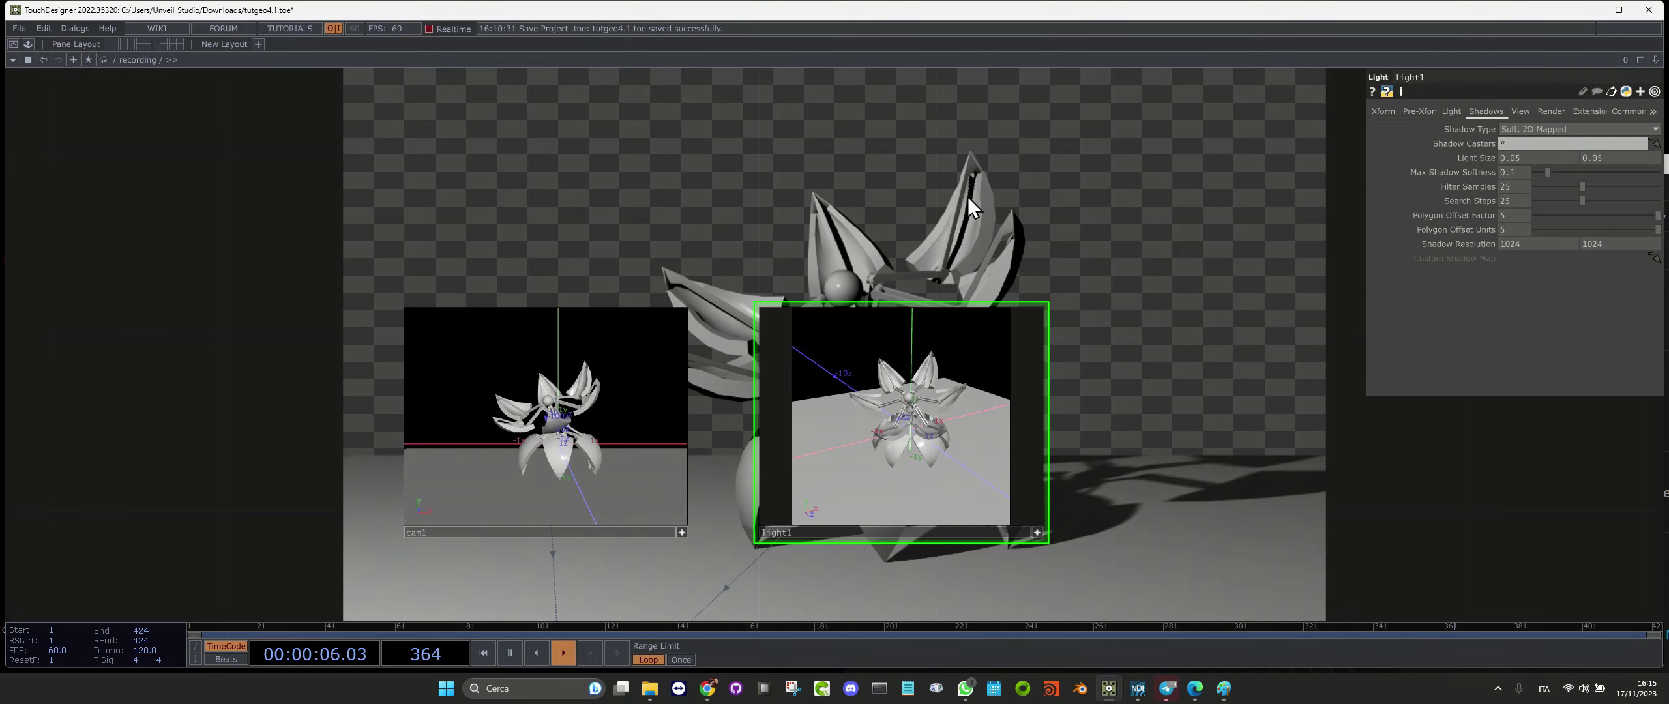
left_click(684, 564)
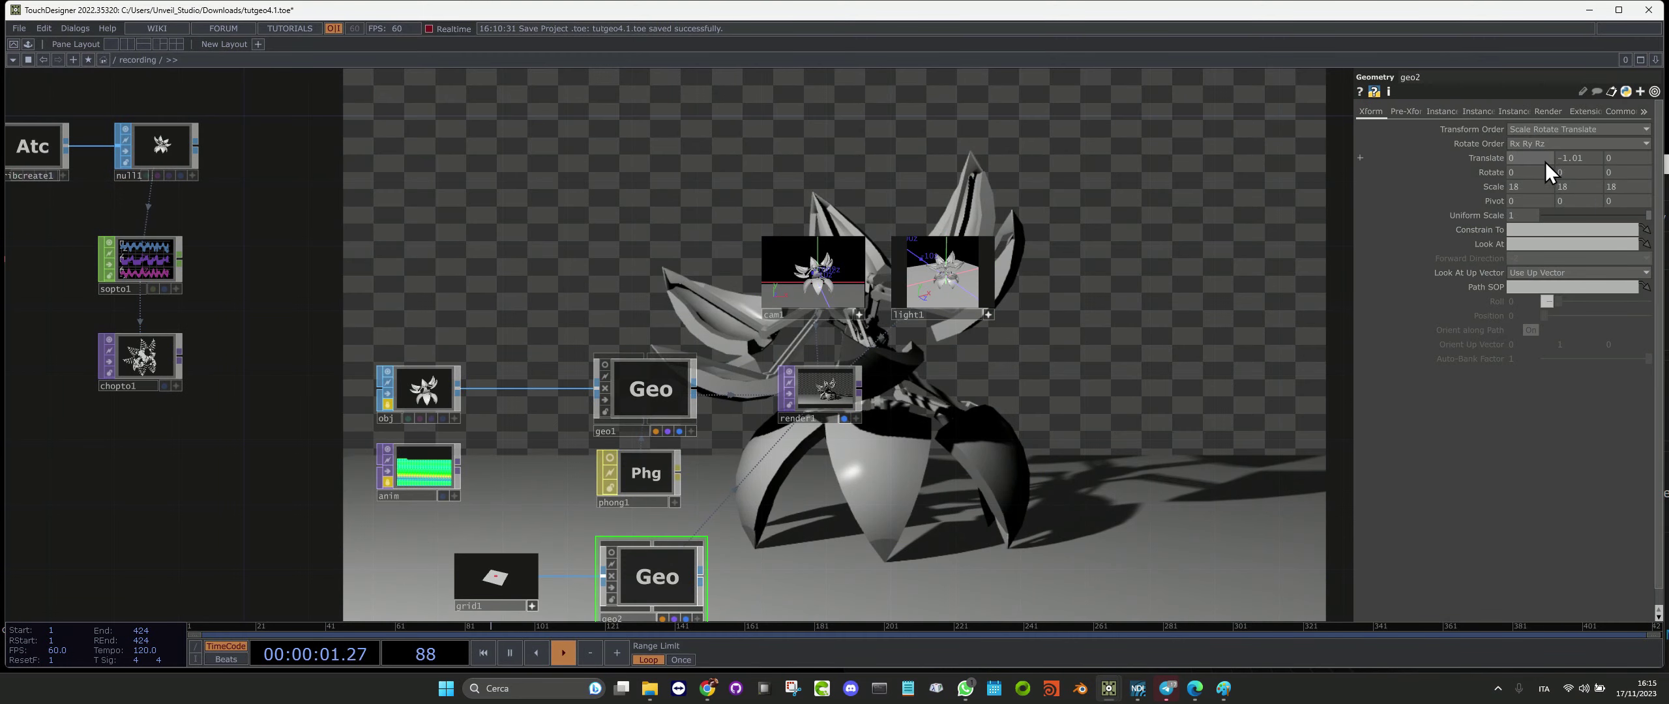
left_click_drag(1499, 192, 1503, 168)
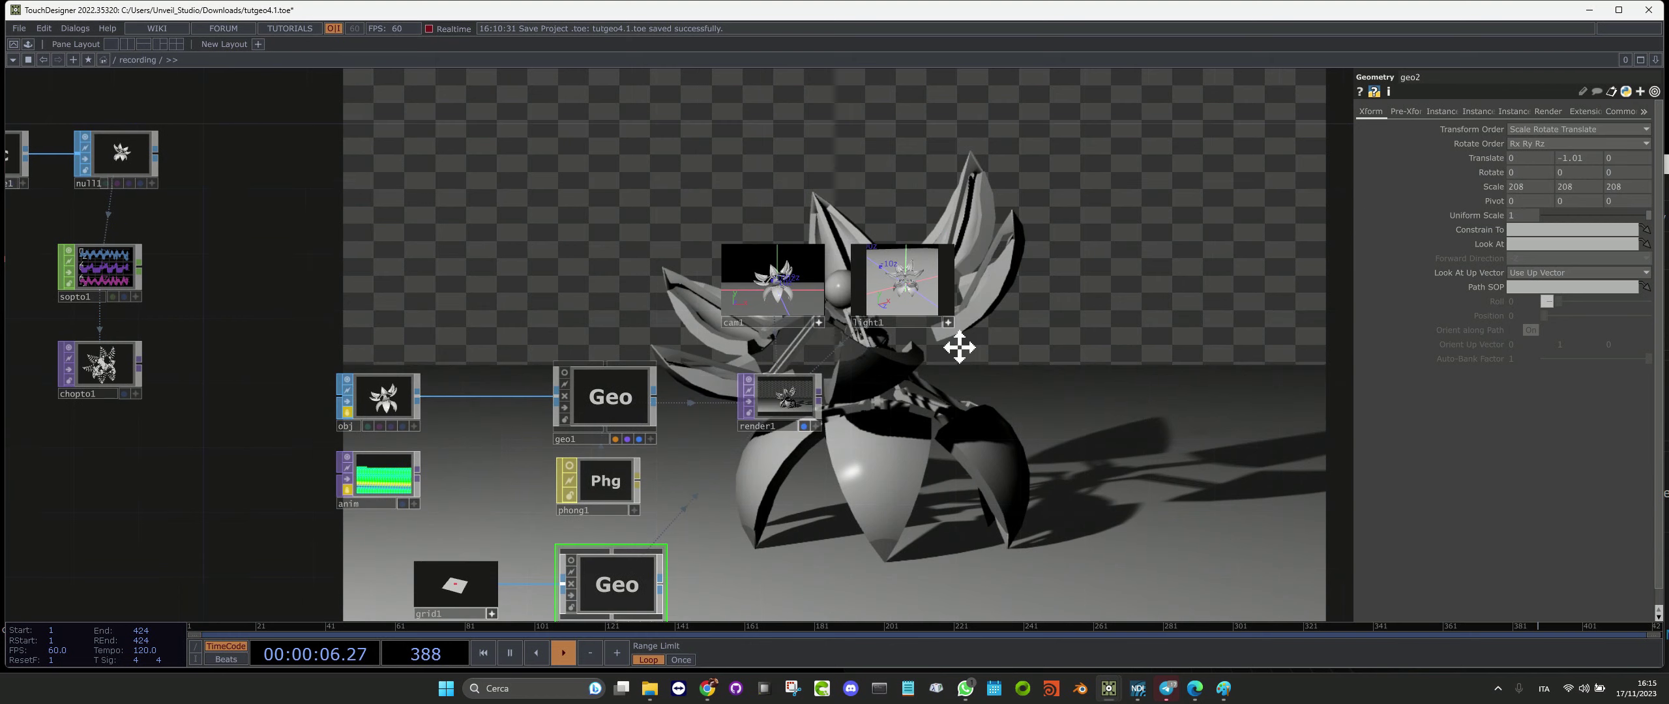
Check the enlarged floor in the cam1 and light1 viewers and deactivate light1's viewer
scroll(927, 232, "up", 5)
left_click_drag(926, 231, 1104, 198)
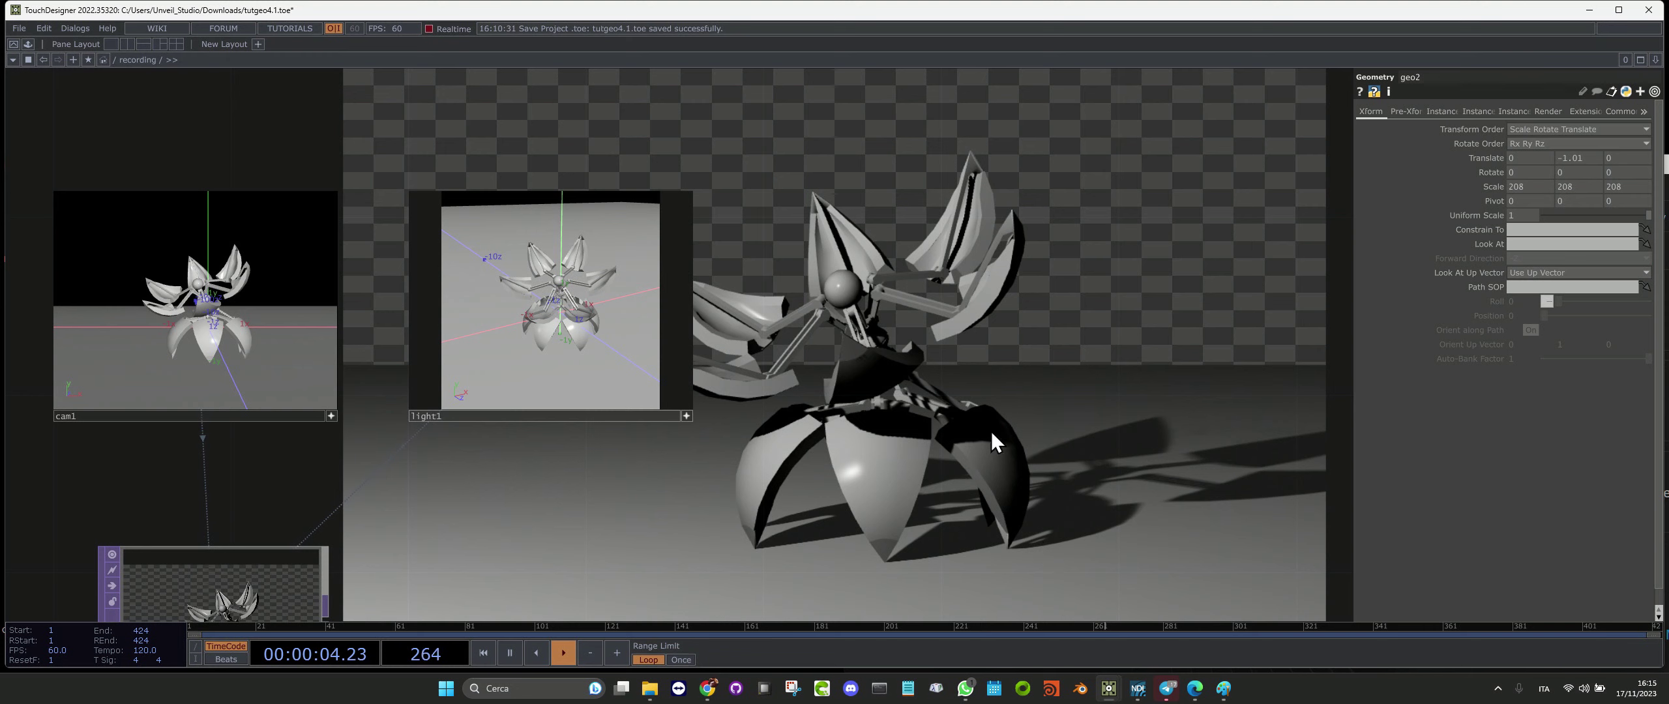
left_click_drag(990, 430, 1150, 274)
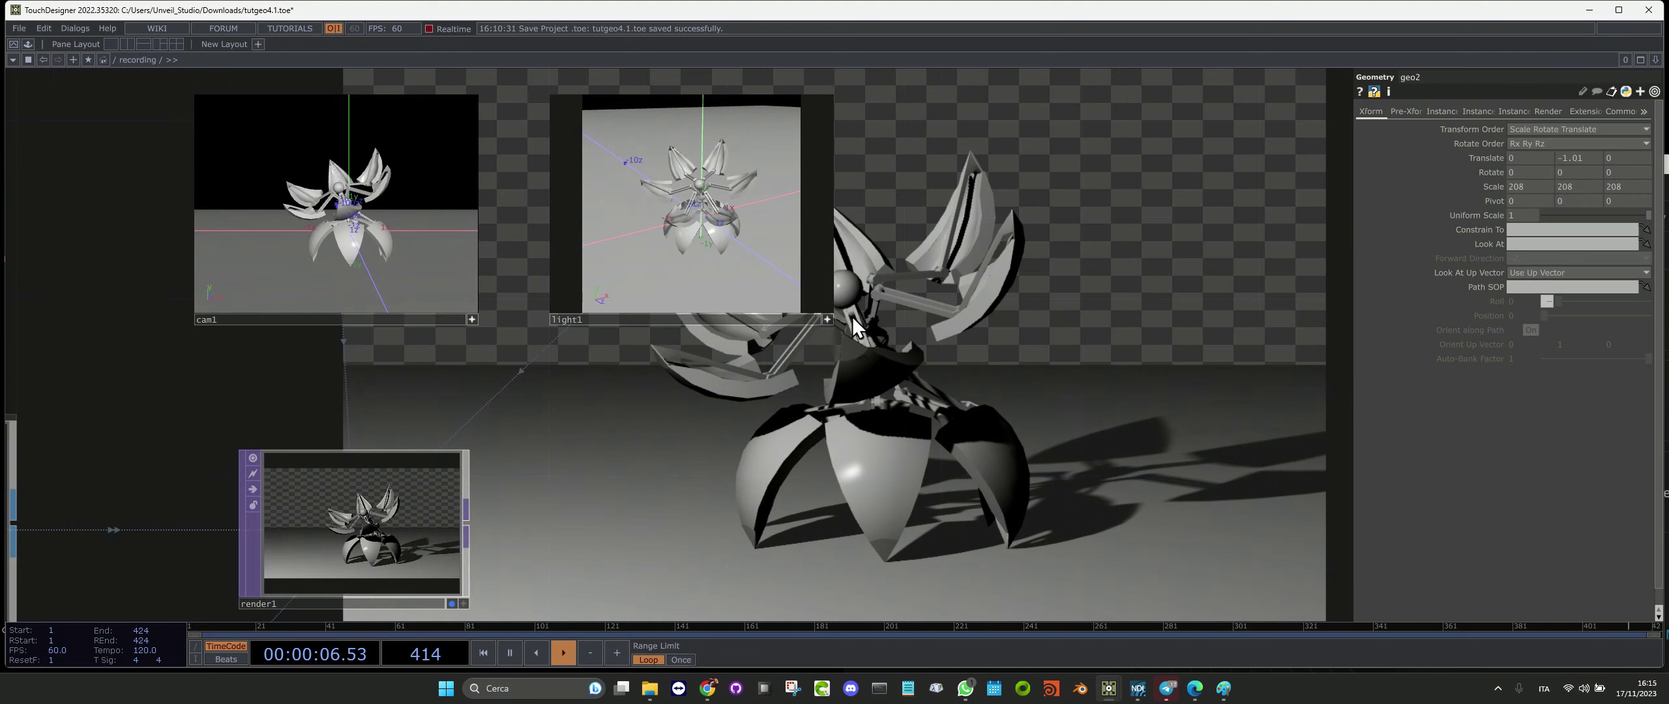
left_click(828, 321)
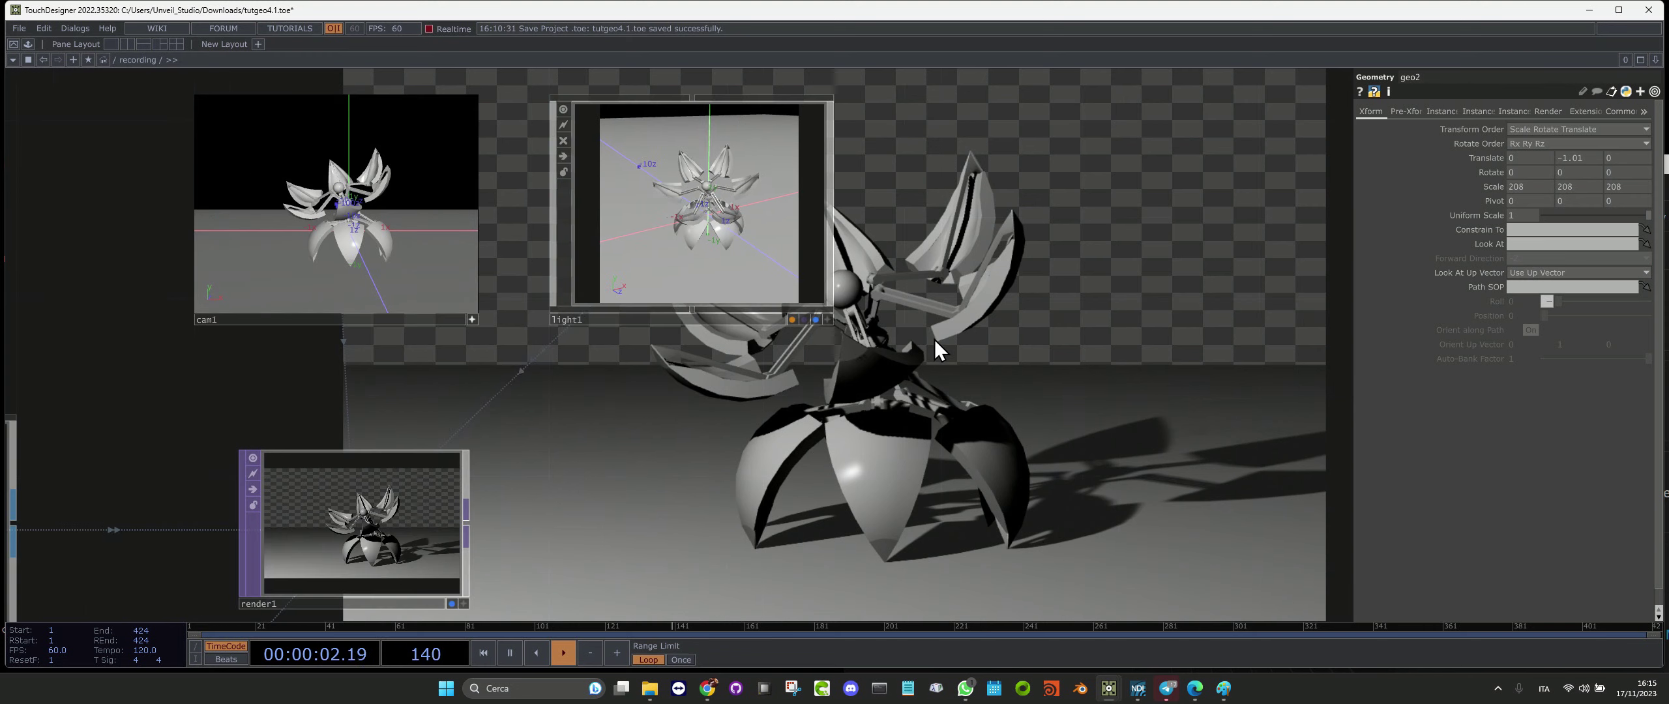
Select grid1 together with geo2 and move the pair left, clear of the area below phong1
left_click_drag(933, 339, 1092, 342)
scroll(1092, 343, "down", 3)
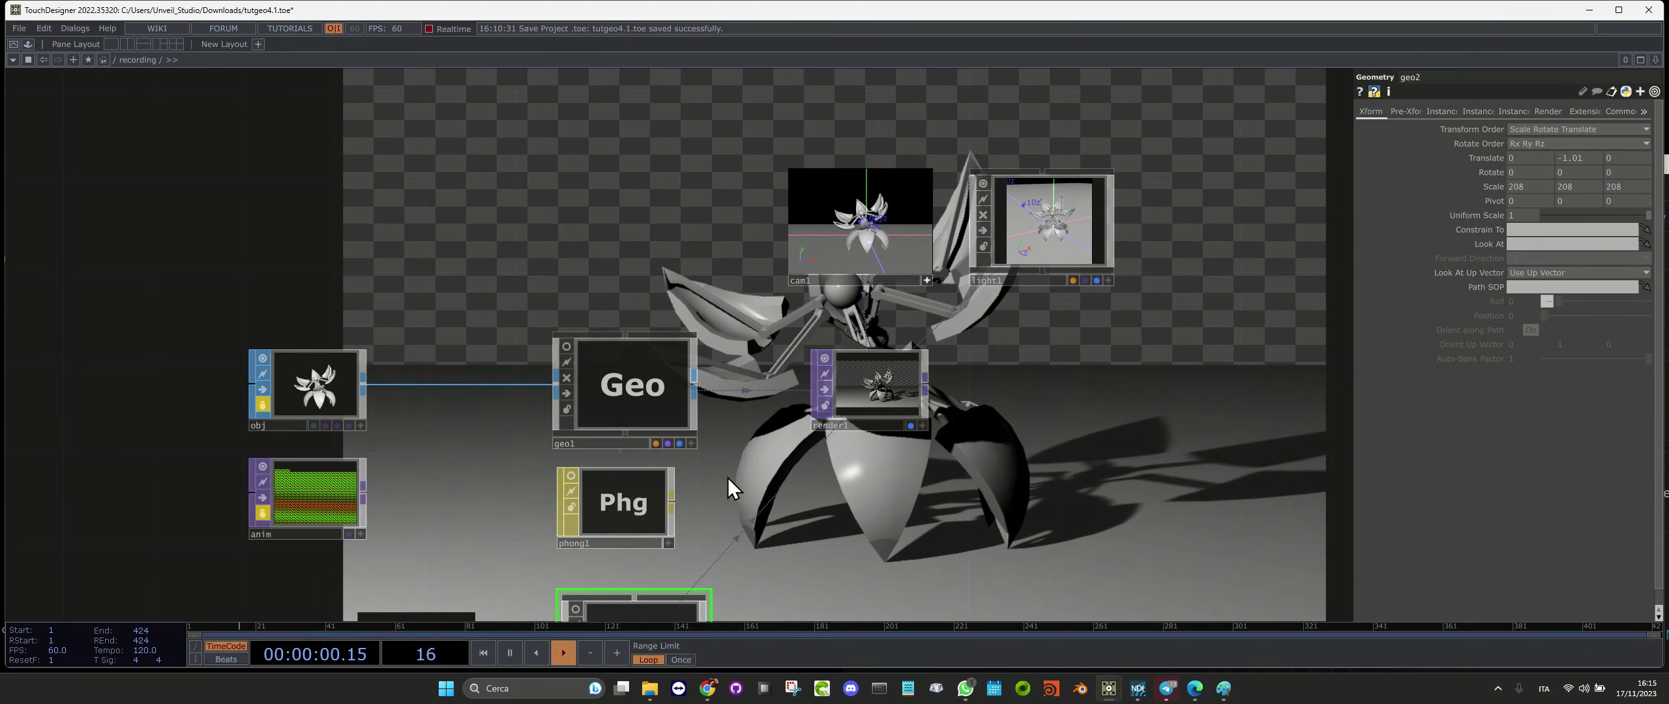
left_click_drag(728, 477, 721, 251)
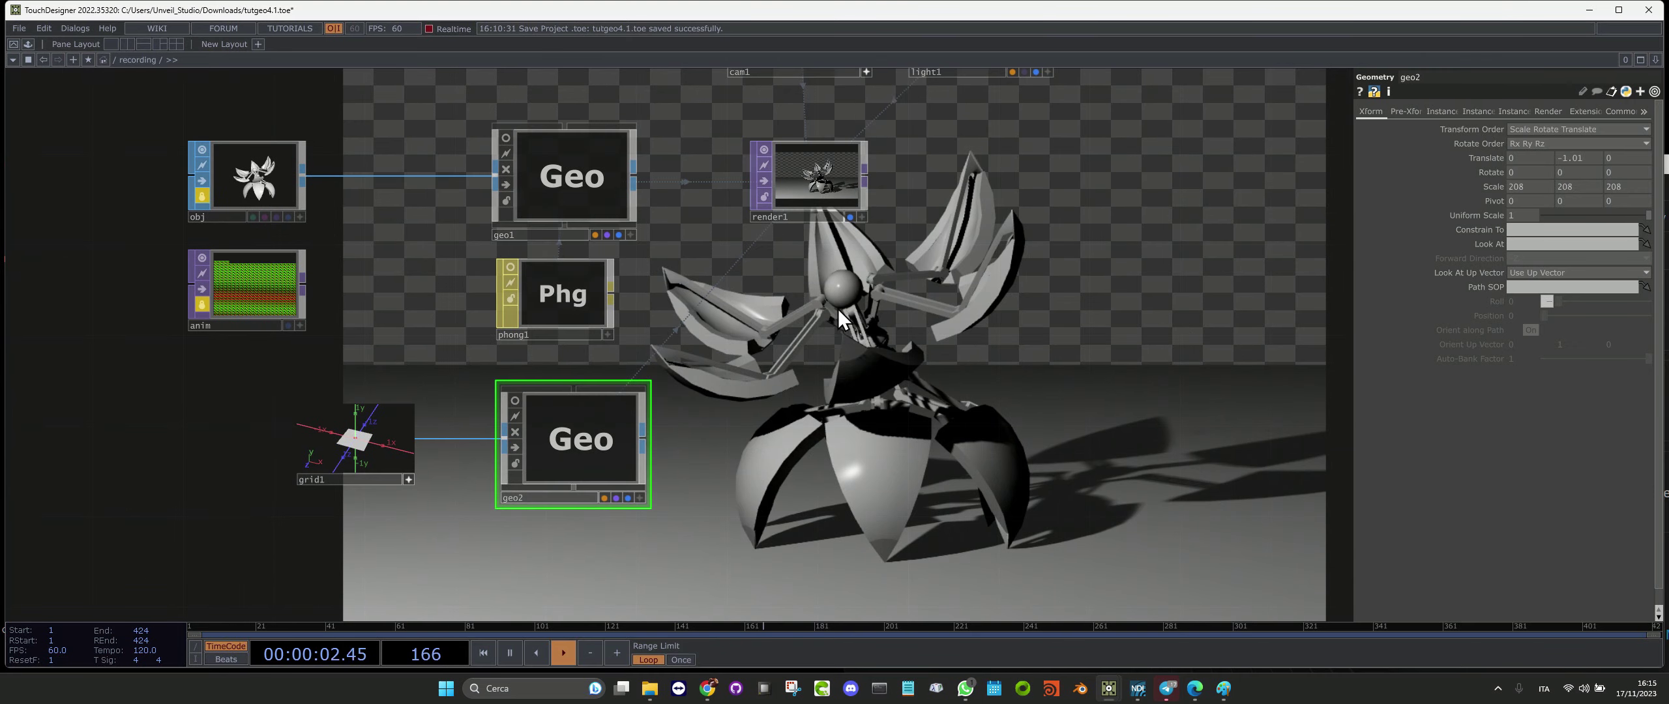
left_click_drag(599, 331, 723, 299)
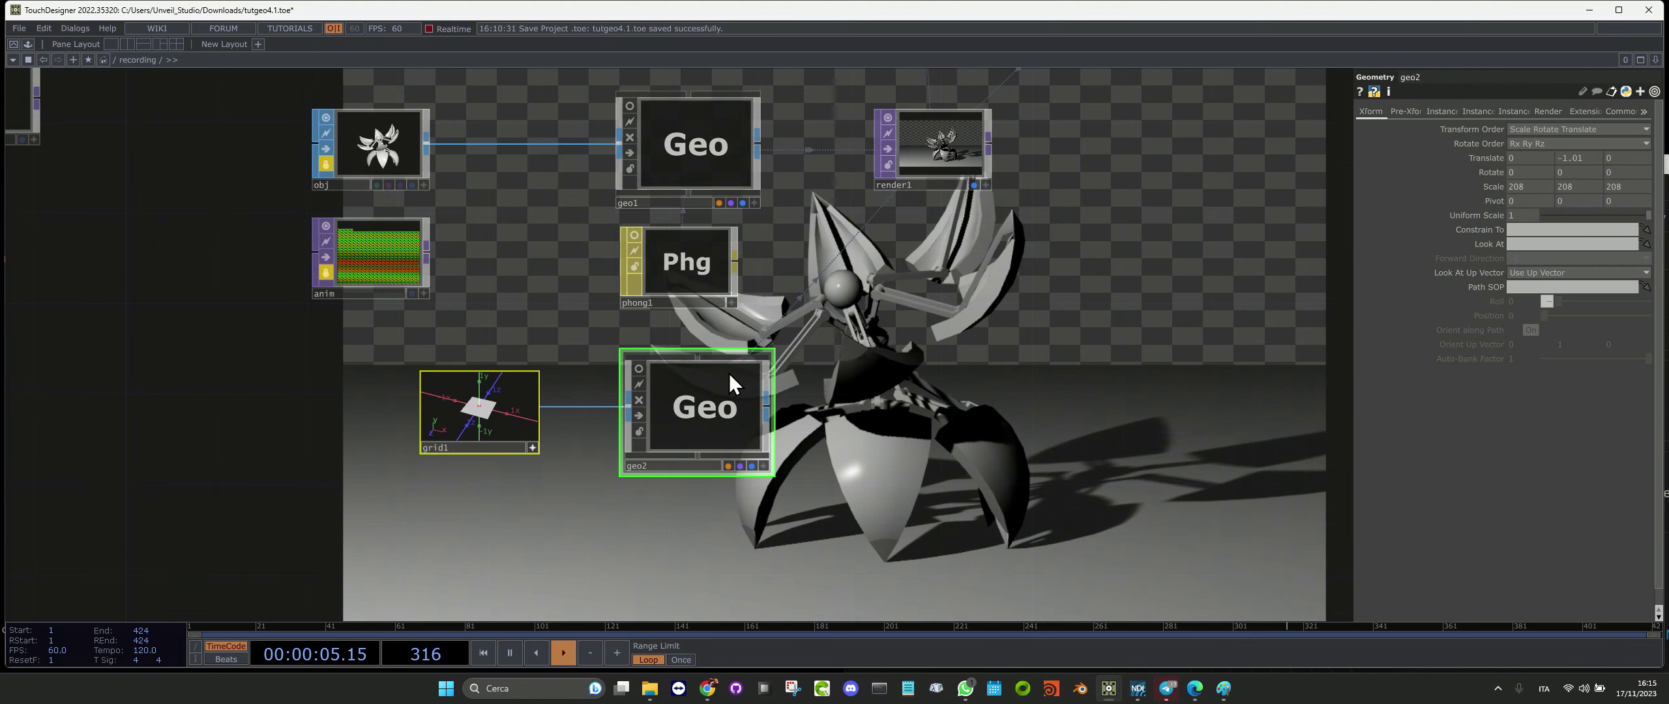
left_click_drag(729, 373, 240, 363)
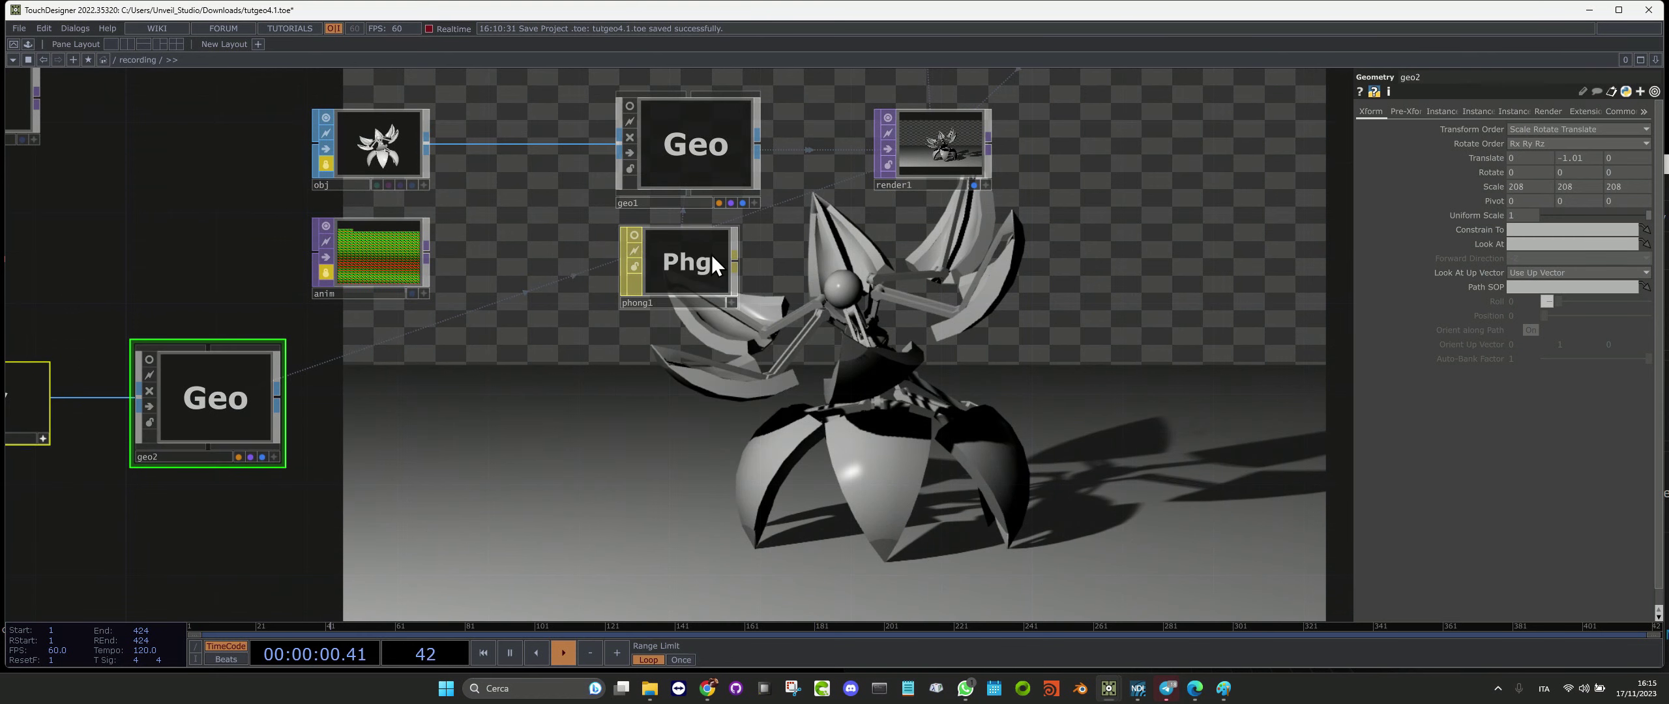
Add a Noise TOP below render1 and assign it as phong1's Color Map
left_click(698, 265)
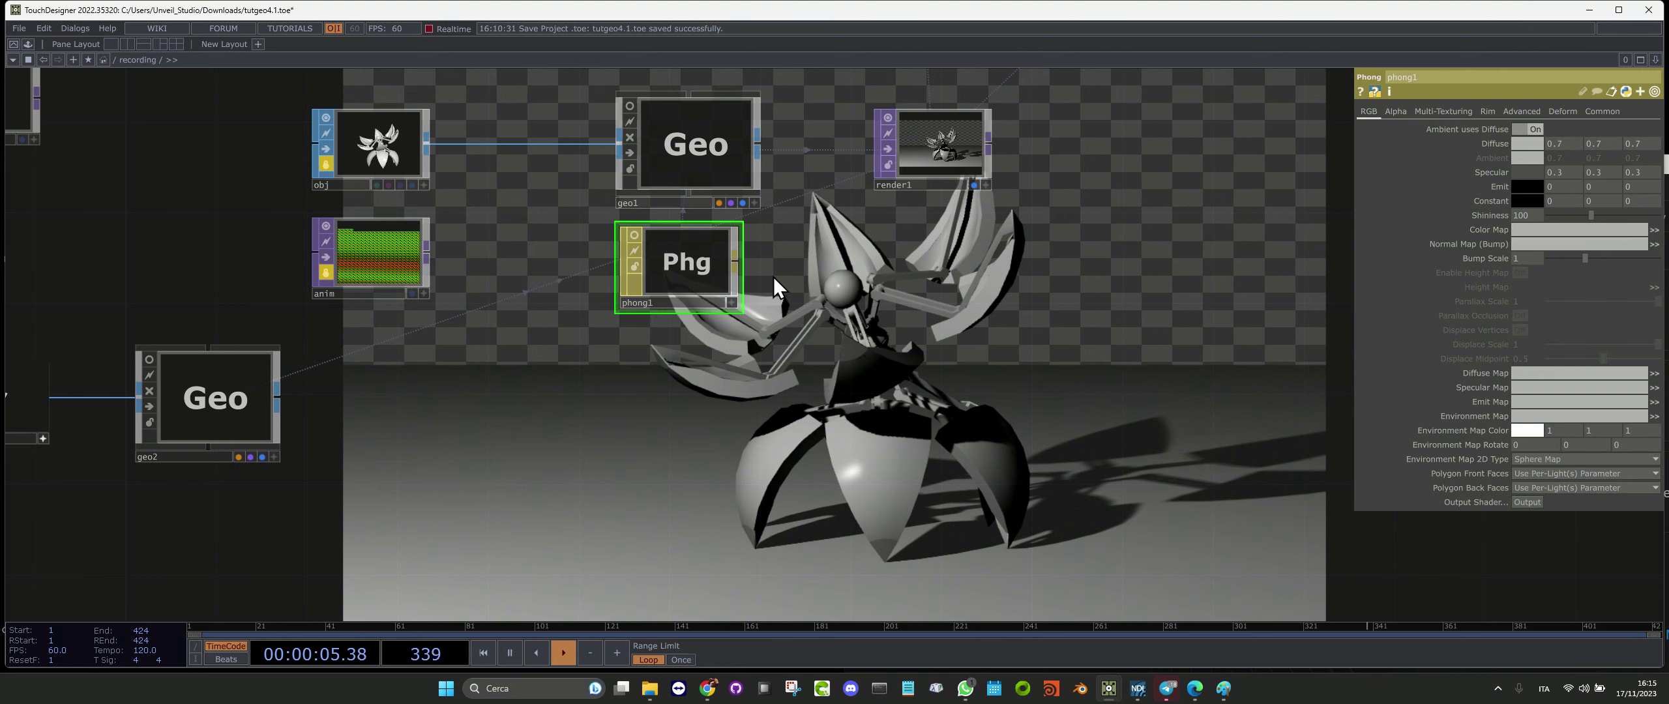
key("Tab")
left_click(597, 113)
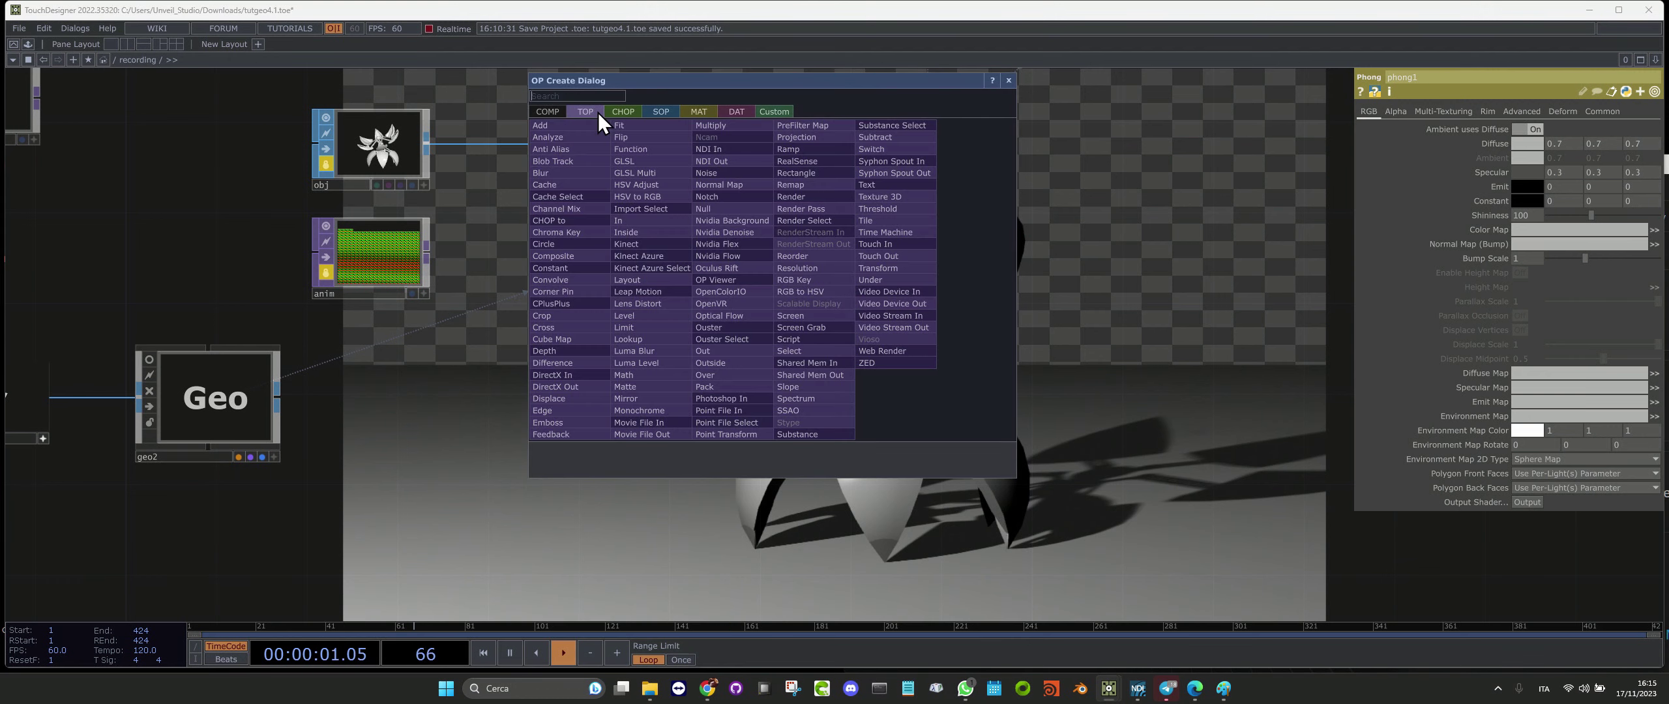
type("no")
key("Return")
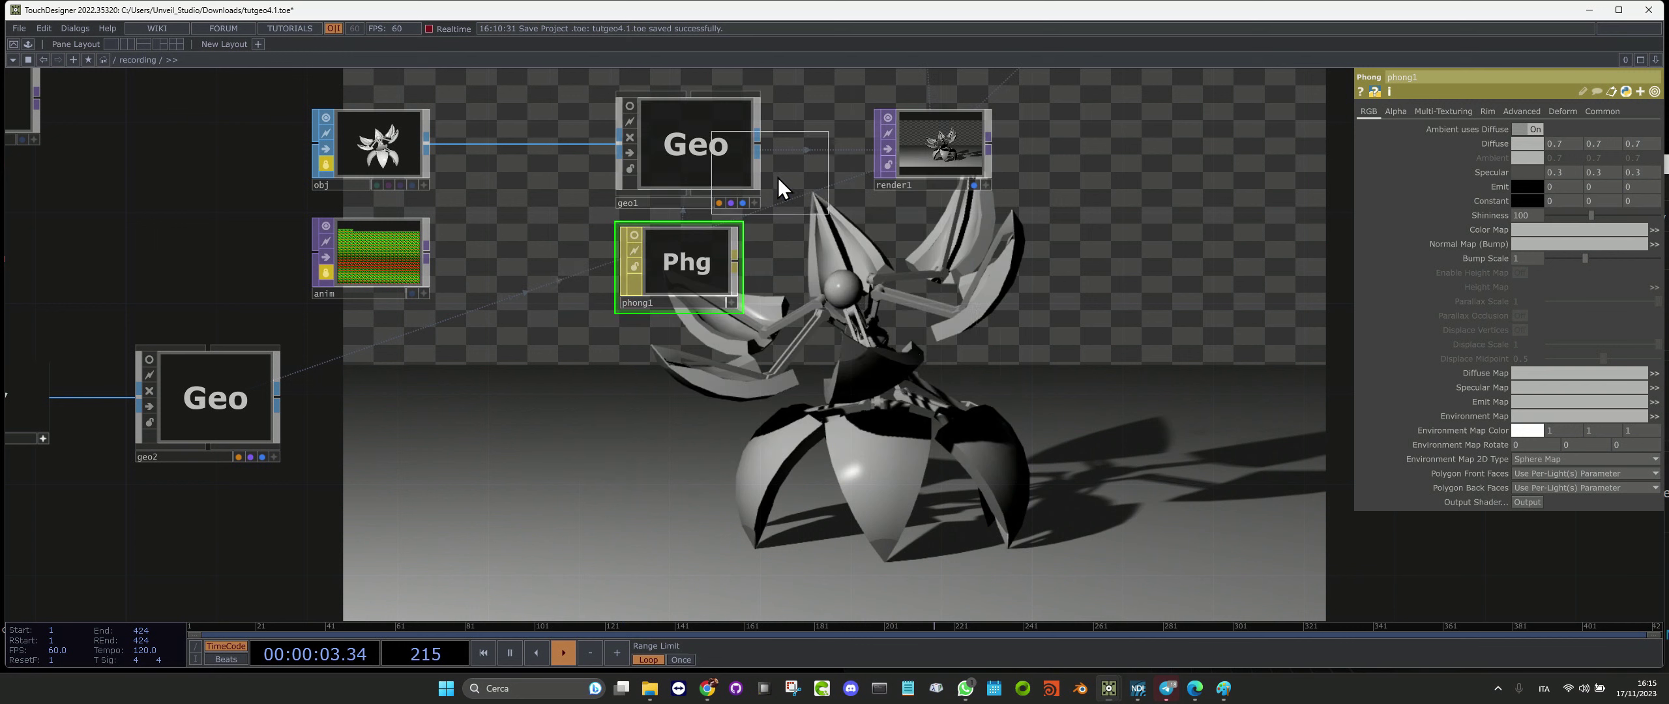
left_click(925, 346)
left_click_drag(940, 369, 1551, 230)
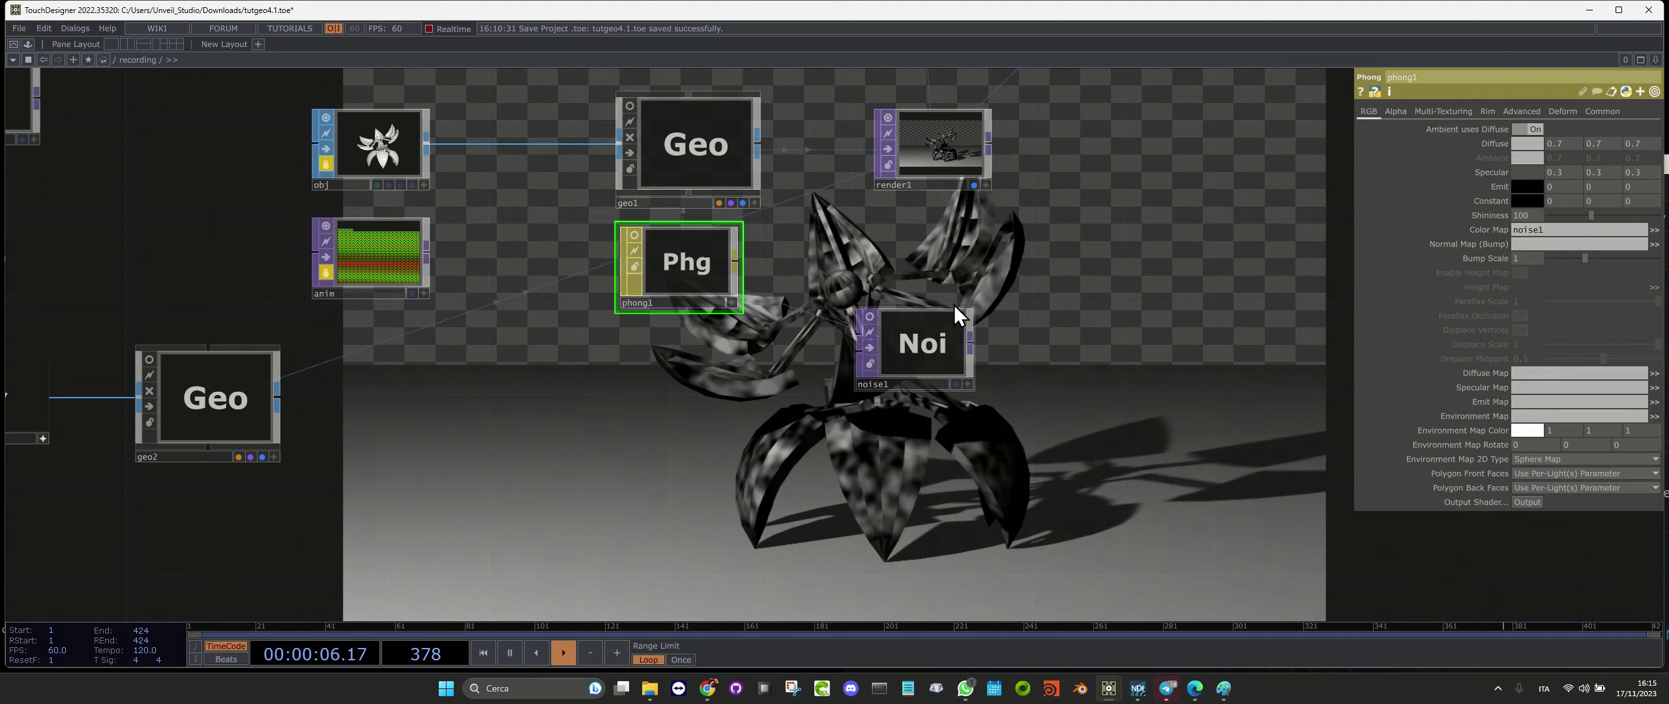
Turn off Monochrome on noise1, set seed 3990, period 2 and amplitude 2, and raise its exponent
left_click(962, 365)
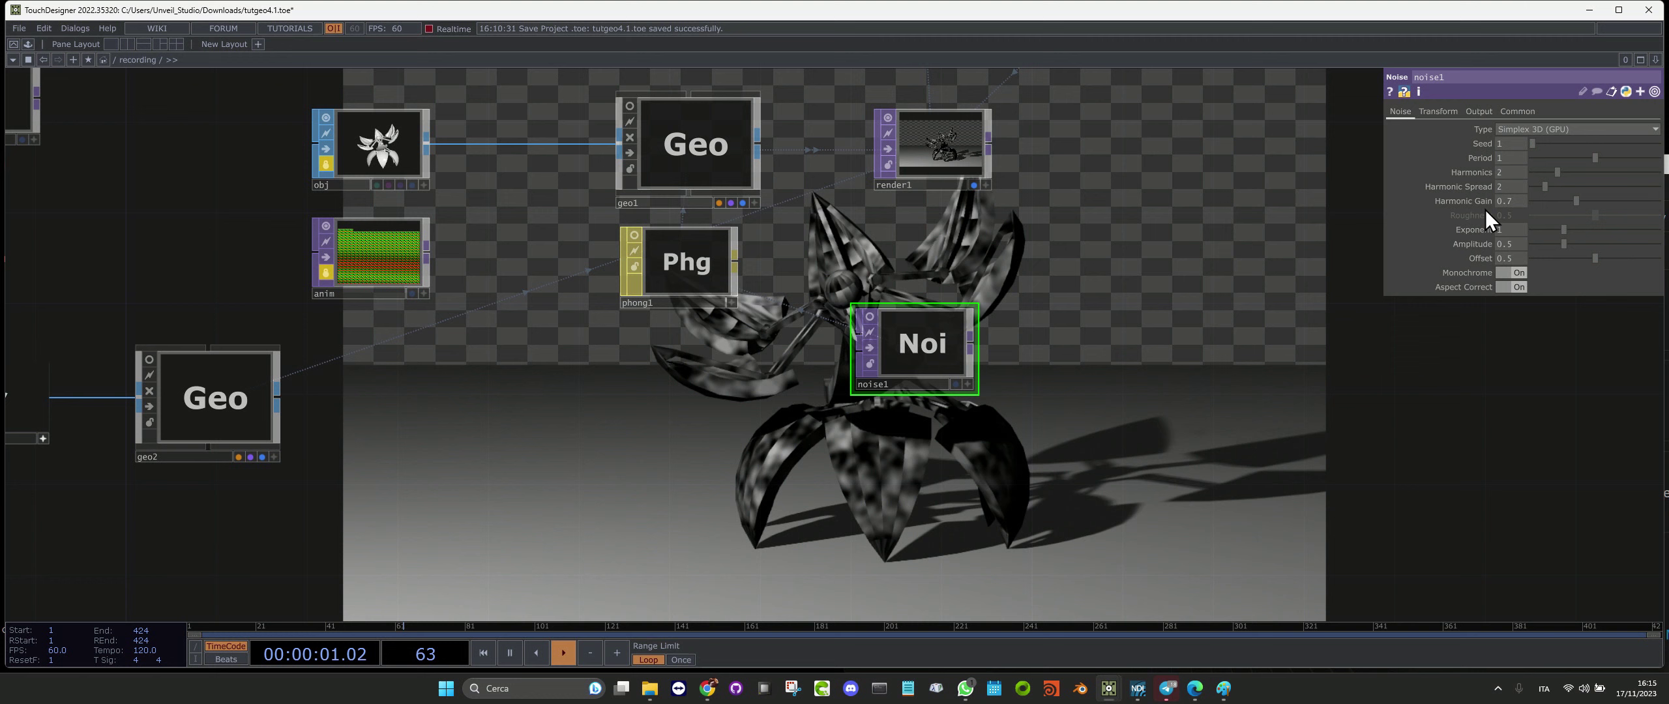
left_click(1518, 273)
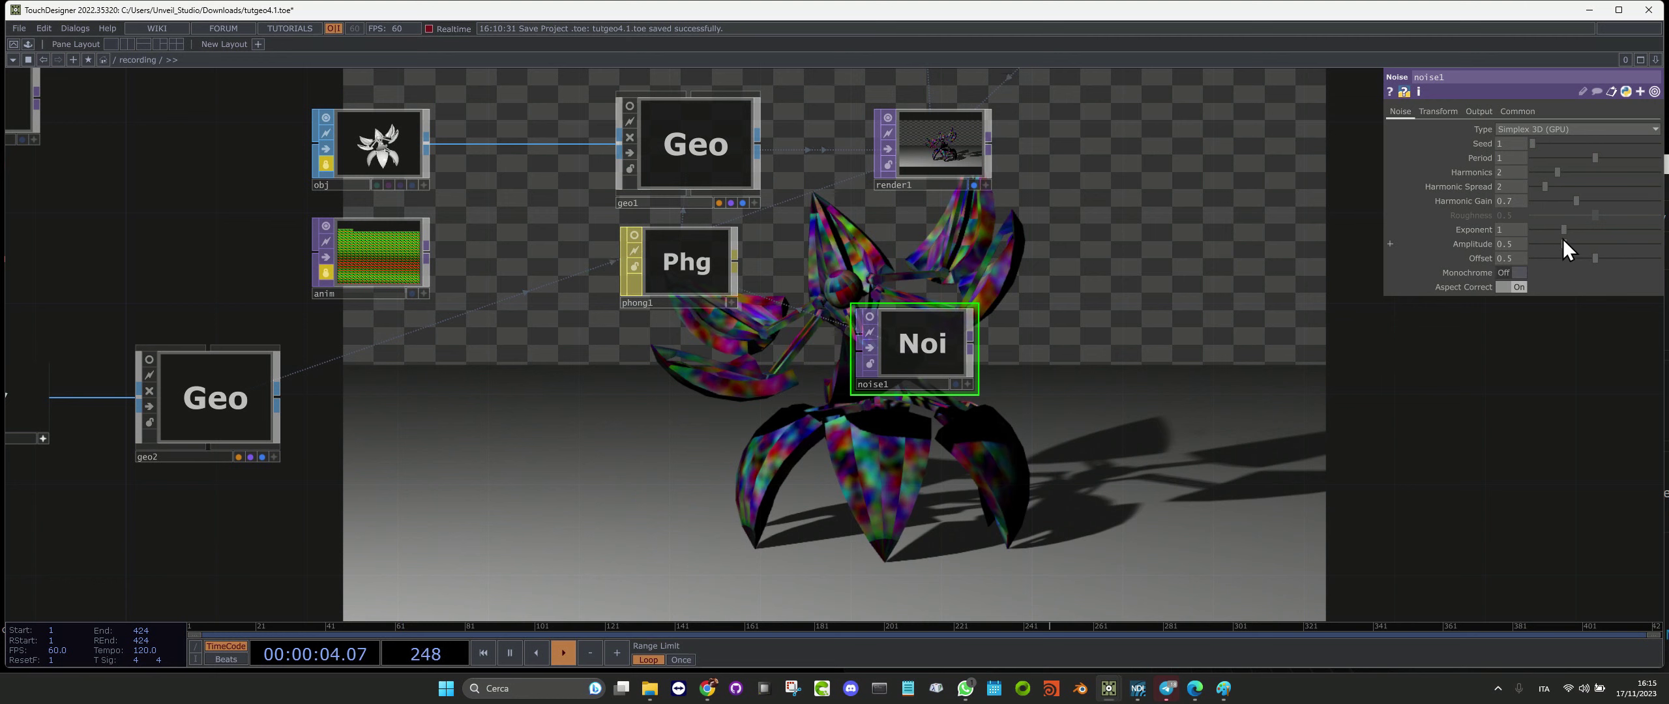
left_click_drag(1594, 244, 1539, 229)
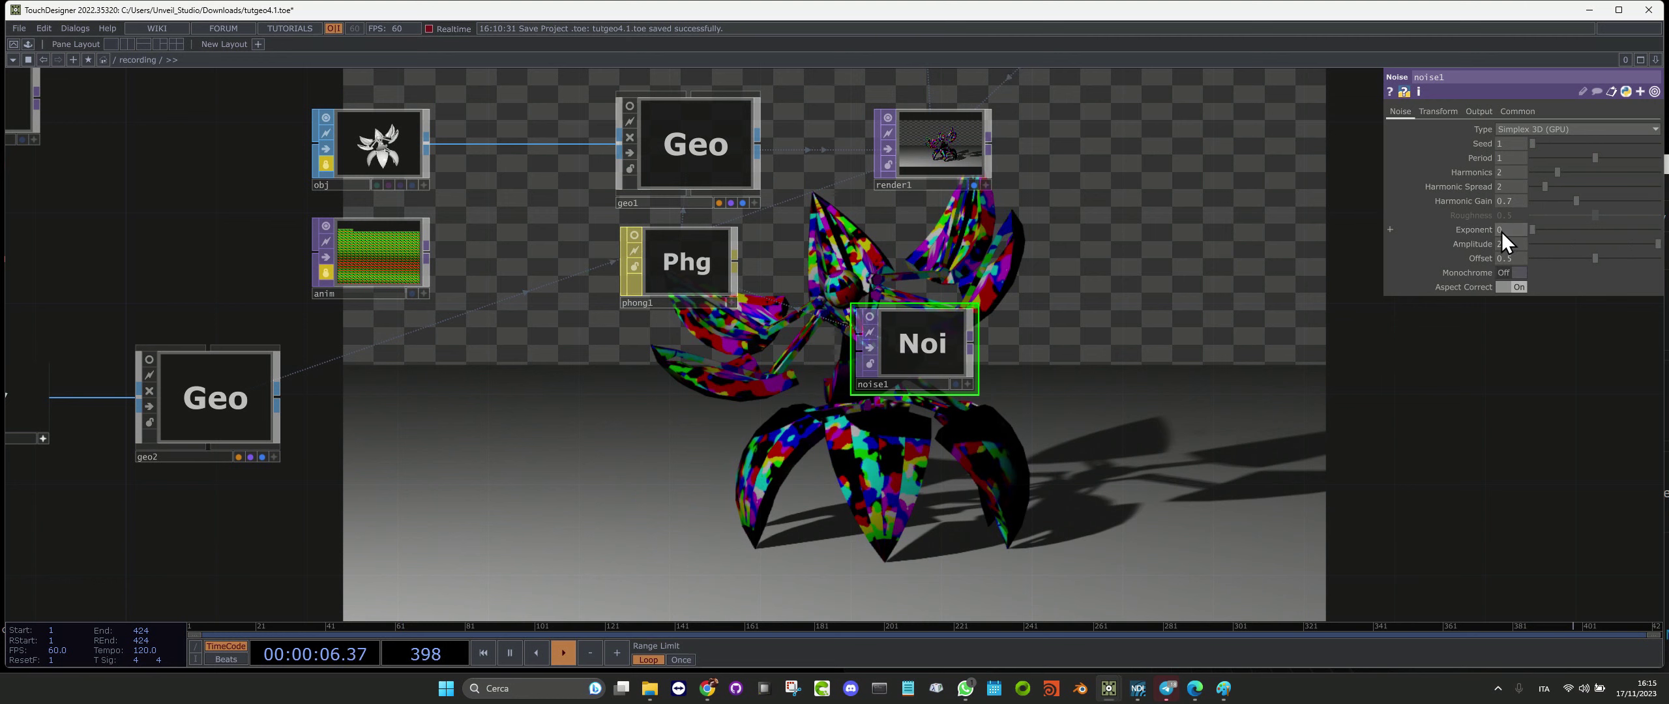
left_click_drag(1583, 157, 1659, 158)
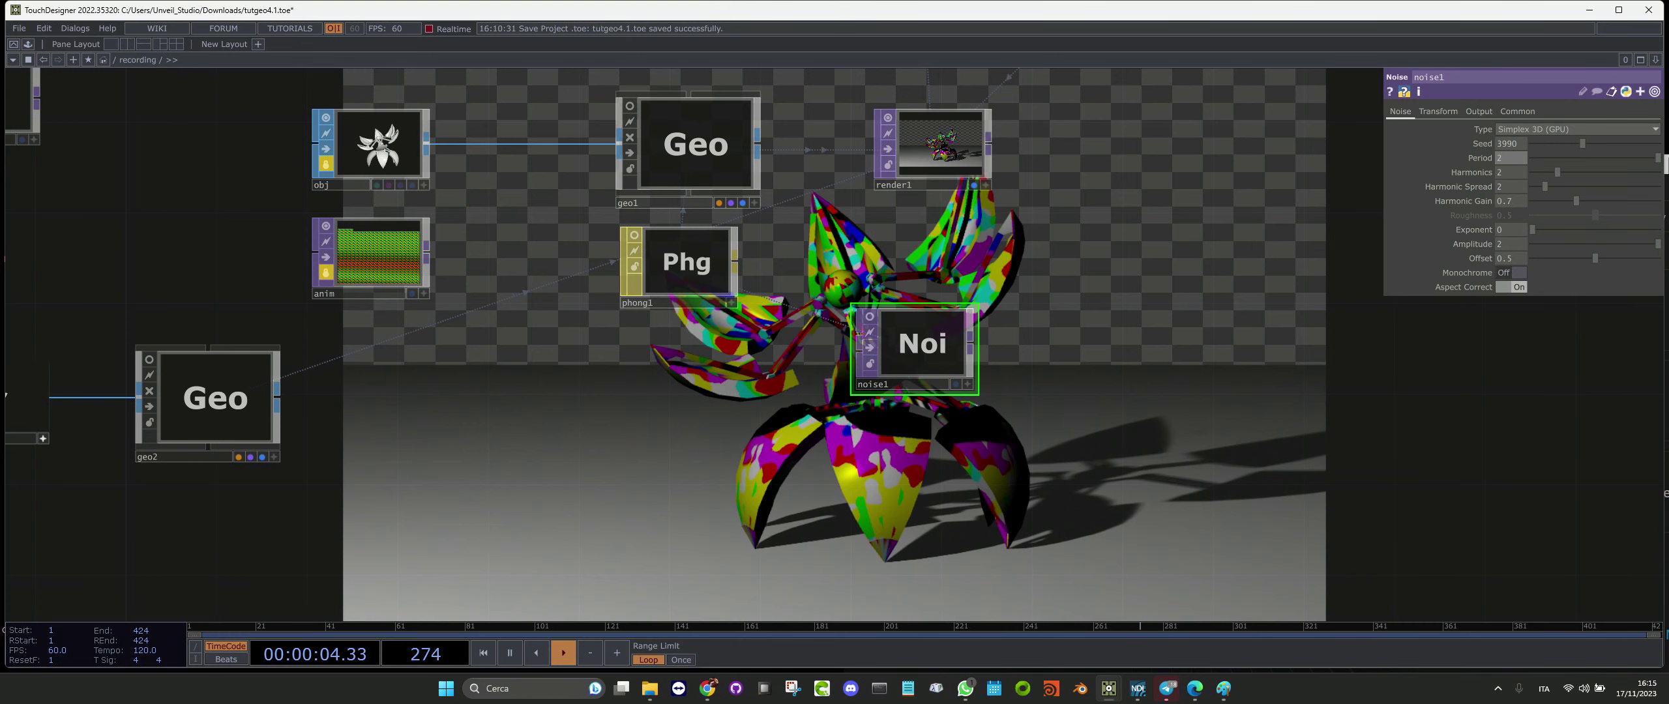
left_click_drag(1532, 230, 1658, 233)
left_click_drag(1266, 313, 1084, 327)
Output phong1's shader as a GLSL material named phong1GLSL, leaving the geometry shader out
left_click_drag(845, 398, 754, 202)
left_click(753, 202)
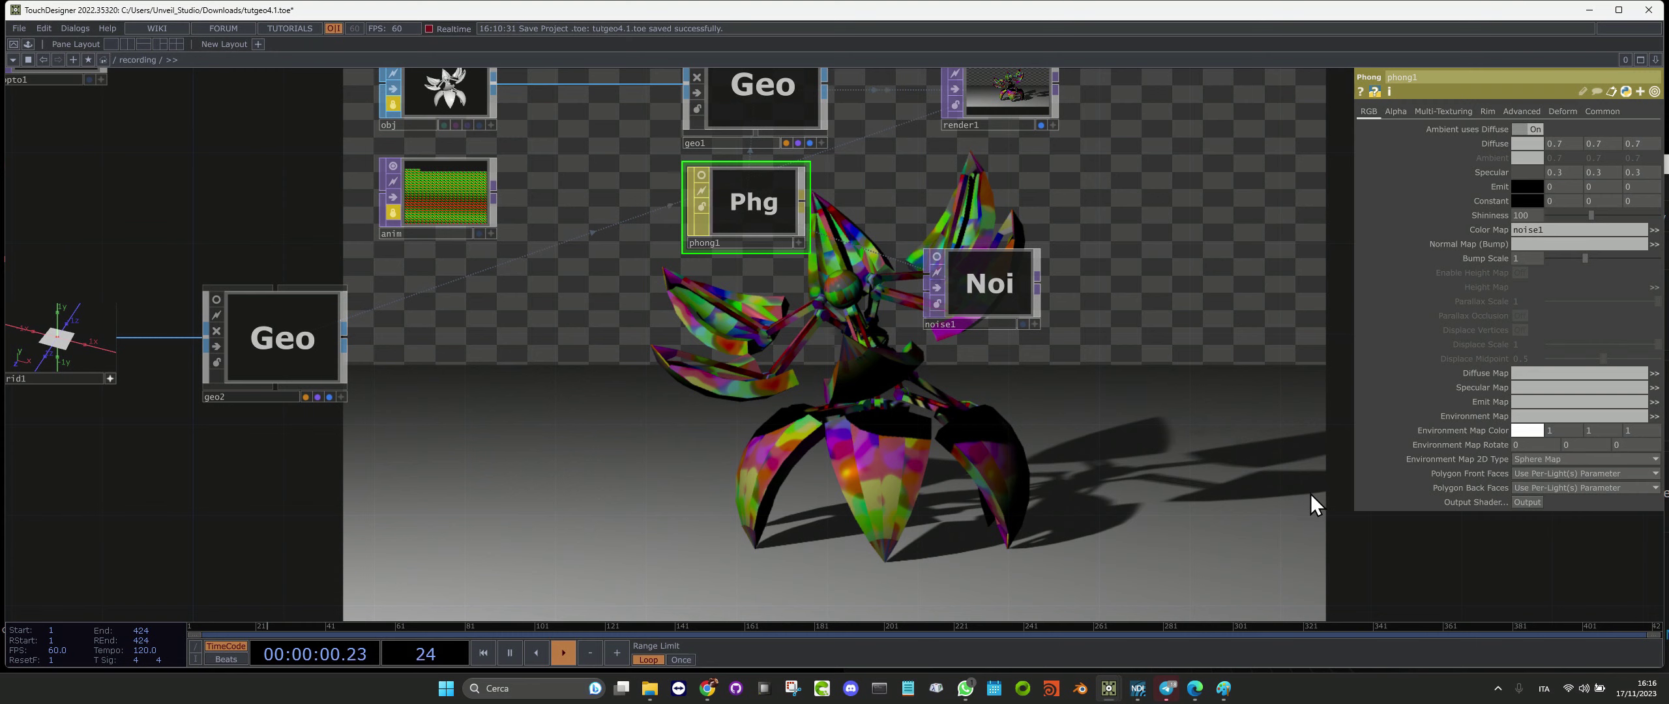
left_click(1528, 503)
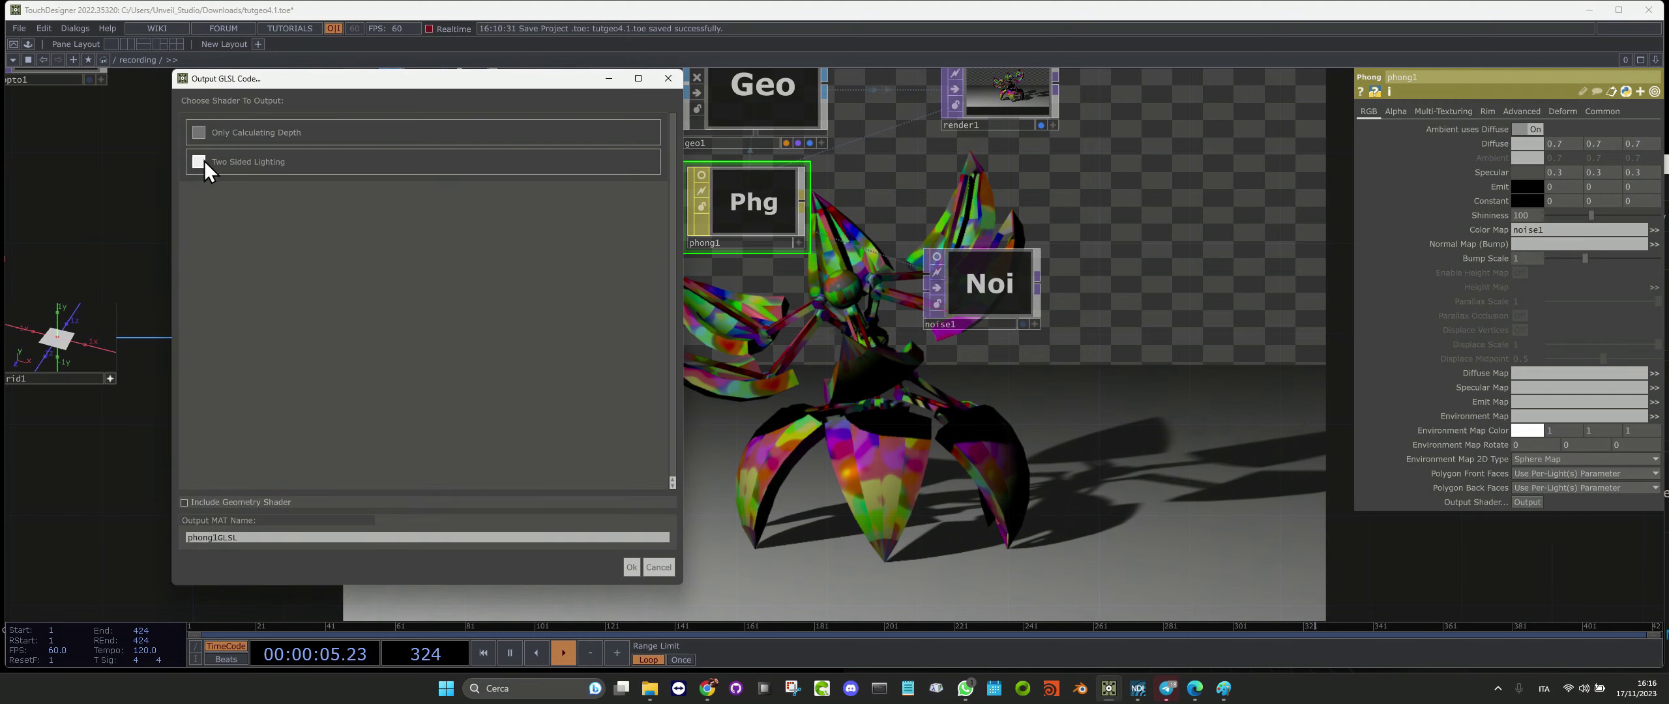
left_click(183, 503)
left_click(228, 502)
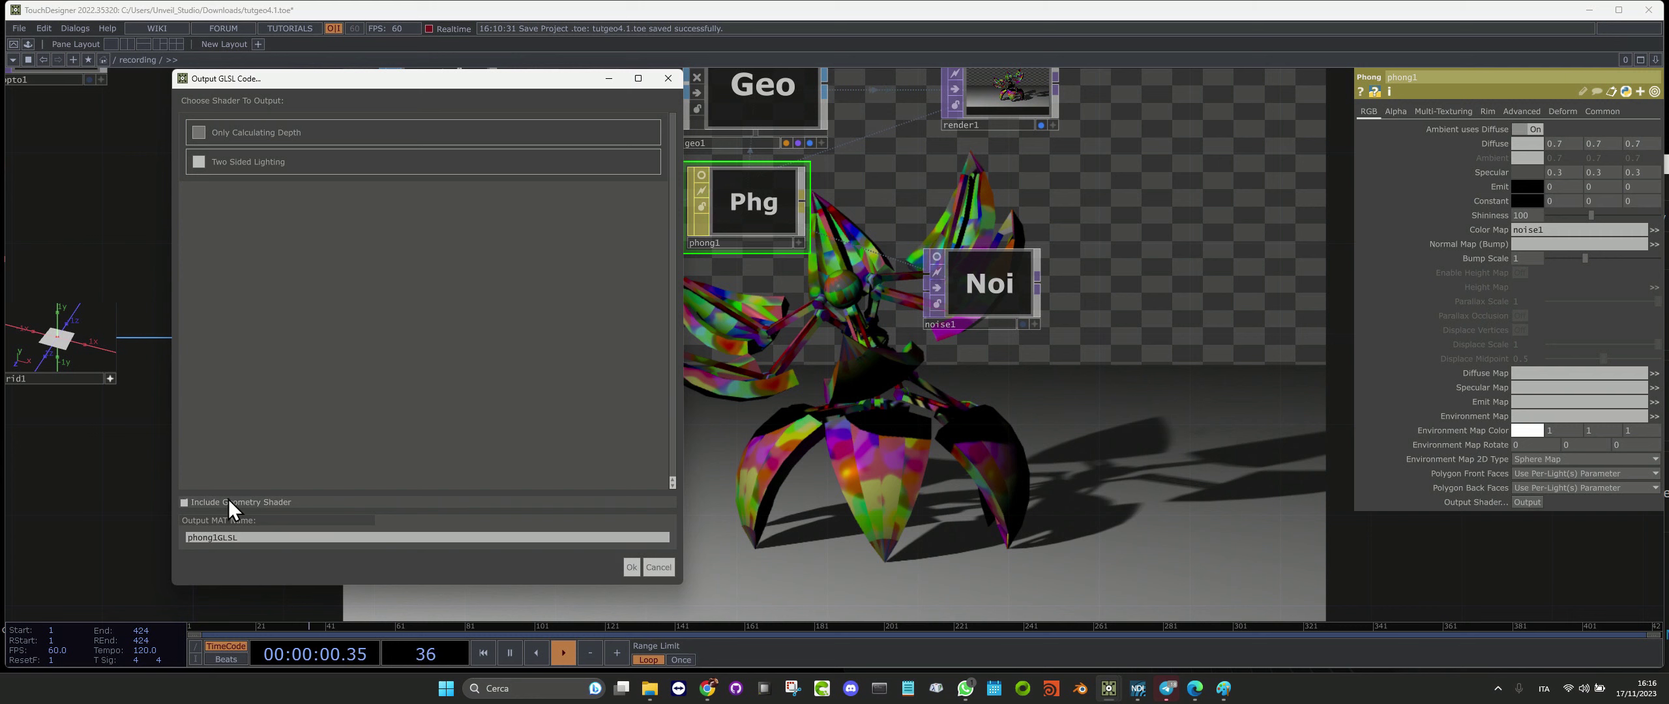
left_click(631, 567)
Move noise1 directly below phong1 and assign phong1GLSL as geo1's material
left_click_drag(911, 227, 453, 403)
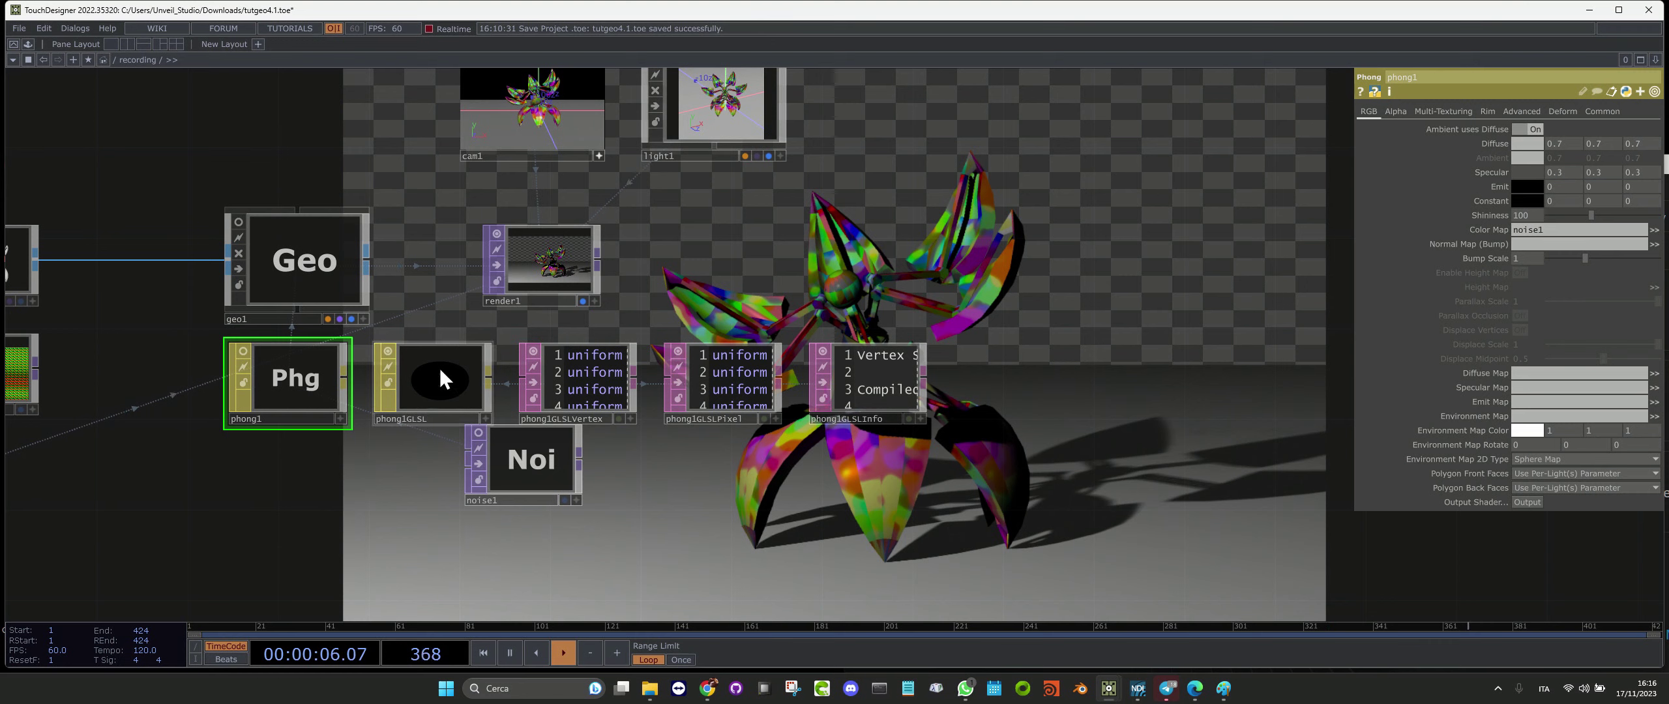
left_click_drag(515, 469, 261, 496)
left_click_drag(385, 386, 308, 245)
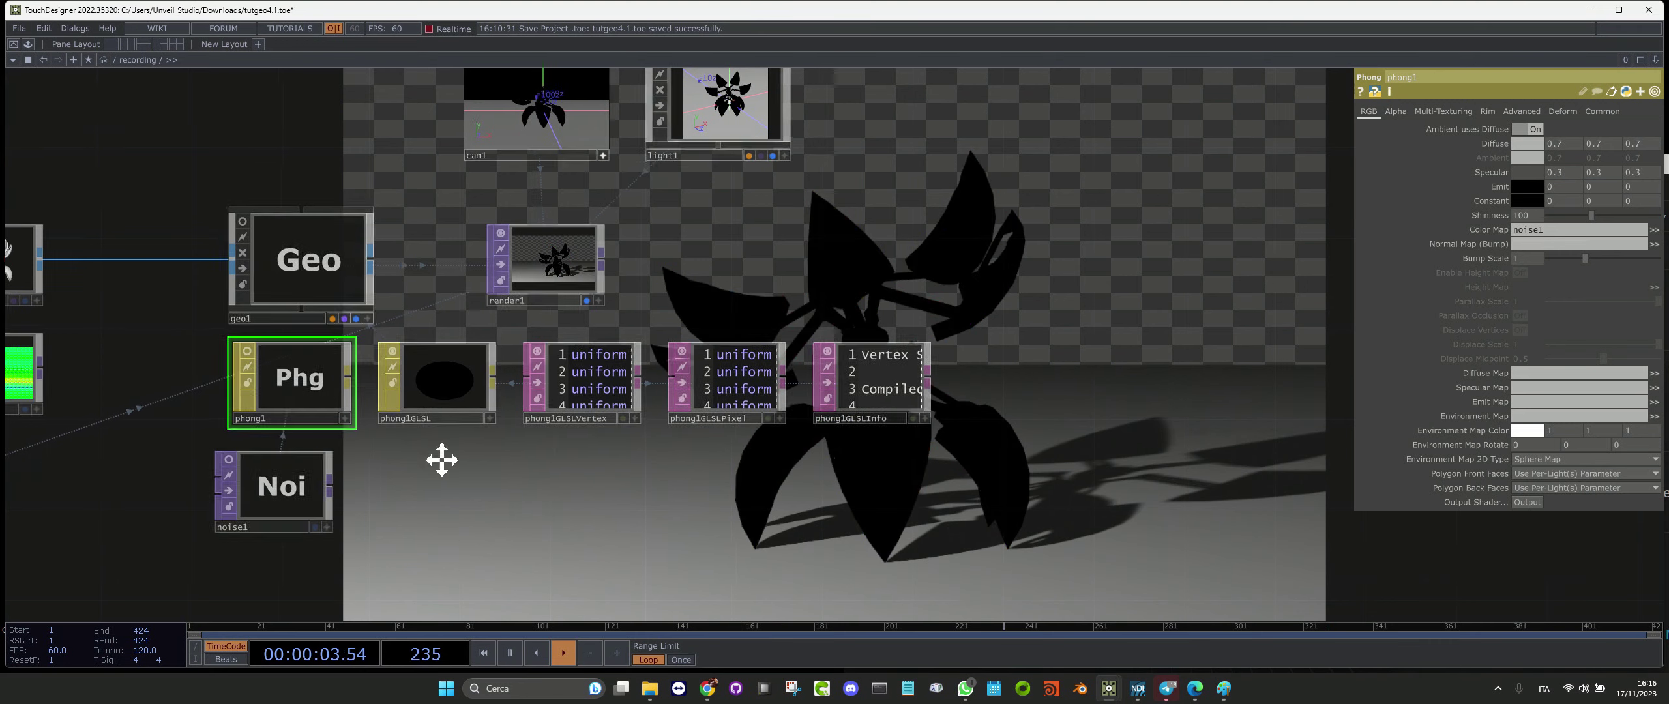
left_click_drag(441, 460, 805, 433)
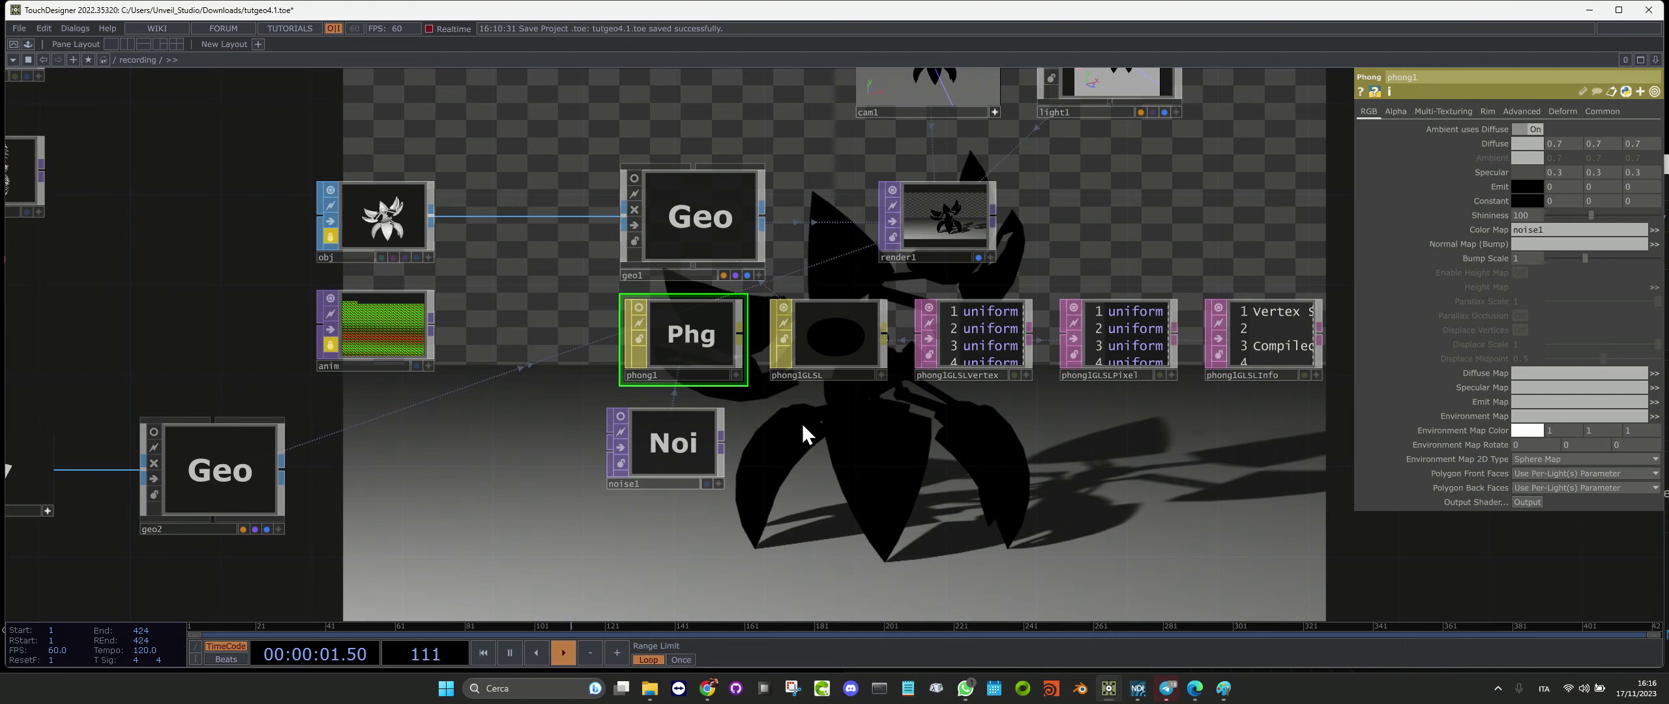
Reassign phong1 as geo1's material and delete phong1GLSL with its vertex, pixel and info nodes
left_click_drag(724, 346, 681, 261)
left_click_drag(793, 407, 590, 391)
mouse_move(626, 399)
right_mouse_down()
mouse_move(1148, 311)
mouse_move(1129, 314)
right_mouse_up()
key("Delete")
Output phong1's GLSL code again without the geometry shader and assign phong1GLSL to geo1 as its material
left_click(493, 306)
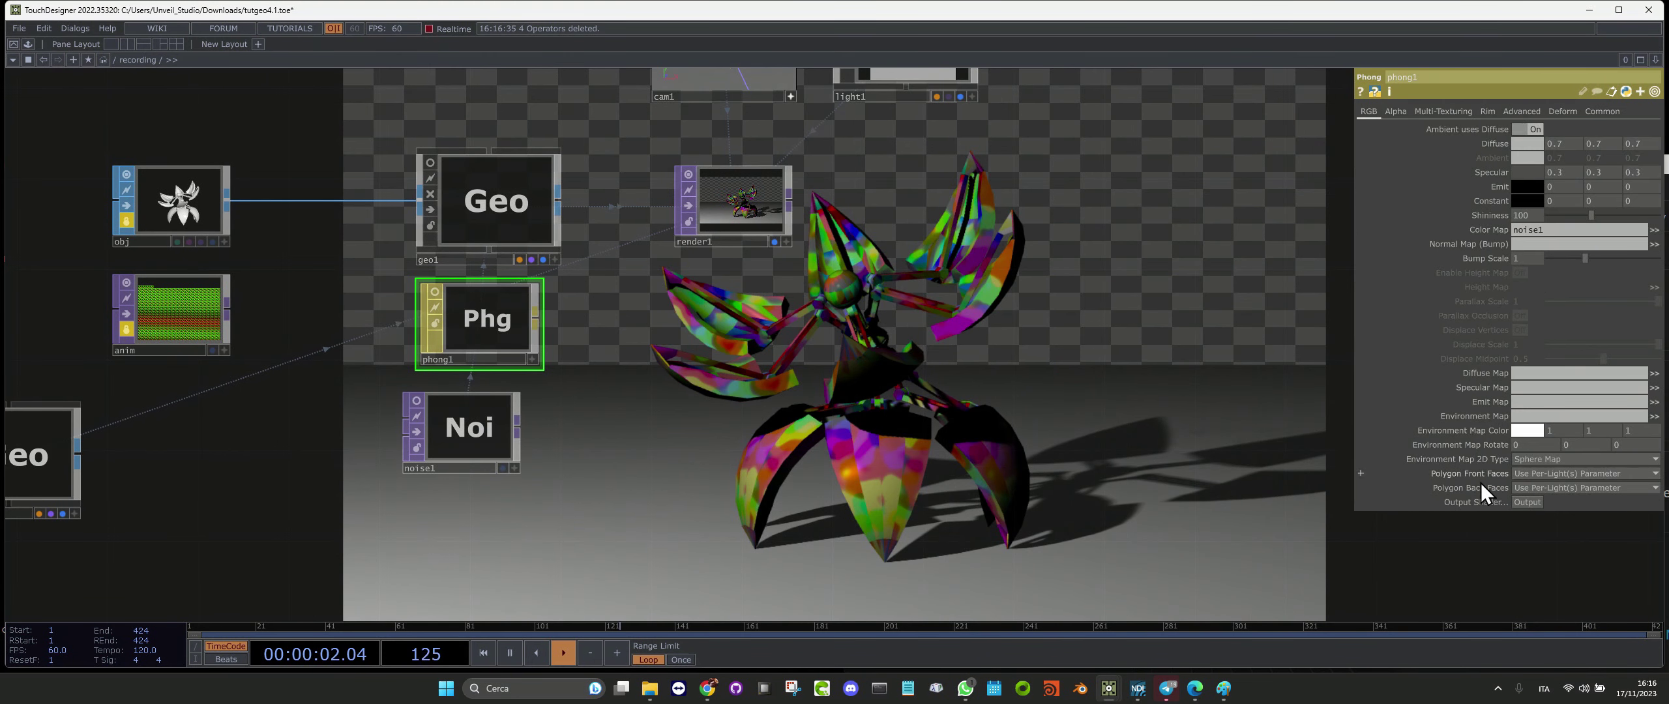
left_click(1526, 502)
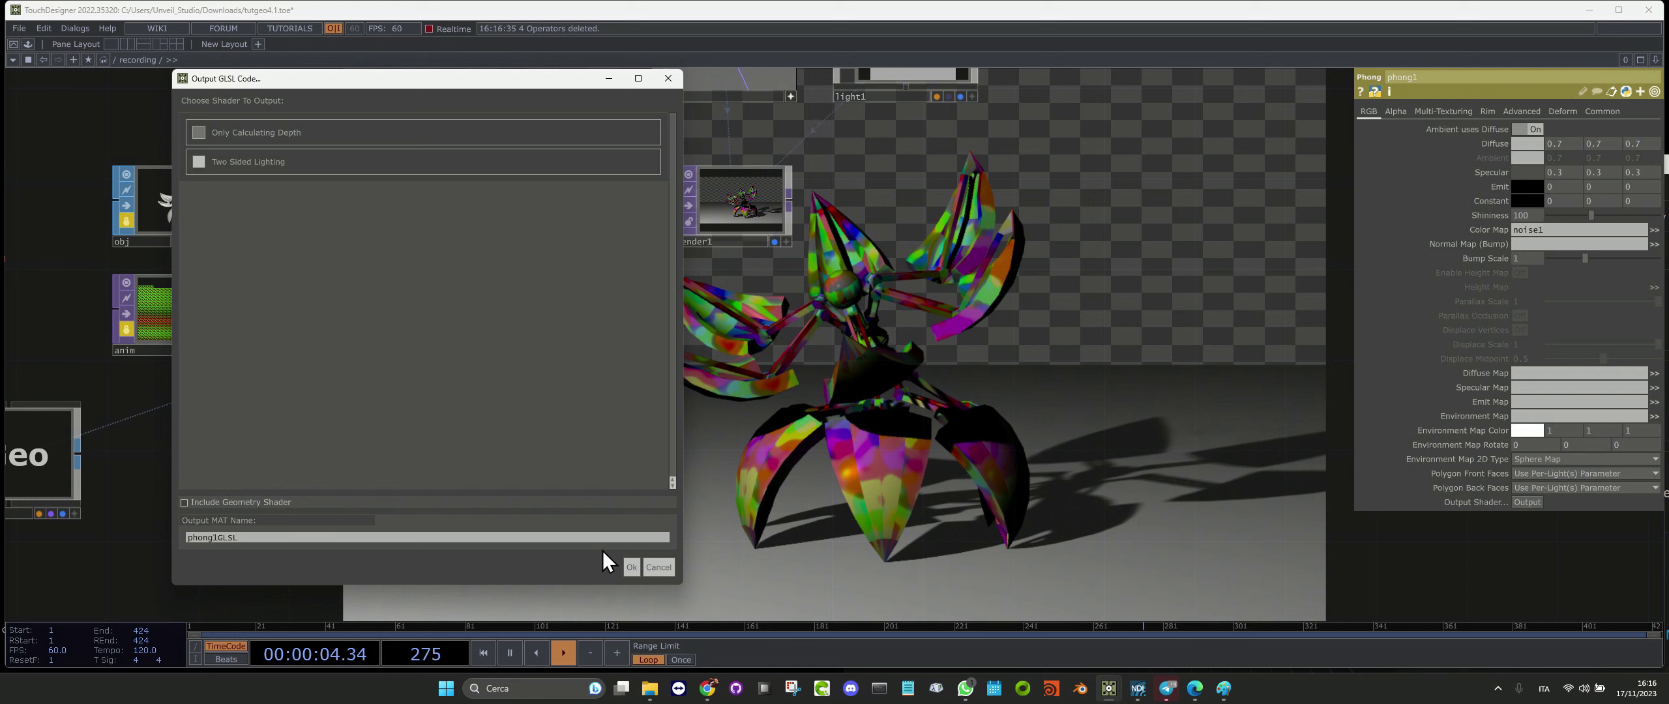
left_click(631, 567)
left_click_drag(625, 319, 507, 212)
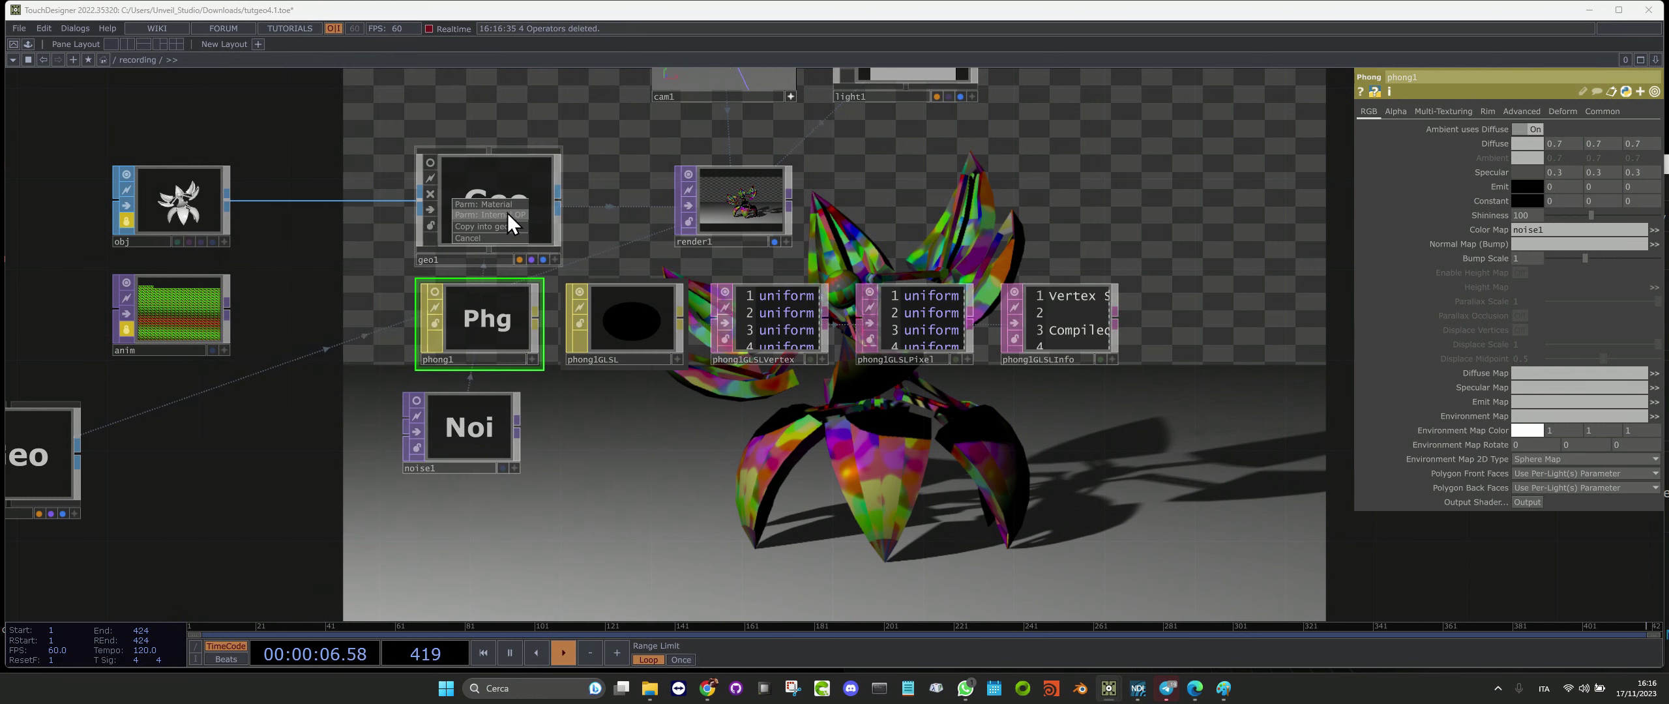
left_click(485, 204)
Inspect phong1GLSL's samplers and the vertex shader code, and reassign phong1 as geo1's material
left_click(662, 334)
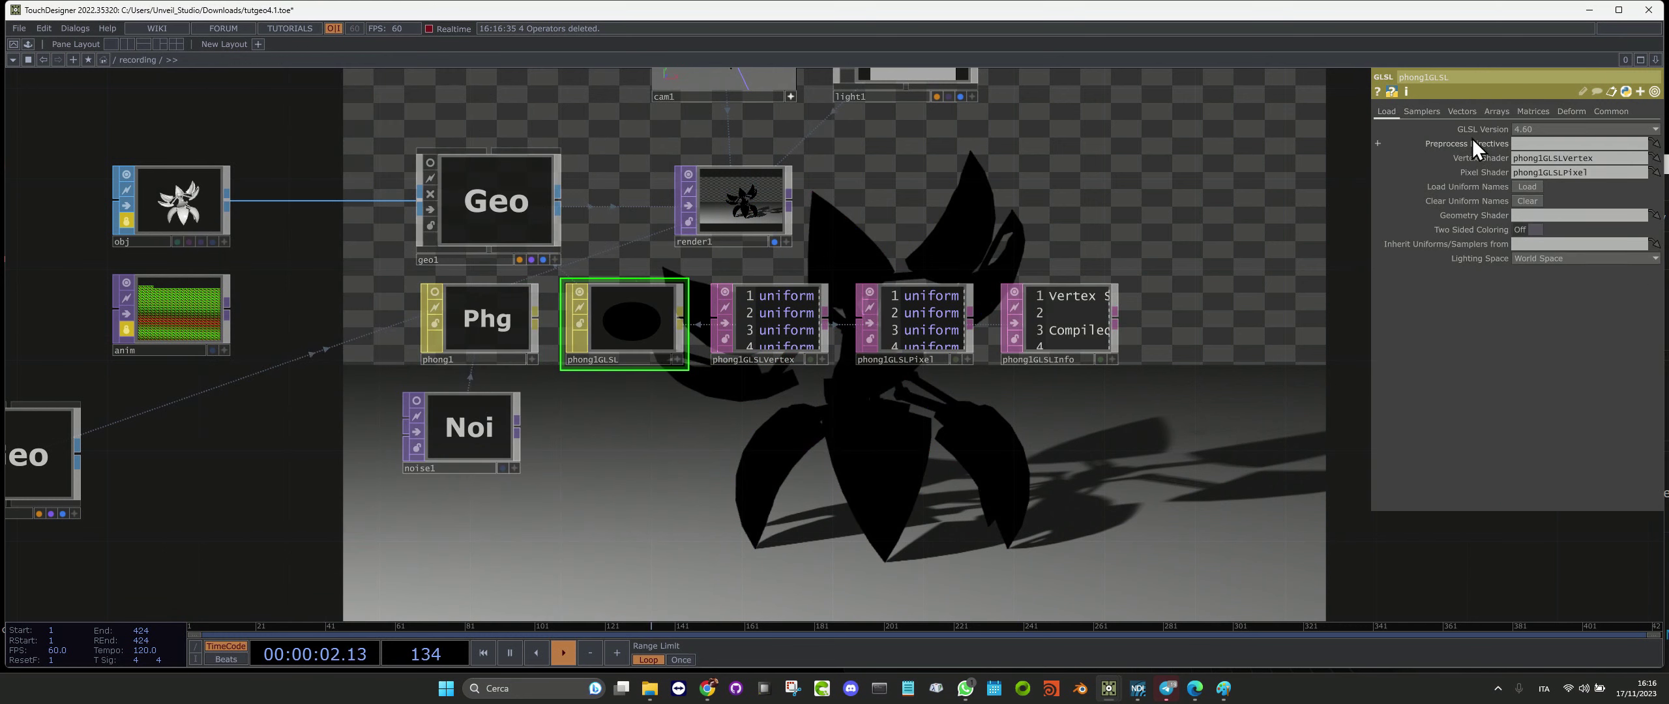
left_click(1429, 111)
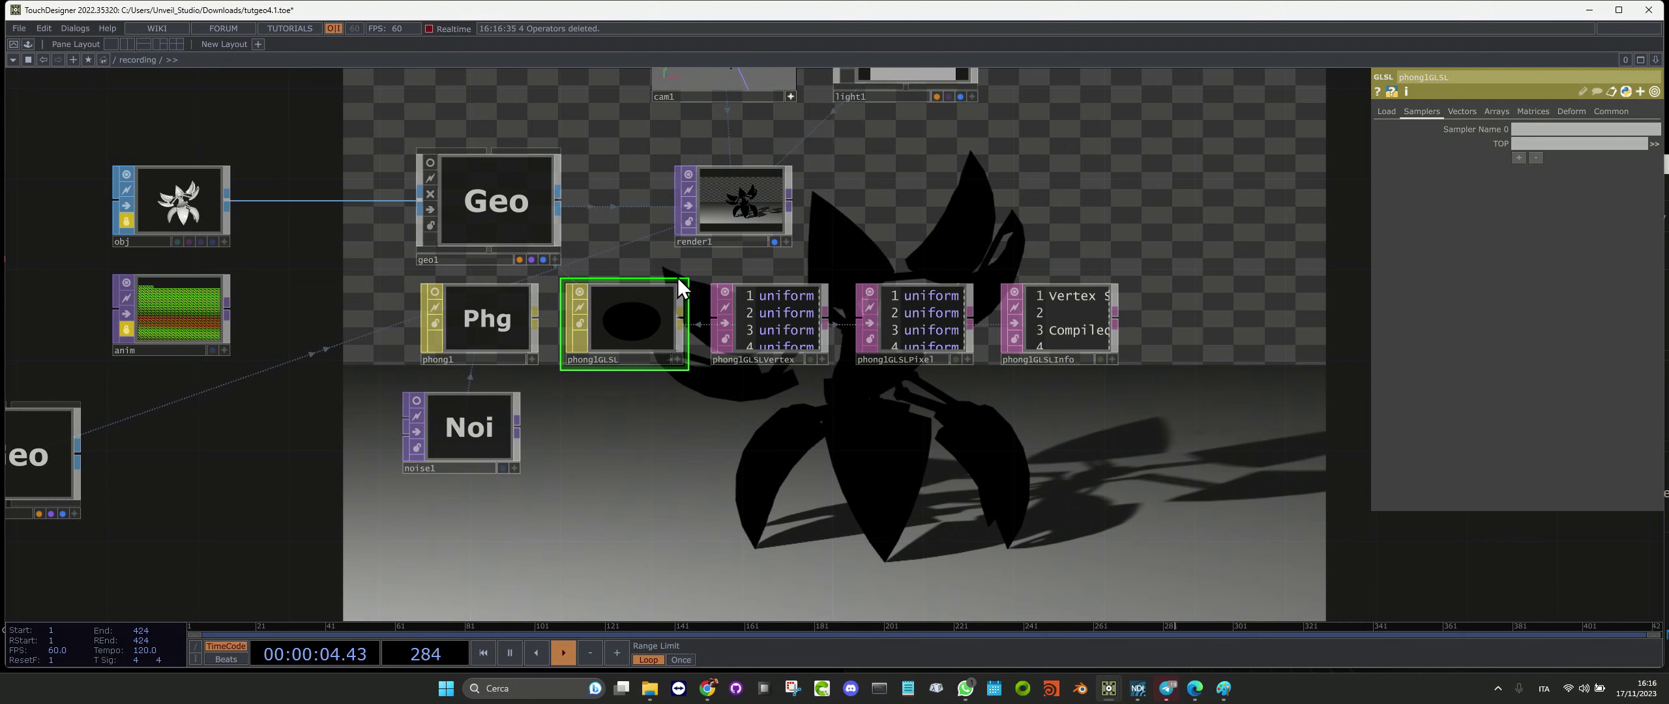
left_click(508, 346)
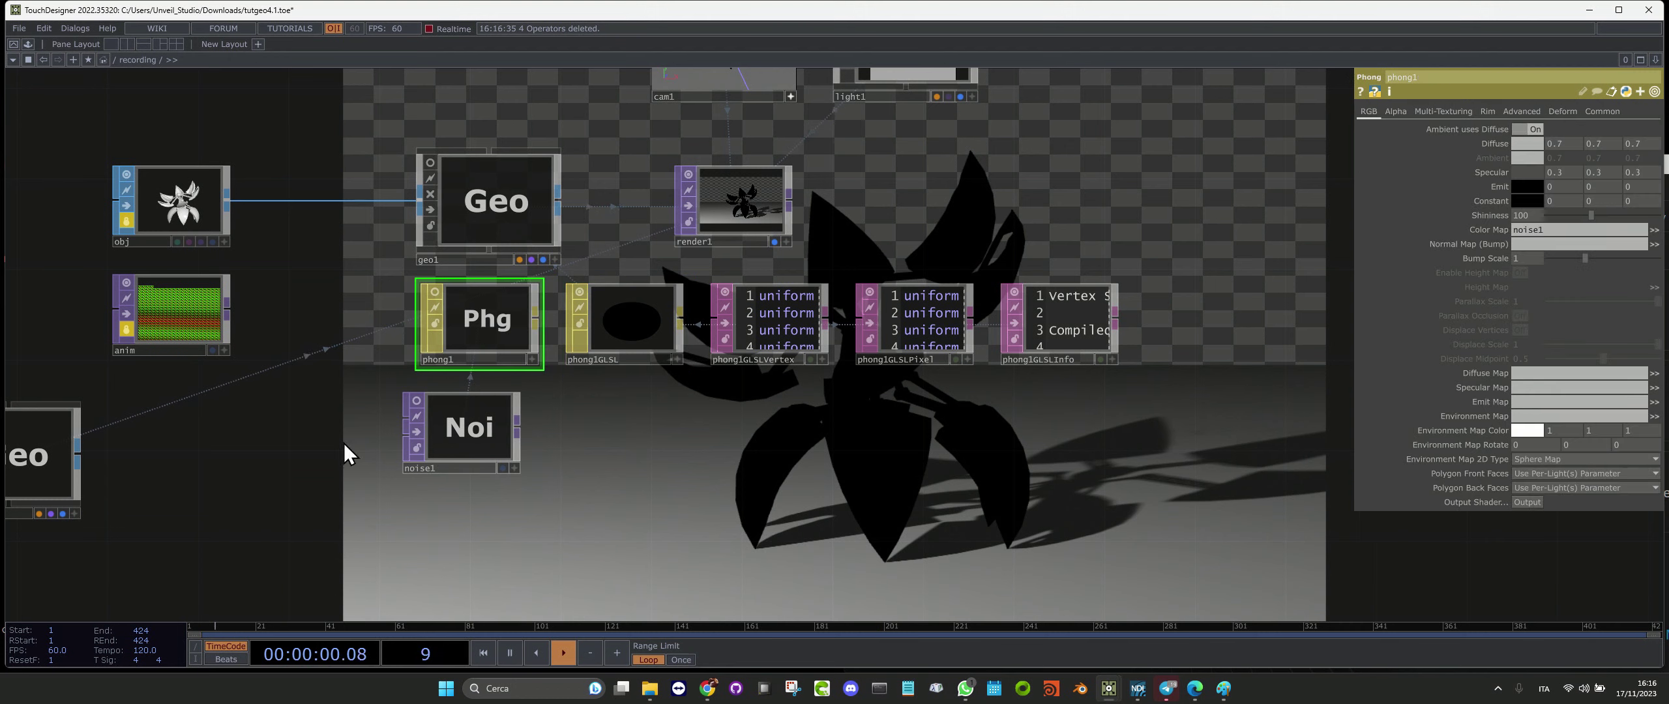
left_click(657, 336)
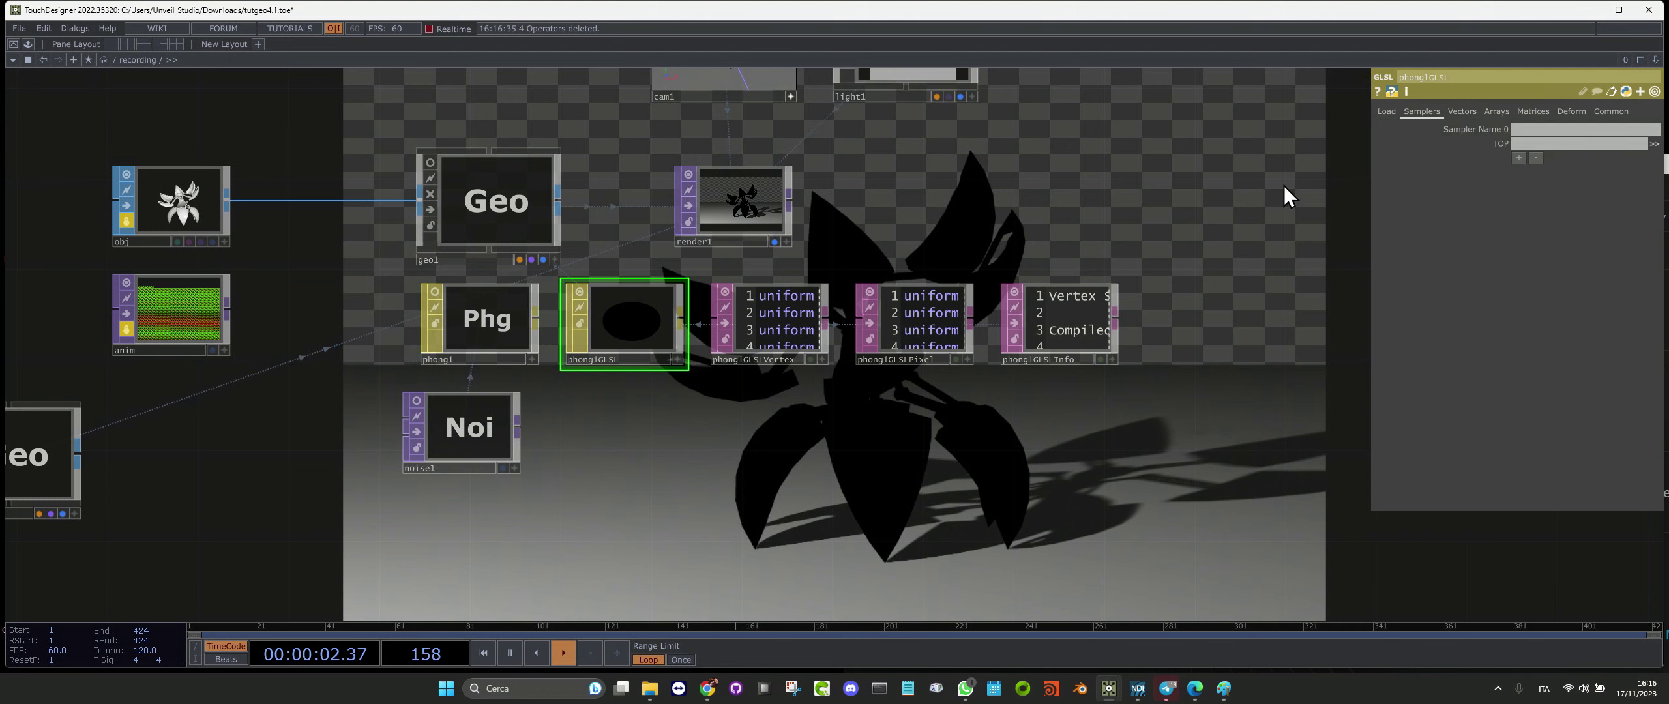
scroll(736, 331, "up", 5)
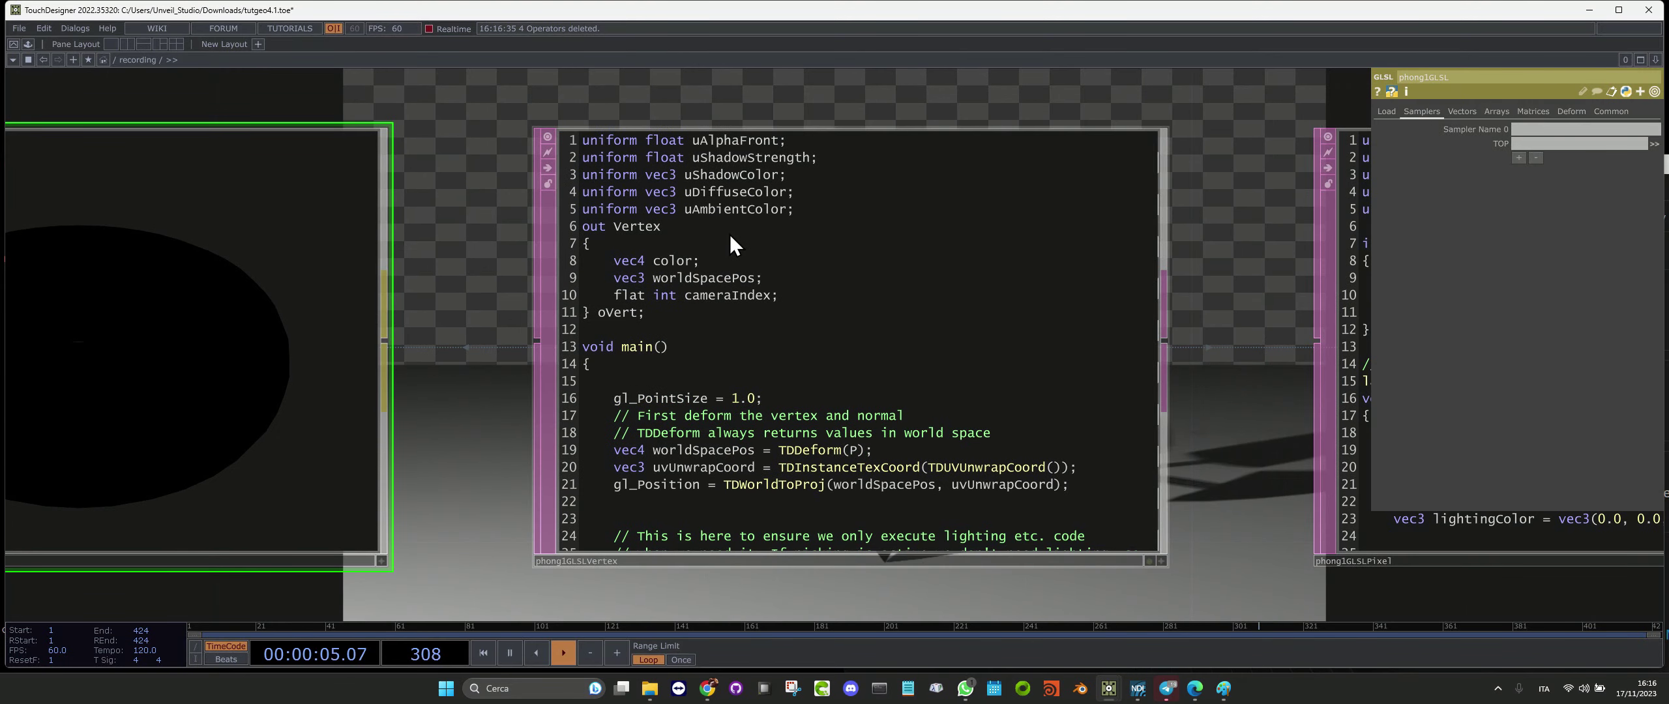
scroll(730, 235, "down", 5)
left_click_drag(308, 257, 378, 125)
left_click(380, 124)
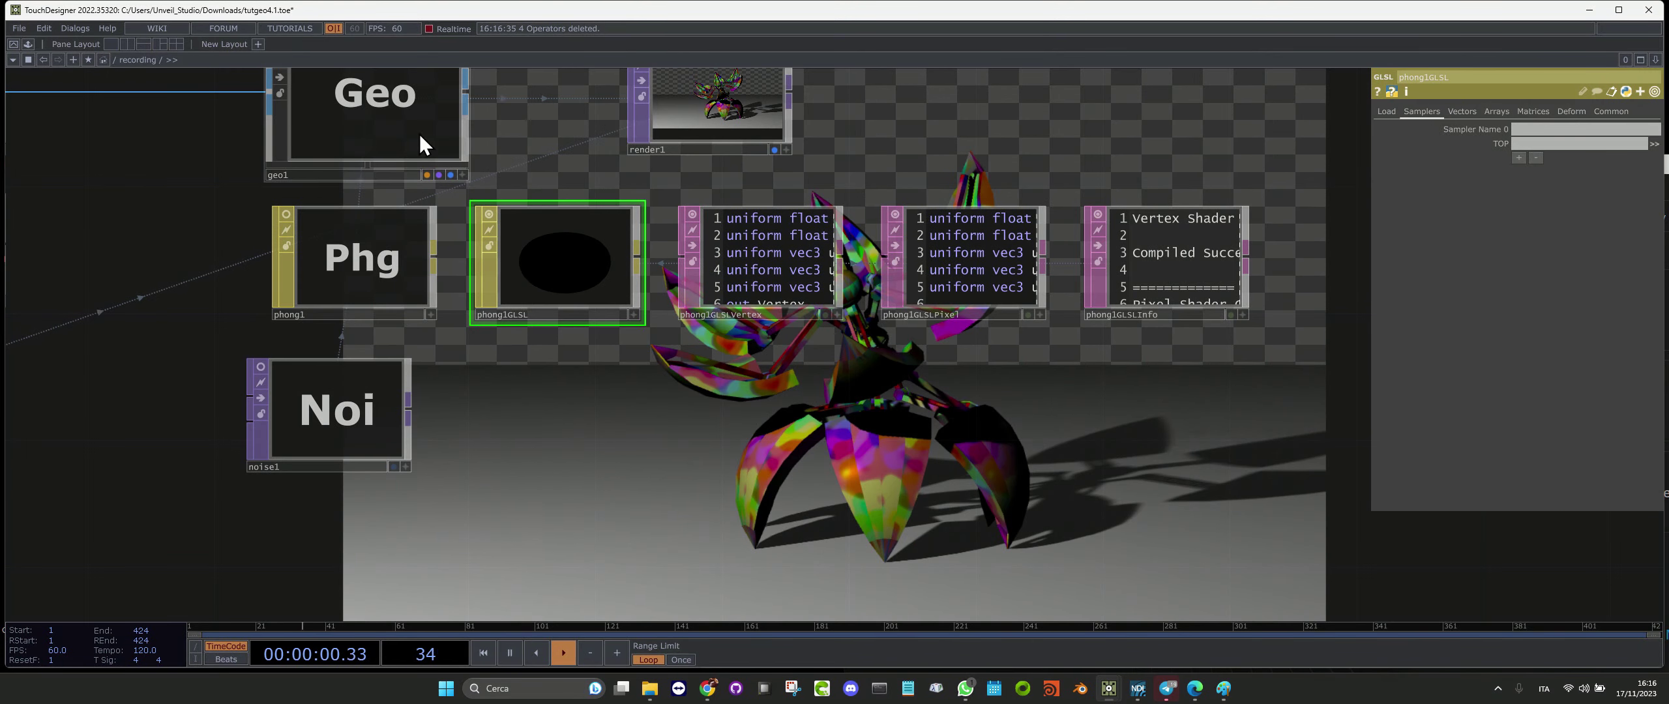
Output phong1's shader as a GLSL material with the geometry shader included
left_click(436, 277)
left_click(1534, 507)
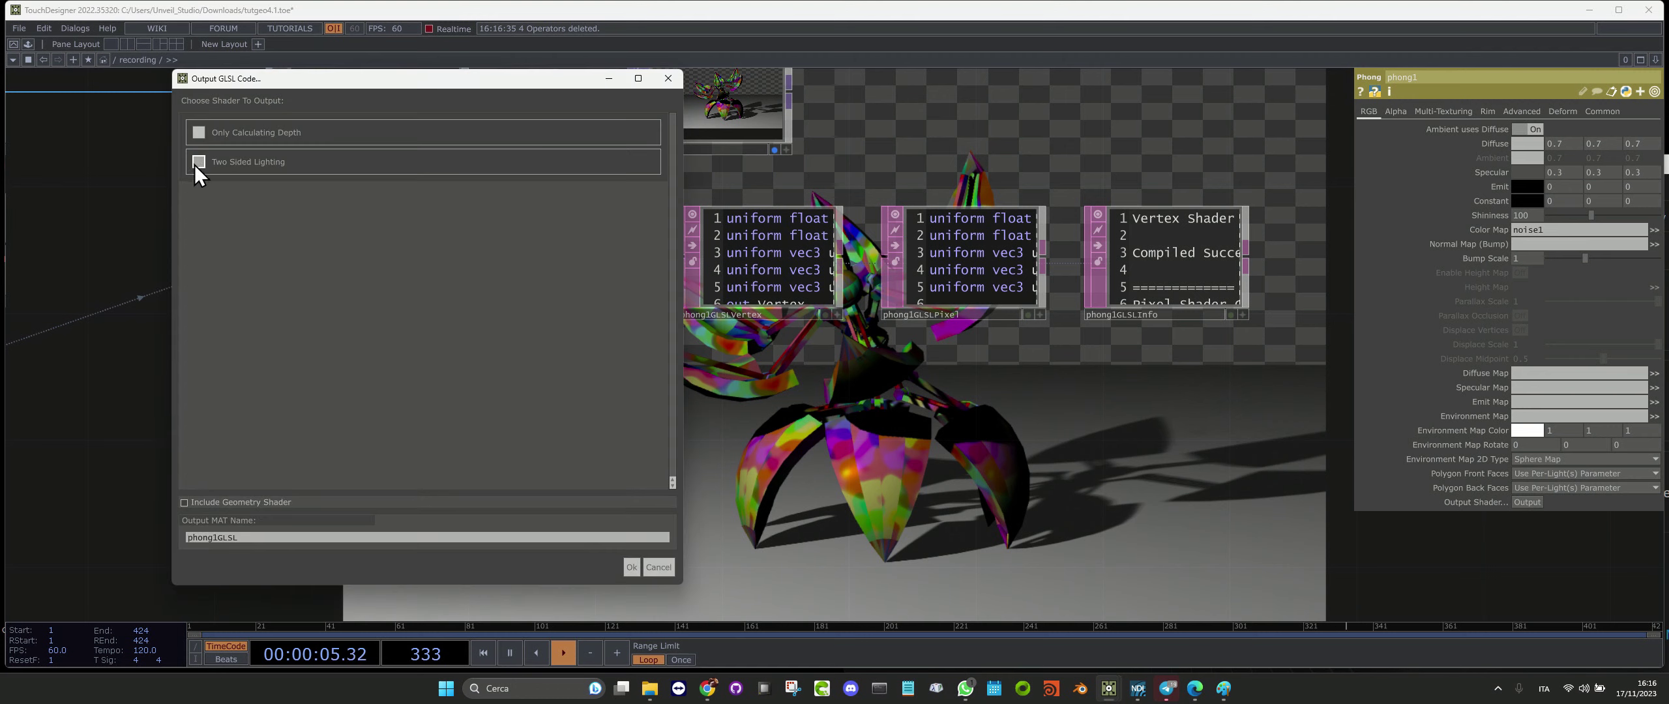
left_click(195, 501)
left_click(631, 567)
scroll(632, 524, "down", 3)
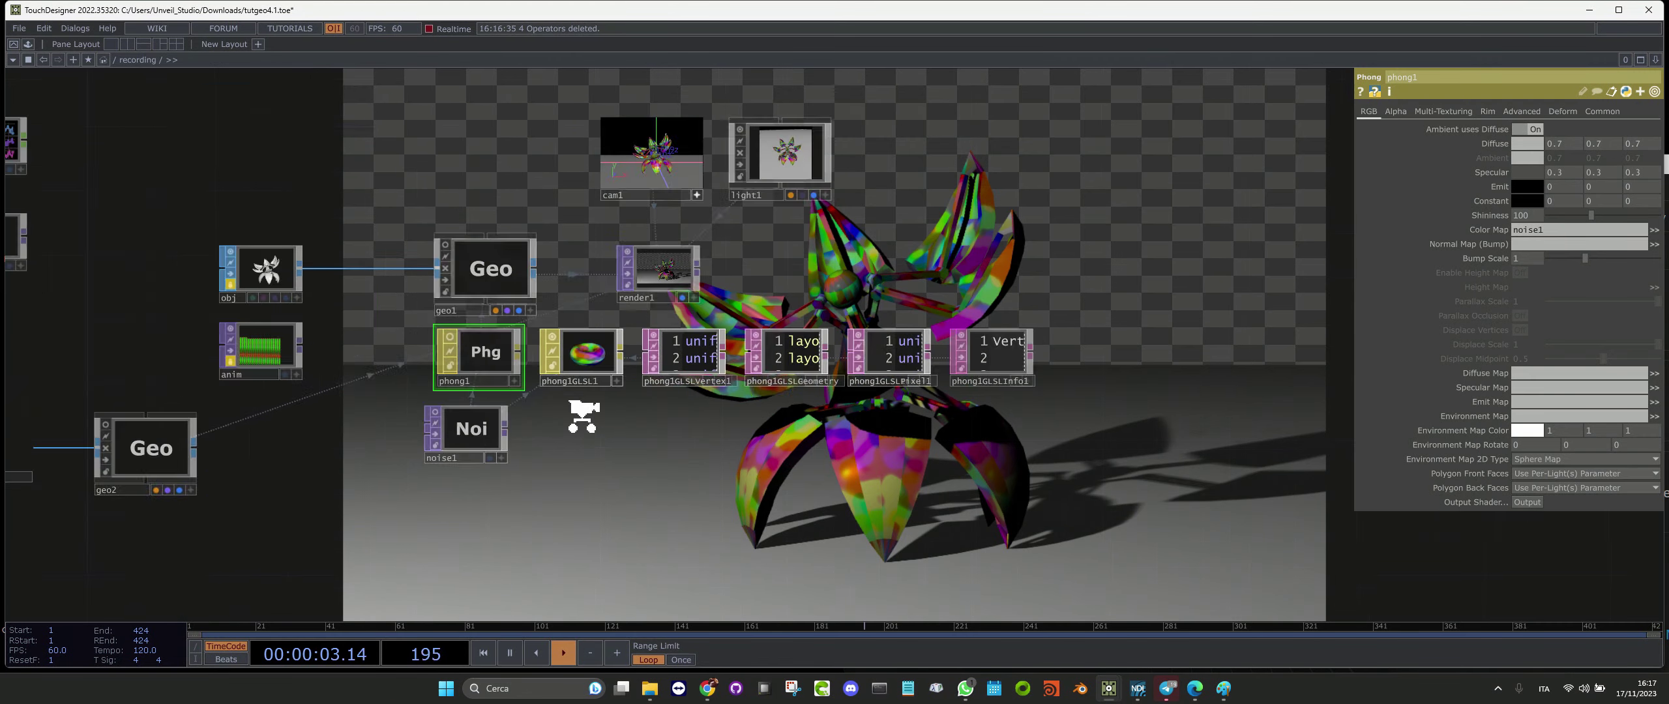
Delete phong1 and move phong1GLSL1 with its shader and info nodes into its place below geo1
scroll(578, 409, "up", 3)
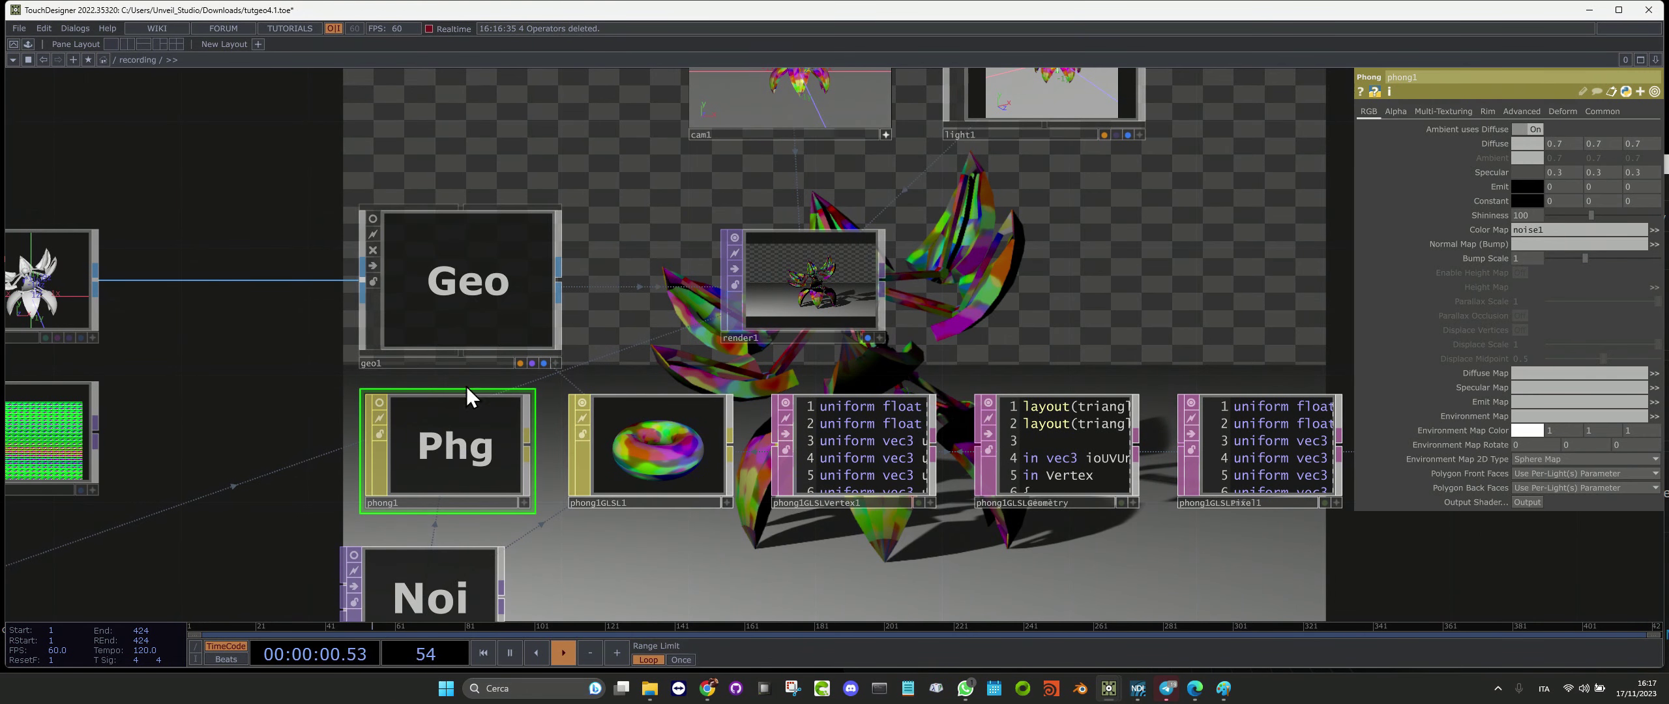
key("Delete")
scroll(460, 483, "down", 5)
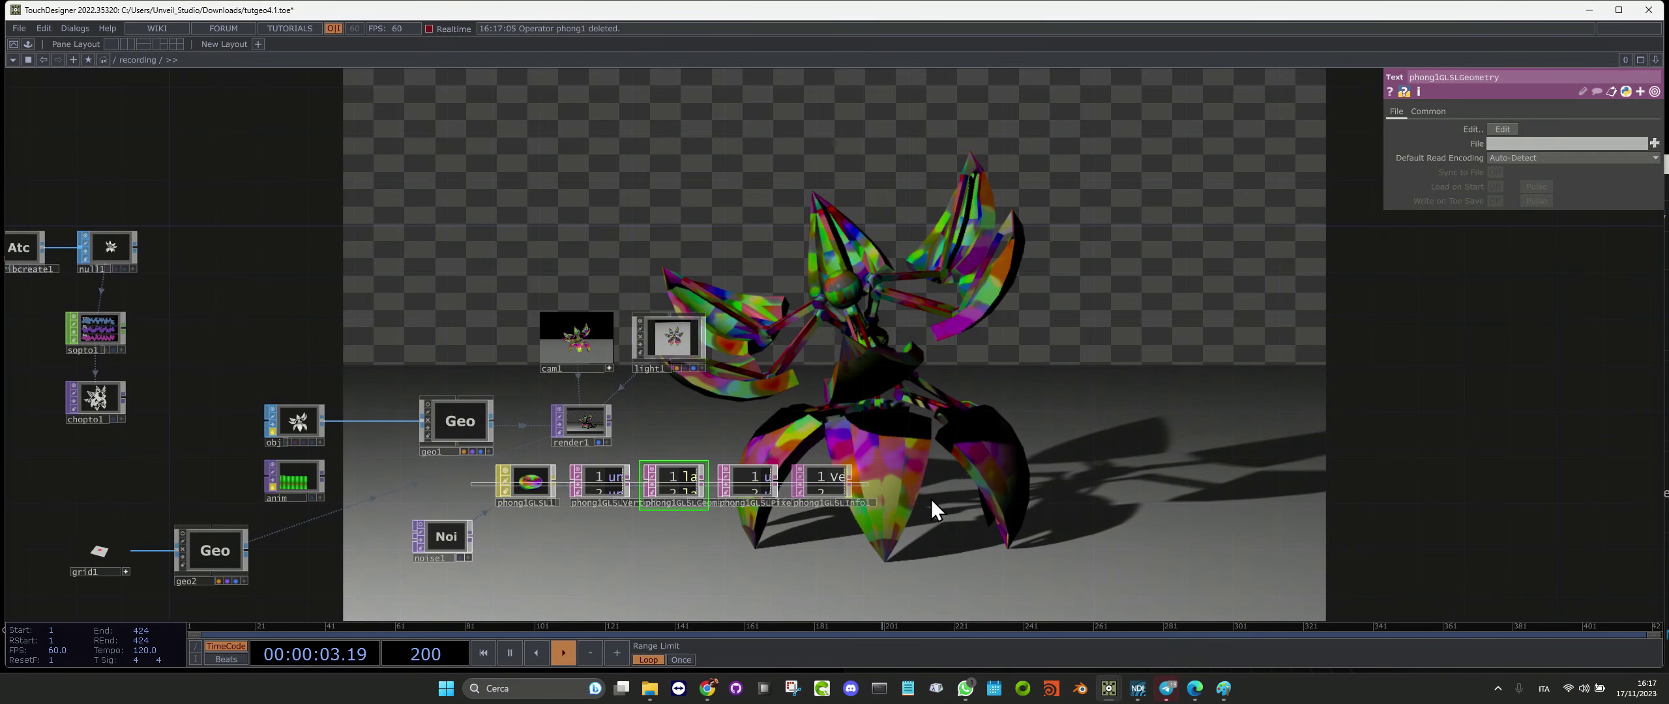
left_click(665, 502)
left_click_drag(550, 485, 473, 487)
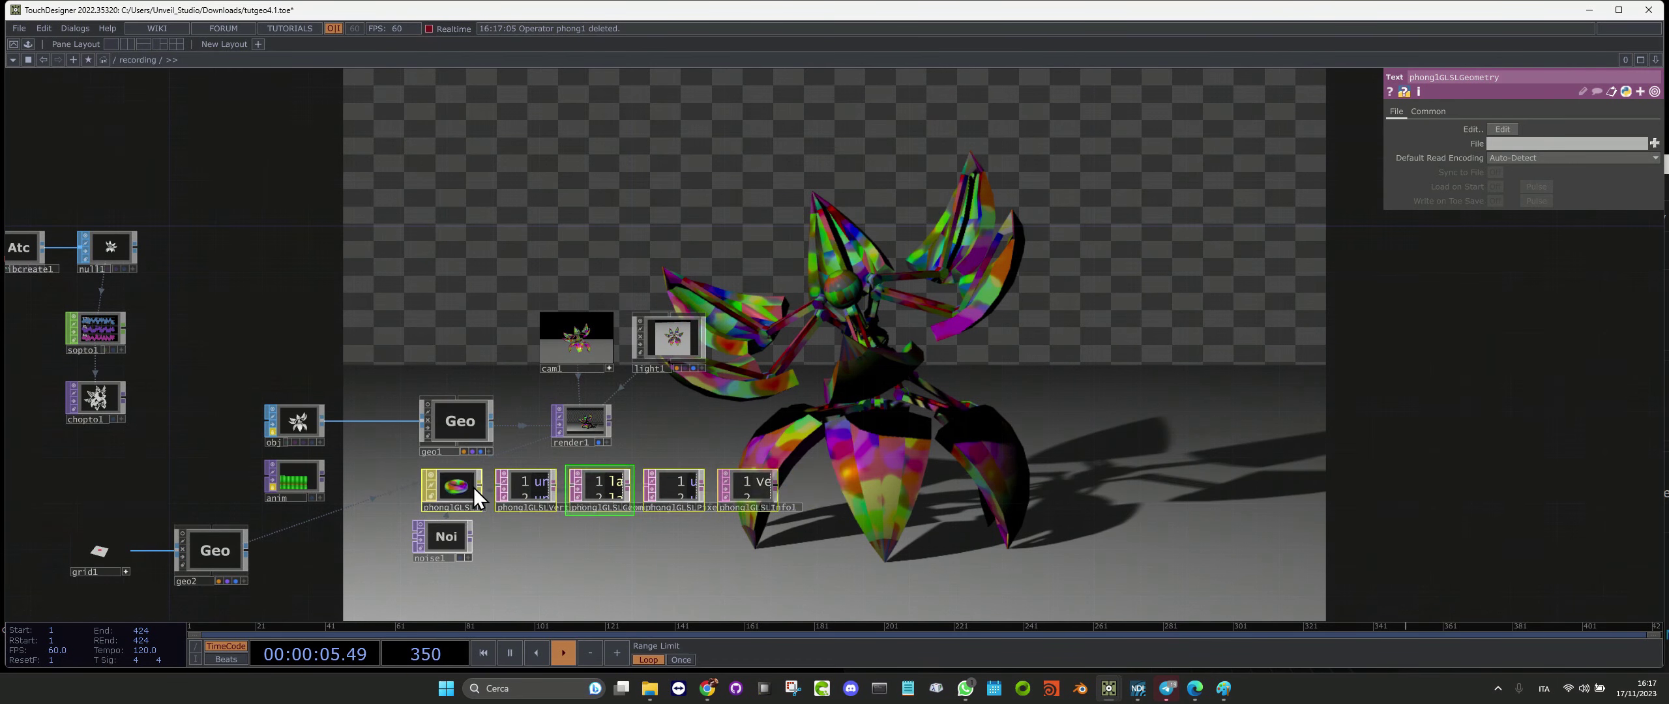
Move noise1 further down and left, away from phong1GLSL1
scroll(474, 487, "up", 5)
left_click_drag(661, 574, 741, 309)
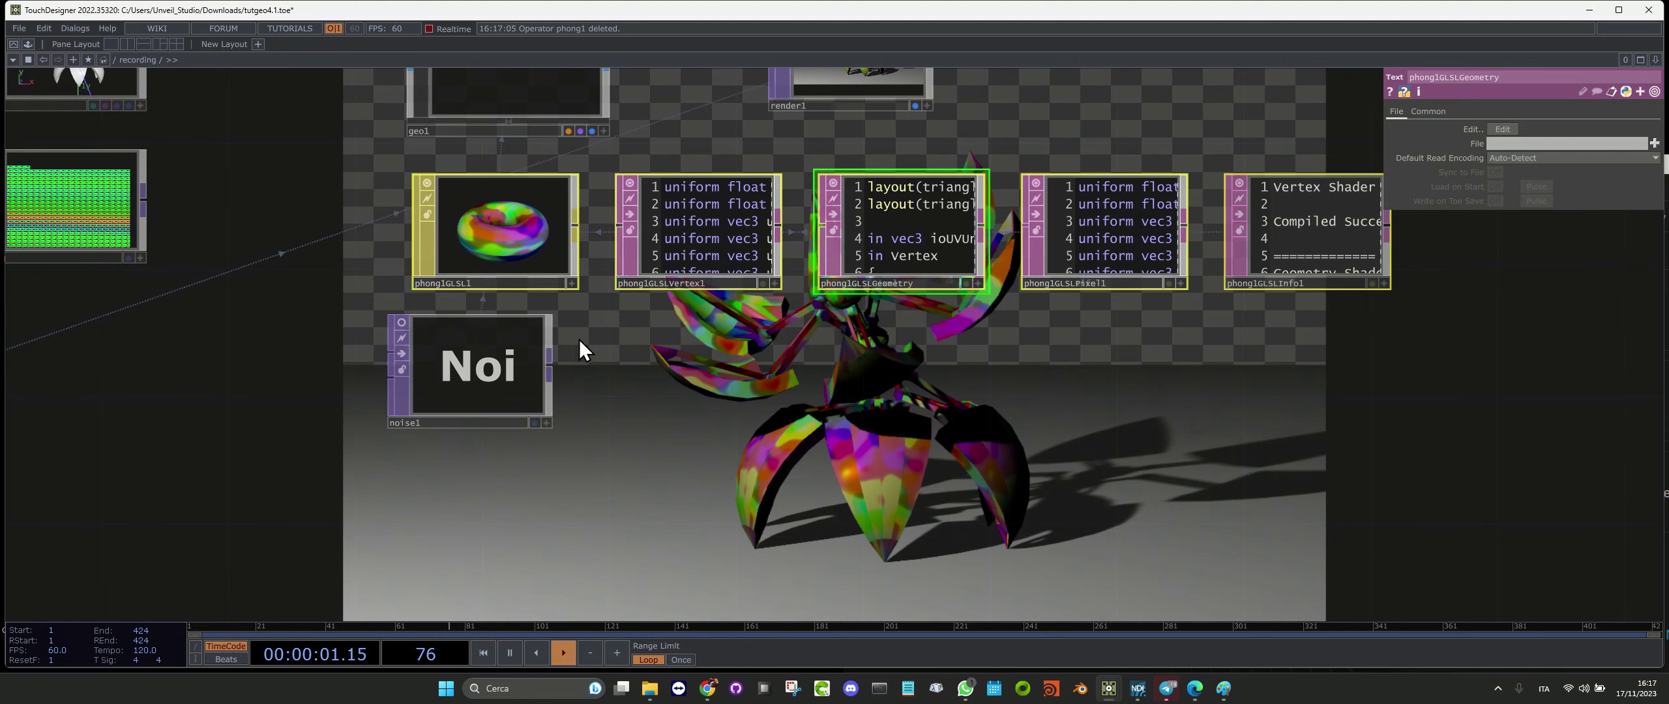
left_click_drag(576, 339, 757, 355)
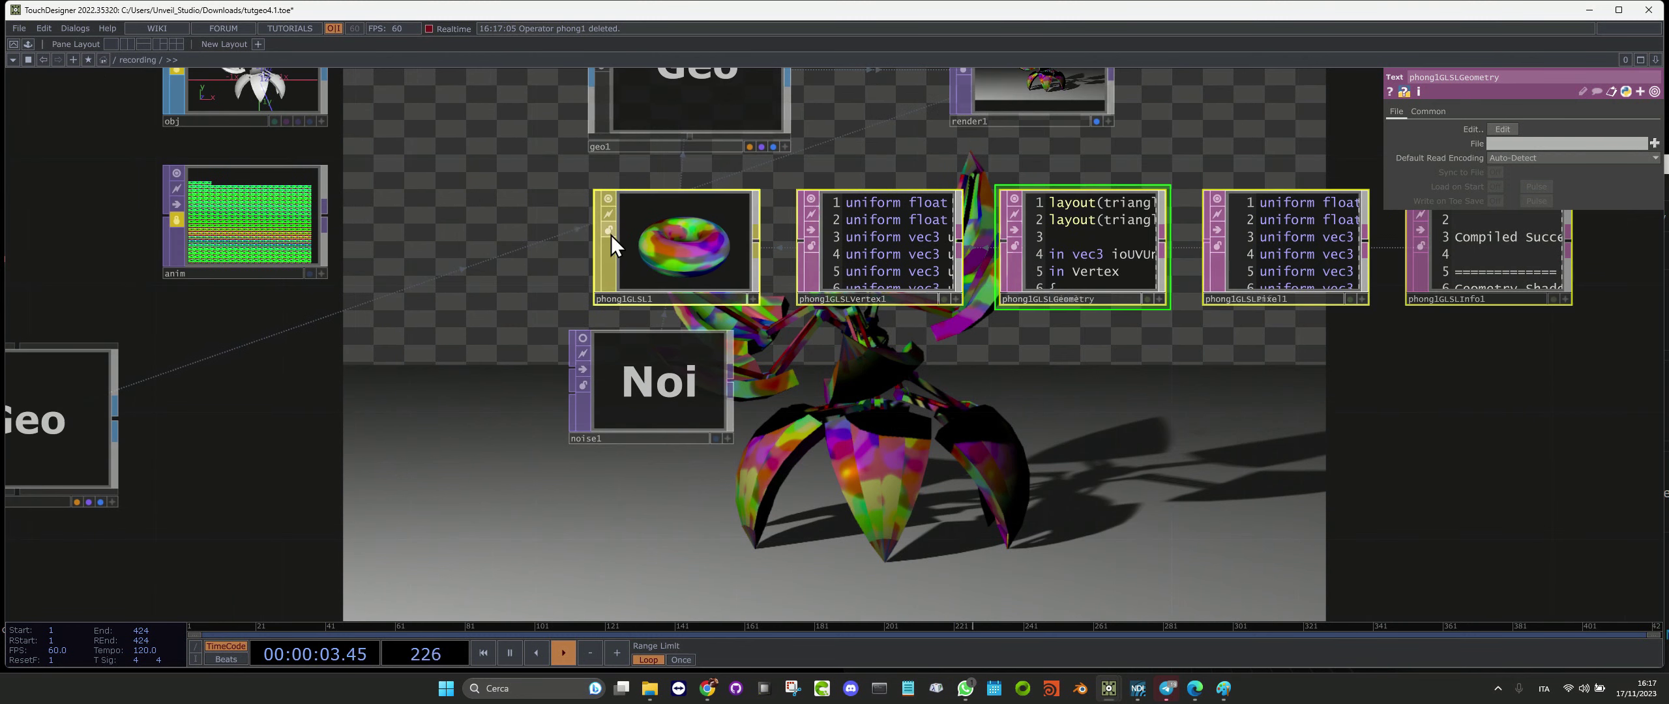
left_click_drag(952, 368, 607, 502)
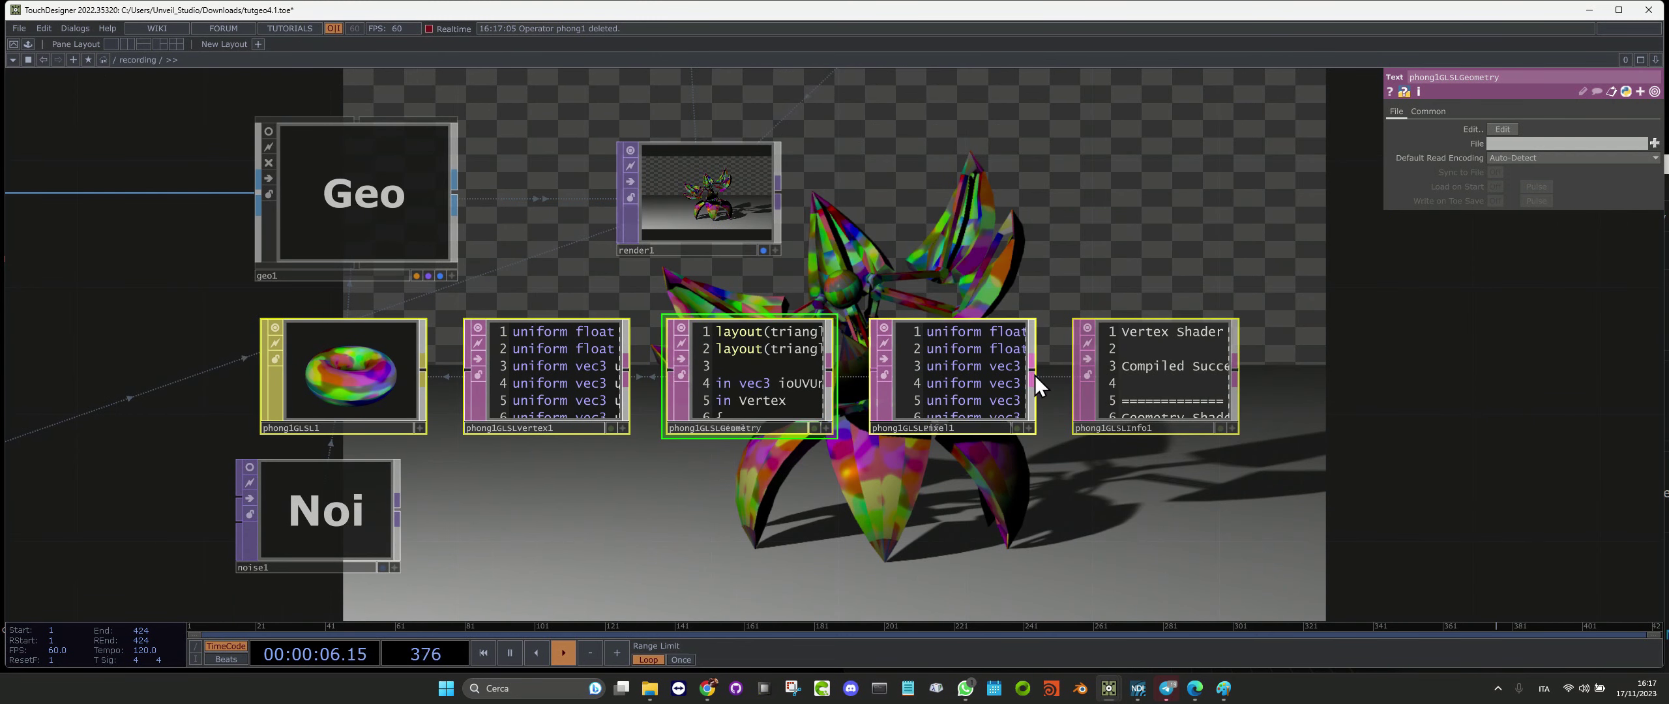
left_click_drag(815, 481, 1284, 317)
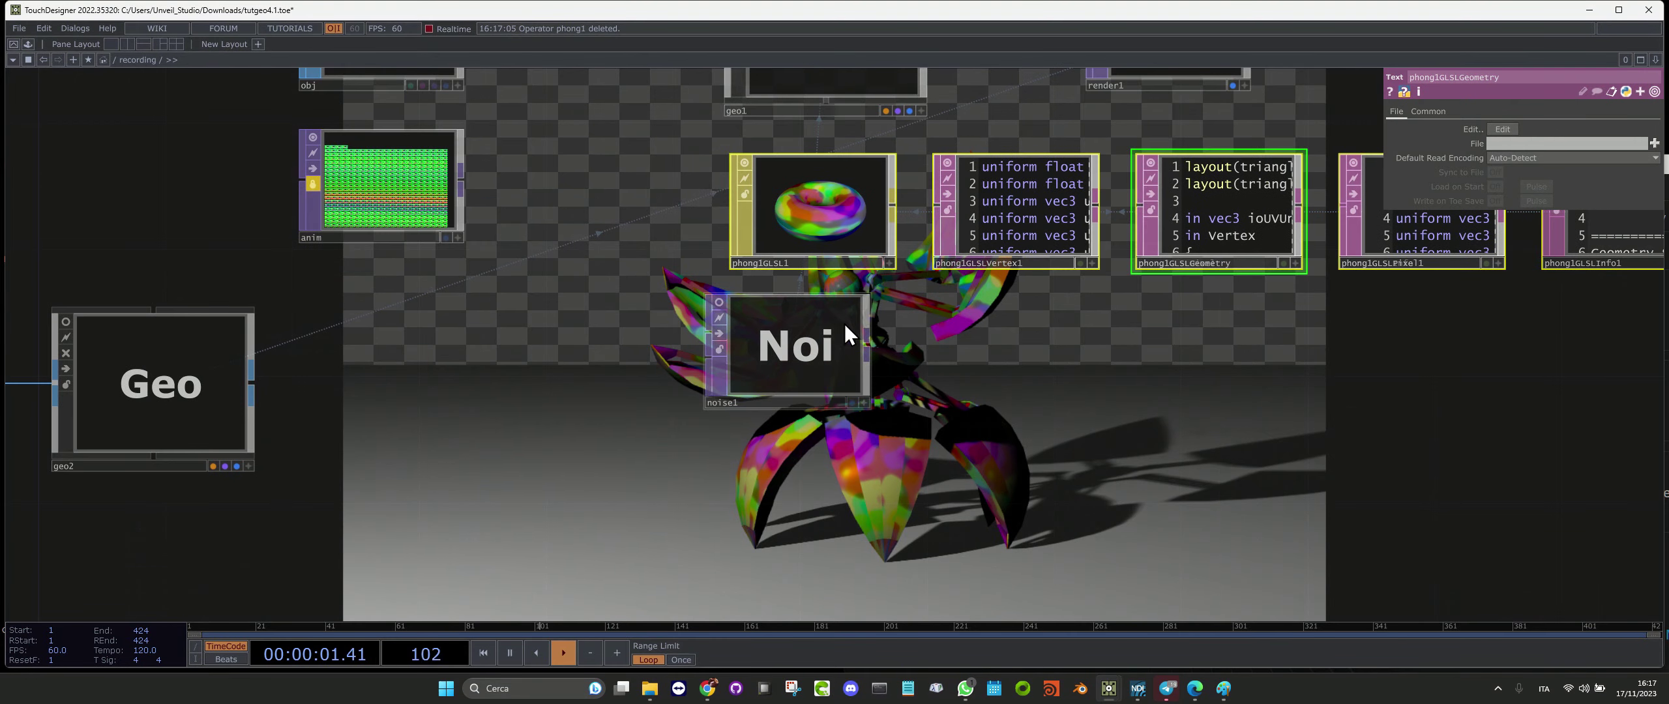
left_click_drag(844, 325, 919, 423)
scroll(1121, 420, "down", 3)
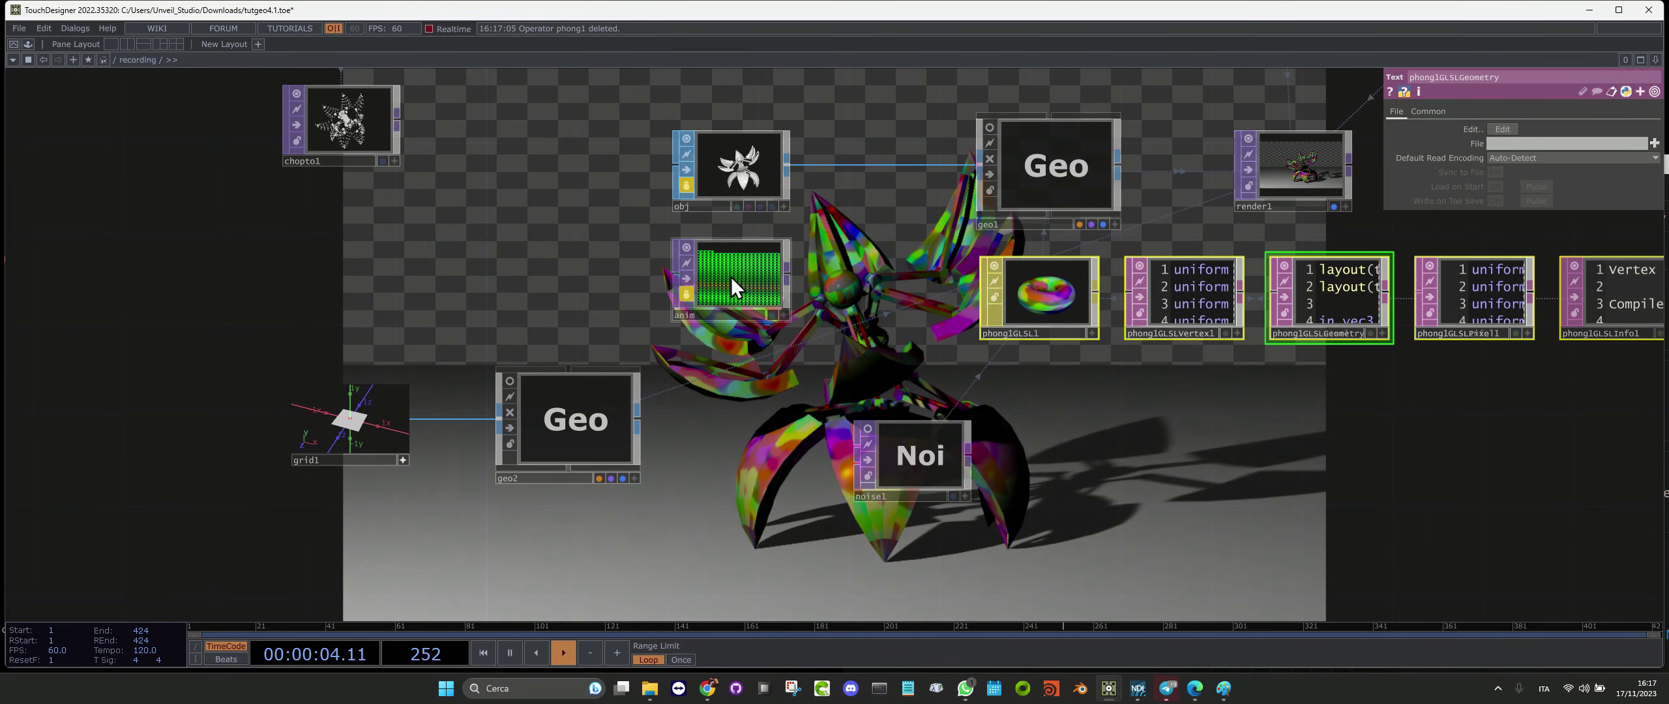
Add a second sampler named sAnim to phong1GLSL1 and assign the anim texture as its TOP
left_click(1085, 287)
left_click(1423, 111)
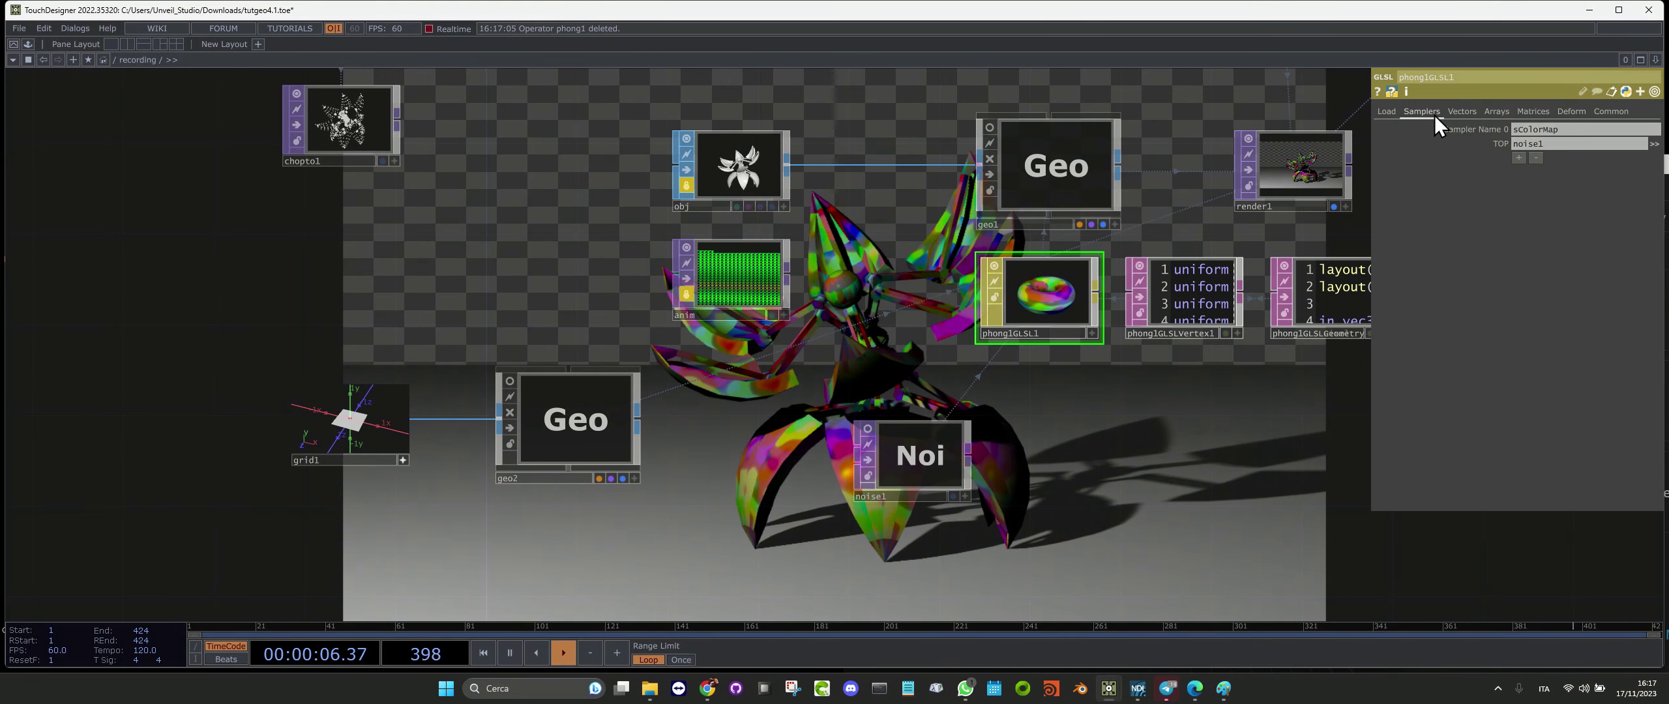
left_click(1518, 157)
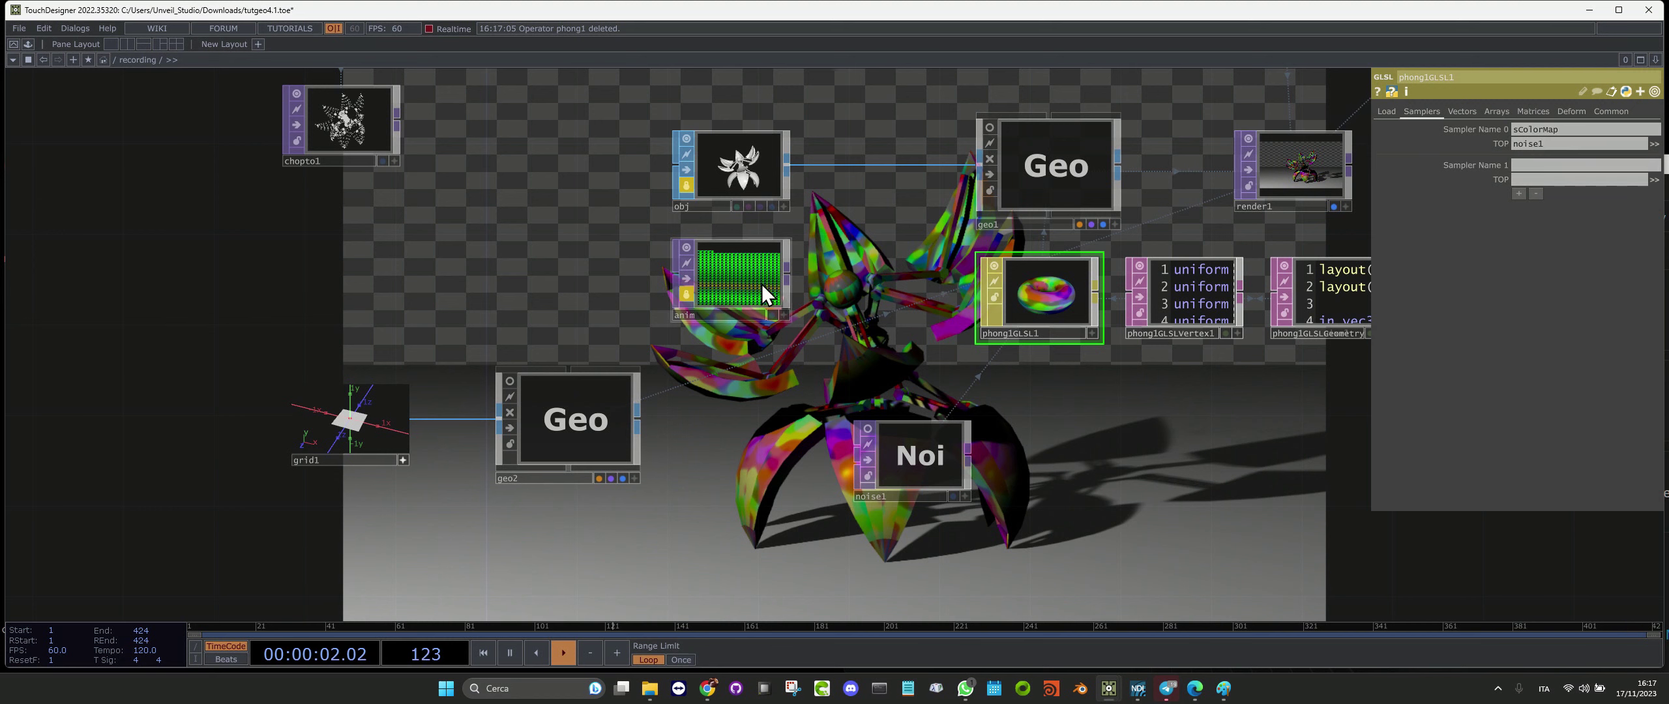
left_click_drag(1604, 287, 1566, 180)
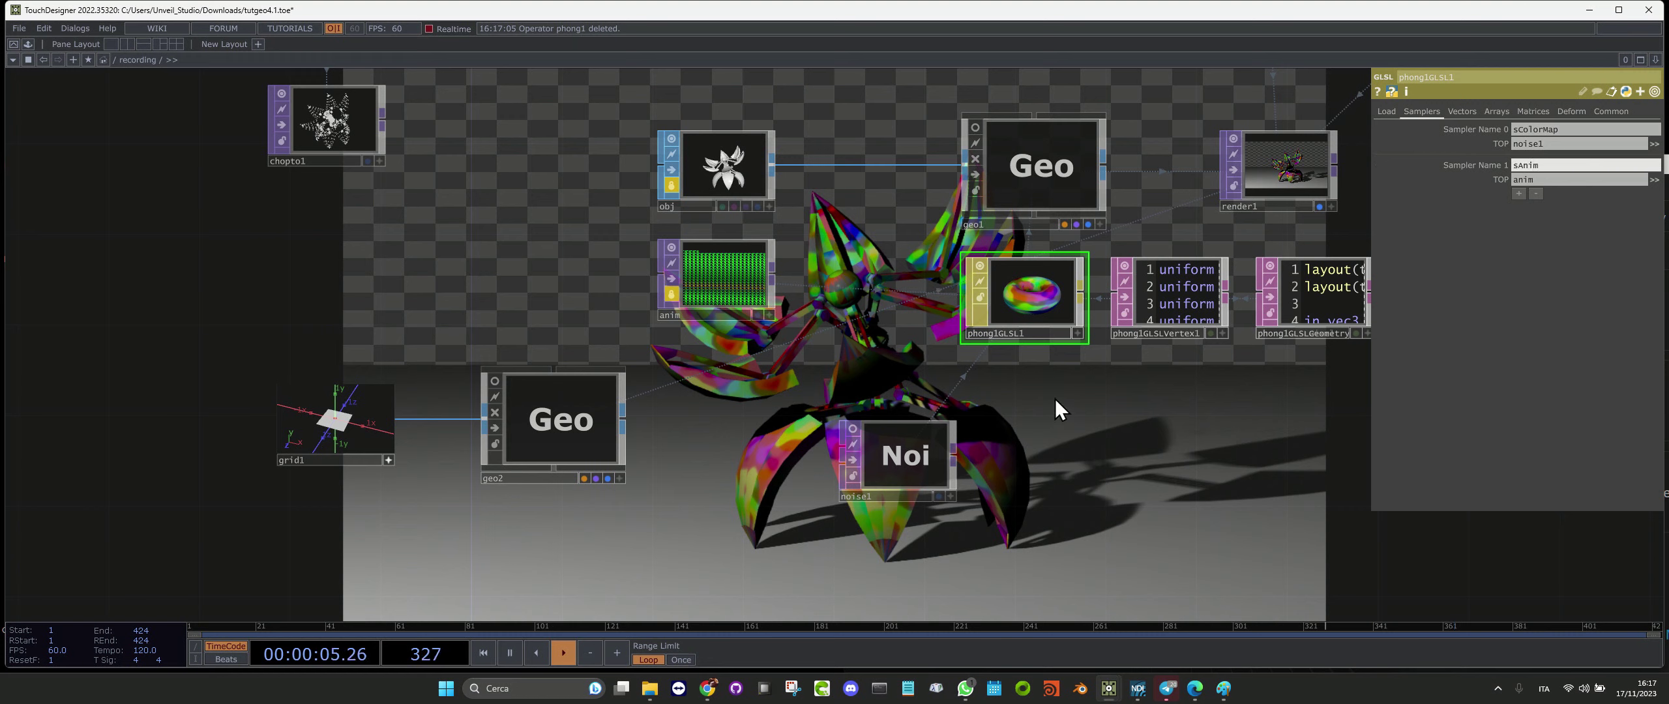
Add a vector uniform named width to phong1GLSL1, with its first value driven by the expression op('anim').width
left_click_drag(1027, 383, 779, 377)
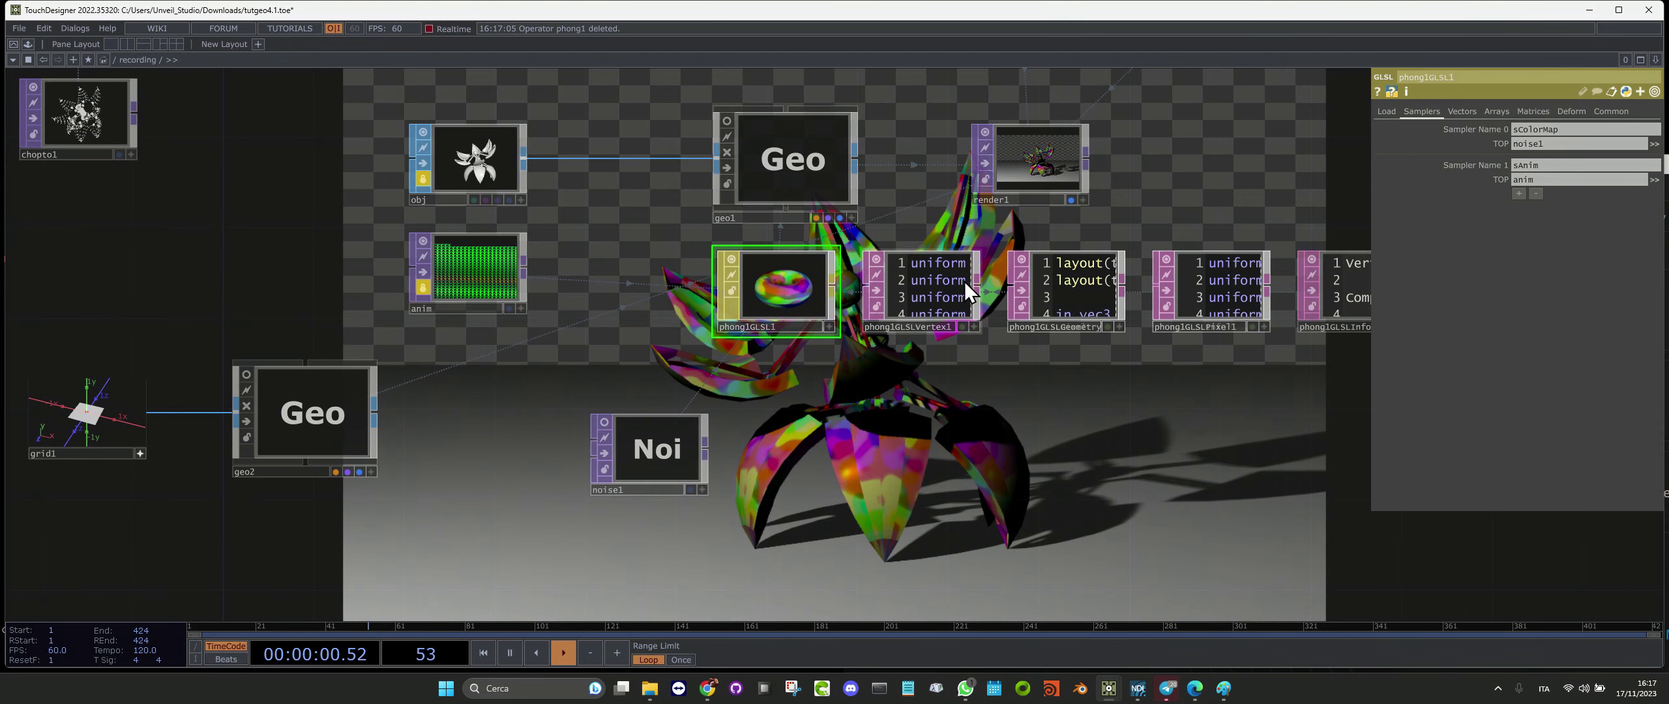
left_click(1460, 111)
left_click(1522, 331)
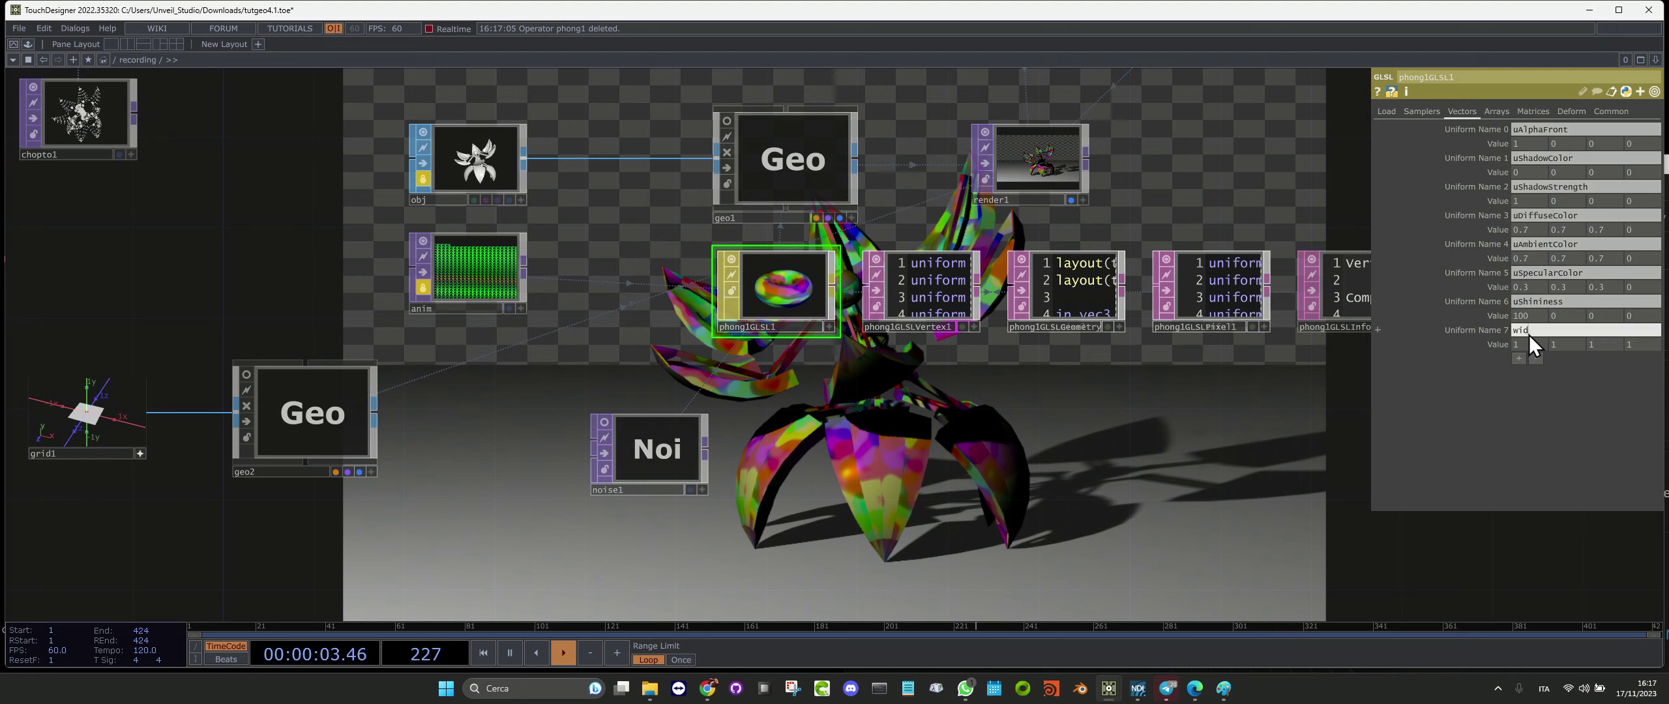
key("Return")
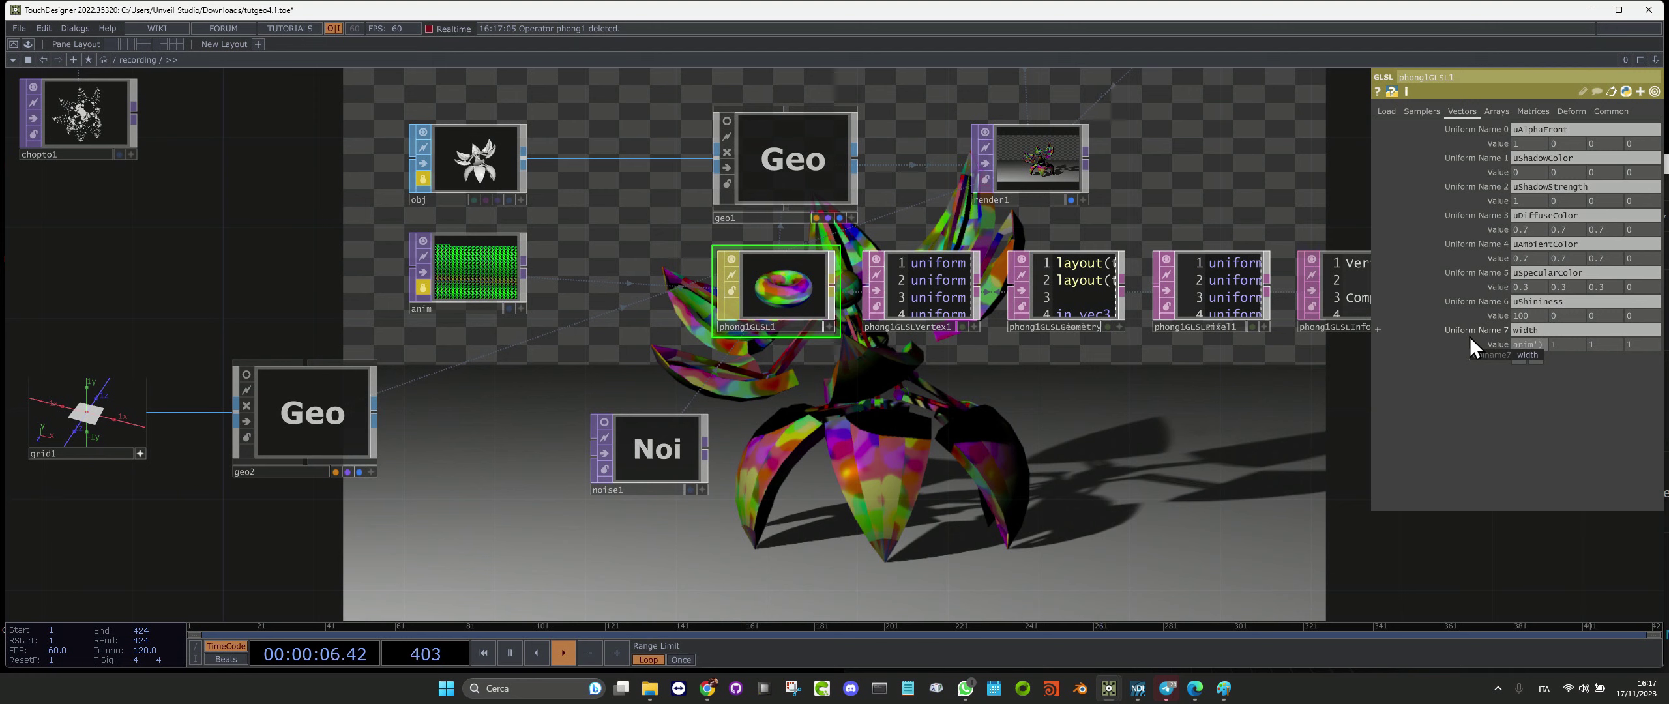
type(".width")
key("Return")
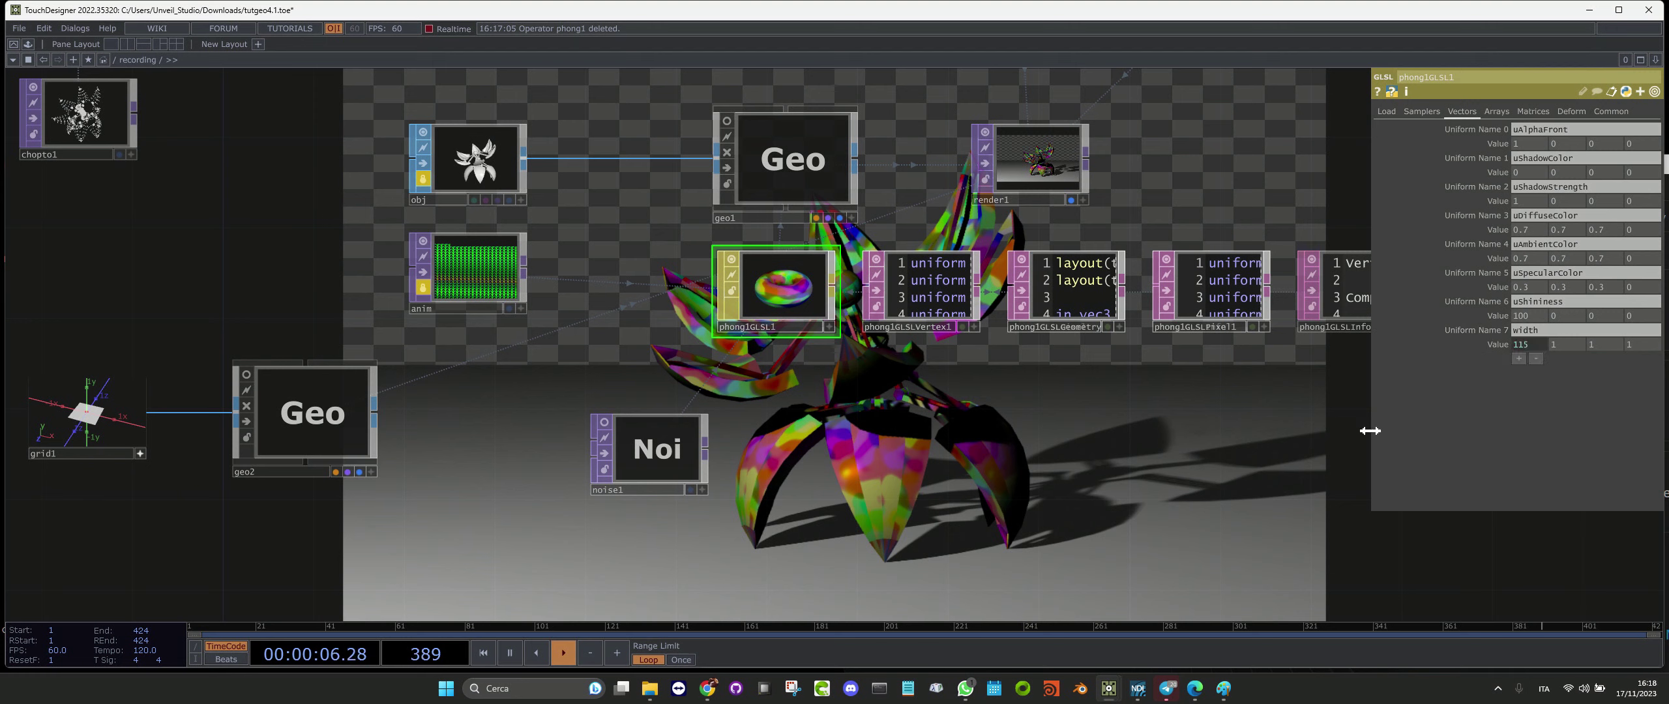
left_click(1494, 333)
left_click(1498, 358)
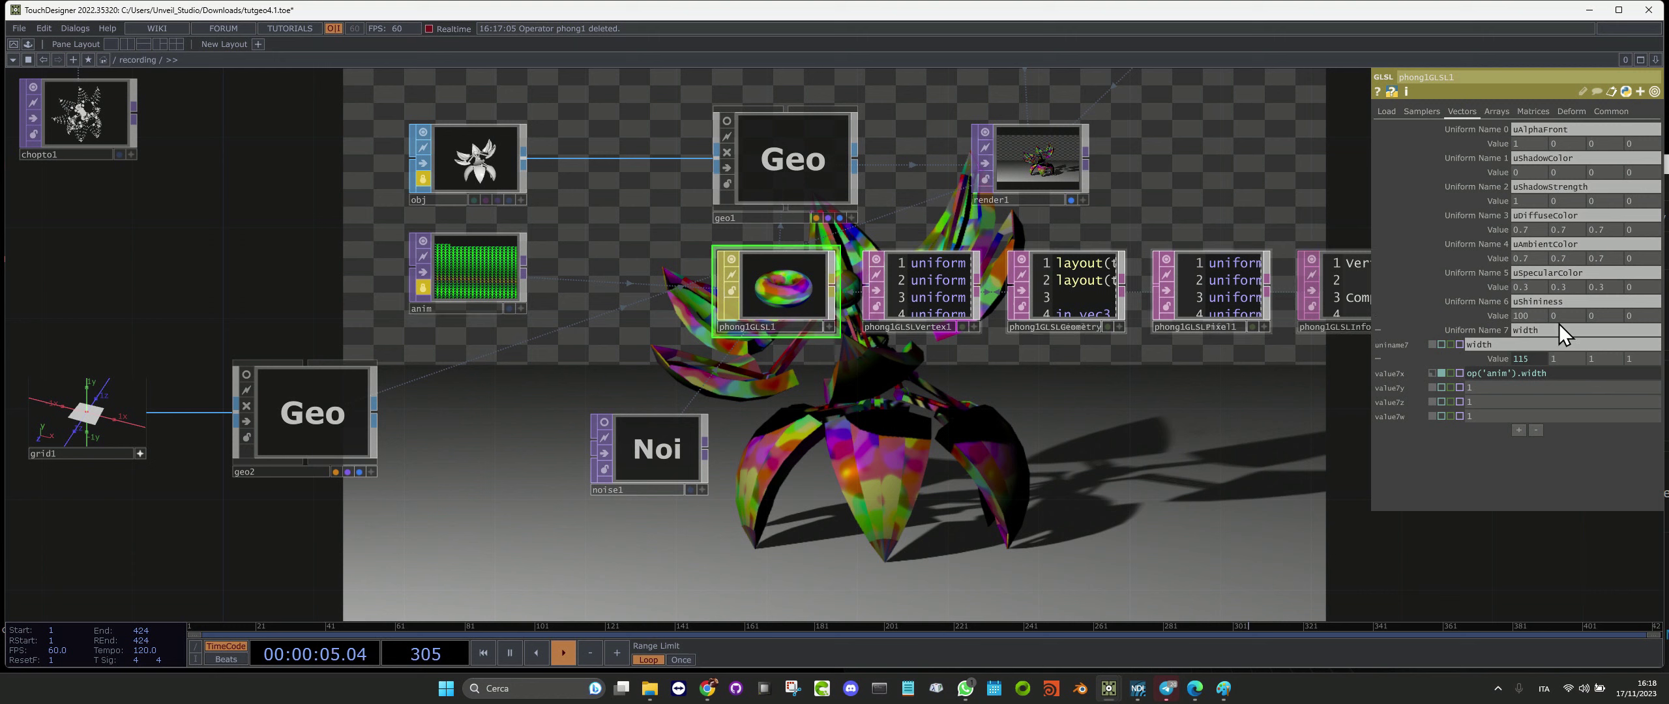
left_click(1484, 333)
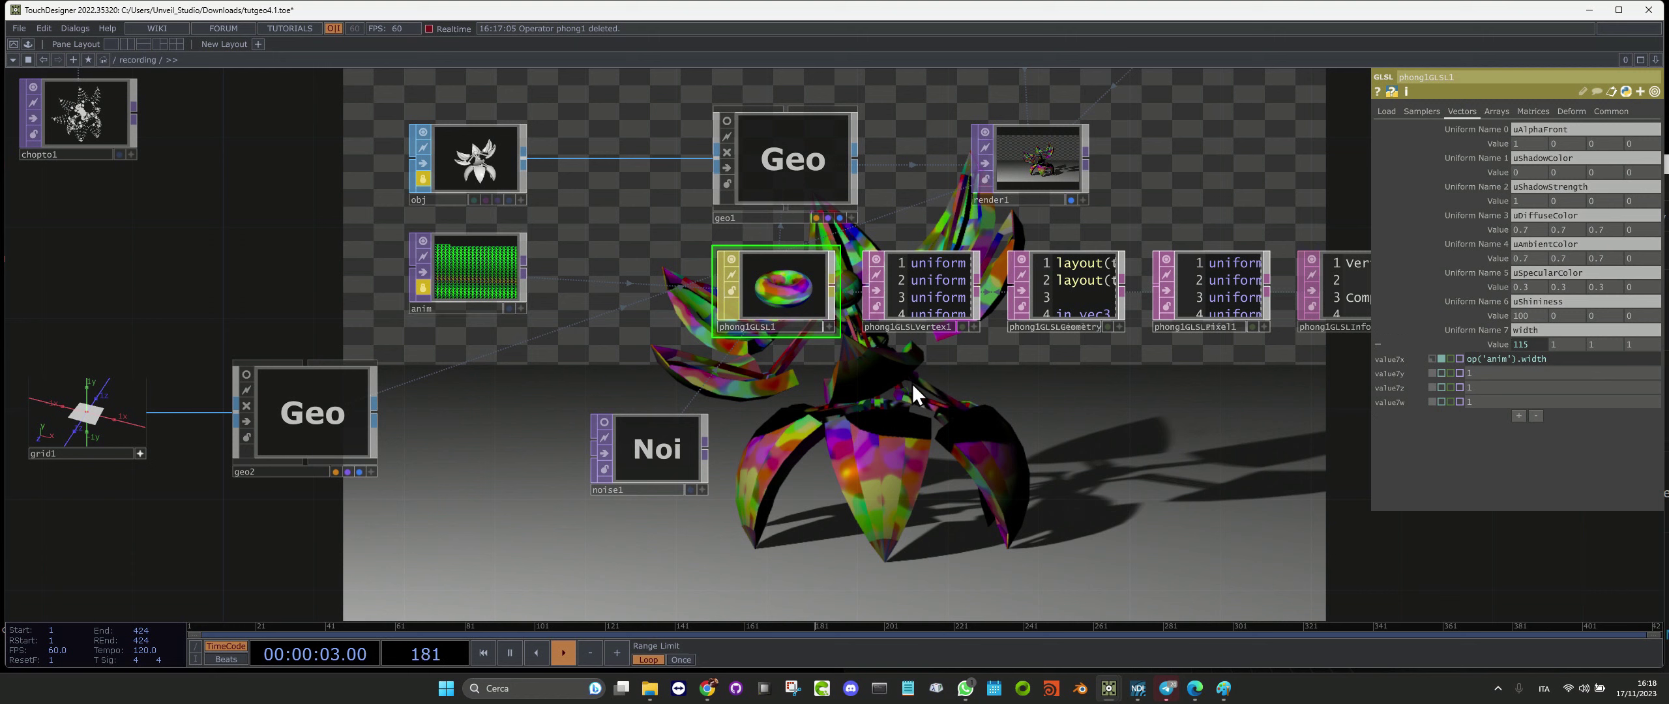
left_click_drag(1015, 407, 1005, 485)
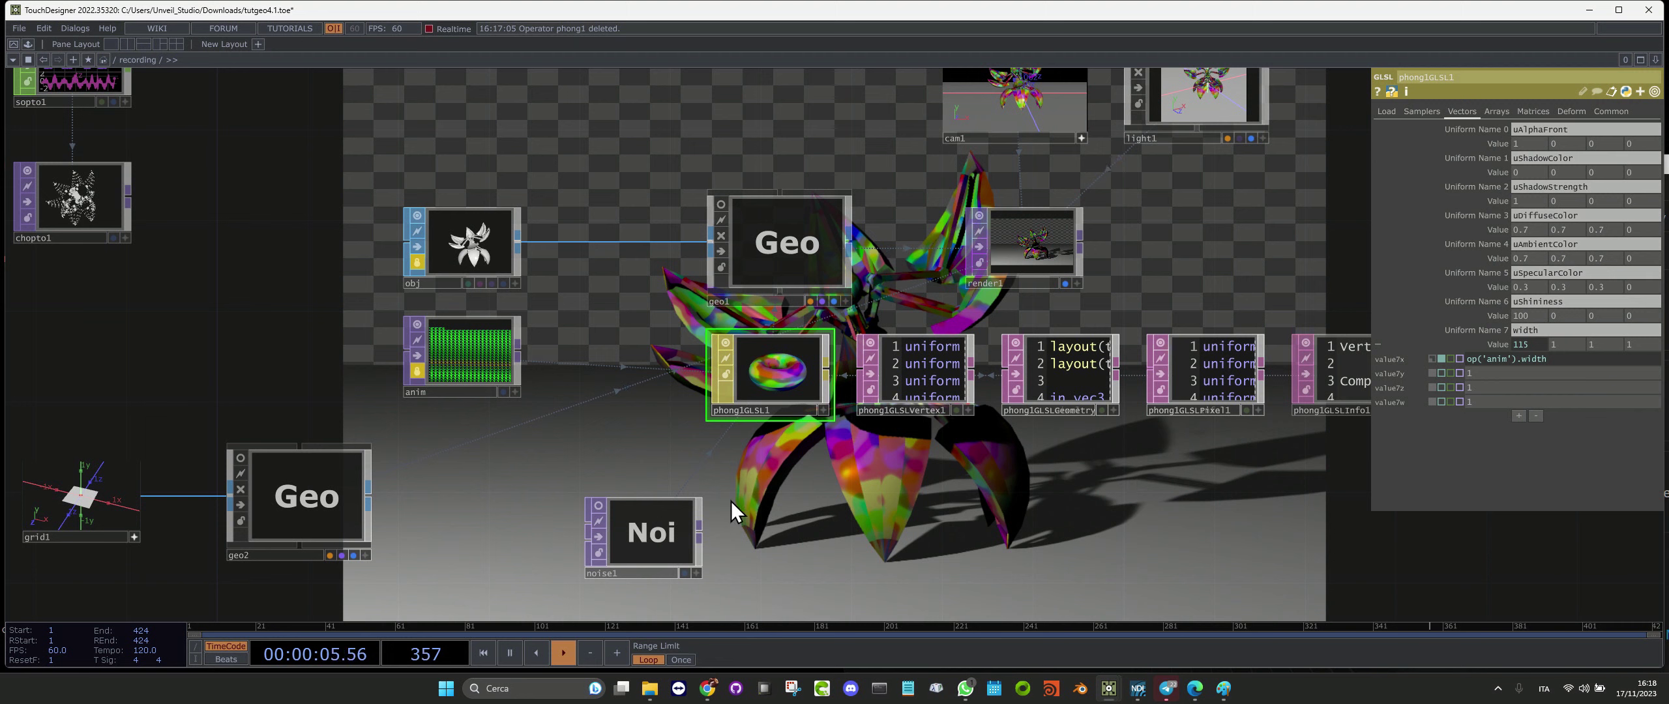
left_click(1495, 341)
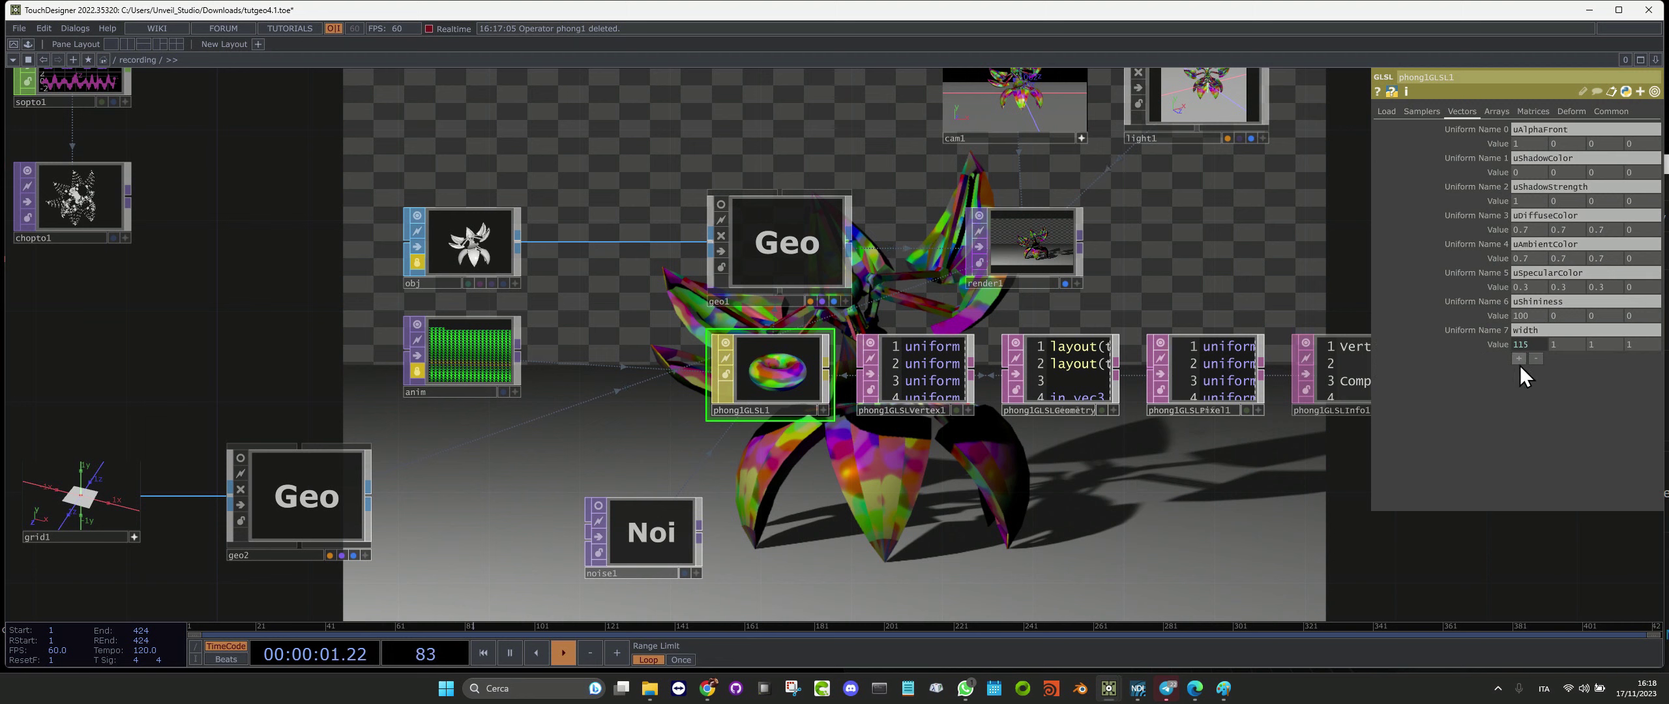
Add another vector uniform named scrub to phong1GLSL1 below width
left_click(1519, 358)
left_click(1533, 360)
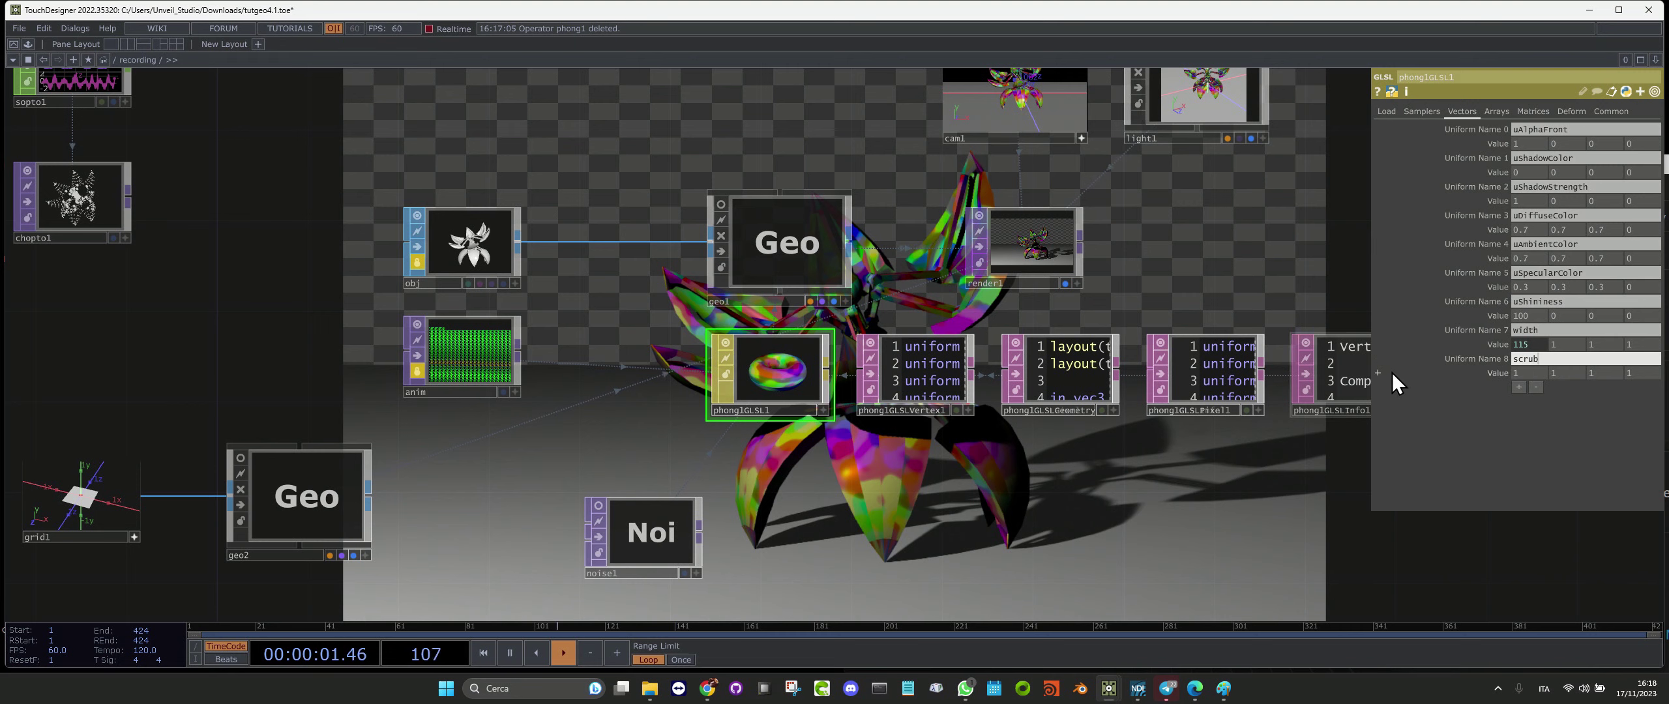
left_click(1524, 374)
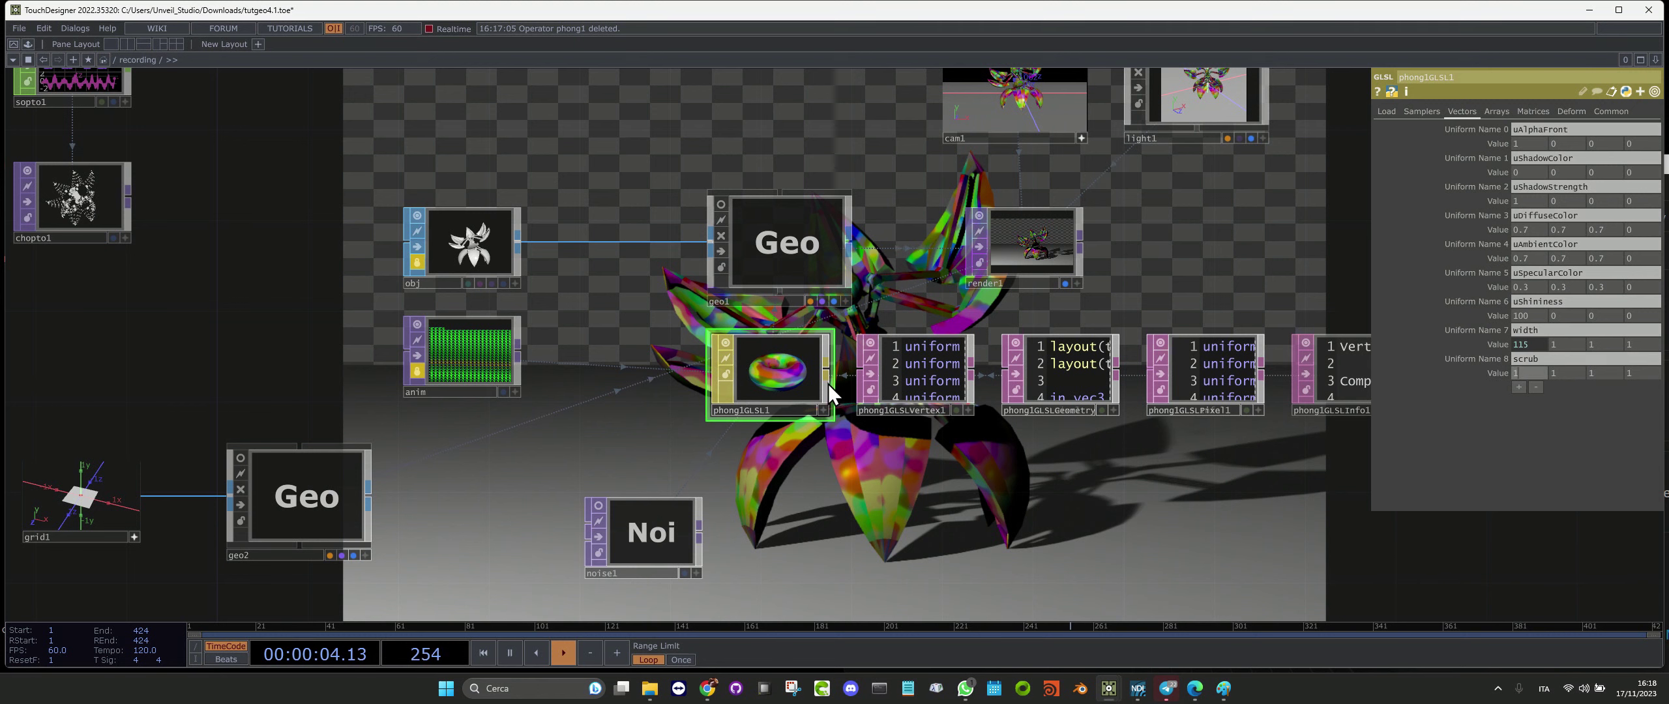
Insert a Point SOP on the wire between obj and geo1
right_click(588, 241)
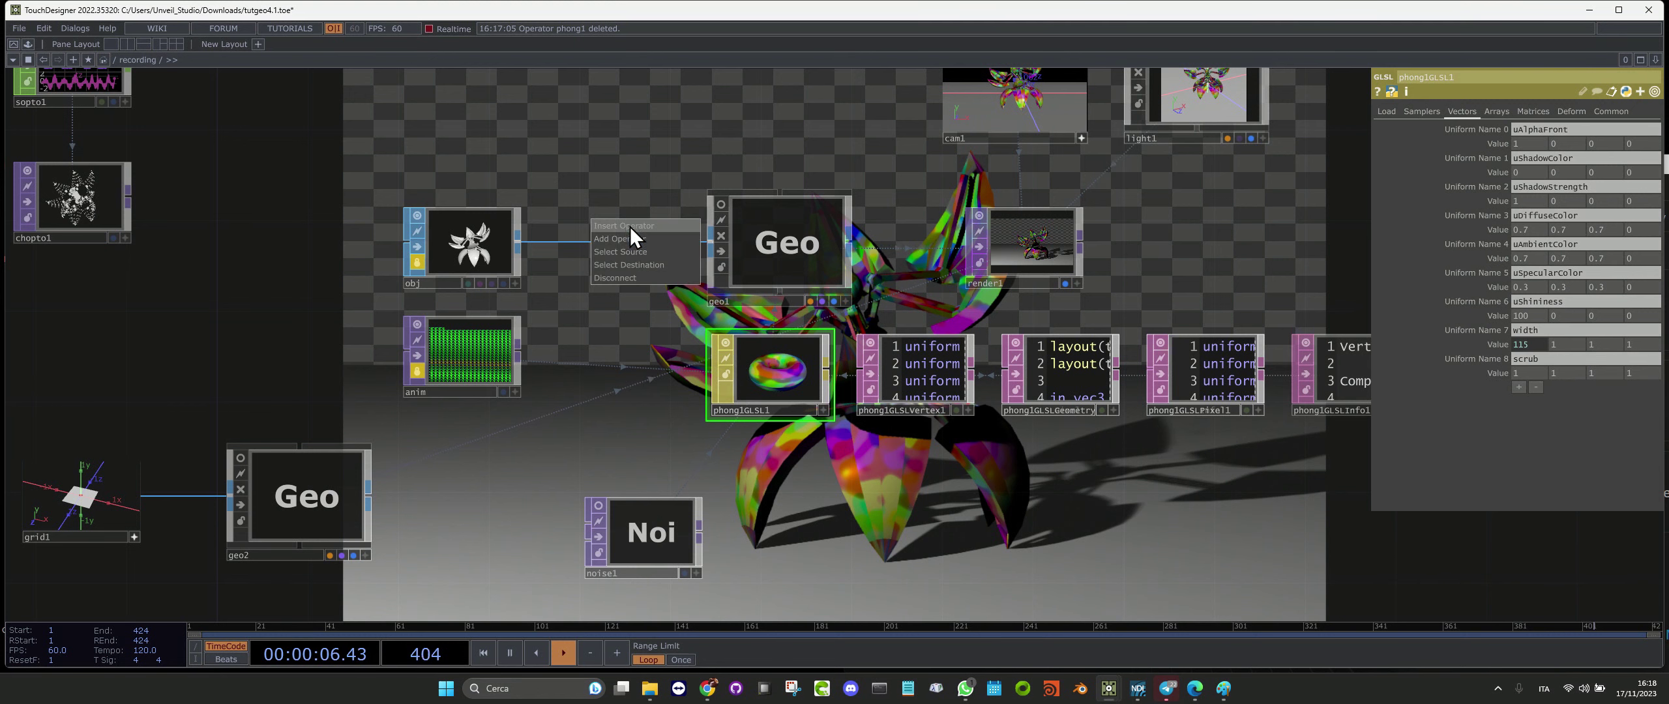
left_click(630, 227)
type("oiu")
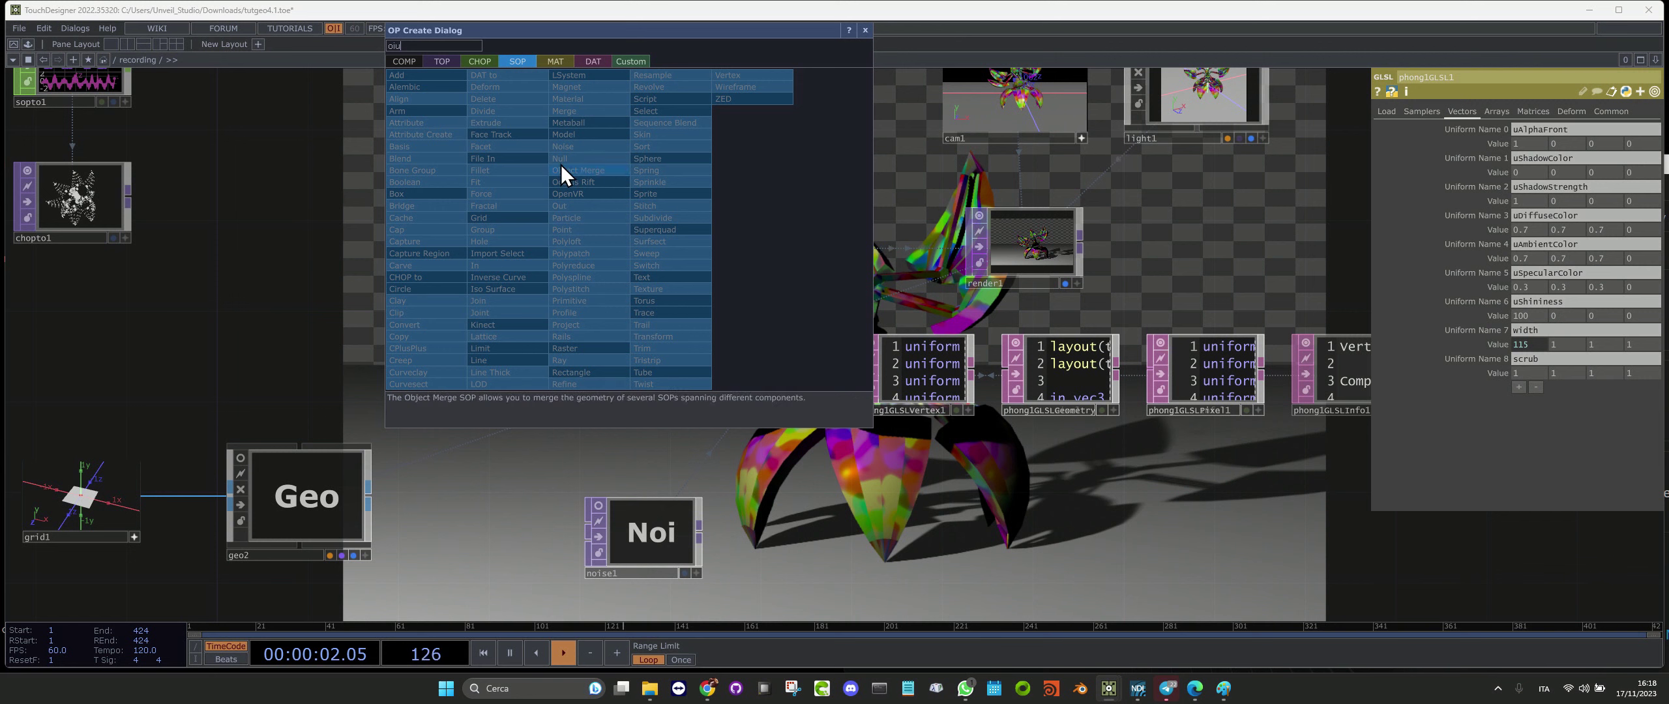
key("BackSpace")
key("BackSpace")
type("po")
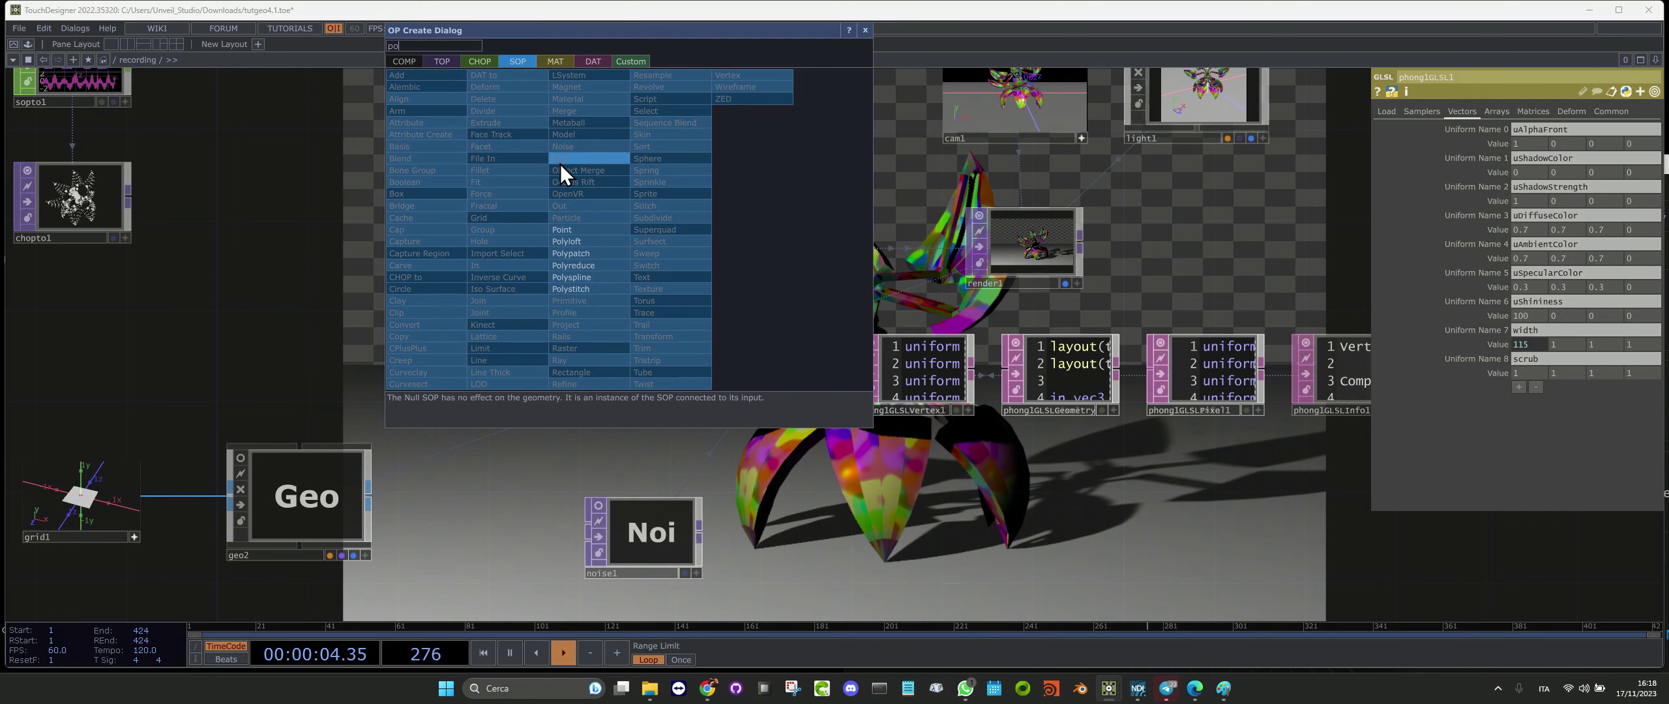
left_click(575, 229)
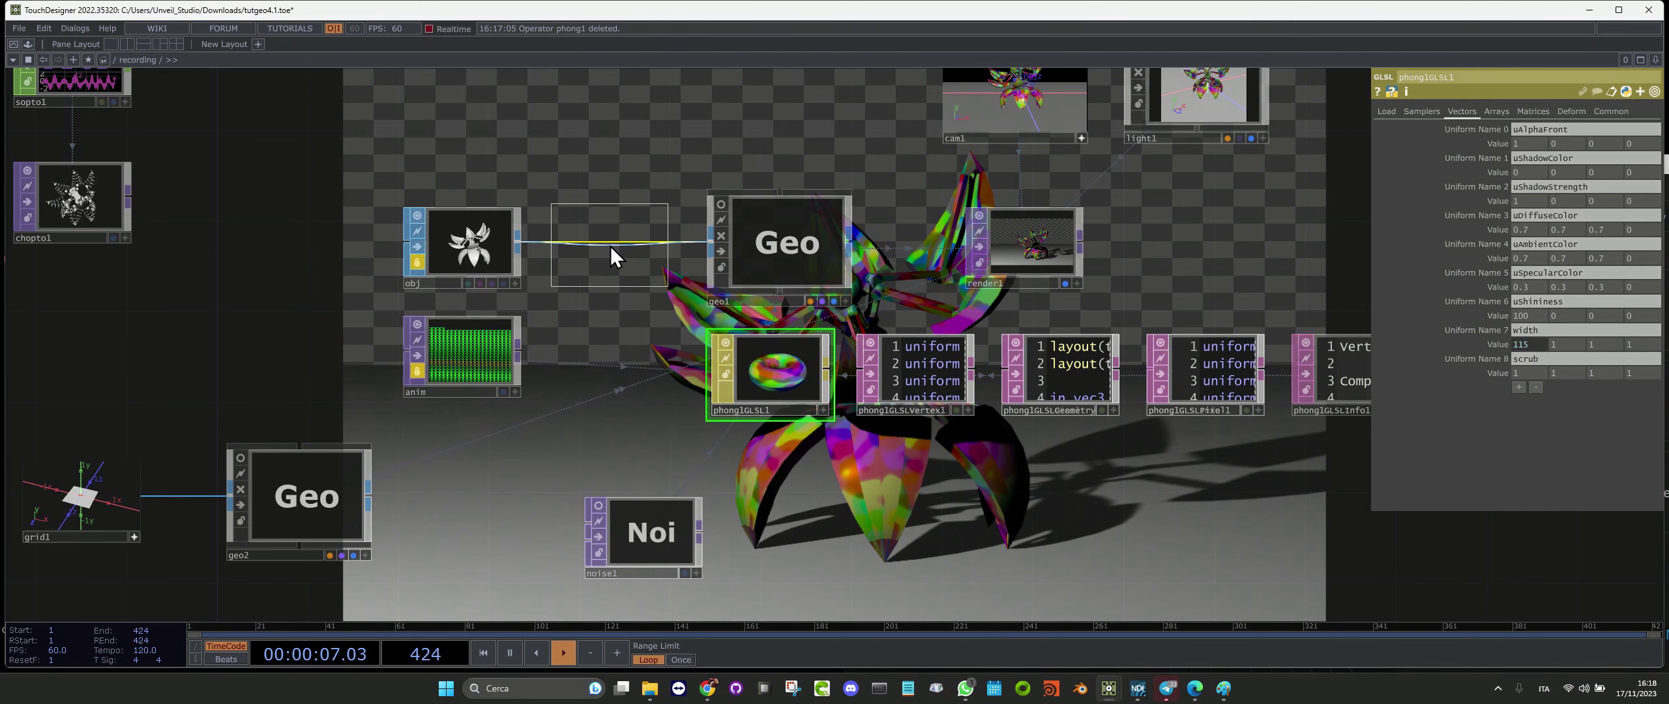
left_click(610, 245)
Define a custom point attribute named index with type int in point1
left_click(1442, 113)
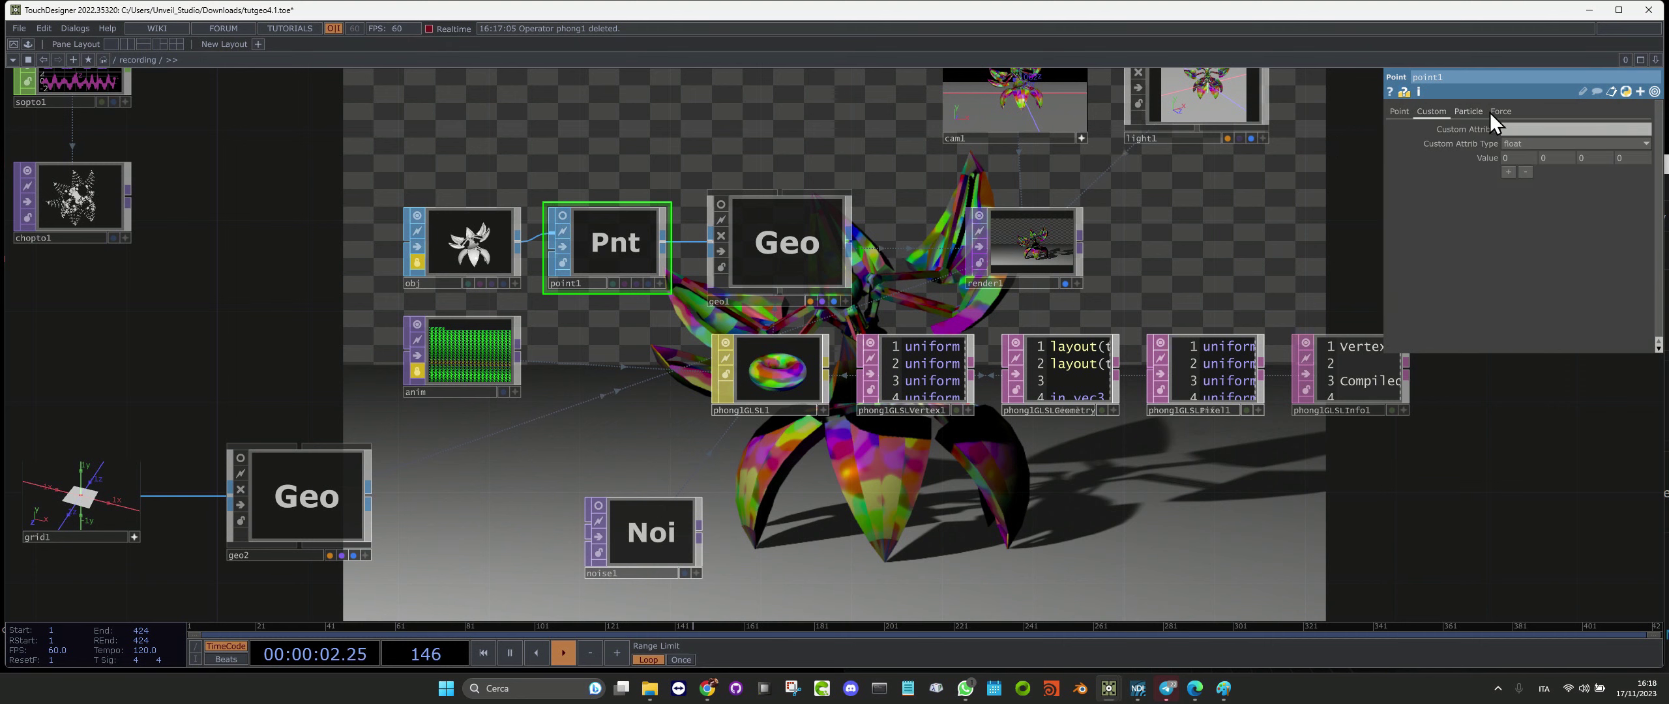
left_click(1524, 144)
left_click(1521, 211)
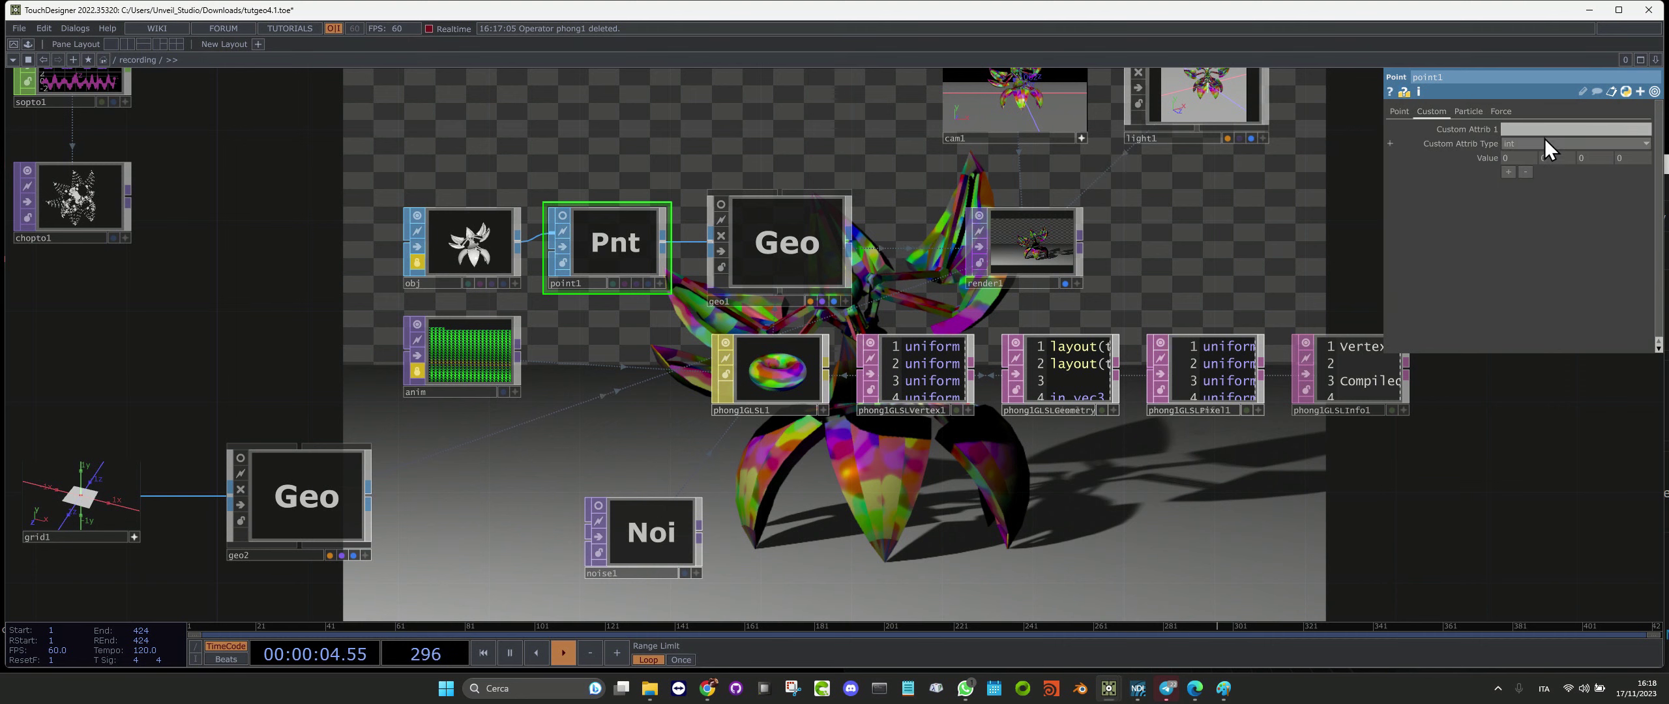
left_click(1551, 127)
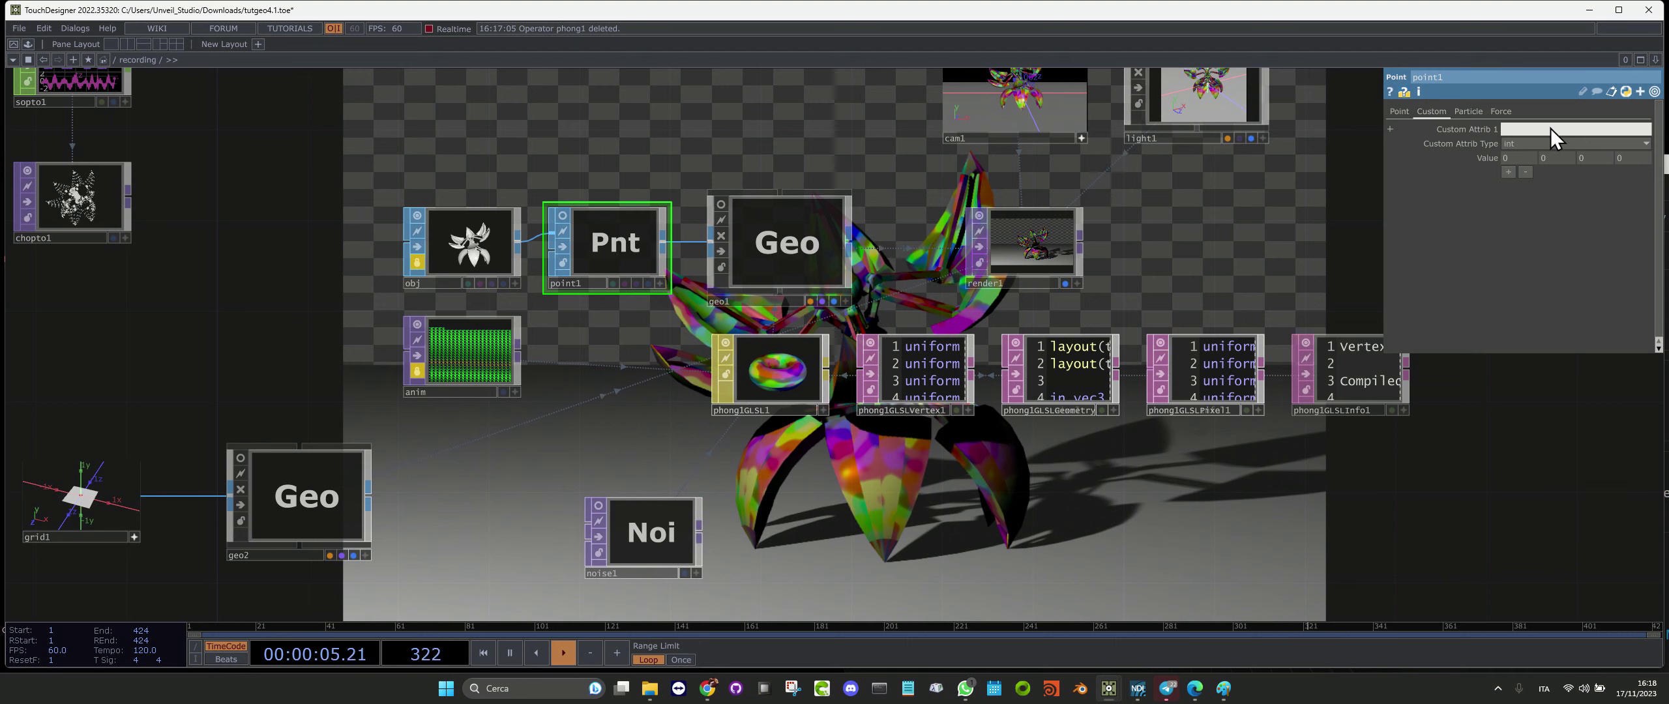
type("index")
key("Tab")
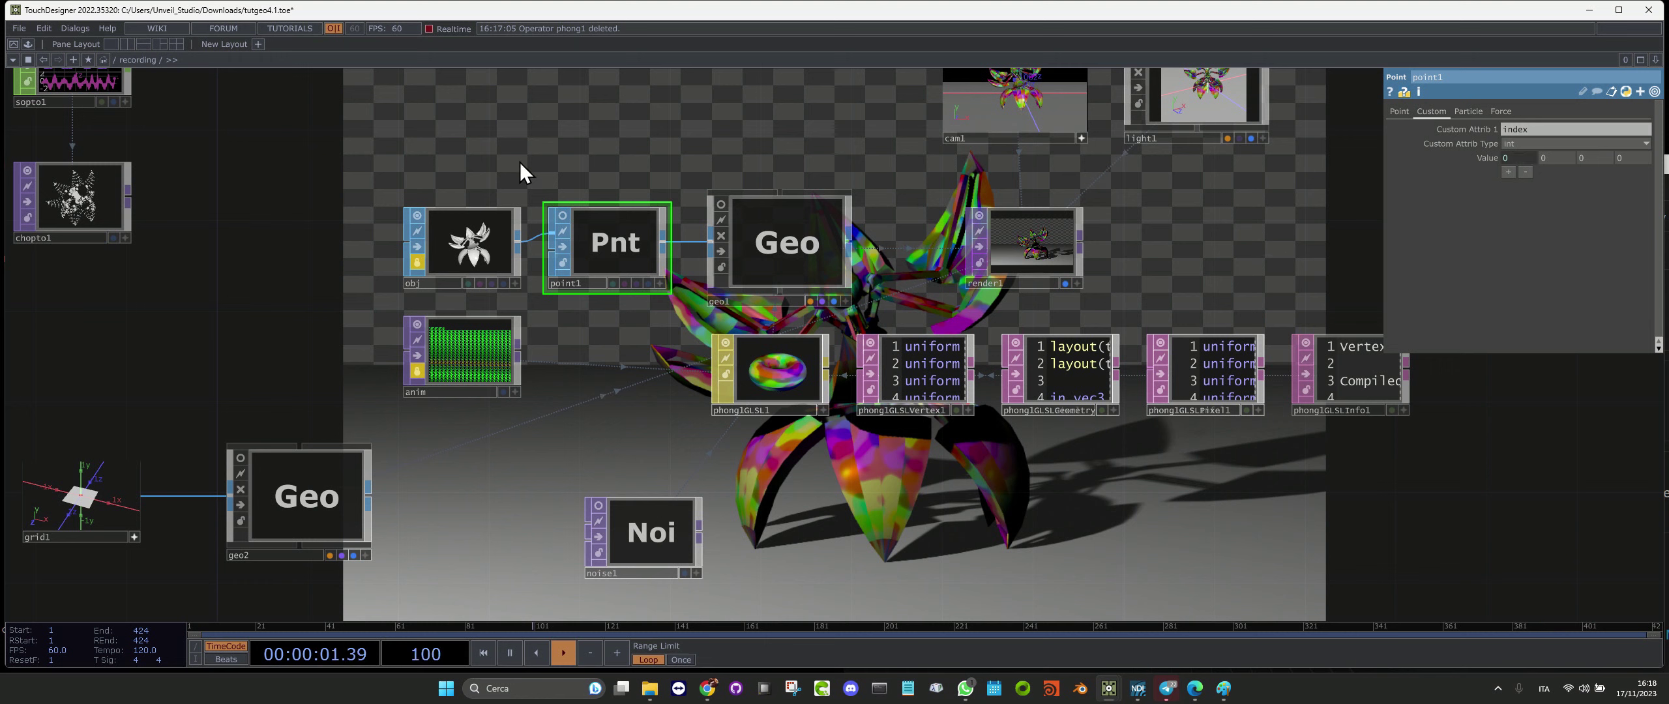
Open the phong1GLSLVertex1 code for editing and add a //DATA comment with spare blank lines above main()
middle_click_drag(624, 261, 809, 362)
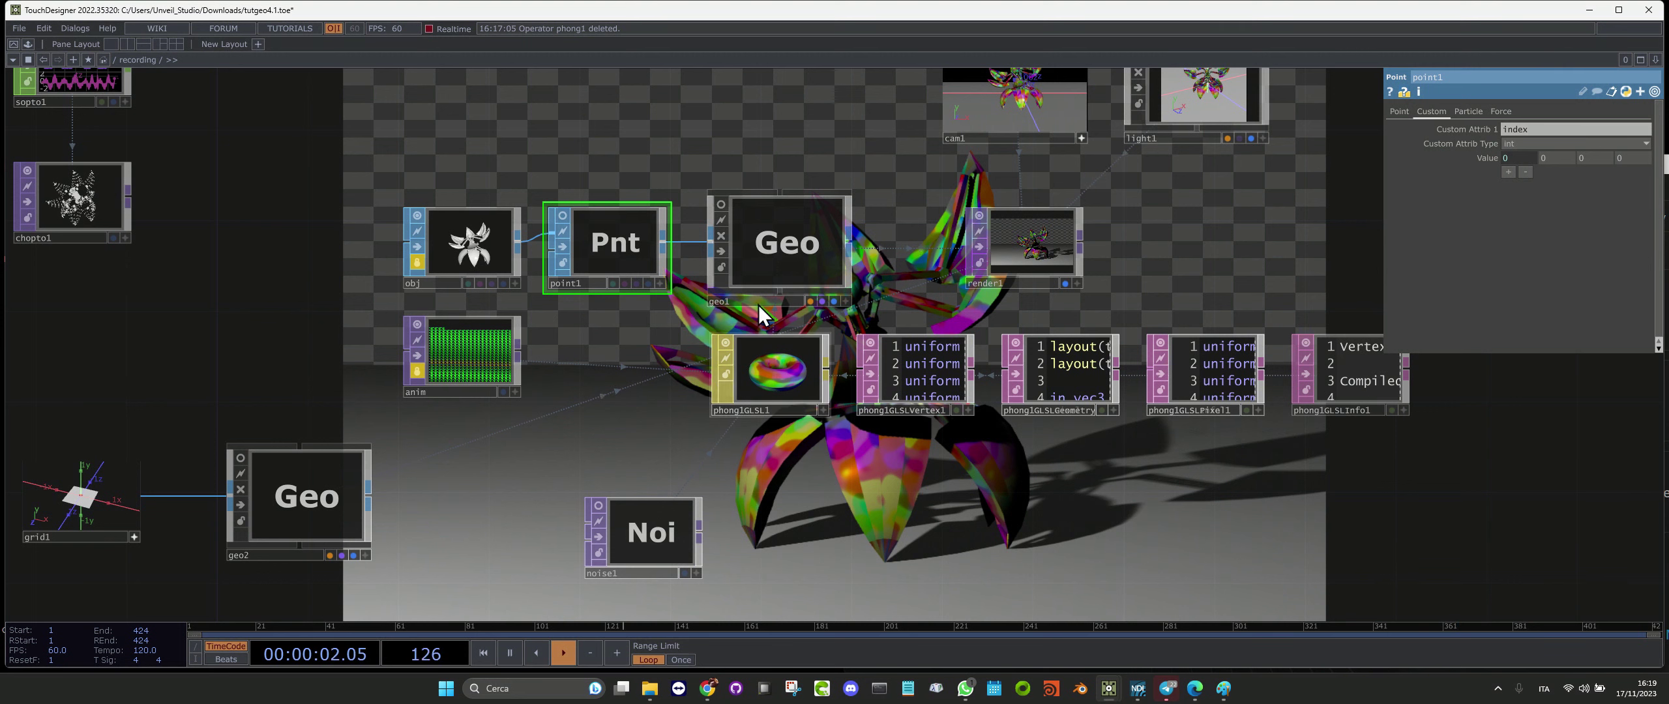
right_click(945, 379)
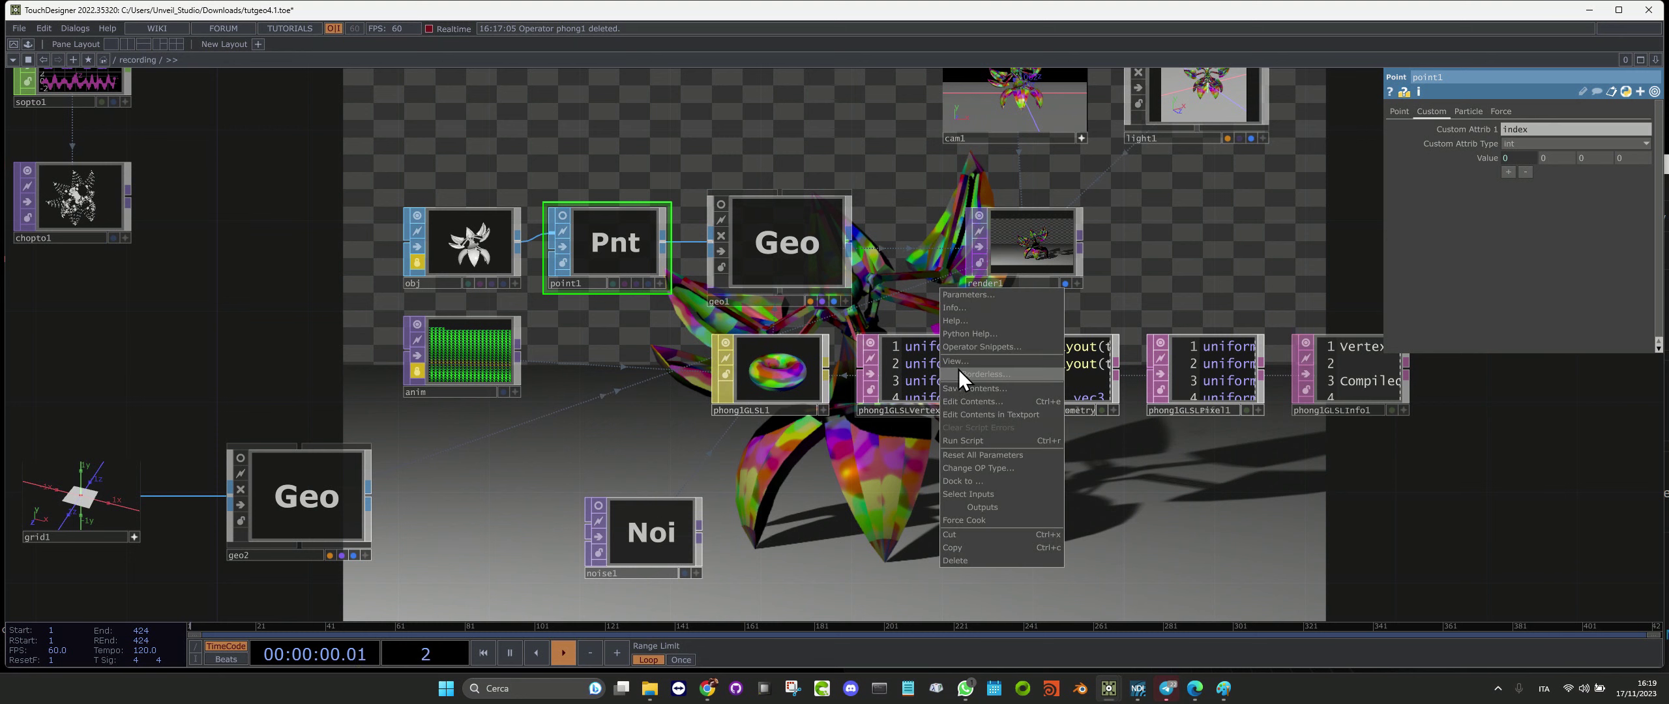
left_click(1033, 287)
left_click(1064, 261)
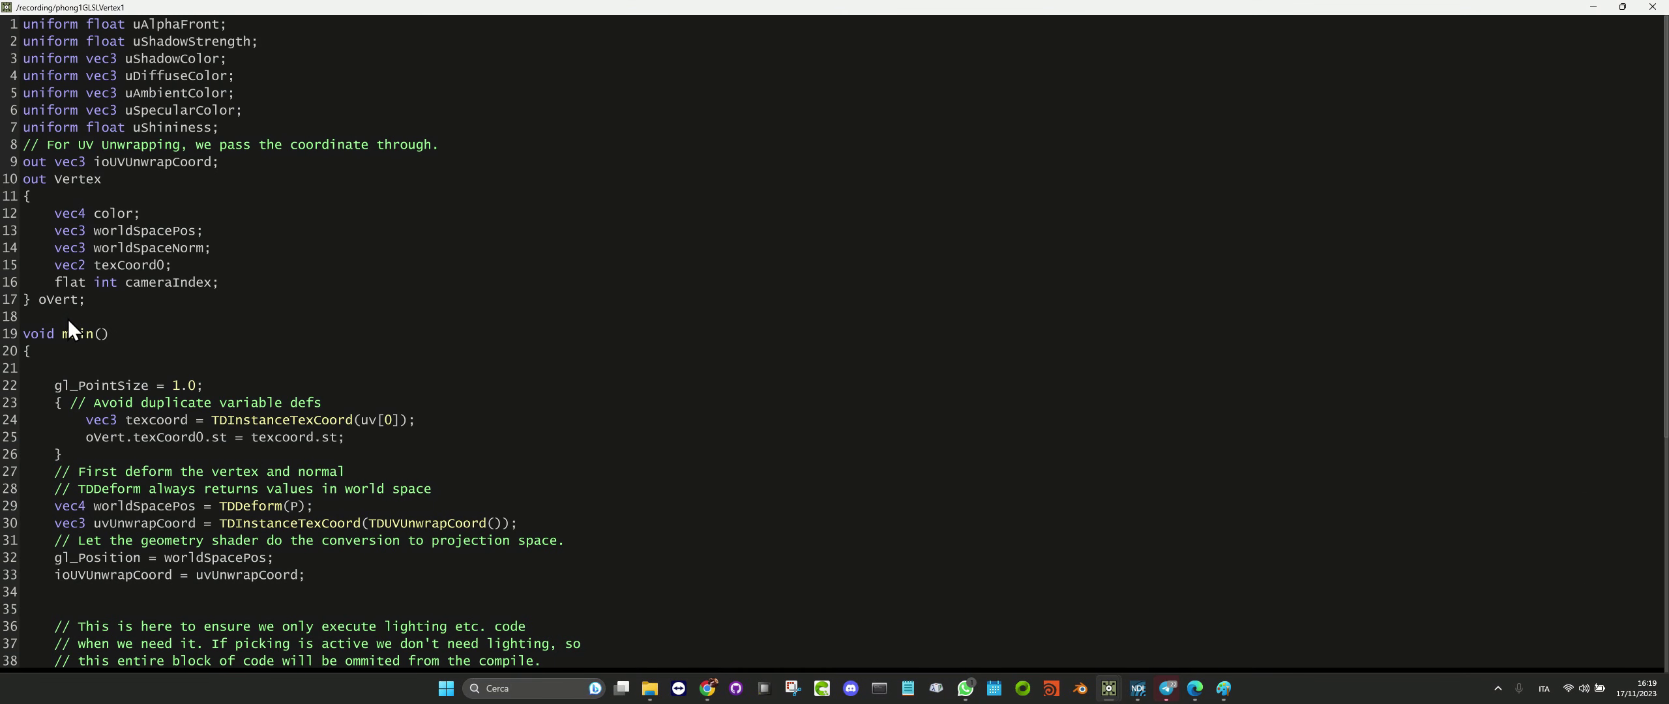
key("Return")
key("Return")
key("Return")
key("Return")
key("Return")
key("Return")
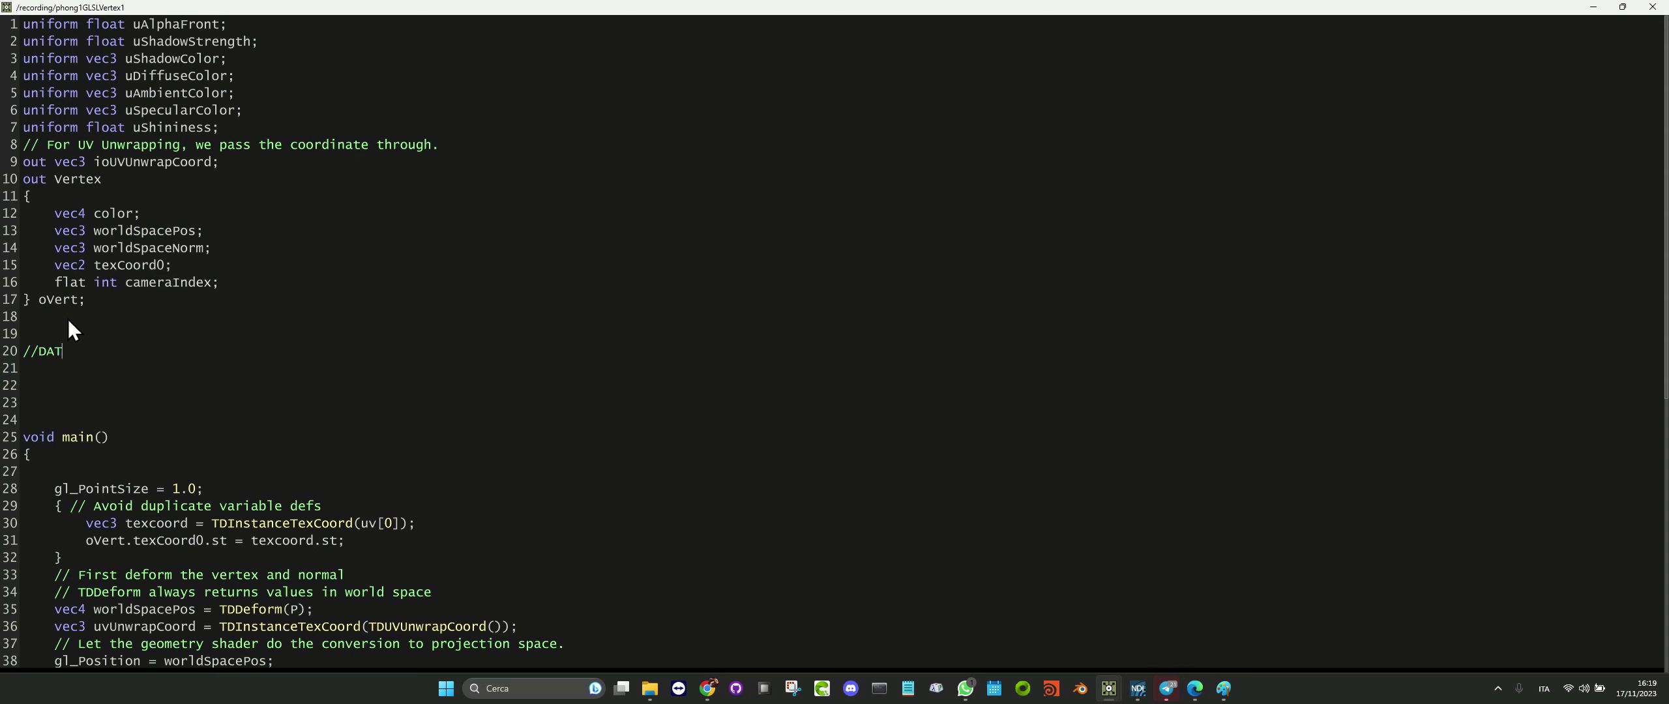
type("A")
key("Return")
Declare "uniform sampler3D sAnim;" under the //DATA comment, with the code text enlarged
type("un")
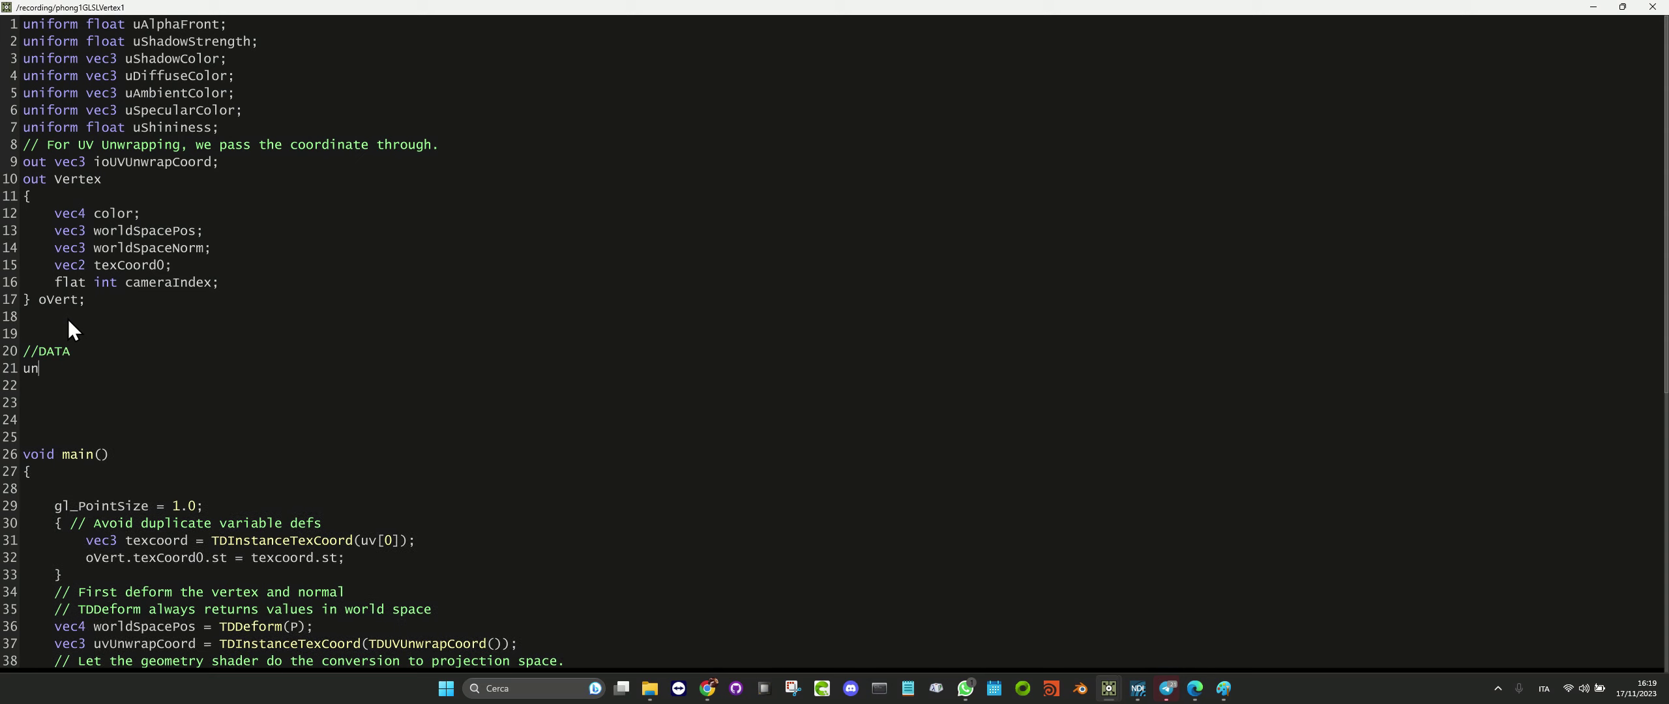
type("i")
scroll(92, 357, "up", 10, "ctrl")
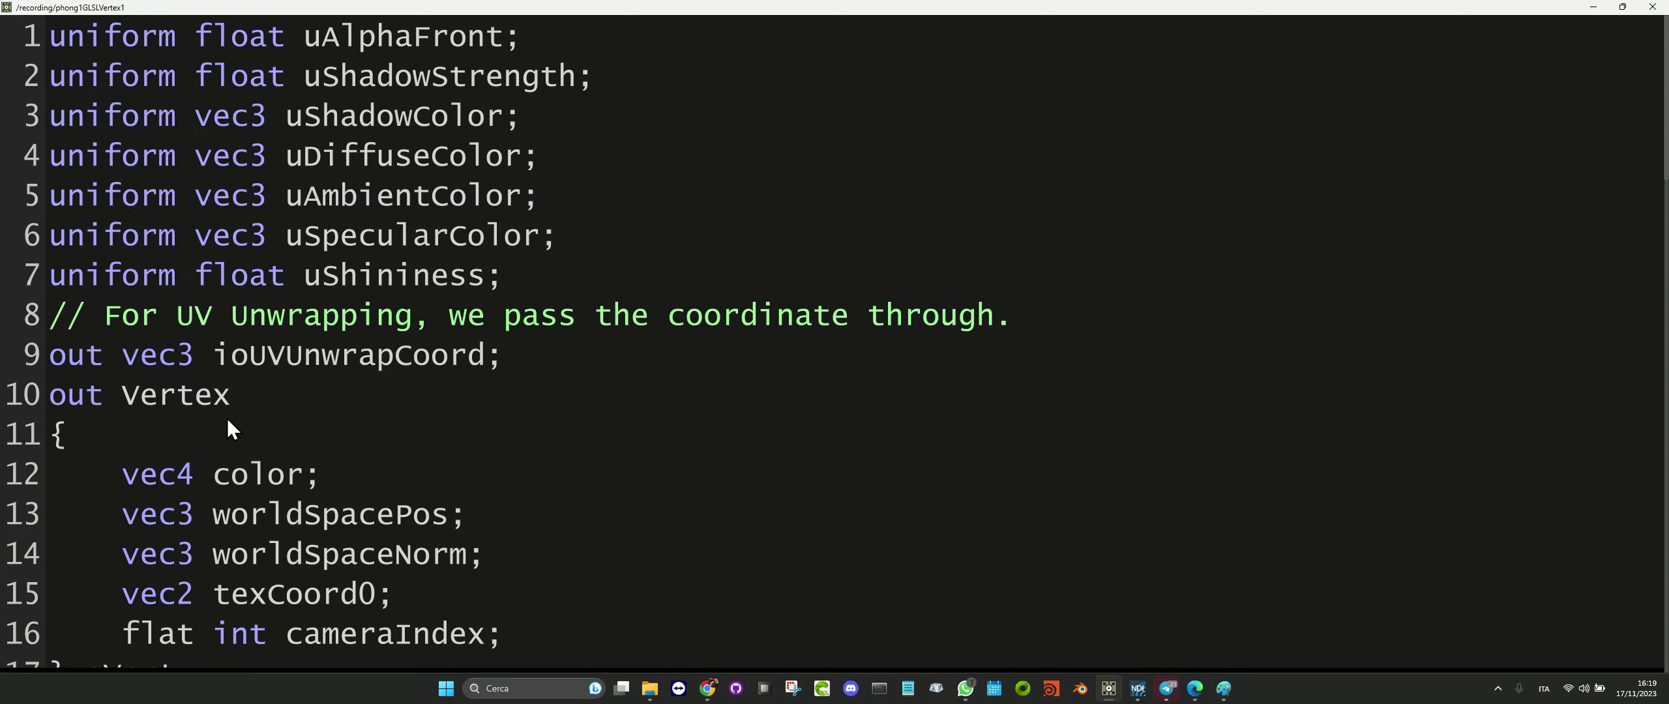
scroll(228, 421, "down", 4)
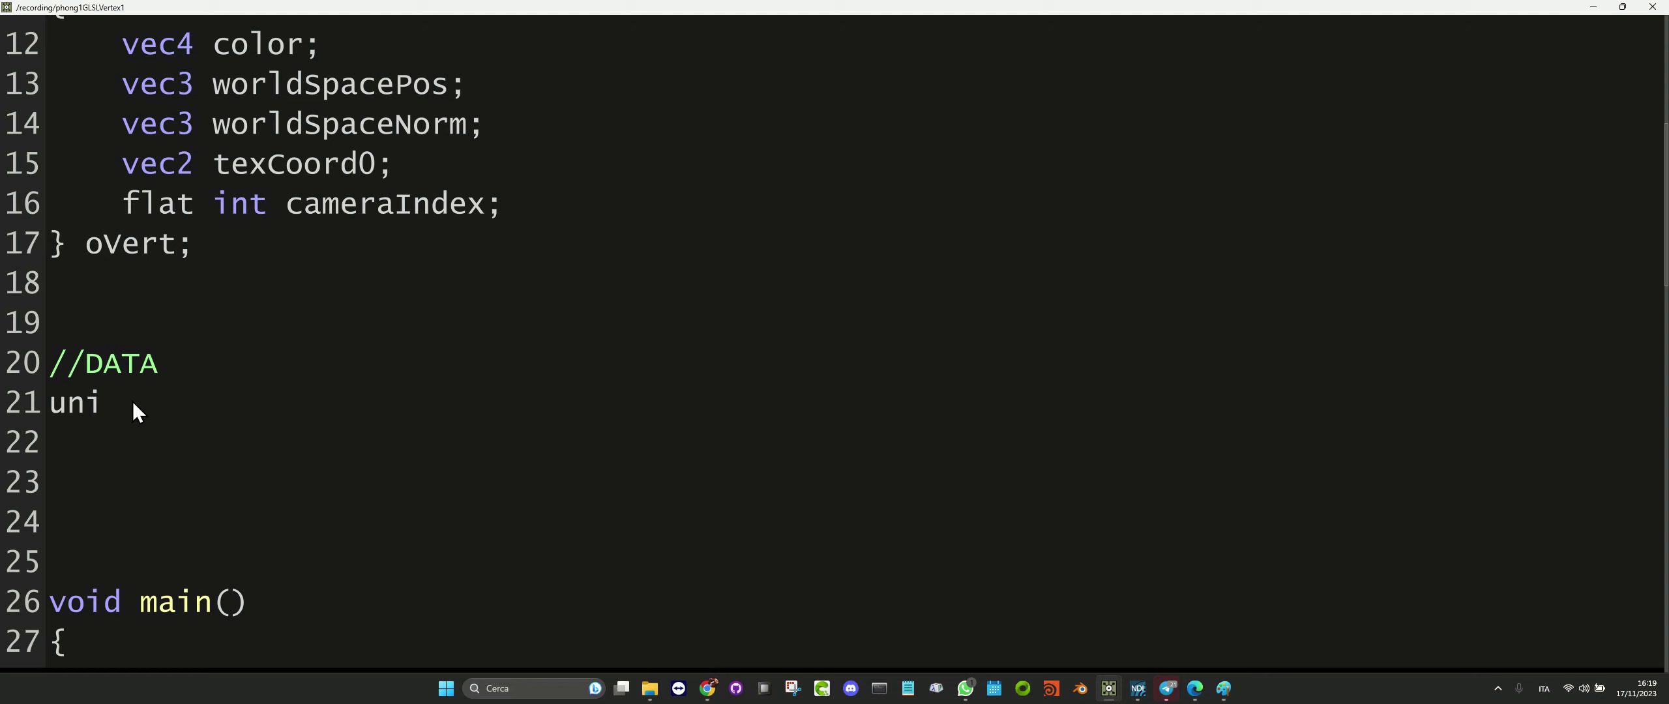
type("form sampler")
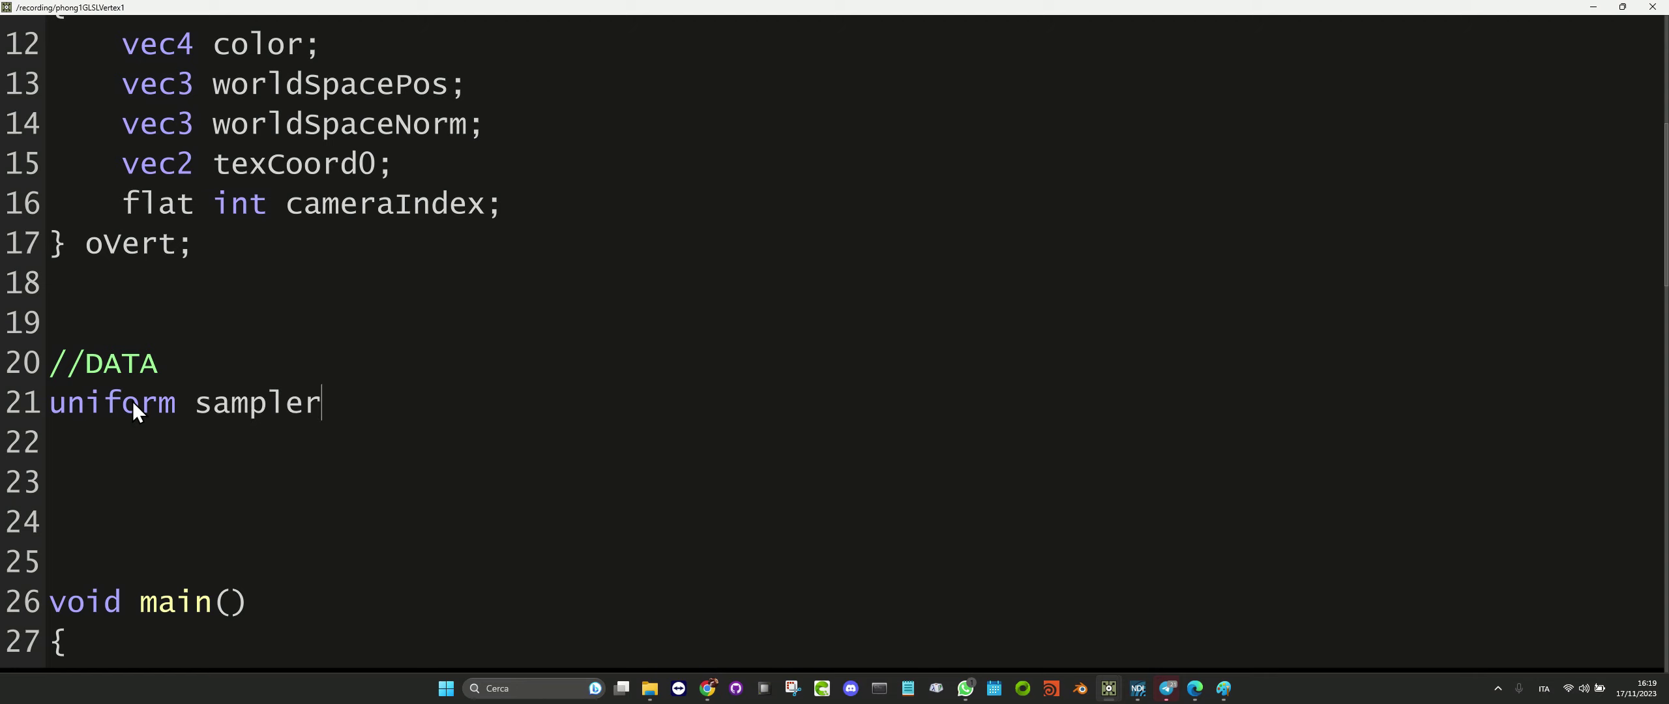
type("3D")
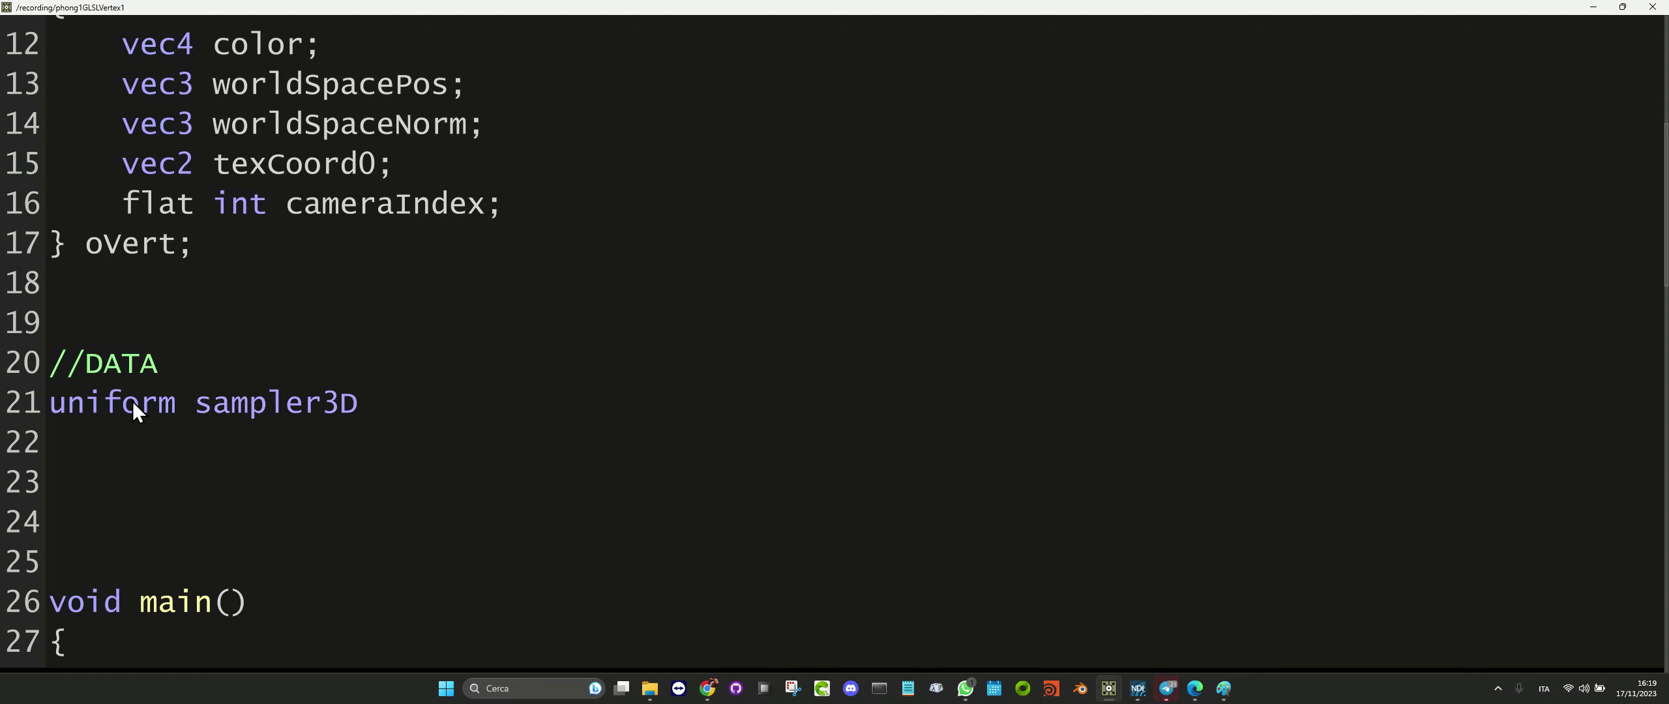
type(" sAnim;")
key("Return")
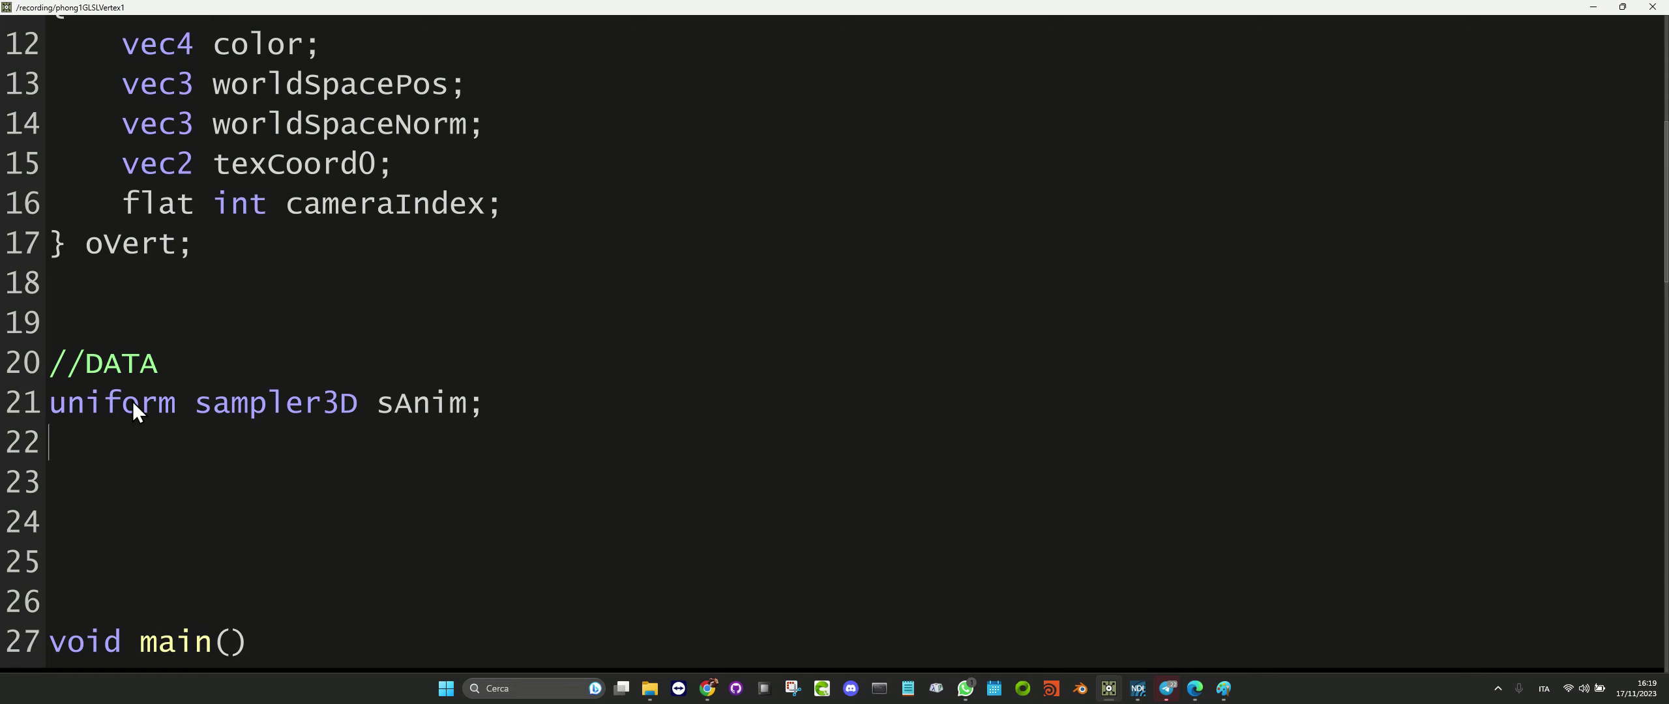
Below the sAnim sampler, declare "uniform int width", "in int index;" and "uniform float scrub;" on separate lines
type("uniform ")
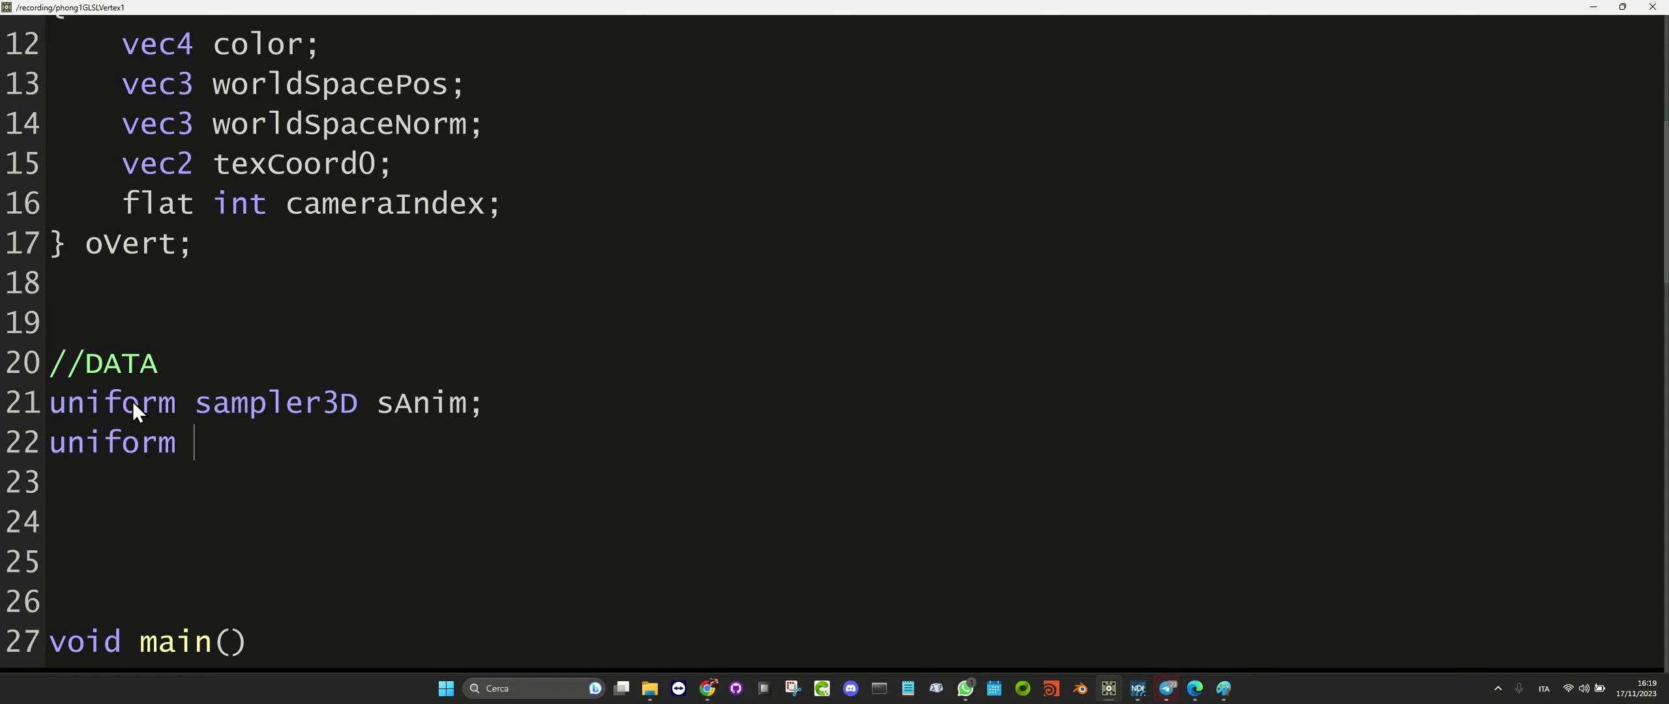
type("int width")
key("Return")
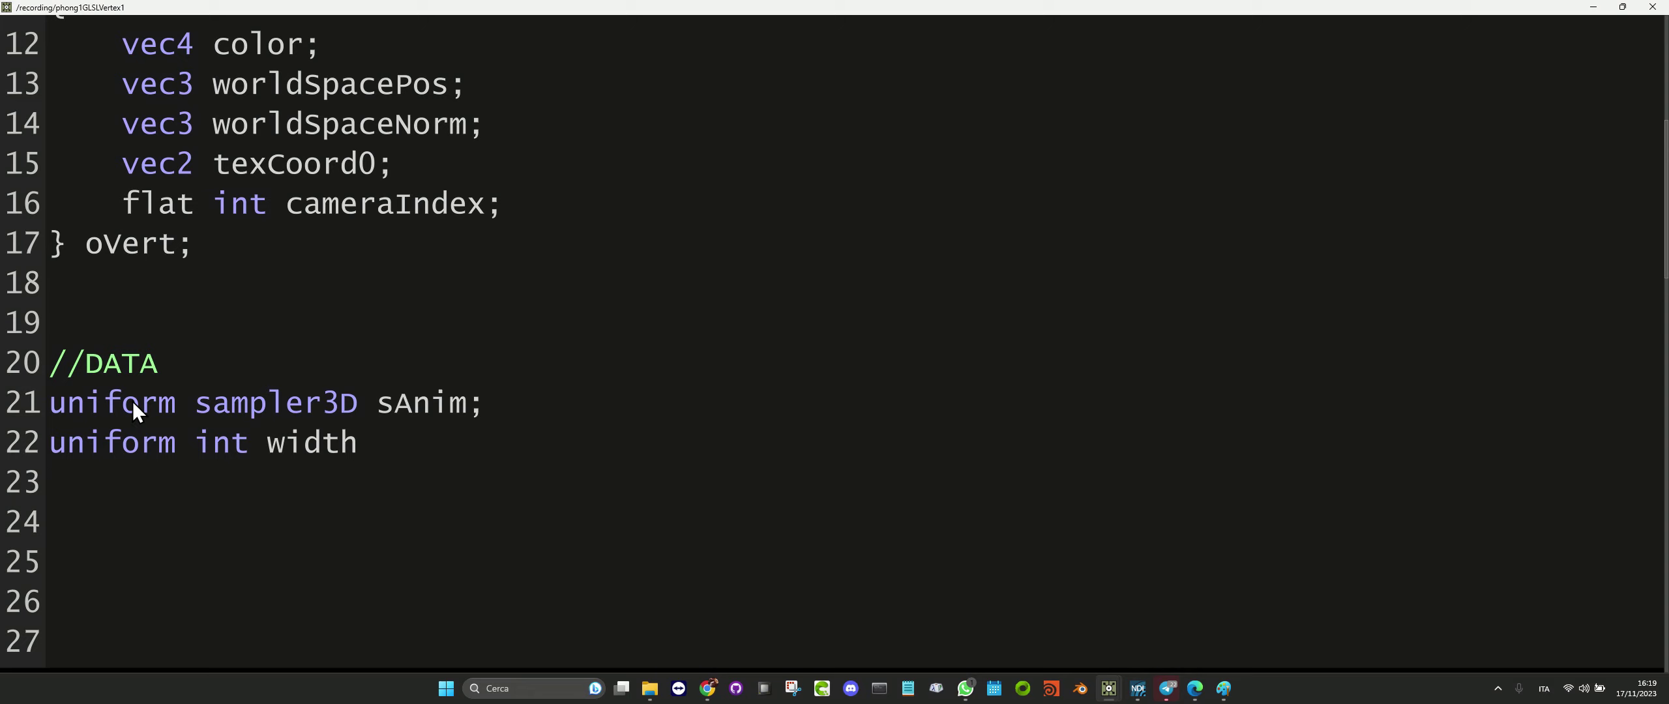
type("in int index;")
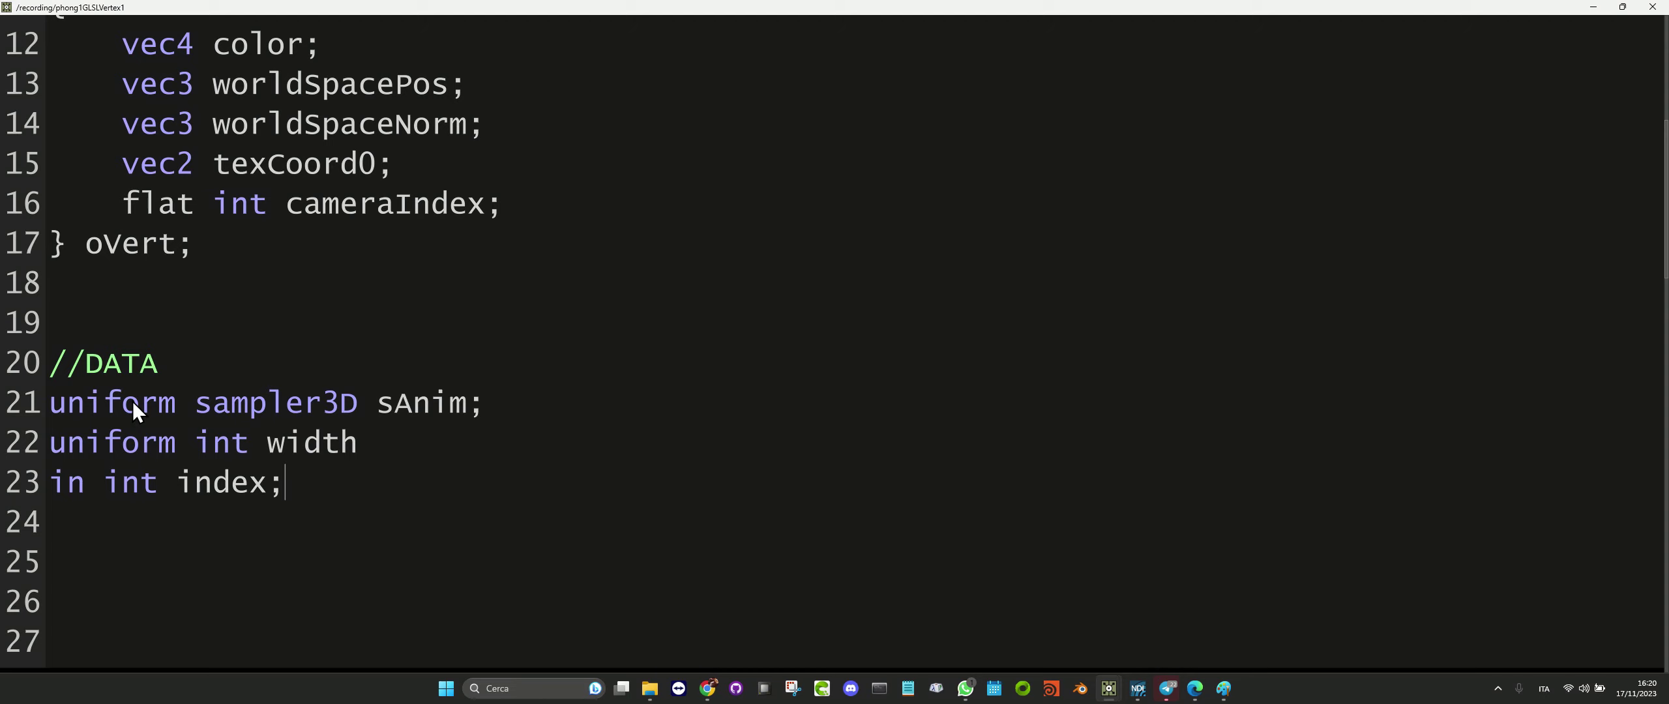
key("Return")
type("uniform")
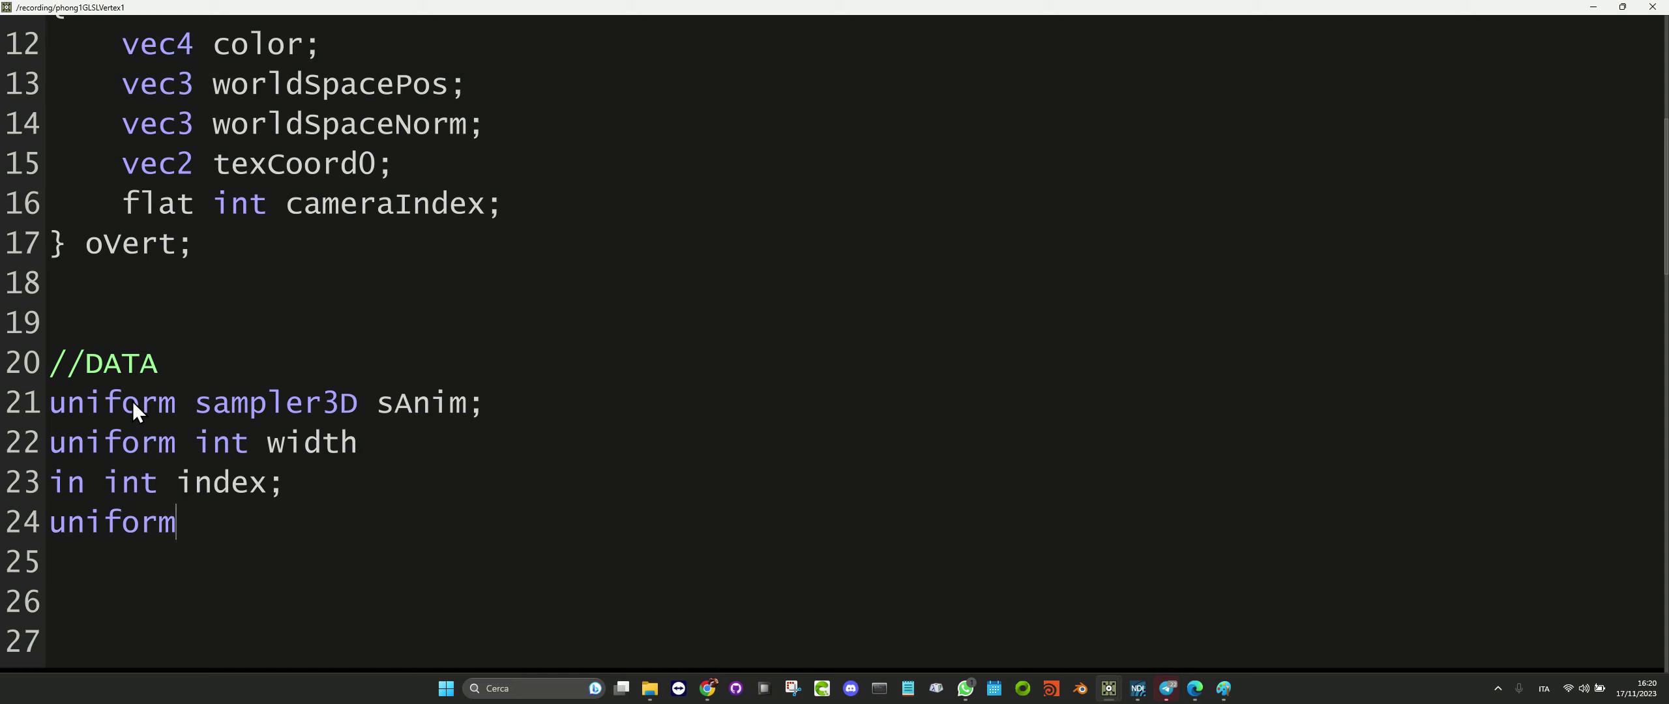
type(" float scrub")
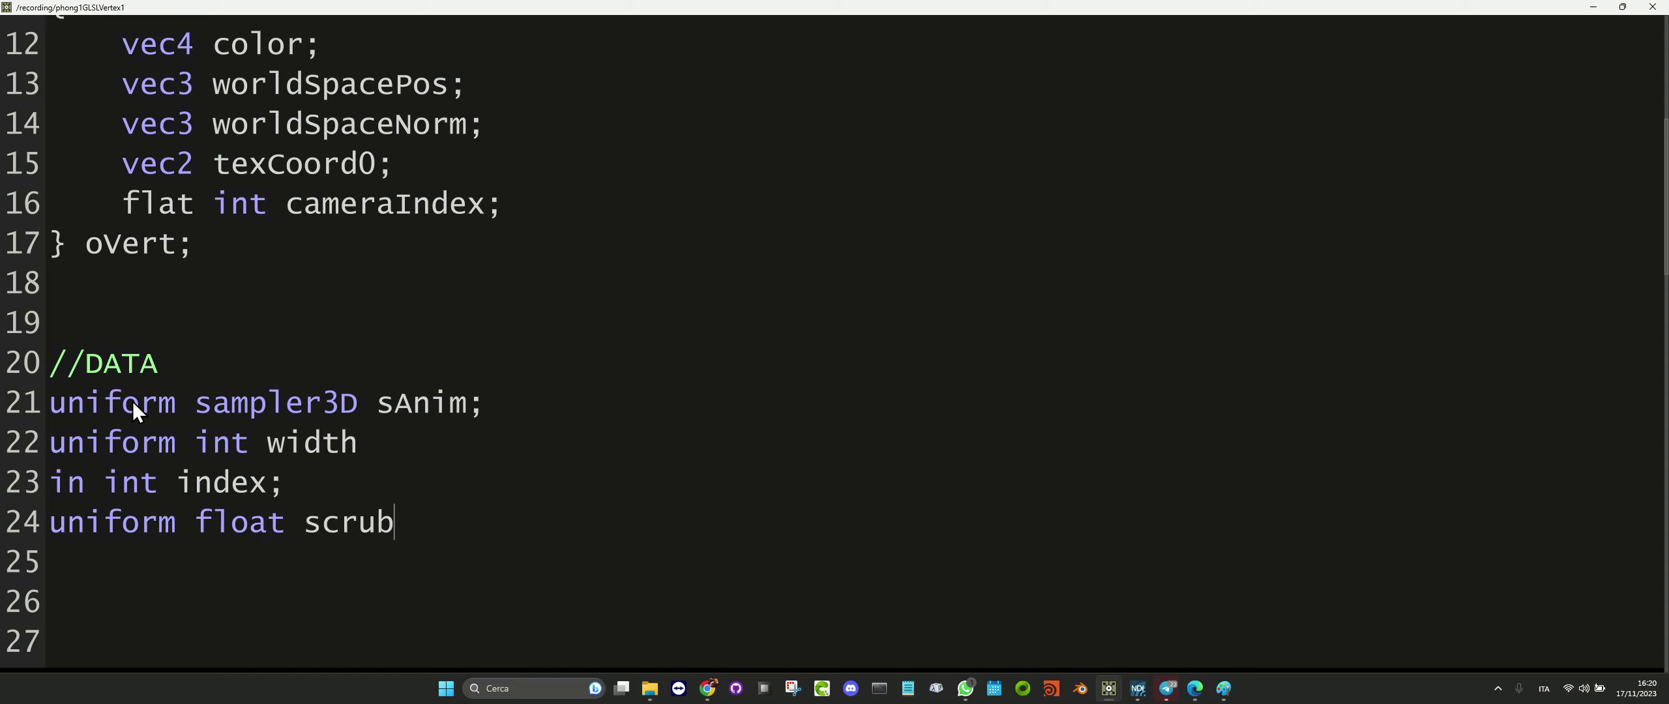
type(";")
Remove two surplus blank lines between the //DATA declarations and main()
scroll(139, 403, "down", 2)
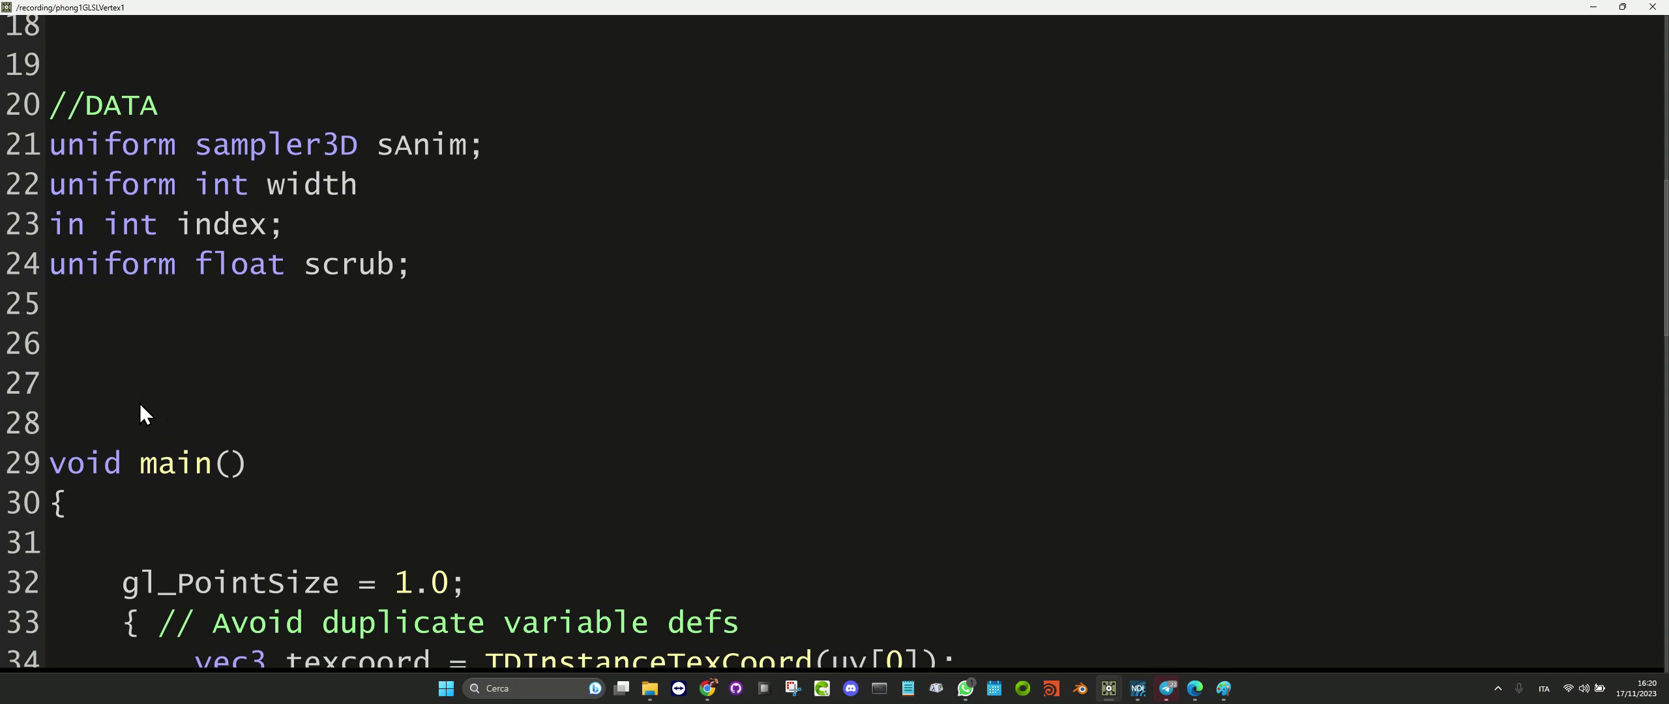
left_click_drag(398, 277, 47, 112)
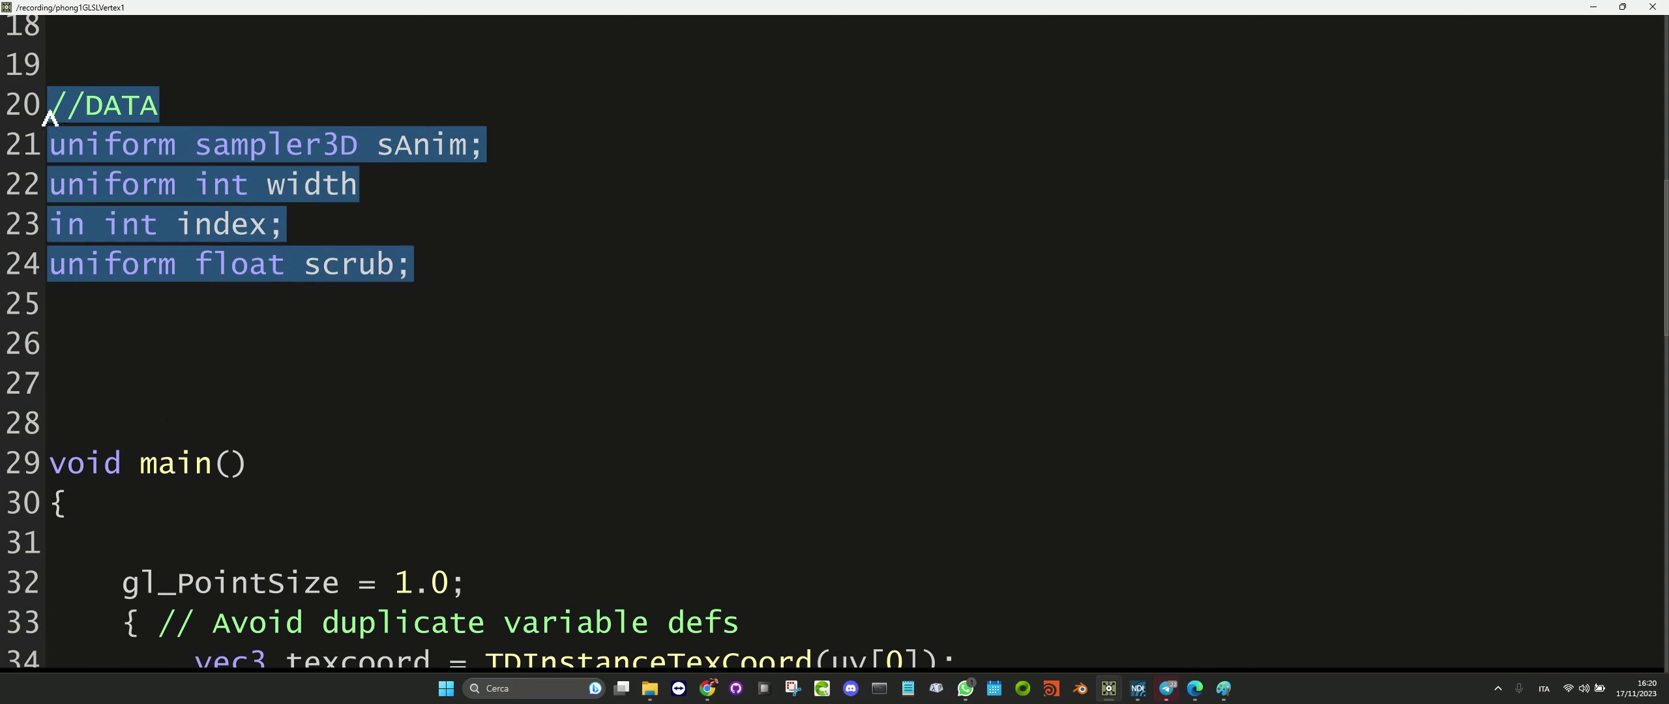
left_click(55, 396)
key("Delete")
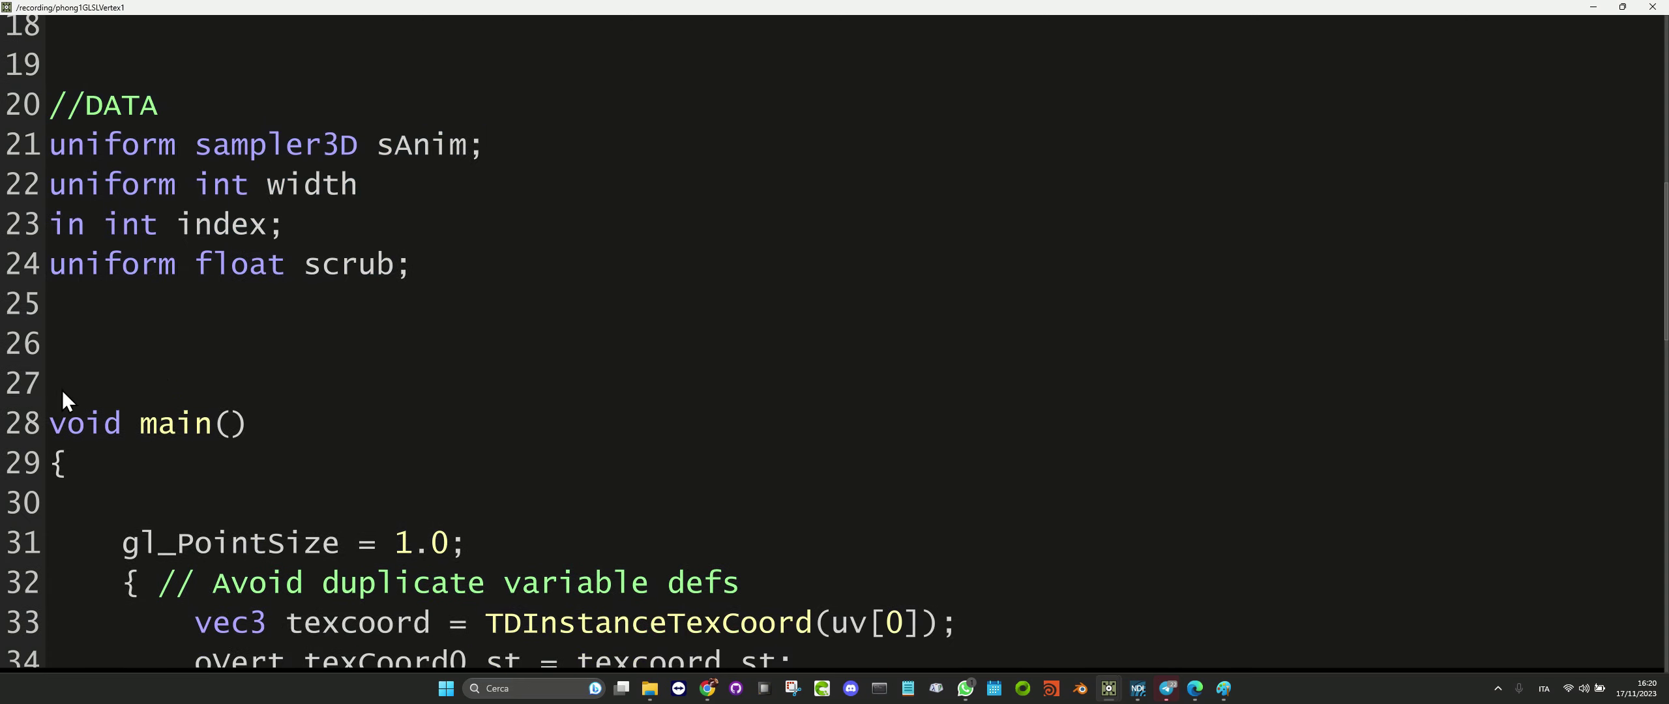
key("BackSpace")
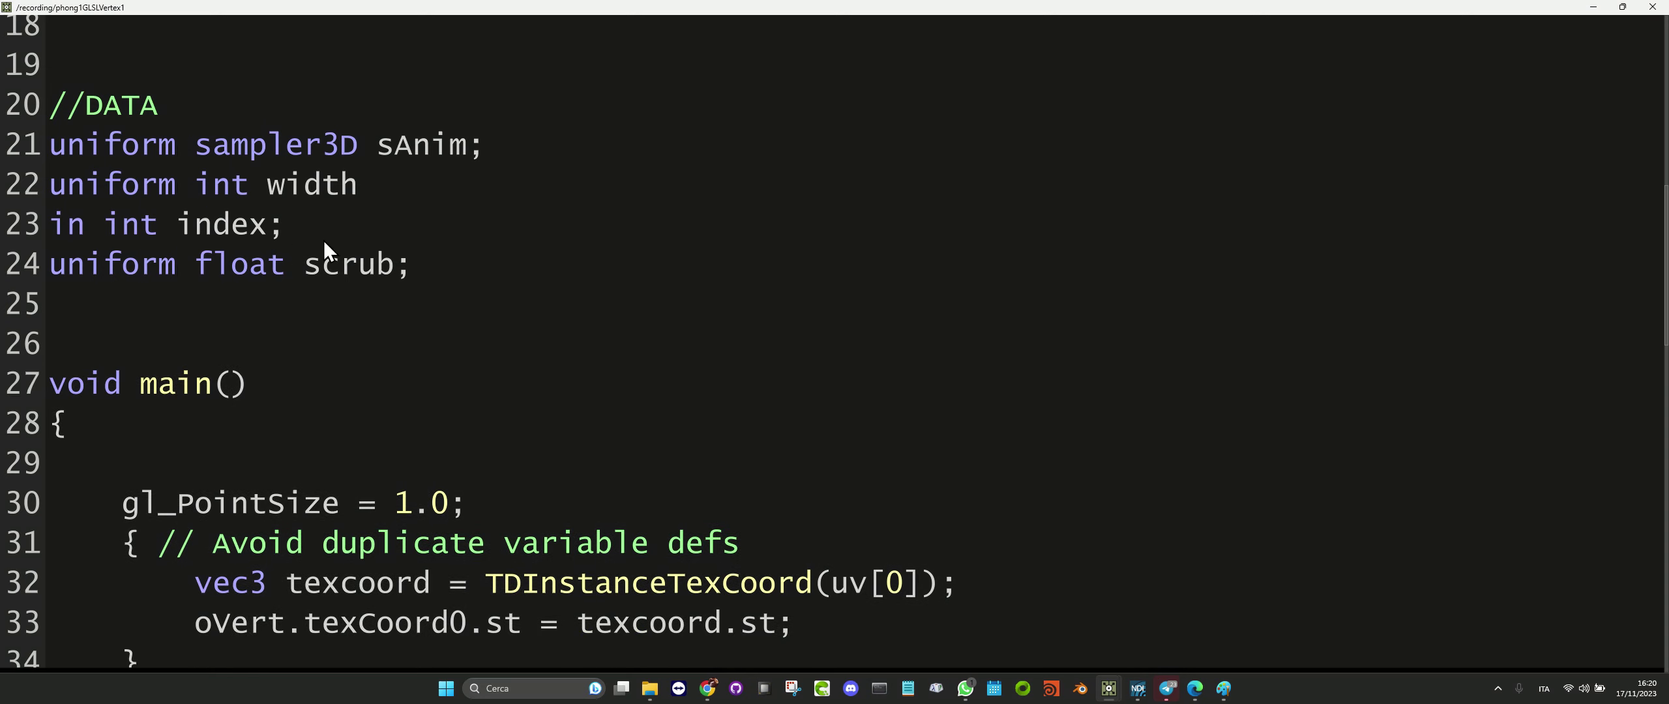